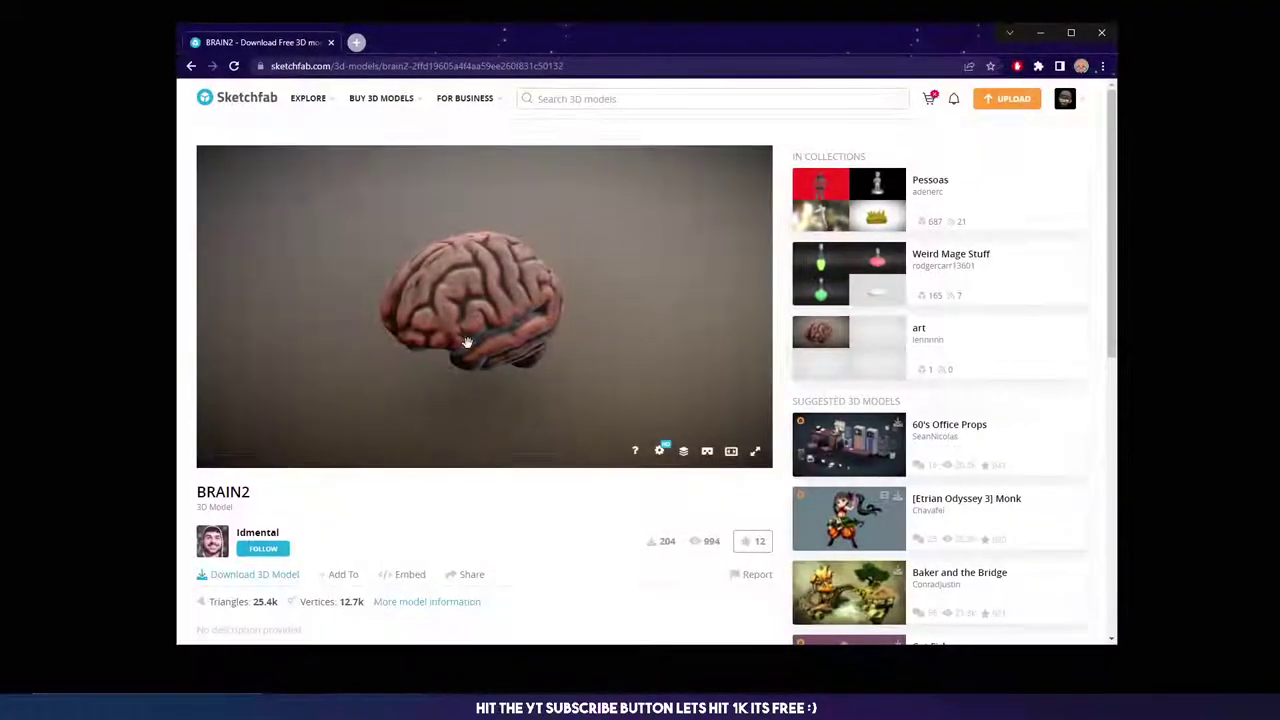
# Step: Examine the BRAIN2 model from several angles on Sketchfab and review its license and available download formats
pyautogui.moveTo(467, 342)
pyautogui.mouseDown()
pyautogui.moveTo(543, 337)
pyautogui.moveTo(494, 323)
pyautogui.moveTo(686, 314)
pyautogui.moveTo(374, 320)
pyautogui.moveTo(497, 331)
pyautogui.moveTo(624, 319)
pyautogui.moveTo(523, 354)
pyautogui.moveTo(632, 393)
pyautogui.moveTo(354, 289)
pyautogui.moveTo(477, 320)
pyautogui.moveTo(500, 354)
pyautogui.moveTo(401, 298)
pyautogui.mouseUp()
pyautogui.scroll(5, 437, 363)
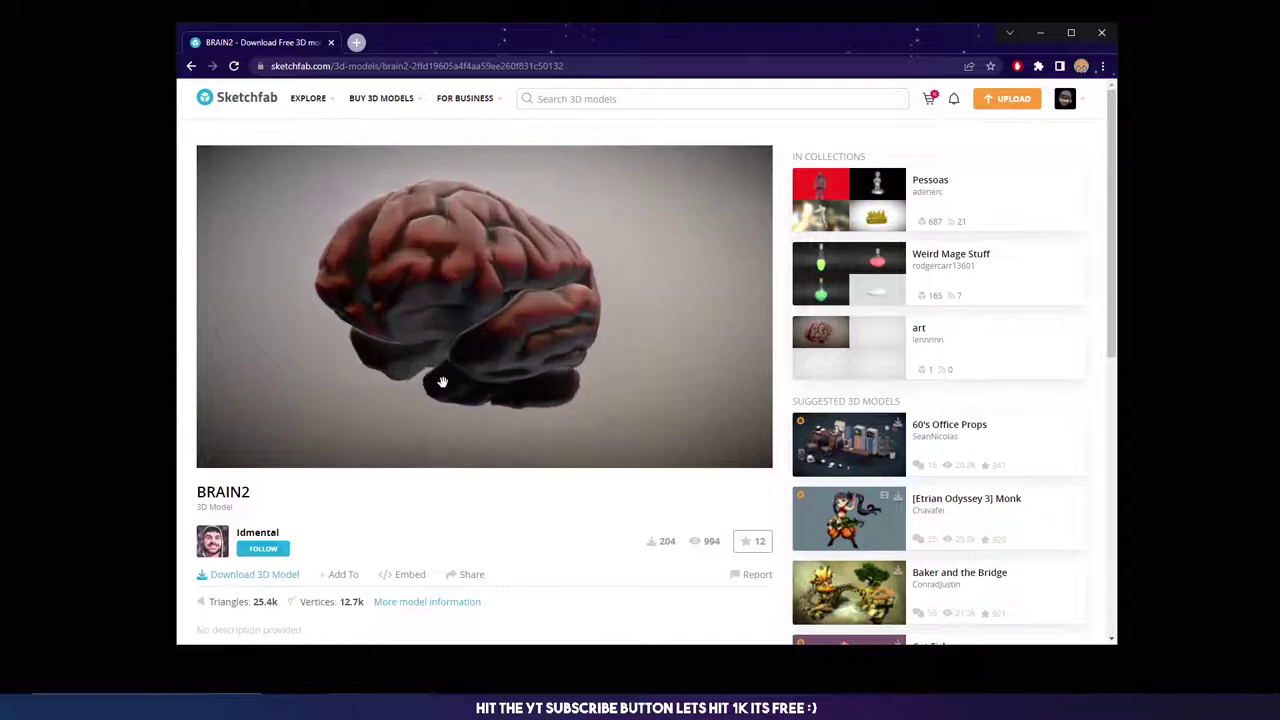
pyautogui.scroll(-5, 510, 360)
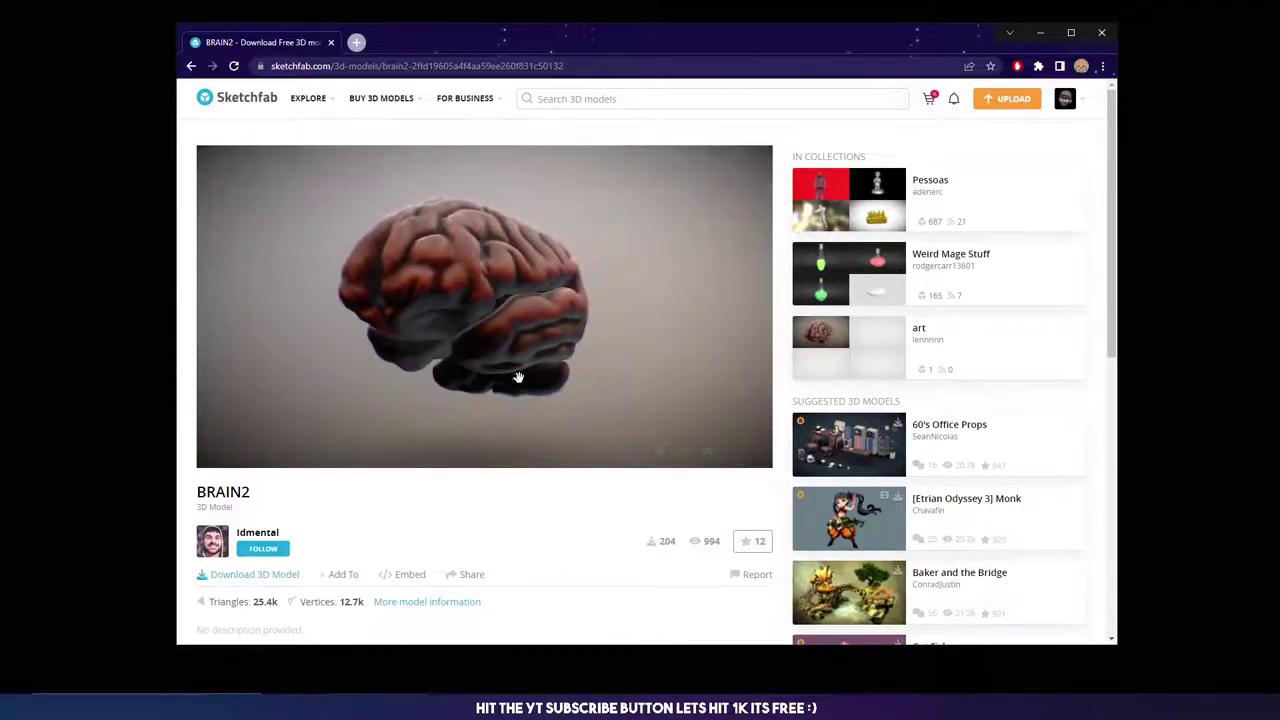
pyautogui.scroll(-1, 479, 498)
pyautogui.moveTo(310, 470); pyautogui.dragTo(238, 466)
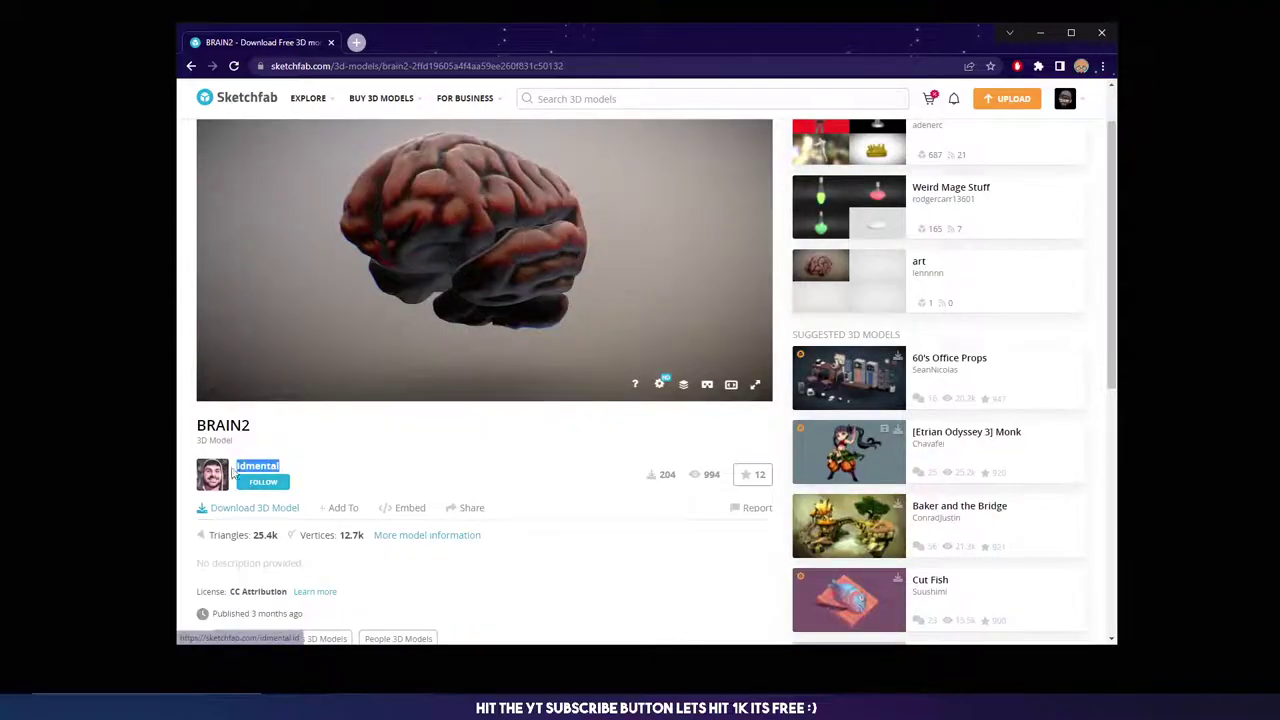
pyautogui.click(506, 437)
pyautogui.moveTo(554, 303); pyautogui.dragTo(580, 260)
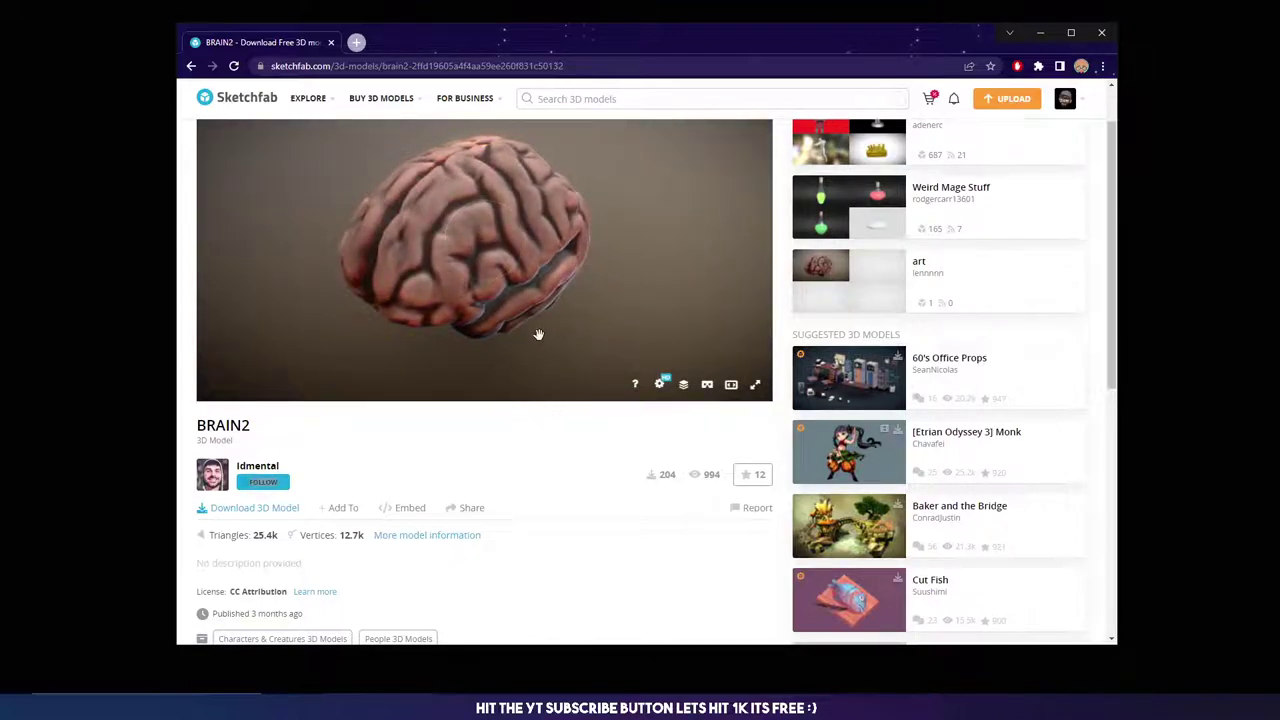
pyautogui.moveTo(506, 314)
pyautogui.mouseDown()
pyautogui.moveTo(371, 263)
pyautogui.moveTo(503, 246)
pyautogui.moveTo(557, 312)
pyautogui.mouseUp()
pyautogui.moveTo(491, 384)
pyautogui.mouseDown()
pyautogui.moveTo(486, 334)
pyautogui.moveTo(391, 358)
pyautogui.moveTo(615, 368)
pyautogui.mouseUp()
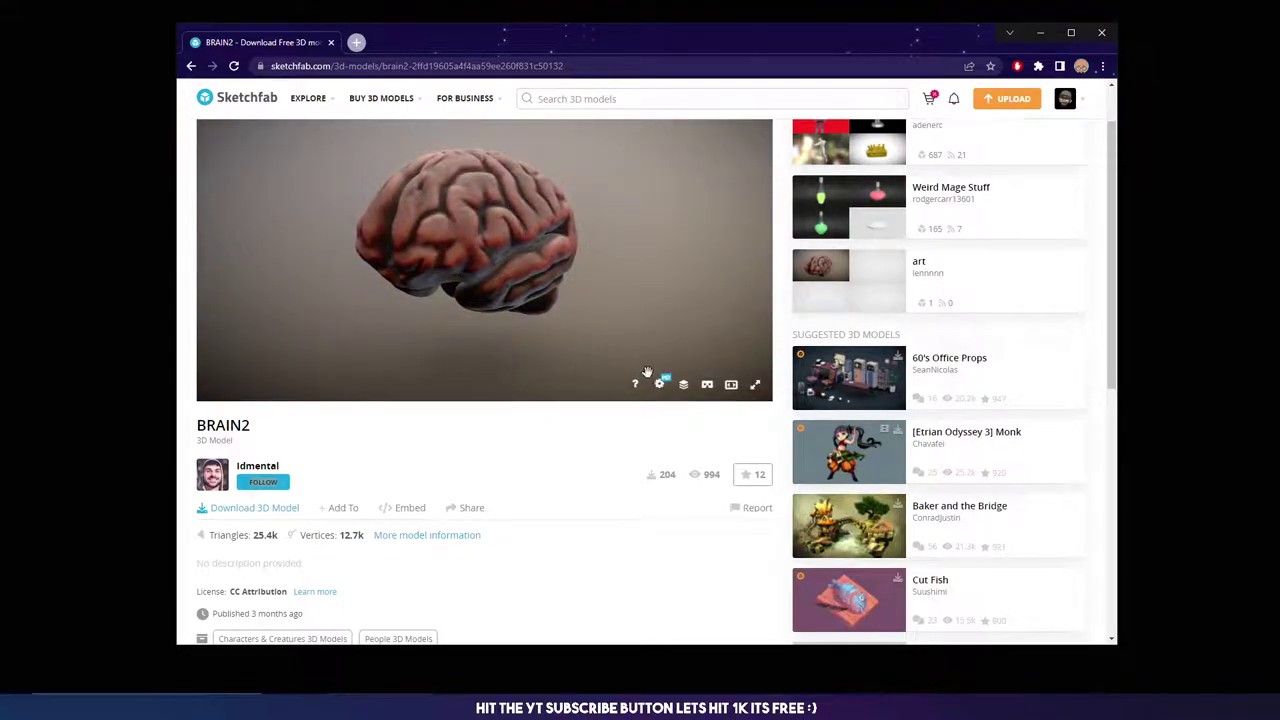
pyautogui.moveTo(382, 356)
pyautogui.mouseDown()
pyautogui.moveTo(460, 357)
pyautogui.moveTo(523, 337)
pyautogui.moveTo(466, 326)
pyautogui.moveTo(500, 320)
pyautogui.mouseUp()
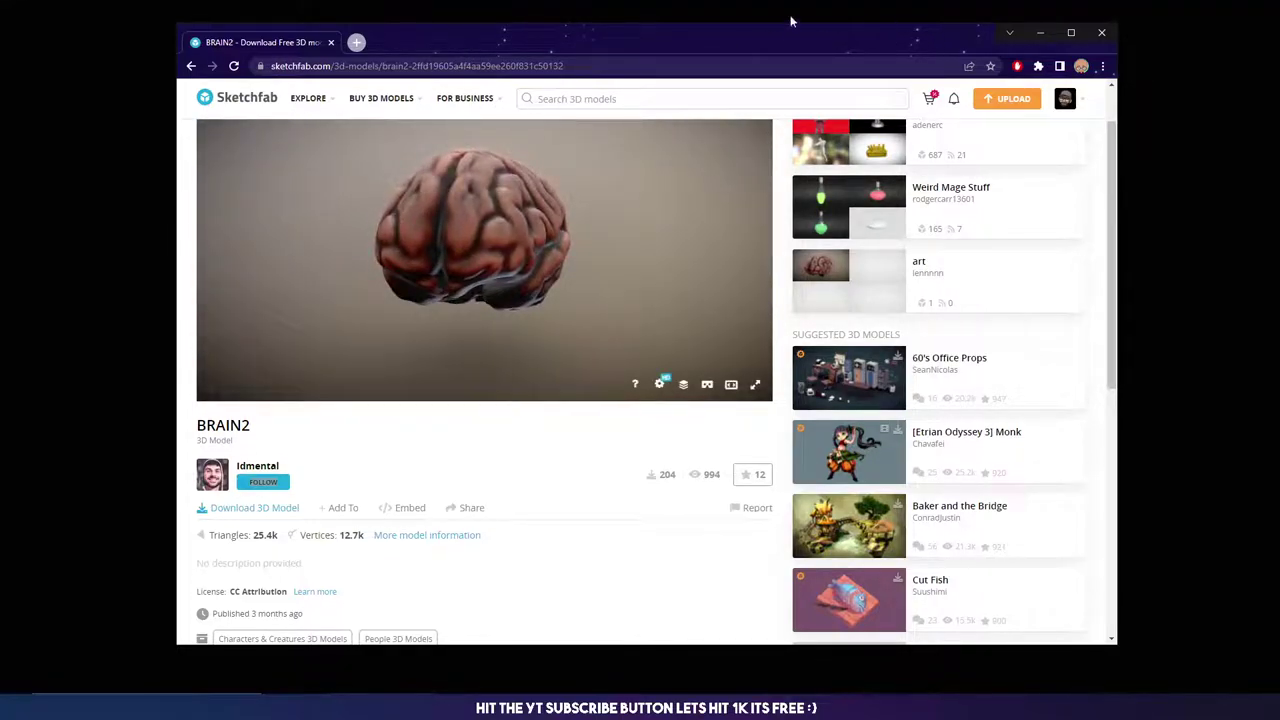
pyautogui.moveTo(493, 304); pyautogui.dragTo(351, 460)
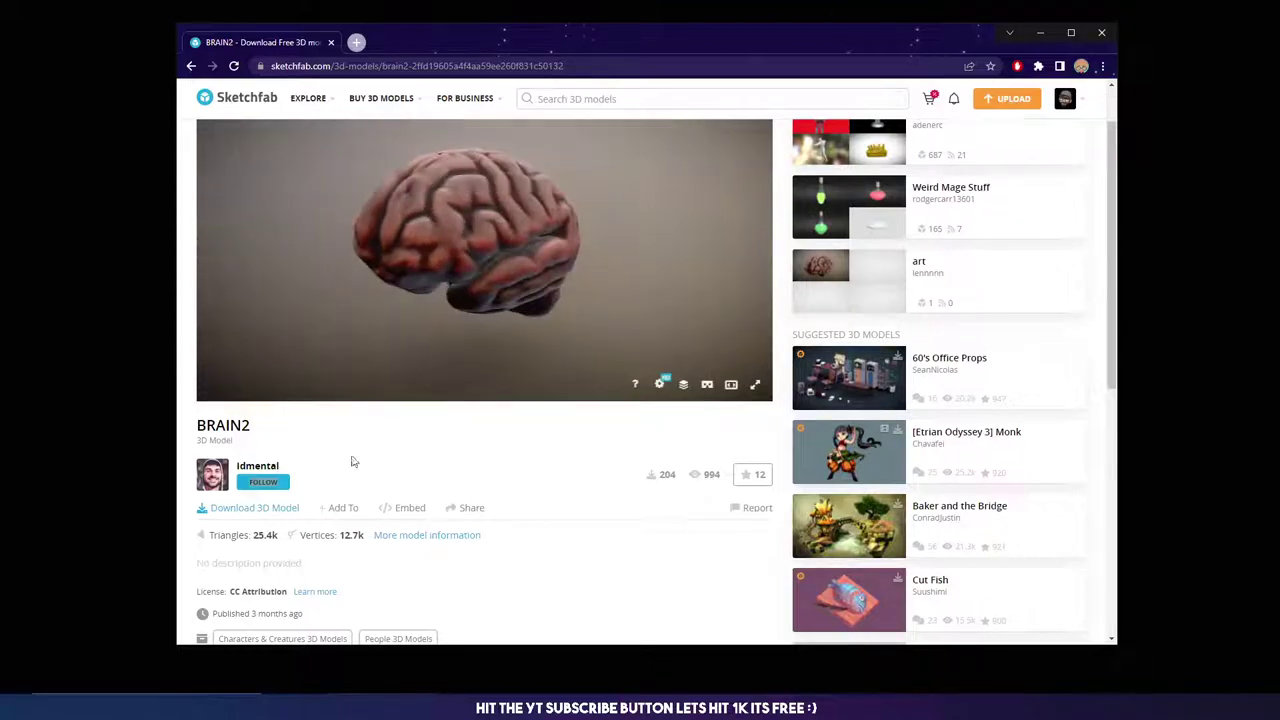
pyautogui.click(254, 508)
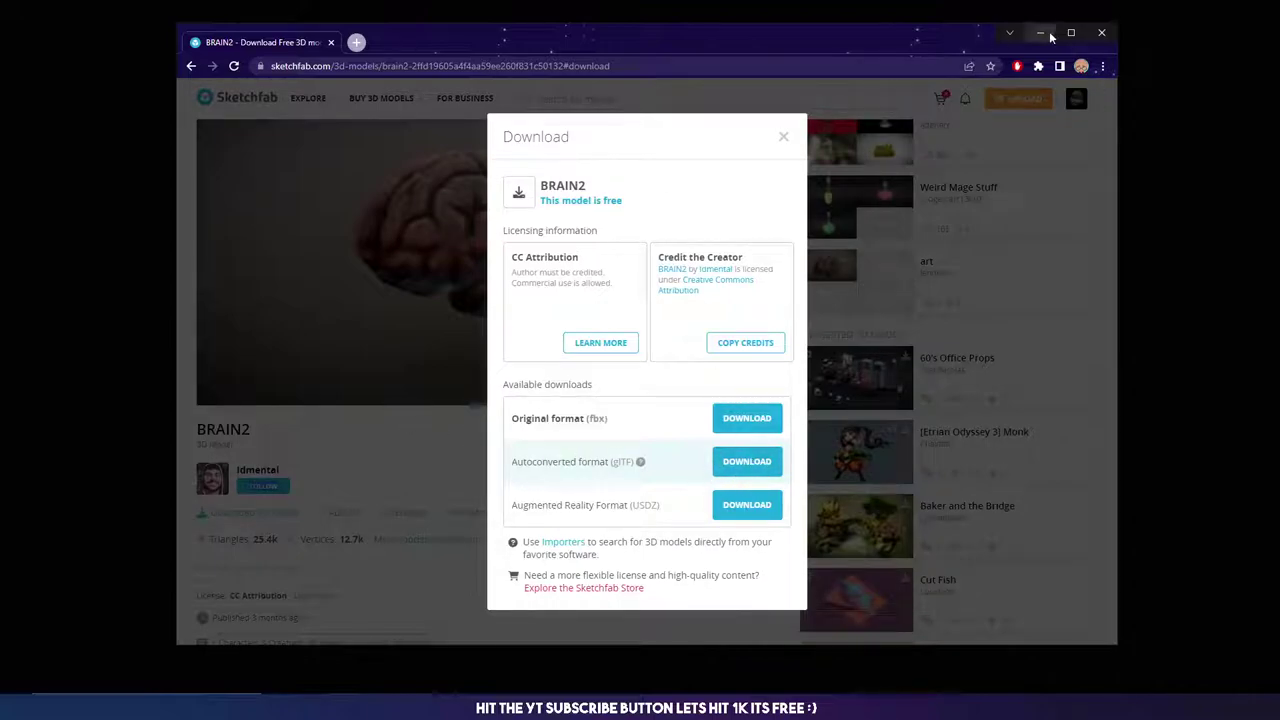
pyautogui.click(782, 135)
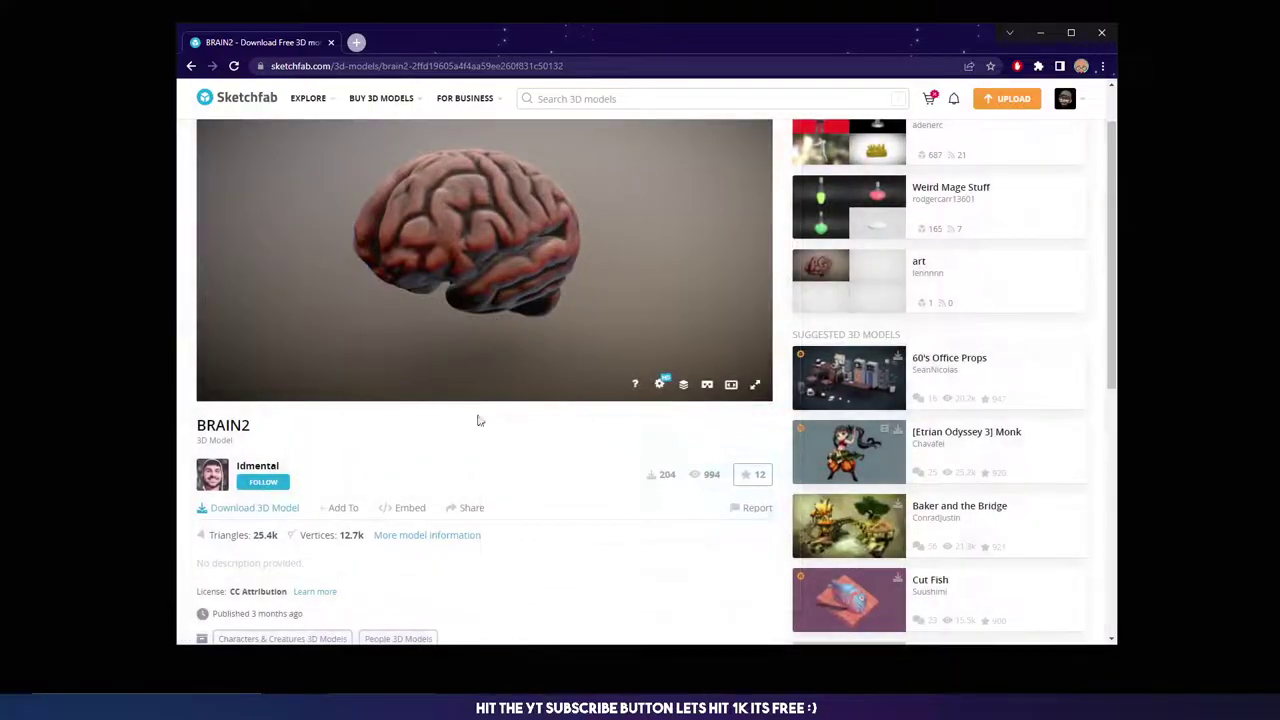
# Step: Switch to Ventuz and import the downloaded brain model into the hierarchy of 3D Layer 1
pyautogui.click(1043, 33)
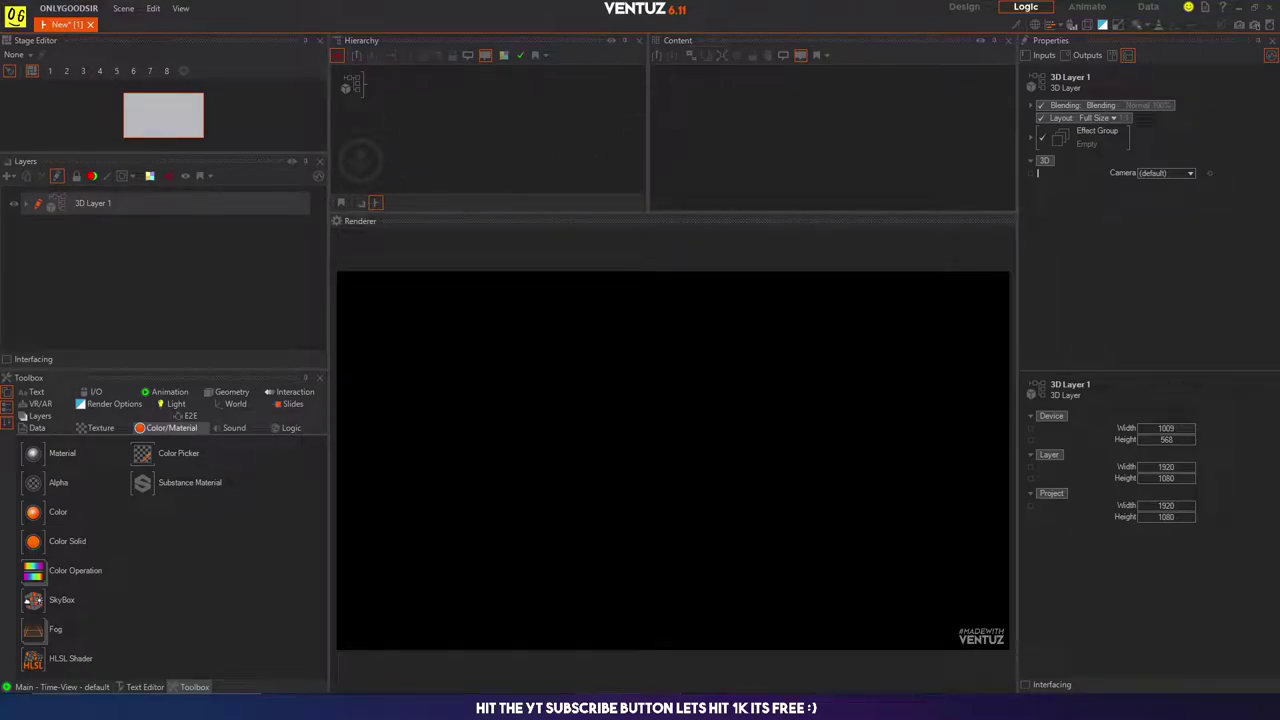
pyautogui.moveTo(837, 243)
pyautogui.mouseDown()
pyautogui.moveTo(606, 223)
pyautogui.moveTo(384, 91)
pyautogui.mouseUp()
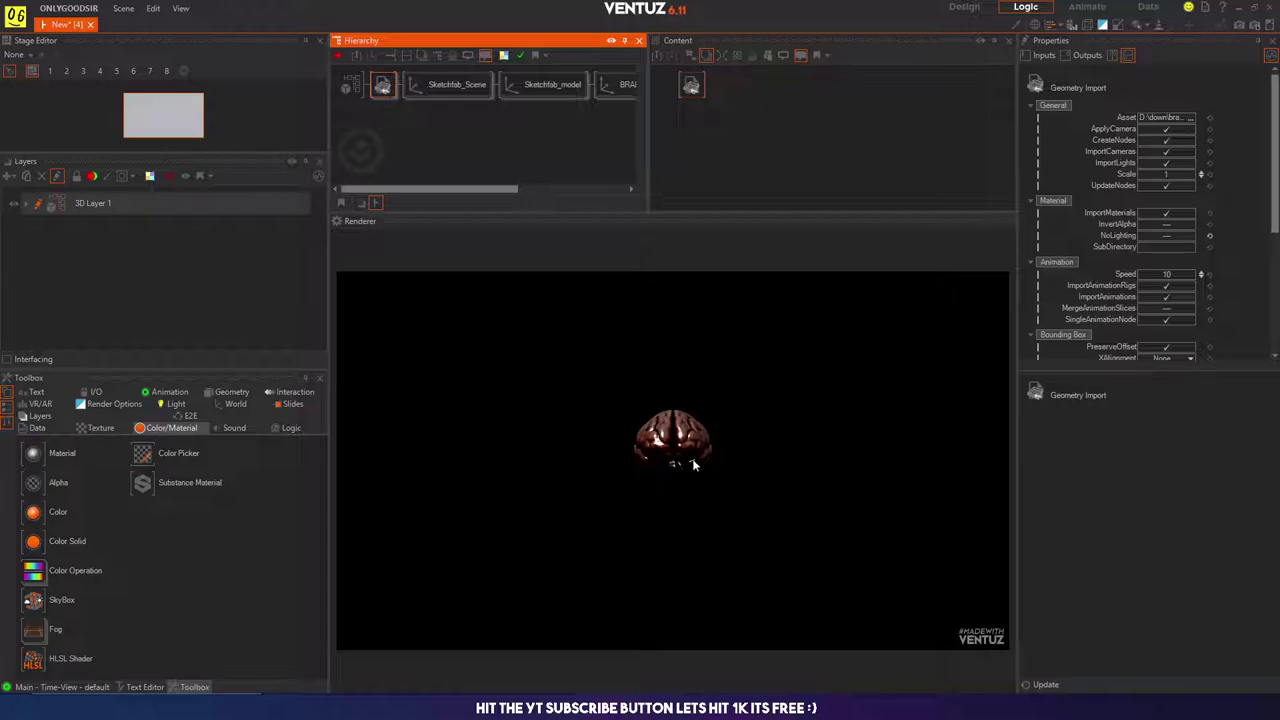
pyautogui.click(446, 123)
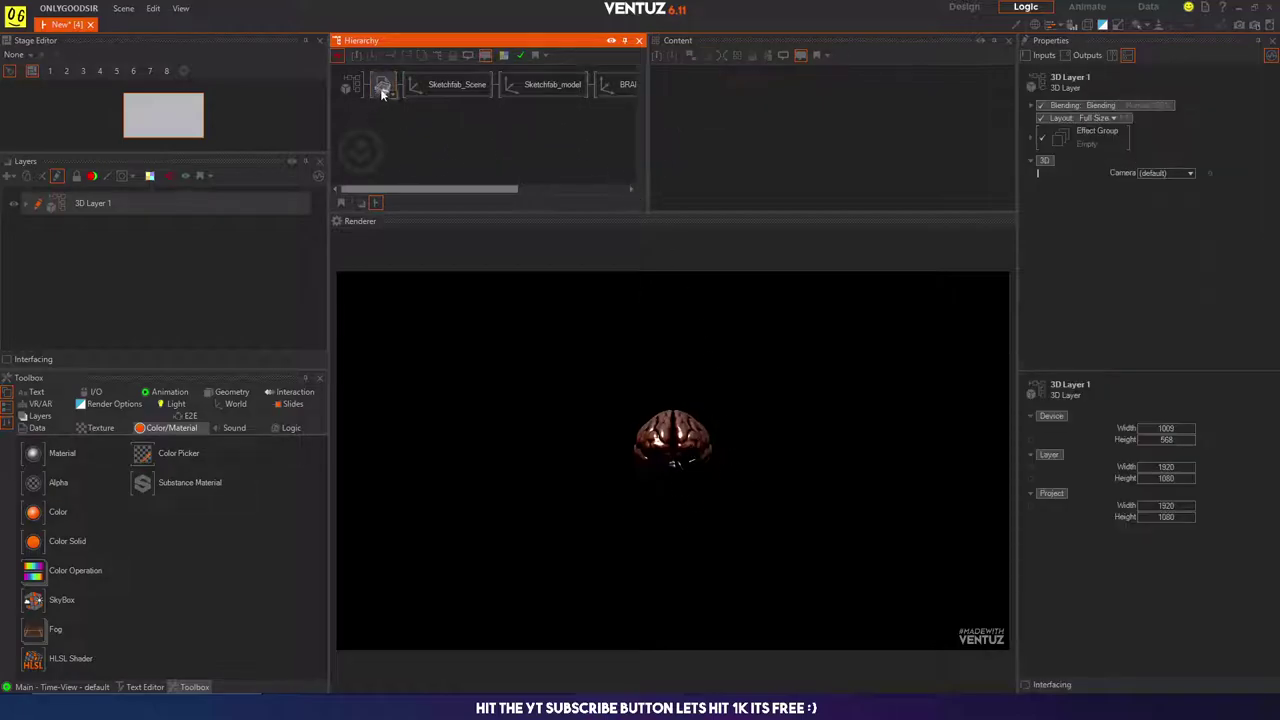
pyautogui.moveTo(546, 94); pyautogui.dragTo(332, 82, button='middle')
pyautogui.hscroll(-3, 460, 118)
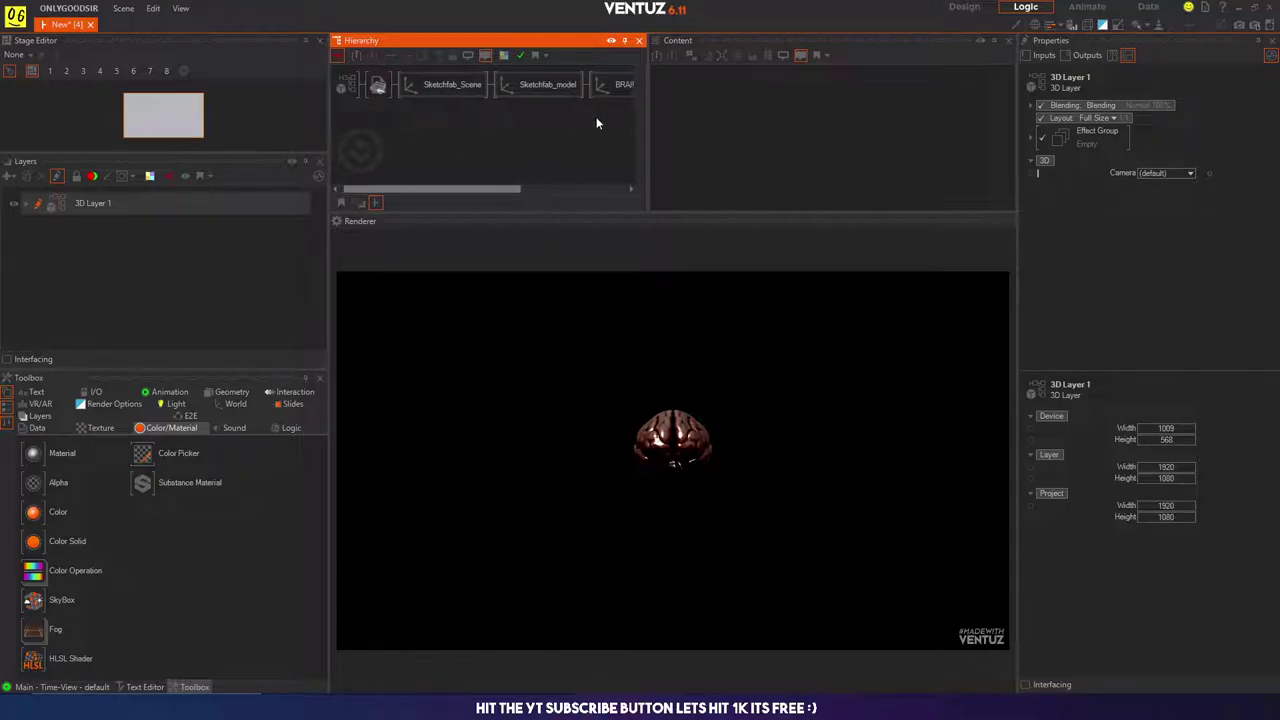
# Step: Delete the Geometry Import, Sketchfab_Scene and Sketchfab_model nodes, keeping only the BRAIN.fbx axis and what it contains
pyautogui.click(382, 88)
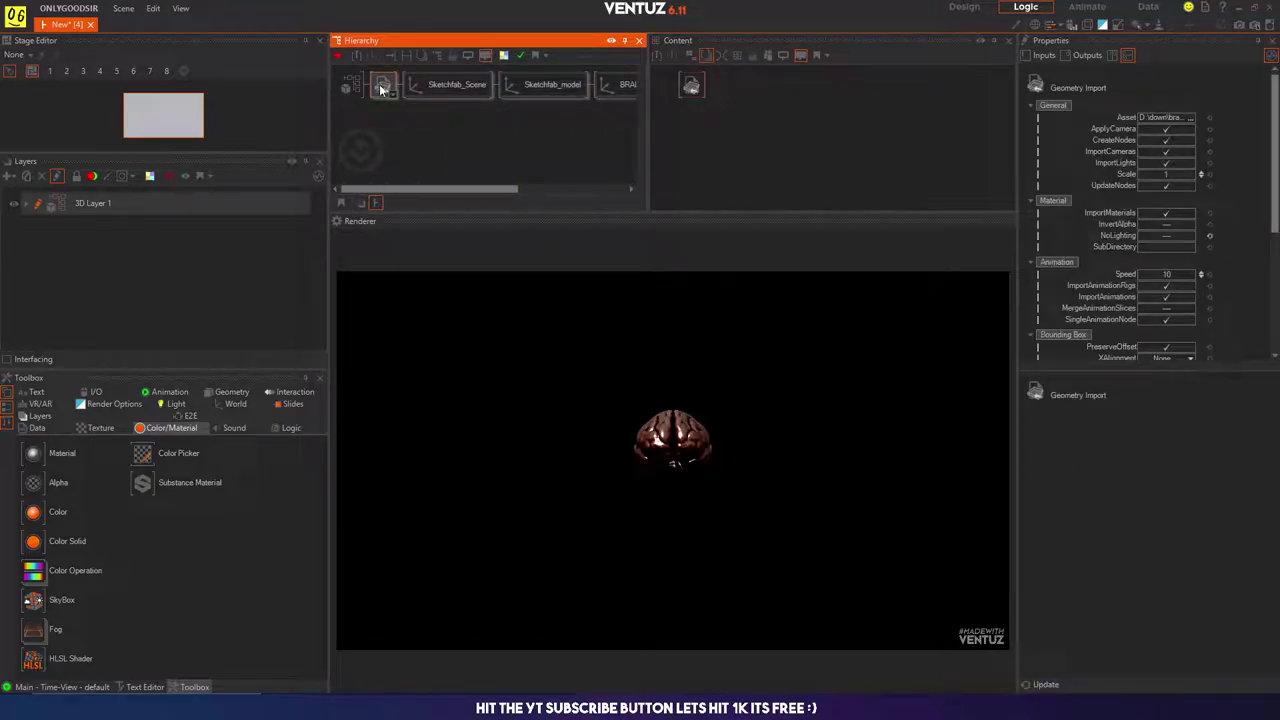
pyautogui.click(446, 85)
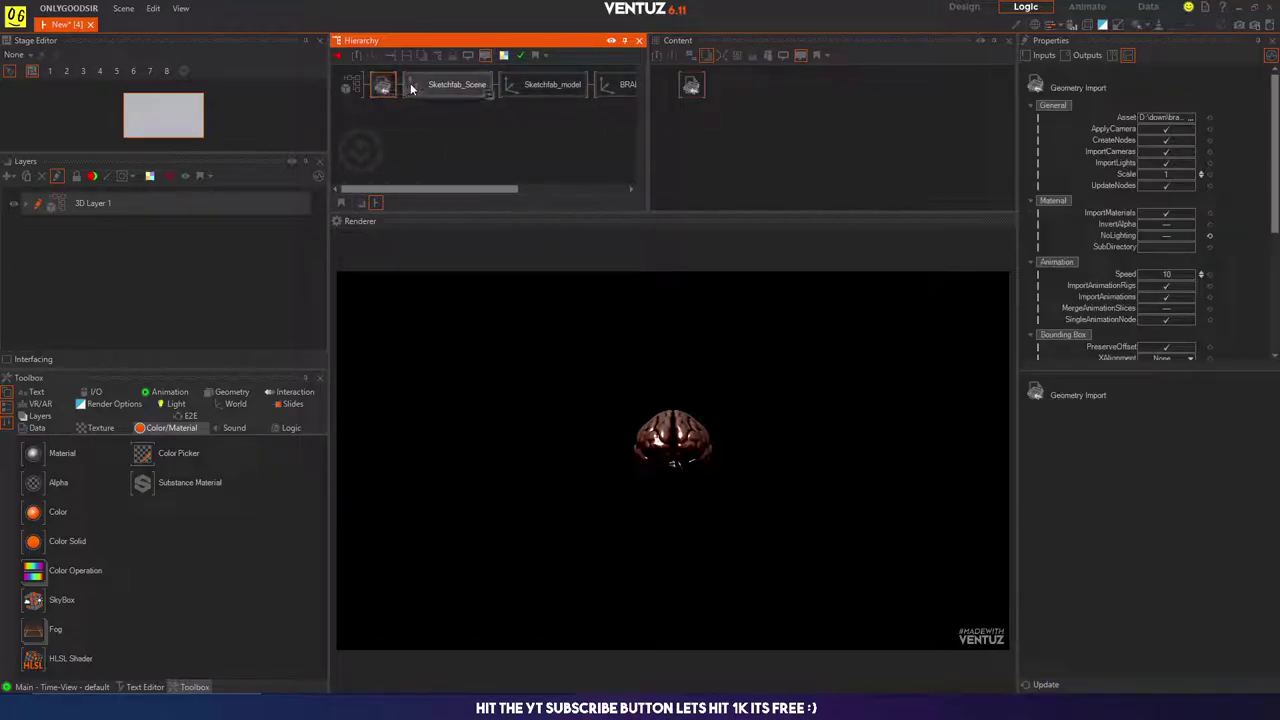
pyautogui.keyDown('ctrl'); pyautogui.click(533, 92); pyautogui.keyUp('ctrl')
pyautogui.press('Delete')
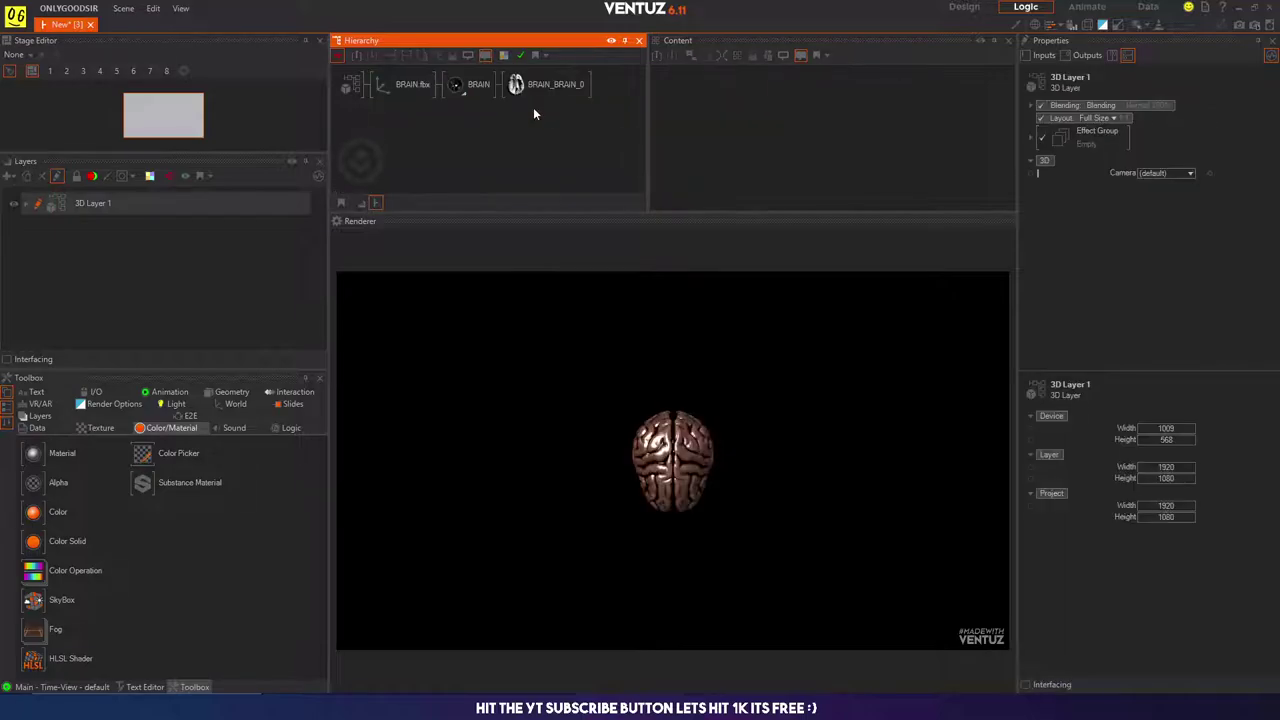
# Step: Reset the X rotation of the BRAIN.fbx axis to 0
pyautogui.click(416, 85)
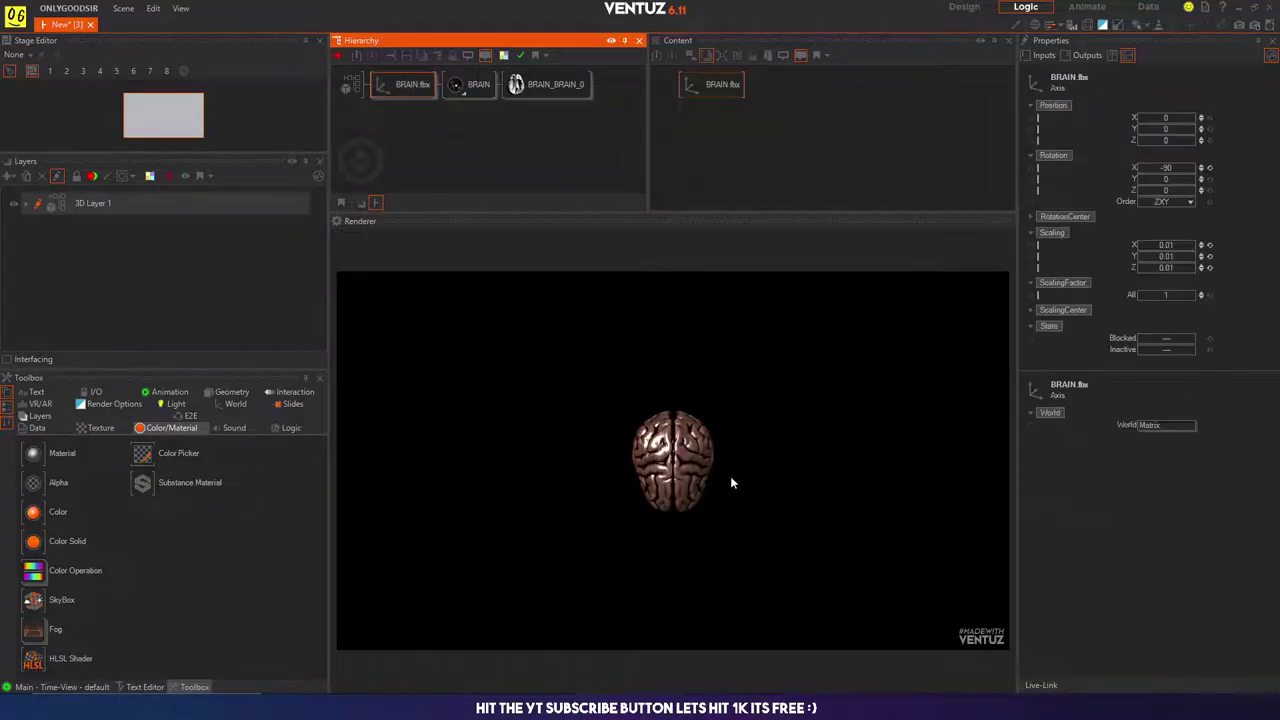
pyautogui.click(1209, 168)
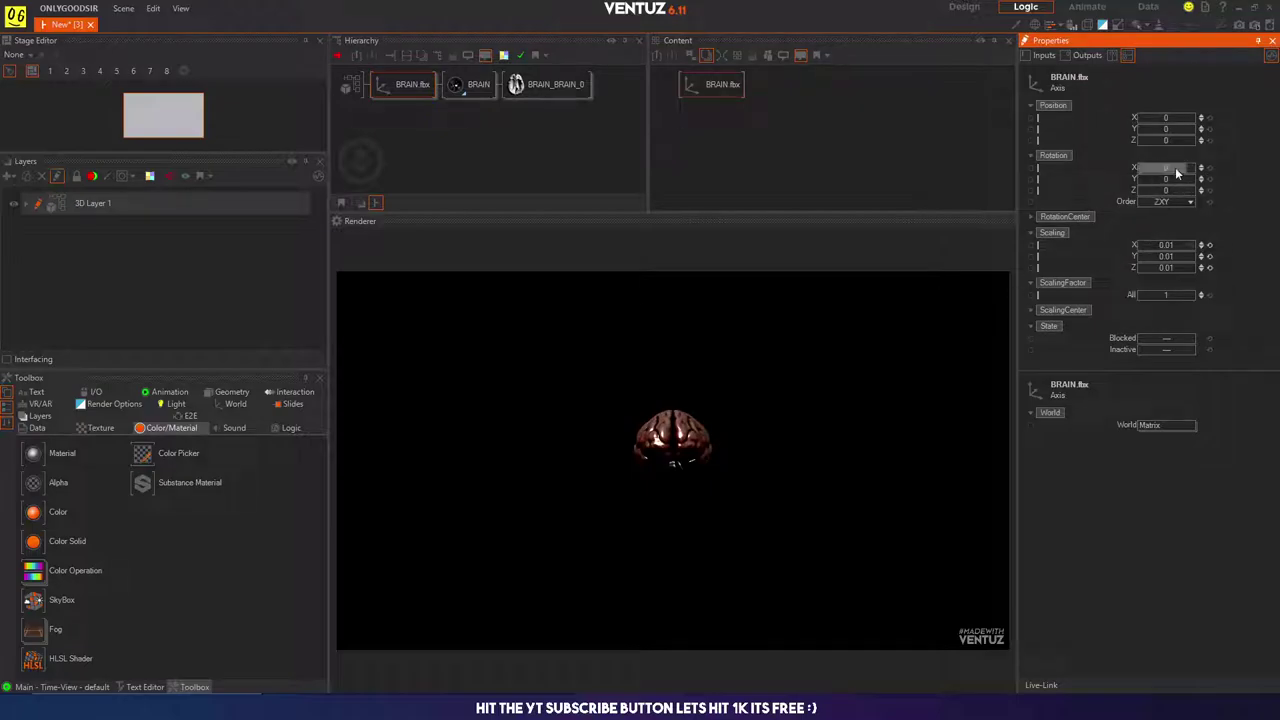
# Step: Reset the BRAIN.fbx axis's X, Y and Z scaling to 1 and set its overall scaling factor to 0.017
pyautogui.click(1174, 247)
pyautogui.hotkey('ctrl', 'c')
pyautogui.click(1178, 295)
pyautogui.hotkey('ctrl', 'v')
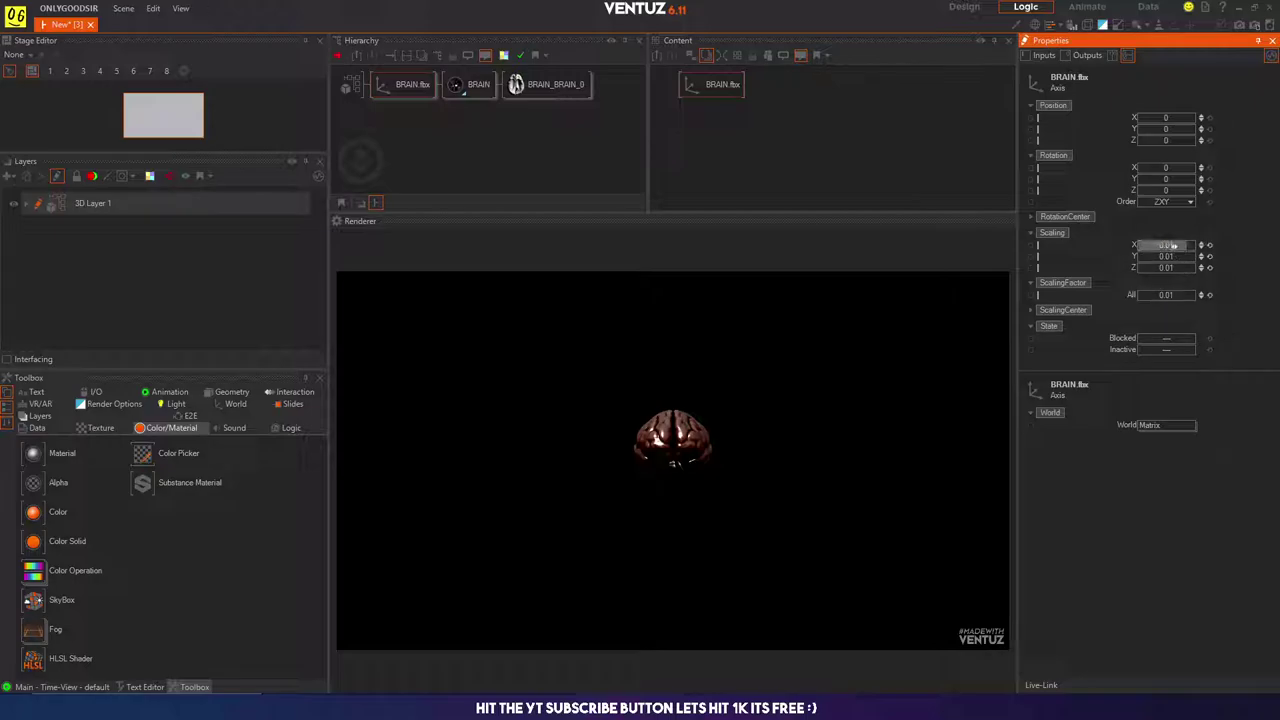
pyautogui.press('Return')
pyautogui.click(1209, 257)
pyautogui.click(1209, 268)
pyautogui.moveTo(1170, 296); pyautogui.dragTo(1173, 295)
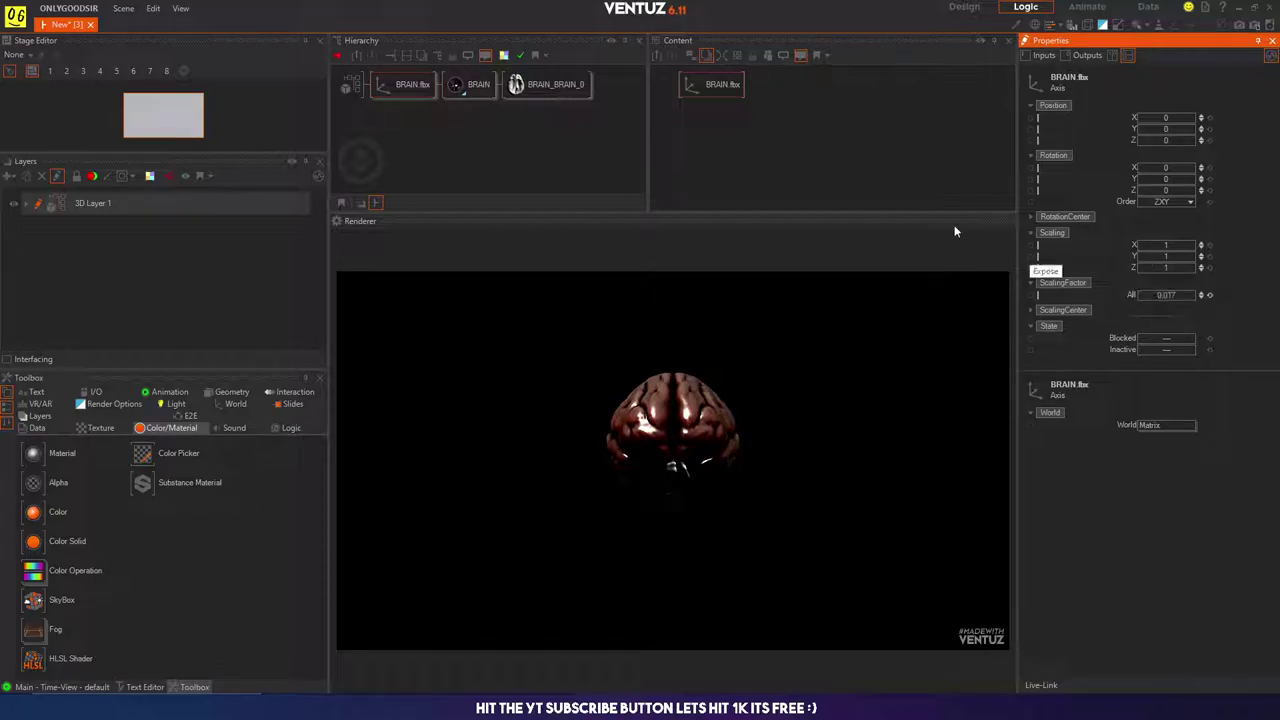
# Step: Set the Y rotation of the BRAIN.fbx axis to 60
pyautogui.click(402, 86)
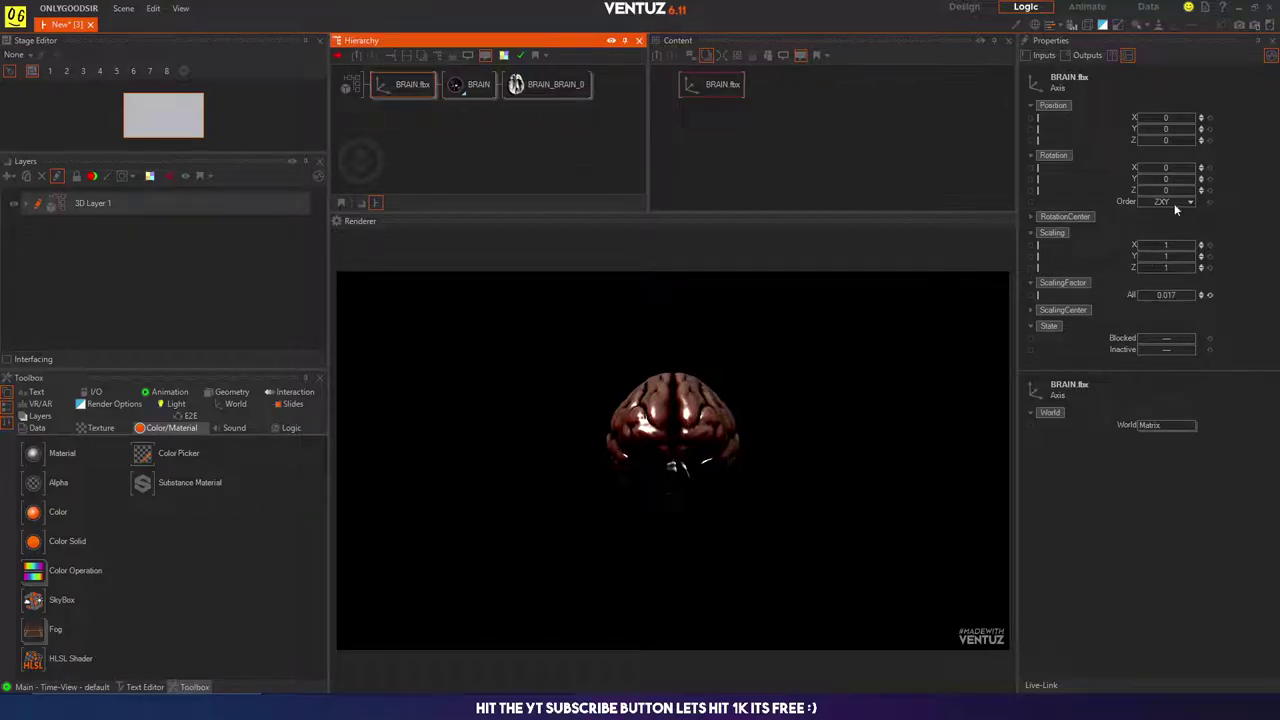
pyautogui.moveTo(1166, 179); pyautogui.dragTo(1185, 178)
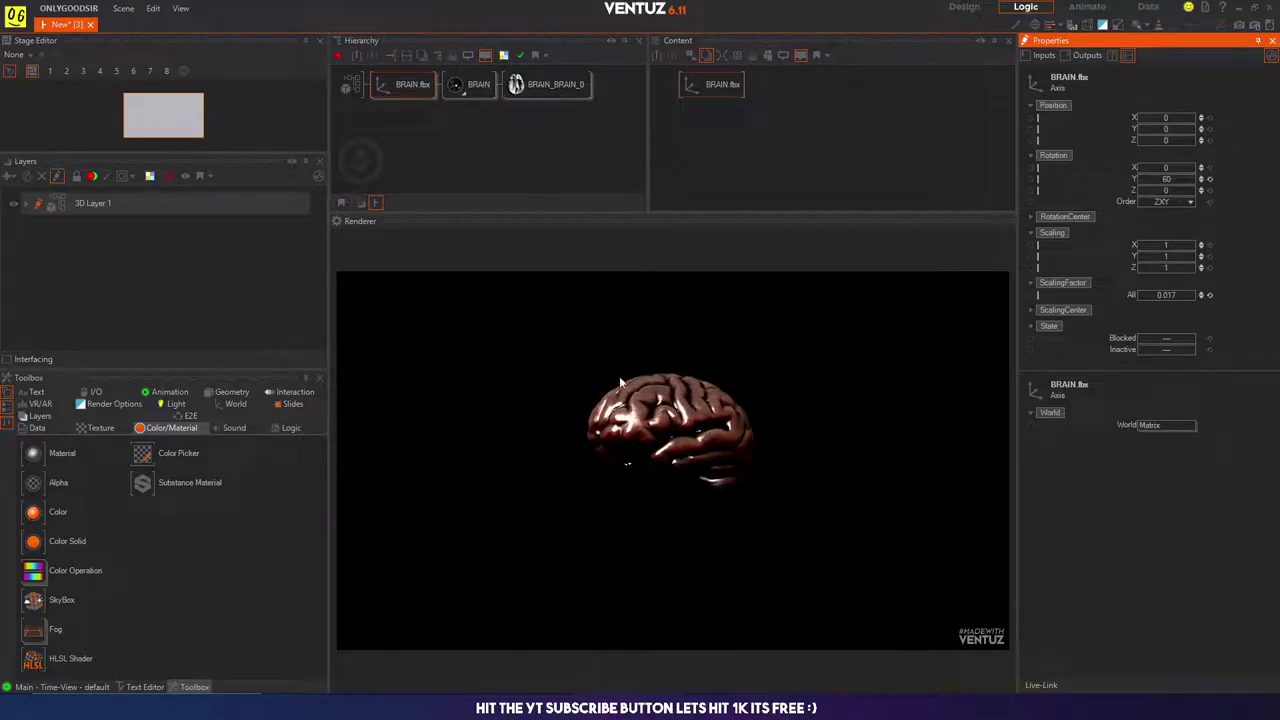
# Step: Delete the specular texture stage from the BRAIN material
pyautogui.click(468, 84)
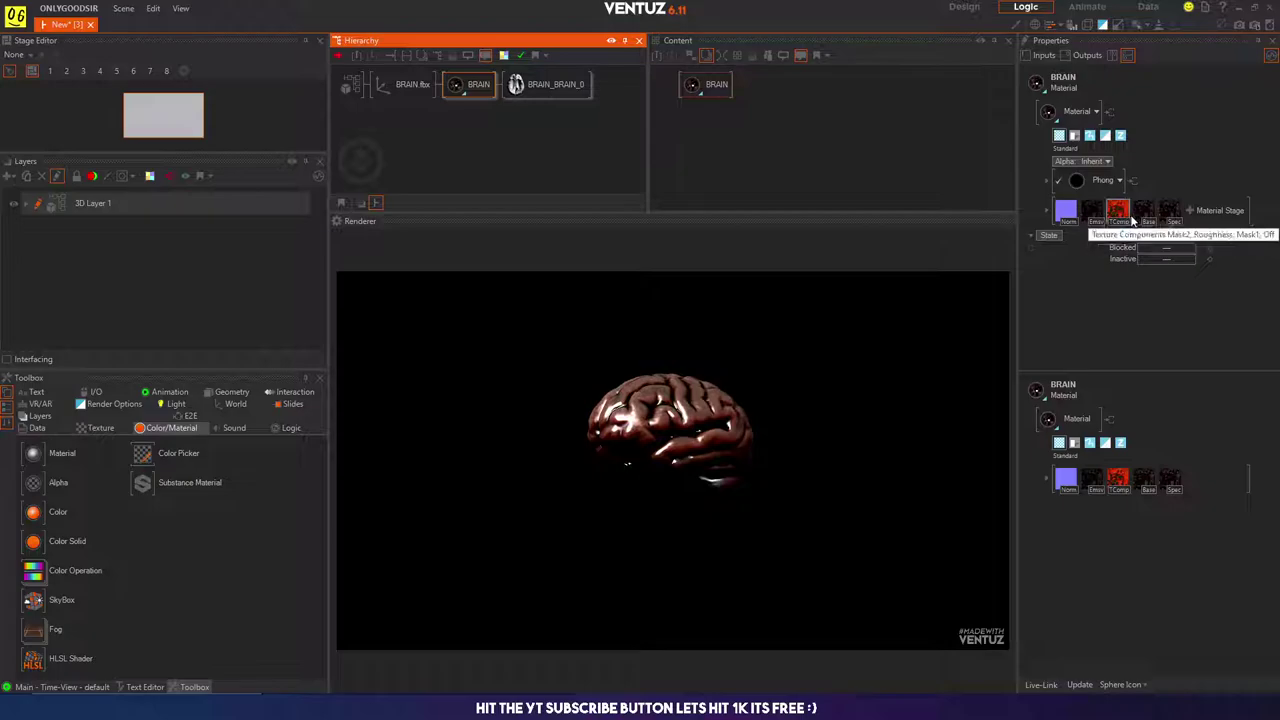
pyautogui.click(1168, 214)
pyautogui.click(1168, 214)
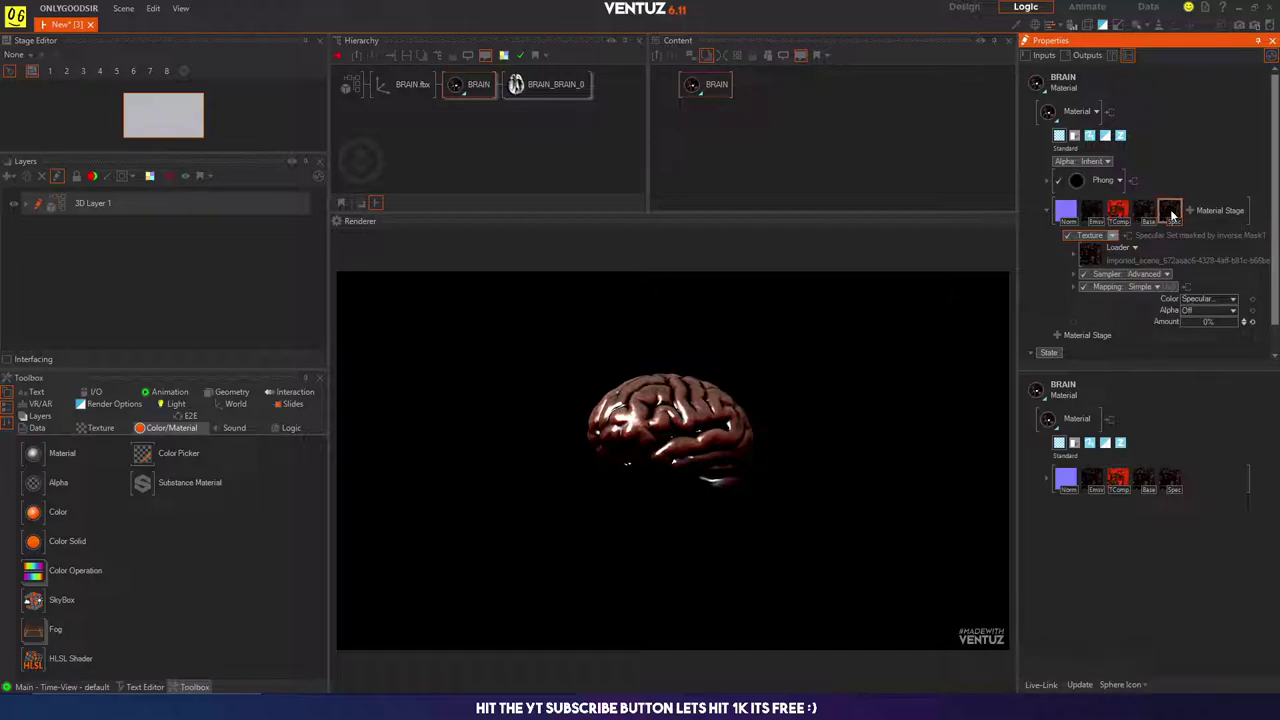
pyautogui.press('Delete')
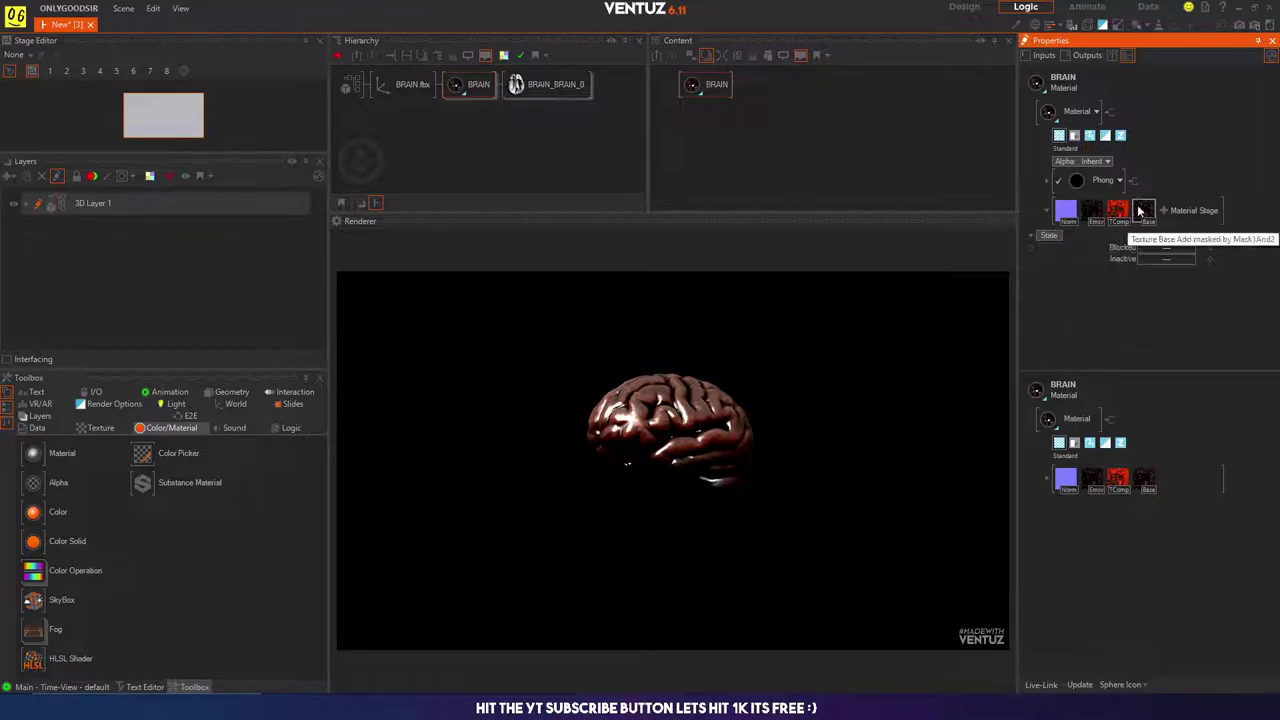
# Step: Disable deriving specular power from roughness in the BRAIN material's Phong settings and set the sharpness to 20
pyautogui.click(1047, 182)
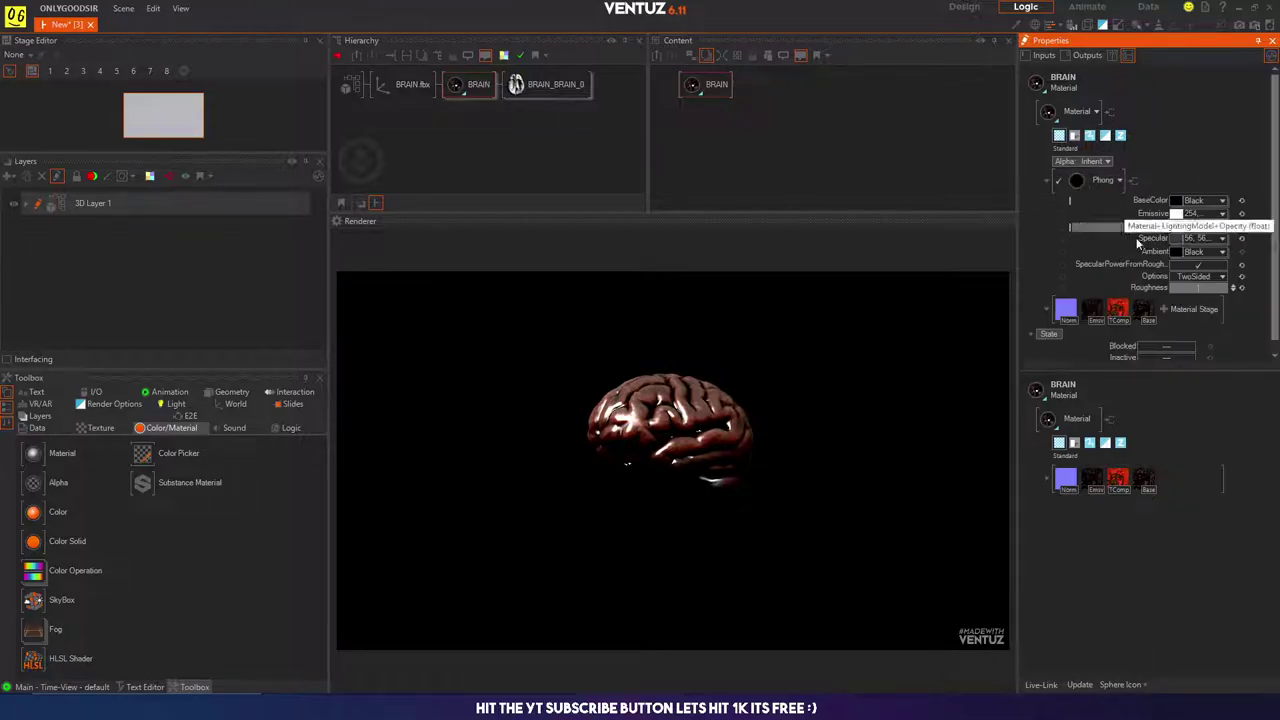
pyautogui.click(1198, 265)
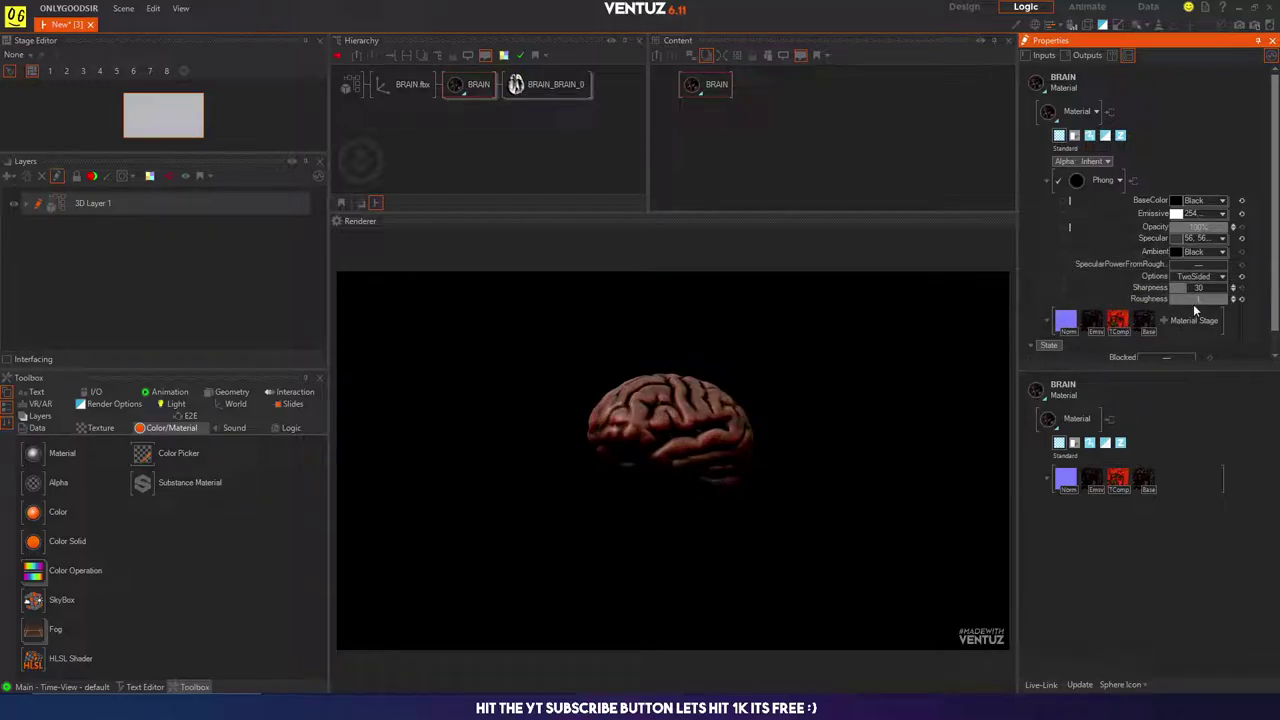
pyautogui.moveTo(1189, 290)
pyautogui.mouseDown()
pyautogui.moveTo(1167, 288)
pyautogui.moveTo(1225, 289)
pyautogui.moveTo(1192, 289)
pyautogui.mouseUp()
pyautogui.click(416, 144)
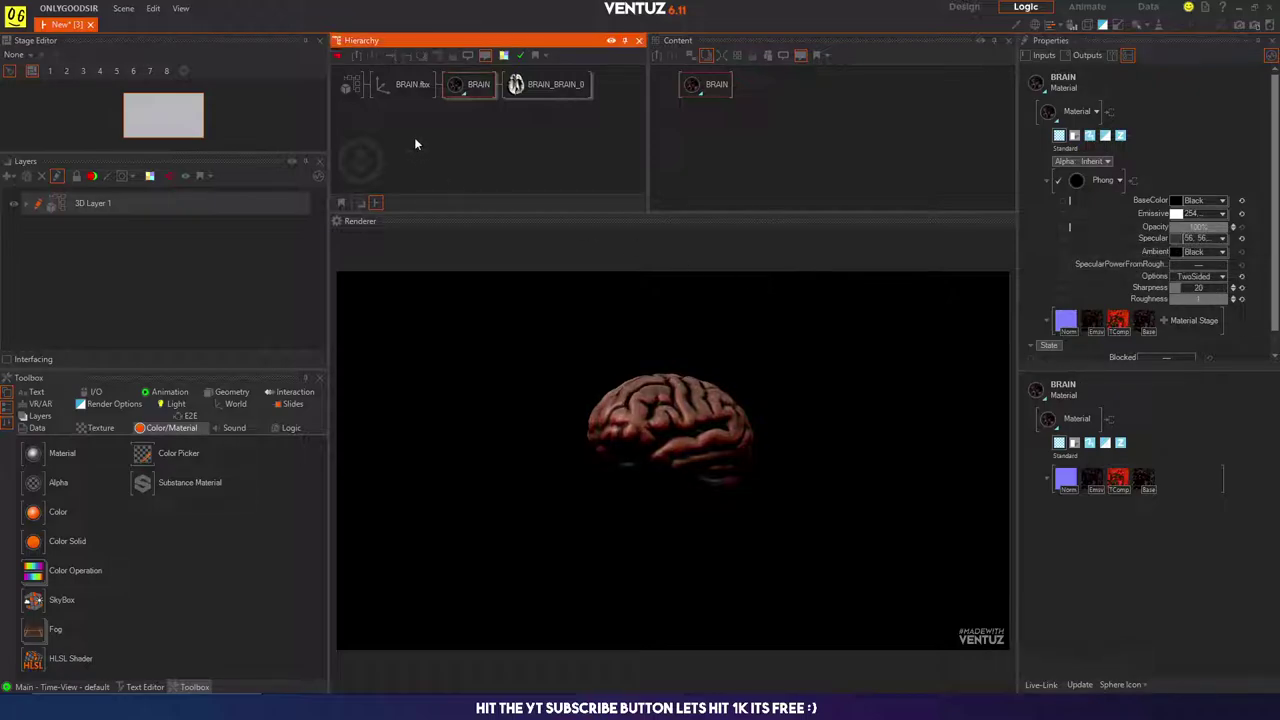
# Step: Set the Y rotation of the BRAIN.fbx axis to 29
pyautogui.click(411, 86)
pyautogui.moveTo(1180, 180)
pyautogui.mouseDown()
pyautogui.moveTo(1137, 180)
pyautogui.moveTo(1194, 180)
pyautogui.moveTo(1139, 178)
pyautogui.moveTo(1173, 178)
pyautogui.mouseUp()
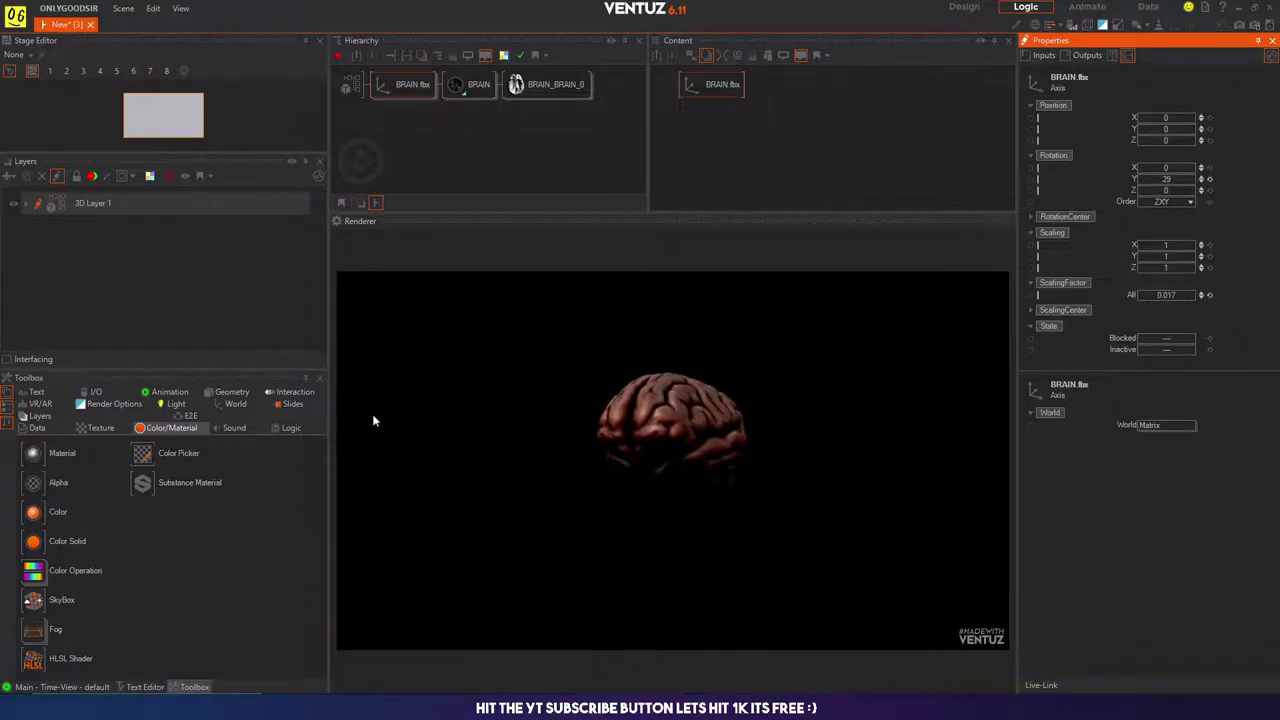
# Step: Add a directional light ahead of the BRAIN.fbx axis and set its direction to pitch 40, roll -42 and yaw -62
pyautogui.click(164, 405)
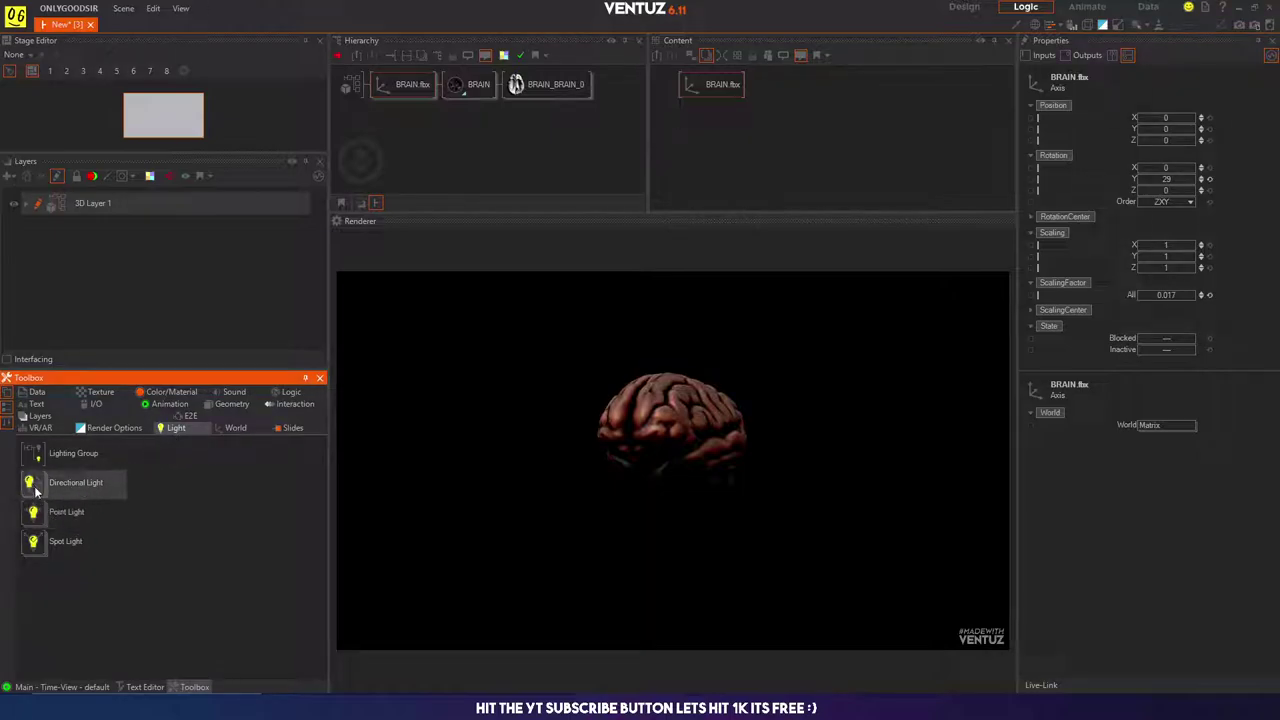
pyautogui.moveTo(35, 488); pyautogui.dragTo(375, 92)
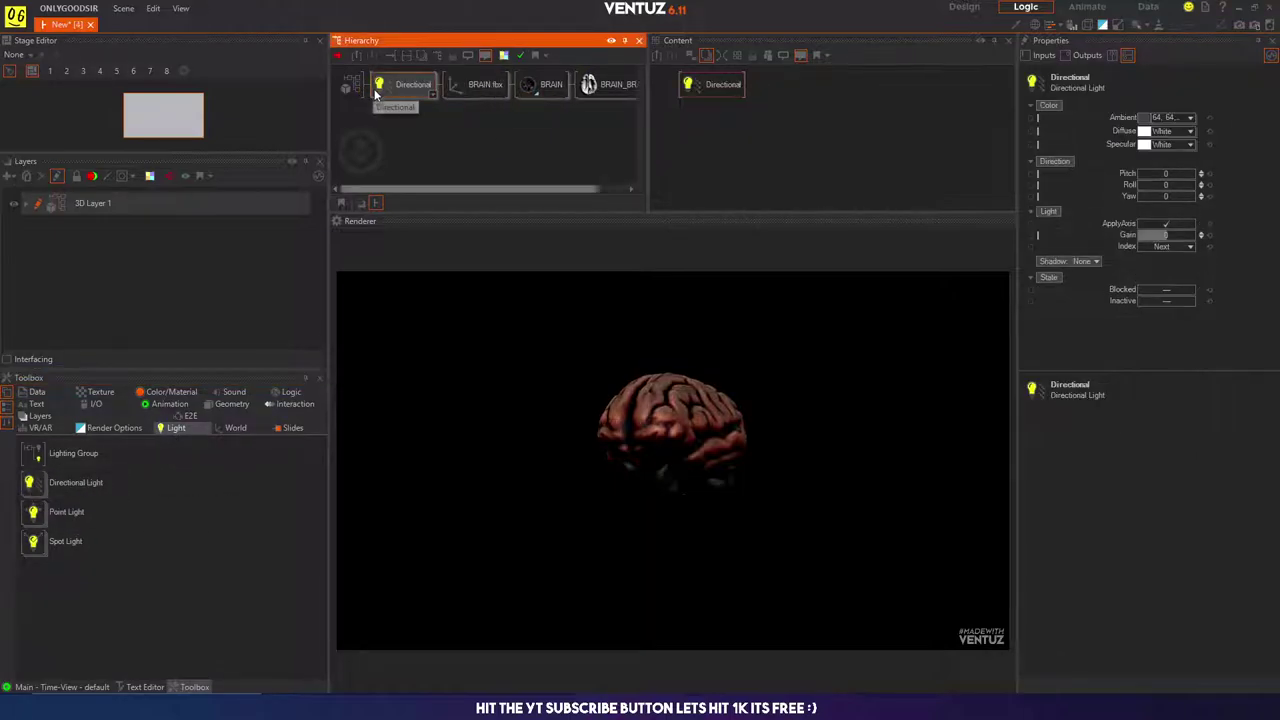
pyautogui.moveTo(1164, 178)
pyautogui.mouseDown()
pyautogui.moveTo(1200, 178)
pyautogui.moveTo(1164, 207)
pyautogui.moveTo(1195, 196)
pyautogui.moveTo(1152, 195)
pyautogui.moveTo(1138, 175)
pyautogui.moveTo(1189, 172)
pyautogui.moveTo(1145, 188)
pyautogui.moveTo(1193, 194)
pyautogui.moveTo(1170, 196)
pyautogui.mouseUp()
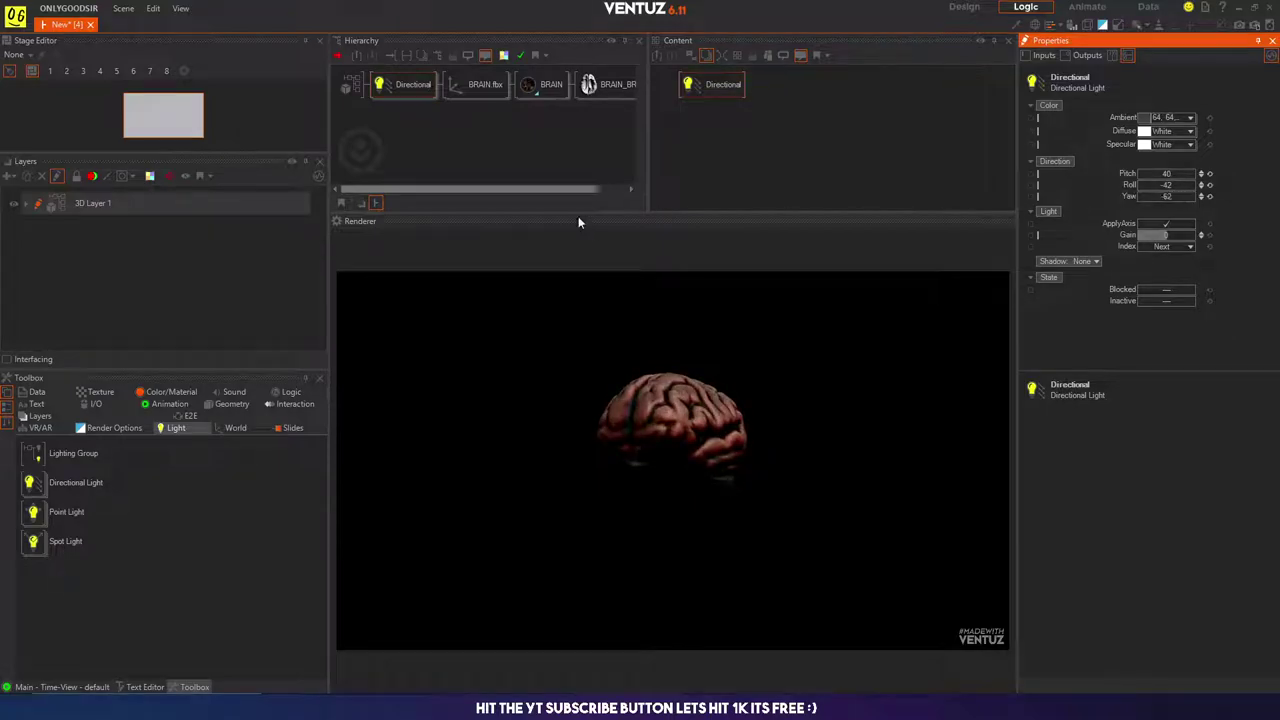
pyautogui.click(403, 118)
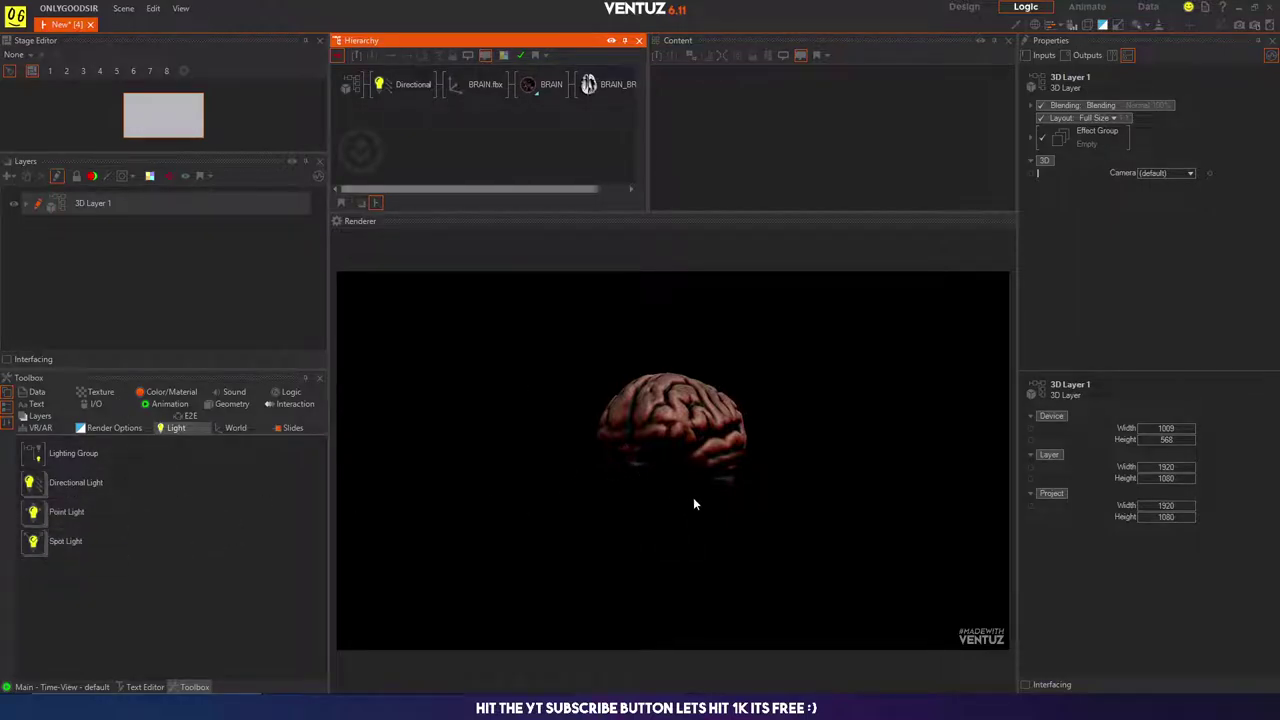
# Step: Add a point light between the directional light and the BRAIN.fbx axis and set its diffuse color to cyan
pyautogui.moveTo(66, 511); pyautogui.dragTo(455, 86)
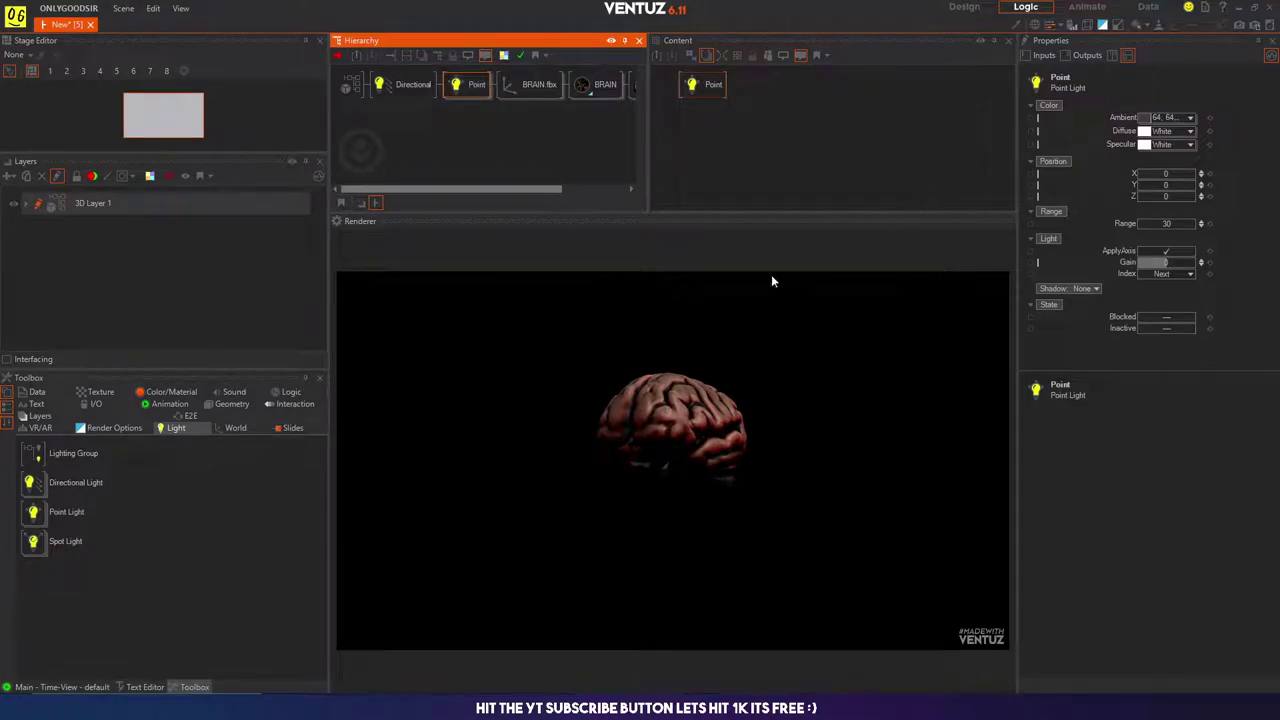
pyautogui.click(1189, 132)
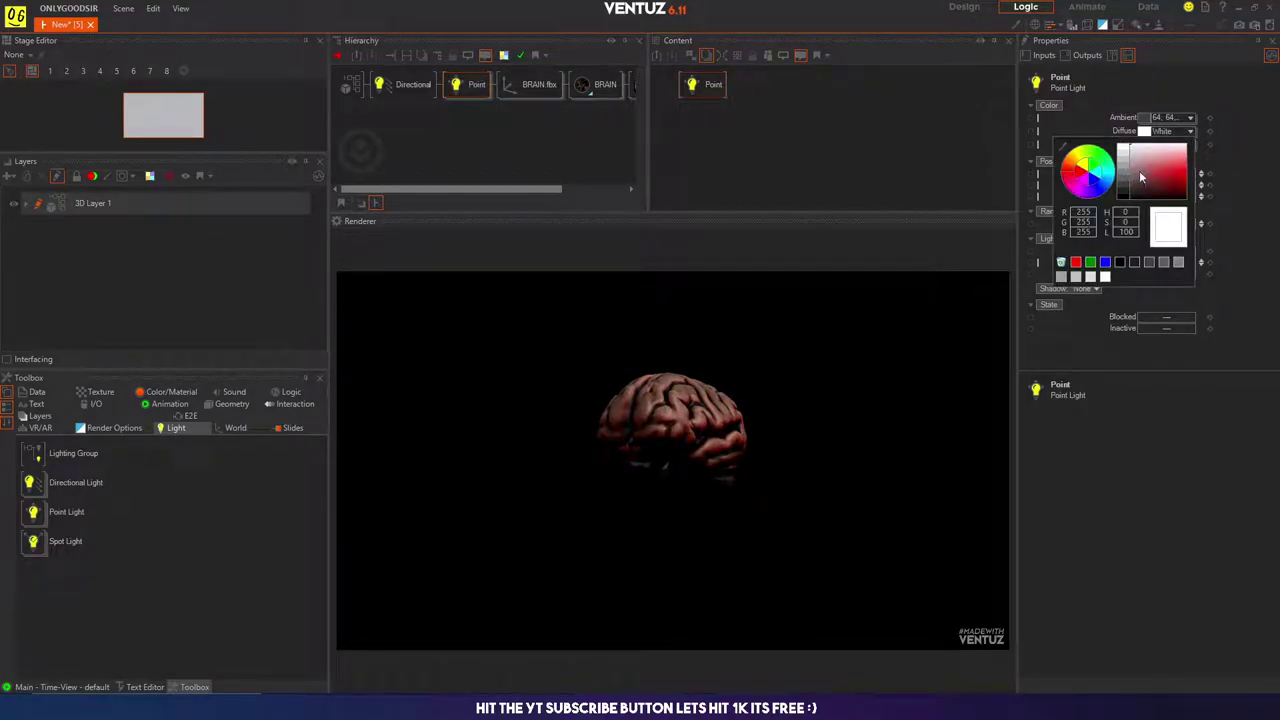
pyautogui.click(1105, 174)
pyautogui.moveTo(1170, 165); pyautogui.dragTo(1223, 177)
pyautogui.click(1221, 138)
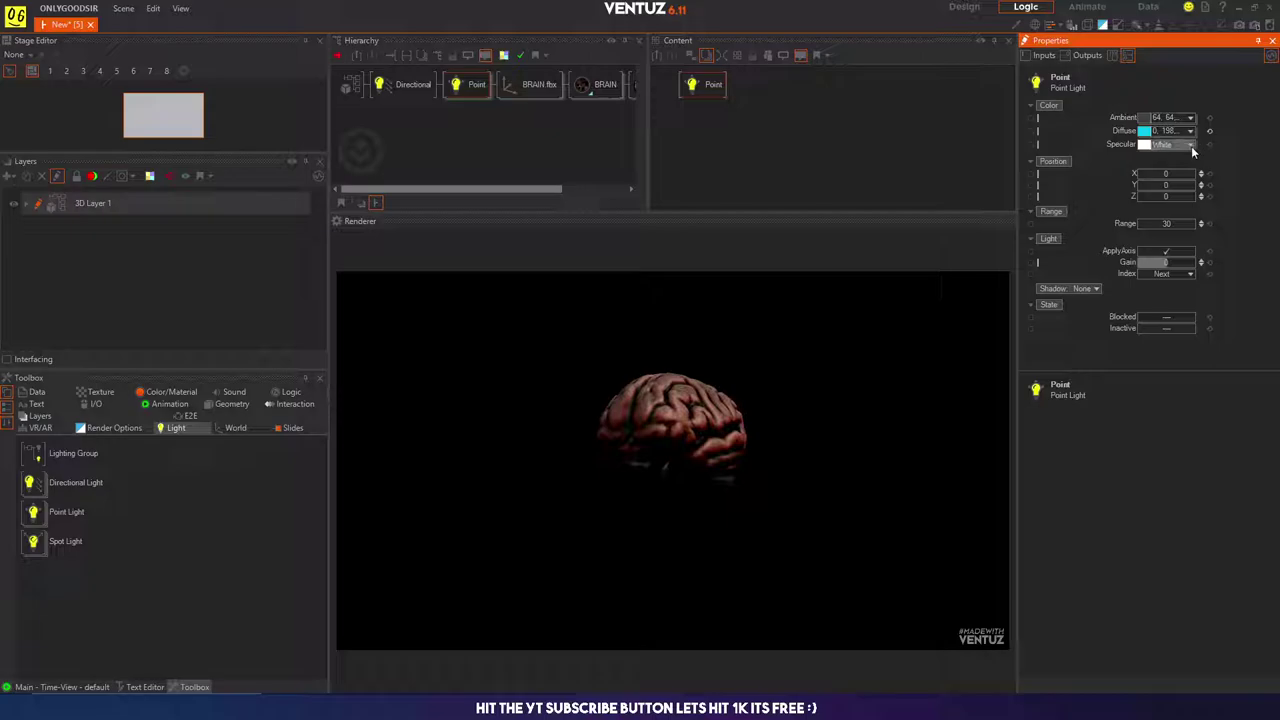
# Step: Set the point light's specular color to light blue, RGB 45, 164, 254
pyautogui.click(1191, 146)
pyautogui.click(1104, 195)
pyautogui.moveTo(1146, 193); pyautogui.dragTo(1225, 178)
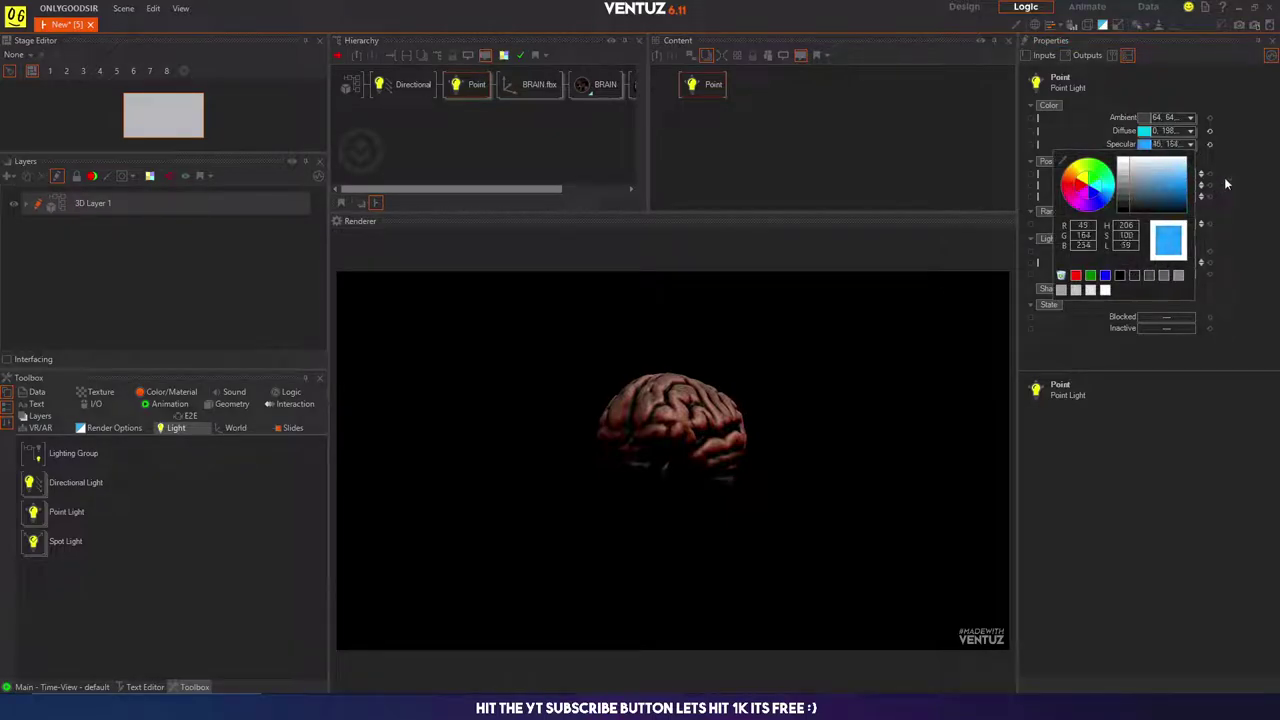
pyautogui.click(1224, 177)
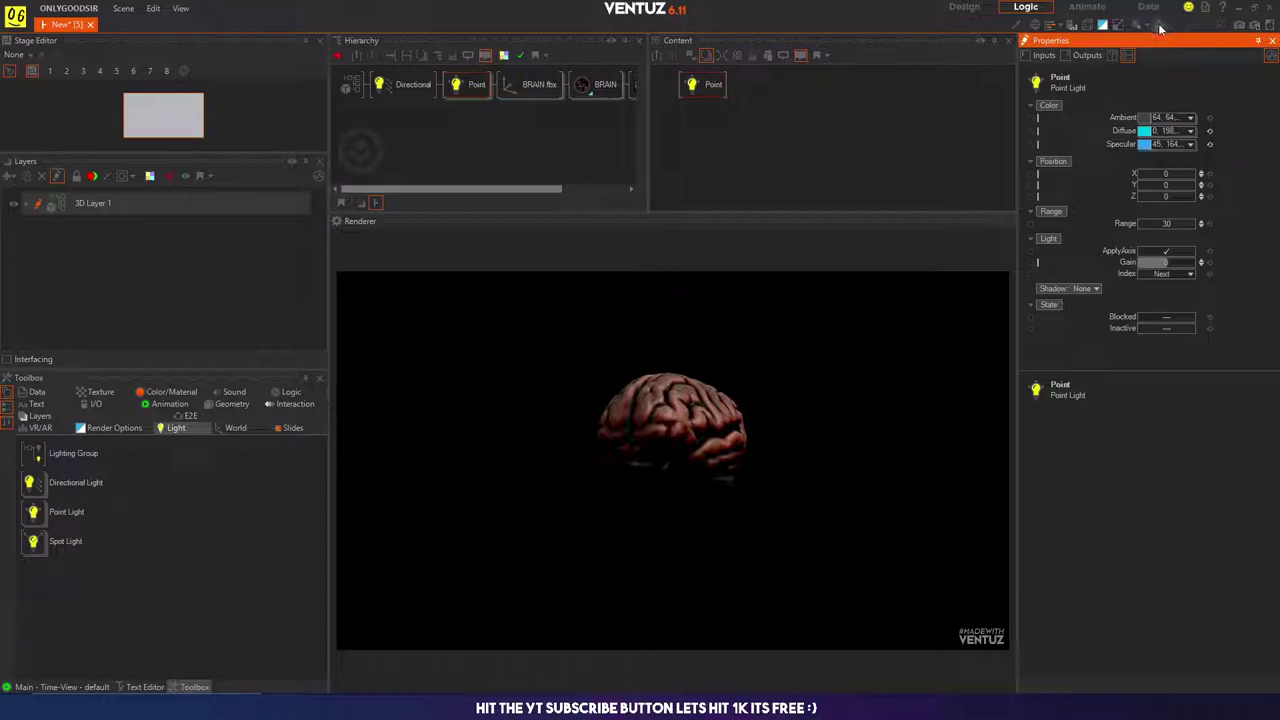
# Step: Show non-render objects and set the point light to range 7.7, Y -4.3, Z -3.4 and gain about 4.28
pyautogui.click(1158, 26)
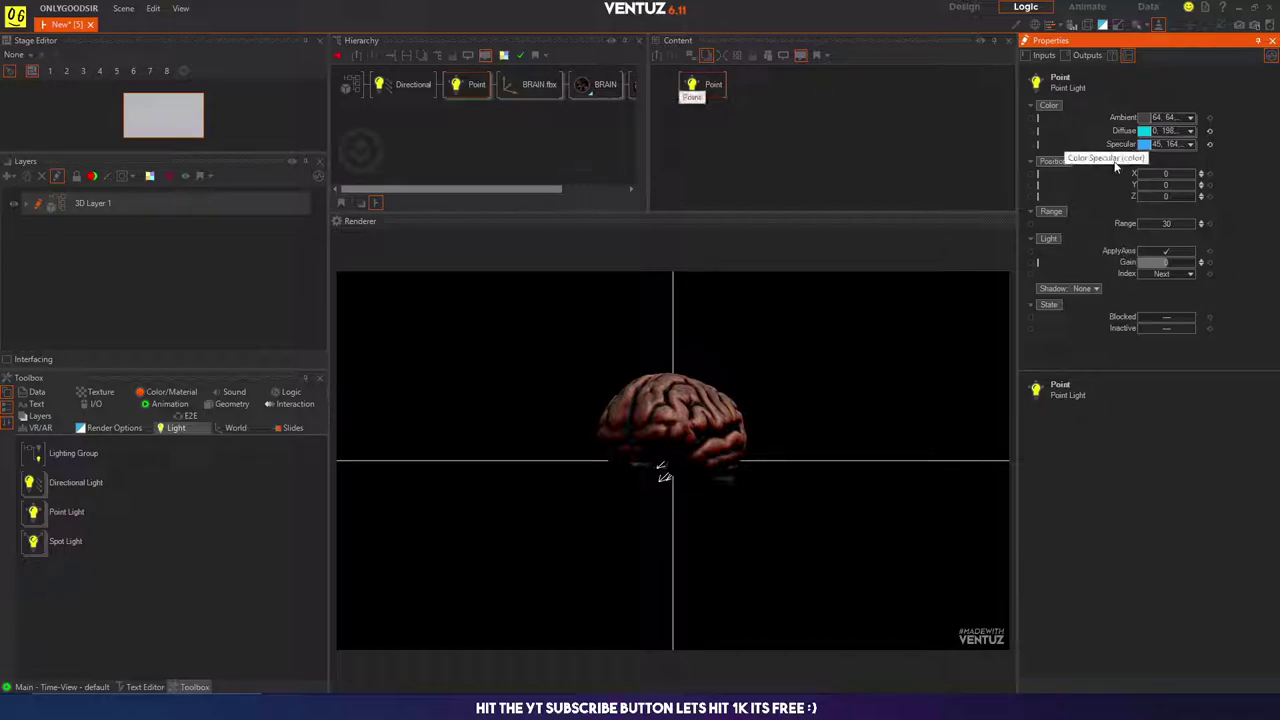
pyautogui.moveTo(1174, 224); pyautogui.dragTo(1158, 186)
pyautogui.moveTo(1193, 261); pyautogui.dragTo(1178, 262)
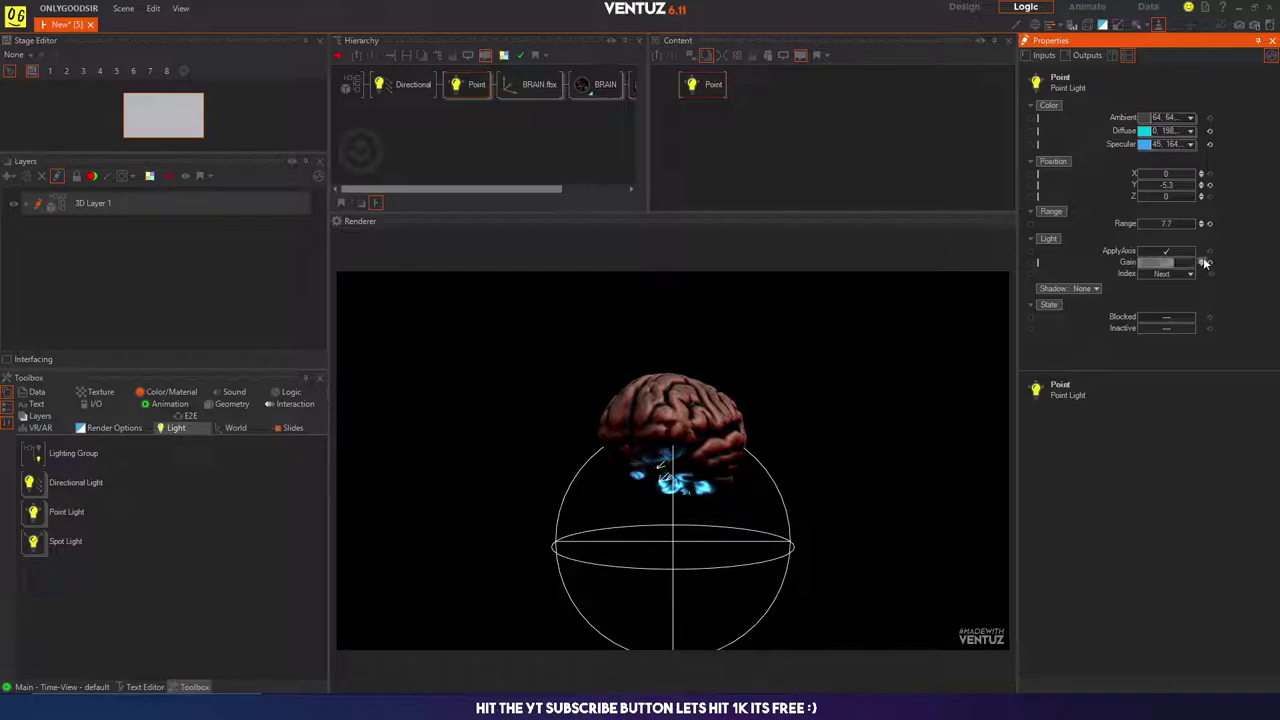
pyautogui.moveTo(1174, 186)
pyautogui.mouseDown()
pyautogui.moveTo(1188, 185)
pyautogui.moveTo(1139, 192)
pyautogui.moveTo(1150, 193)
pyautogui.mouseUp()
pyautogui.moveTo(1160, 192); pyautogui.dragTo(1154, 194)
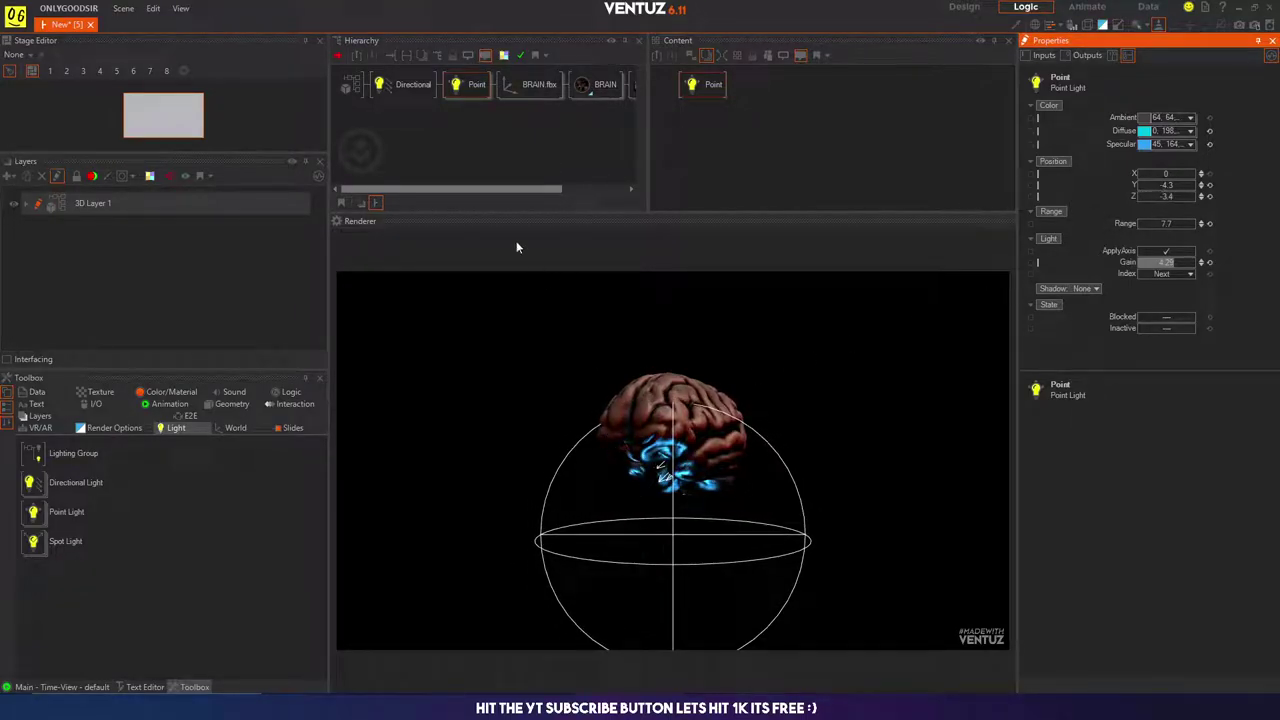
# Step: Hide the non-render objects and reset the BRAIN.fbx axis's Y rotation to 0
pyautogui.click(525, 90)
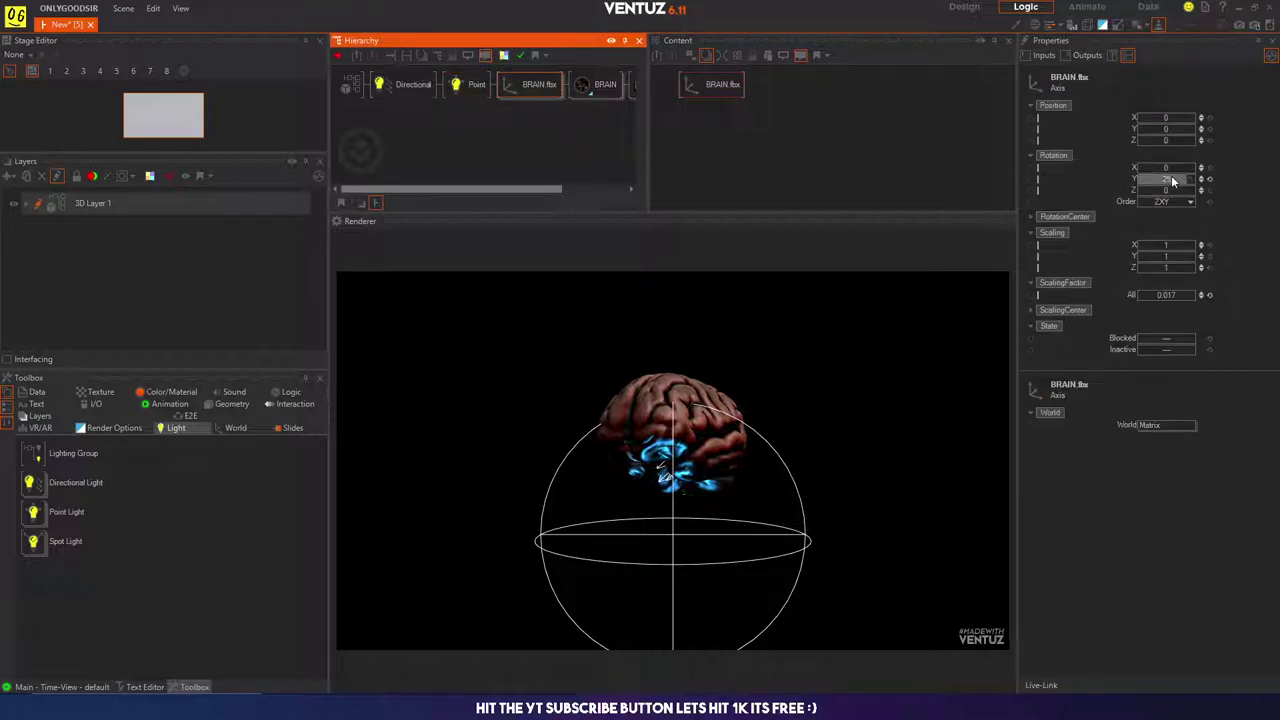
pyautogui.moveTo(1165, 178); pyautogui.dragTo(1198, 178)
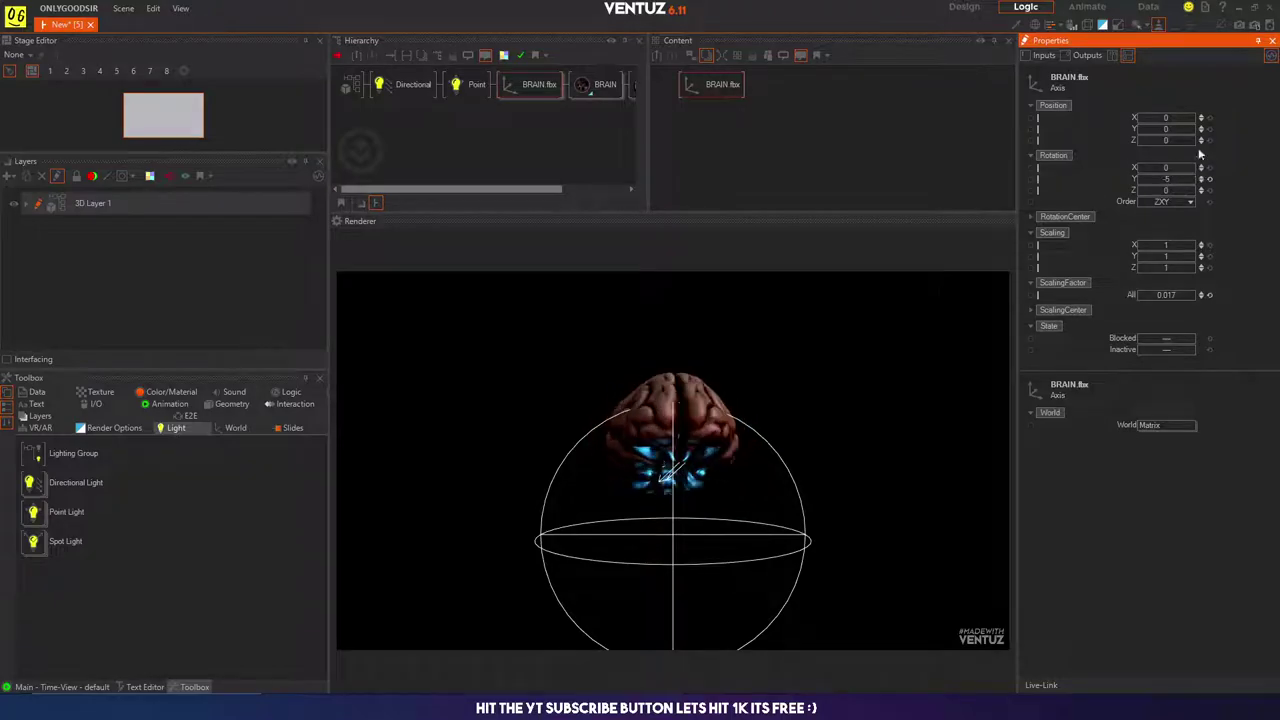
pyautogui.click(1157, 28)
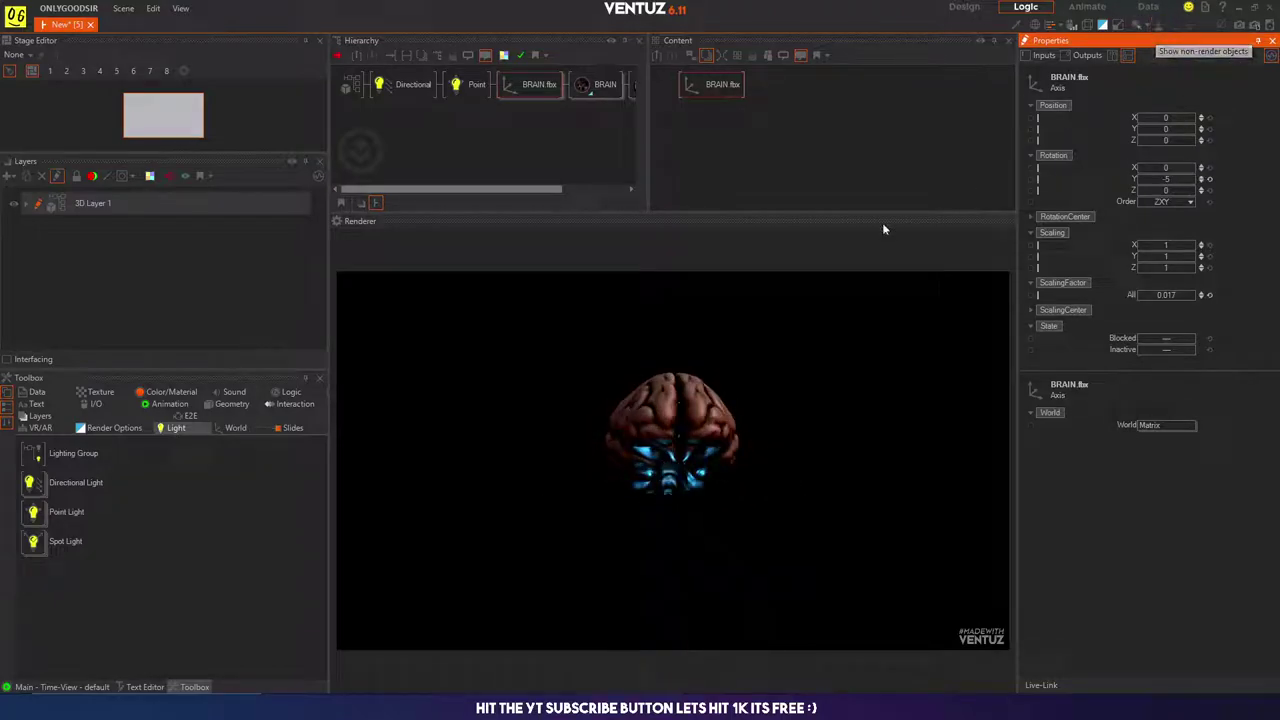
pyautogui.click(526, 87)
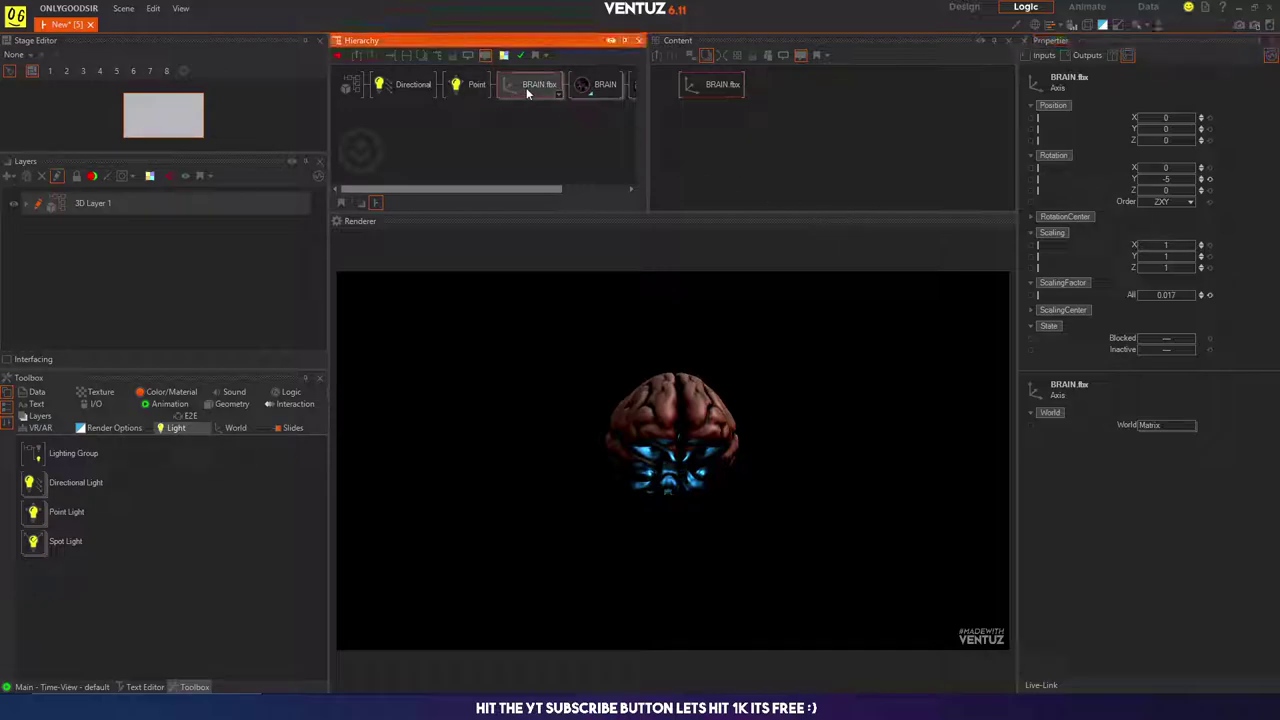
pyautogui.moveTo(1182, 181)
pyautogui.mouseDown()
pyautogui.moveTo(1138, 178)
pyautogui.moveTo(1207, 181)
pyautogui.mouseUp()
pyautogui.click(1208, 180)
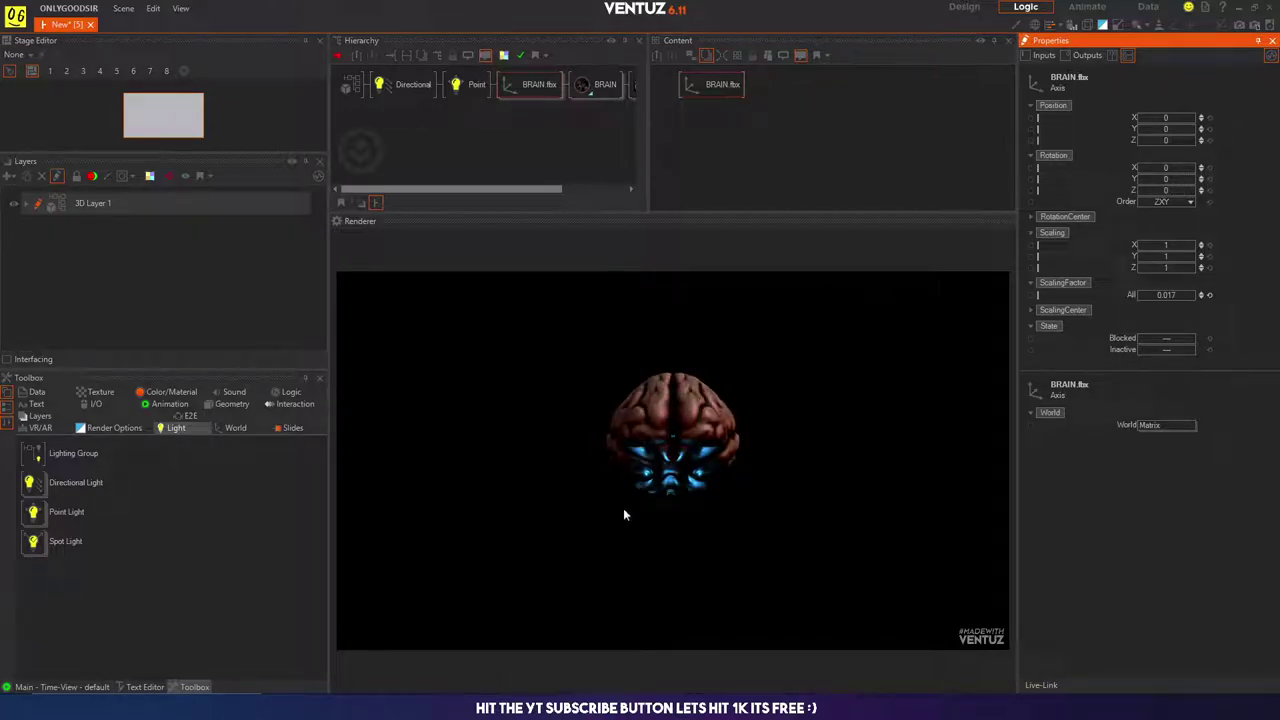
# Step: Duplicate the BRAIN.fbx axis without its children as a second branch under the point light
pyautogui.moveTo(585, 93); pyautogui.dragTo(474, 113, button='middle')
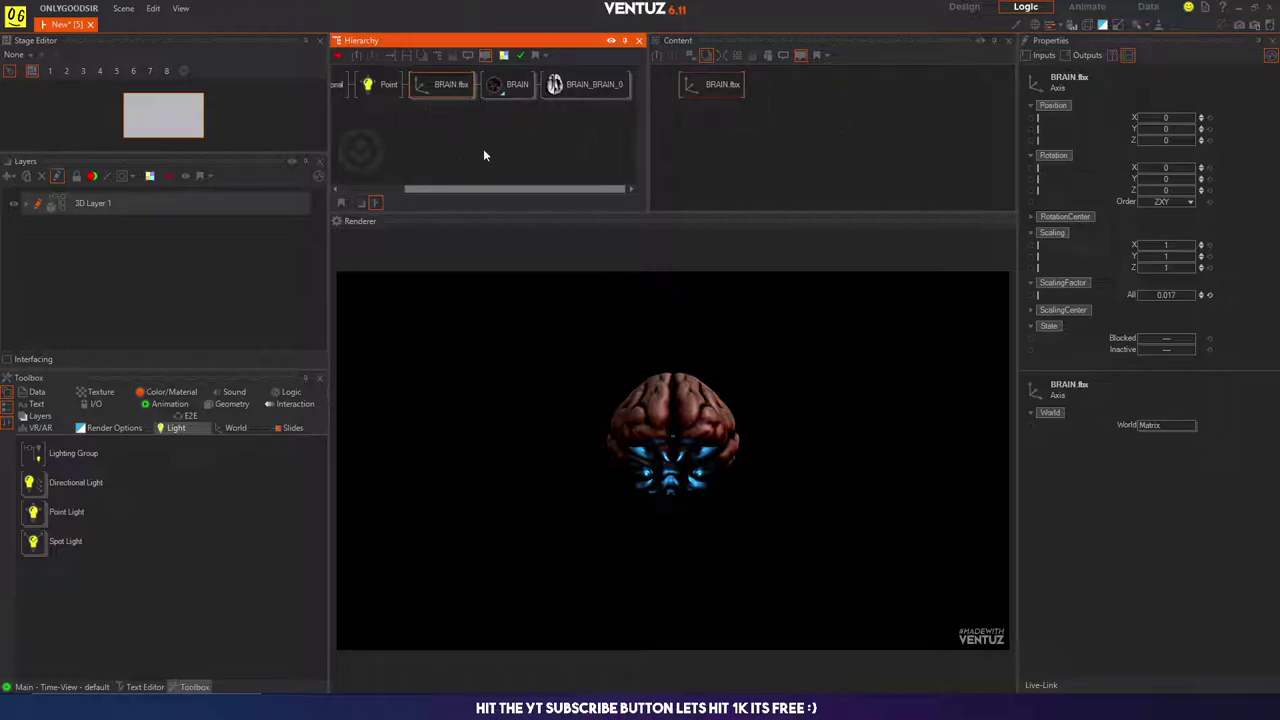
pyautogui.click(423, 108)
pyautogui.write('al')
pyautogui.click(428, 91)
pyautogui.click(428, 88)
pyautogui.click(470, 129)
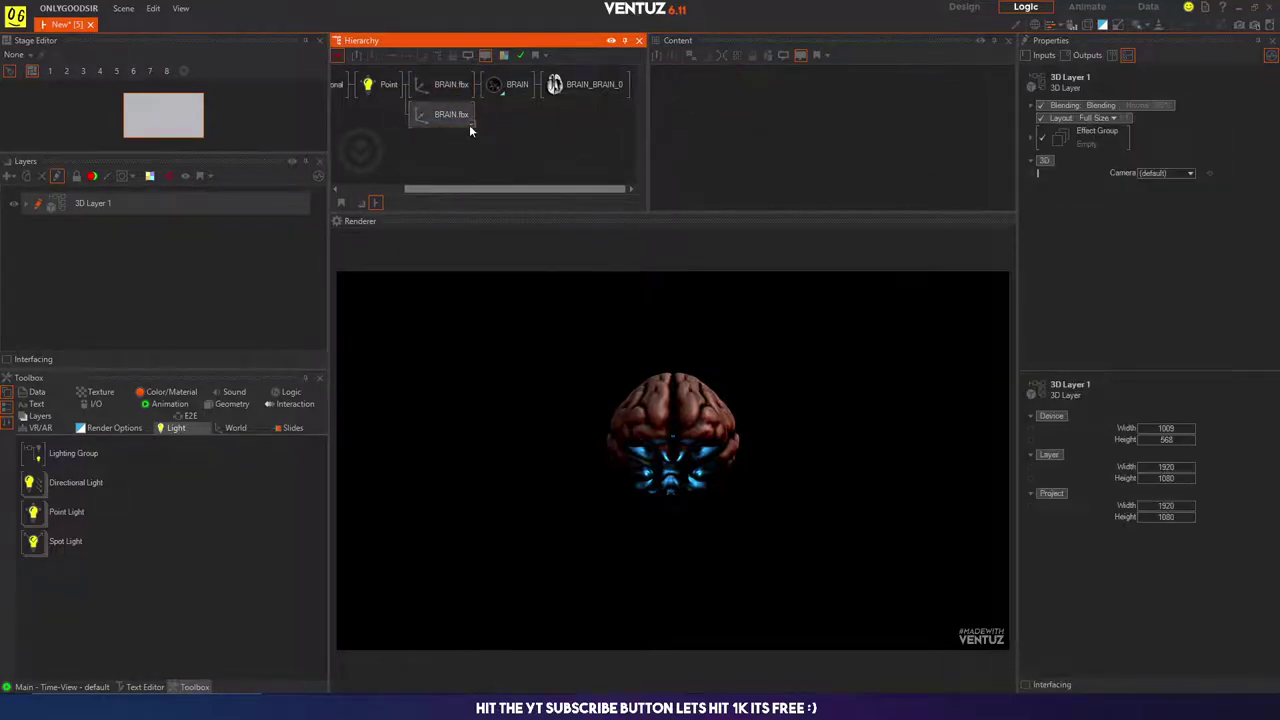
pyautogui.click(473, 123)
# Step: Try to copy the BRAIN_BRAIN_0 geometry onto the duplicated BRAIN.fbx axis, and undo the copy
pyautogui.click(564, 96)
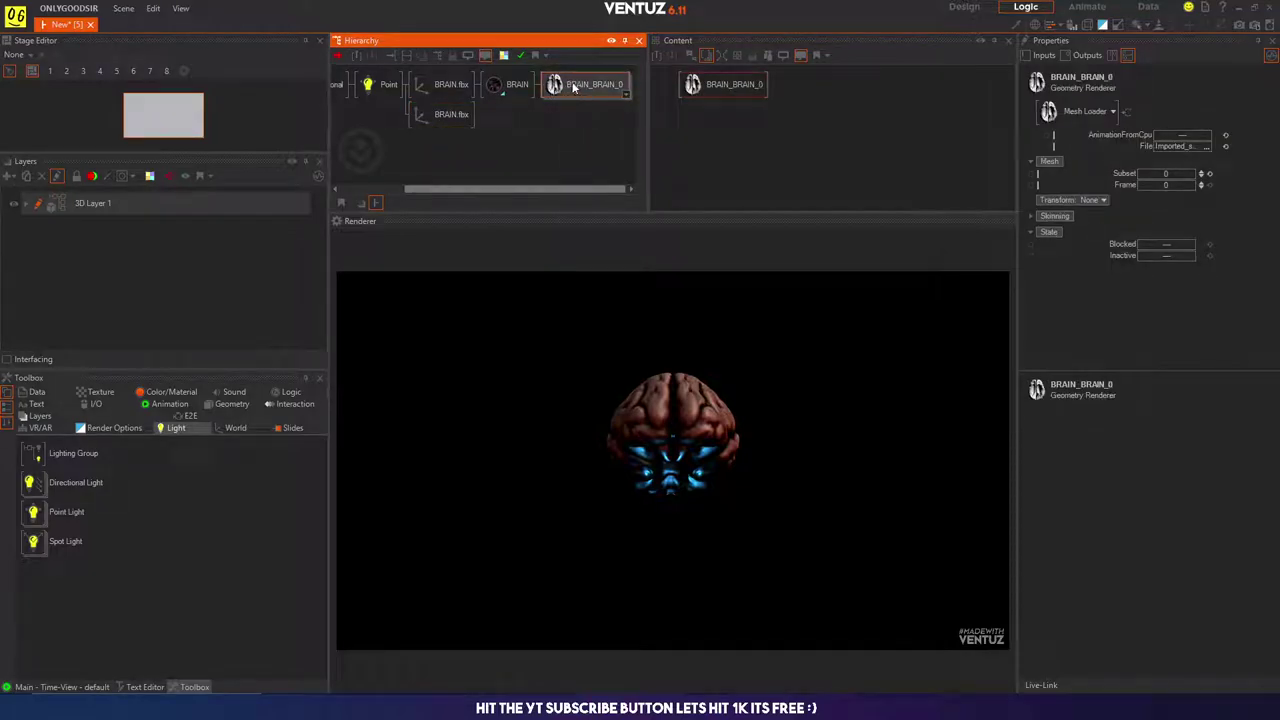
pyautogui.rightClick(571, 85)
pyautogui.click(547, 107)
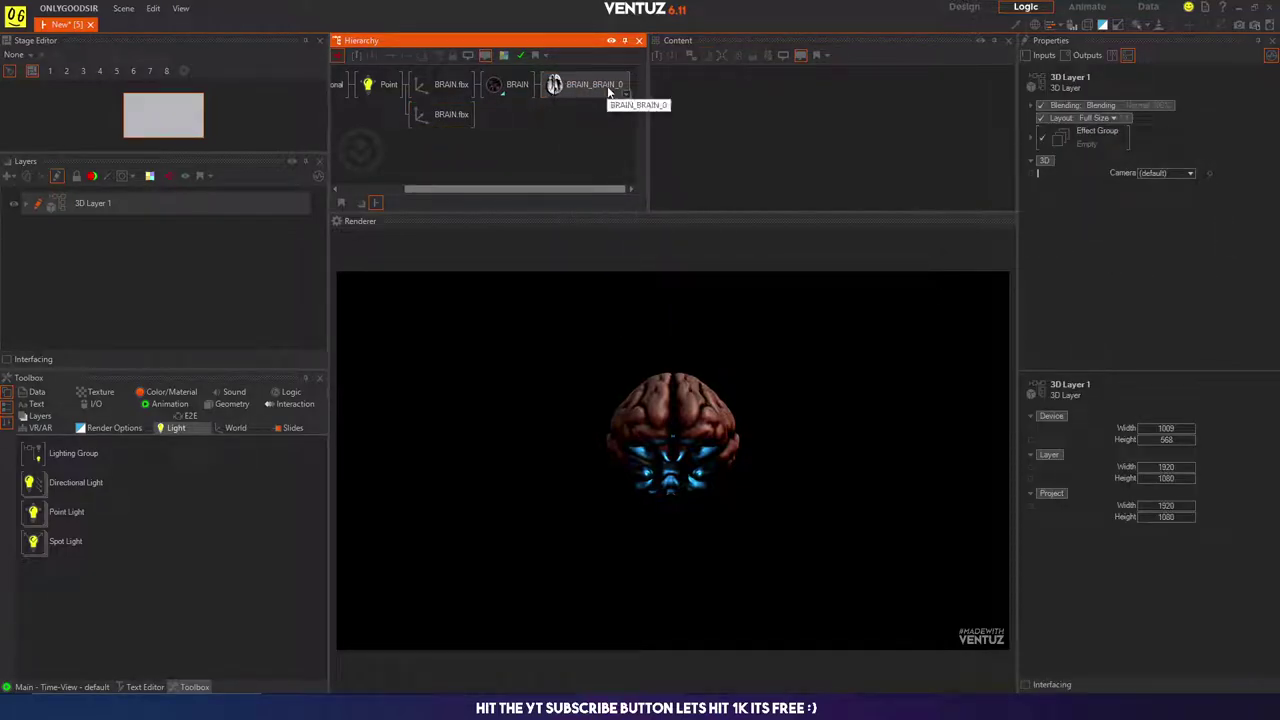
pyautogui.click(556, 93)
pyautogui.keyDown('ctrl'); pyautogui.moveTo(566, 88); pyautogui.dragTo(488, 118); pyautogui.keyUp('ctrl')
pyautogui.click(509, 118)
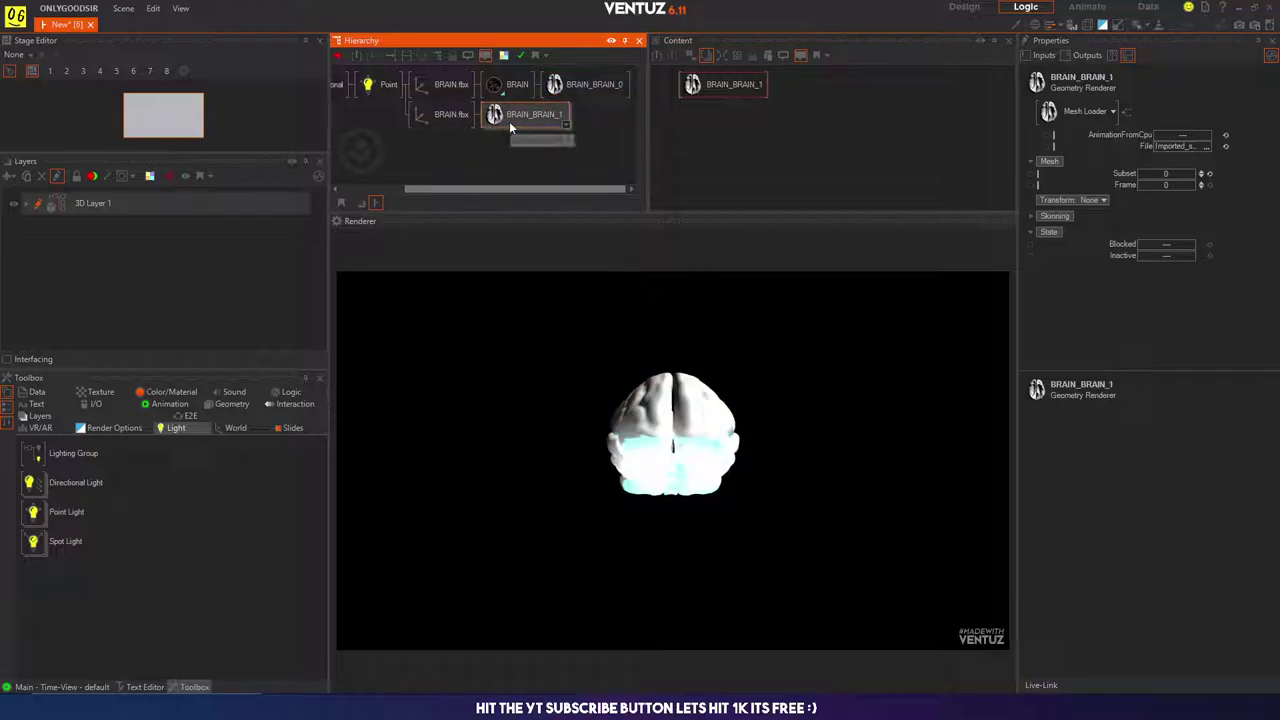
pyautogui.hotkey('ctrl', 'z')
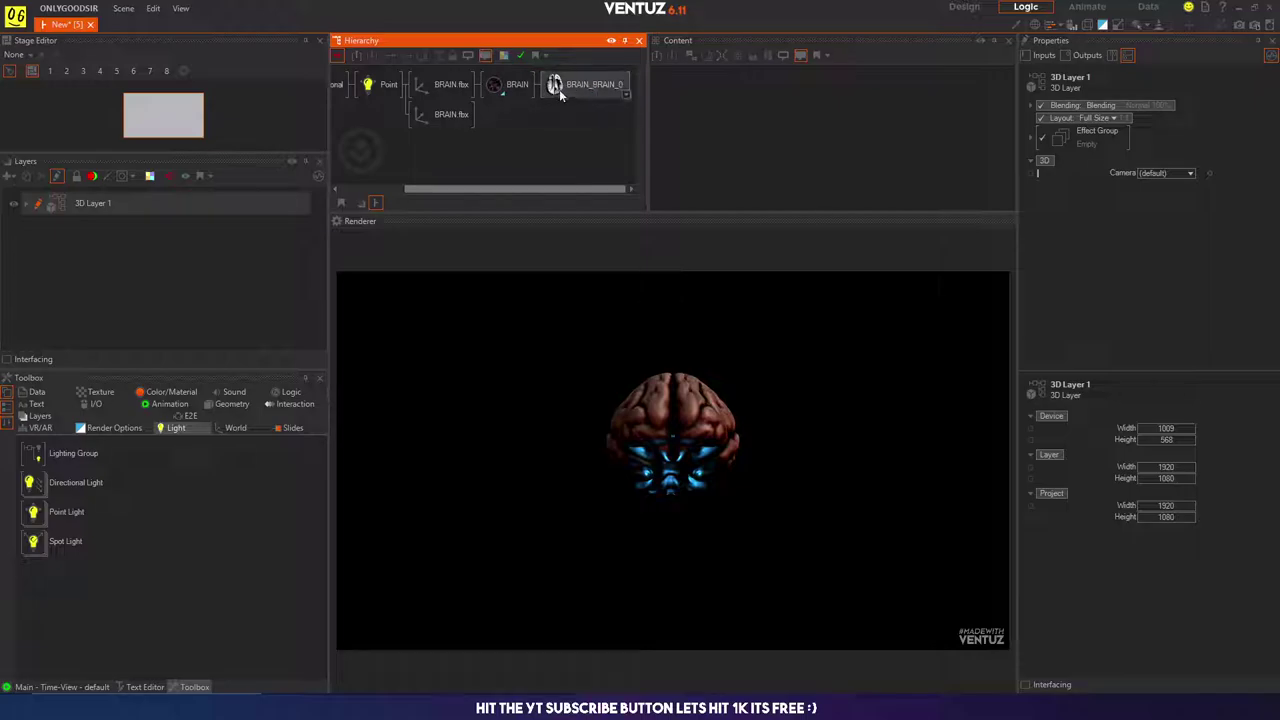
# Step: Link the BRAIN_BRAIN_0 geometry to the duplicated BRAIN.fbx axis
pyautogui.click(575, 86)
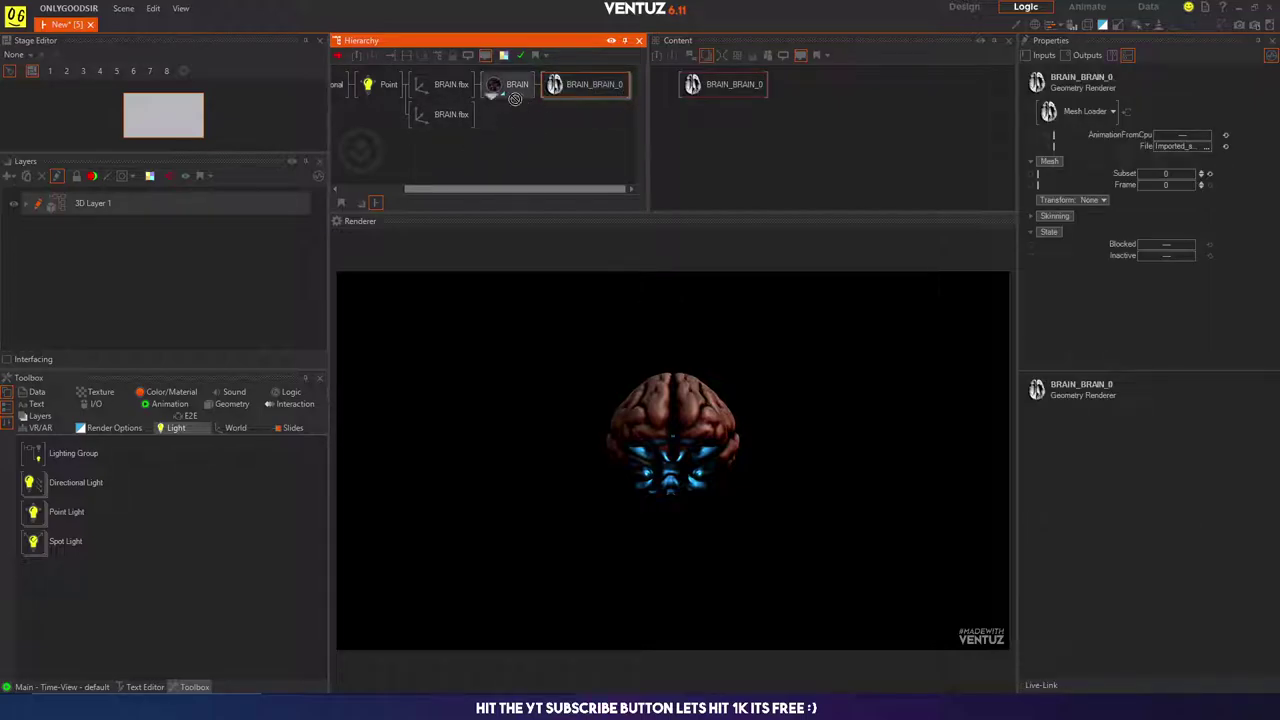
pyautogui.moveTo(514, 97); pyautogui.dragTo(476, 116, button='right')
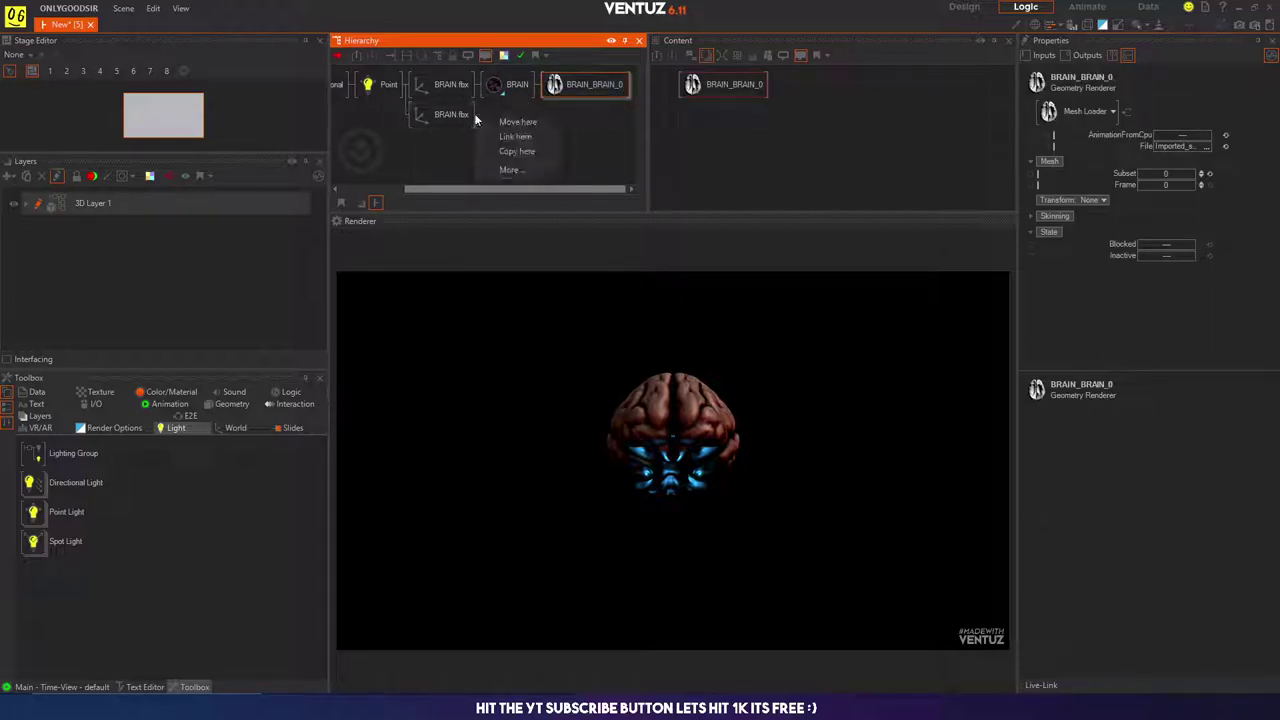
pyautogui.click(524, 136)
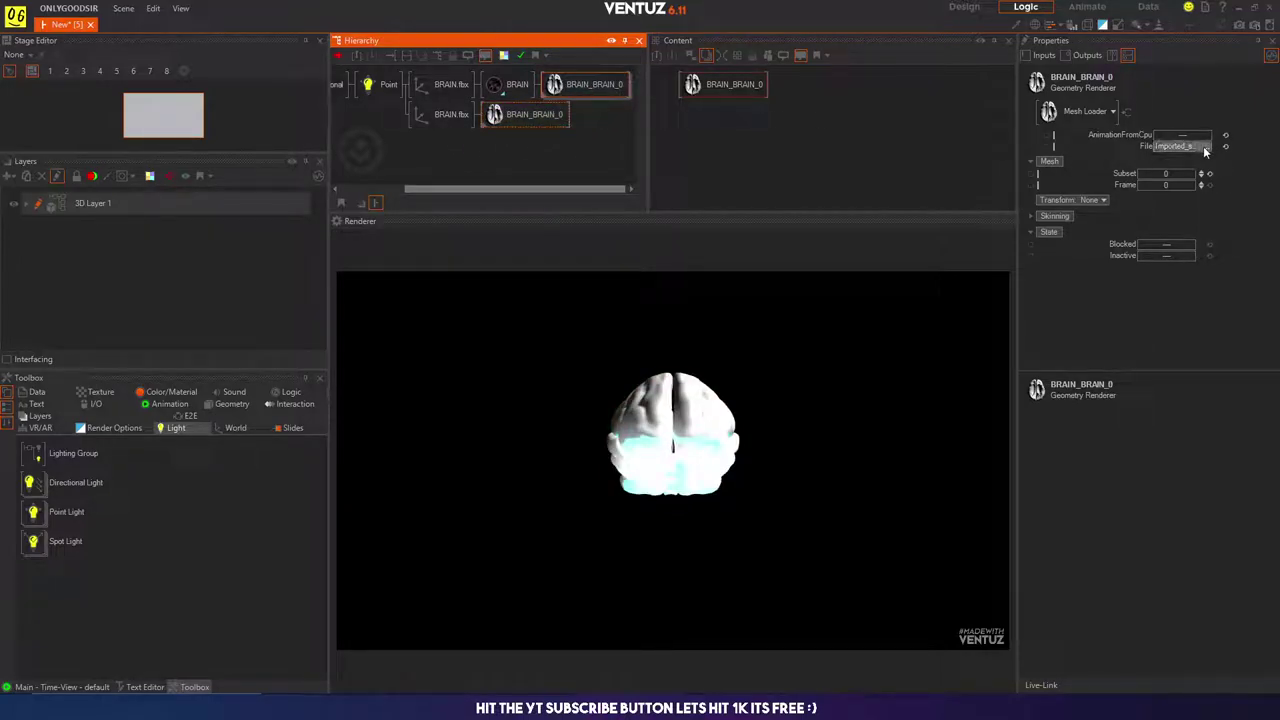
# Step: Insert a Material between the duplicated BRAIN.fbx axis and its linked geometry and set its shading to Phong
pyautogui.click(414, 152)
pyautogui.click(455, 114)
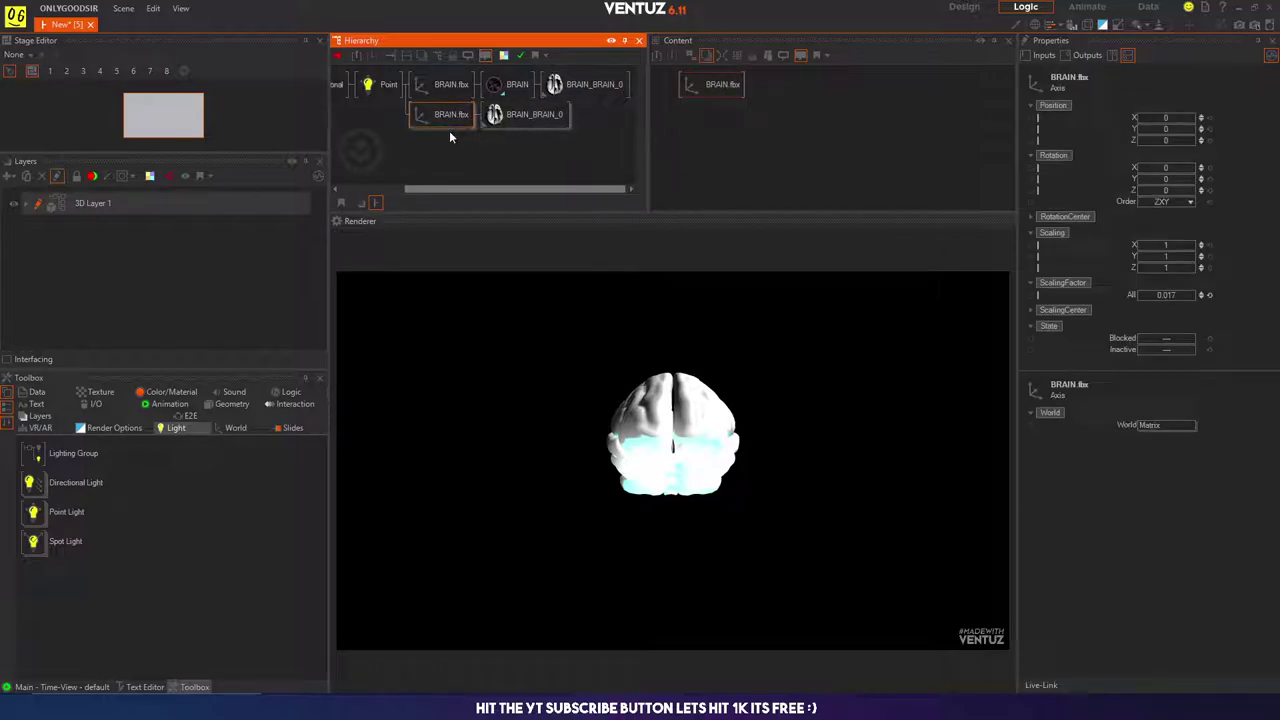
pyautogui.click(153, 396)
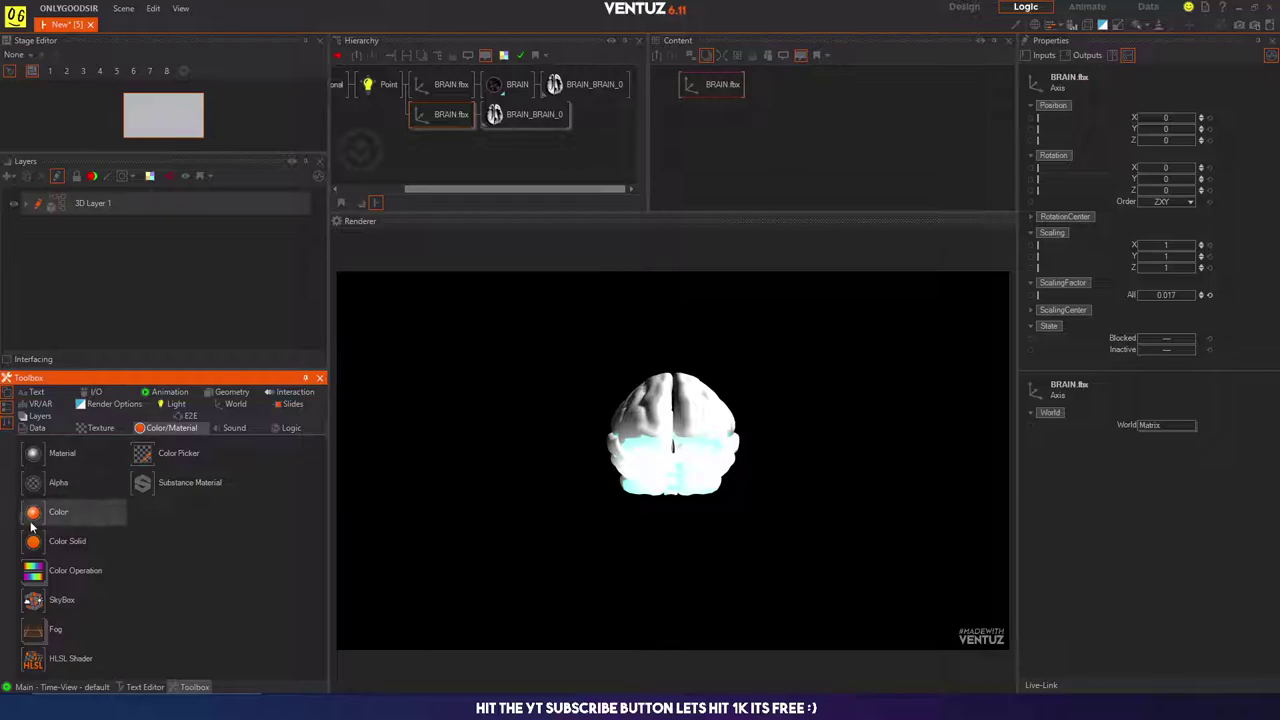
pyautogui.moveTo(34, 452); pyautogui.dragTo(489, 119)
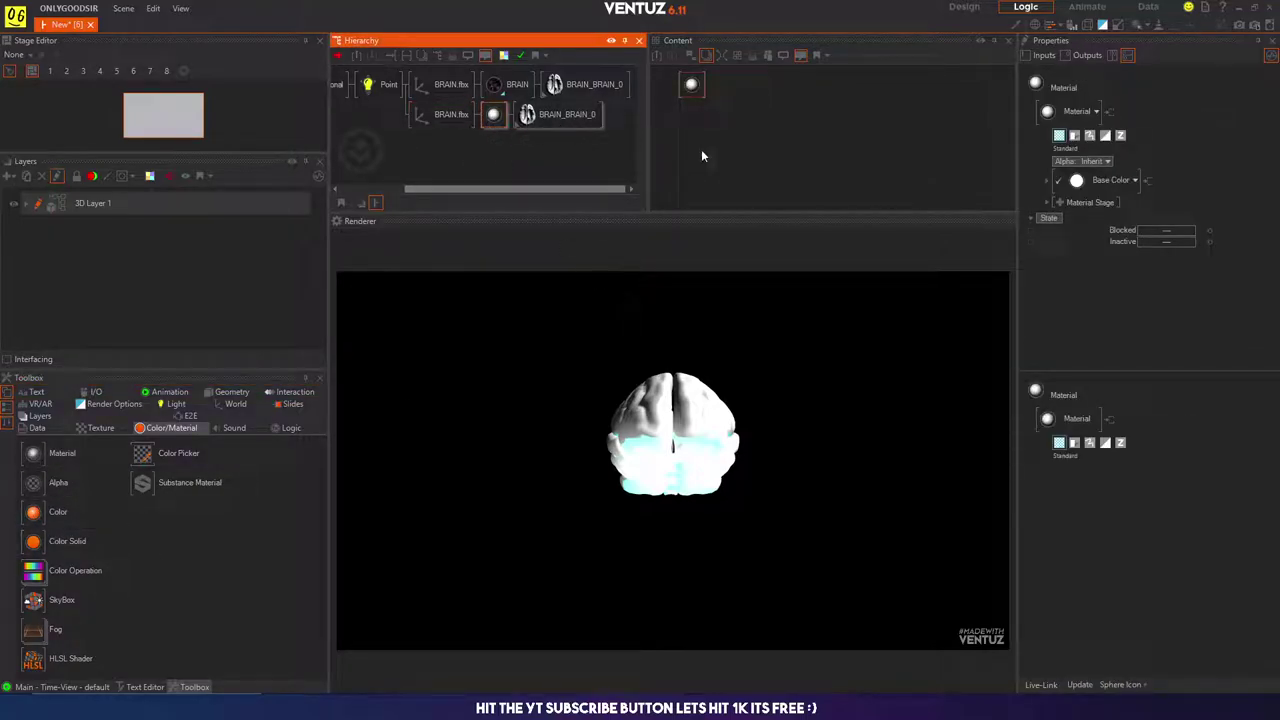
pyautogui.click(1047, 181)
pyautogui.click(1134, 181)
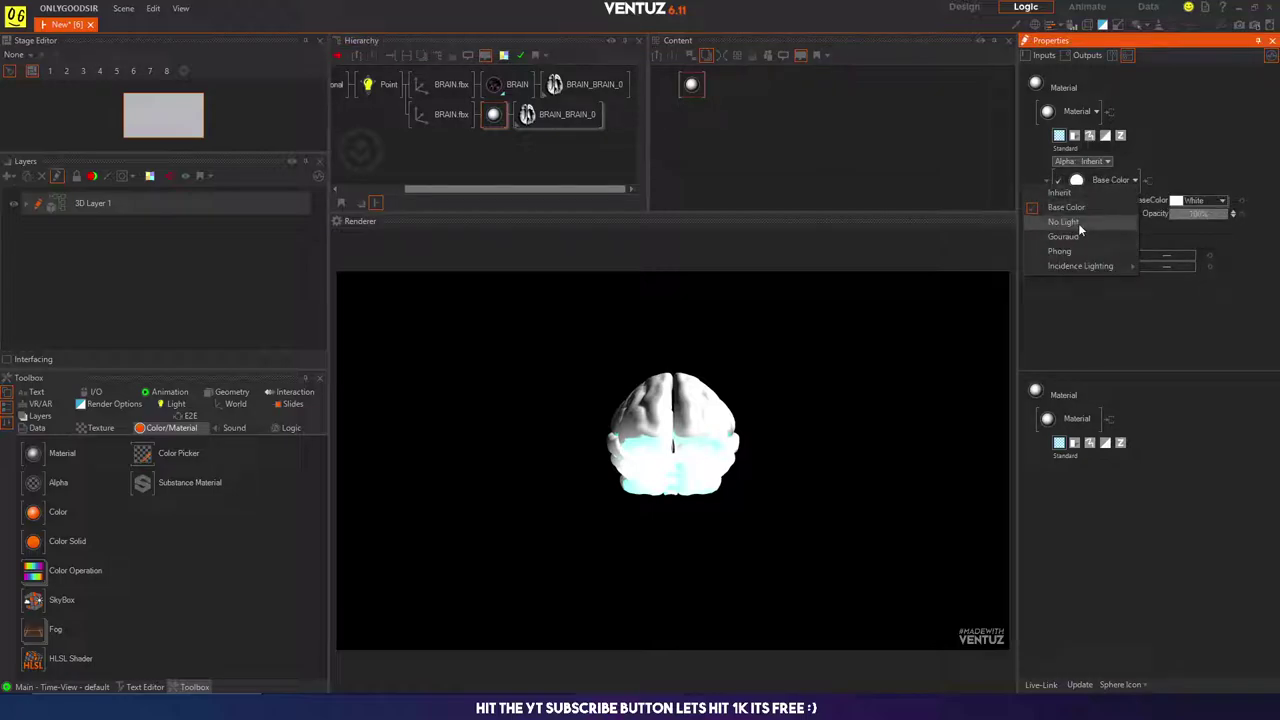
pyautogui.click(1068, 252)
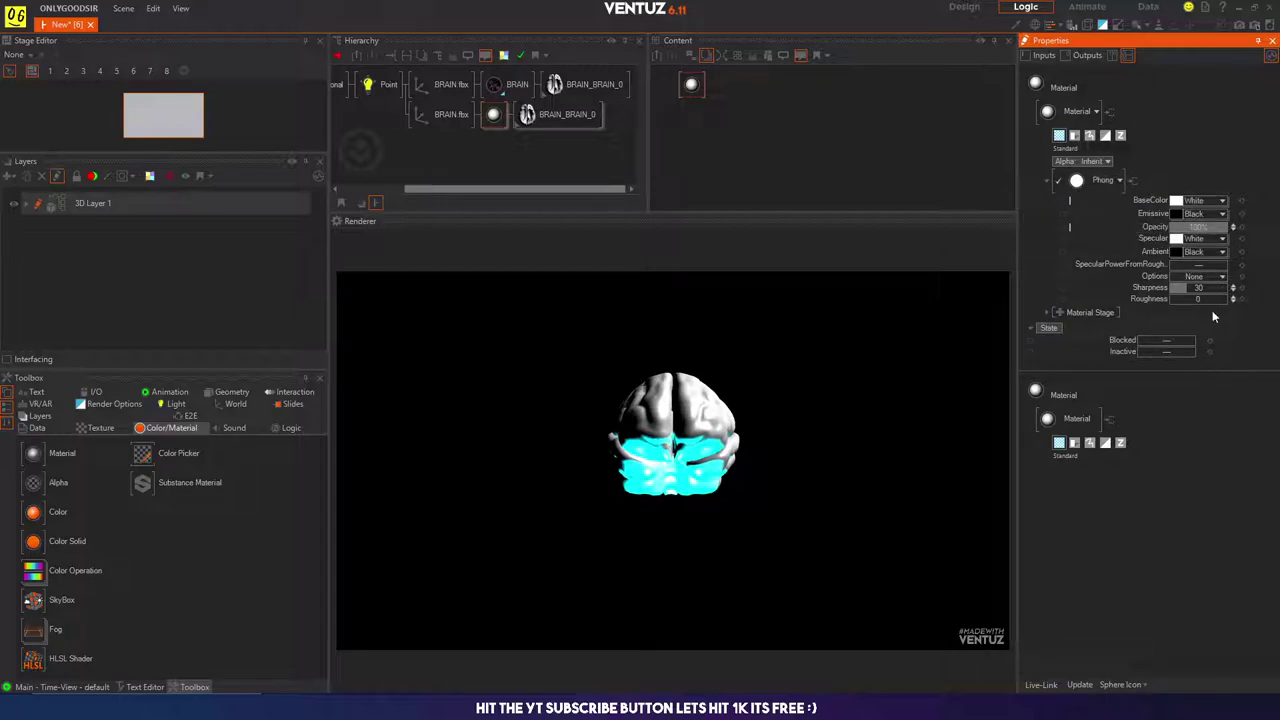
# Step: Add a Base + Alpha texture stage to the new material and load the alphaglow_full.png glow image into it
pyautogui.click(1059, 312)
pyautogui.moveTo(1036, 318)
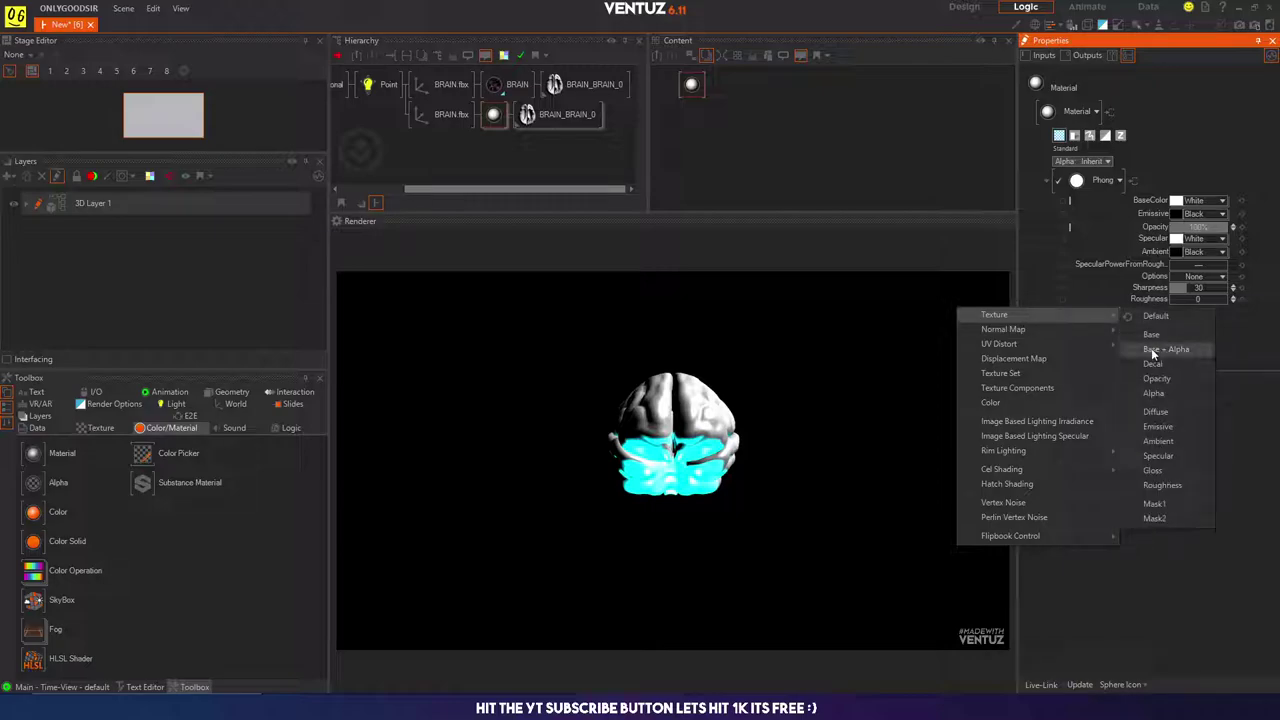
pyautogui.click(1153, 350)
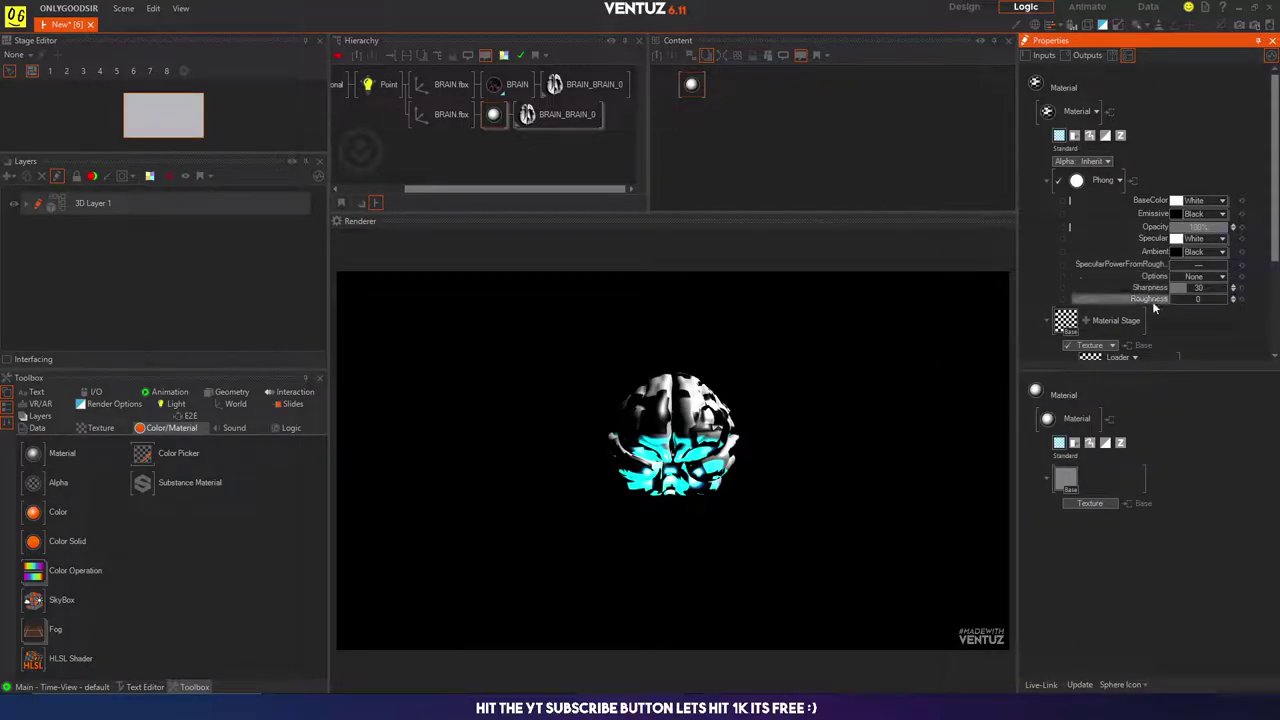
pyautogui.scroll(-3, 1145, 290)
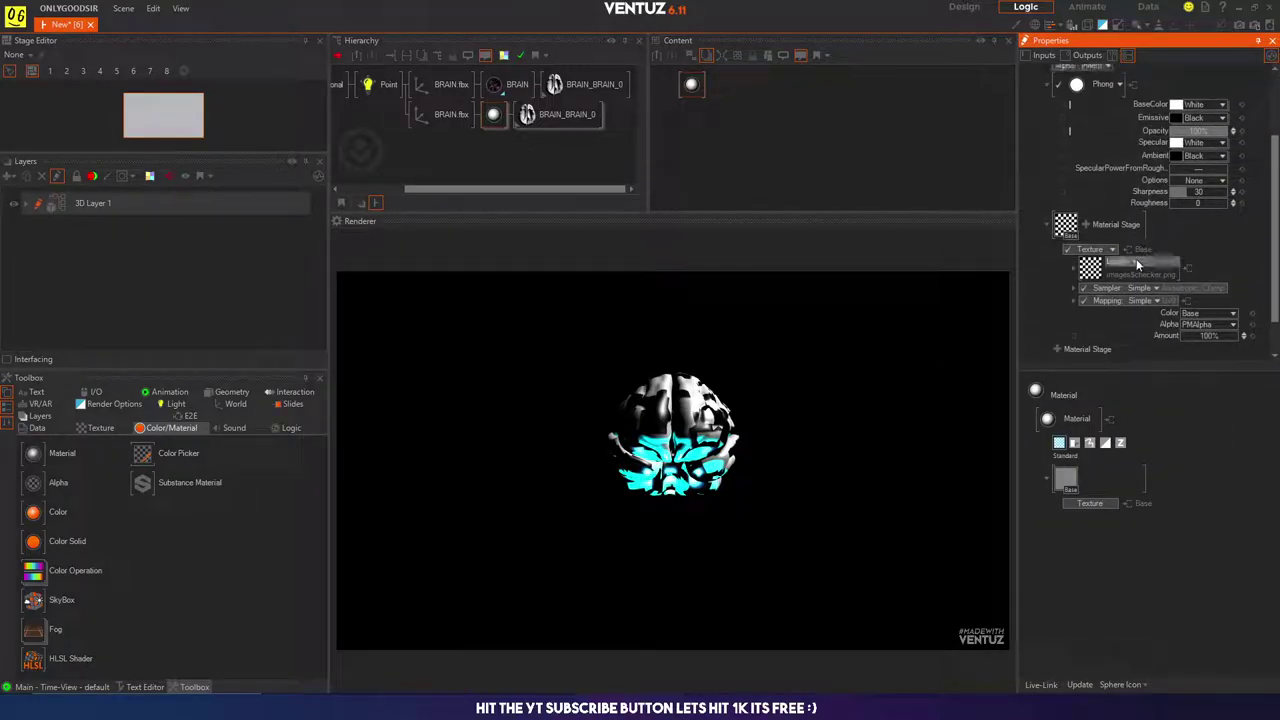
pyautogui.click(1137, 264)
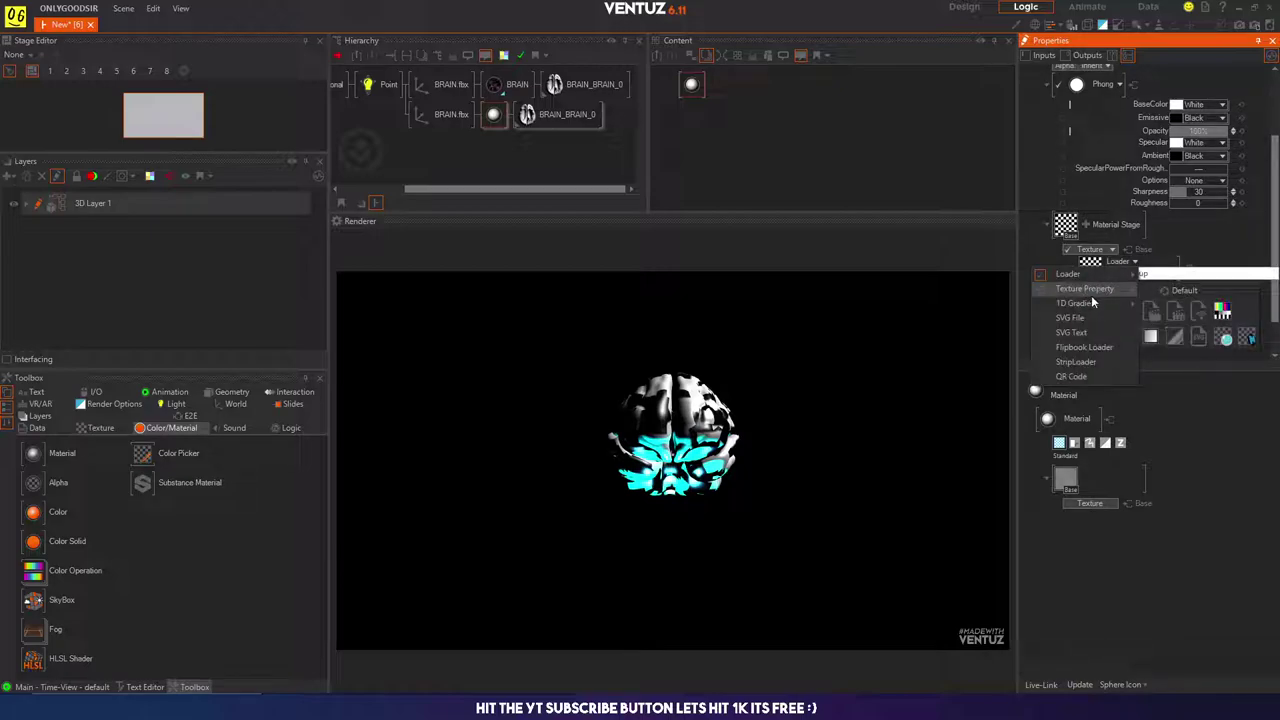
pyautogui.moveTo(1086, 270)
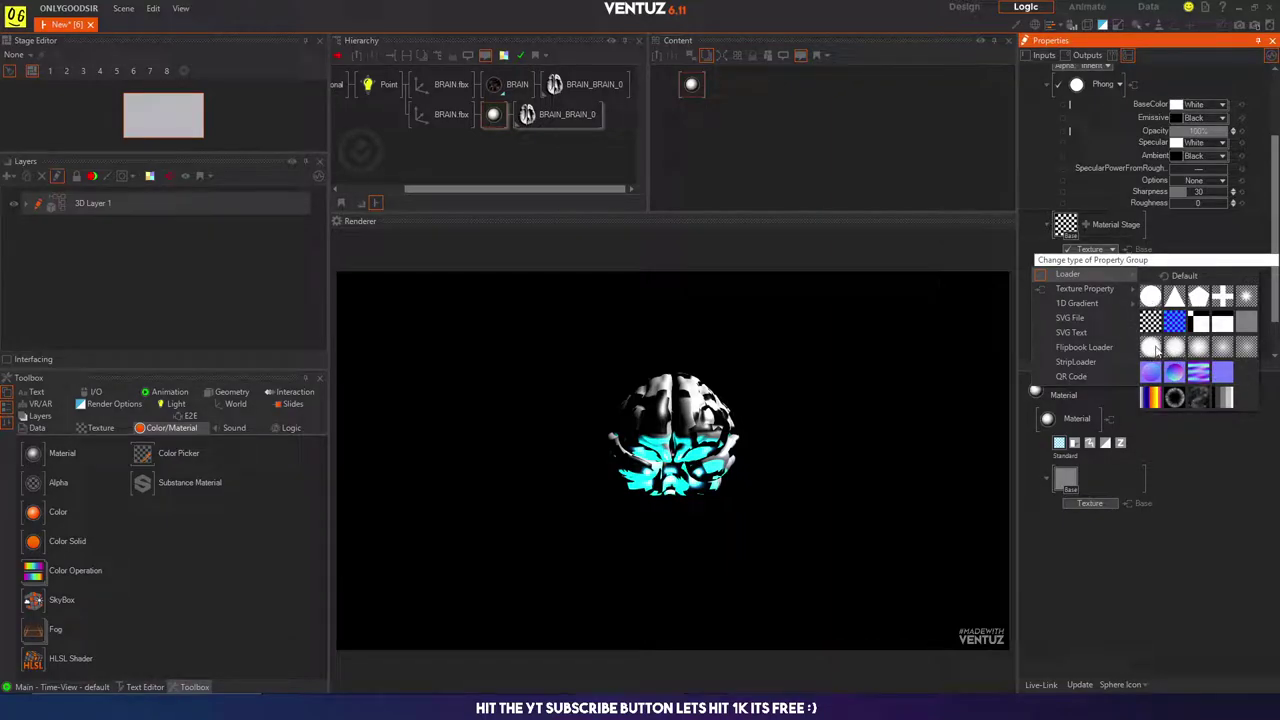
pyautogui.click(1156, 347)
# Step: Set the draw mode of the glow-textured material on the duplicated brain to Sprites
pyautogui.scroll(1, 1117, 196)
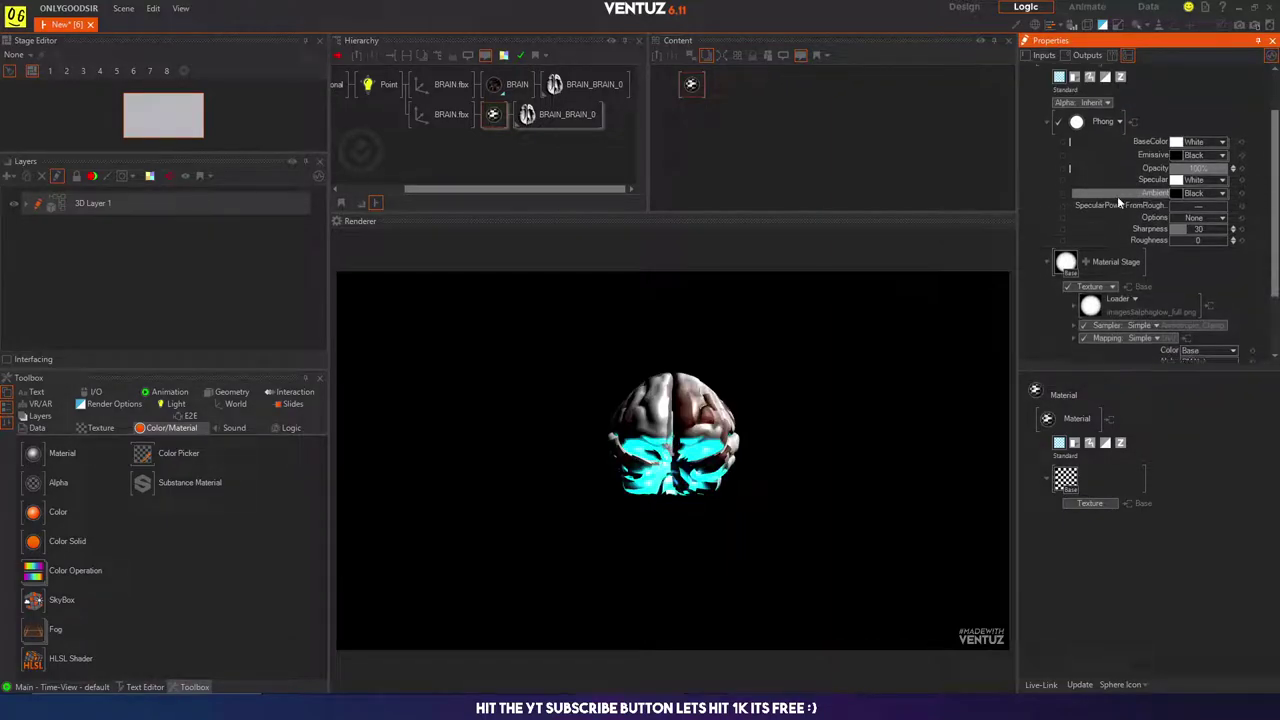
pyautogui.scroll(2, 1117, 196)
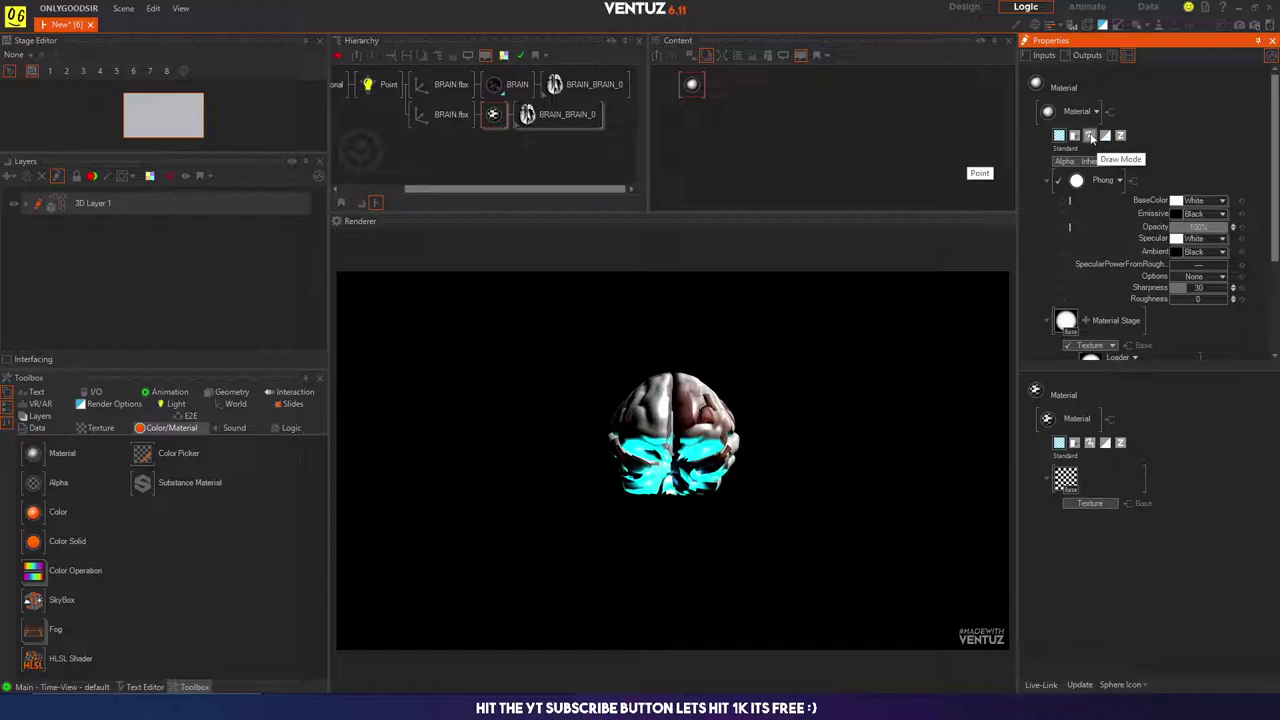
pyautogui.click(1090, 136)
pyautogui.click(1118, 161)
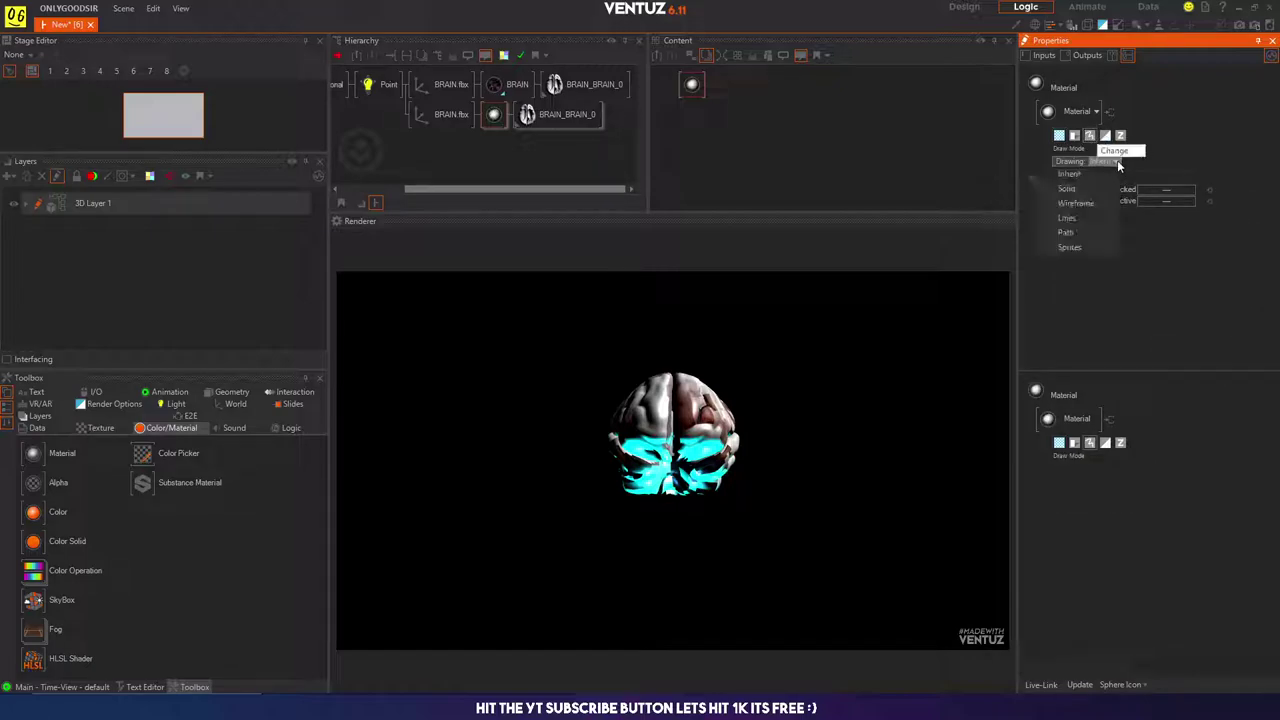
pyautogui.click(1079, 247)
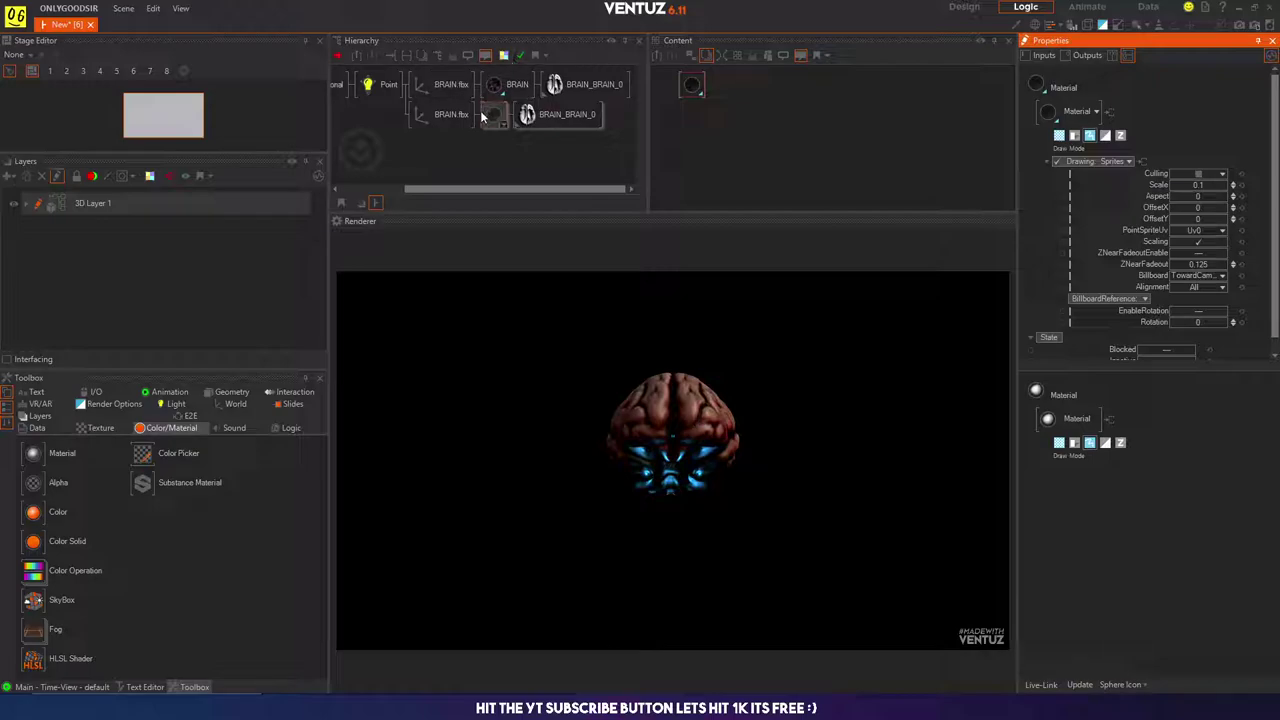
# Step: Block the original BRAIN.fbx axis so only the duplicated sprite branch renders
pyautogui.click(449, 88)
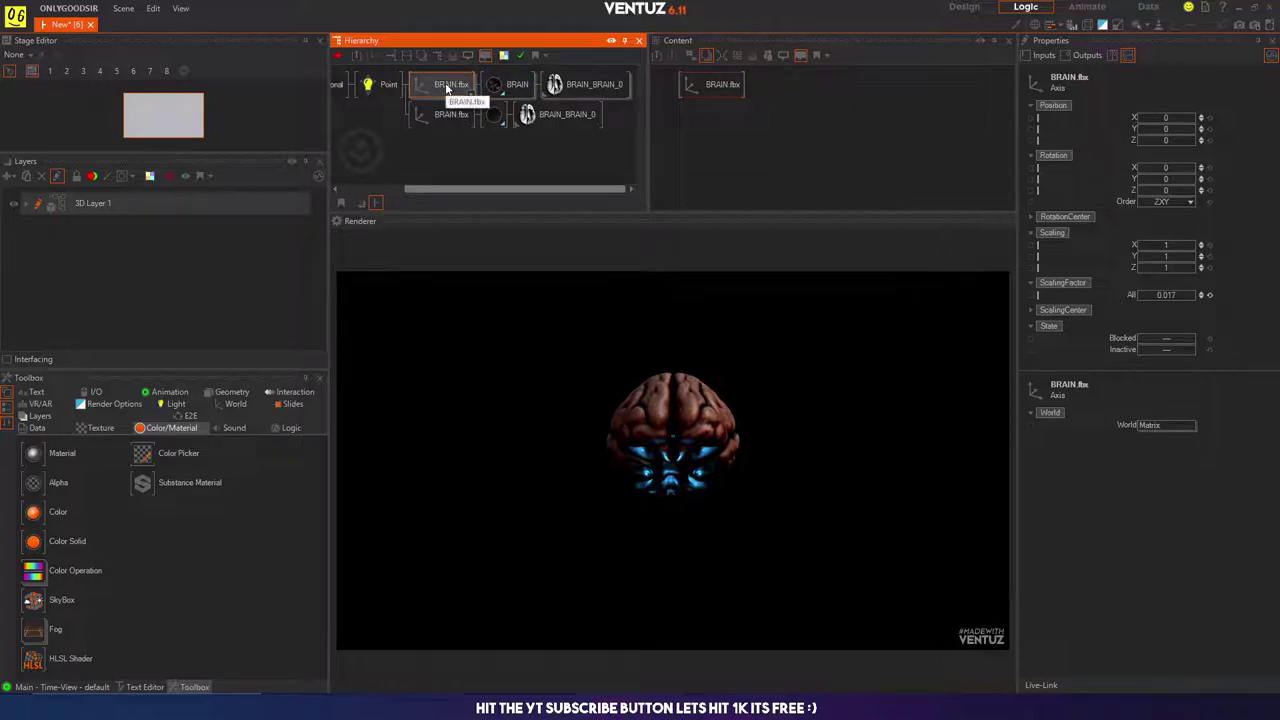
pyautogui.press('b')
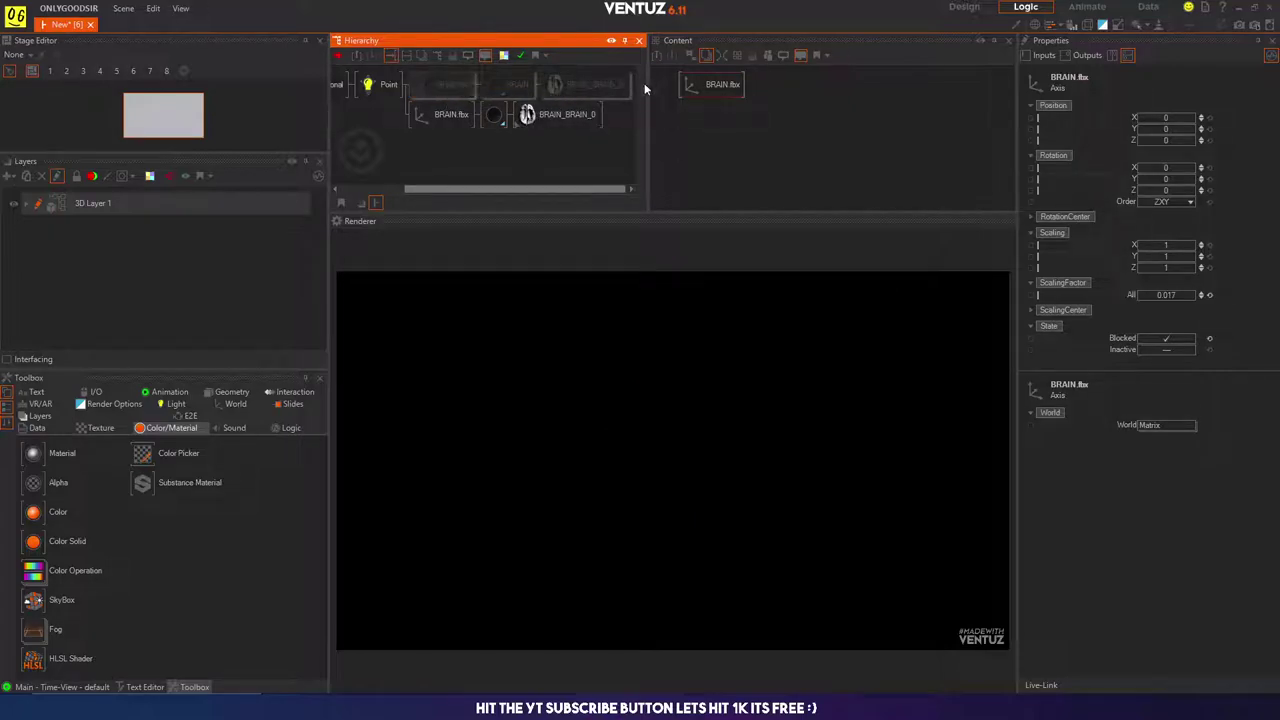
pyautogui.click(459, 141)
pyautogui.click(428, 80)
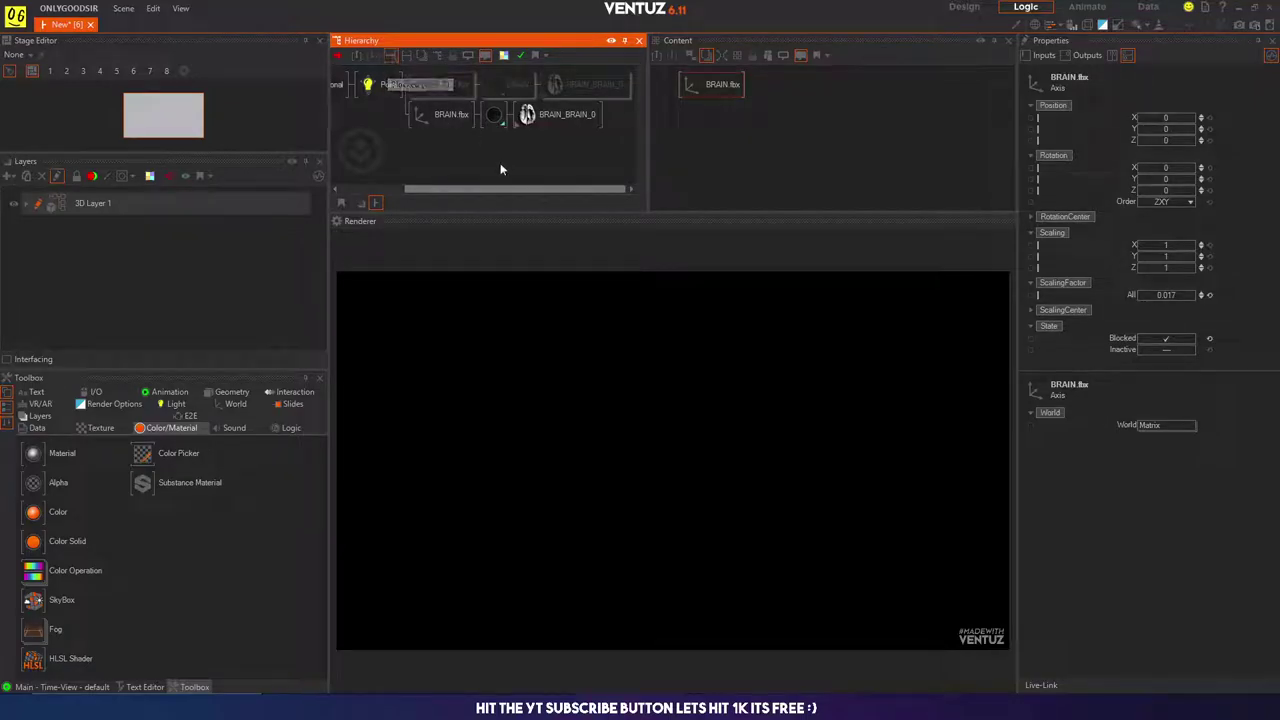
pyautogui.hotkey('ctrl', 'b')
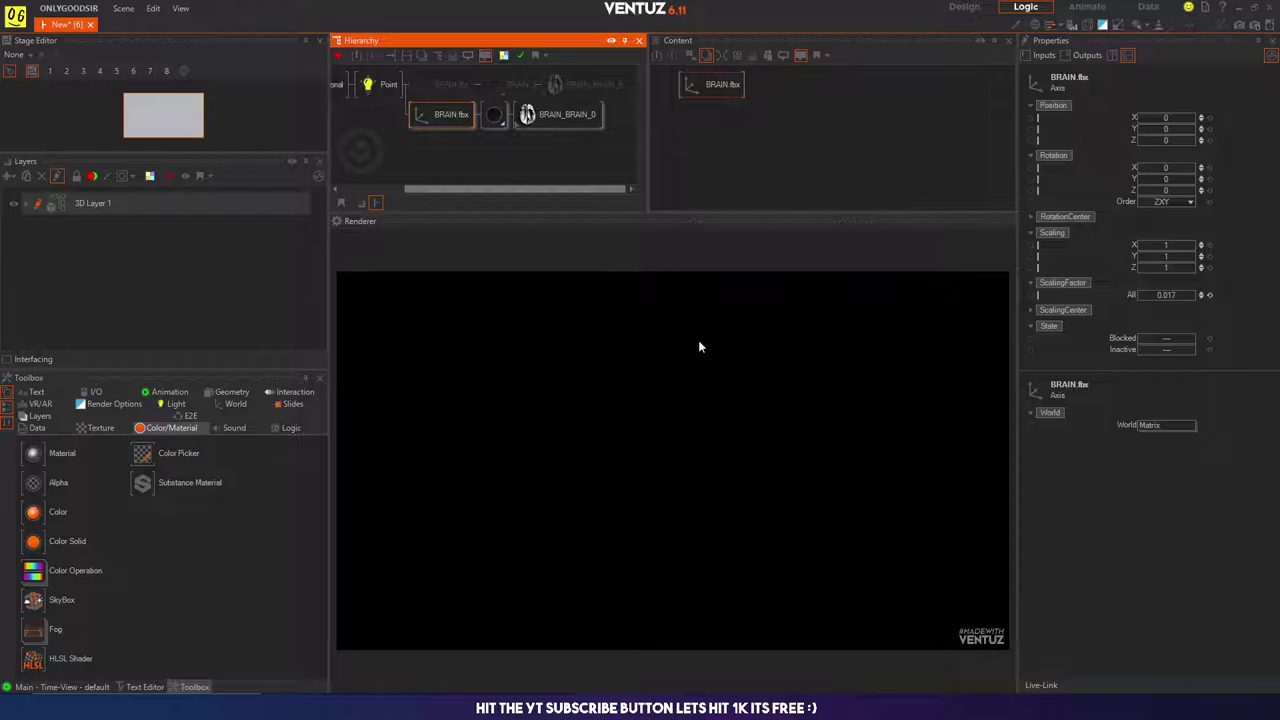
# Step: Set the sprite Scale of the duplicated brain's material to 2.297
pyautogui.click(556, 115)
pyautogui.click(494, 114)
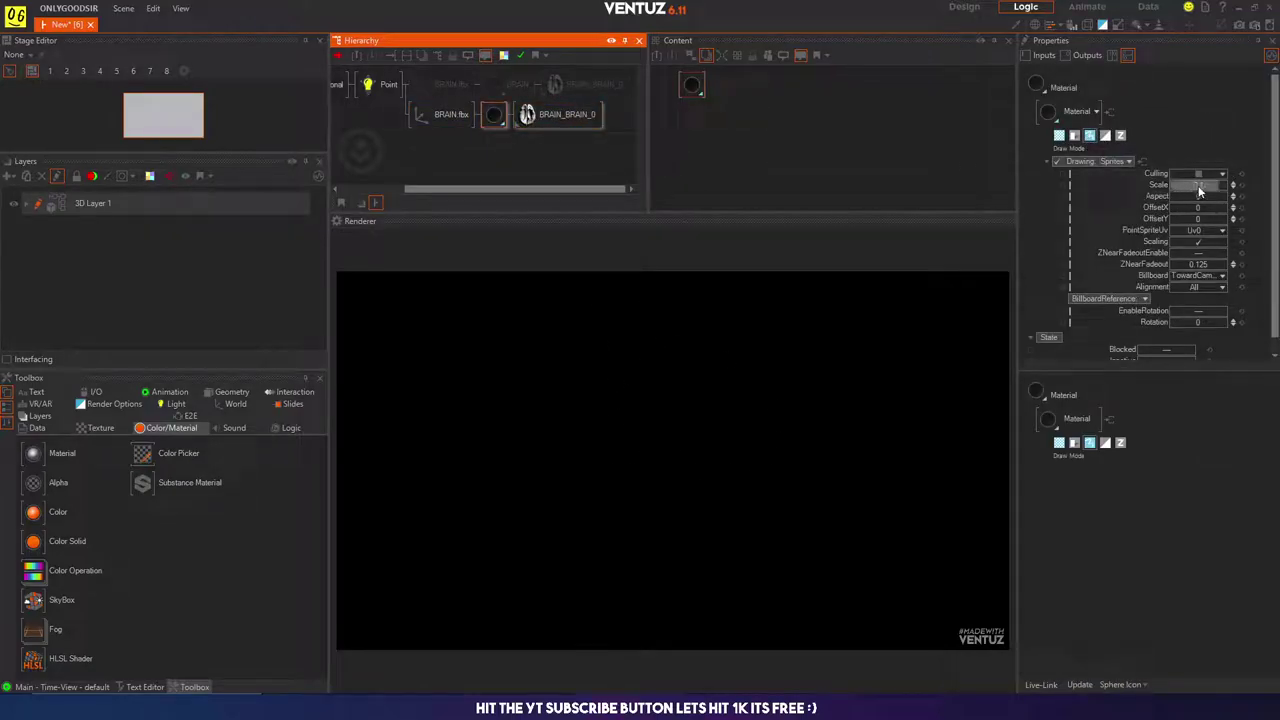
pyautogui.moveTo(1191, 186); pyautogui.dragTo(1218, 183)
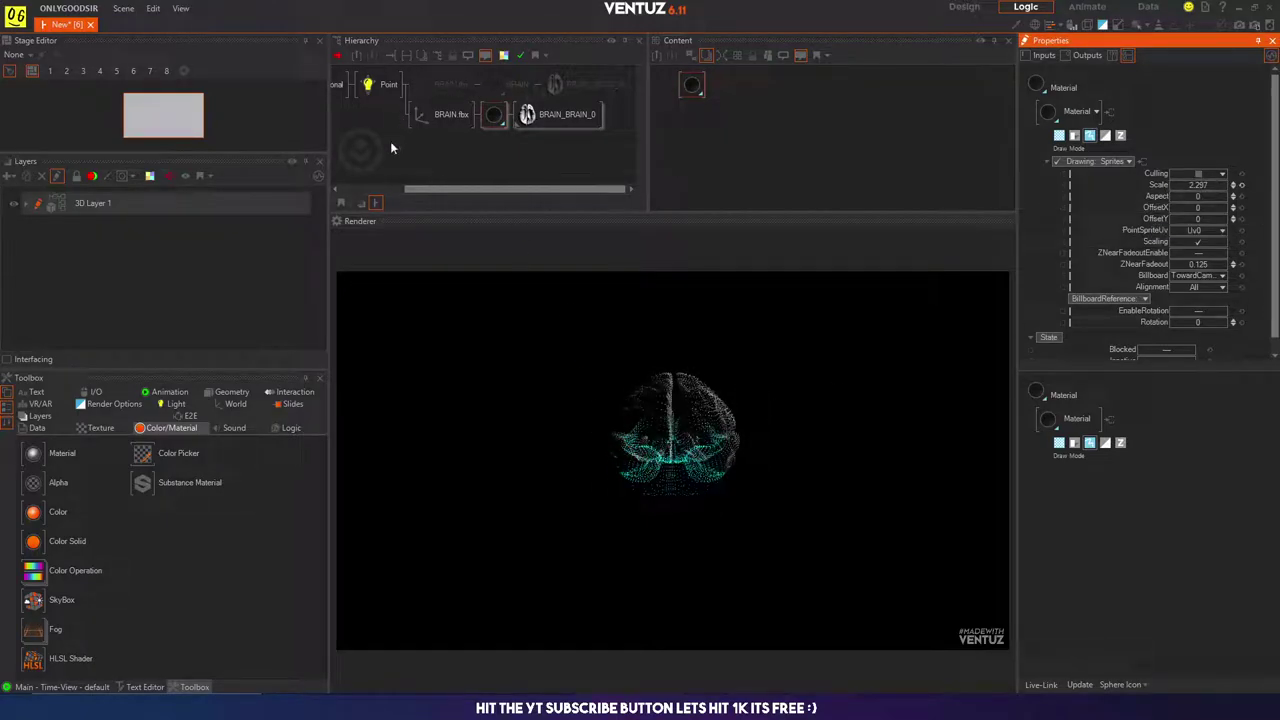
# Step: Unblock the original BRAIN.fbx axis so the solid brain renders together with the sprite overlay
pyautogui.click(423, 111)
pyautogui.moveTo(389, 130); pyautogui.dragTo(450, 118, button='middle')
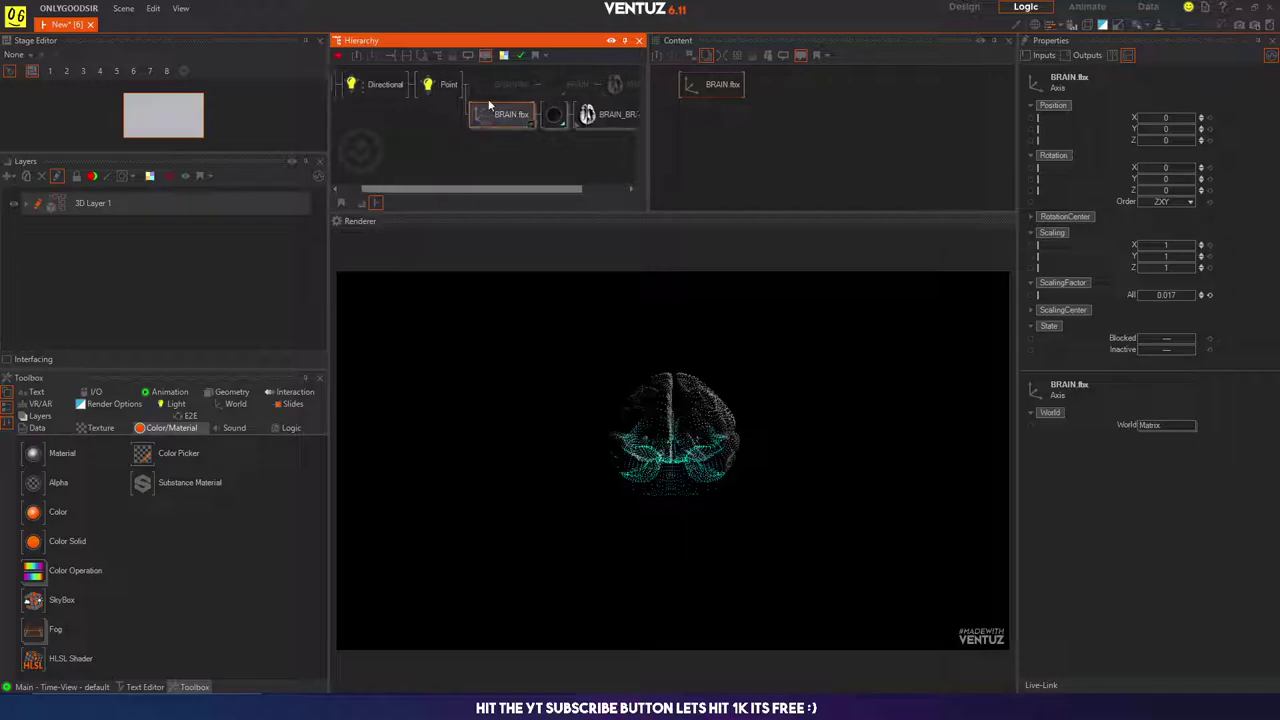
pyautogui.click(491, 84)
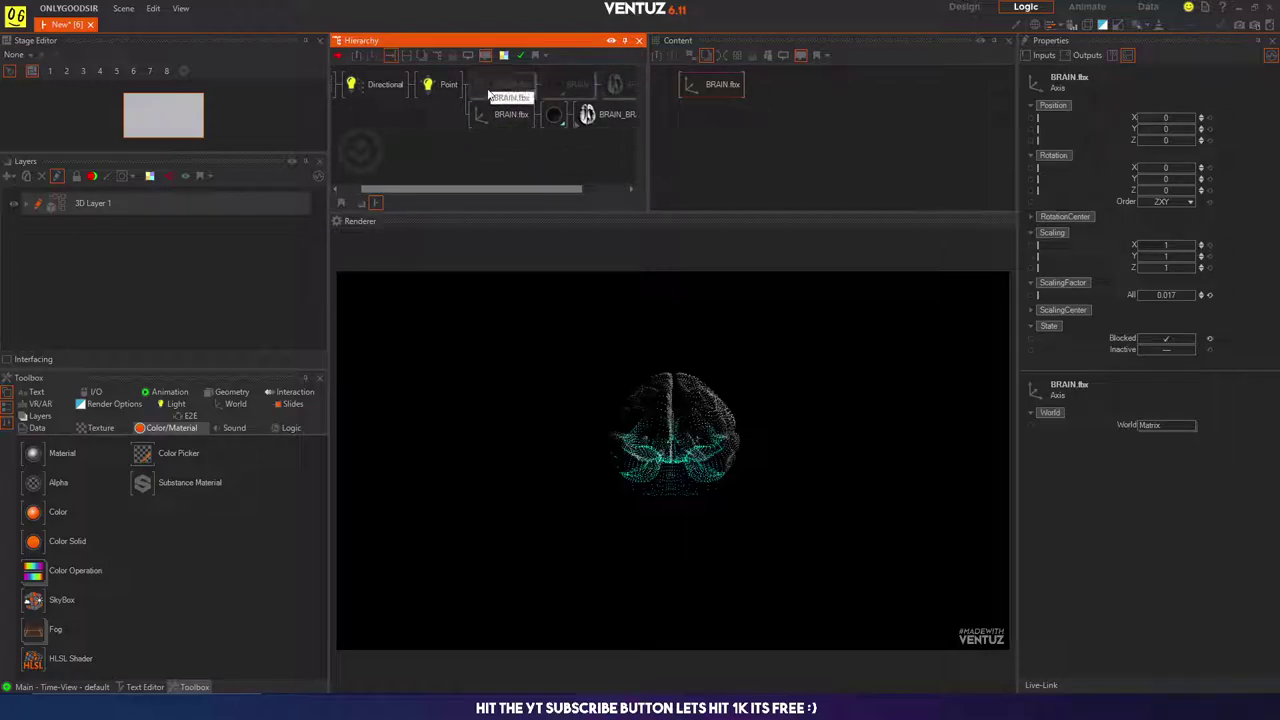
pyautogui.moveTo(489, 94); pyautogui.dragTo(489, 93)
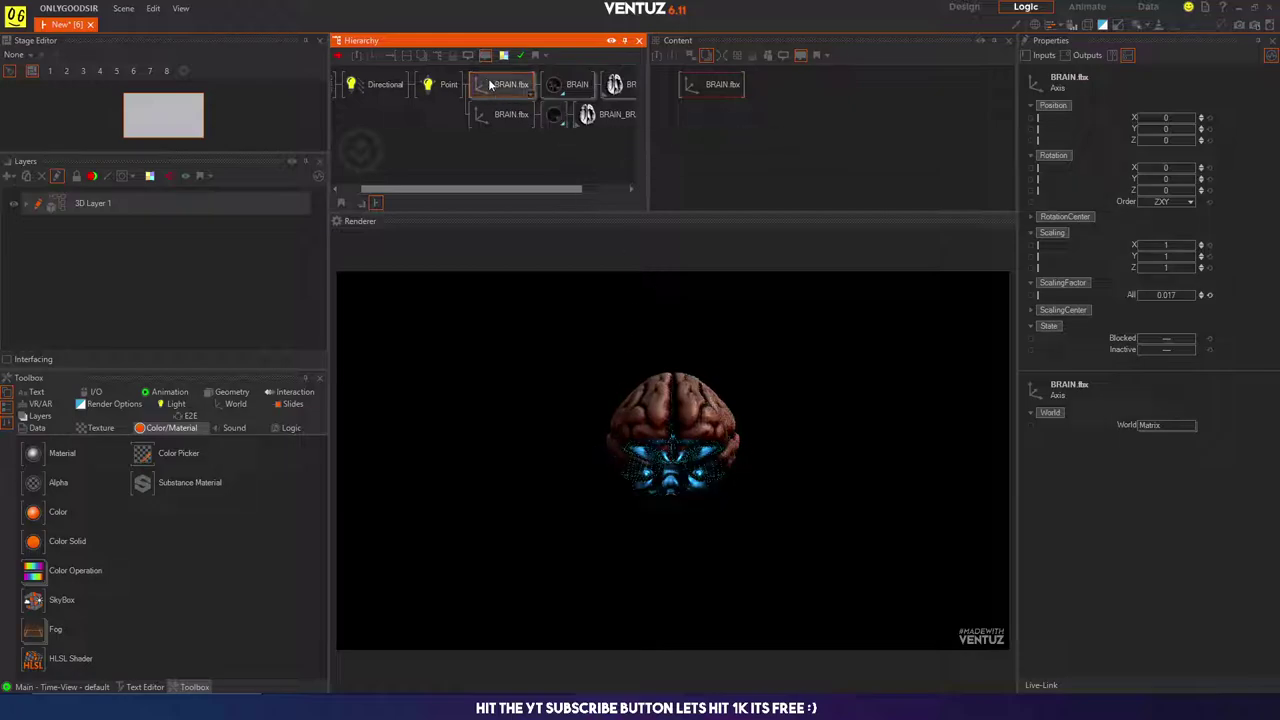
pyautogui.keyDown('ctrl'); pyautogui.click(490, 112); pyautogui.keyUp('ctrl')
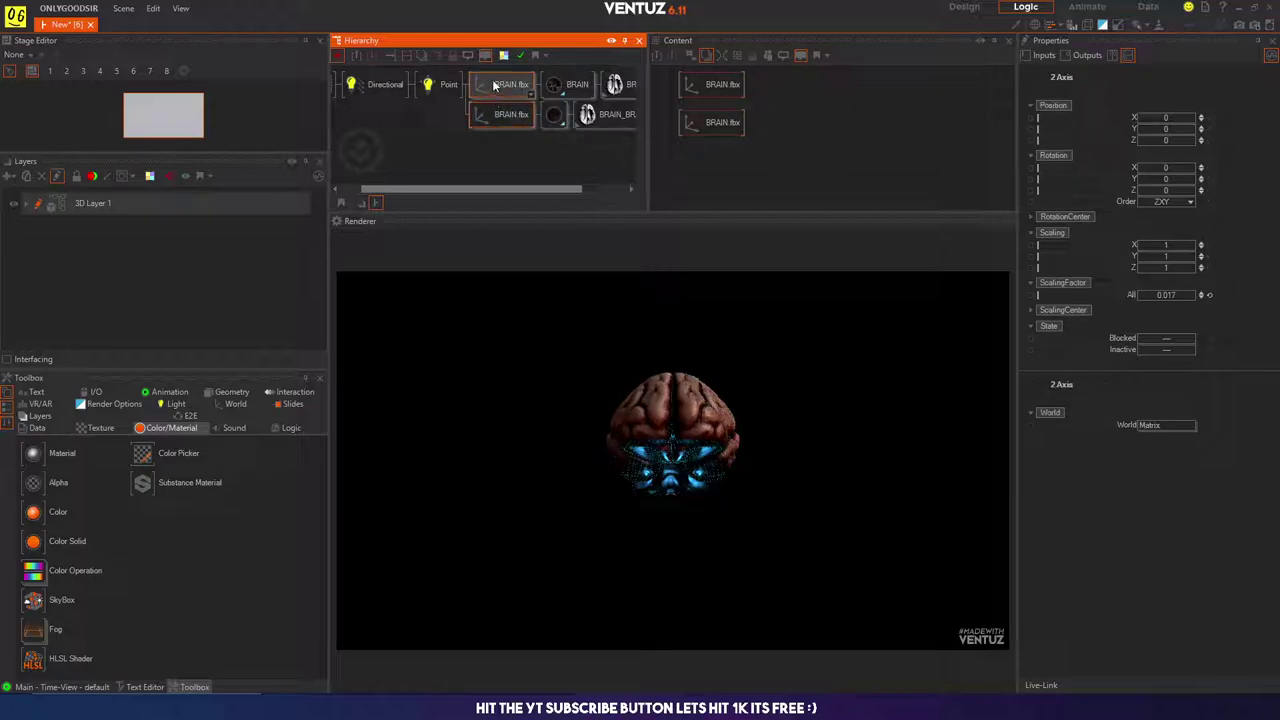
pyautogui.keyDown('ctrl'); pyautogui.click(492, 79); pyautogui.keyUp('ctrl')
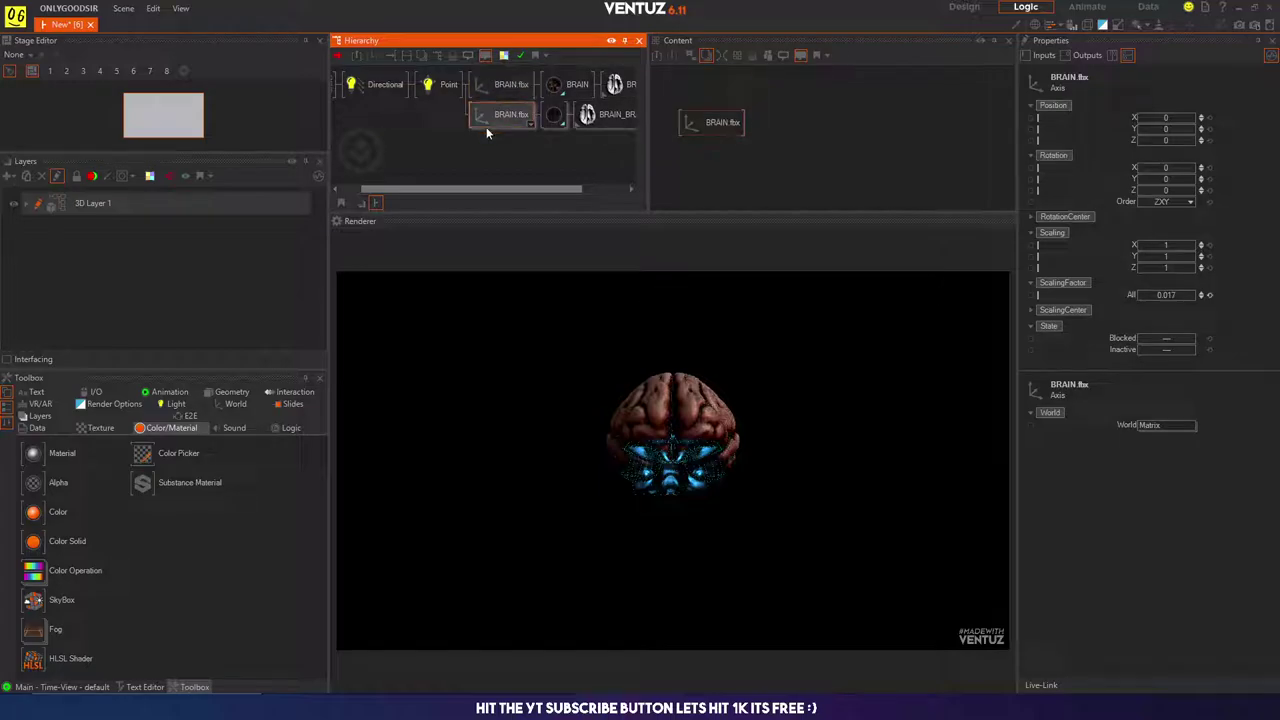
pyautogui.click(516, 92)
pyautogui.click(430, 150)
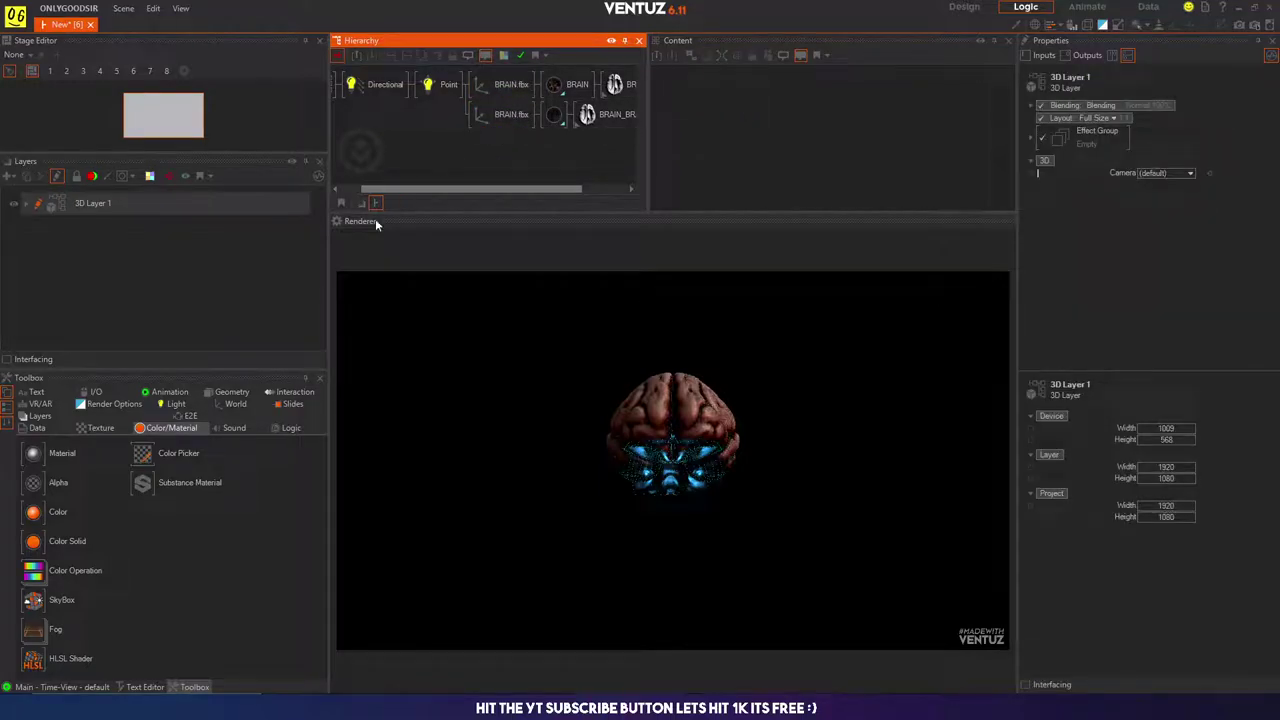
# Step: Insert an Axis between the Point light and both BRAIN.fbx axes and set its Y rotation to about -316
pyautogui.click(230, 404)
pyautogui.moveTo(471, 104); pyautogui.dragTo(492, 78)
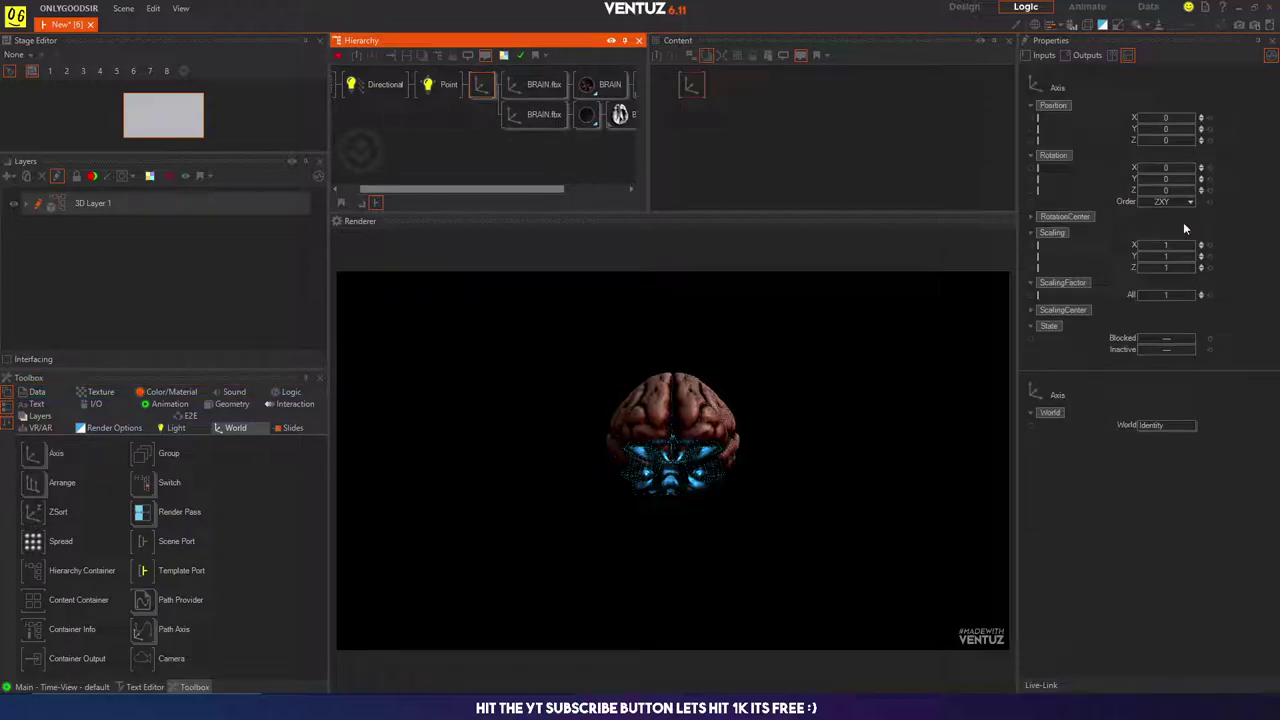
pyautogui.moveTo(1171, 179); pyautogui.dragTo(1122, 178)
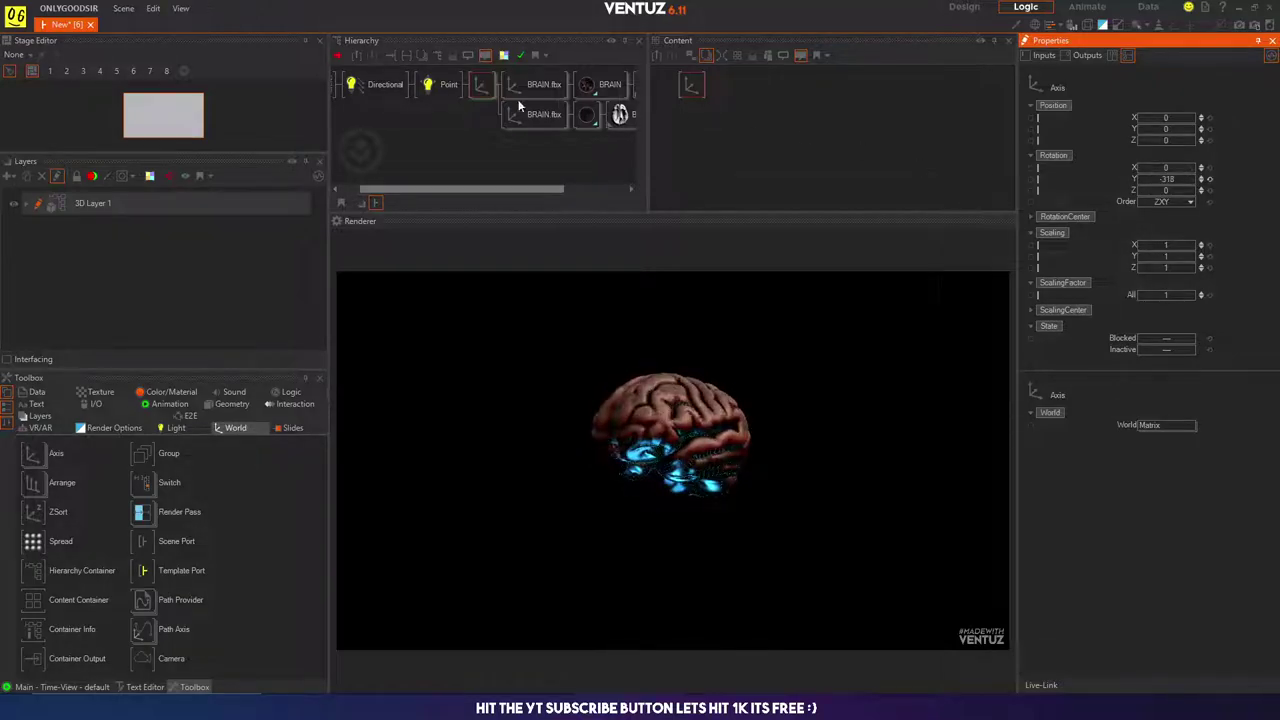
pyautogui.moveTo(542, 148); pyautogui.dragTo(434, 135, button='middle')
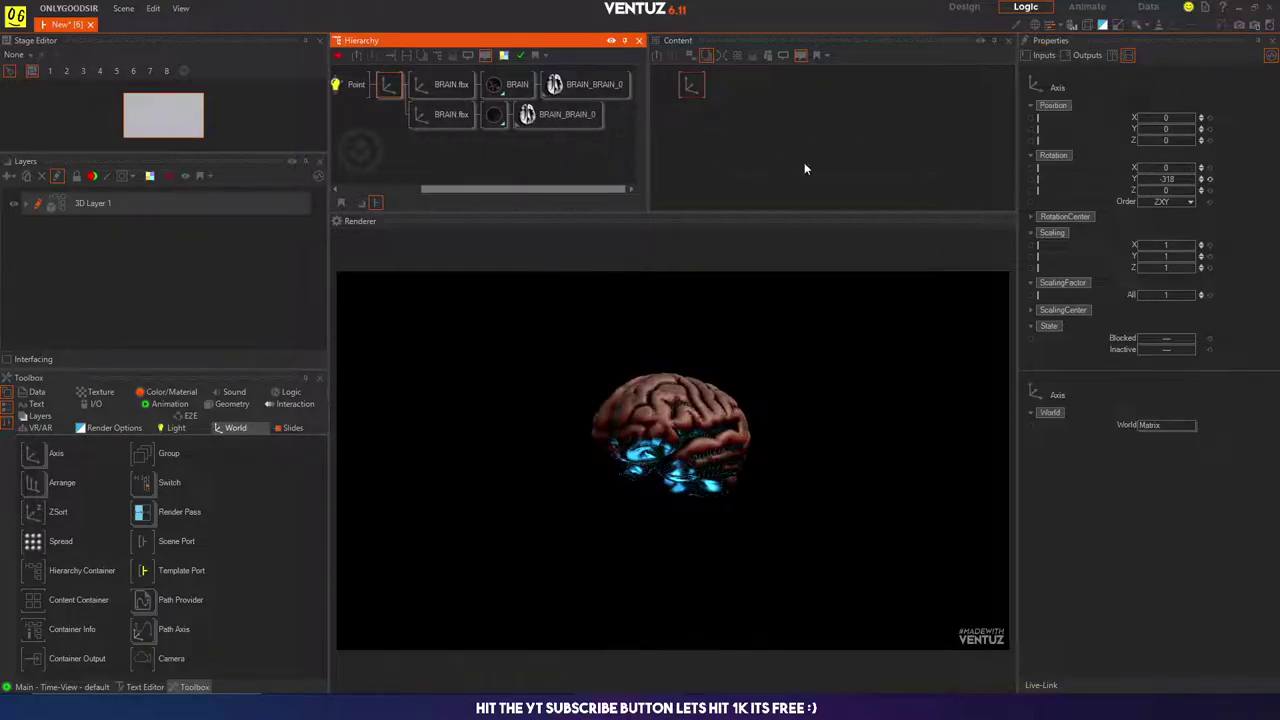
pyautogui.moveTo(1178, 180)
pyautogui.mouseDown()
pyautogui.moveTo(1147, 178)
pyautogui.moveTo(1177, 180)
pyautogui.mouseUp()
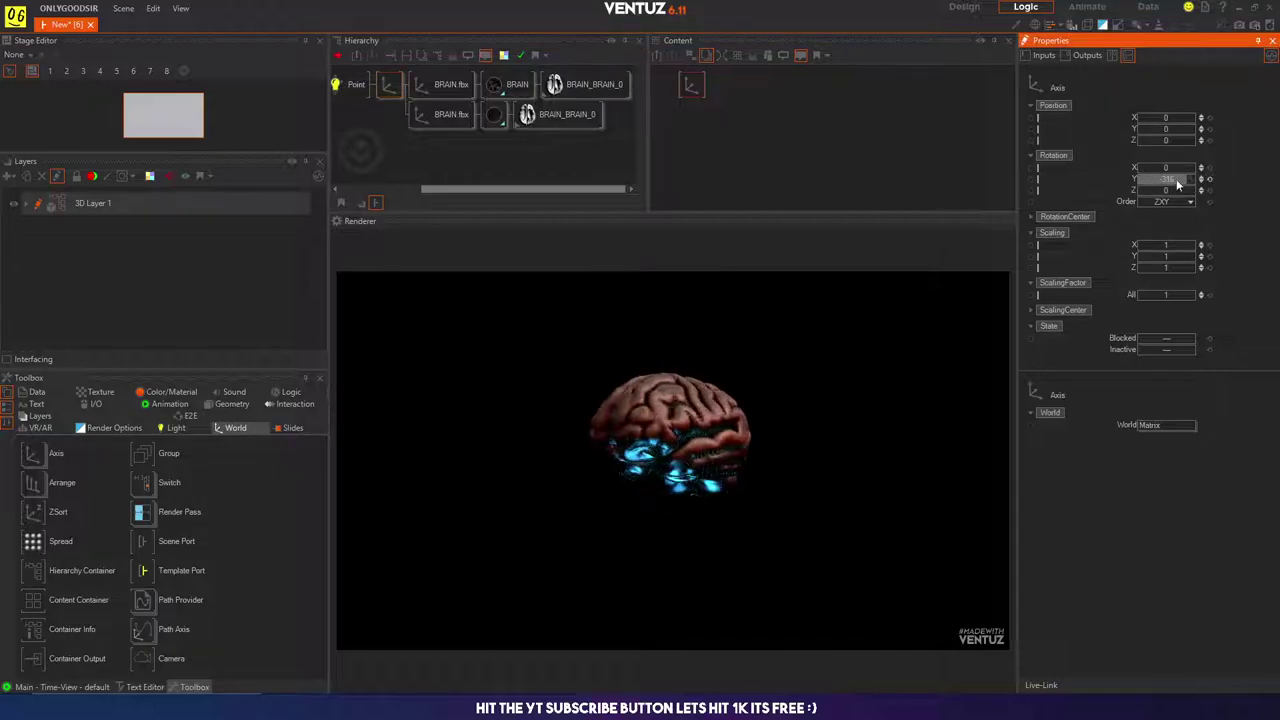
# Step: Block the original BRAIN.fbx axis under the new parent axis to isolate the sprite brain
pyautogui.click(450, 86)
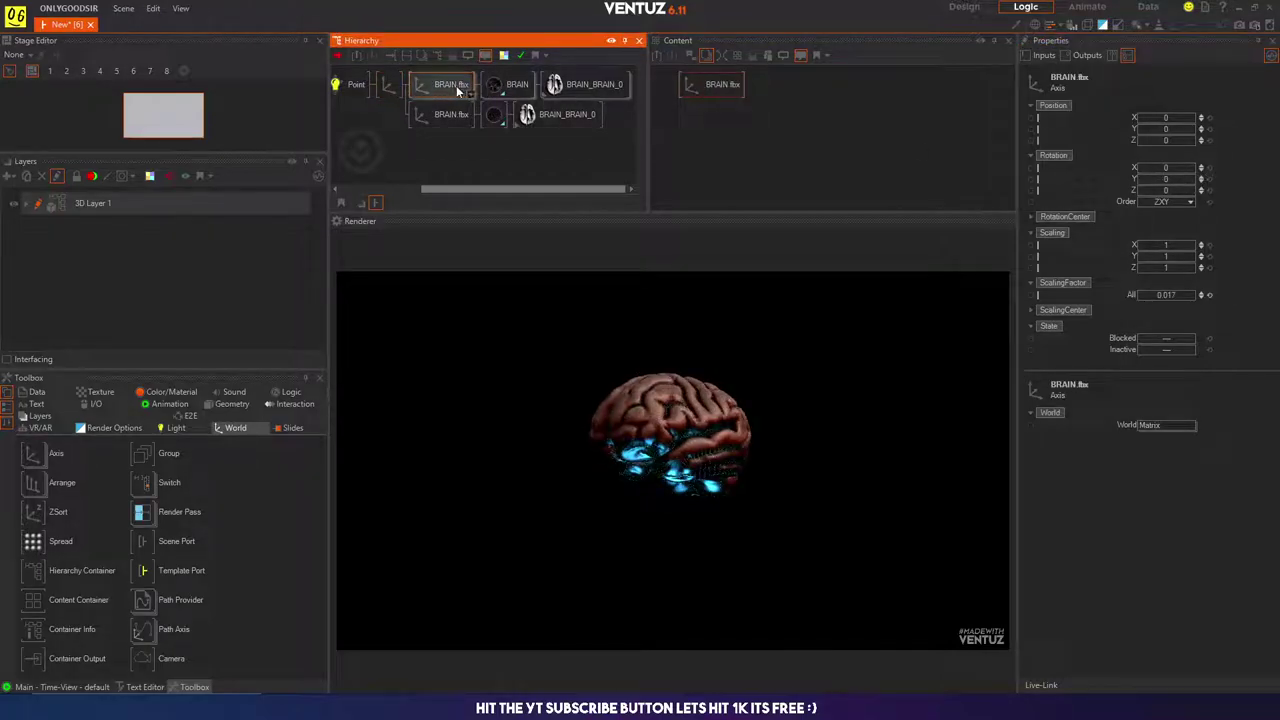
pyautogui.press('b')
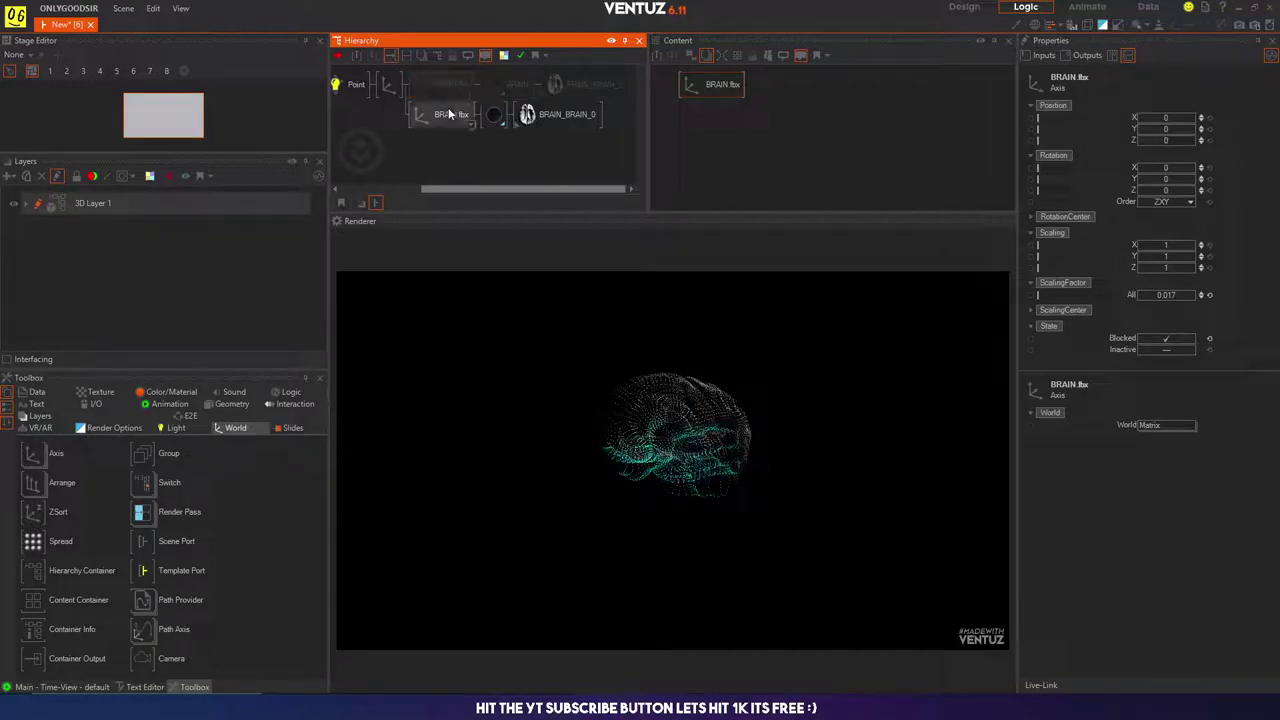
pyautogui.click(447, 113)
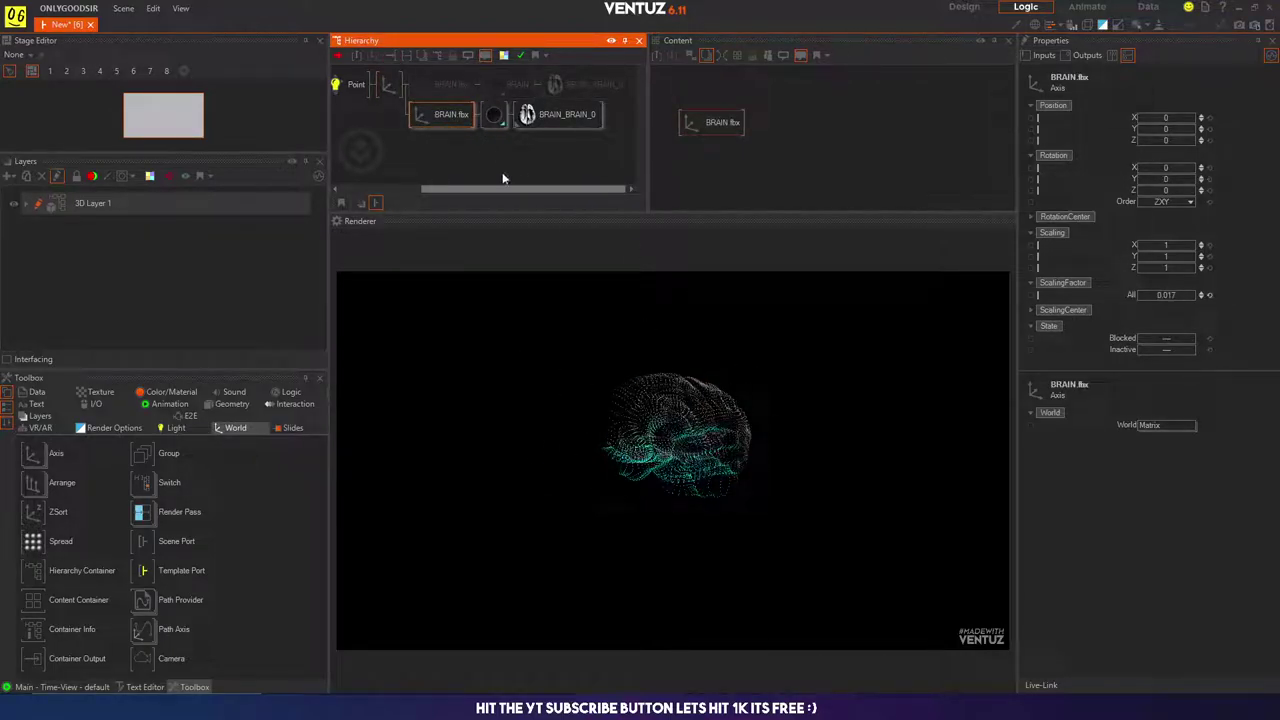
# Step: Change the Phong BaseColor of the sprite brain's material to blue, RGB 10, 116, 255
pyautogui.click(493, 114)
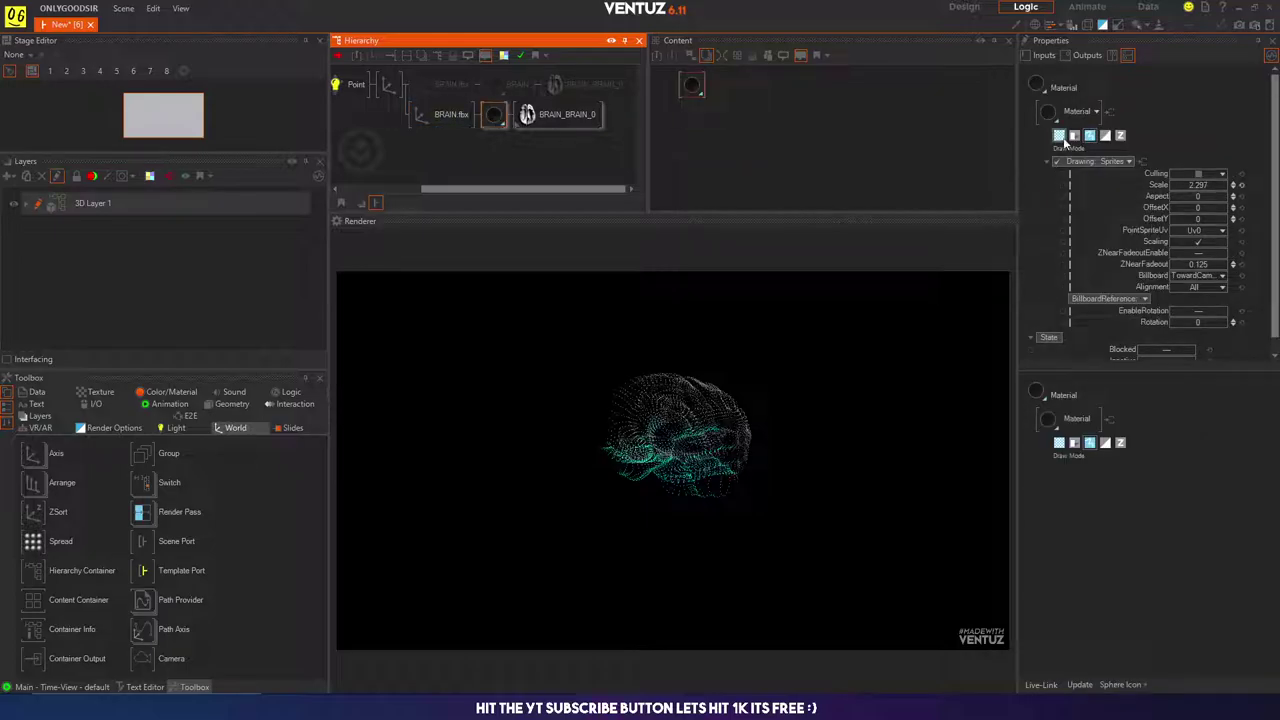
pyautogui.click(1060, 136)
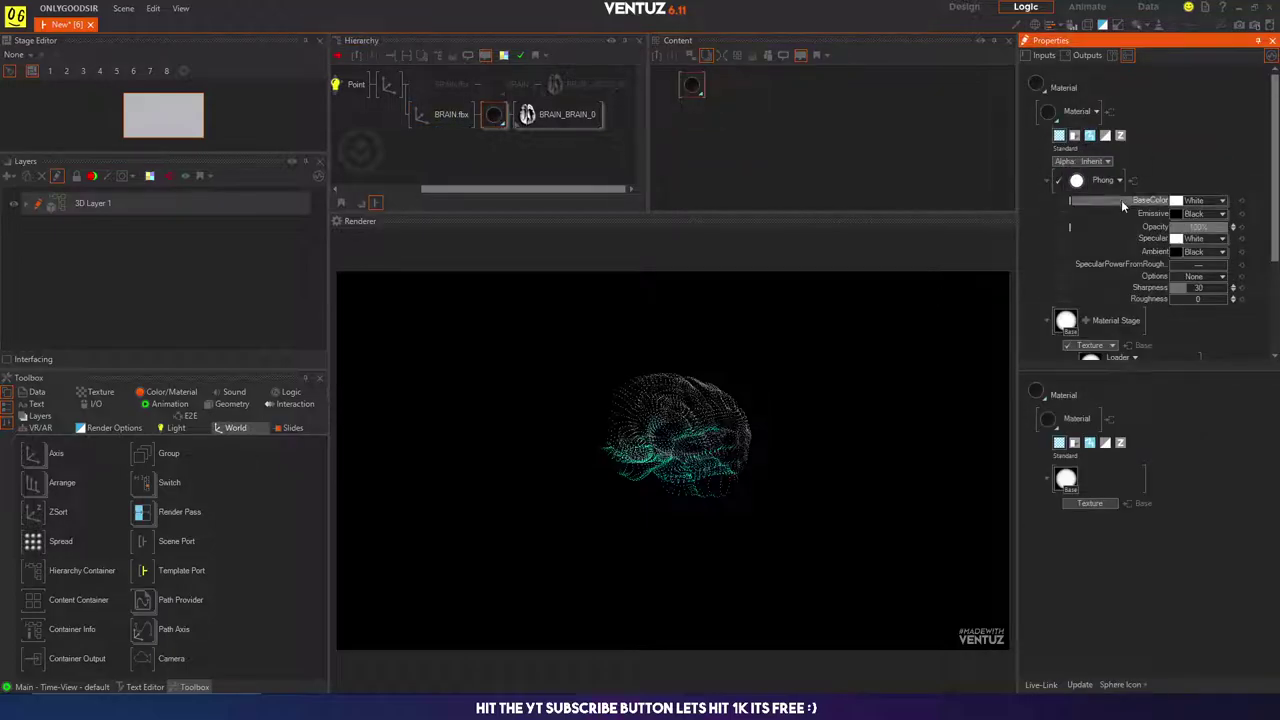
pyautogui.click(1200, 201)
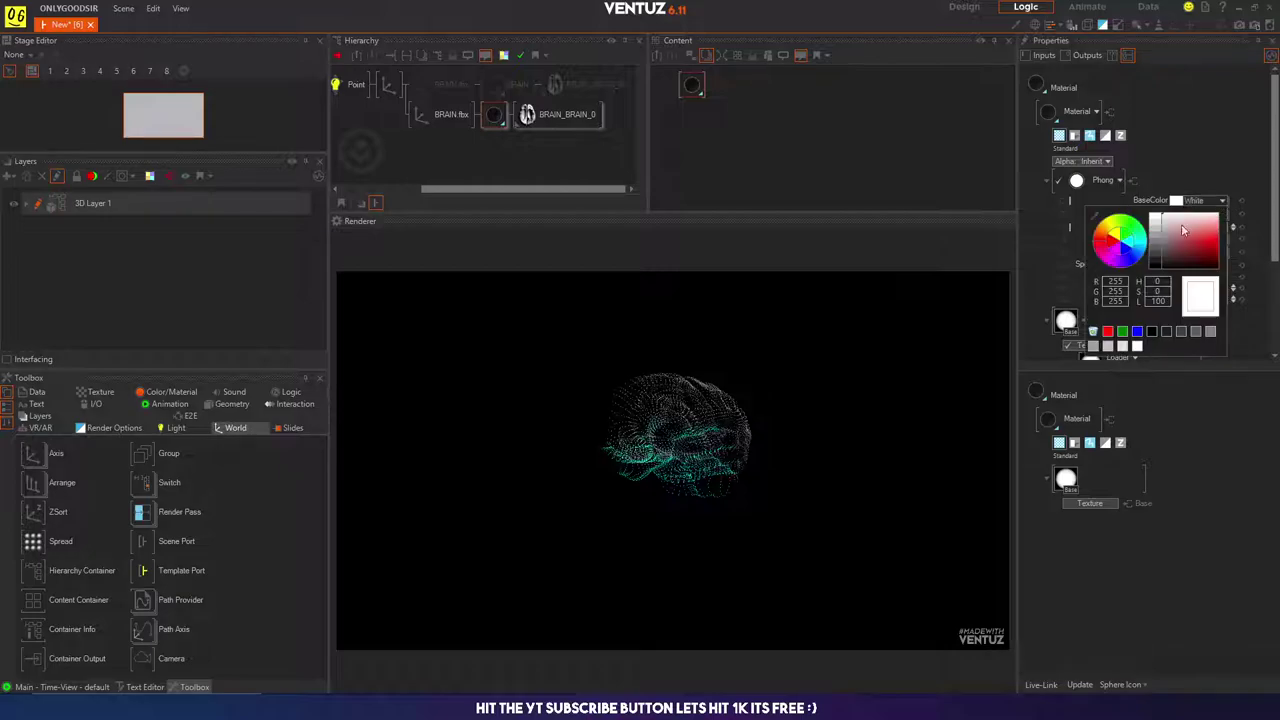
pyautogui.moveTo(1173, 248); pyautogui.dragTo(1236, 241)
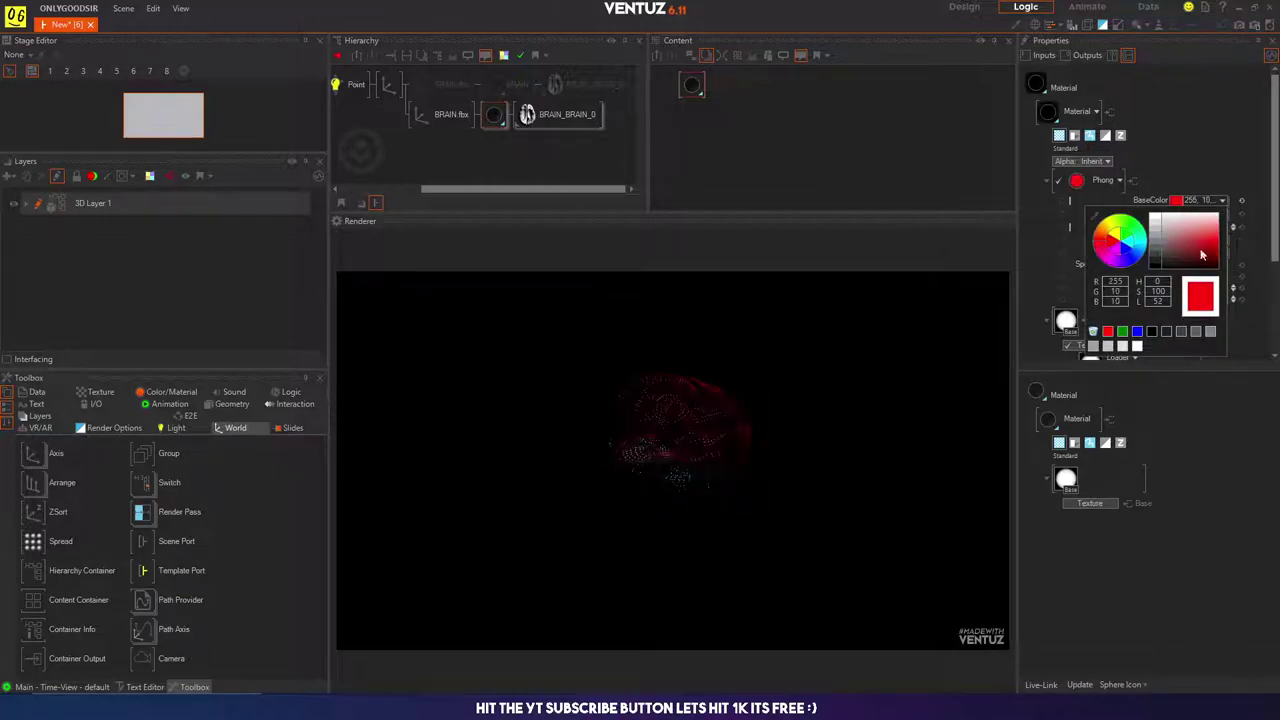
pyautogui.click(1140, 251)
pyautogui.moveTo(1140, 251); pyautogui.dragTo(1146, 262)
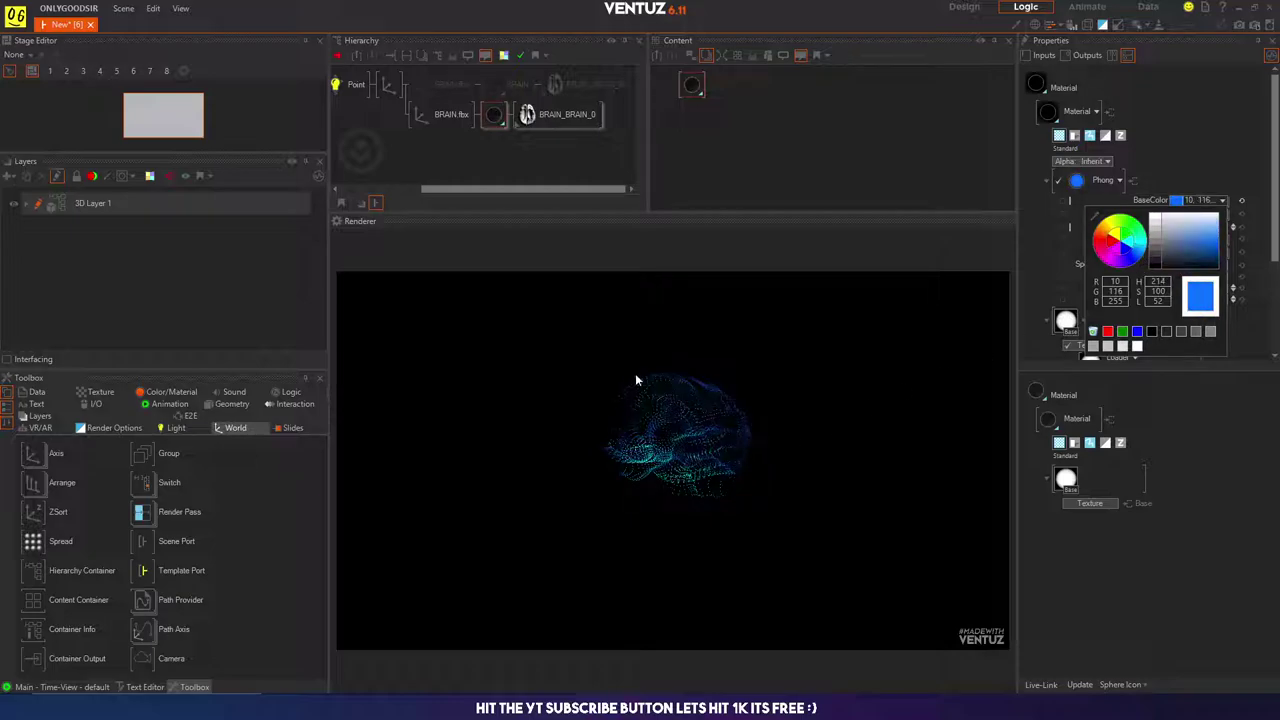
# Step: Adjust the parent axis's Y rotation to turn the blue sprite brain closer to a front-on view
pyautogui.click(503, 163)
pyautogui.click(389, 84)
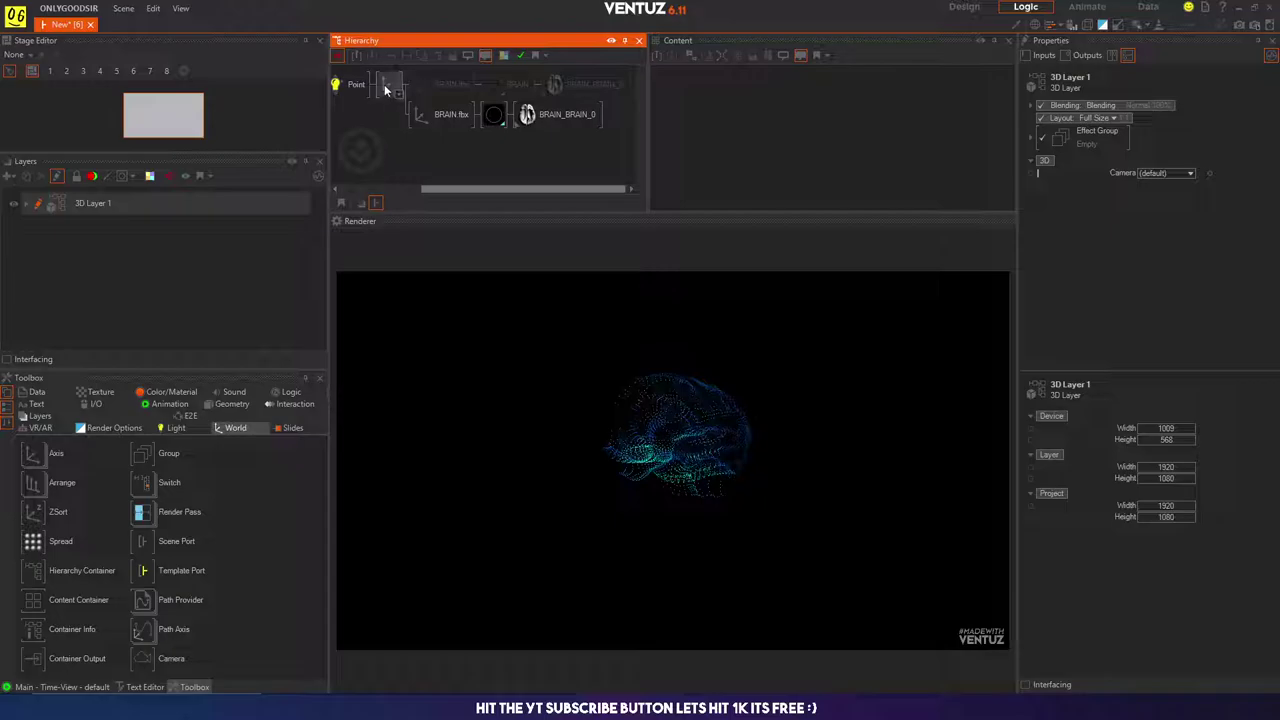
pyautogui.moveTo(1173, 180)
pyautogui.mouseDown()
pyautogui.moveTo(1137, 178)
pyautogui.moveTo(1175, 177)
pyautogui.moveTo(1153, 184)
pyautogui.mouseUp()
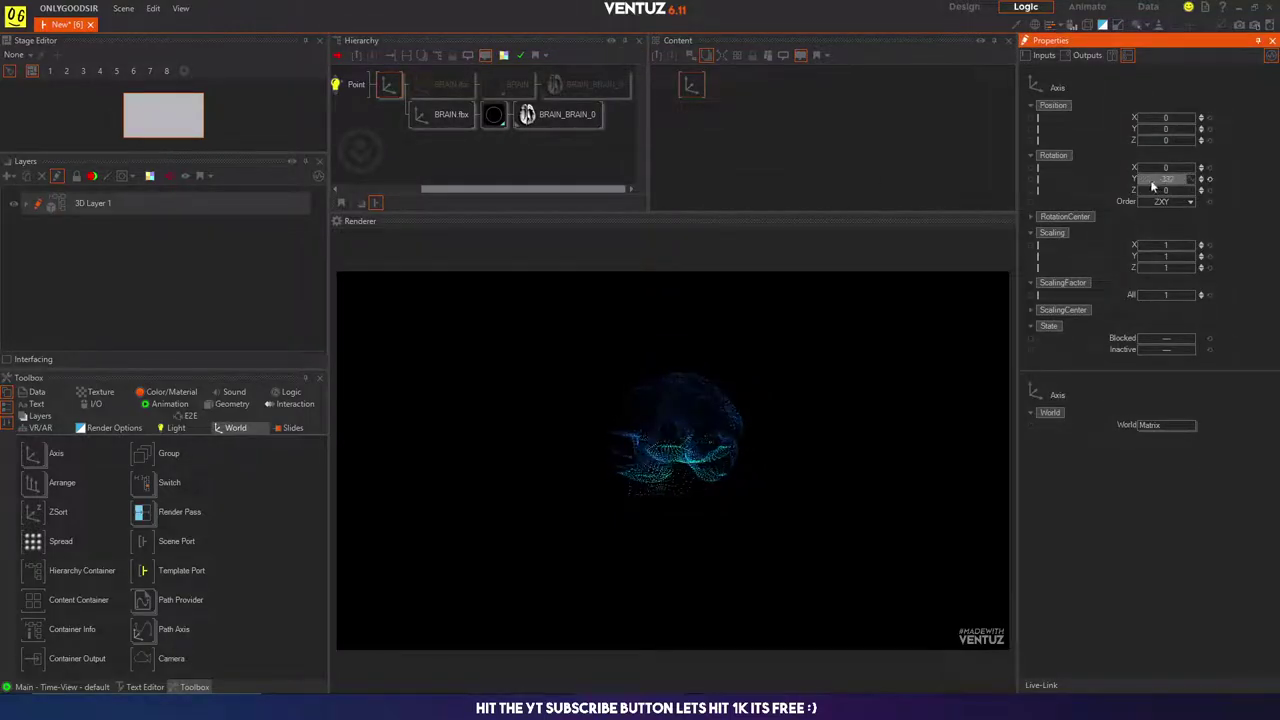
# Step: Increase the overall ScalingFactor of both BRAIN.fbx axes together to enlarge the brain
pyautogui.moveTo(386, 146); pyautogui.dragTo(412, 143, button='middle')
pyautogui.click(450, 88)
pyautogui.keyDown('ctrl'); pyautogui.click(472, 117); pyautogui.keyUp('ctrl')
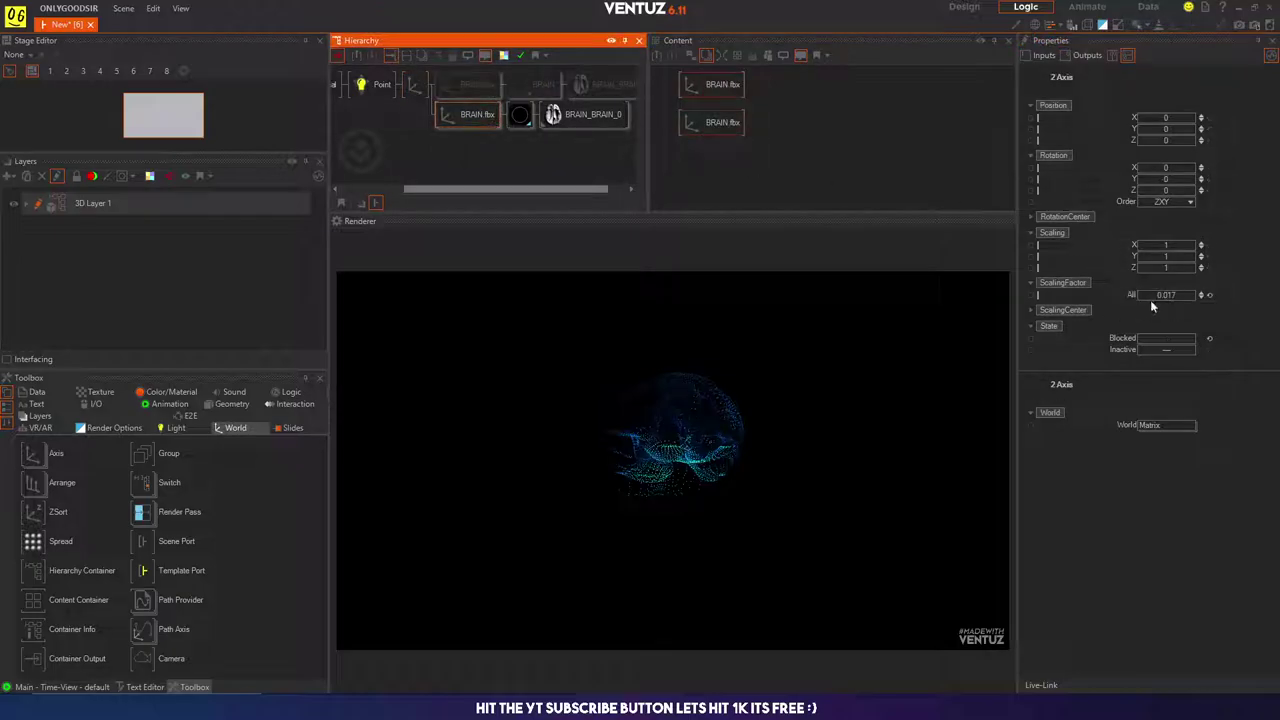
pyautogui.moveTo(1160, 296)
pyautogui.mouseDown()
pyautogui.moveTo(1174, 295)
pyautogui.moveTo(1163, 295)
pyautogui.mouseUp()
pyautogui.moveTo(1161, 295); pyautogui.dragTo(1166, 295)
pyautogui.click(403, 134)
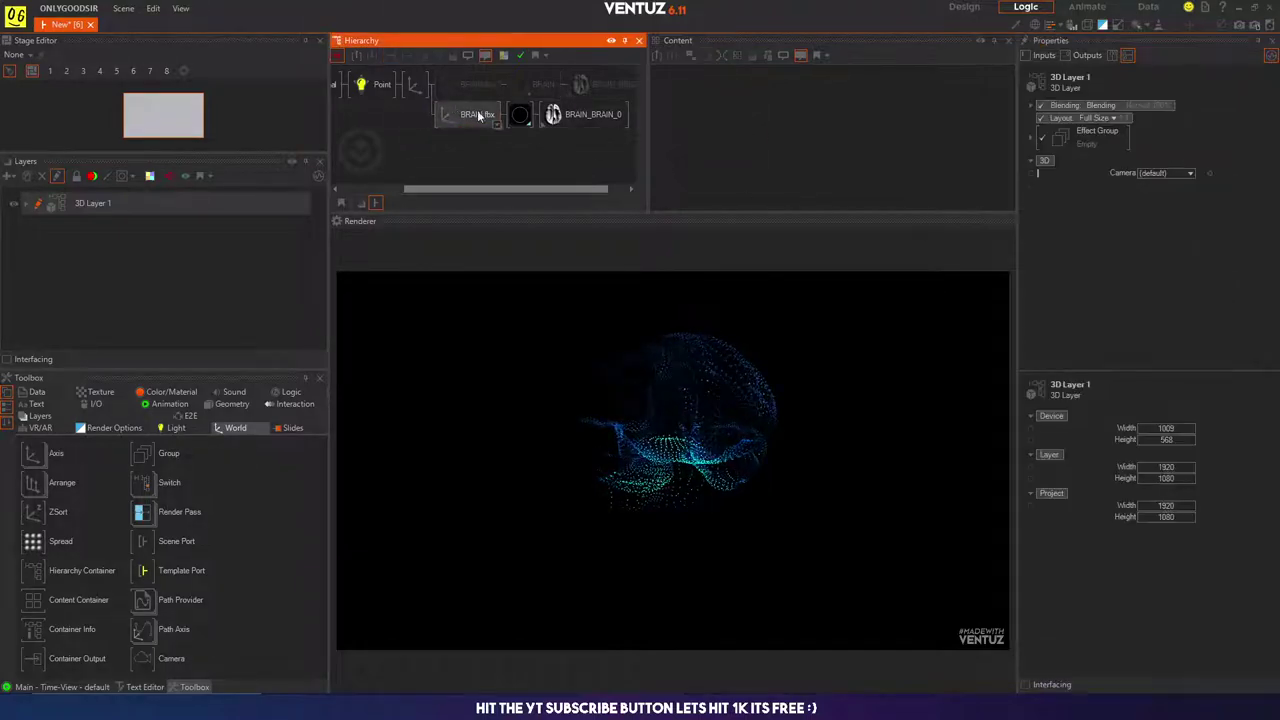
# Step: Reduce the sprite Scale in the draw mode of the duplicated brain's material to about 1.9
pyautogui.click(519, 114)
pyautogui.moveTo(1182, 285); pyautogui.dragTo(1194, 198, button='middle')
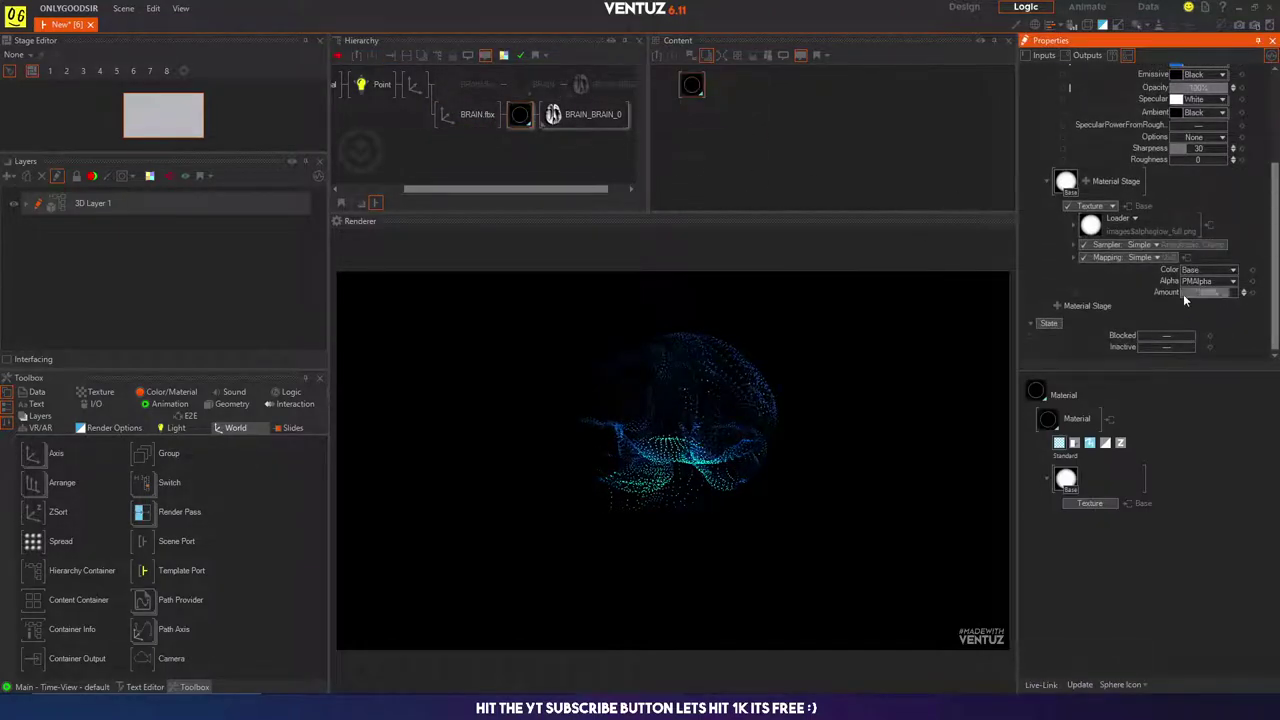
pyautogui.scroll(5, 1123, 179)
pyautogui.click(1090, 121)
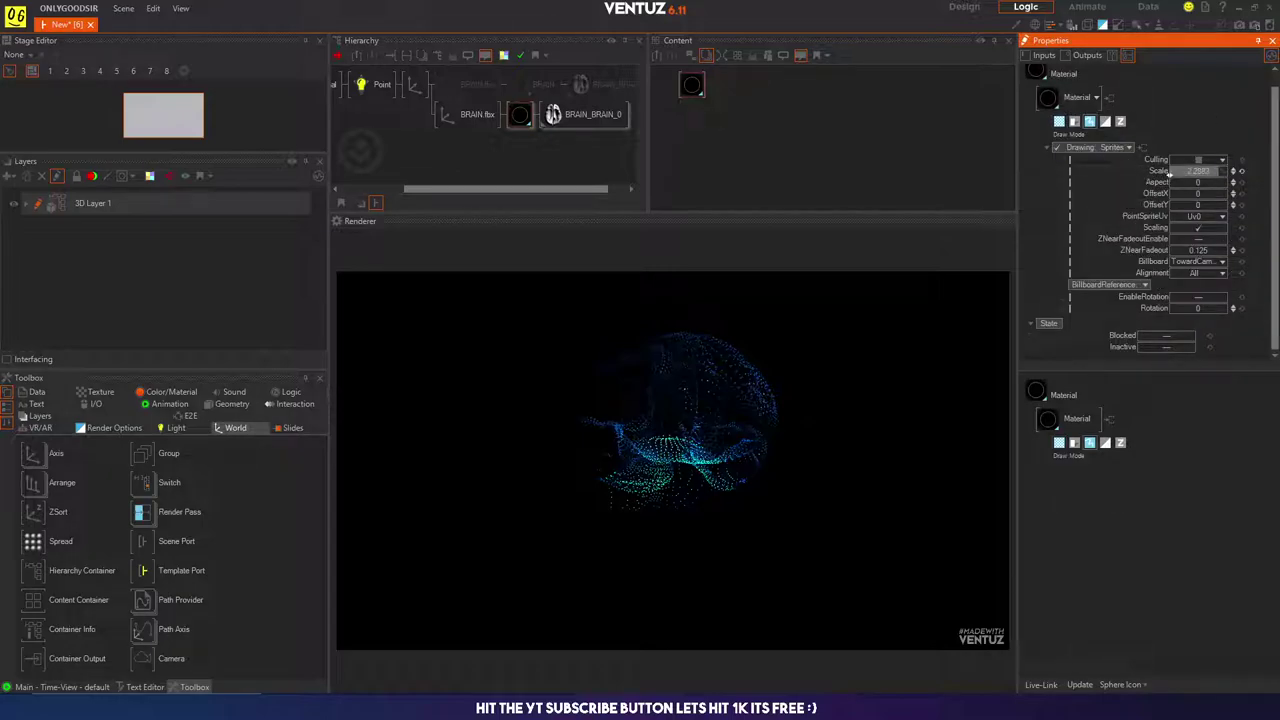
pyautogui.moveTo(1168, 172); pyautogui.dragTo(1172, 177)
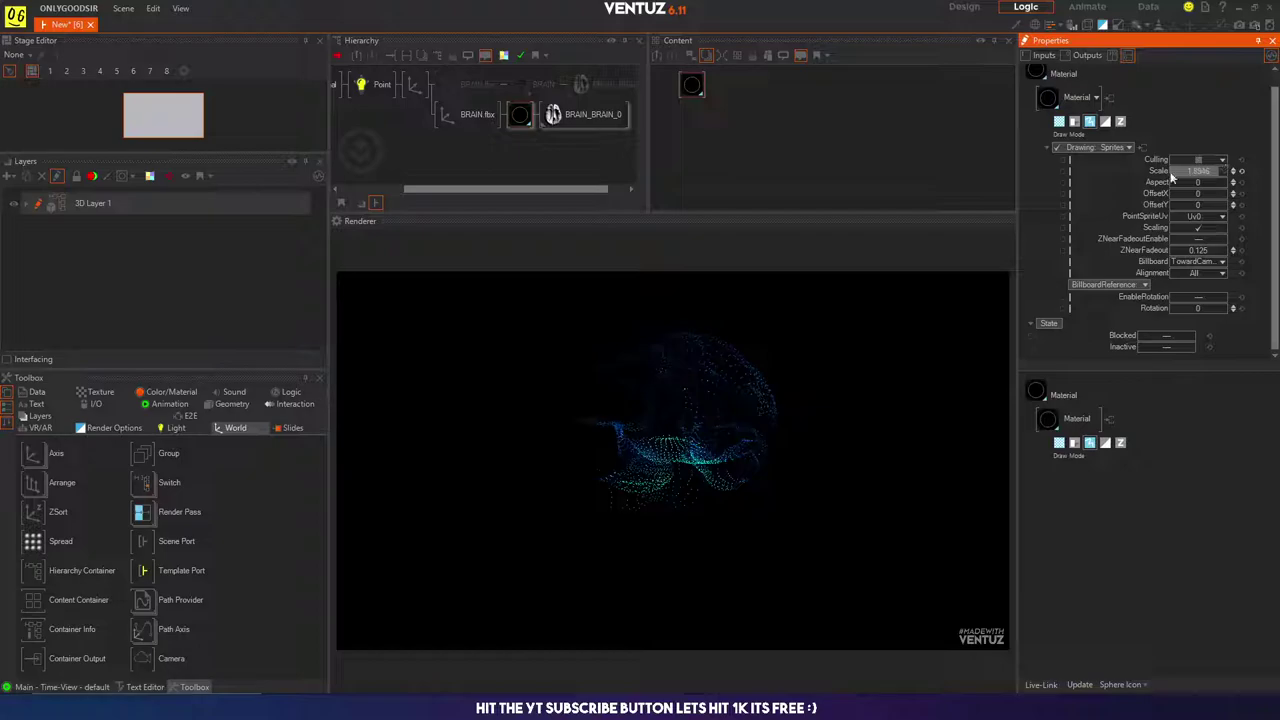
# Step: Try the No Light shading model on the sprite brain's material, and restore Phong shading
pyautogui.scroll(1, 1150, 168)
pyautogui.click(1059, 135)
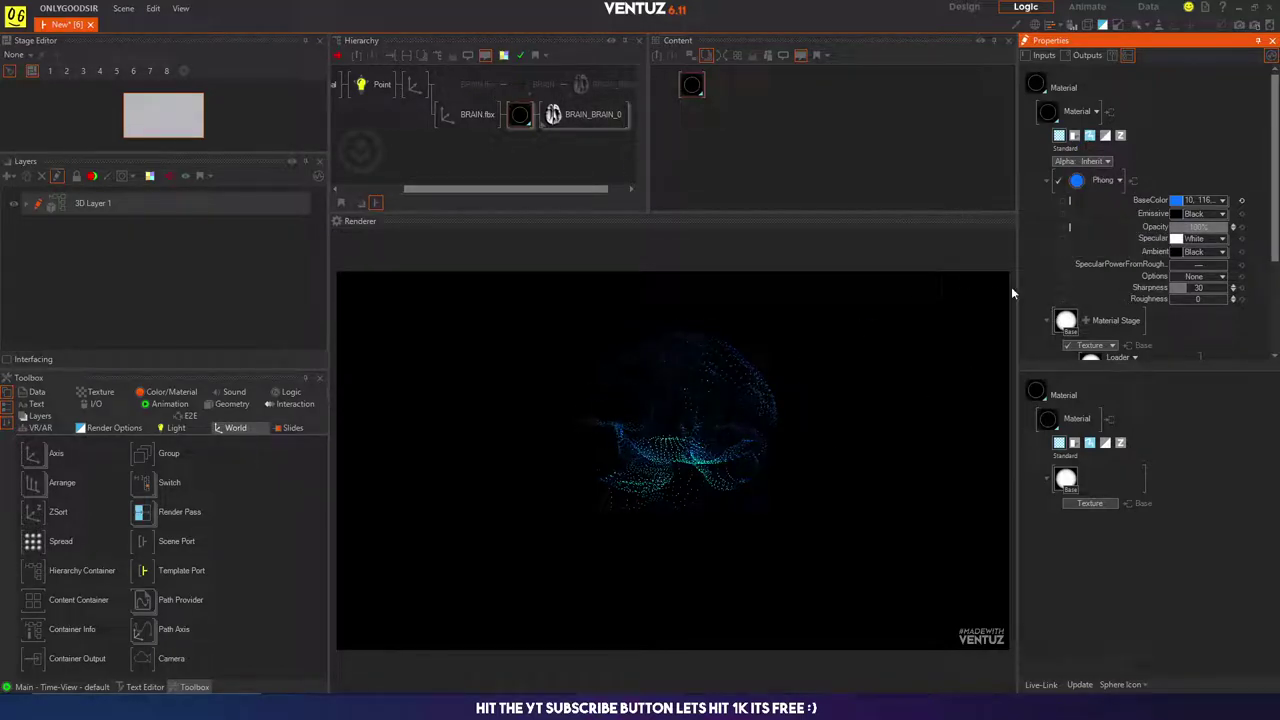
pyautogui.click(1106, 180)
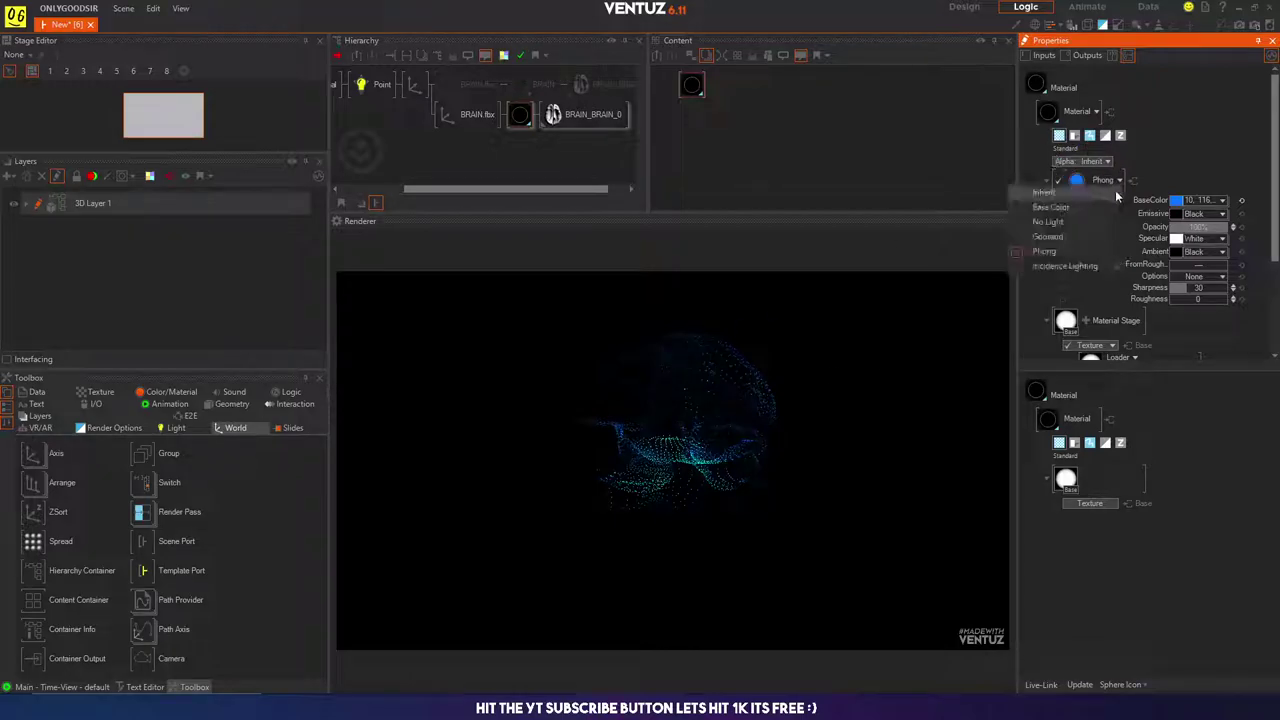
pyautogui.click(1046, 222)
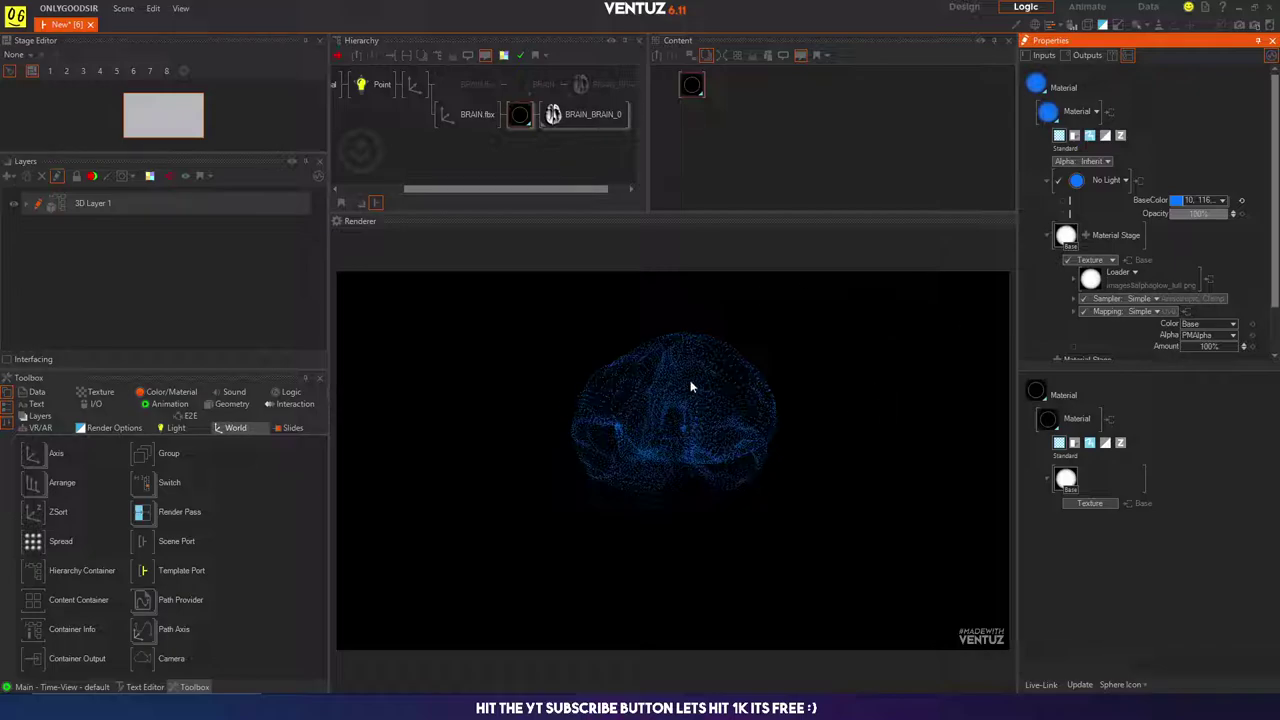
pyautogui.click(1116, 181)
pyautogui.click(1057, 251)
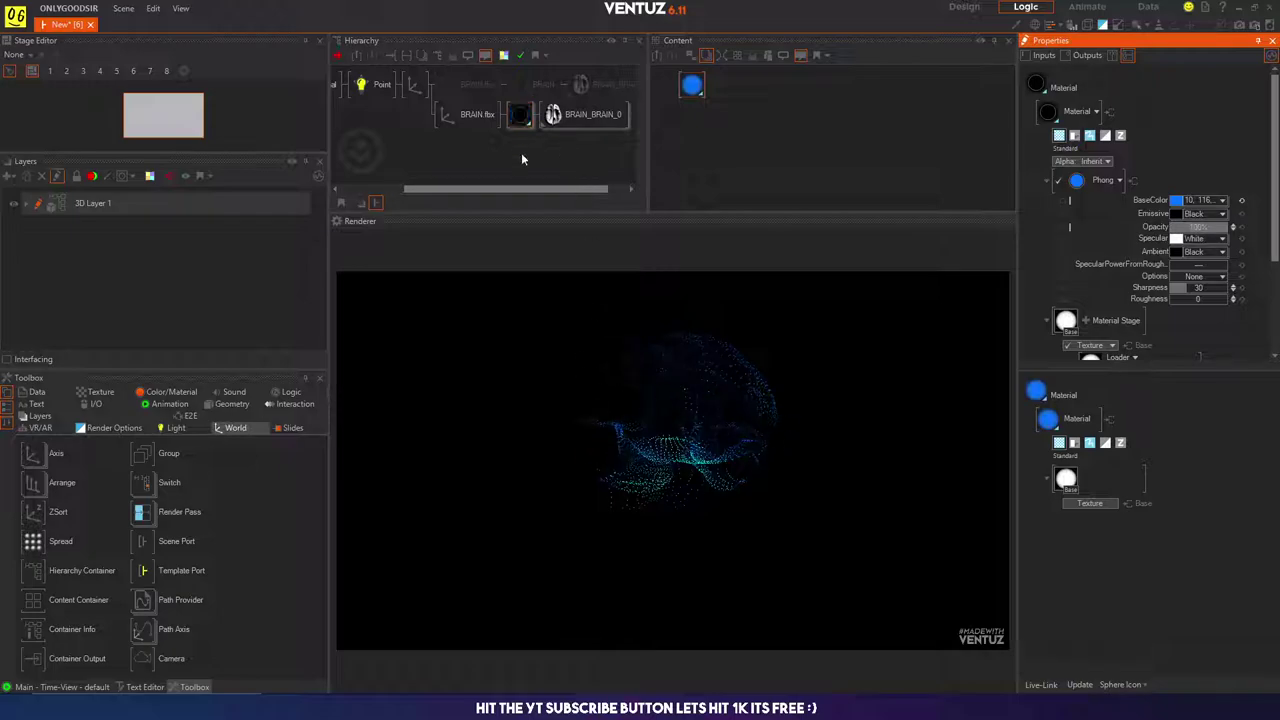
# Step: Add a Rim Lighting stage with the Blue preset to the sprite brain's material
pyautogui.click(1088, 322)
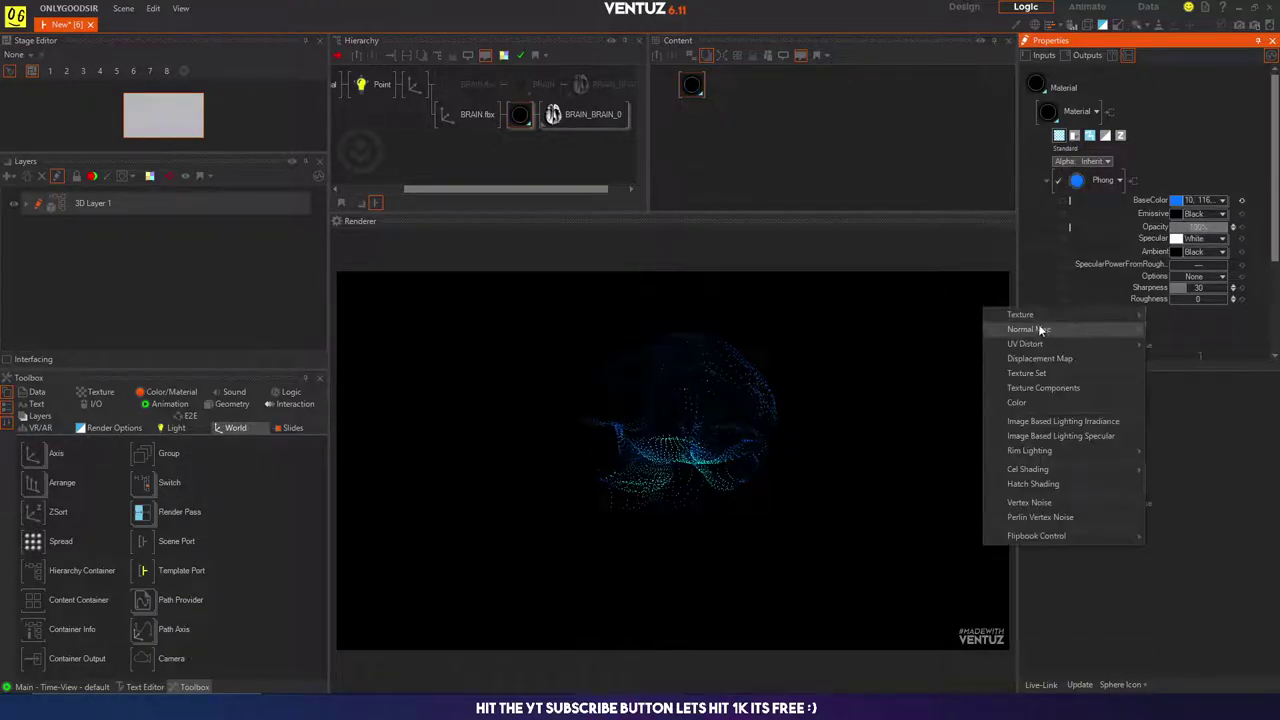
pyautogui.moveTo(1031, 468)
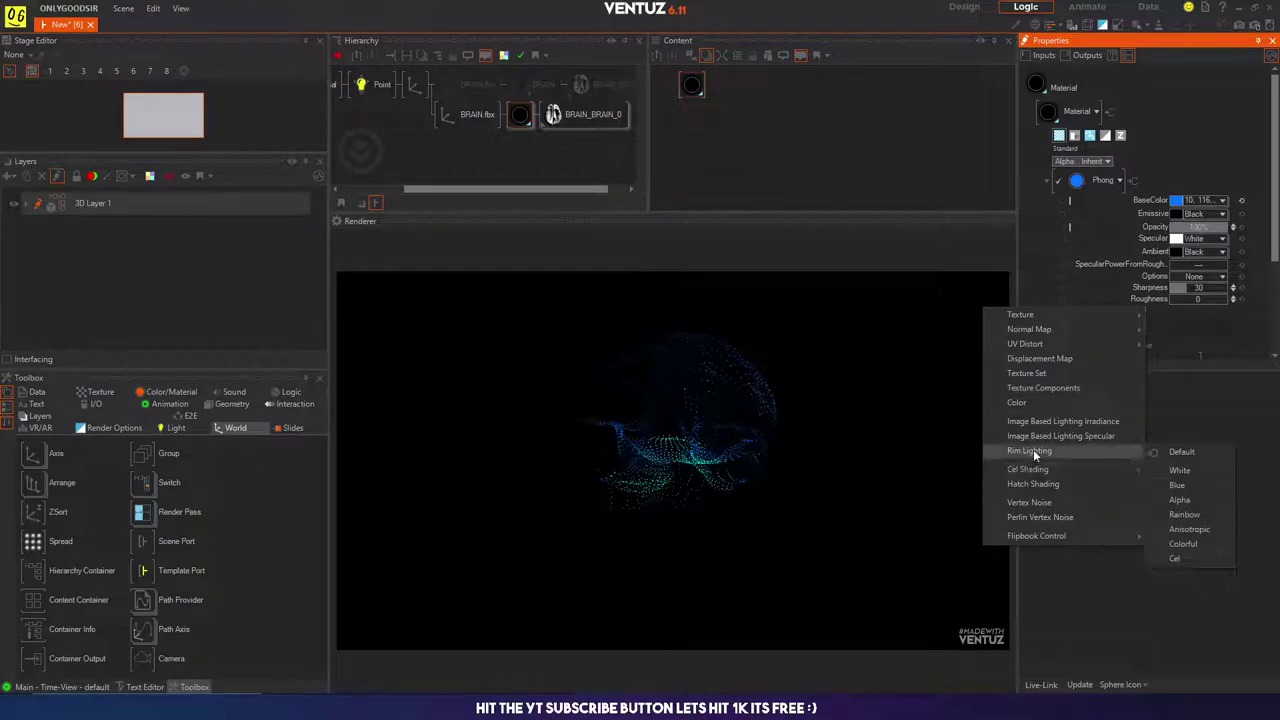
pyautogui.click(1192, 486)
# Step: Tune the Rim Lighting stage to Power 5.78 and Gain 0.58, and change its color to violet-blue, RGB 72, 0, 255
pyautogui.click(1091, 345)
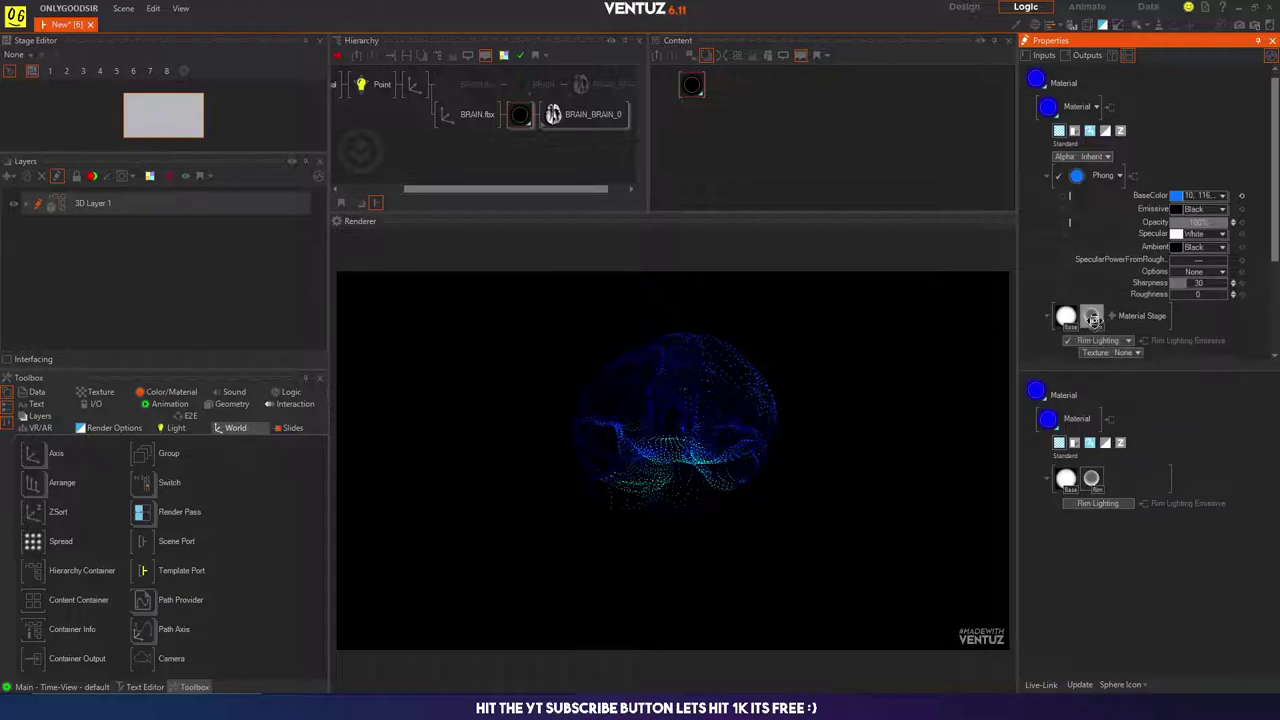
pyautogui.scroll(-2, 1150, 300)
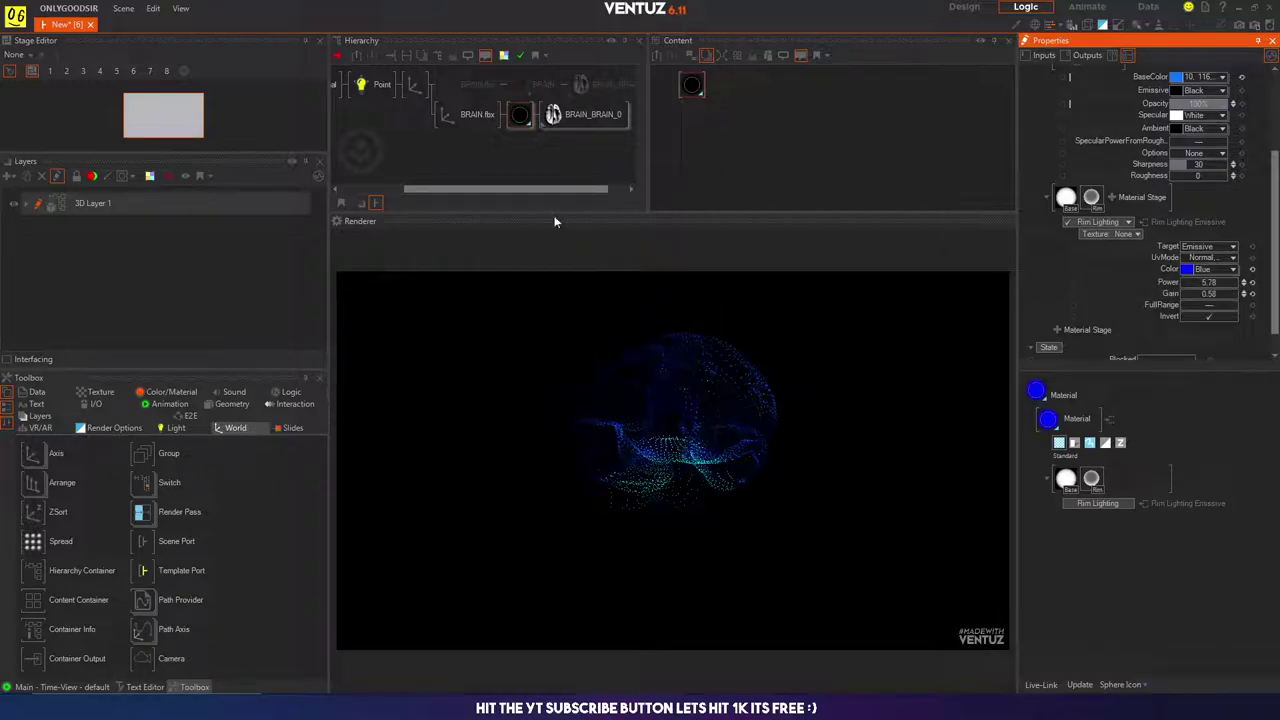
pyautogui.click(1208, 269)
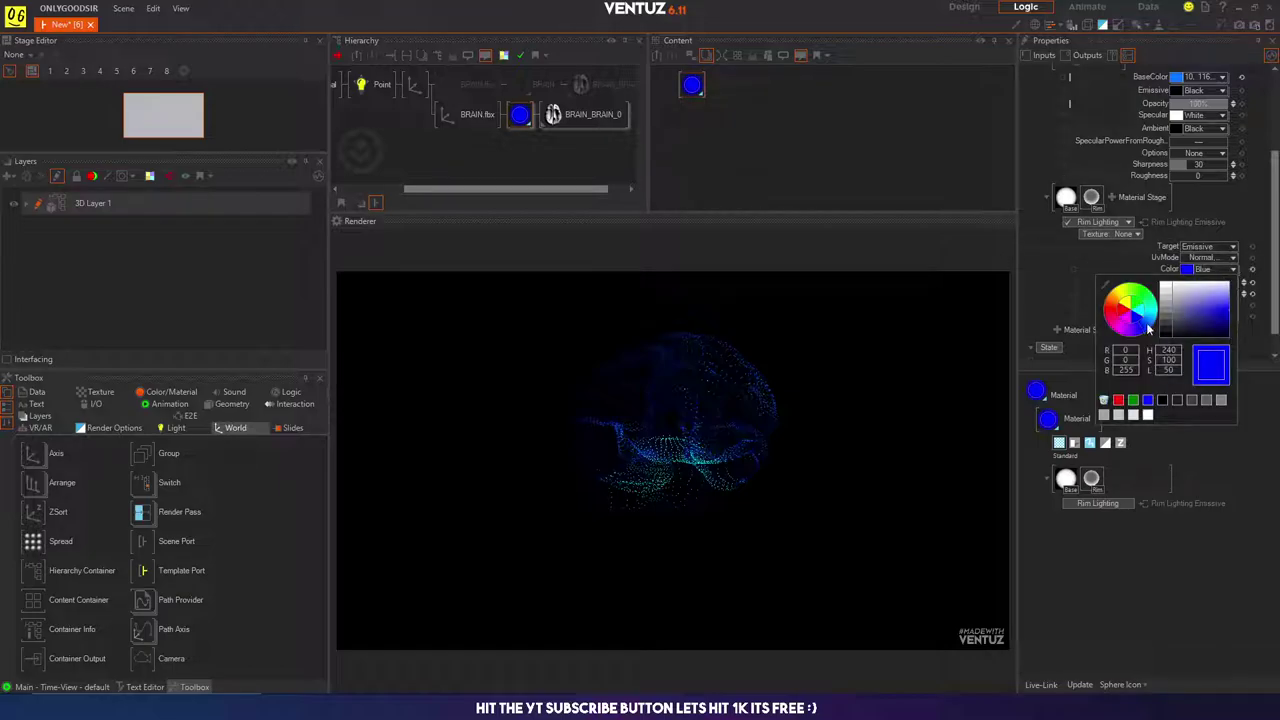
pyautogui.moveTo(1148, 328)
pyautogui.mouseDown()
pyautogui.moveTo(1157, 305)
pyautogui.moveTo(1136, 336)
pyautogui.mouseUp()
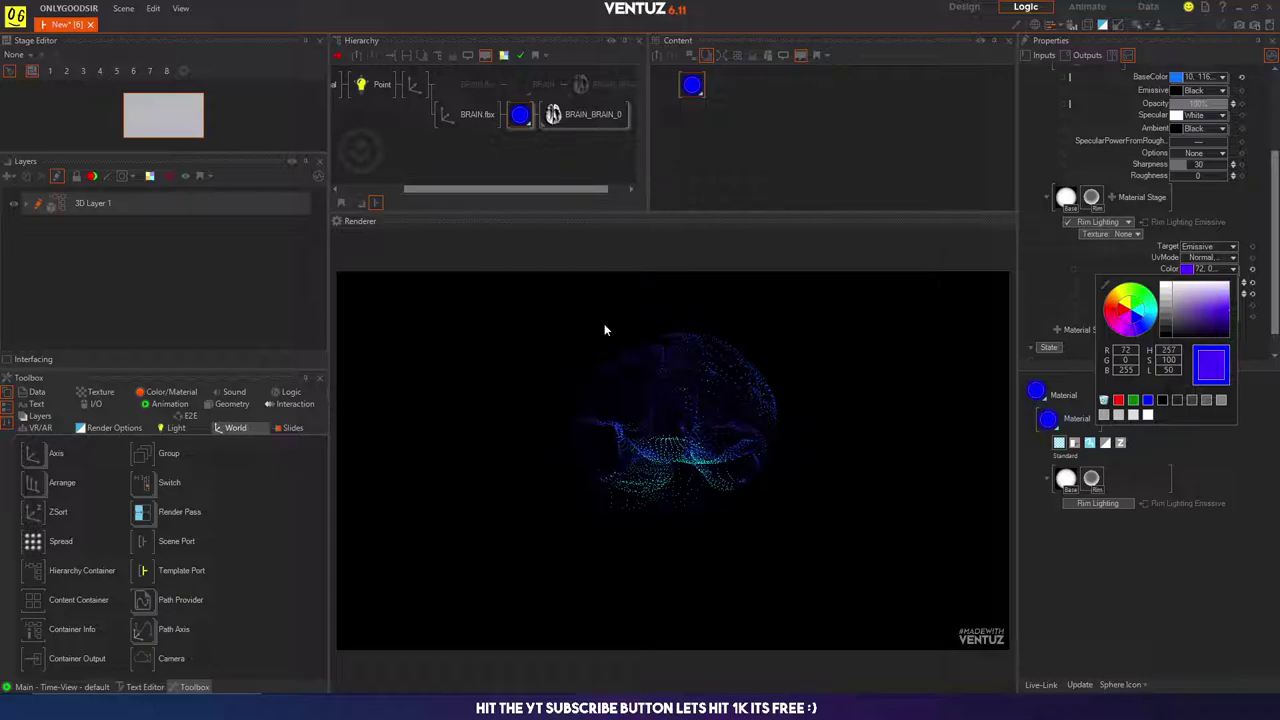
# Step: Set the parent axis's Y rotation to 44 to show the sprite brain from an angle
pyautogui.click(407, 147)
pyautogui.click(415, 86)
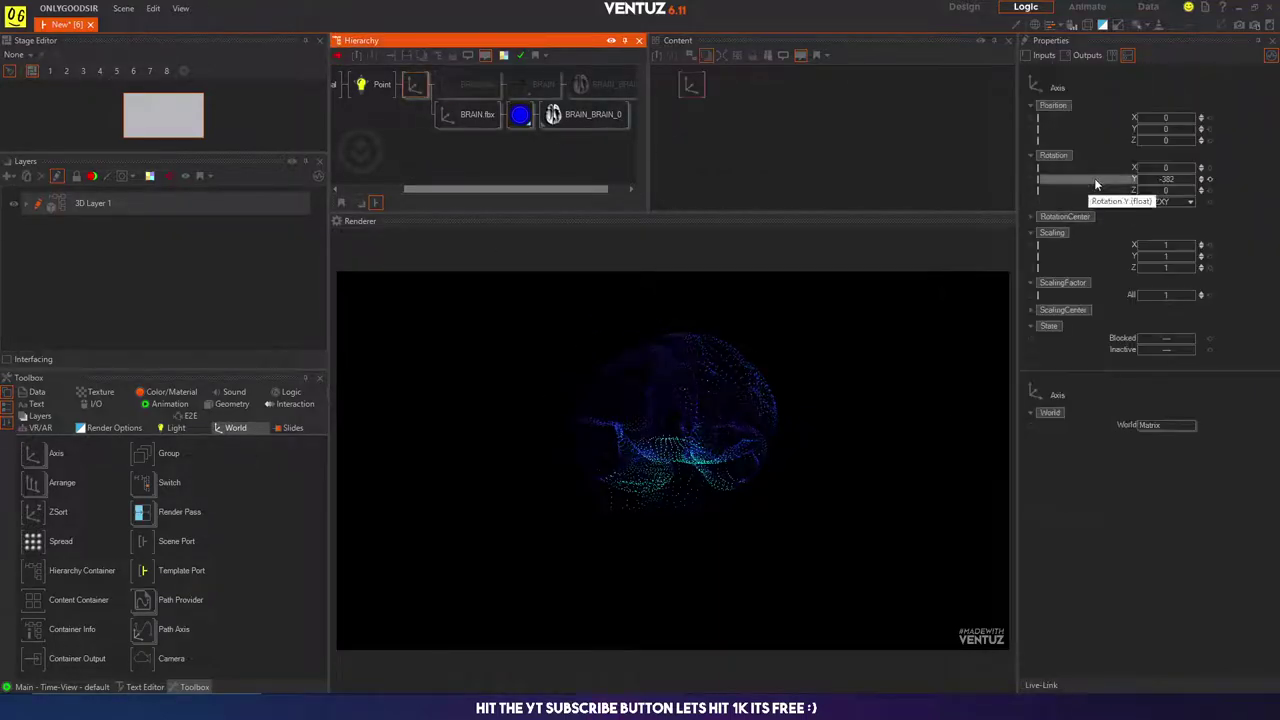
pyautogui.moveTo(1196, 178); pyautogui.dragTo(1193, 177)
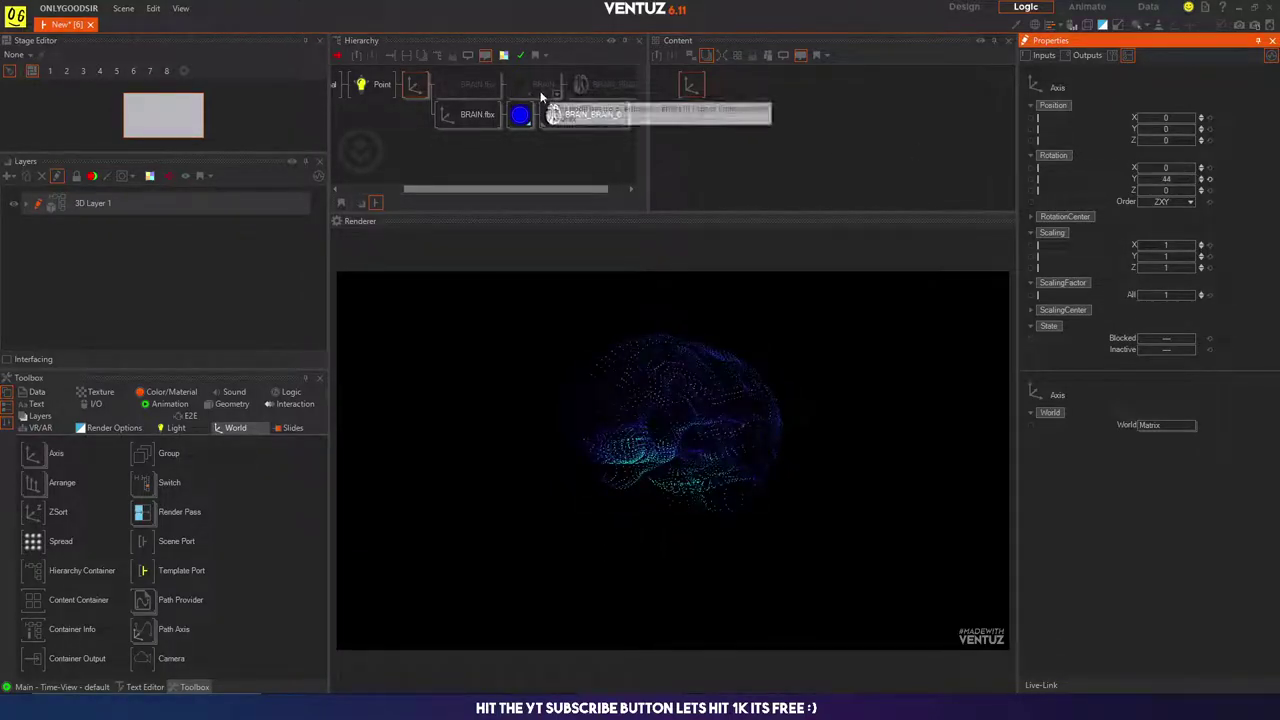
# Step: Add a Perlin Vertex Noise stage to the sprite brain's material after the Rim Lighting stage
pyautogui.click(520, 114)
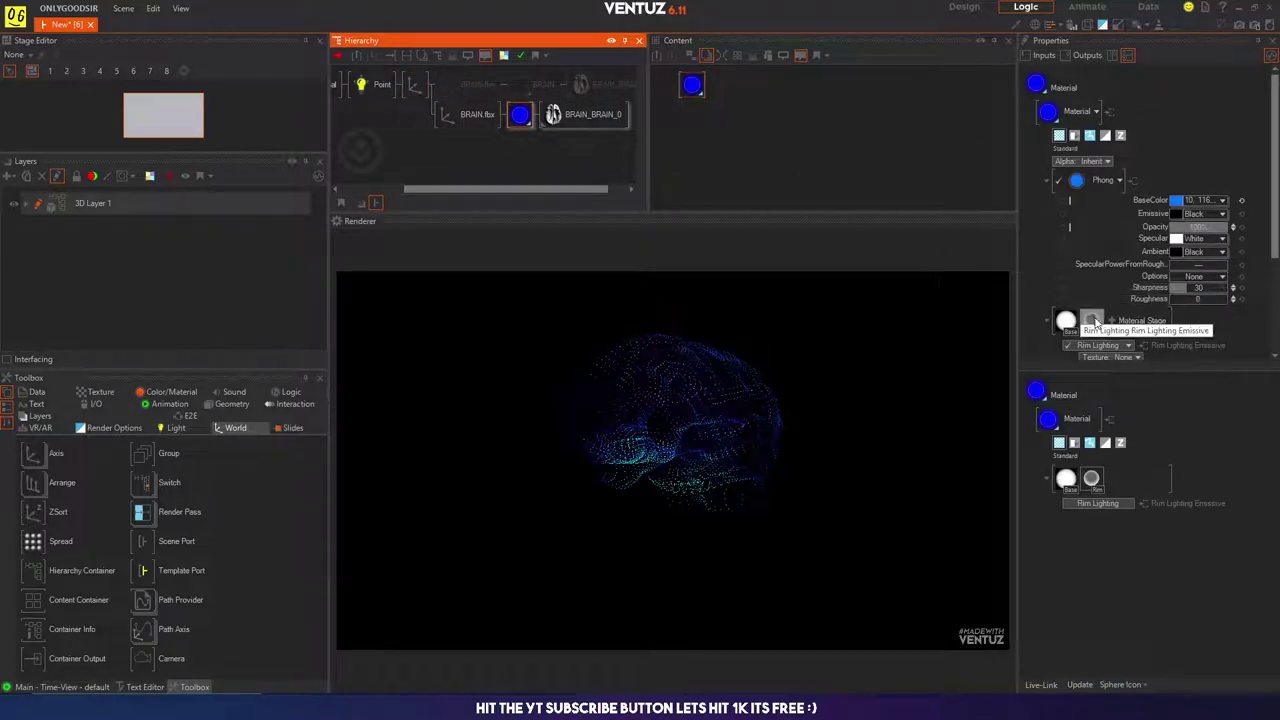
pyautogui.scroll(-3, 1203, 335)
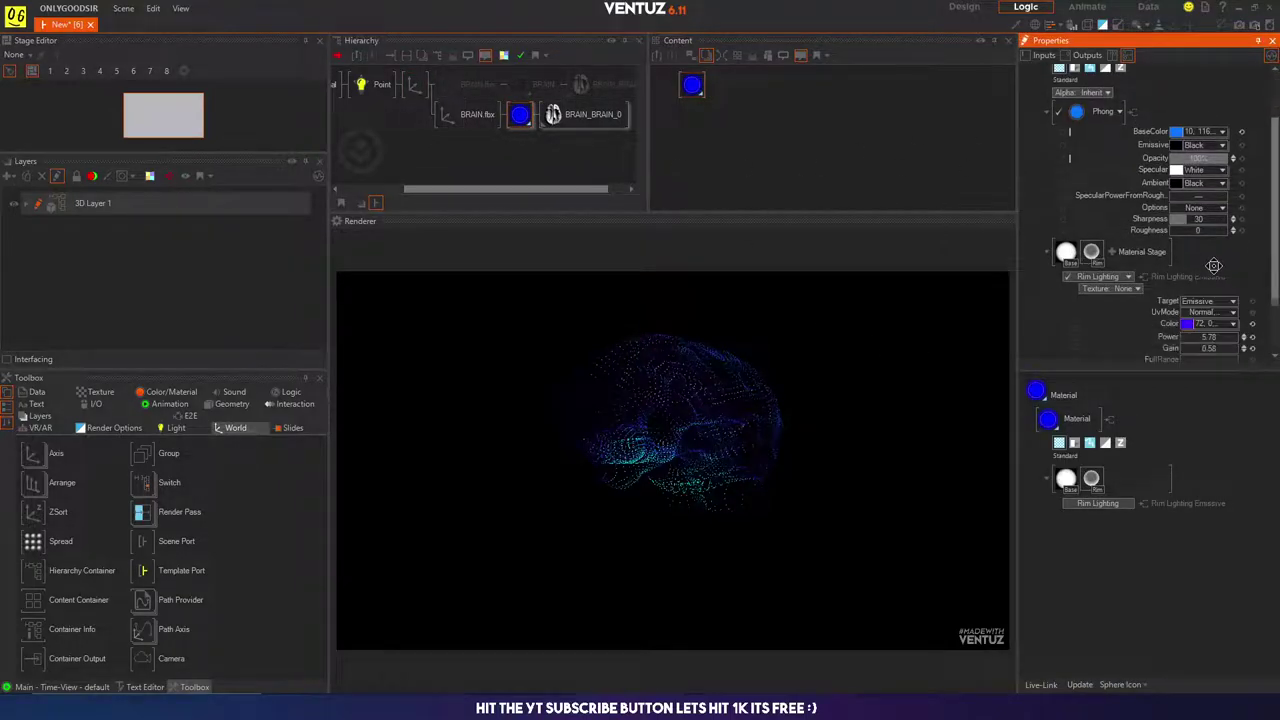
pyautogui.click(1115, 249)
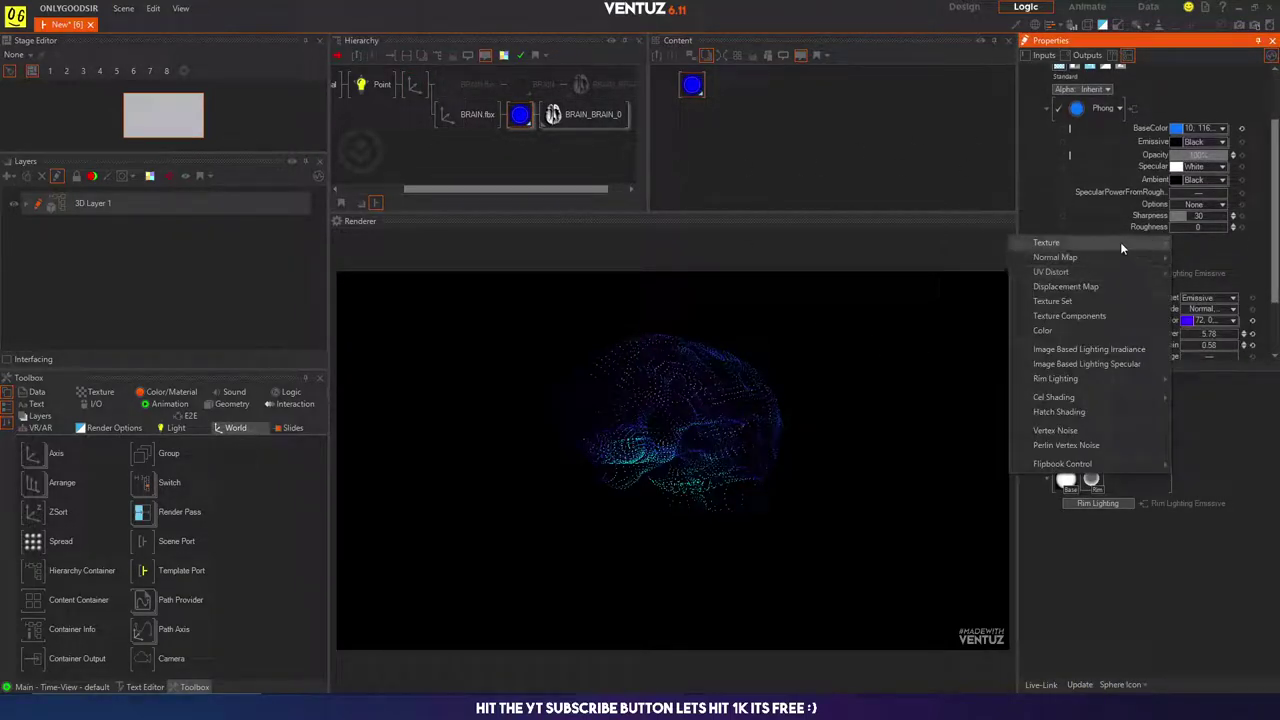
pyautogui.click(1051, 445)
pyautogui.scroll(-3, 1089, 281)
pyautogui.scroll(-1, 1090, 284)
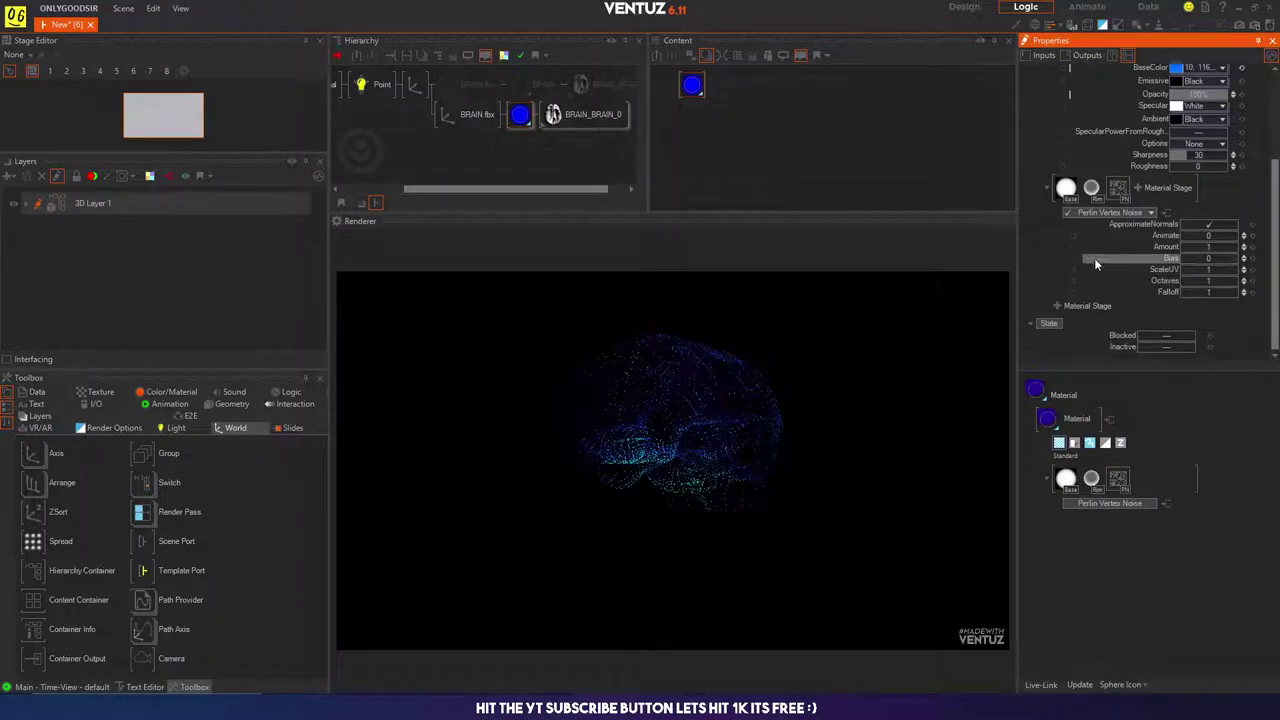
# Step: Tune the Perlin Vertex Noise to Animate 6.92, Amount 158.21 and ScaleUV -425.2, keeping Octaves and Falloff at 1
pyautogui.moveTo(1236, 246); pyautogui.dragTo(1180, 248)
pyautogui.click(1252, 249)
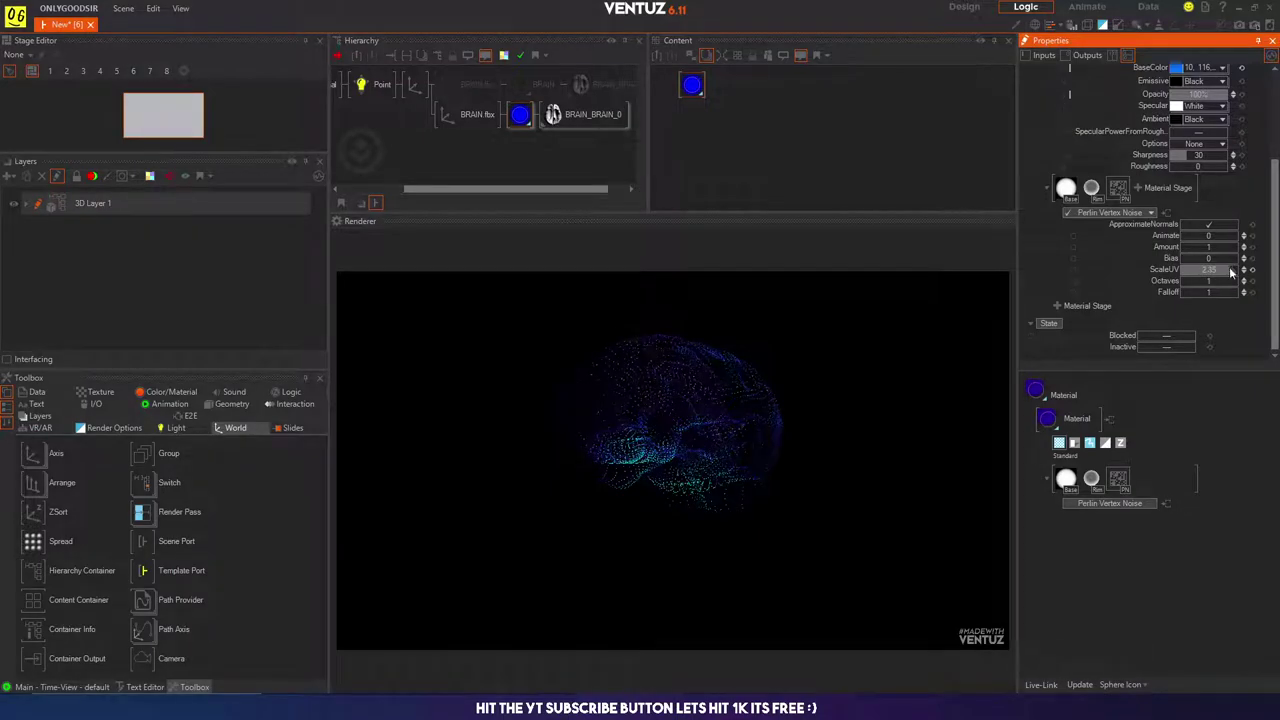
pyautogui.moveTo(1197, 281); pyautogui.dragTo(1234, 248)
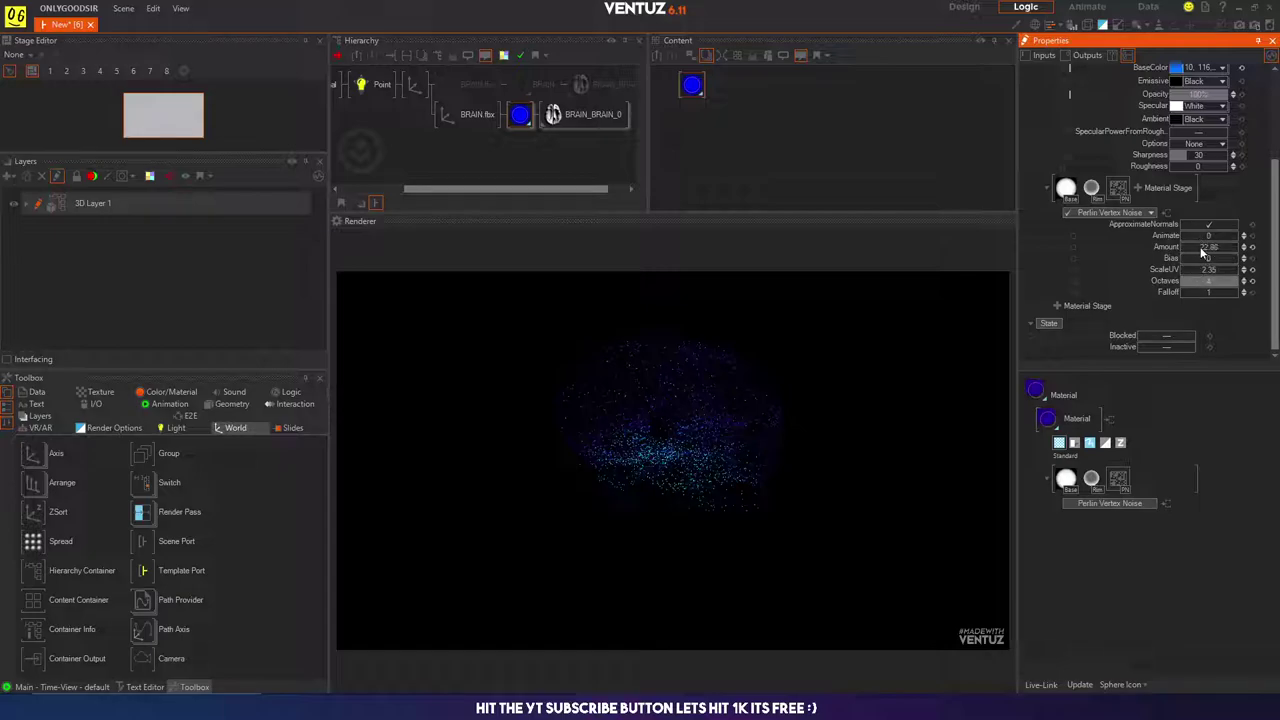
pyautogui.moveTo(1224, 247); pyautogui.dragTo(1190, 284)
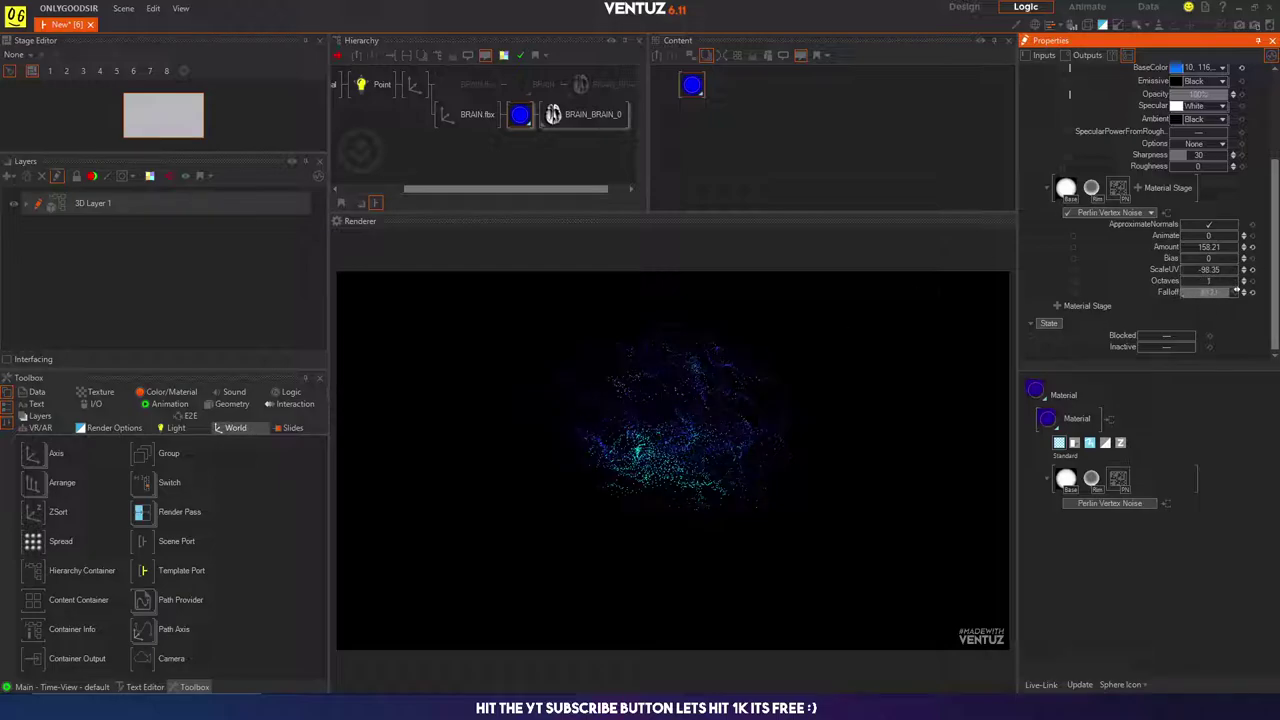
pyautogui.click(1251, 293)
pyautogui.moveTo(1211, 272); pyautogui.dragTo(1236, 233)
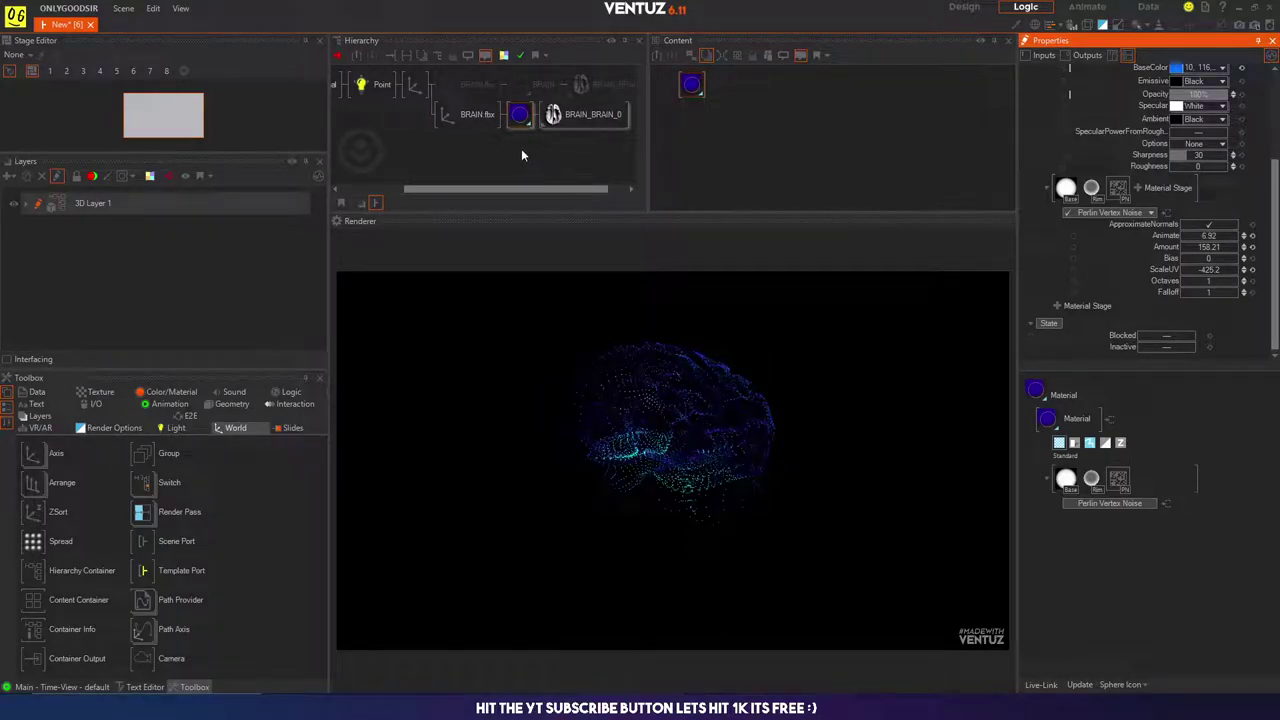
# Step: Duplicate the sprite BRAIN.fbx branch under the parent axis and delete the Perlin Vertex Noise stage from the upper branch's material
pyautogui.click(460, 113)
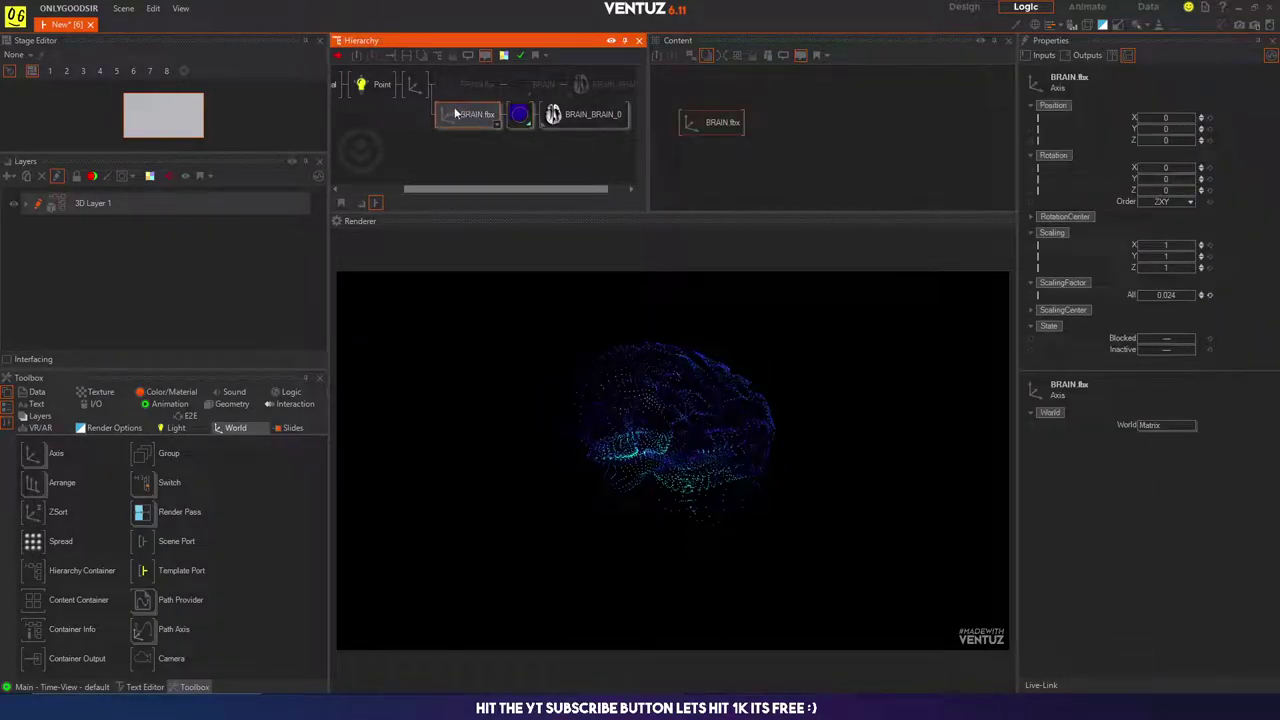
pyautogui.keyDown('ctrl'); pyautogui.moveTo(456, 112); pyautogui.dragTo(460, 115); pyautogui.keyUp('ctrl')
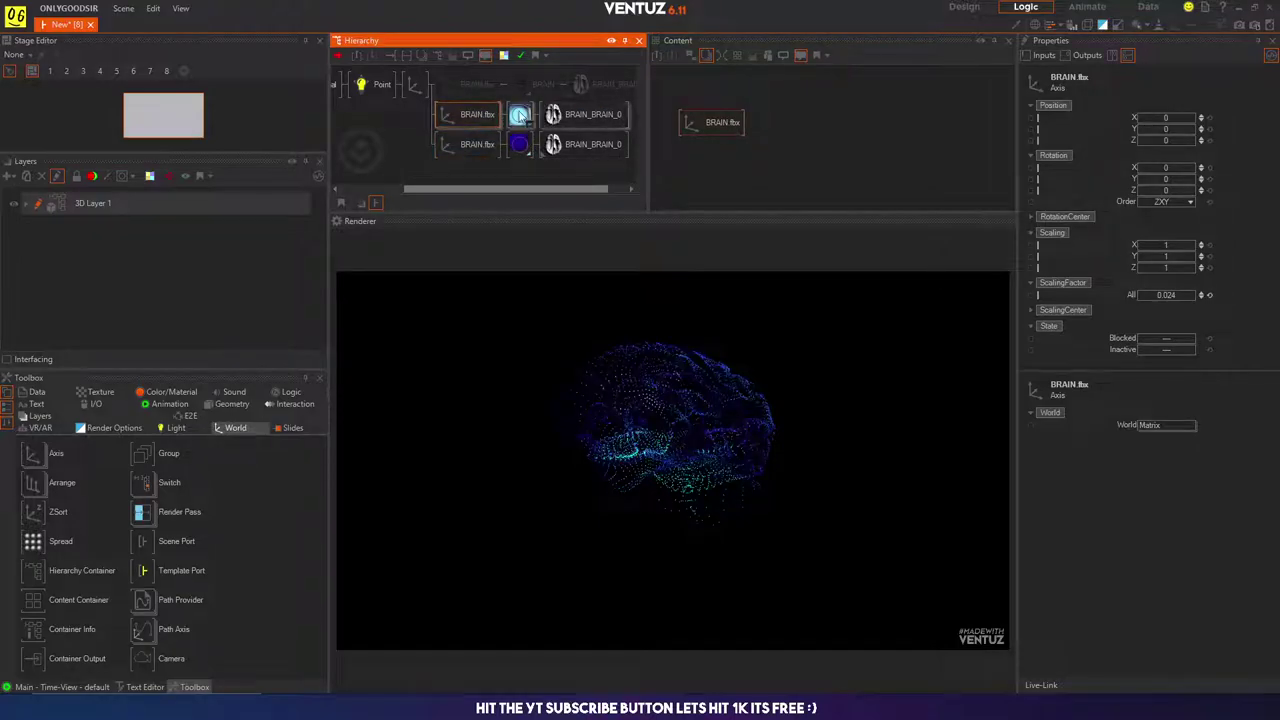
pyautogui.click(519, 114)
pyautogui.click(1118, 320)
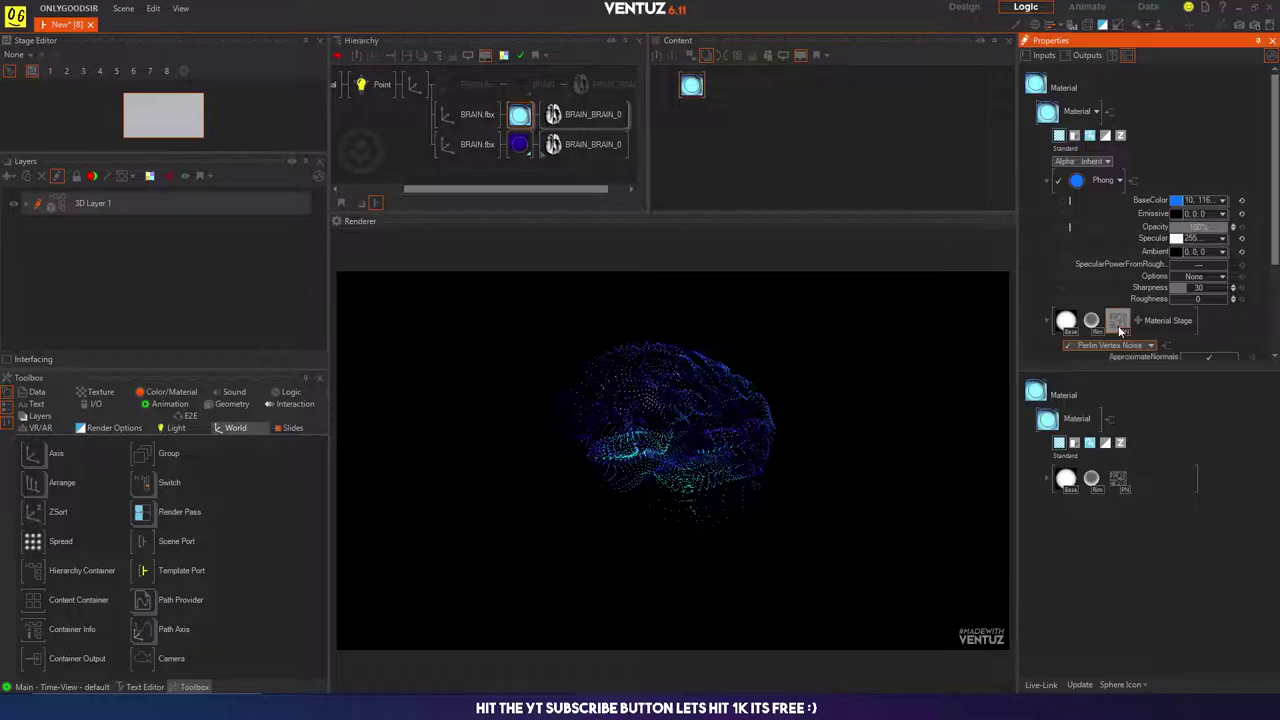
pyautogui.press('Delete')
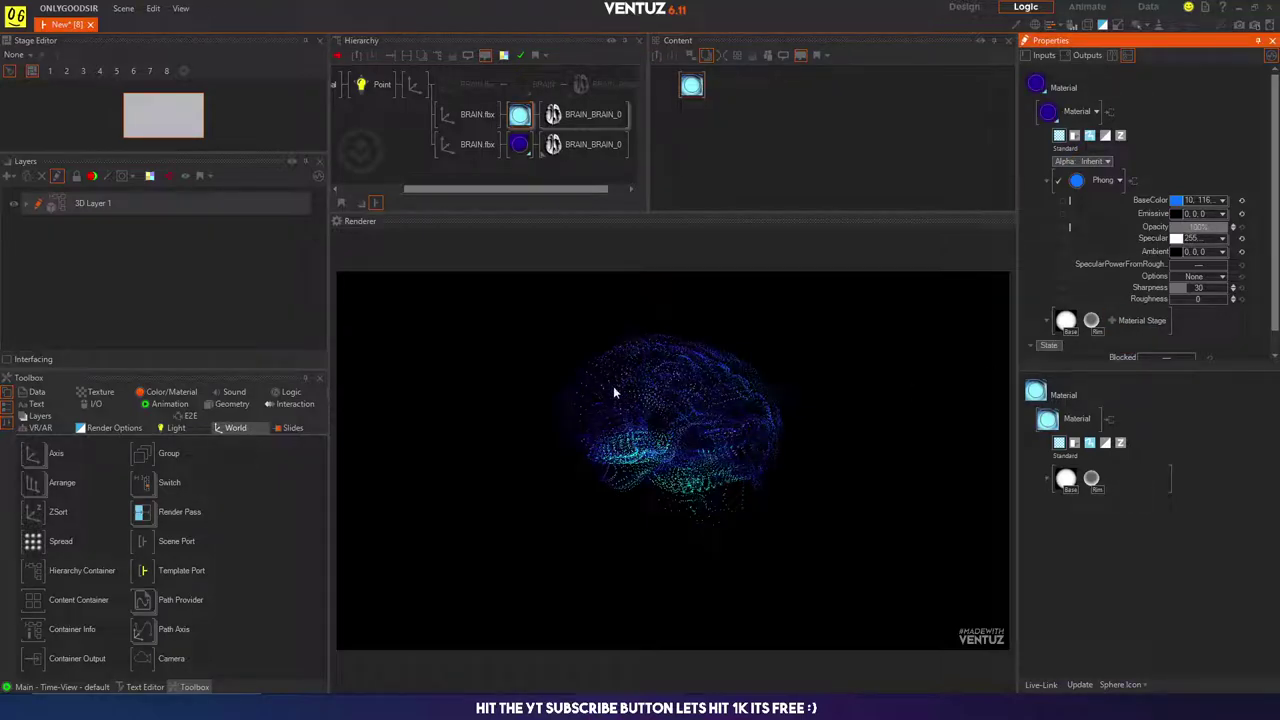
# Step: Soften the lower brain's Perlin Vertex Noise by setting its Amount to 101.51 and ScaleUV to about -49.8
pyautogui.click(478, 145)
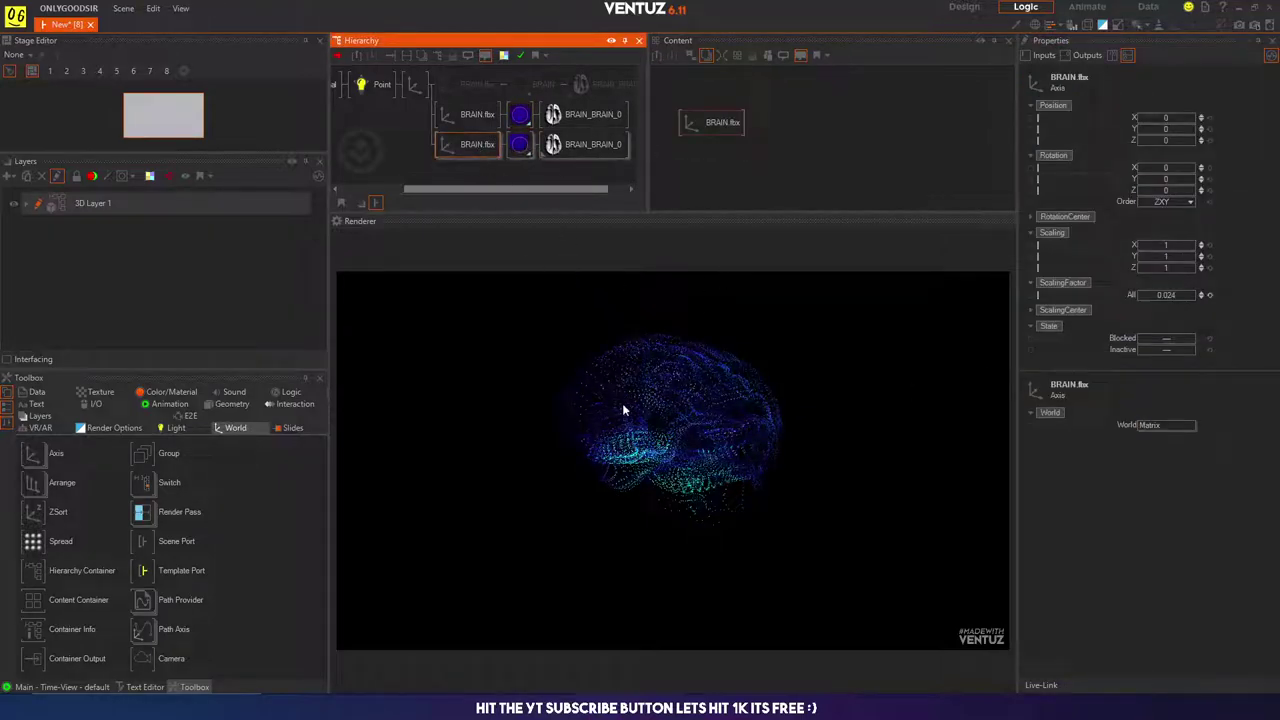
pyautogui.click(520, 144)
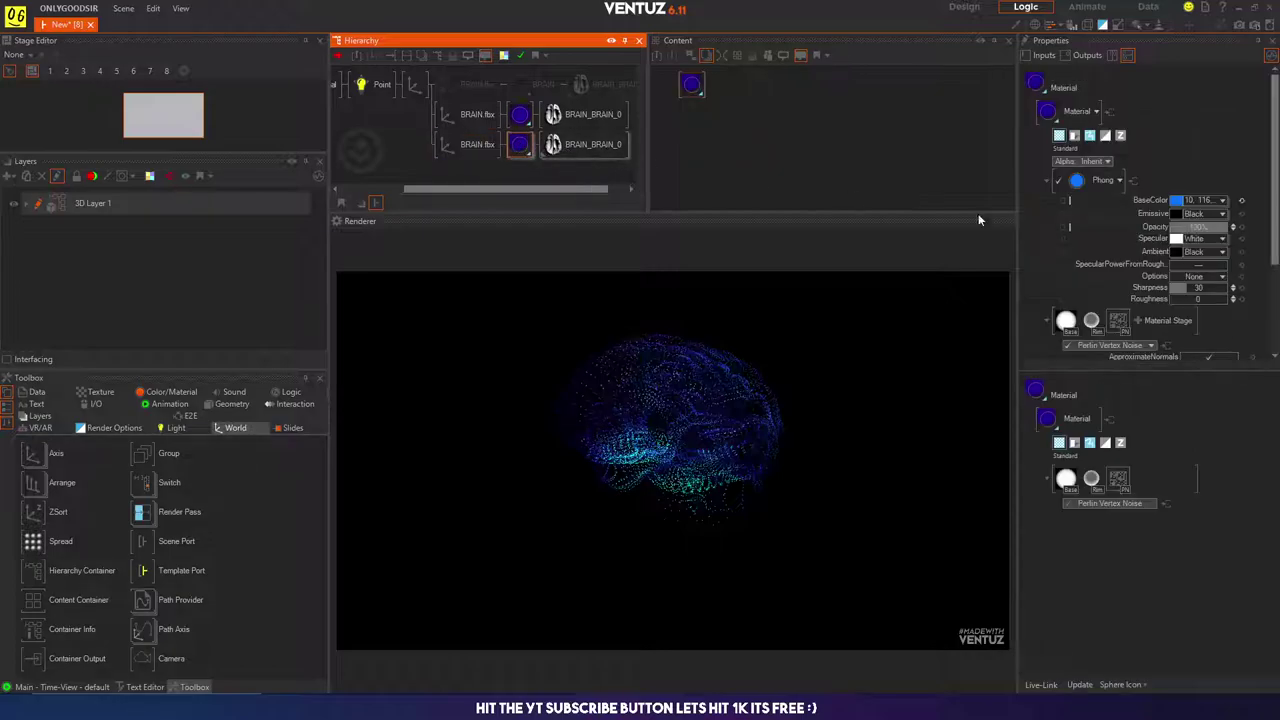
pyautogui.scroll(-1, 1160, 250)
pyautogui.click(1120, 243)
pyautogui.scroll(-1, 1125, 250)
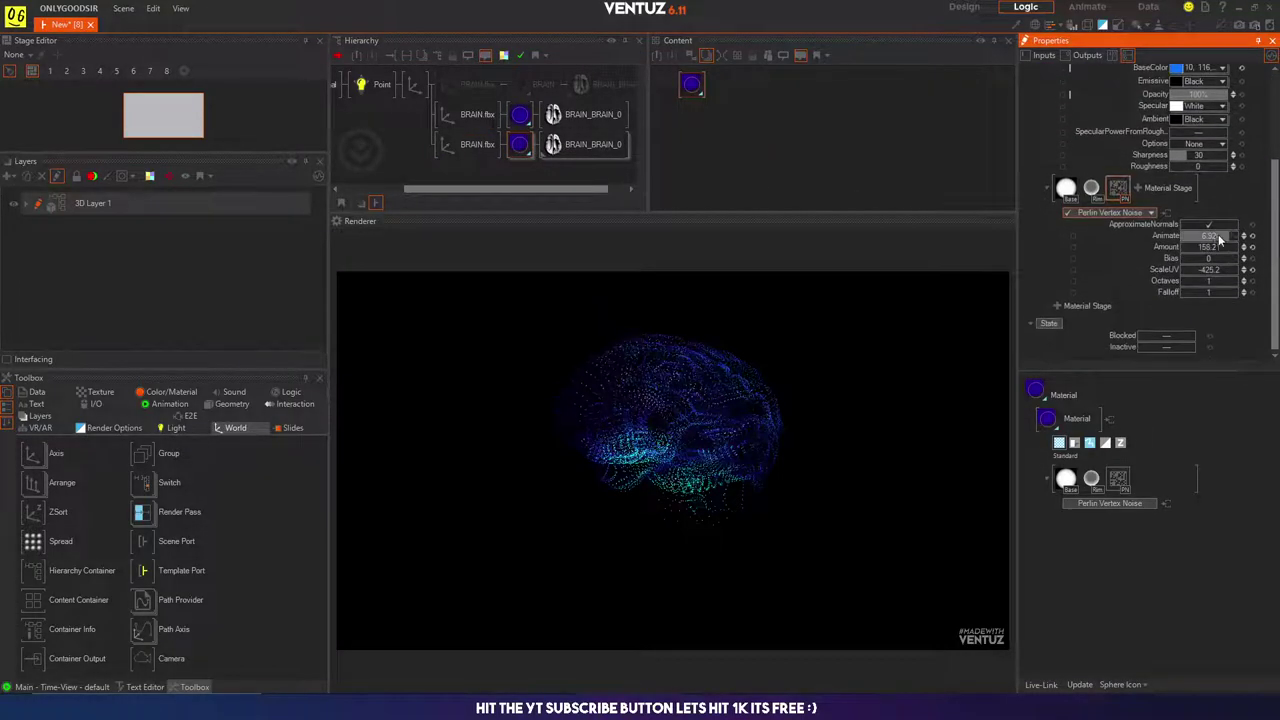
pyautogui.moveTo(1205, 274); pyautogui.dragTo(1209, 252)
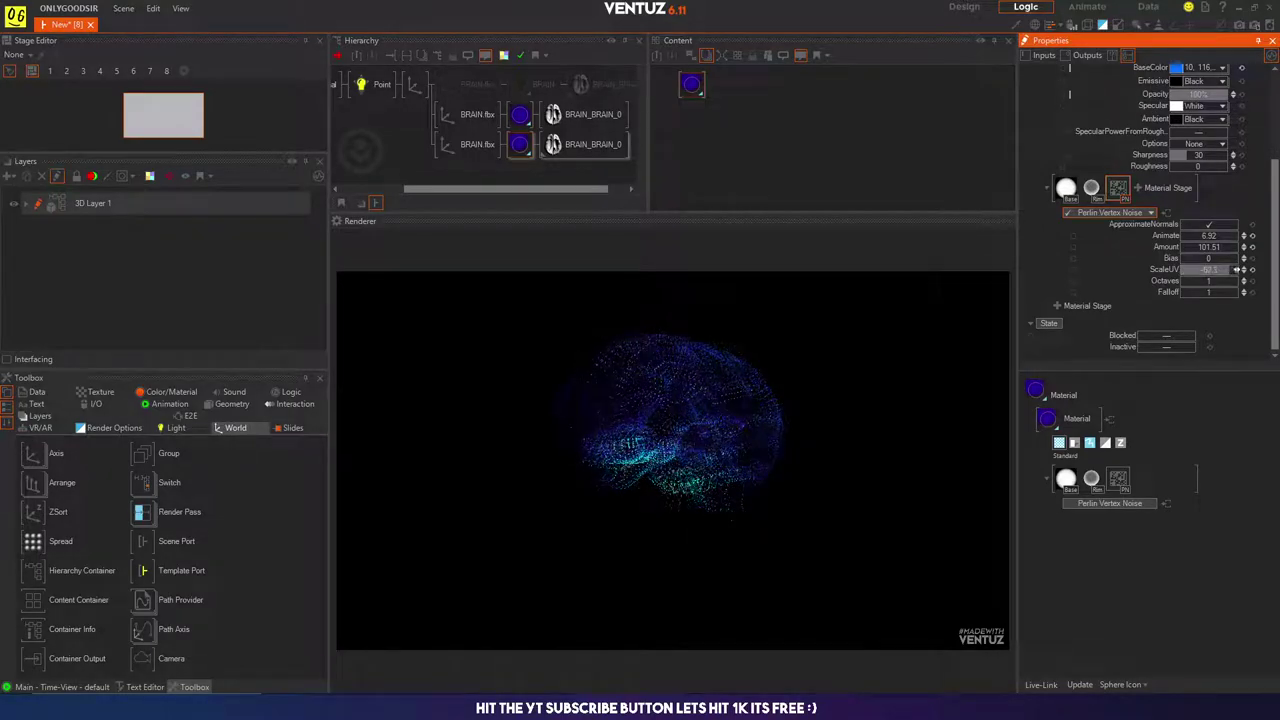
pyautogui.moveTo(1234, 270); pyautogui.dragTo(1217, 271)
# Step: Lower the Phong Opacity of the lower, noise-distorted brain's material to 25.2%
pyautogui.moveTo(1182, 186); pyautogui.dragTo(1179, 231, button='middle')
pyautogui.scroll(3, 1180, 232)
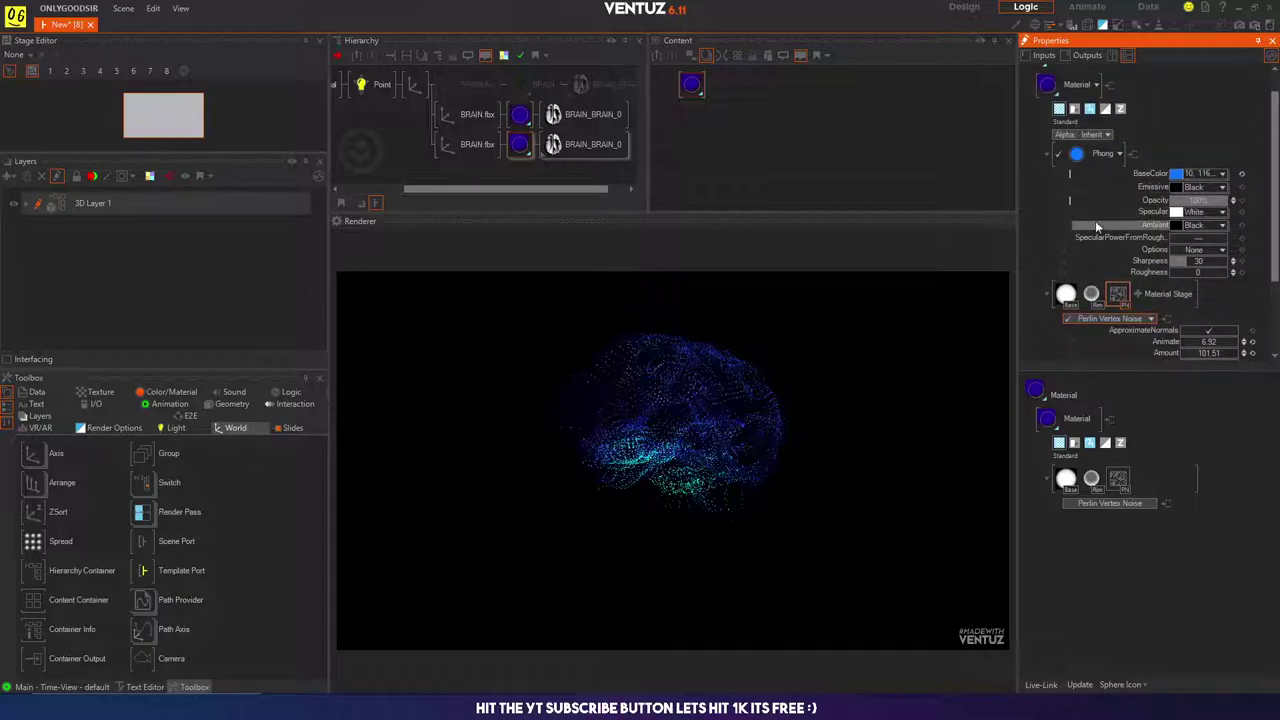
pyautogui.moveTo(1214, 204); pyautogui.dragTo(1078, 196)
pyautogui.scroll(-3, 1115, 206)
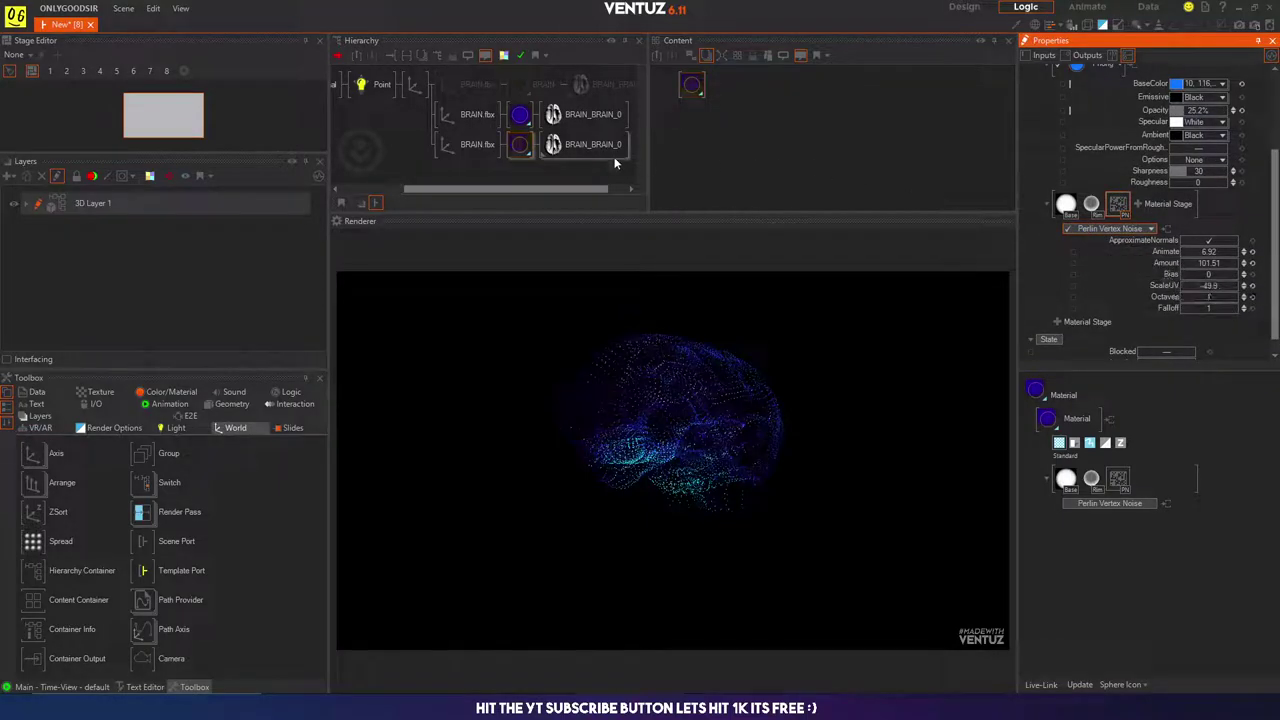
# Step: Rename the lower BRAIN.fbx axis to MOVING and raise its overall ScalingFactor to 0.027
pyautogui.click(463, 146)
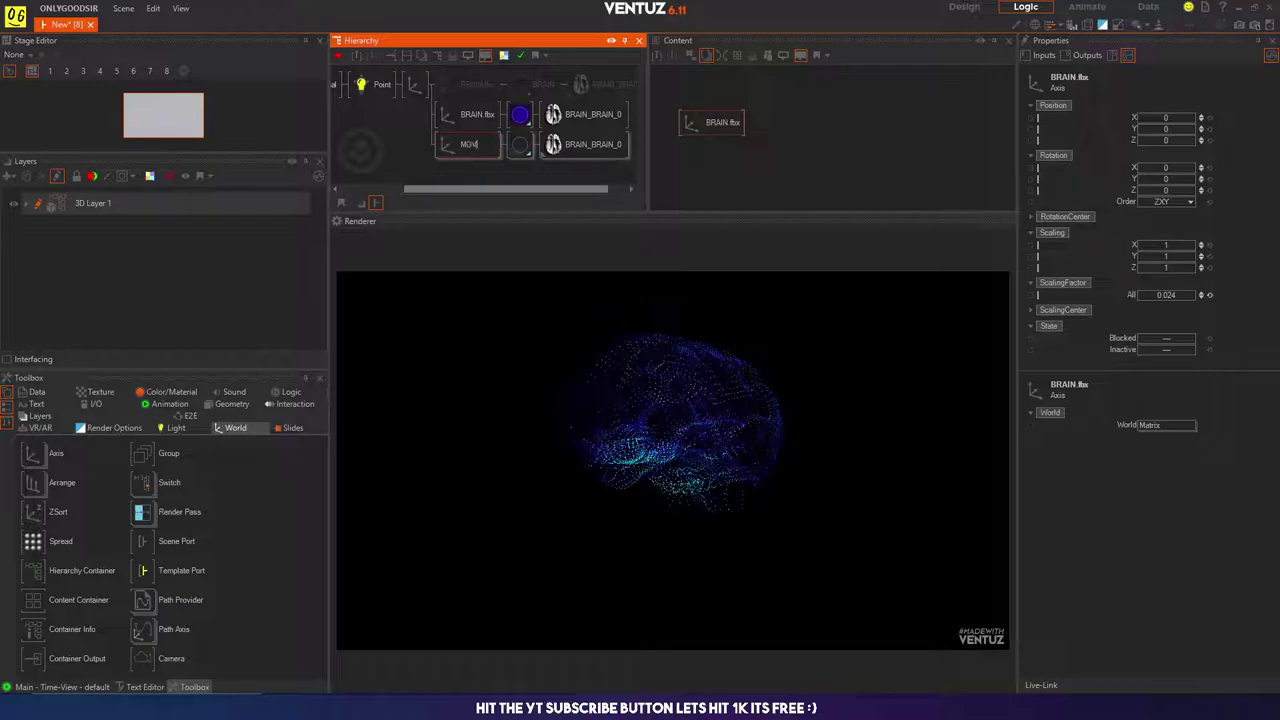
pyautogui.click(470, 145)
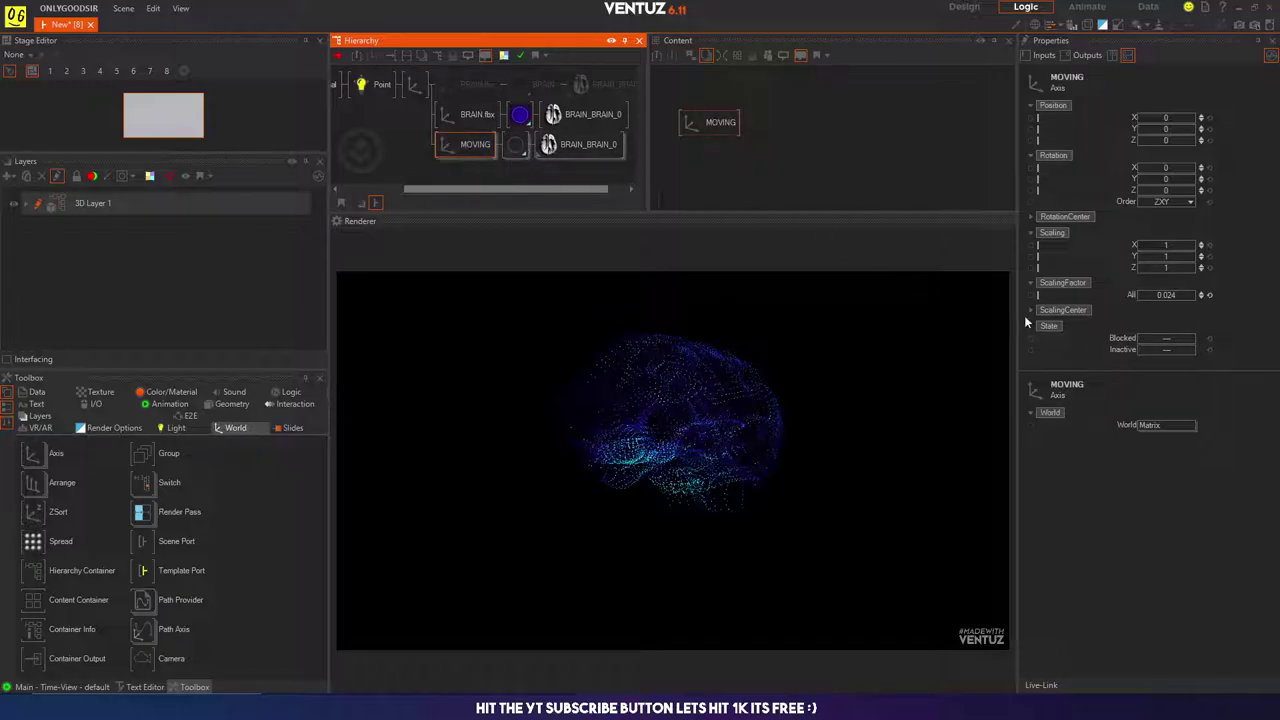
pyautogui.click(515, 145)
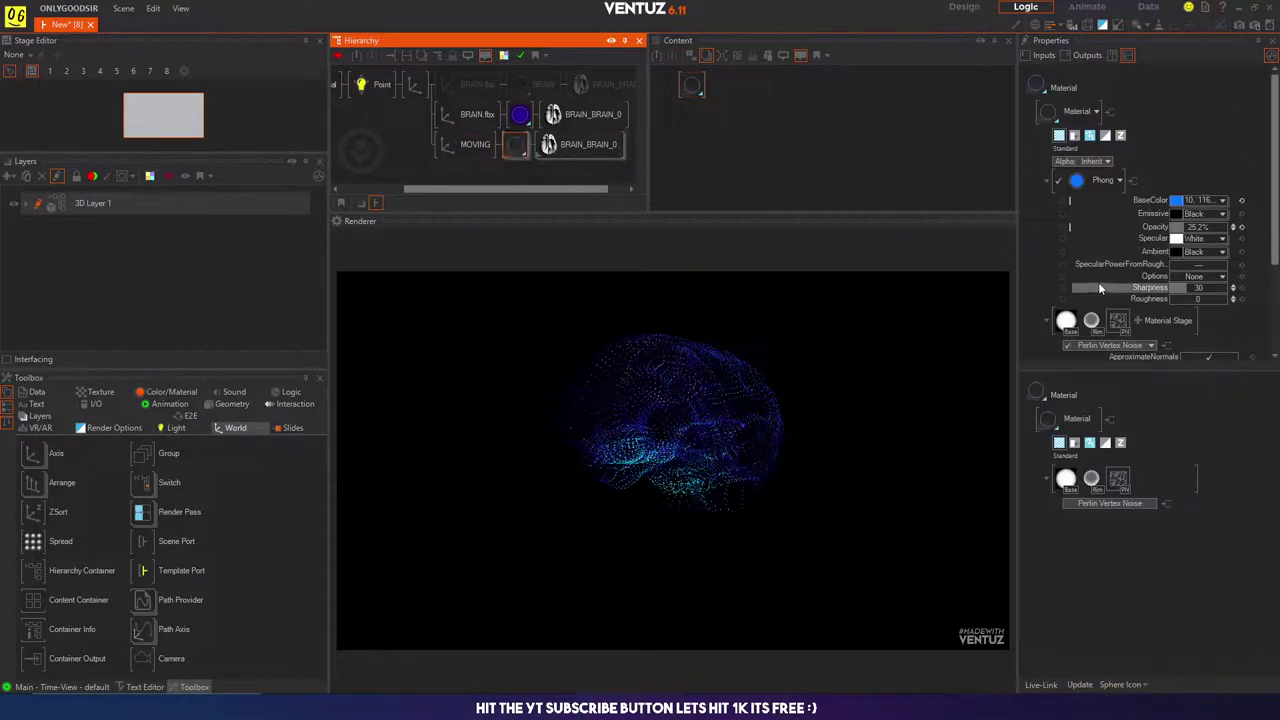
pyautogui.click(452, 149)
pyautogui.click(1161, 294)
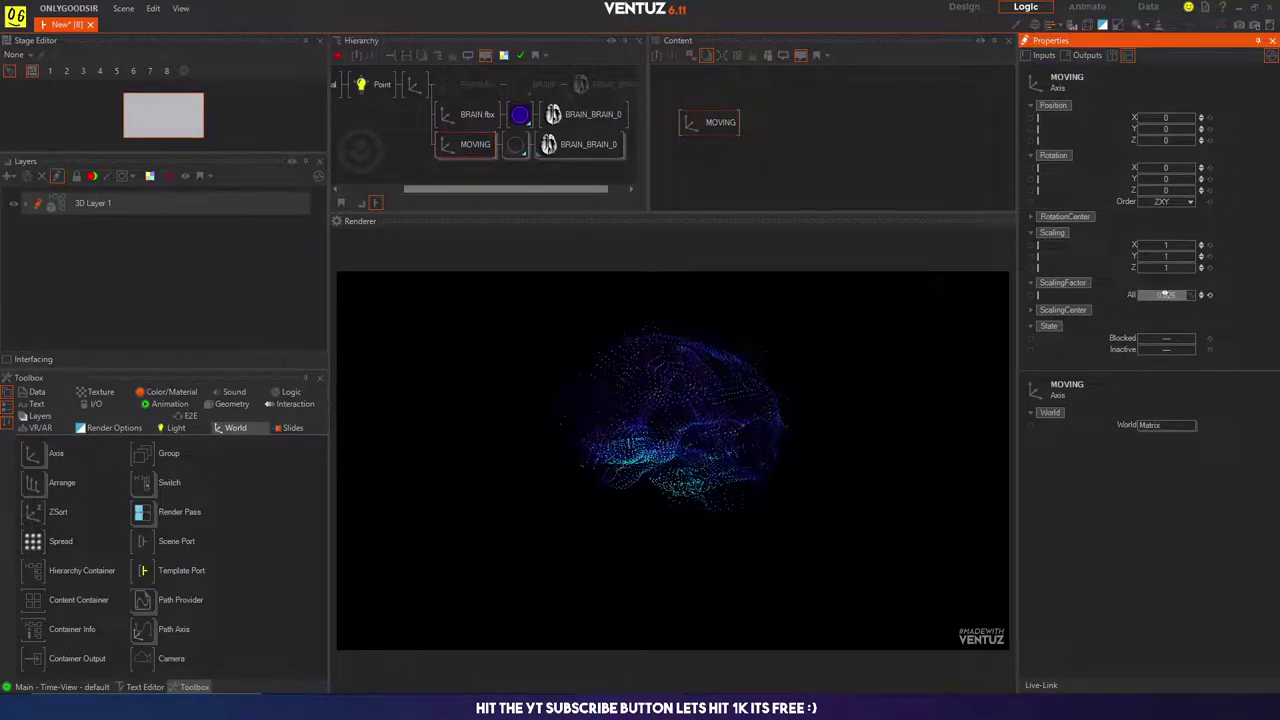
pyautogui.moveTo(1165, 293); pyautogui.dragTo(1166, 294)
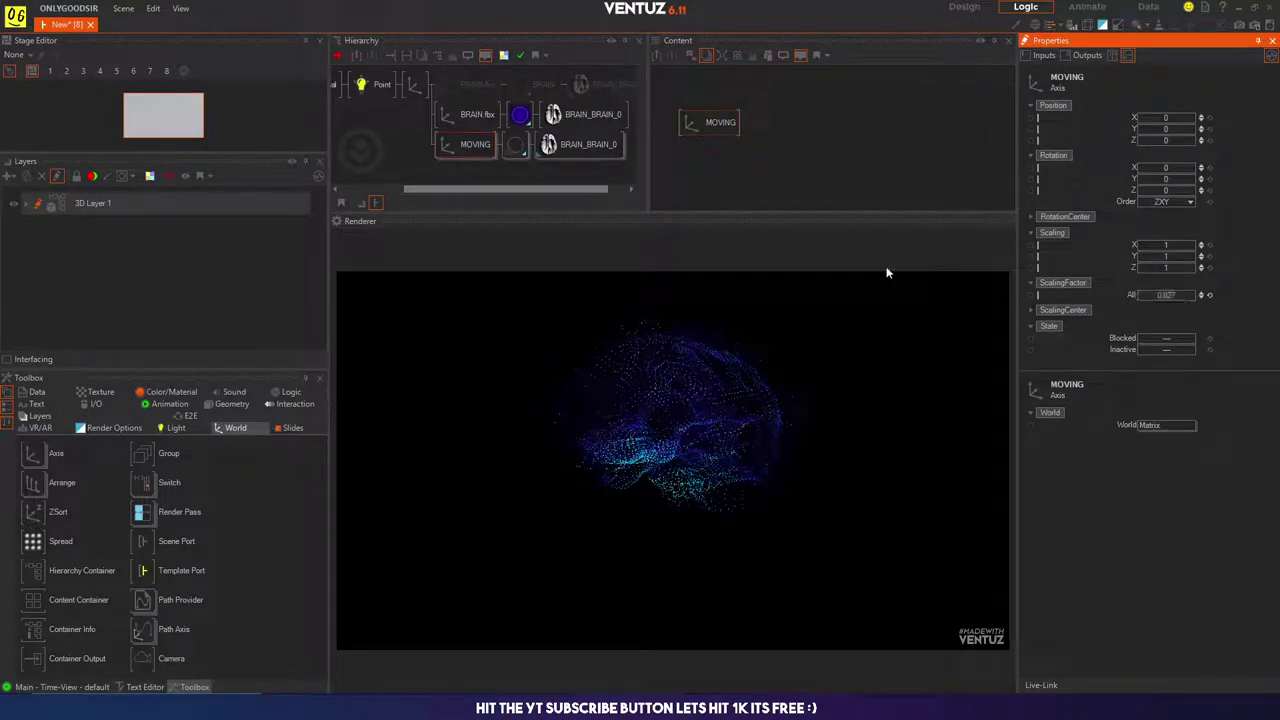
# Step: Lighten the Phong BaseColor of the MOVING brain's material to pale blue and lower its Opacity to 1.4%
pyautogui.click(515, 144)
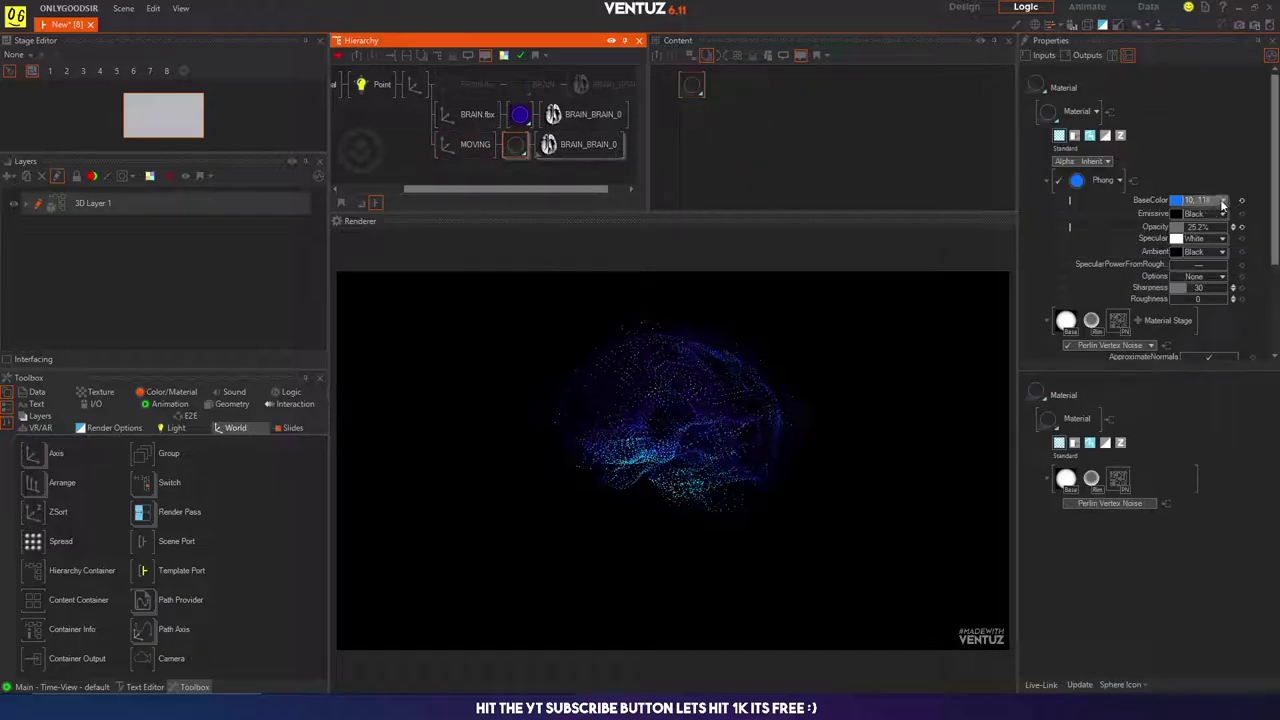
pyautogui.click(1222, 200)
pyautogui.moveTo(1222, 219); pyautogui.dragTo(1230, 229)
pyautogui.moveTo(1229, 222); pyautogui.dragTo(1229, 227)
pyautogui.click(392, 152)
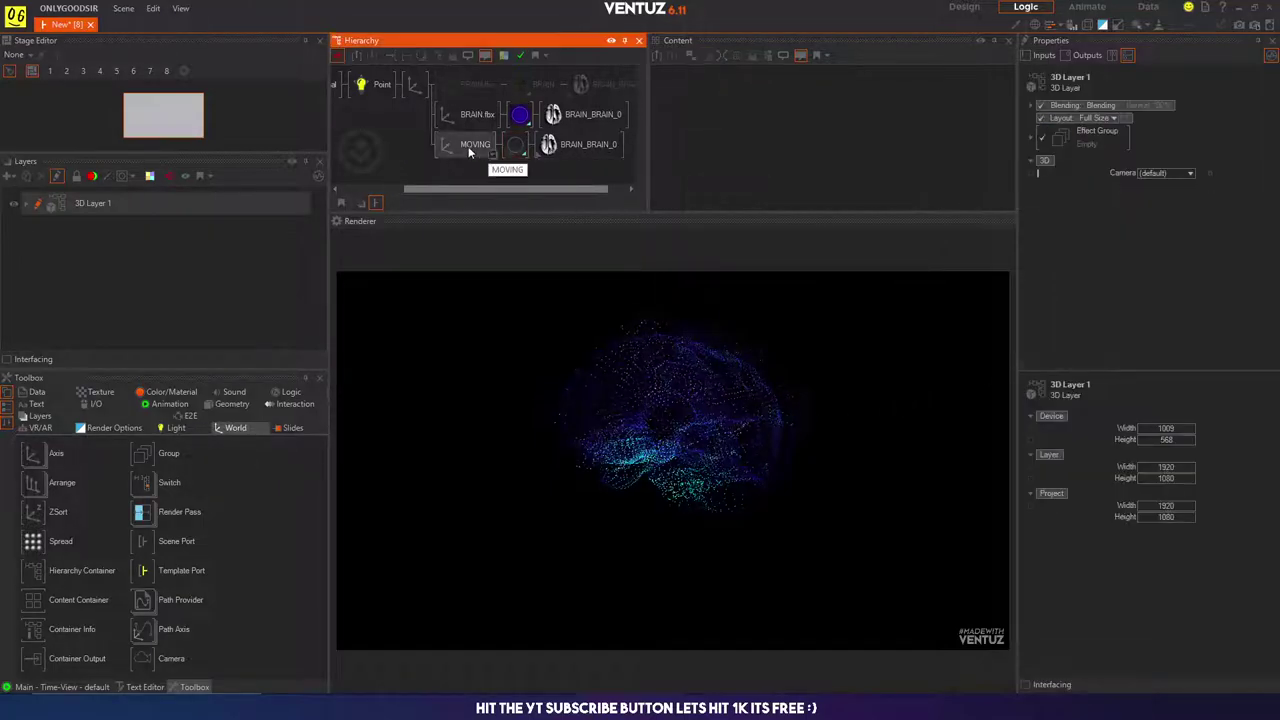
pyautogui.click(515, 144)
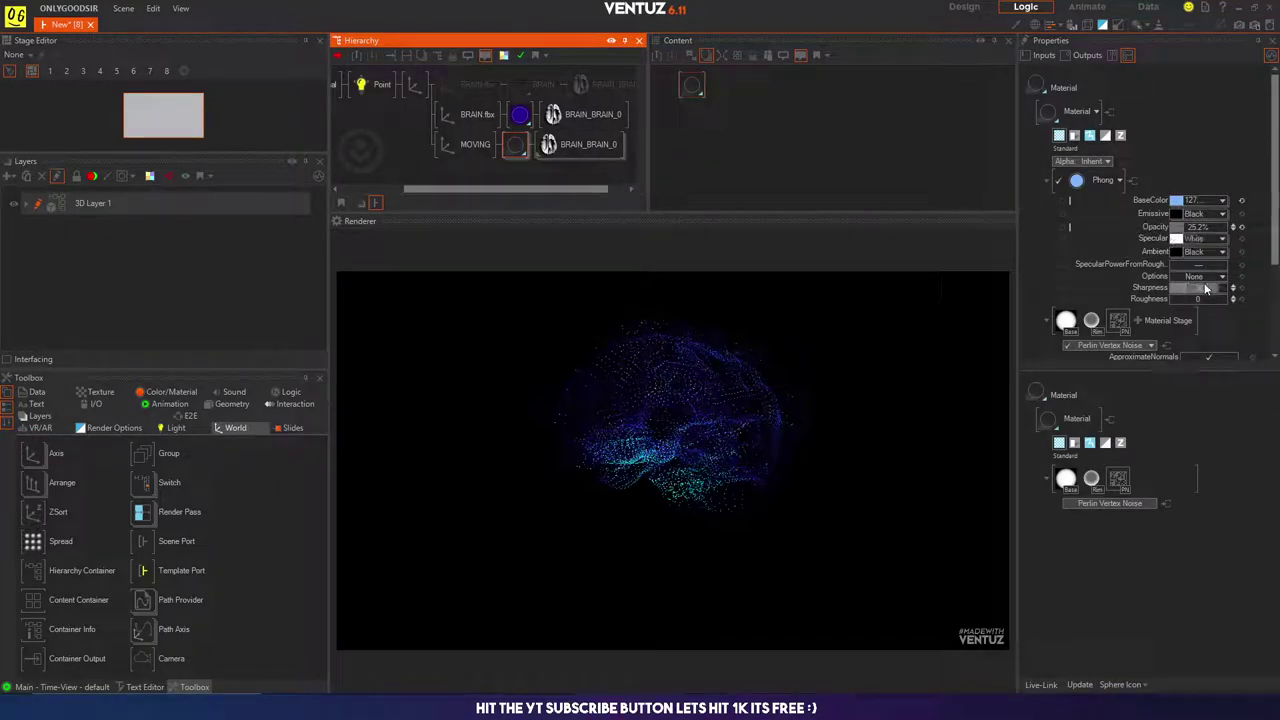
pyautogui.moveTo(1196, 228)
pyautogui.mouseDown()
pyautogui.moveTo(1169, 228)
pyautogui.moveTo(1209, 225)
pyautogui.moveTo(1198, 225)
pyautogui.mouseUp()
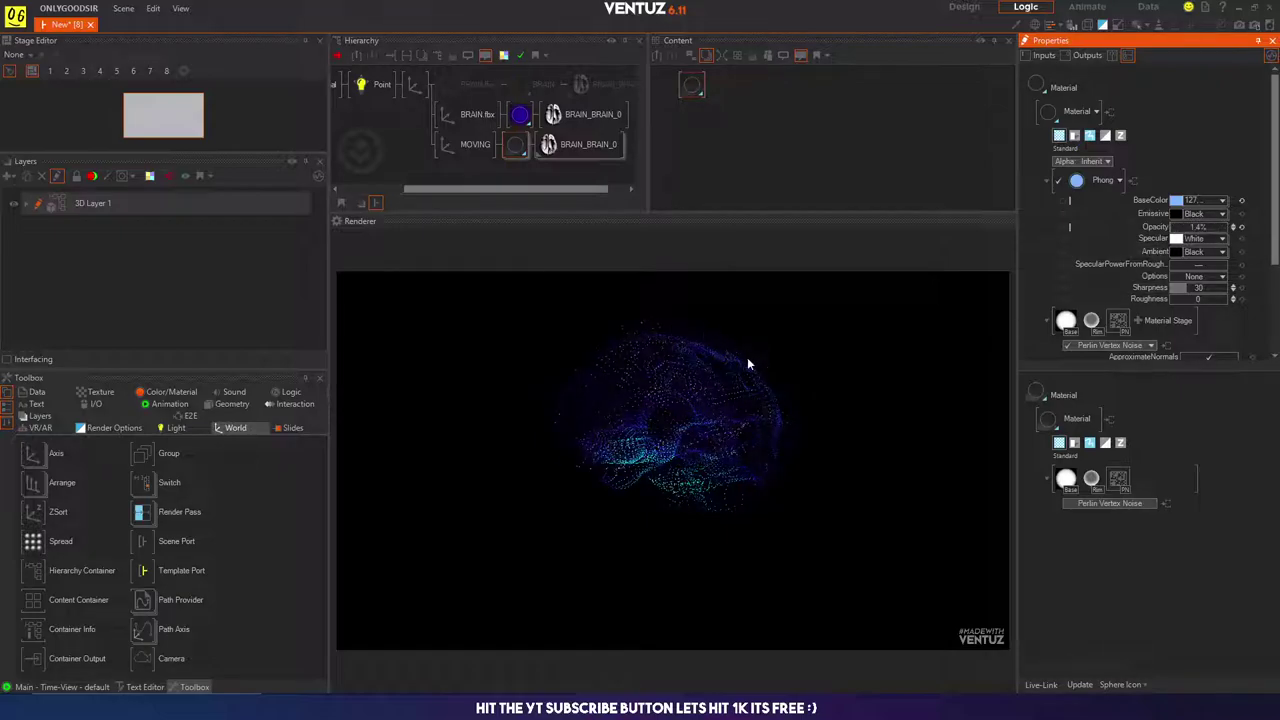
# Step: Rotate the shared parent axis of the brains to 47 degrees about Y
pyautogui.moveTo(394, 109); pyautogui.dragTo(416, 95)
pyautogui.click(432, 85)
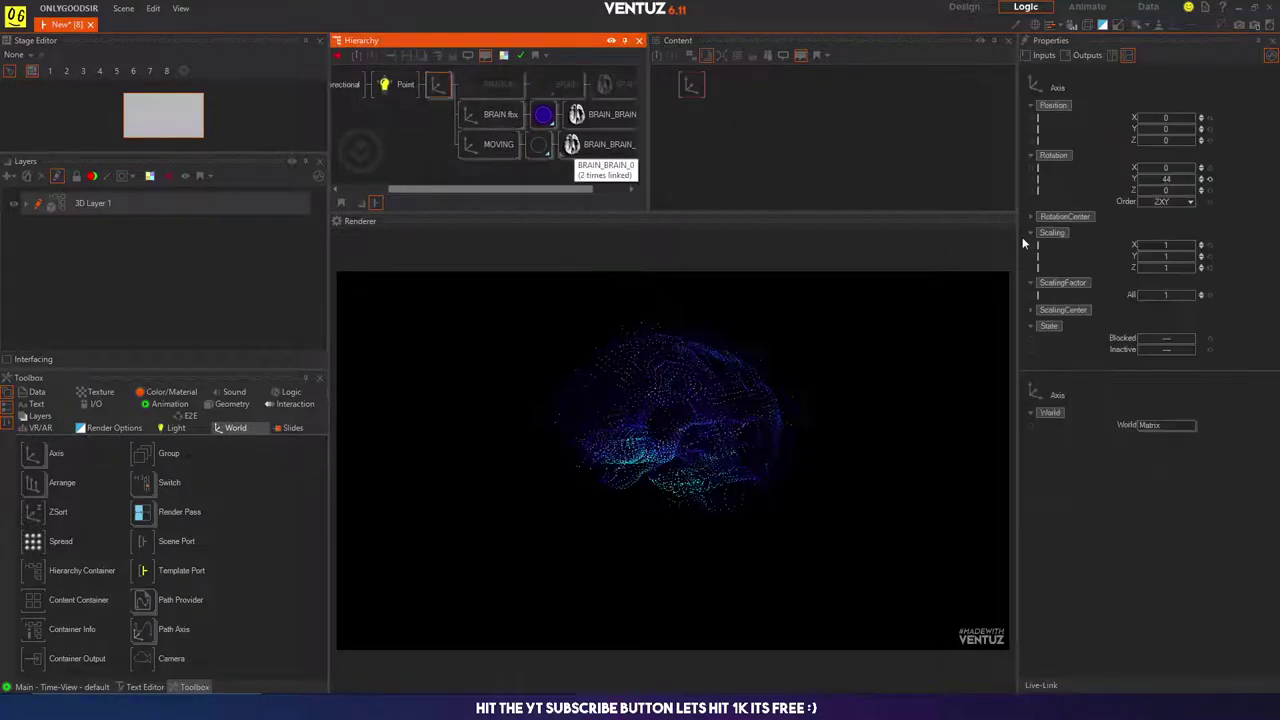
pyautogui.moveTo(1172, 179); pyautogui.dragTo(1138, 183)
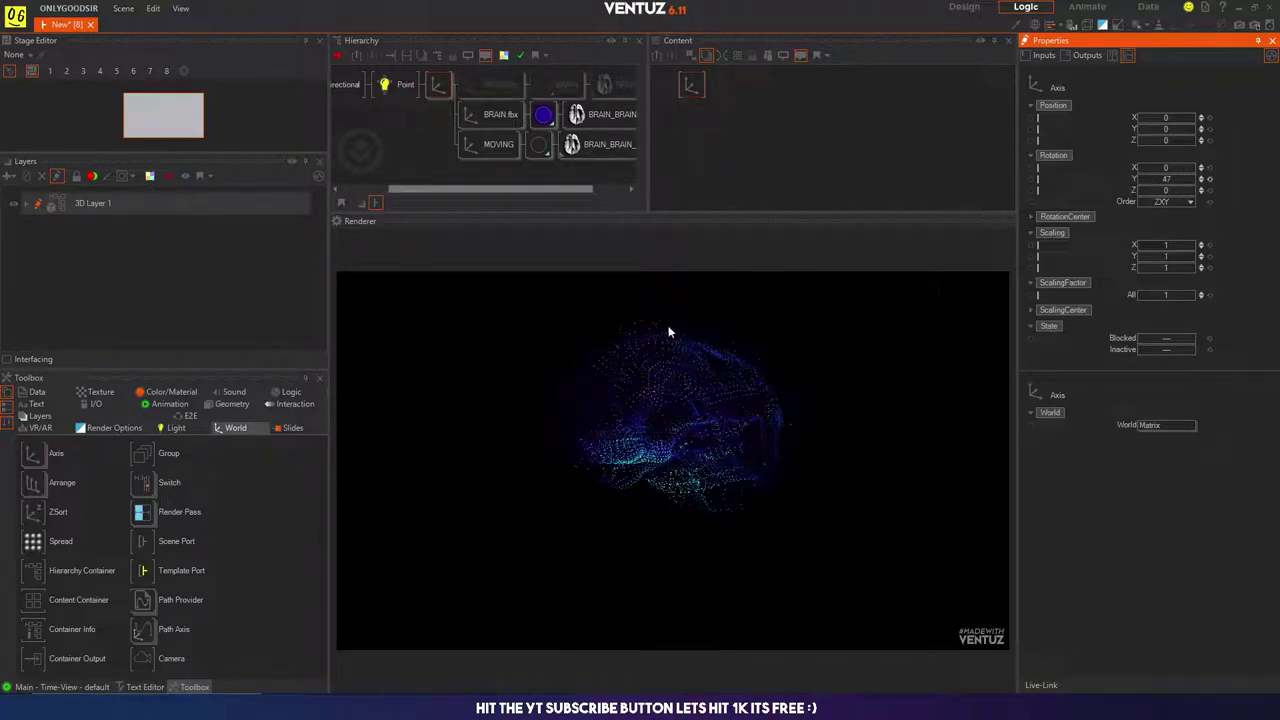
pyautogui.moveTo(527, 163); pyautogui.dragTo(494, 163, button='middle')
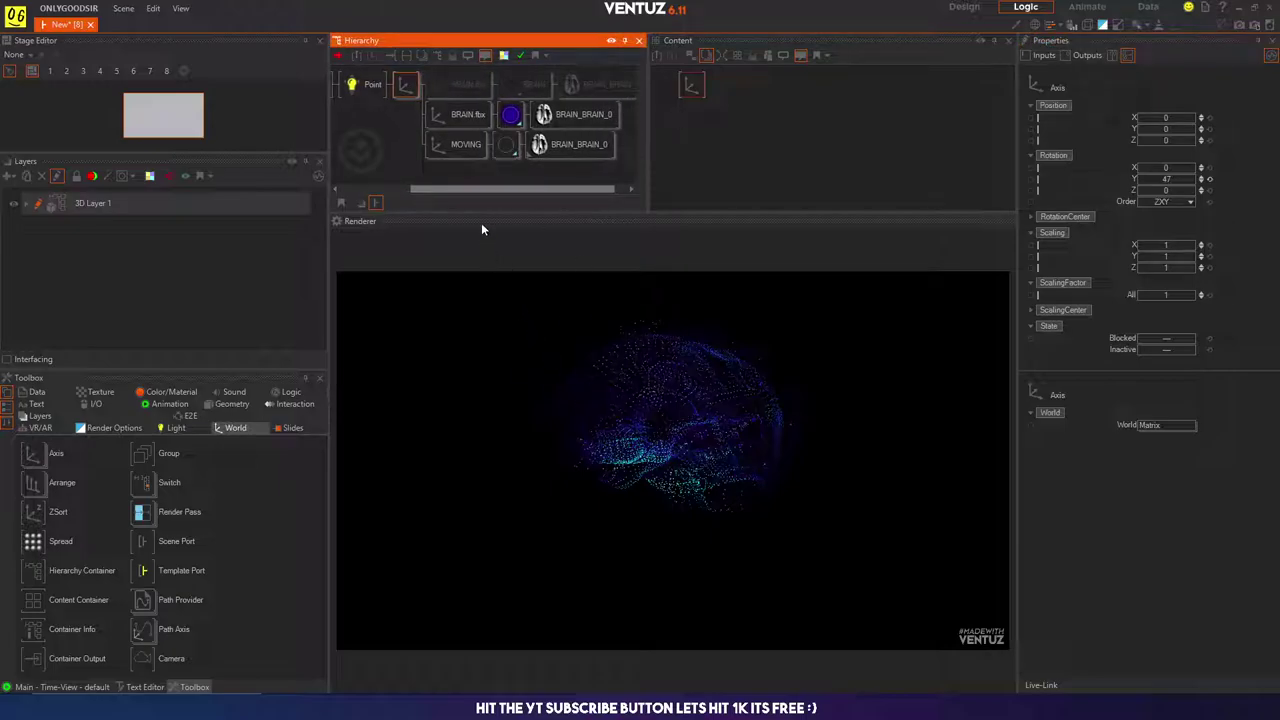
# Step: Animate the MOVING material's Perlin Vertex Noise by attaching a Linear 360 (Rotate CCW) mover to its Animate value
pyautogui.click(507, 145)
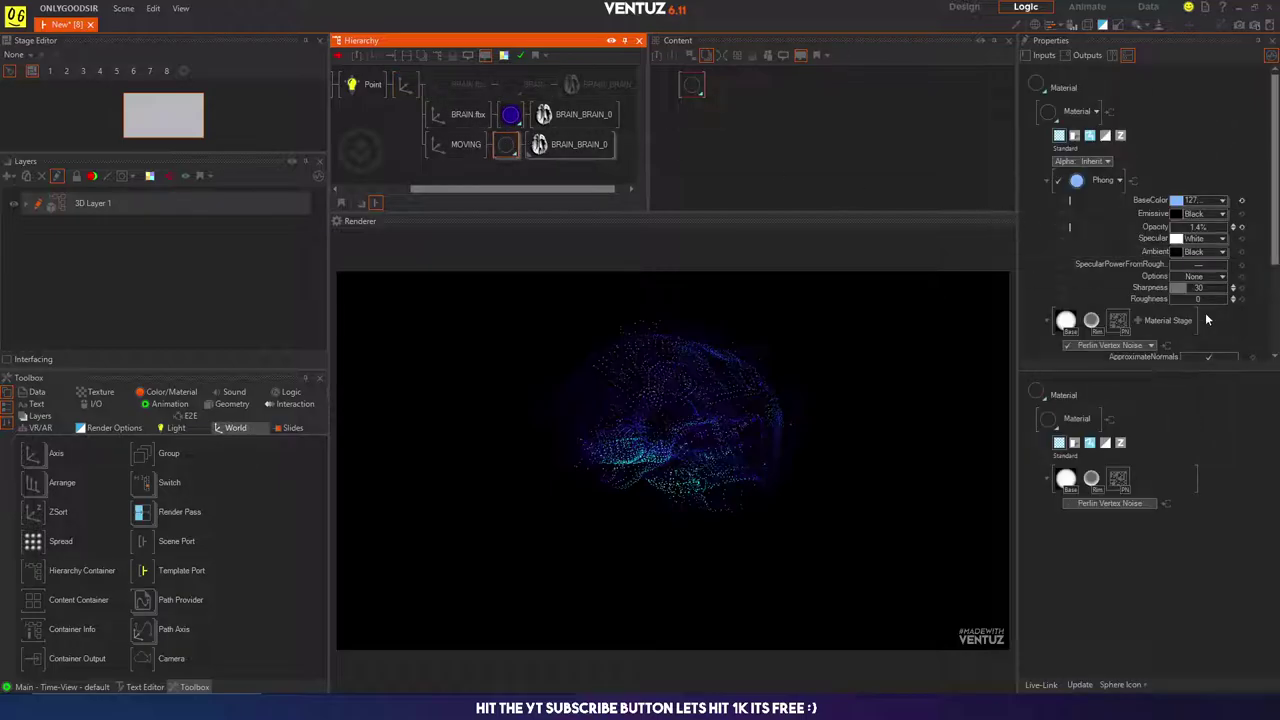
pyautogui.scroll(-3, 1205, 319)
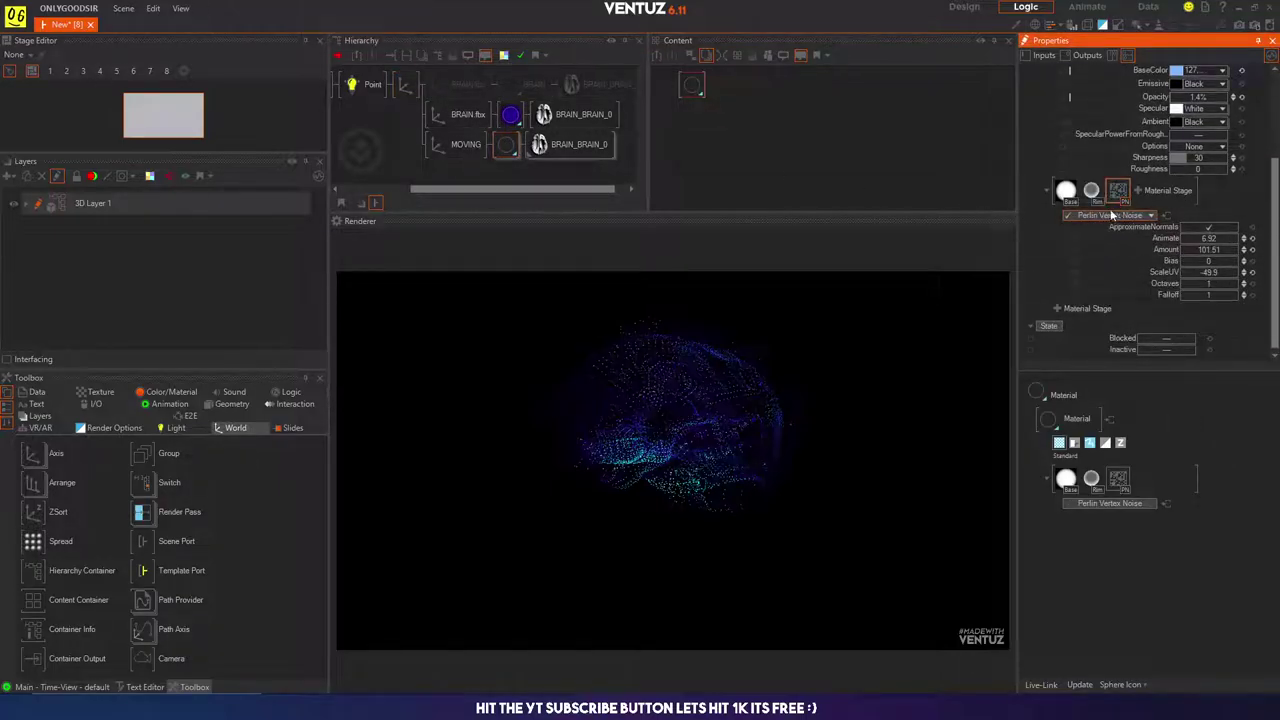
pyautogui.click(1215, 238)
pyautogui.moveTo(1236, 235); pyautogui.dragTo(1236, 233)
pyautogui.press('Return')
pyautogui.click(1234, 240)
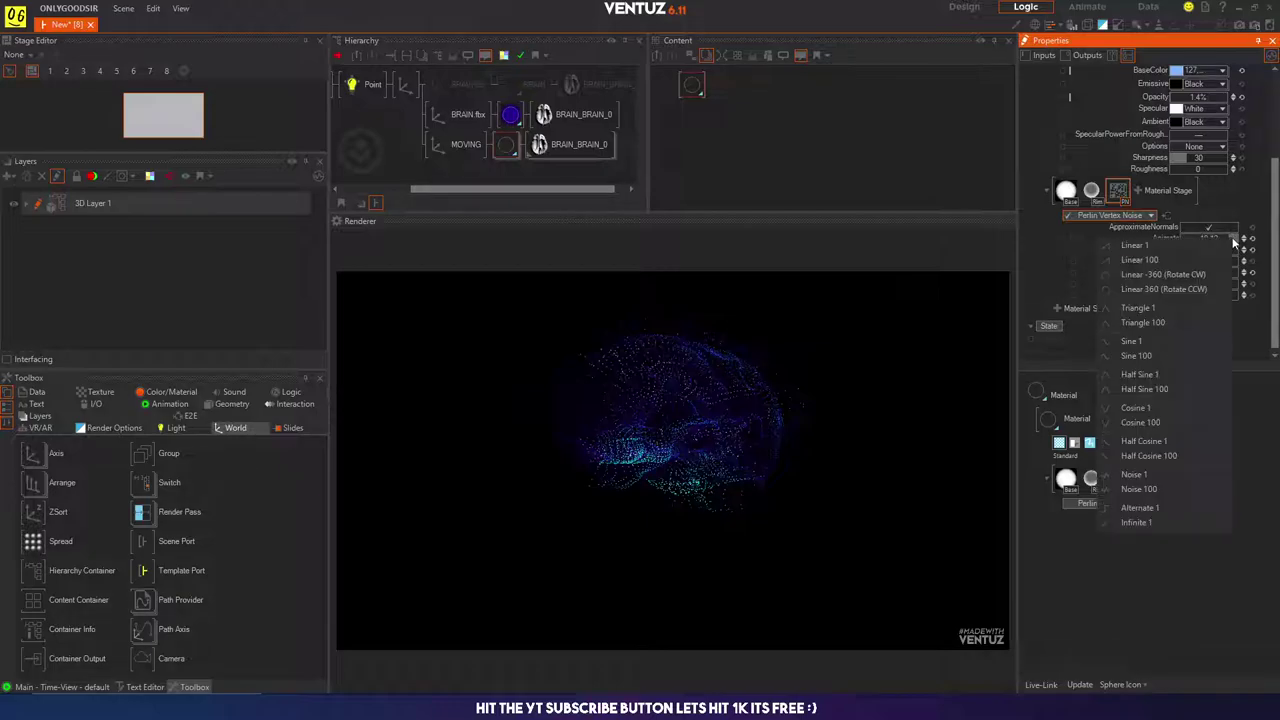
pyautogui.click(1158, 289)
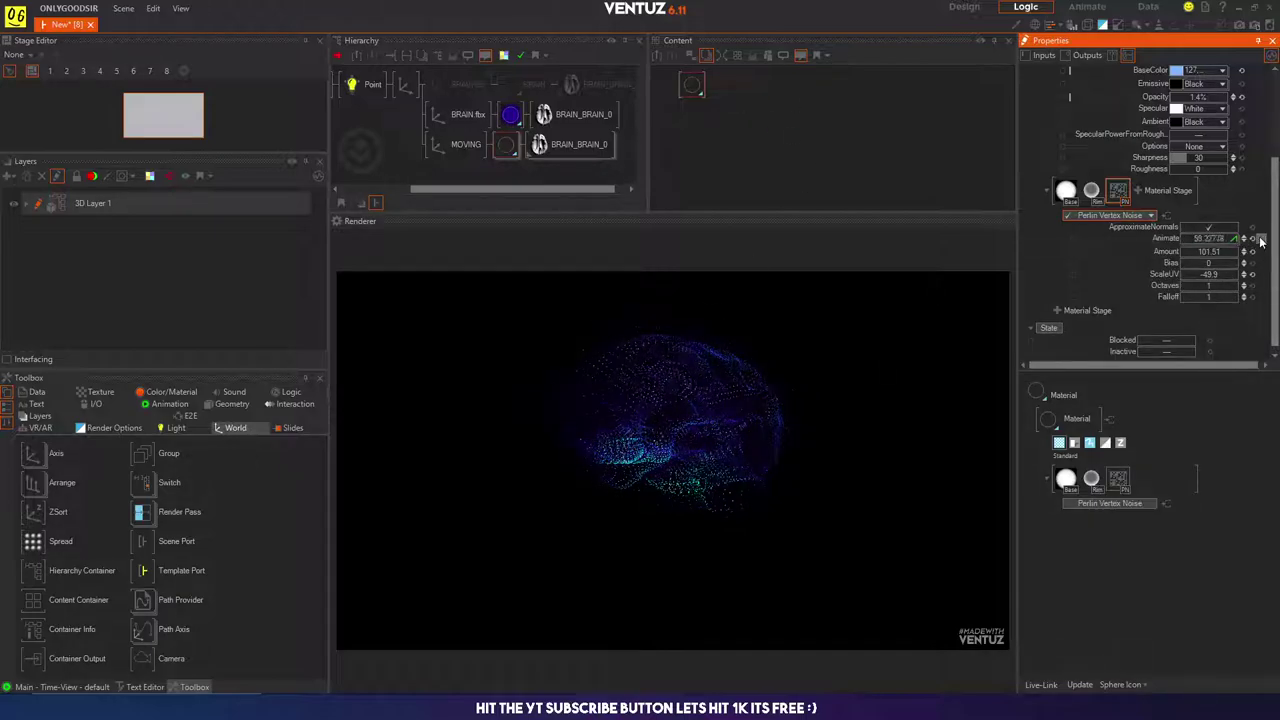
pyautogui.moveTo(691, 120); pyautogui.dragTo(775, 95)
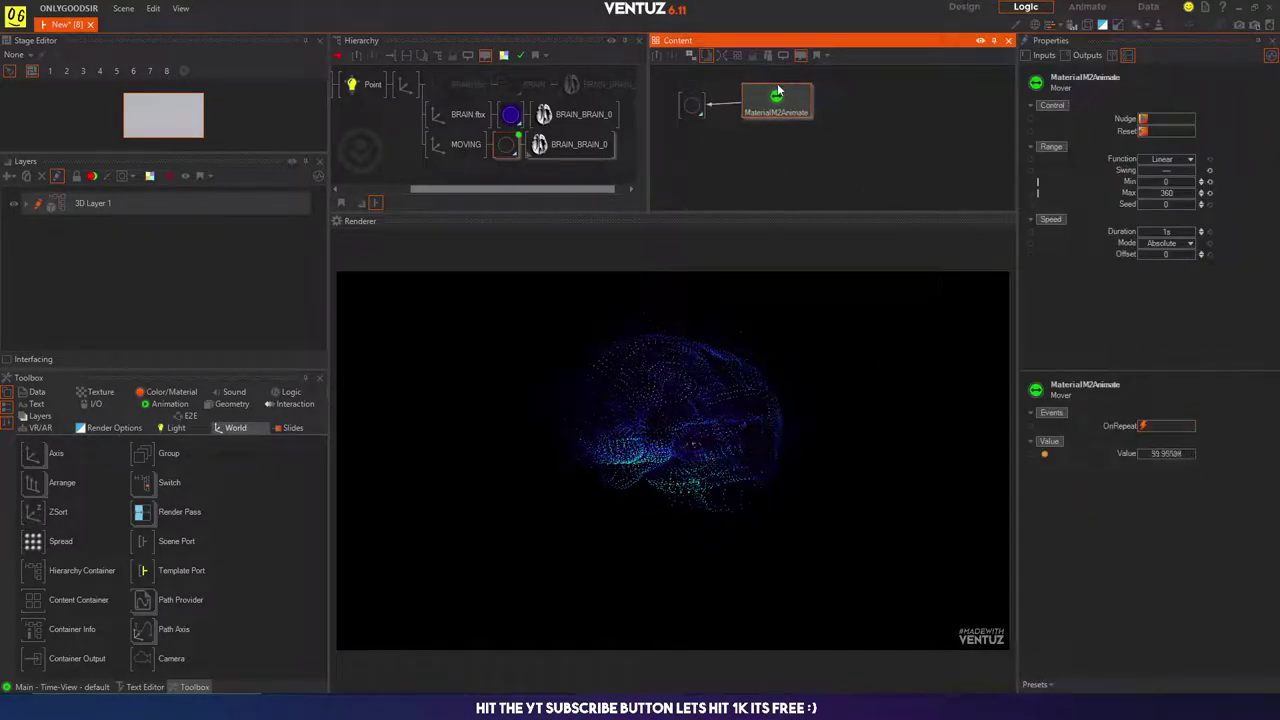
# Step: Try slowing the noise mover with Duration values of 30, 50, 120 and 240 seconds
pyautogui.click(1166, 231)
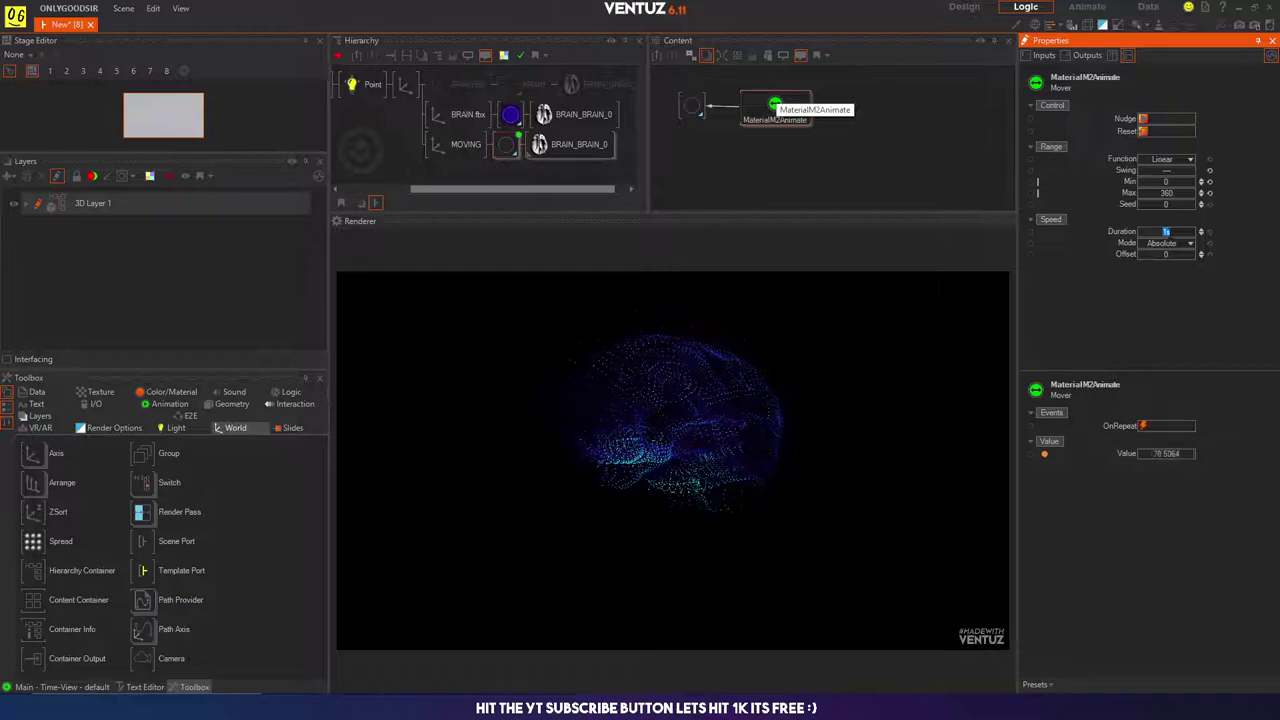
pyautogui.write('30')
pyautogui.press('Return')
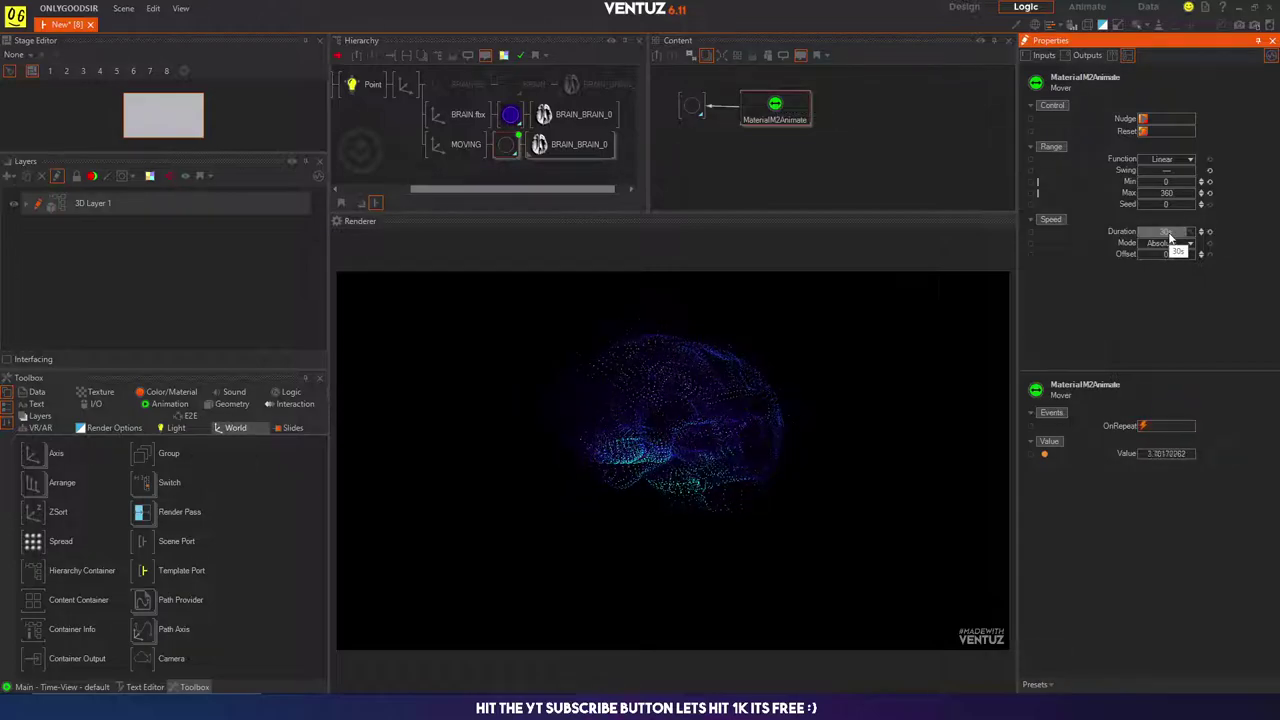
pyautogui.doubleClick(1168, 232)
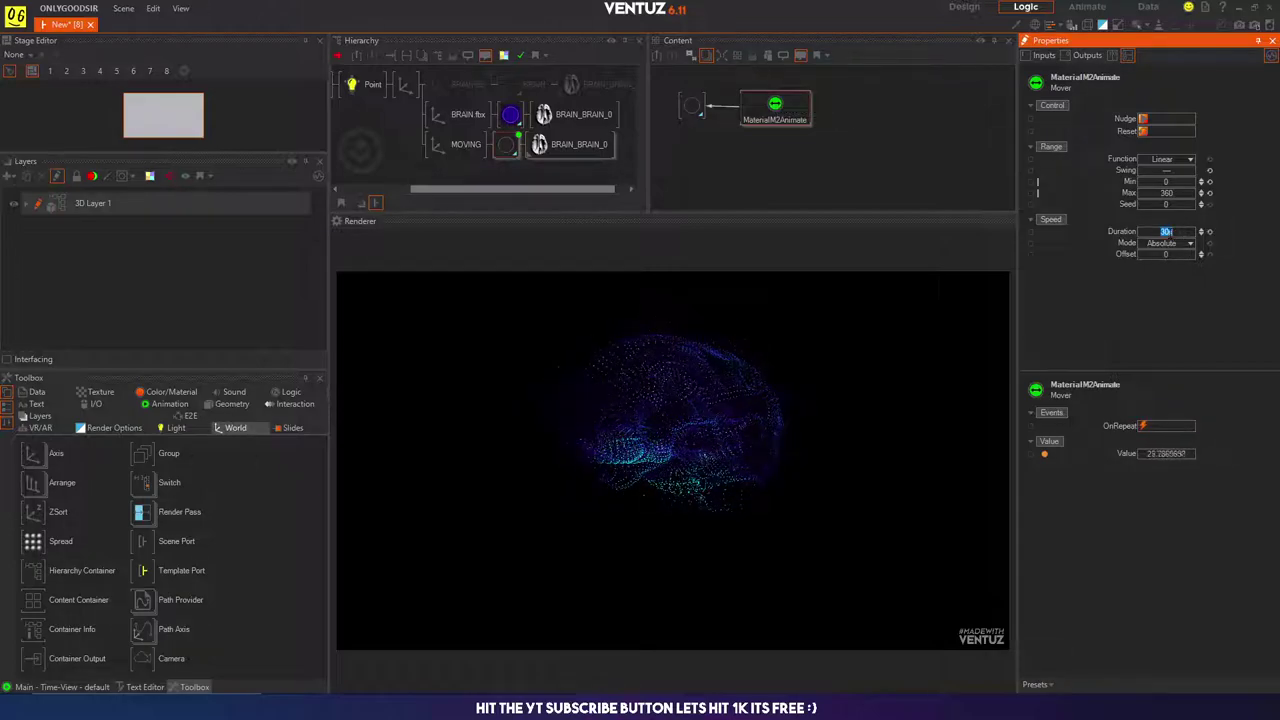
pyautogui.write('50')
pyautogui.press('Return')
pyautogui.doubleClick(1170, 234)
pyautogui.write('120')
pyautogui.press('Return')
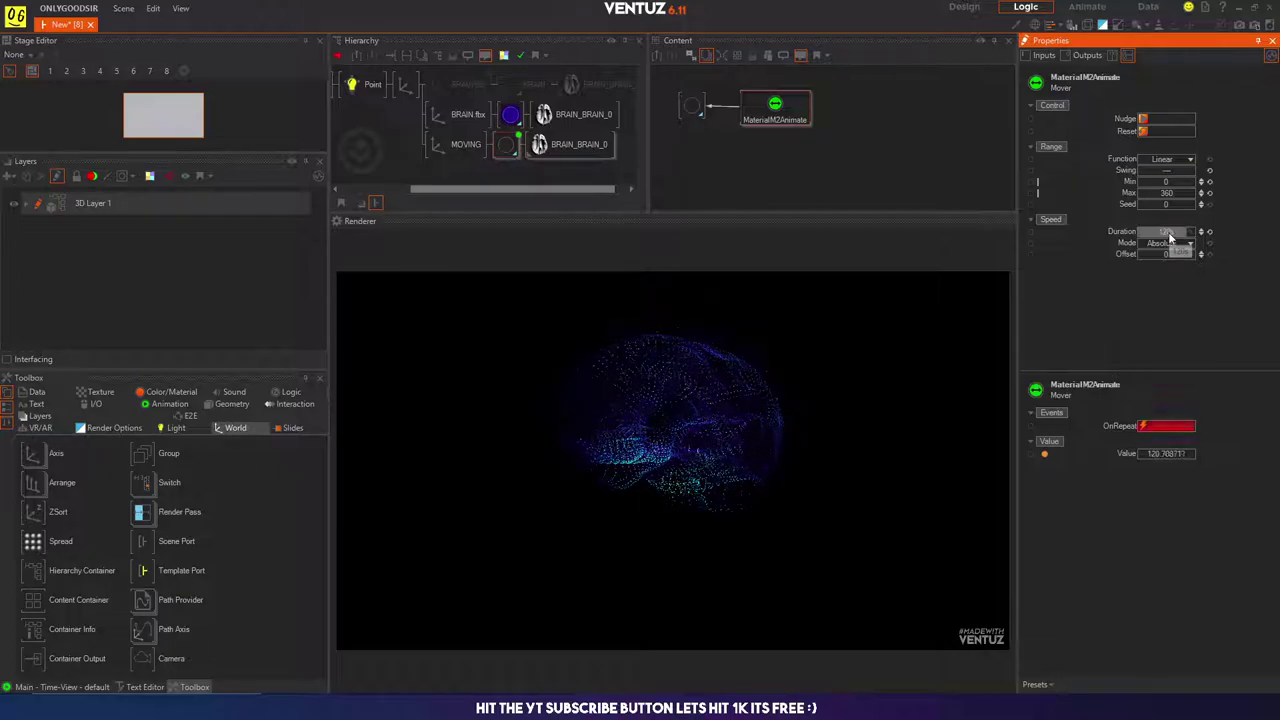
pyautogui.doubleClick(1170, 234)
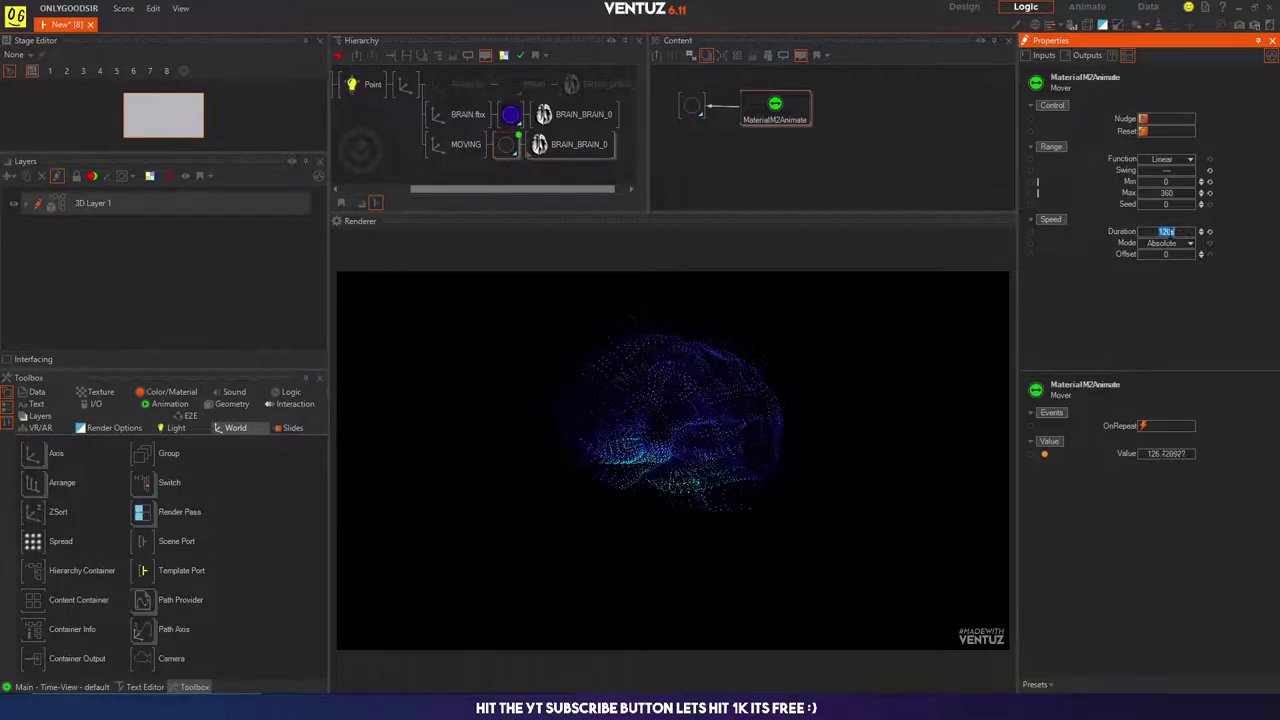
pyautogui.write('240')
pyautogui.press('Return')
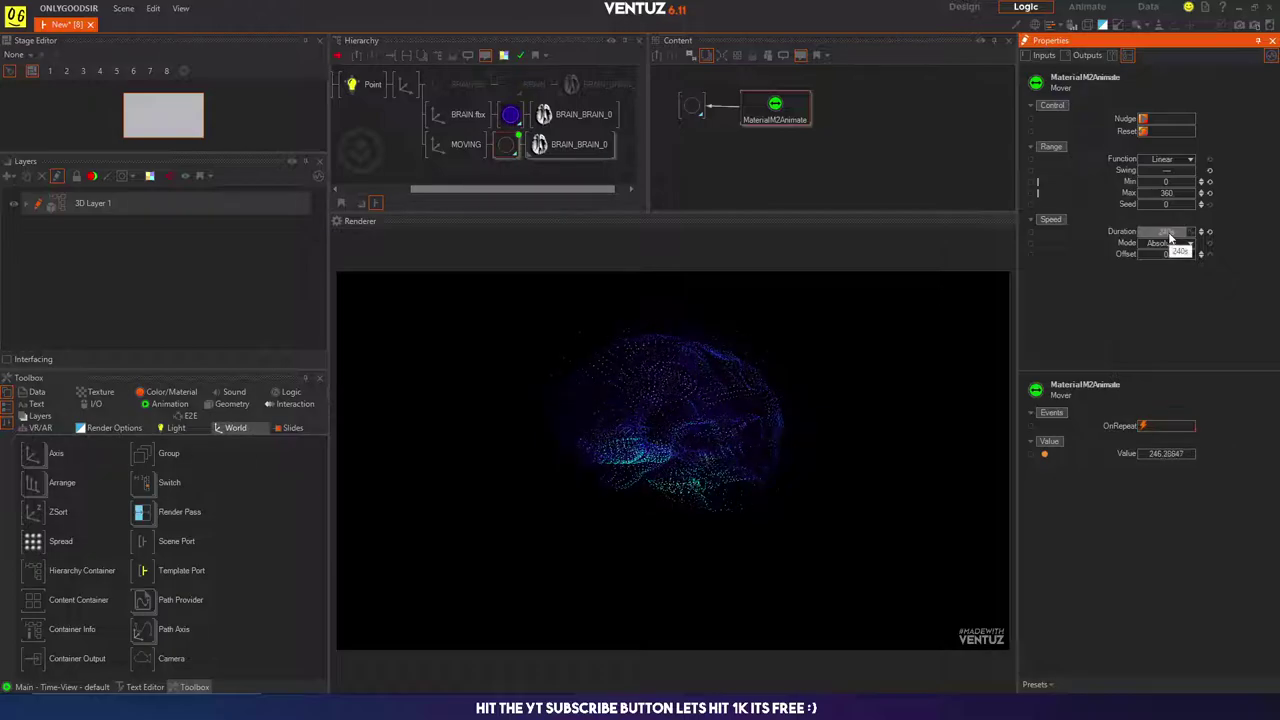
# Step: Try longer Duration values of 500, 600, 800 and 1200 seconds on the noise mover
pyautogui.doubleClick(1171, 233)
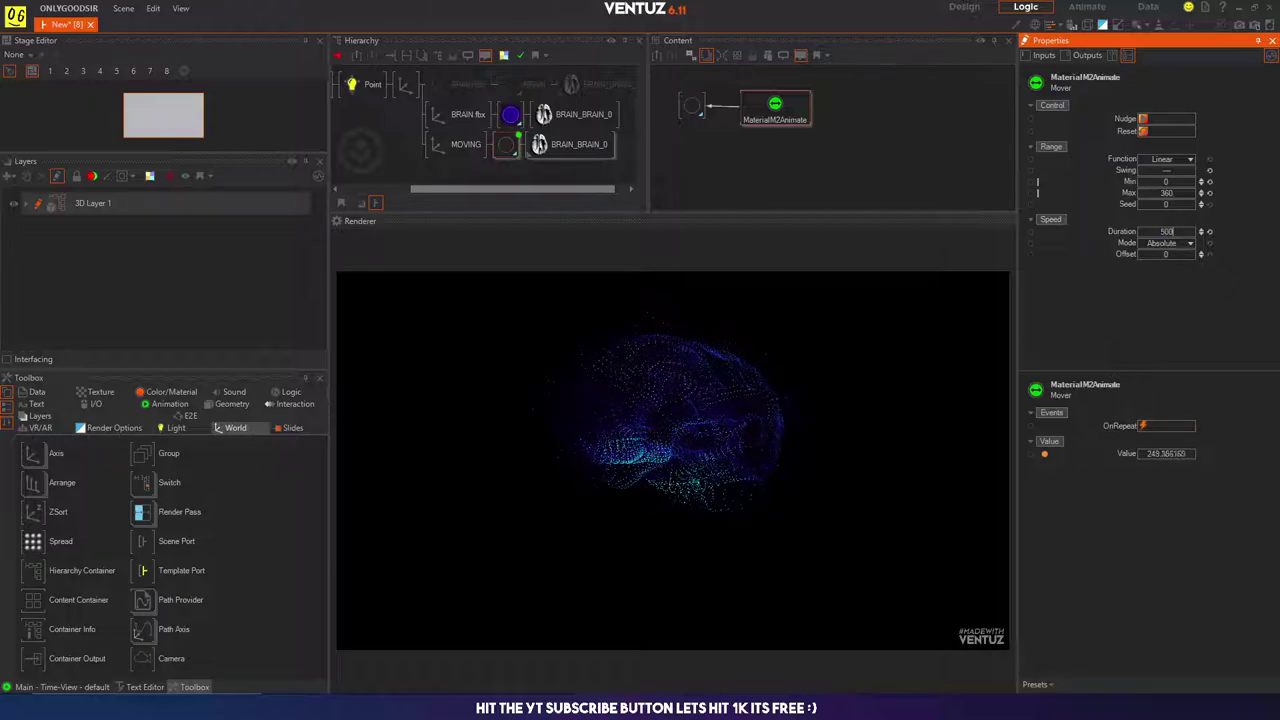
pyautogui.press('Return')
pyautogui.doubleClick(1170, 233)
pyautogui.write('60')
pyautogui.press('Return')
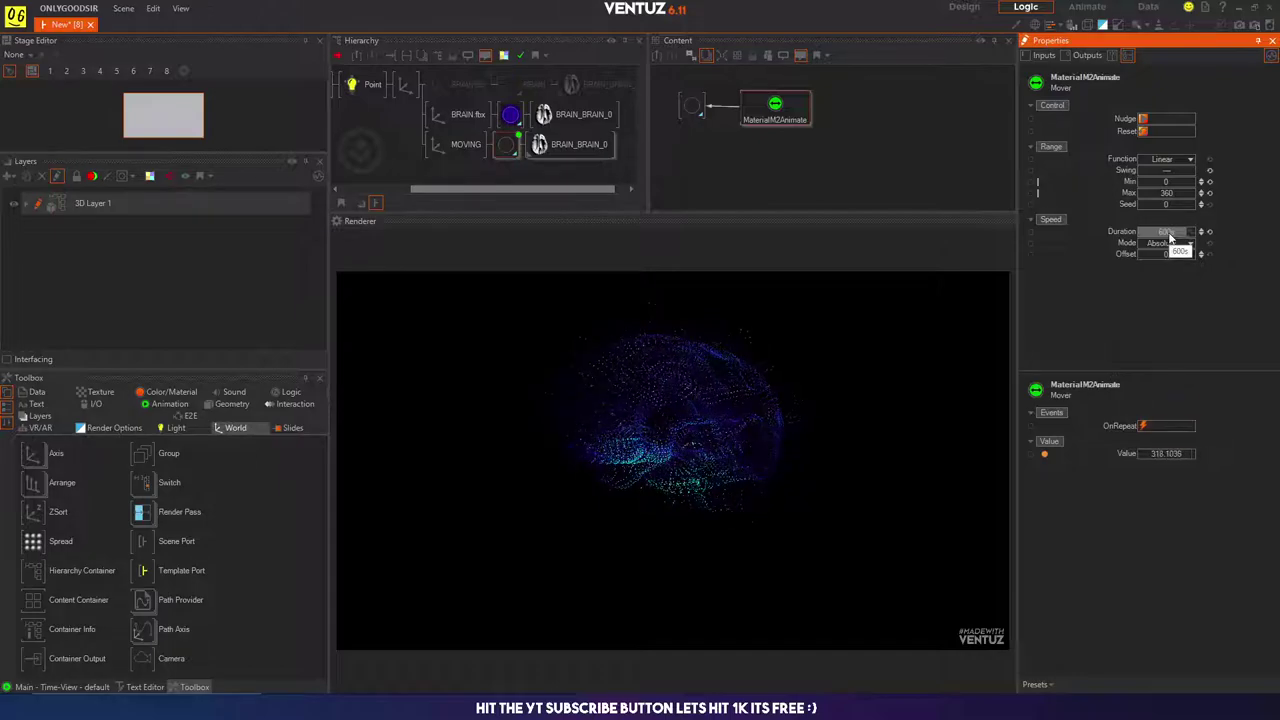
pyautogui.doubleClick(1170, 233)
pyautogui.write('800')
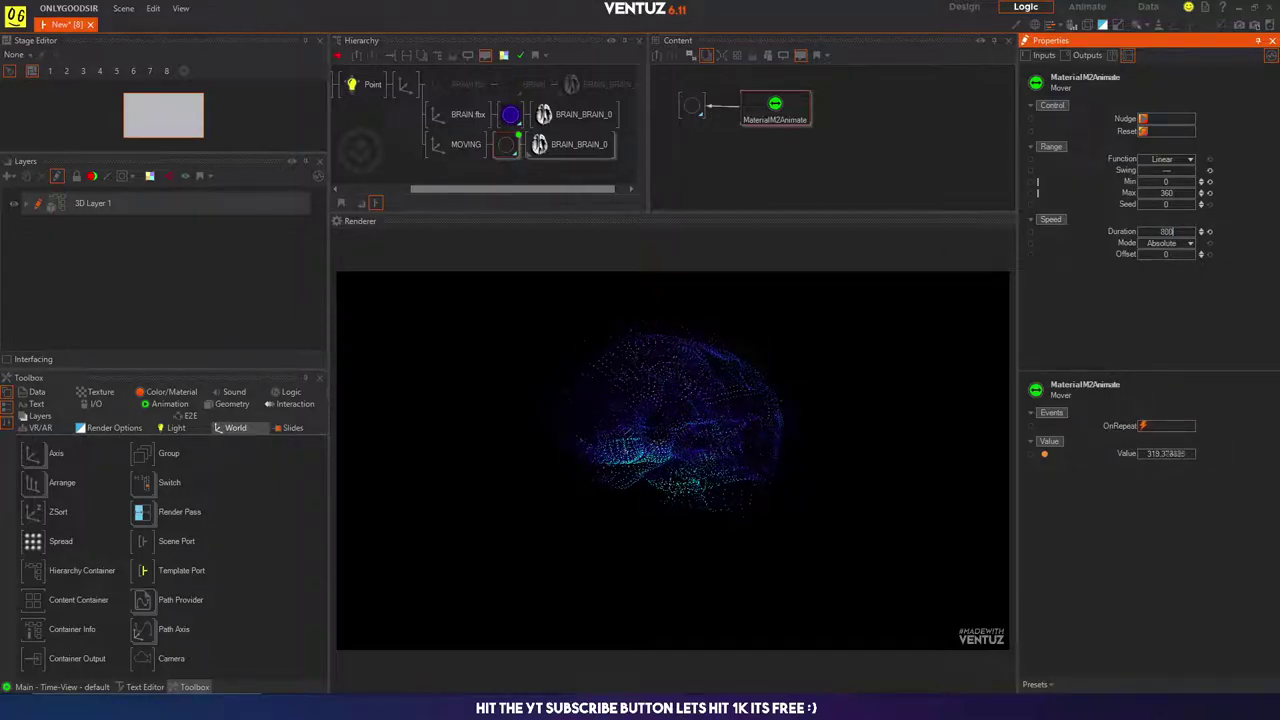
pyautogui.press('Return')
pyautogui.doubleClick(1168, 232)
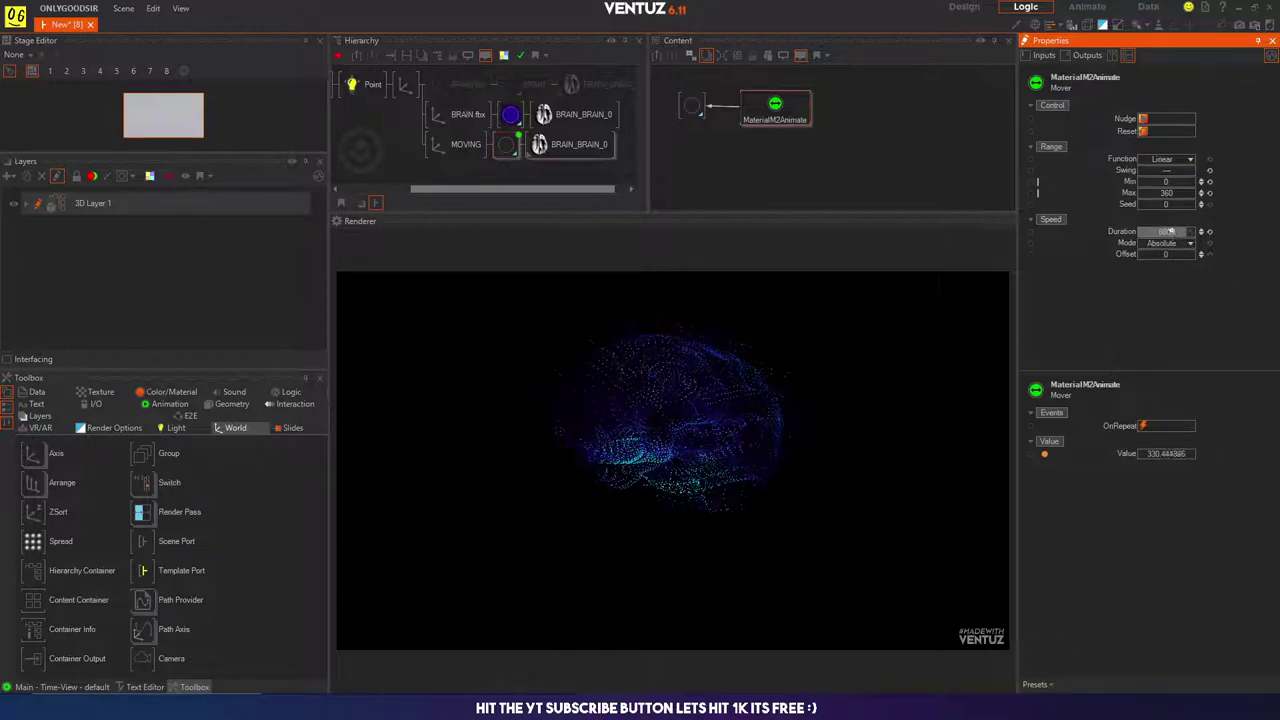
pyautogui.write('1200')
pyautogui.press('Return')
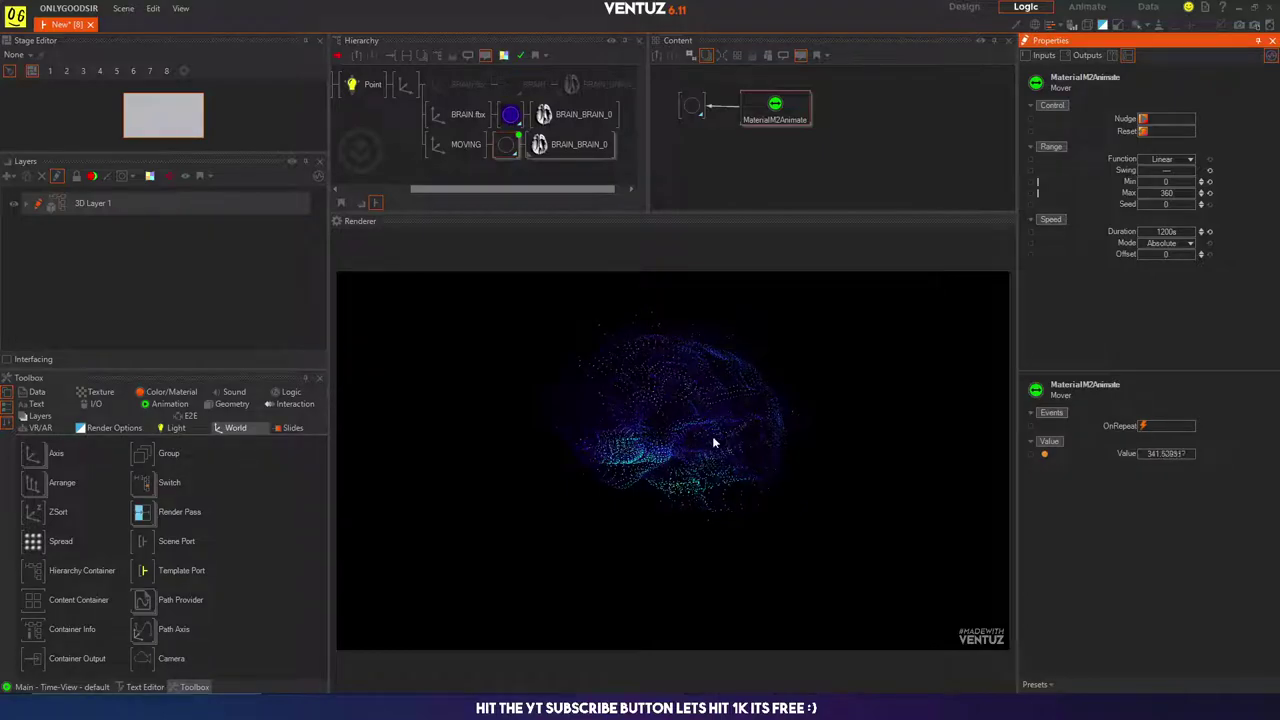
# Step: Set the Duration of the MOVING material's noise mover to 1500 seconds
pyautogui.click(434, 148)
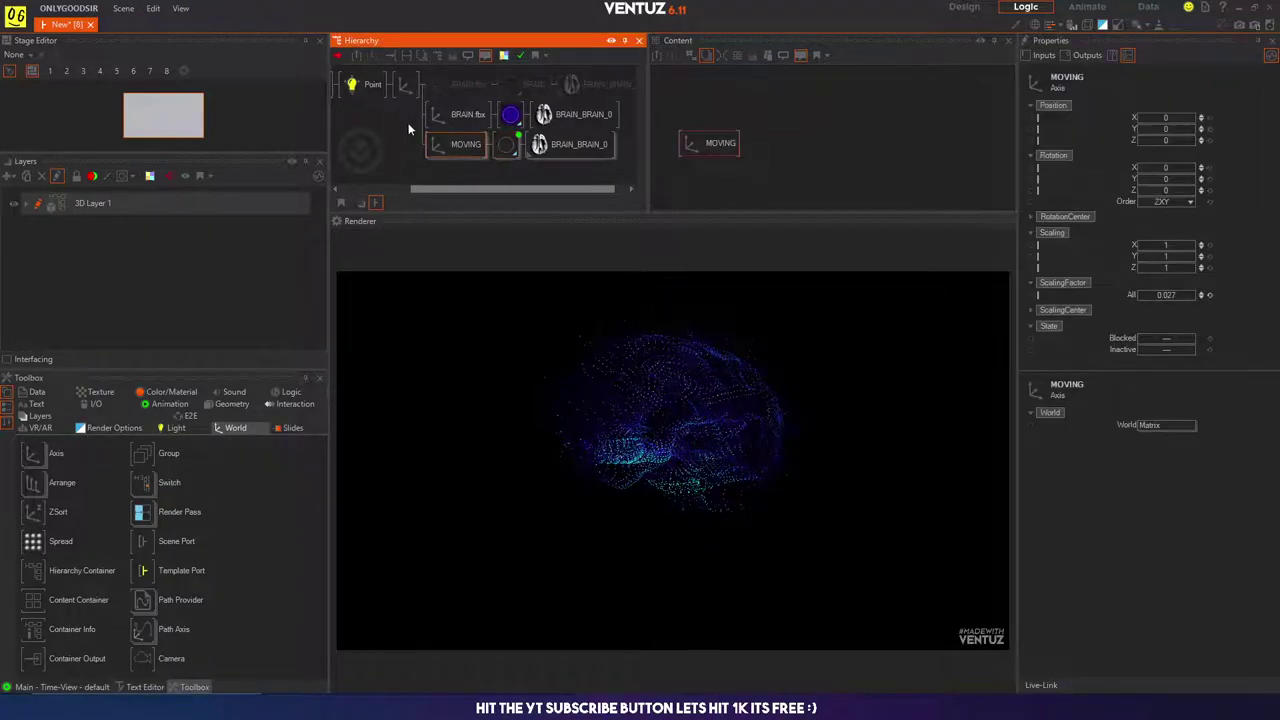
pyautogui.click(507, 144)
pyautogui.click(776, 108)
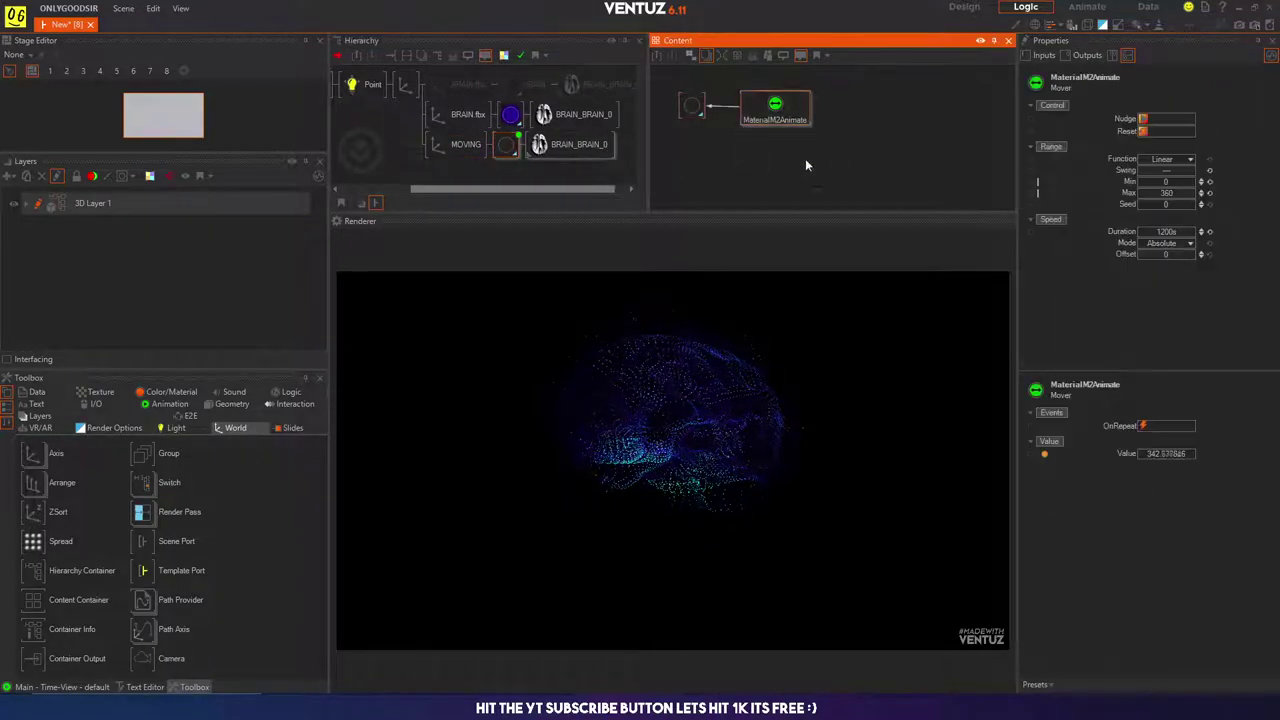
pyautogui.doubleClick(1166, 230)
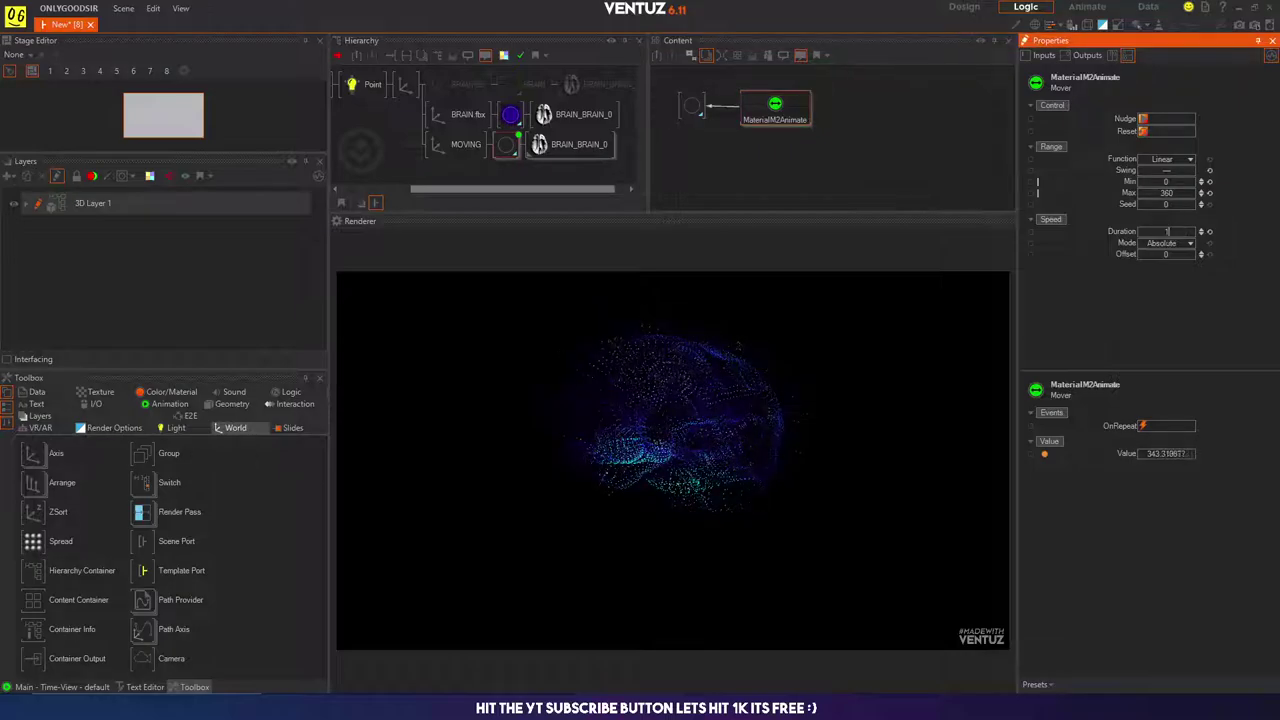
pyautogui.write('1500')
pyautogui.press('Return')
# Step: Rotate the shared parent axis to -315 about Y and set the Point light's Y position to -4.97
pyautogui.click(391, 109)
pyautogui.moveTo(391, 109); pyautogui.dragTo(405, 106)
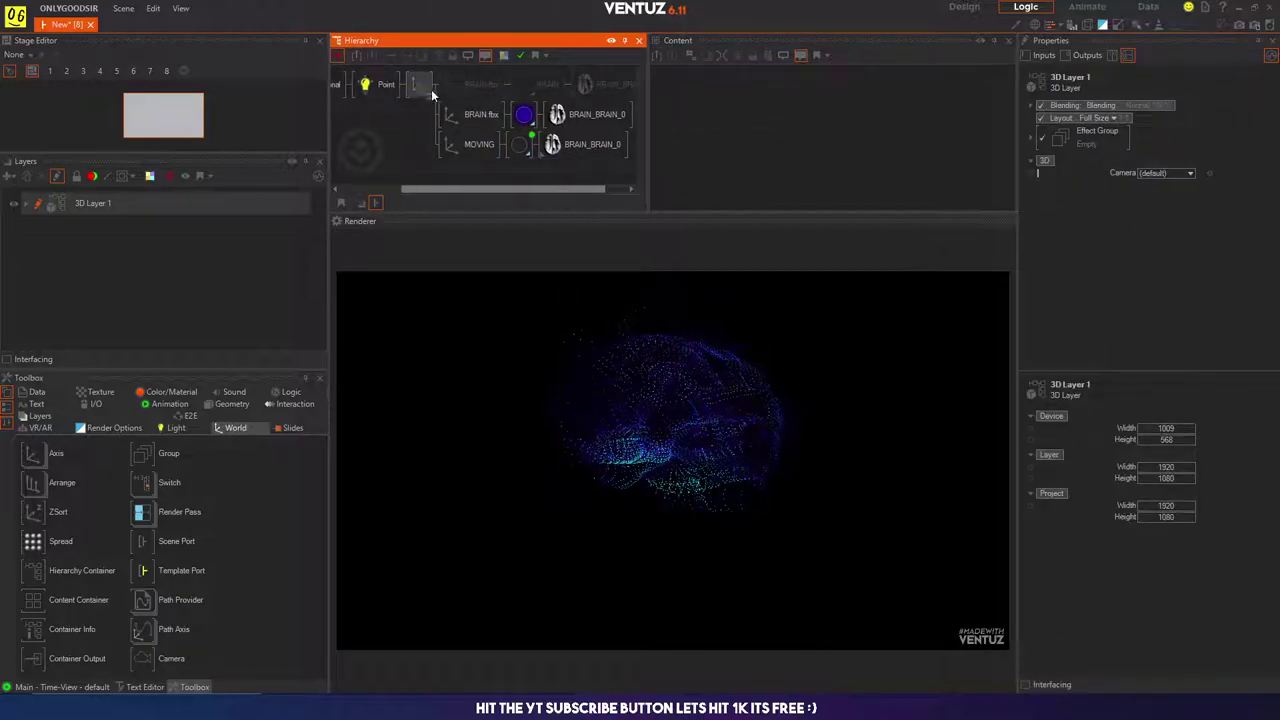
pyautogui.click(425, 86)
pyautogui.moveTo(1168, 179)
pyautogui.mouseDown()
pyautogui.moveTo(1137, 182)
pyautogui.moveTo(1194, 183)
pyautogui.moveTo(1137, 187)
pyautogui.moveTo(1189, 181)
pyautogui.moveTo(1169, 182)
pyautogui.mouseUp()
pyautogui.click(386, 84)
pyautogui.click(1166, 185)
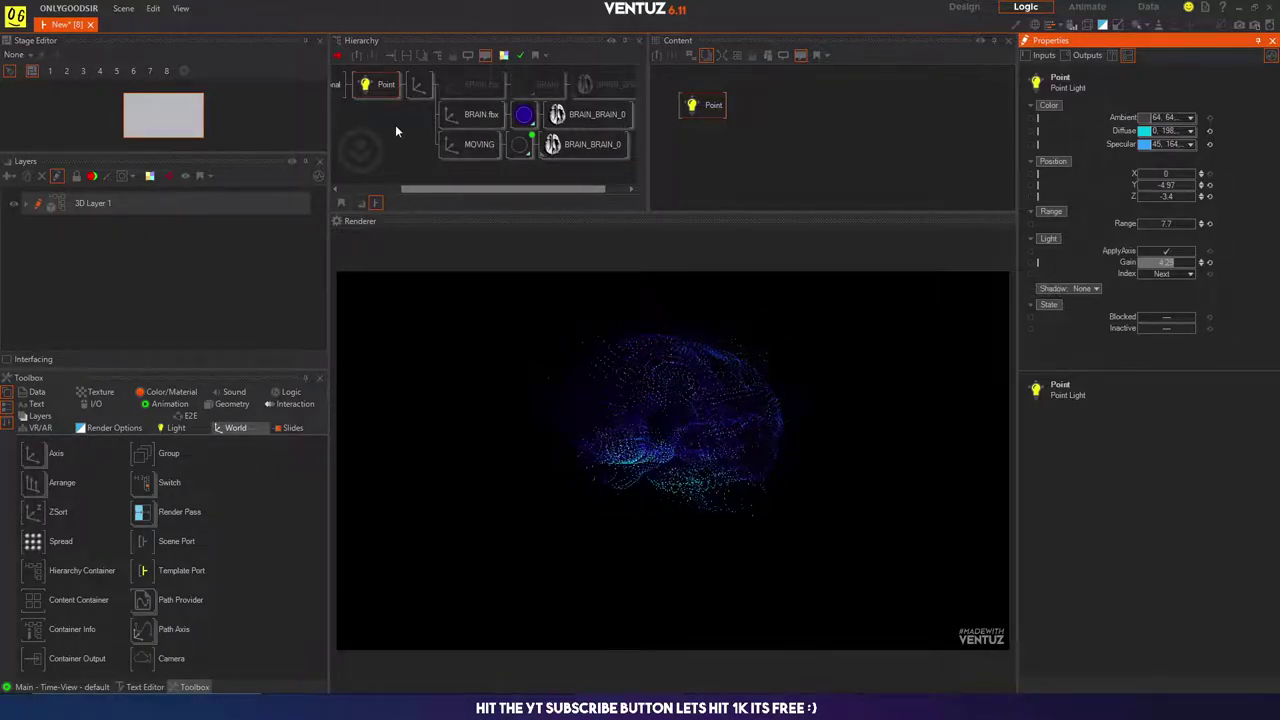
# Step: Unblock the textured BRAIN.fbx branch and rotate the shared parent axis to -369 about Y
pyautogui.moveTo(400, 126)
pyautogui.mouseDown()
pyautogui.moveTo(422, 122)
pyautogui.moveTo(382, 117)
pyautogui.mouseUp()
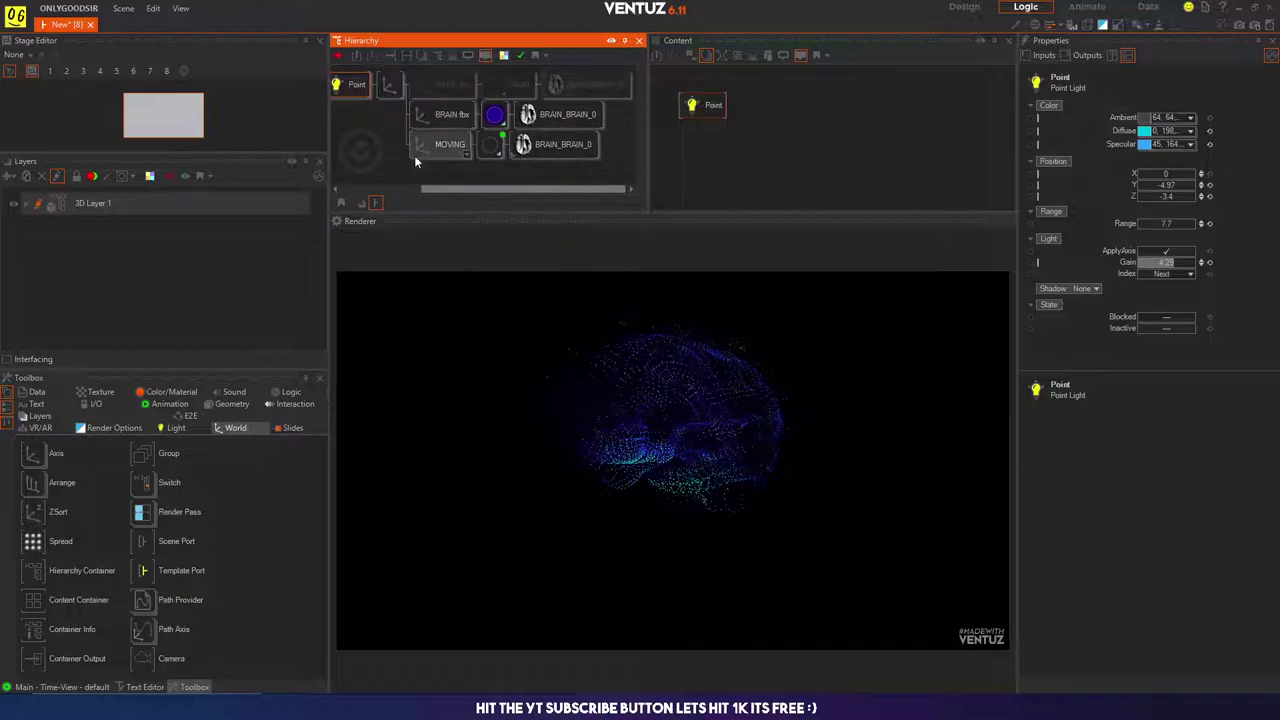
pyautogui.click(450, 90)
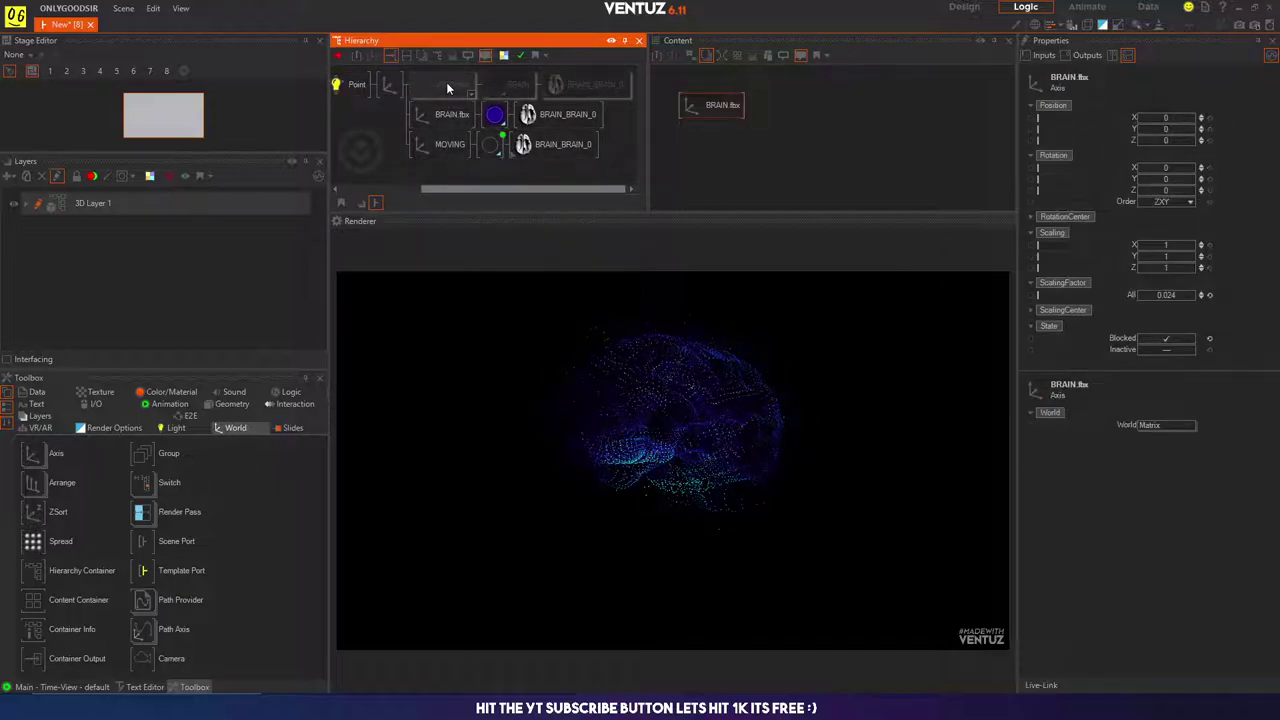
pyautogui.press('b')
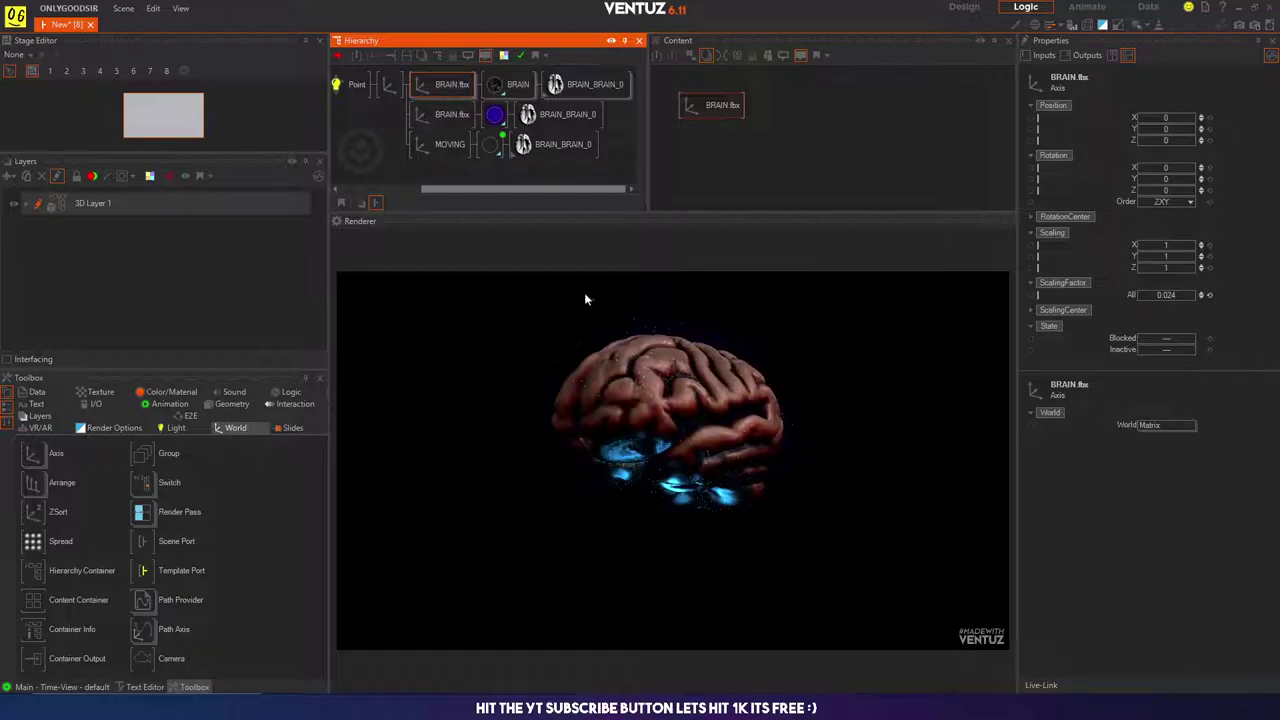
pyautogui.click(389, 85)
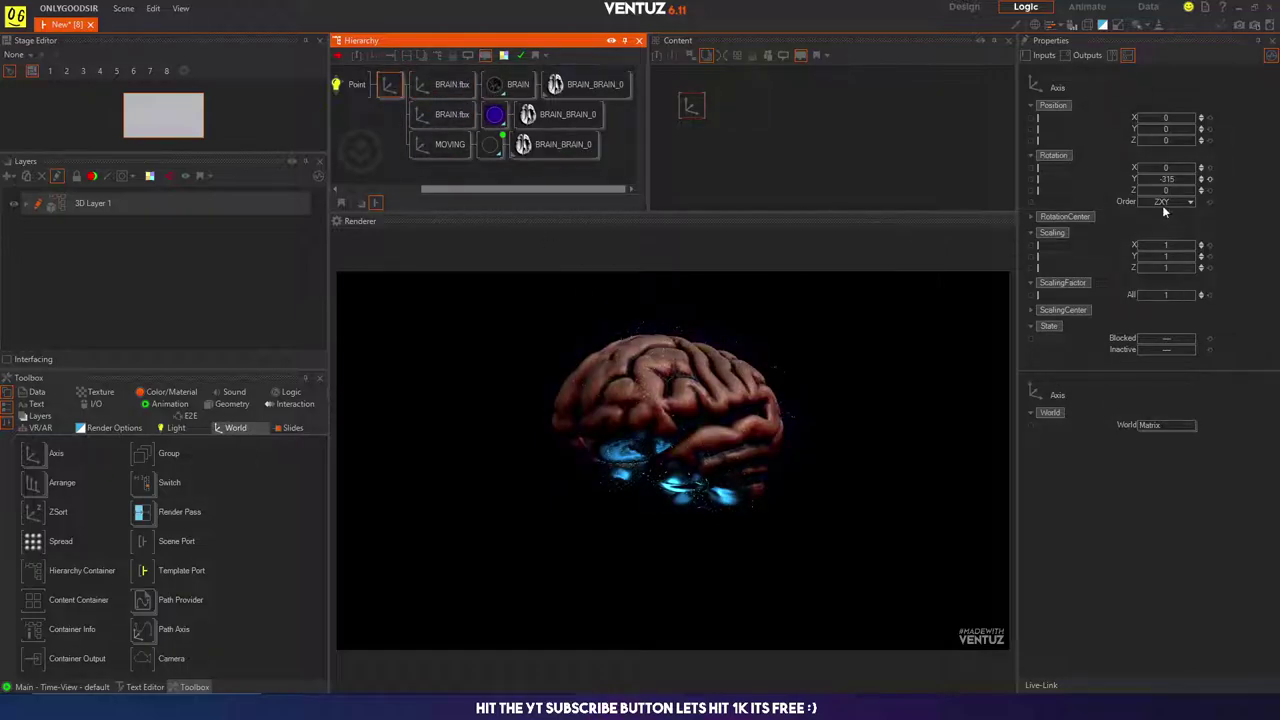
pyautogui.moveTo(1165, 181); pyautogui.dragTo(1125, 192)
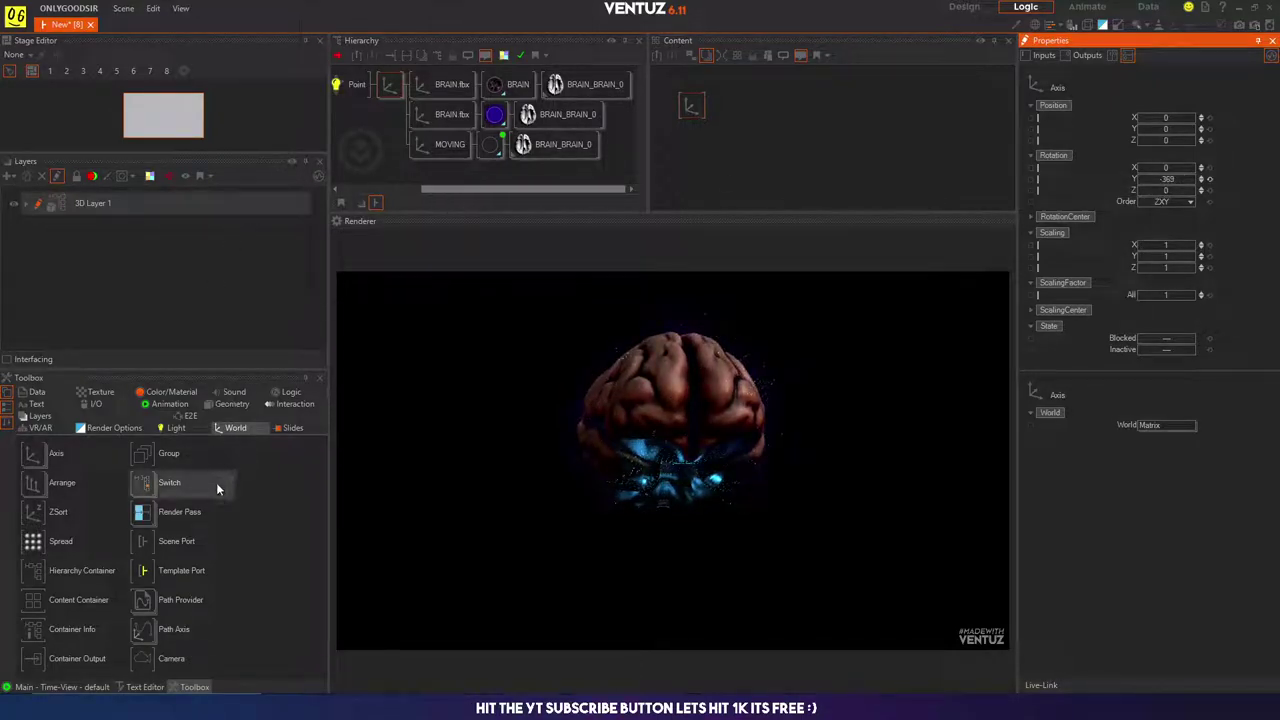
# Step: Add a new Axis below MOVING under the shared parent axis and enlarge the hierarchy area
pyautogui.moveTo(55, 455); pyautogui.dragTo(418, 163)
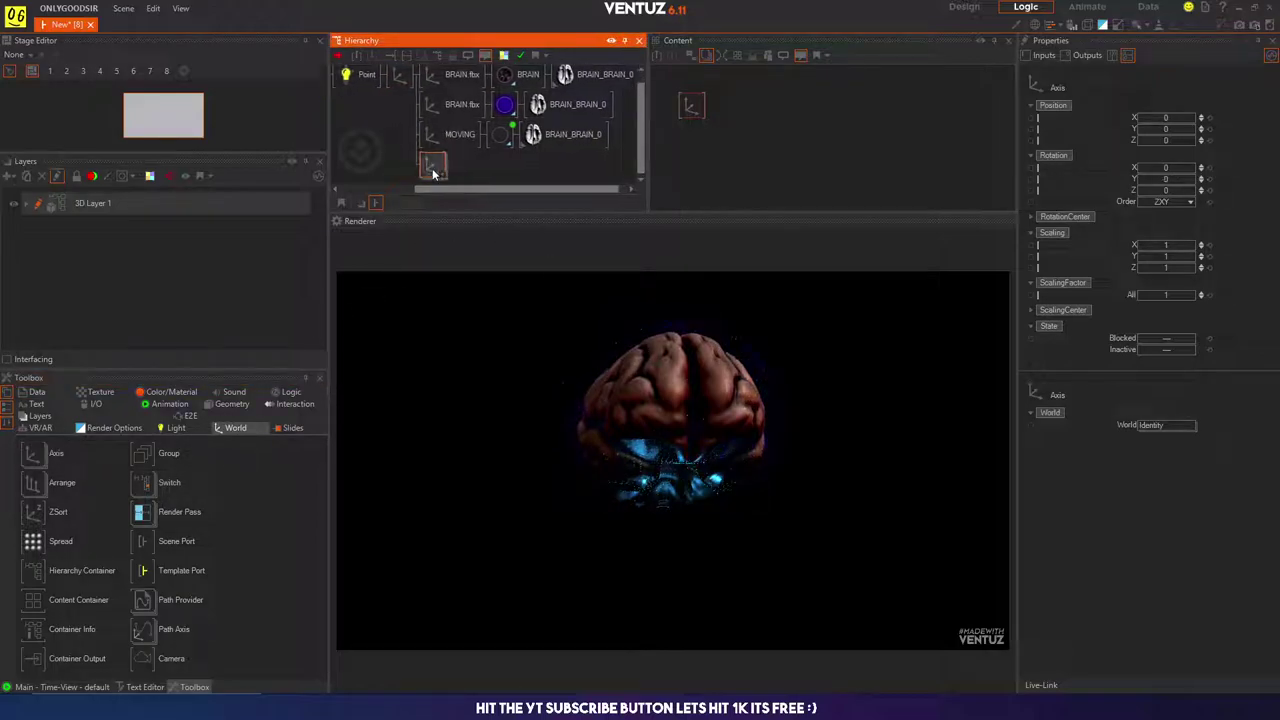
pyautogui.moveTo(422, 215); pyautogui.dragTo(422, 287)
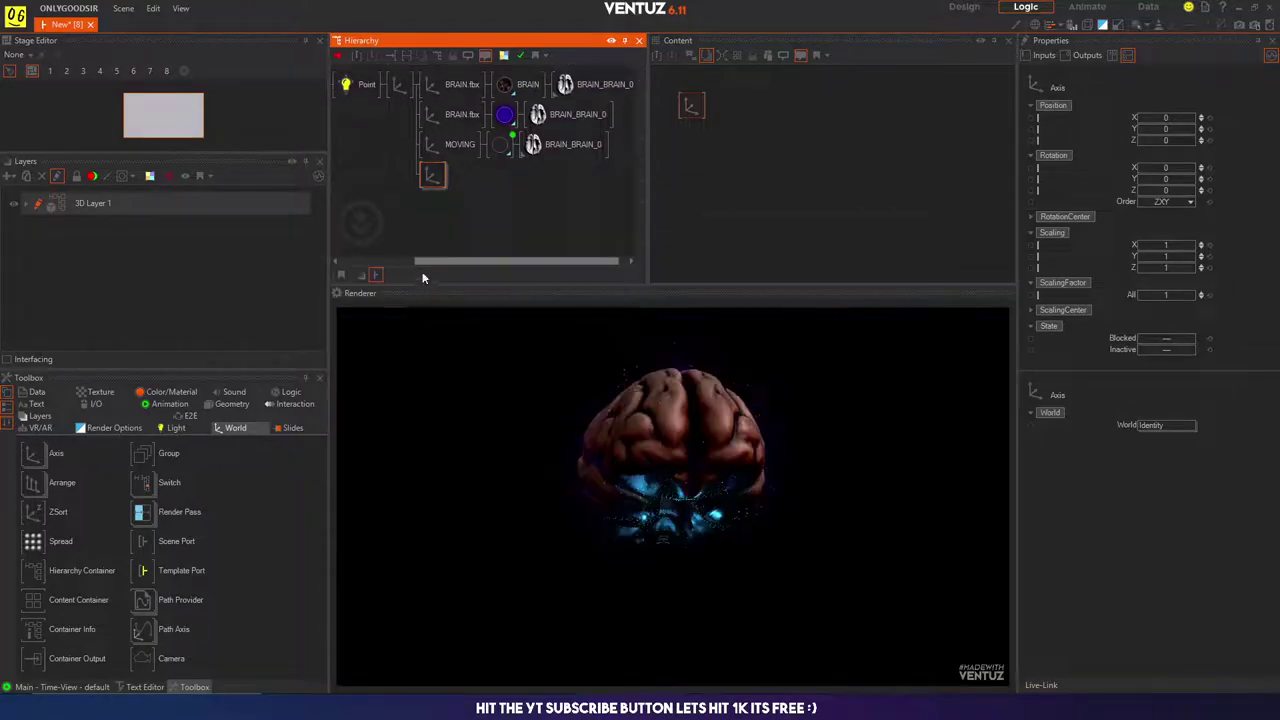
# Step: Add a second Axis under the shared parent axis and attach a ClipPlane to each of the two new axes
pyautogui.moveTo(32, 460); pyautogui.dragTo(432, 205)
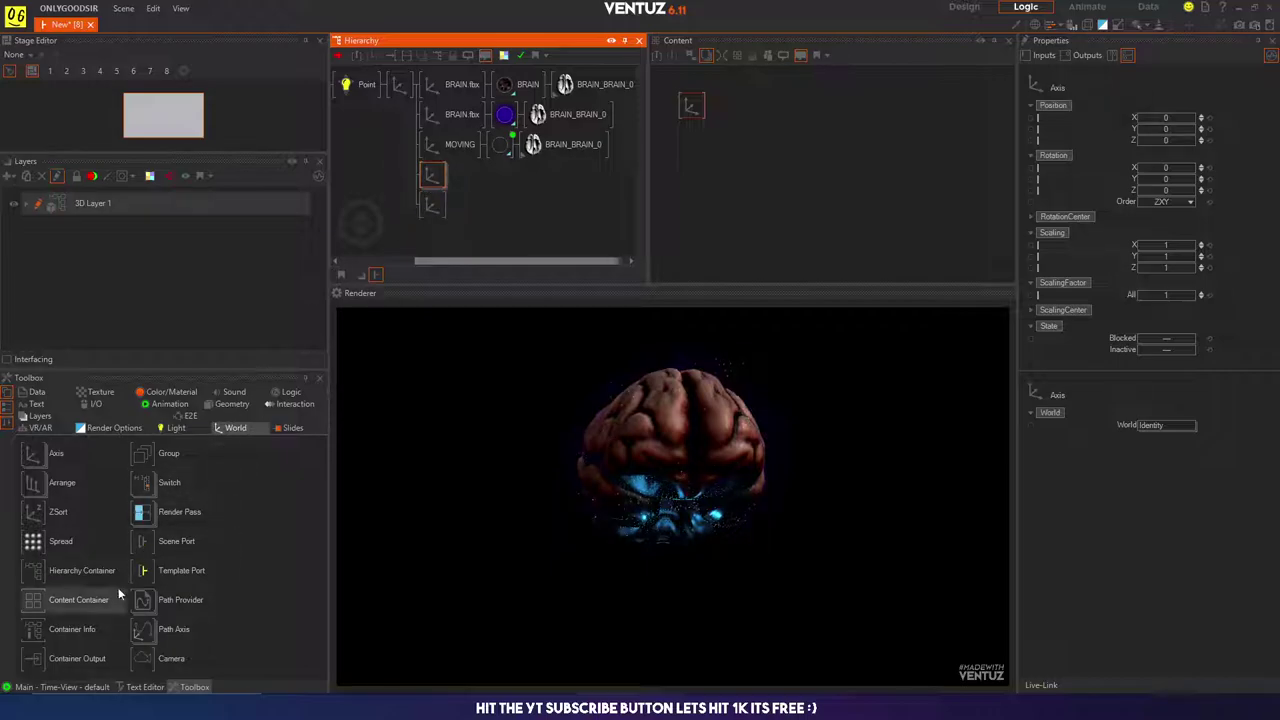
pyautogui.click(116, 428)
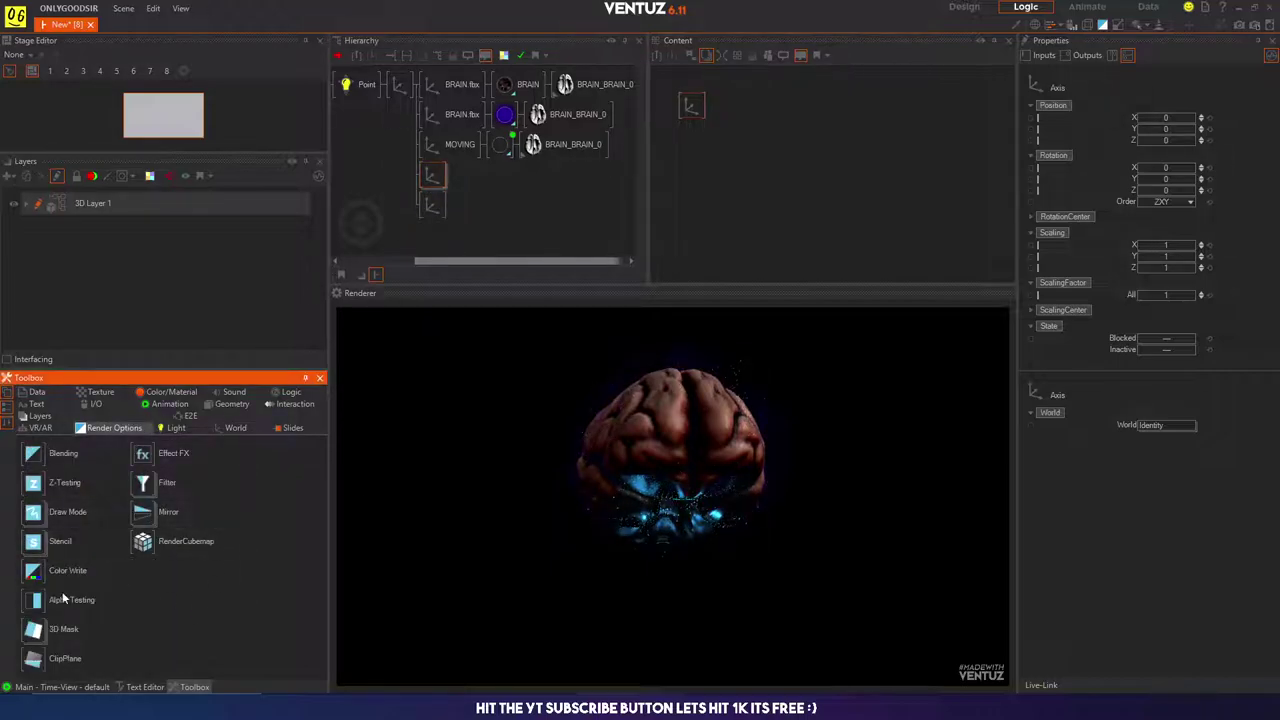
pyautogui.moveTo(35, 662); pyautogui.dragTo(432, 177)
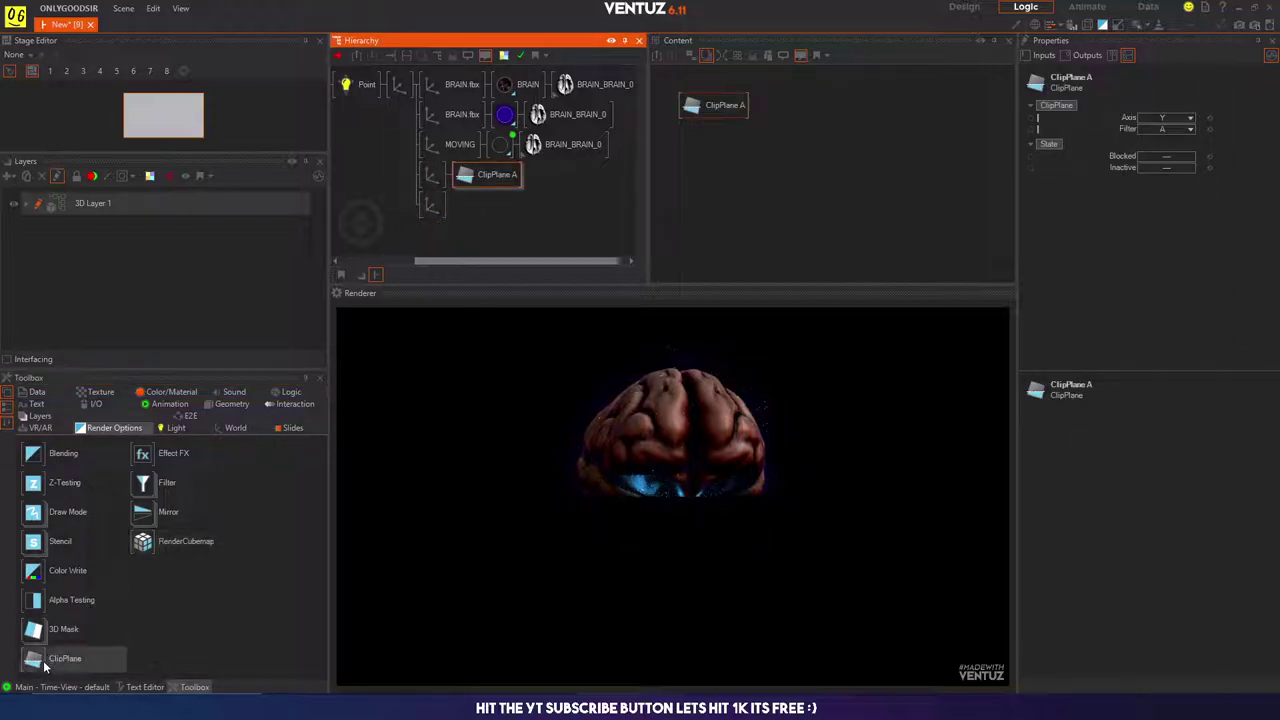
pyautogui.moveTo(35, 658); pyautogui.dragTo(494, 206)
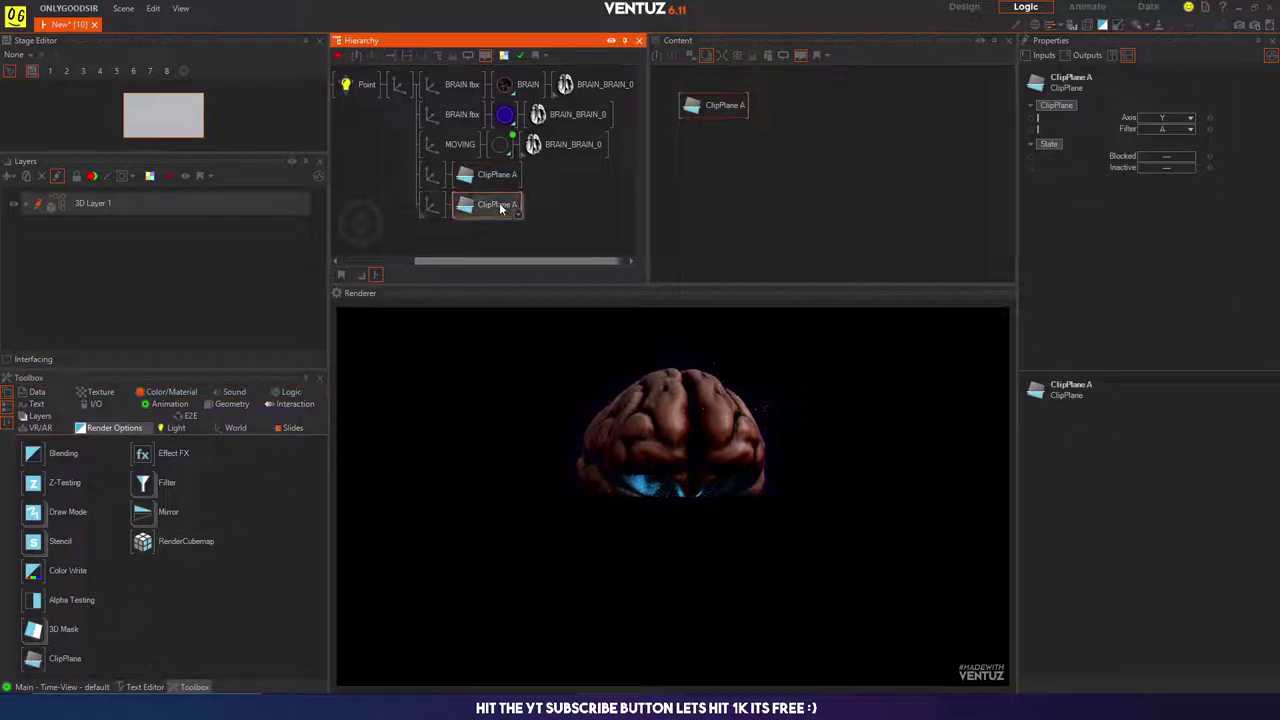
# Step: Set the second ClipPlane's Filter to B
pyautogui.click(1172, 130)
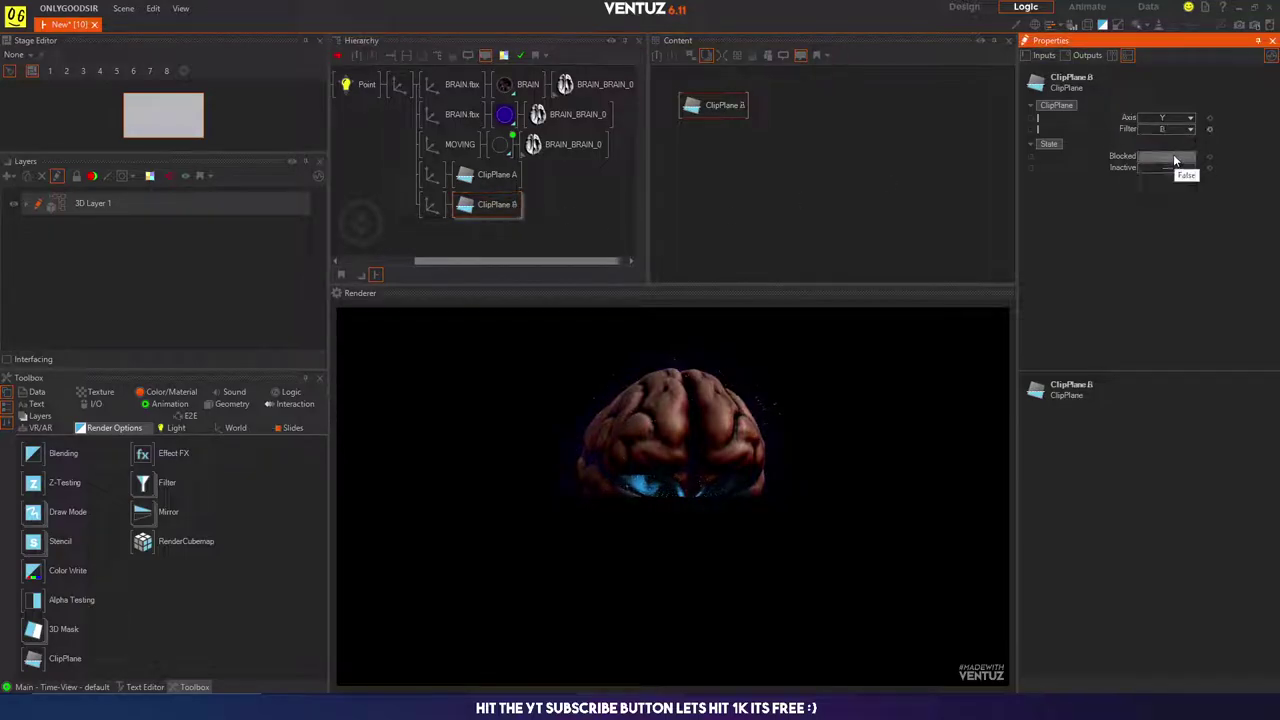
pyautogui.click(1168, 156)
pyautogui.click(500, 190)
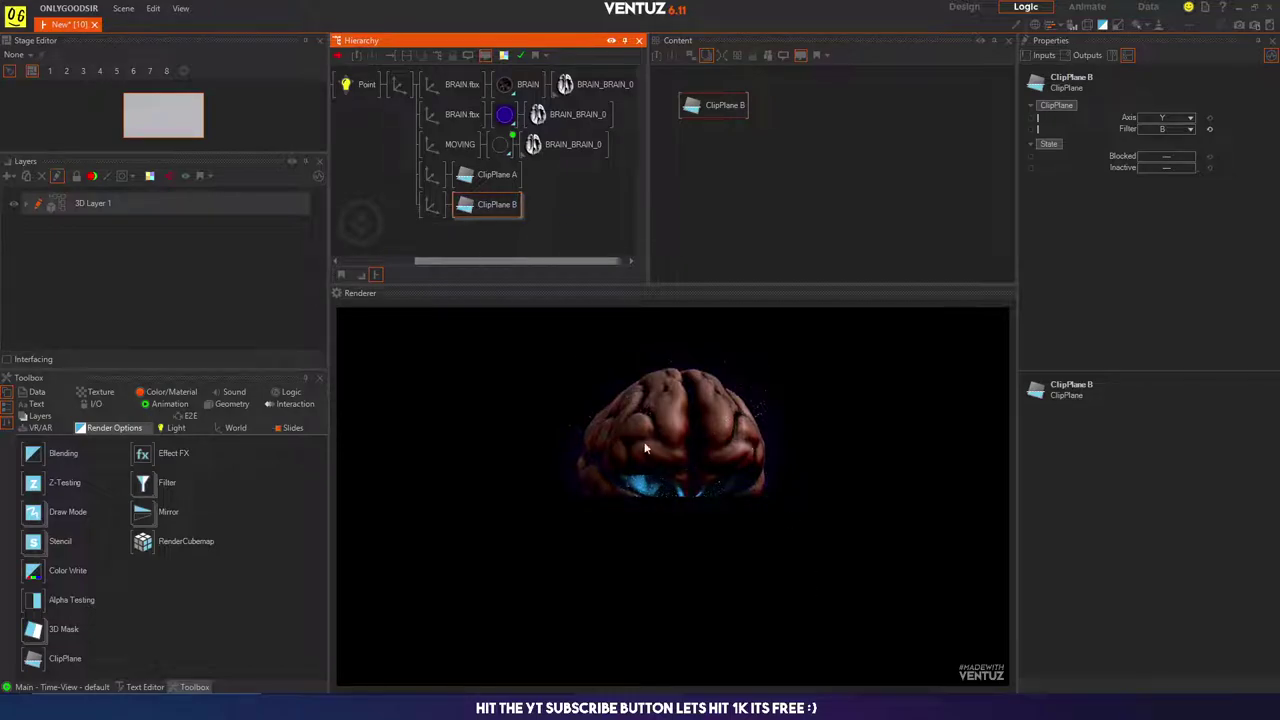
# Step: Move both clip plane axes to Y position -2.5
pyautogui.click(431, 174)
pyautogui.keyDown('ctrl'); pyautogui.click(429, 204); pyautogui.keyUp('ctrl')
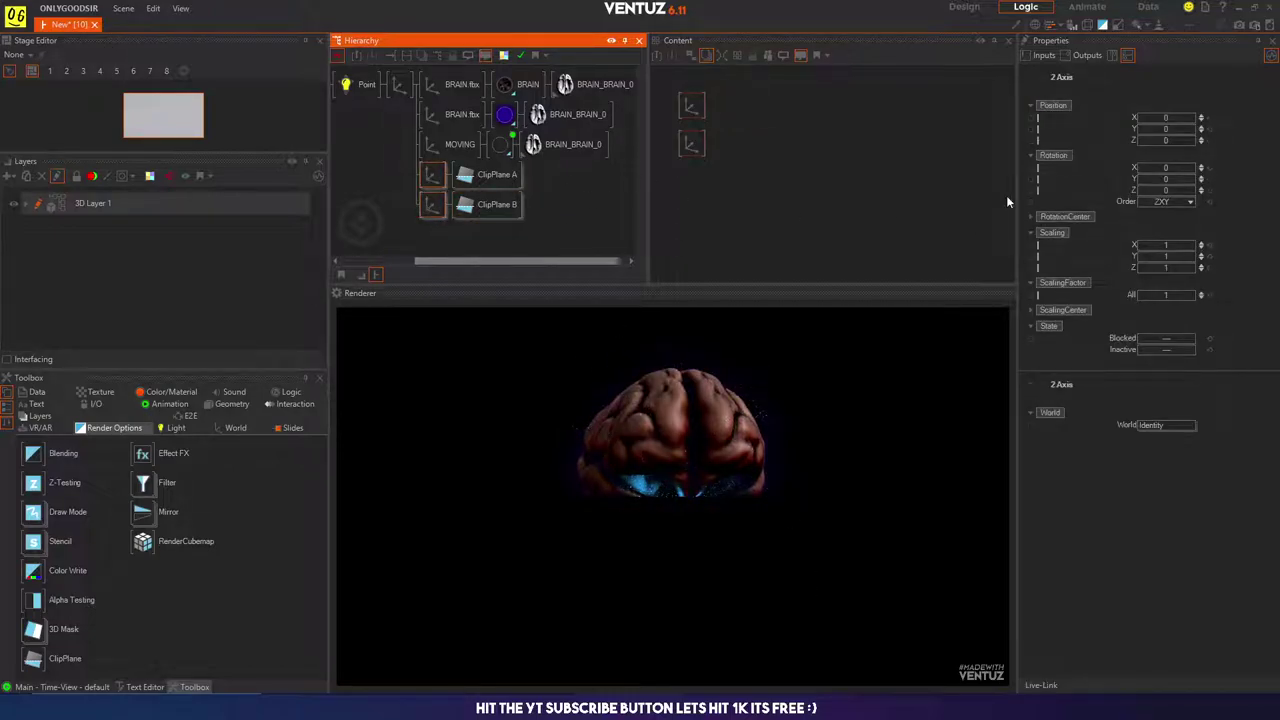
pyautogui.moveTo(1179, 130); pyautogui.dragTo(1128, 131)
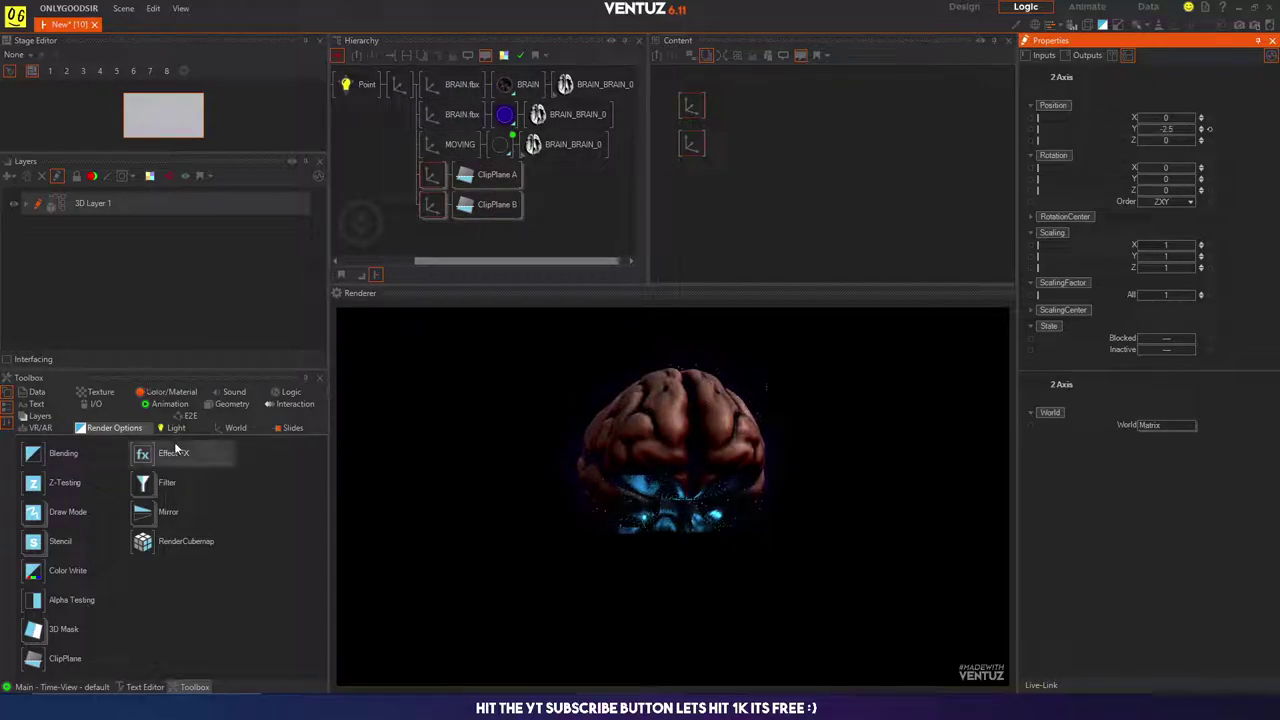
# Step: Insert a ClipPlane Filter before the textured BRAIN.fbx and another before the blue BRAIN.fbx and MOVING branches
pyautogui.click(146, 486)
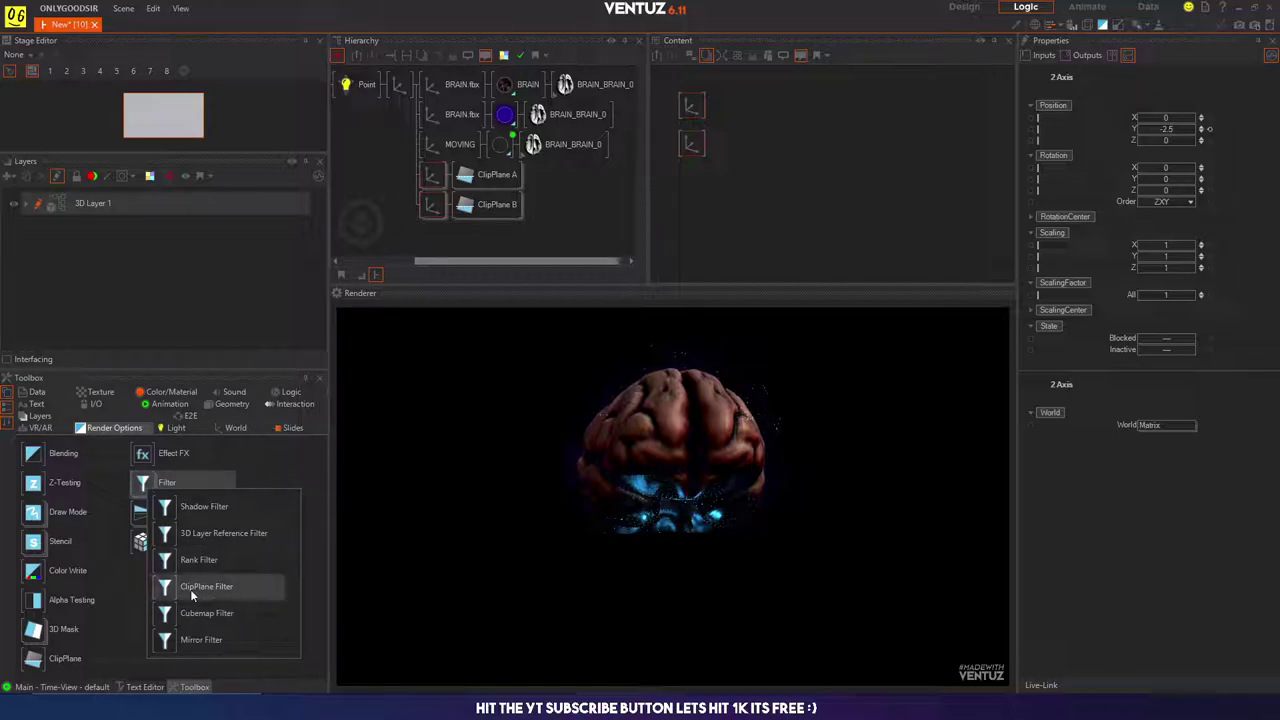
pyautogui.moveTo(167, 590); pyautogui.dragTo(430, 86)
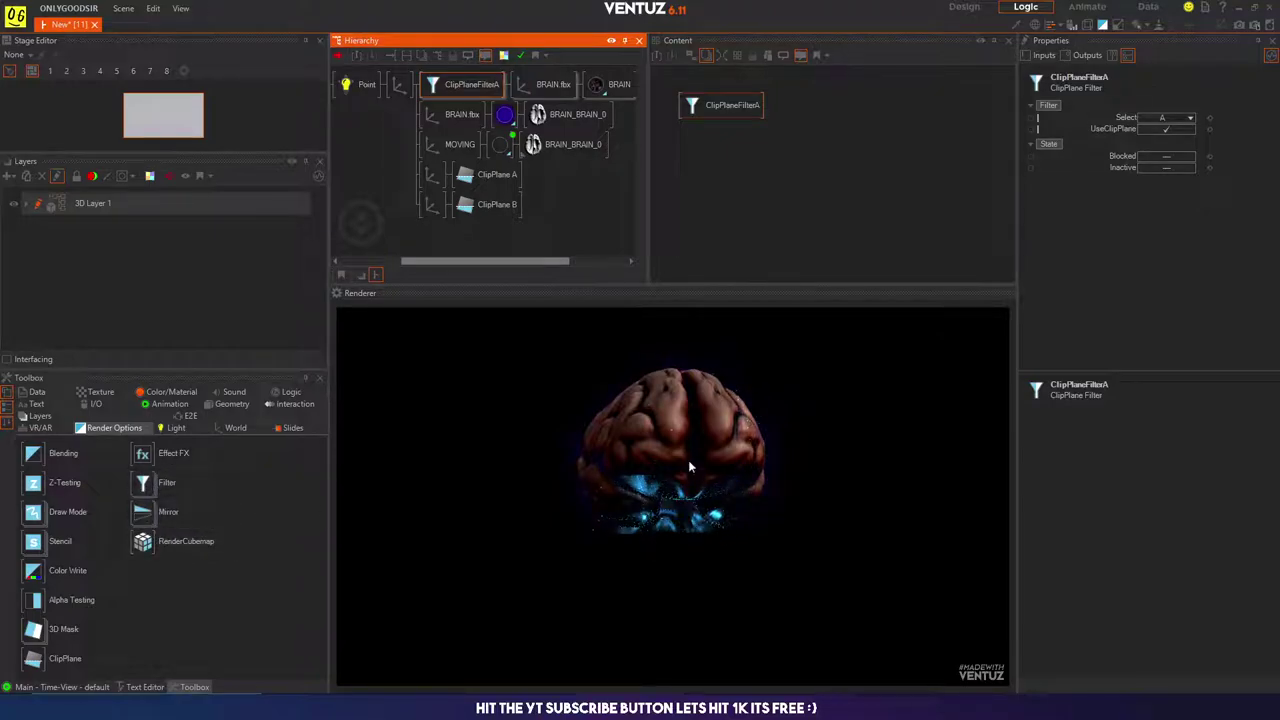
pyautogui.click(141, 486)
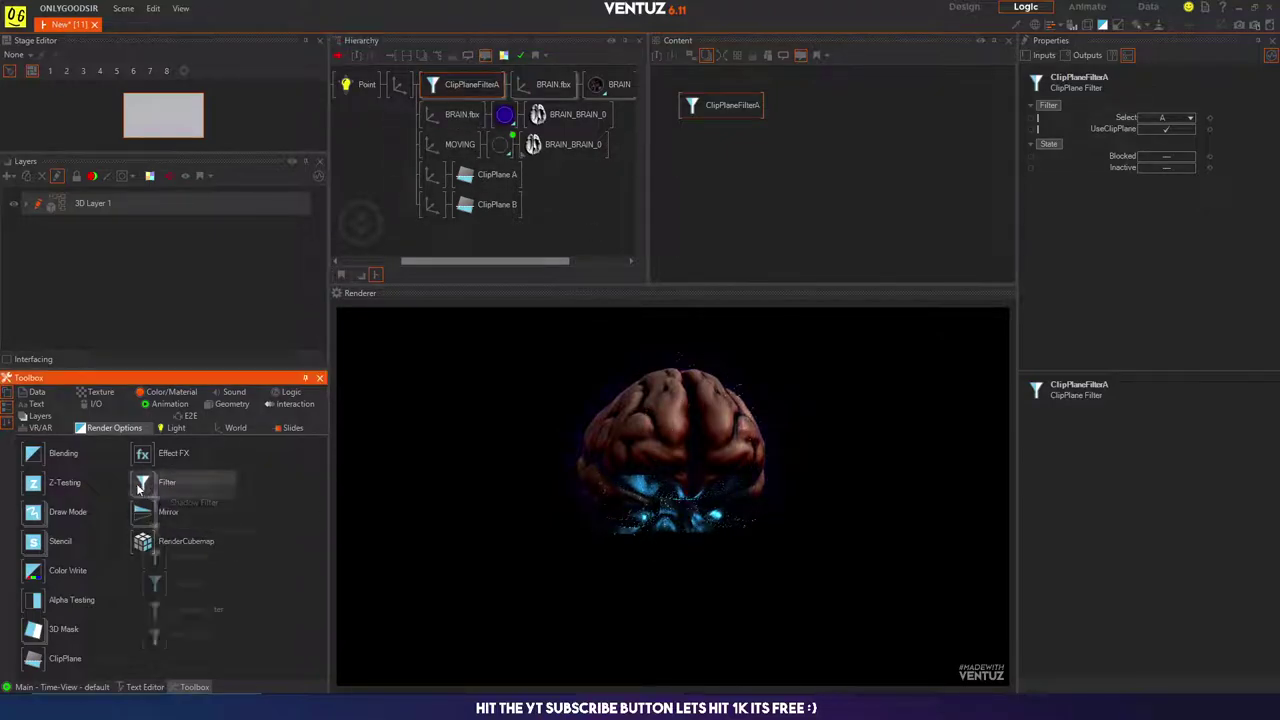
pyautogui.moveTo(141, 486); pyautogui.dragTo(436, 257)
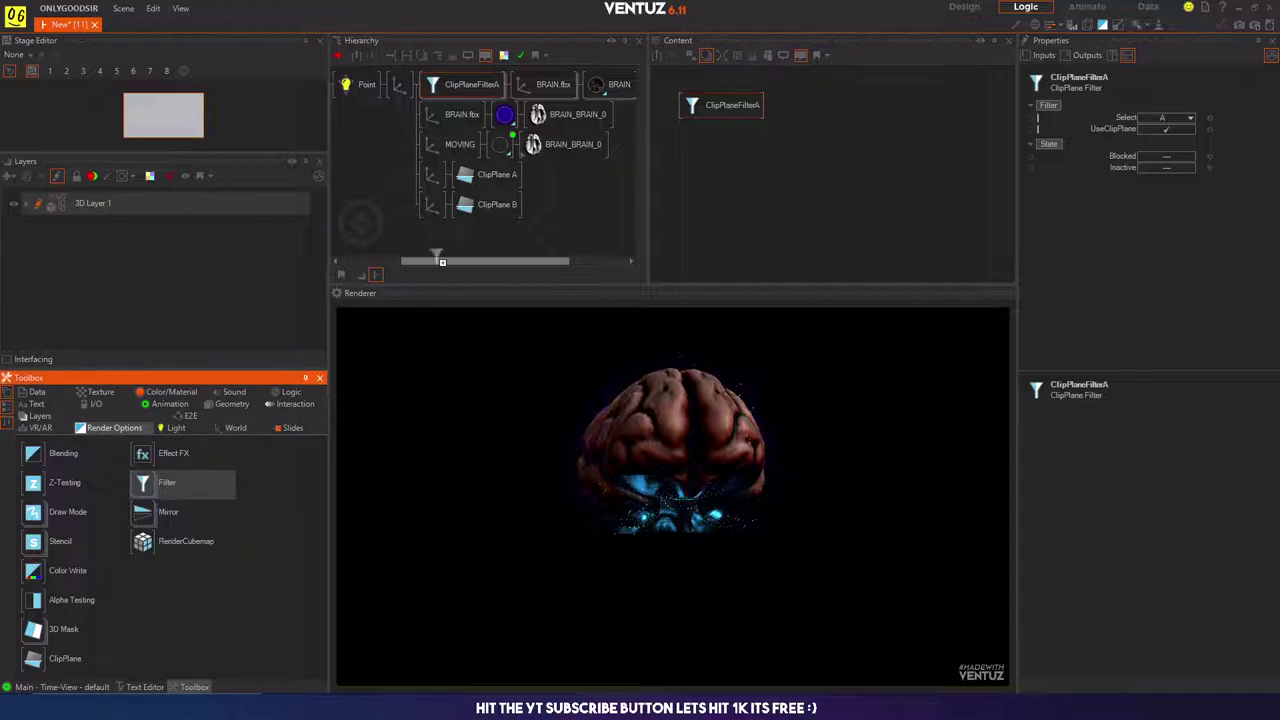
pyautogui.moveTo(427, 117); pyautogui.dragTo(509, 122)
pyautogui.click(484, 114)
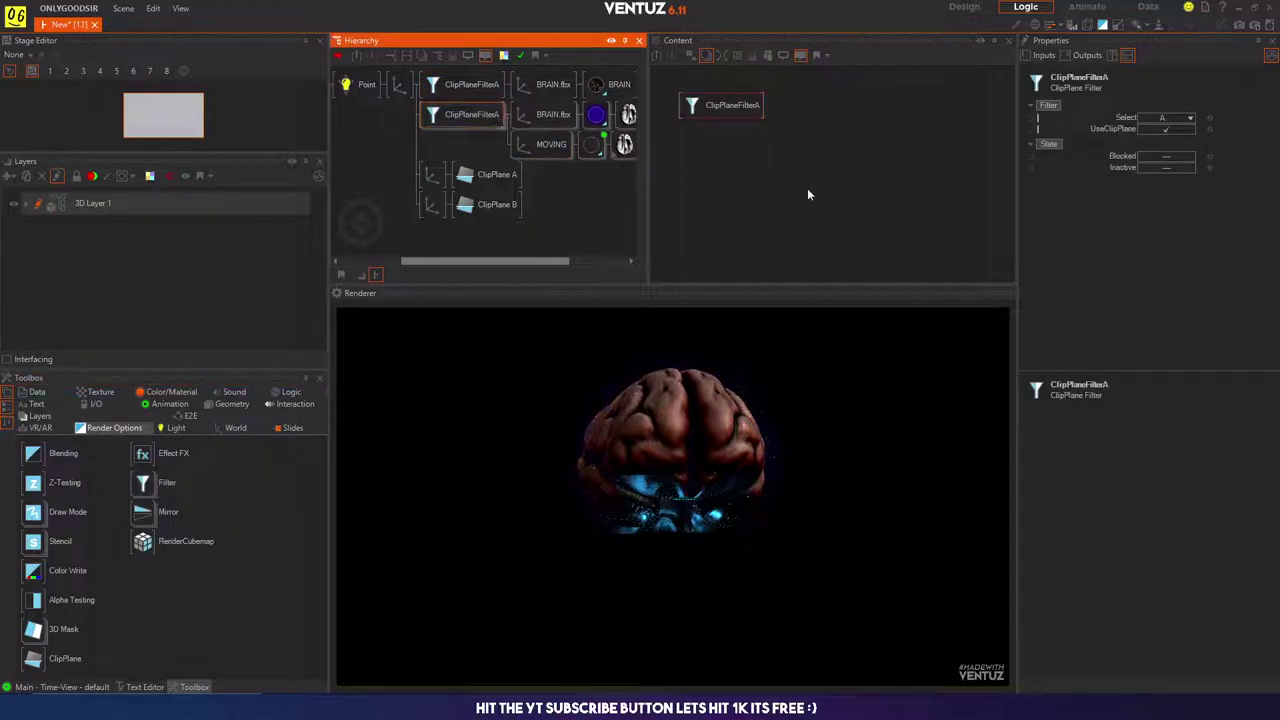
# Step: Set the ClipPlane Filter of the blue BRAIN.fbx and MOVING branches to select plane B
pyautogui.click(1164, 117)
pyautogui.click(1167, 146)
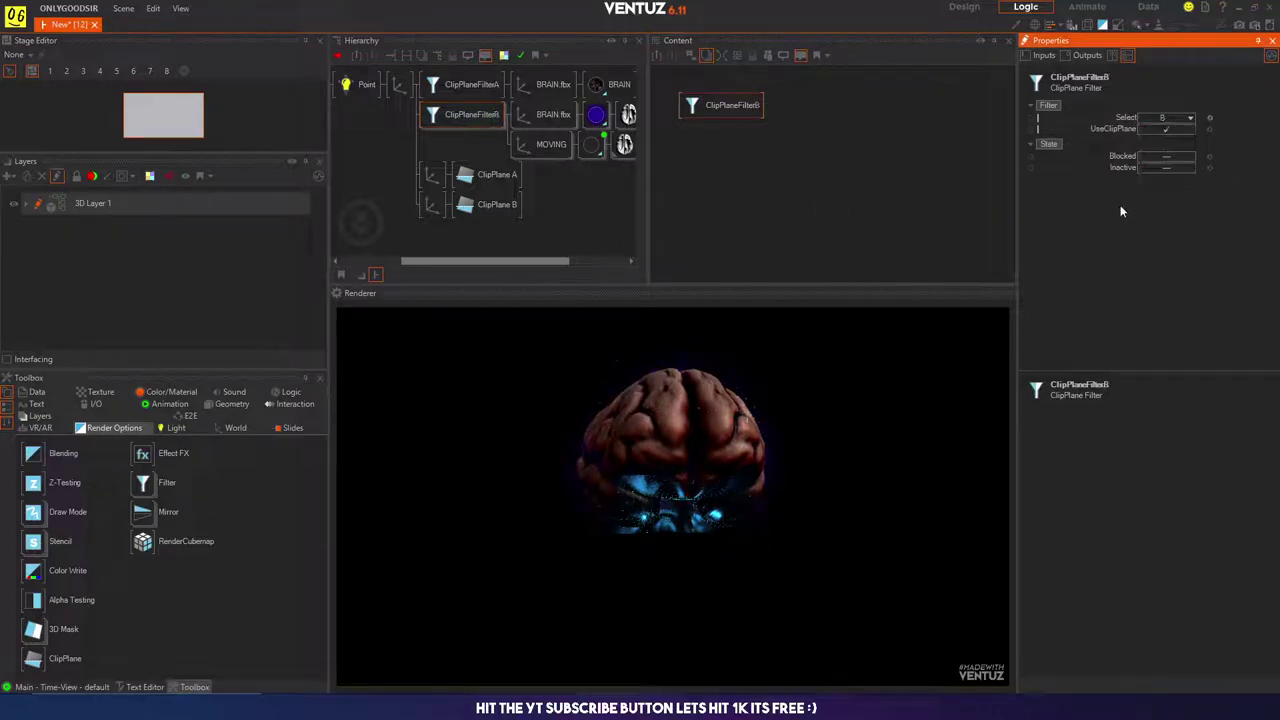
pyautogui.click(1162, 130)
# Step: Set the clipping Axis of both ClipPlane A and ClipPlane B to X
pyautogui.click(476, 86)
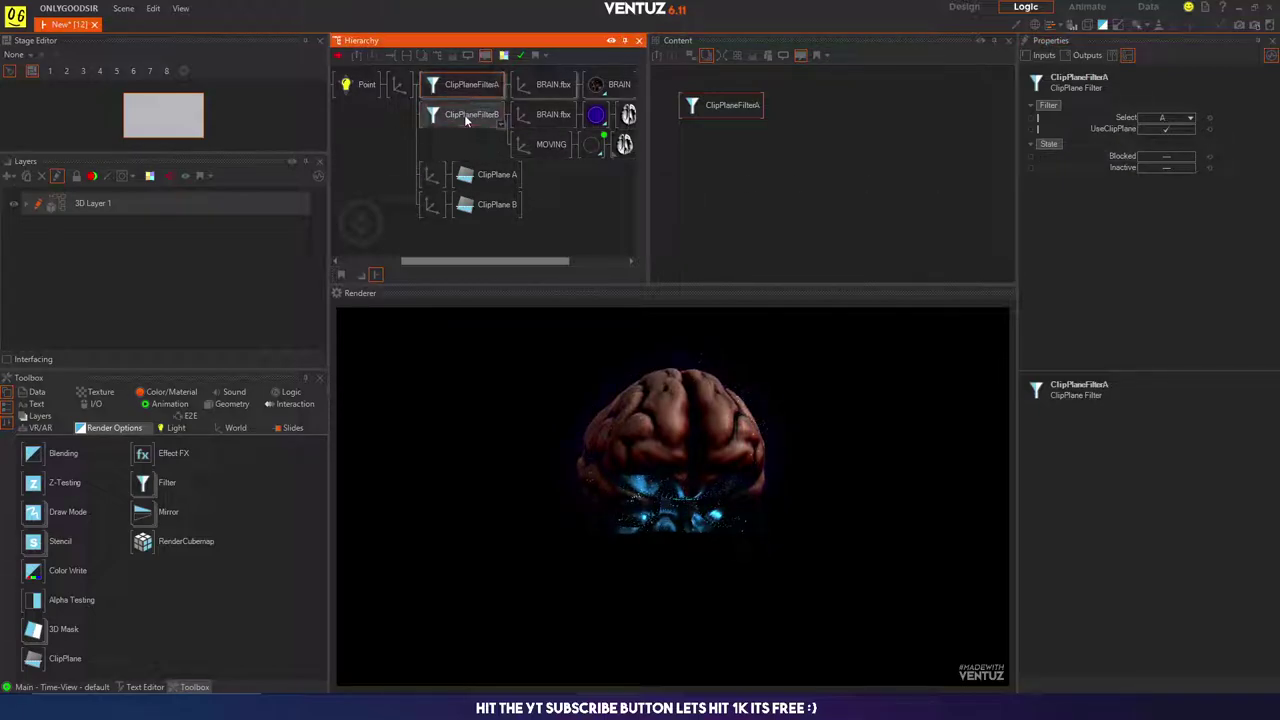
pyautogui.click(490, 175)
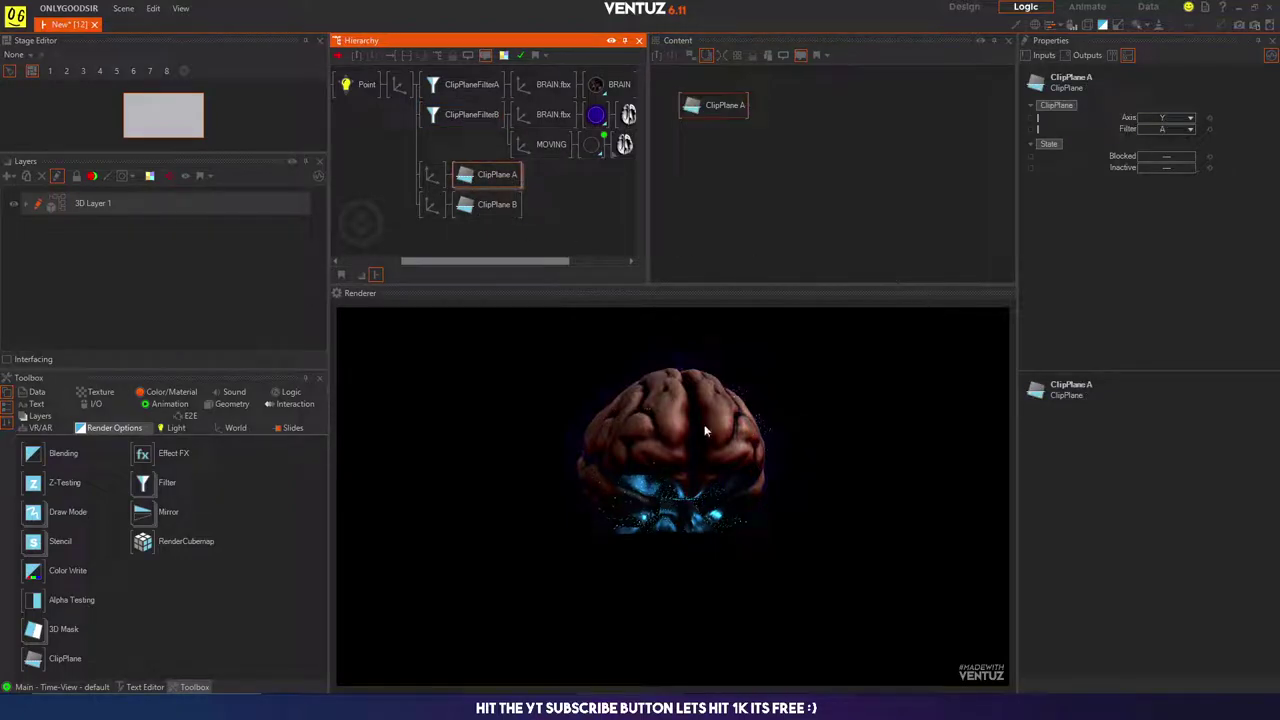
pyautogui.keyDown('ctrl'); pyautogui.click(489, 208); pyautogui.keyUp('ctrl')
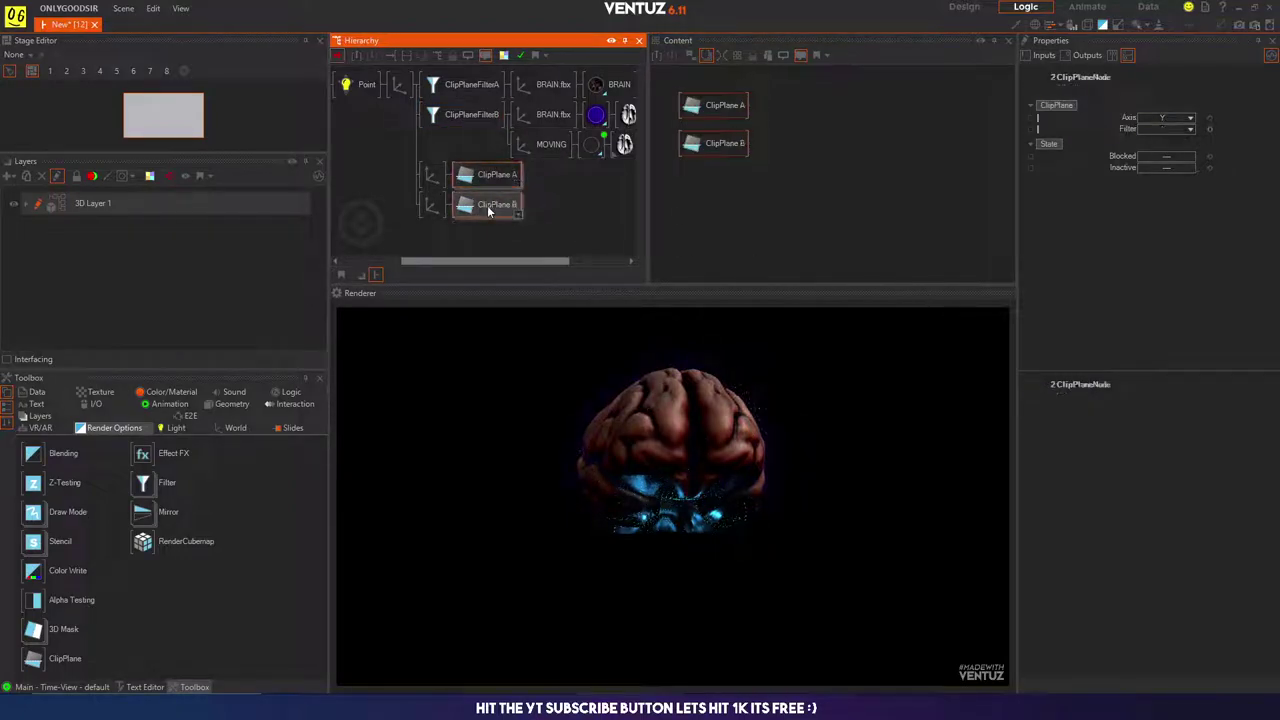
pyautogui.click(1175, 118)
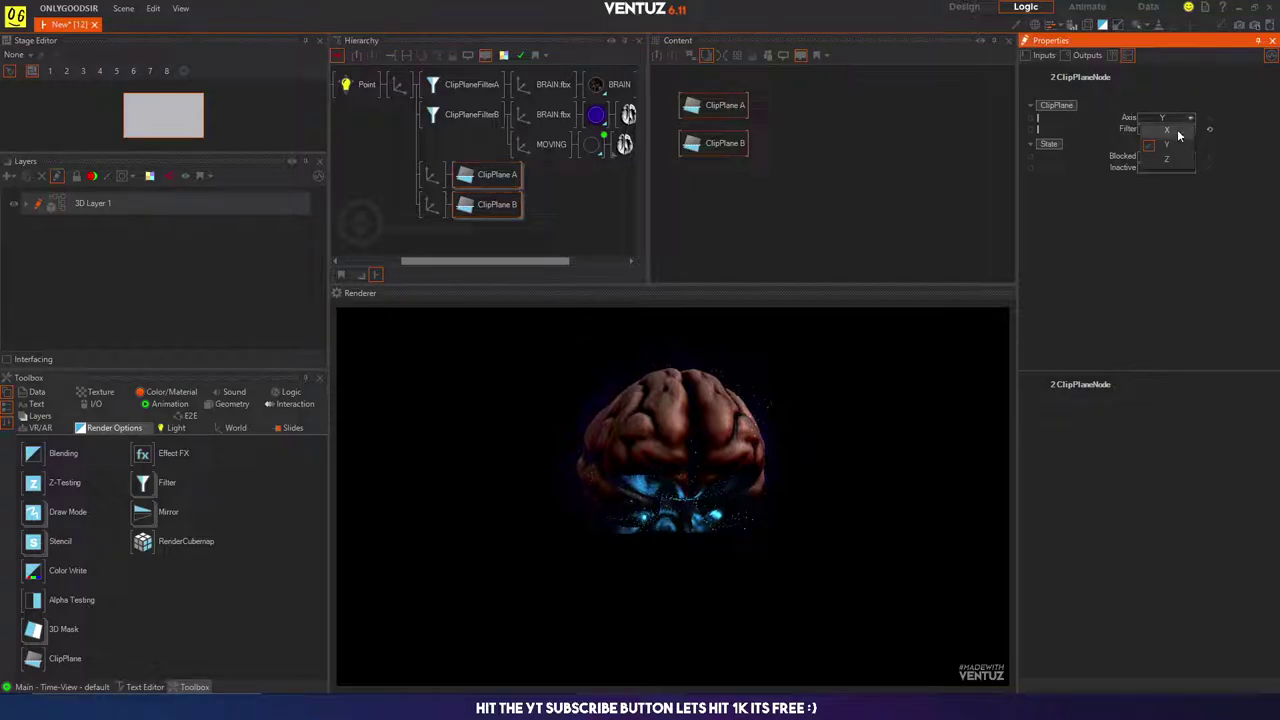
pyautogui.click(1177, 130)
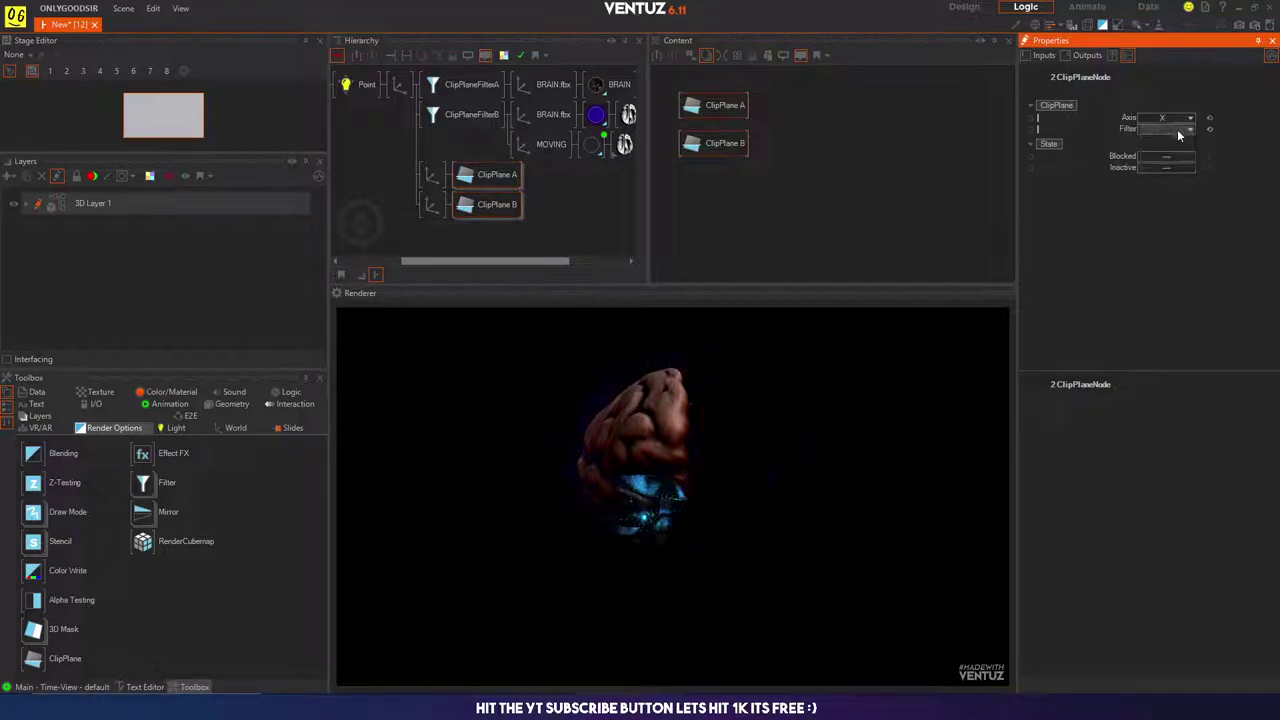
pyautogui.click(456, 247)
pyautogui.click(488, 175)
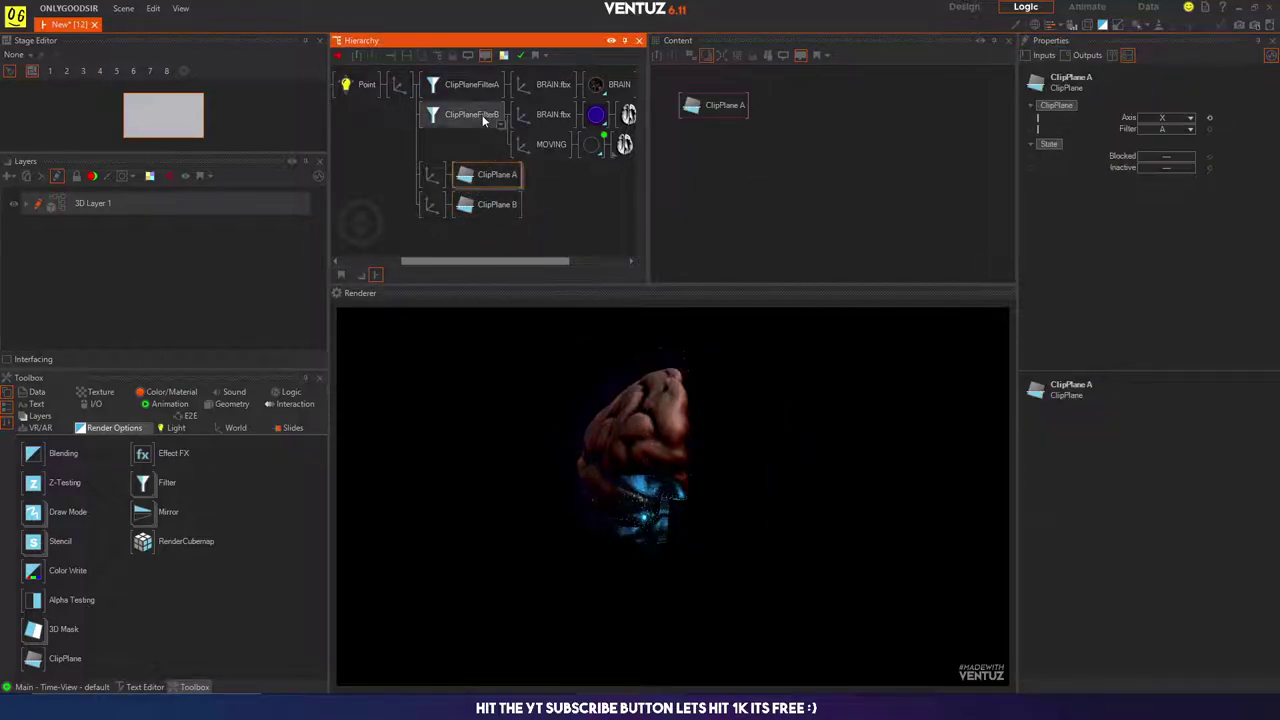
# Step: Rotate the axis of ClipPlane B to 180 about Y
pyautogui.click(430, 205)
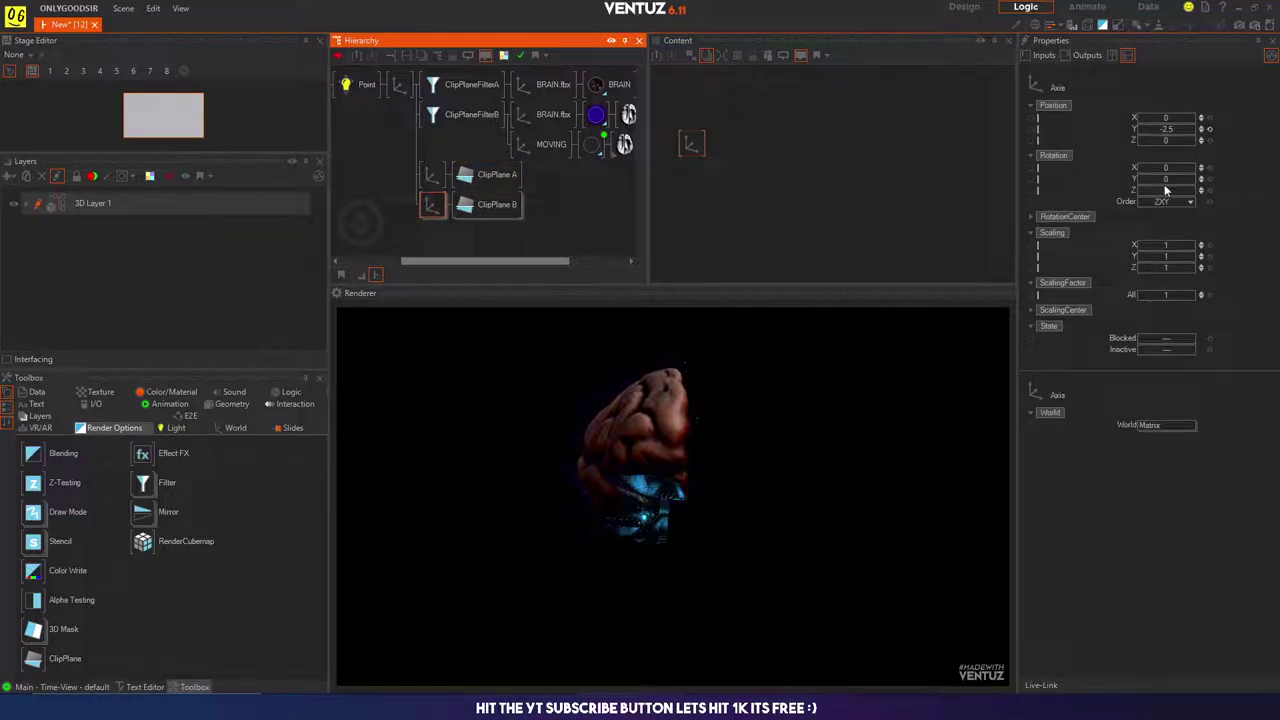
pyautogui.moveTo(1166, 179); pyautogui.dragTo(1180, 182)
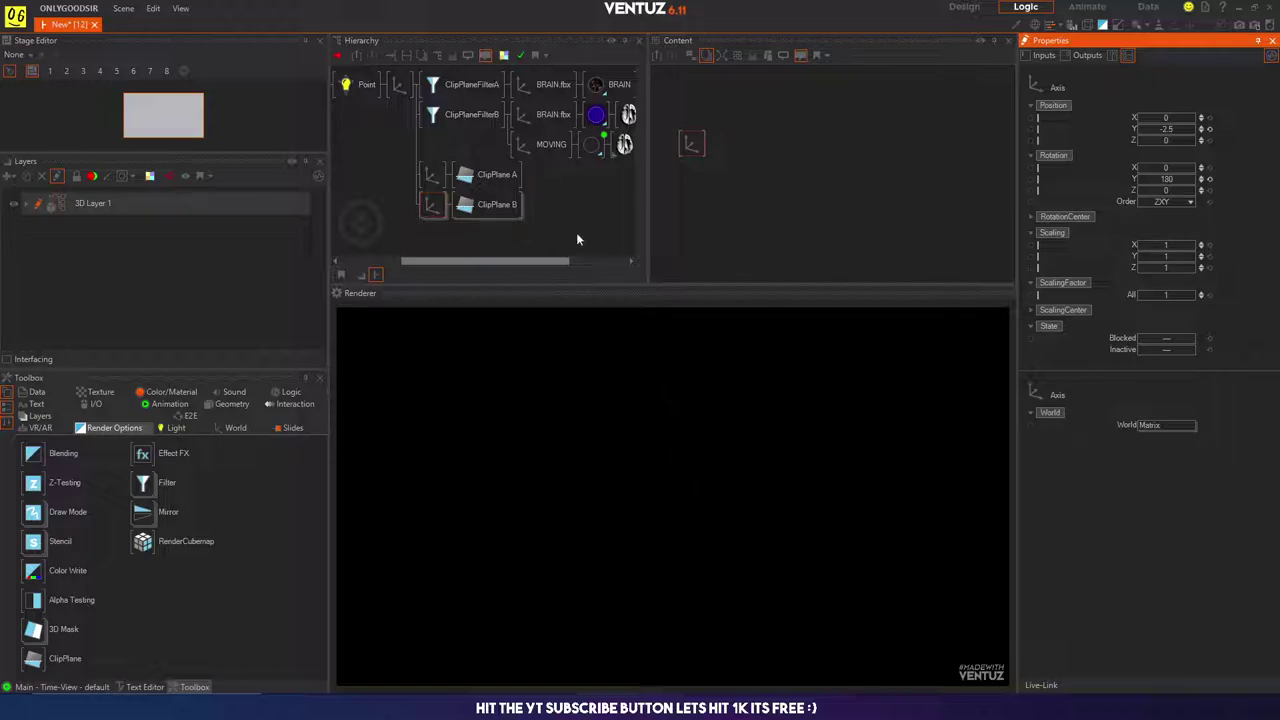
# Step: Try shifting both clip plane axes to about 11.8 on X and check the clip plane nodes
pyautogui.keyDown('ctrl'); pyautogui.click(432, 175); pyautogui.keyUp('ctrl')
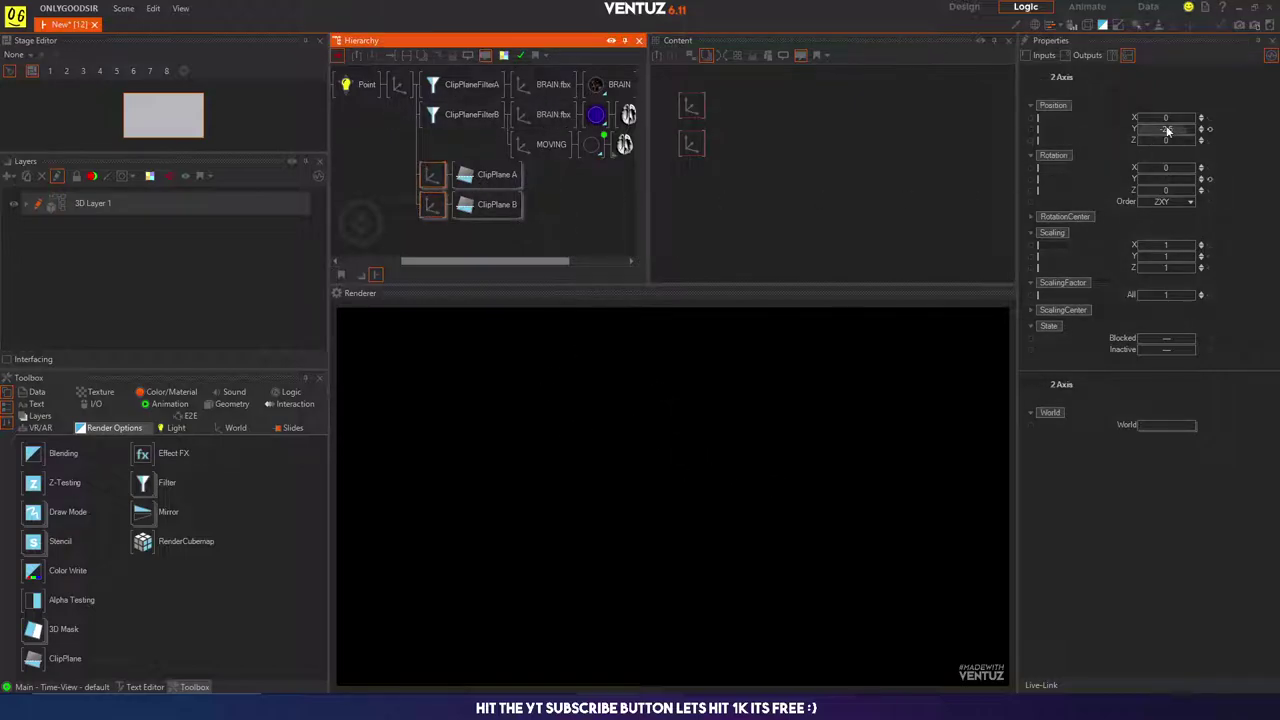
pyautogui.moveTo(1167, 118); pyautogui.dragTo(1158, 121)
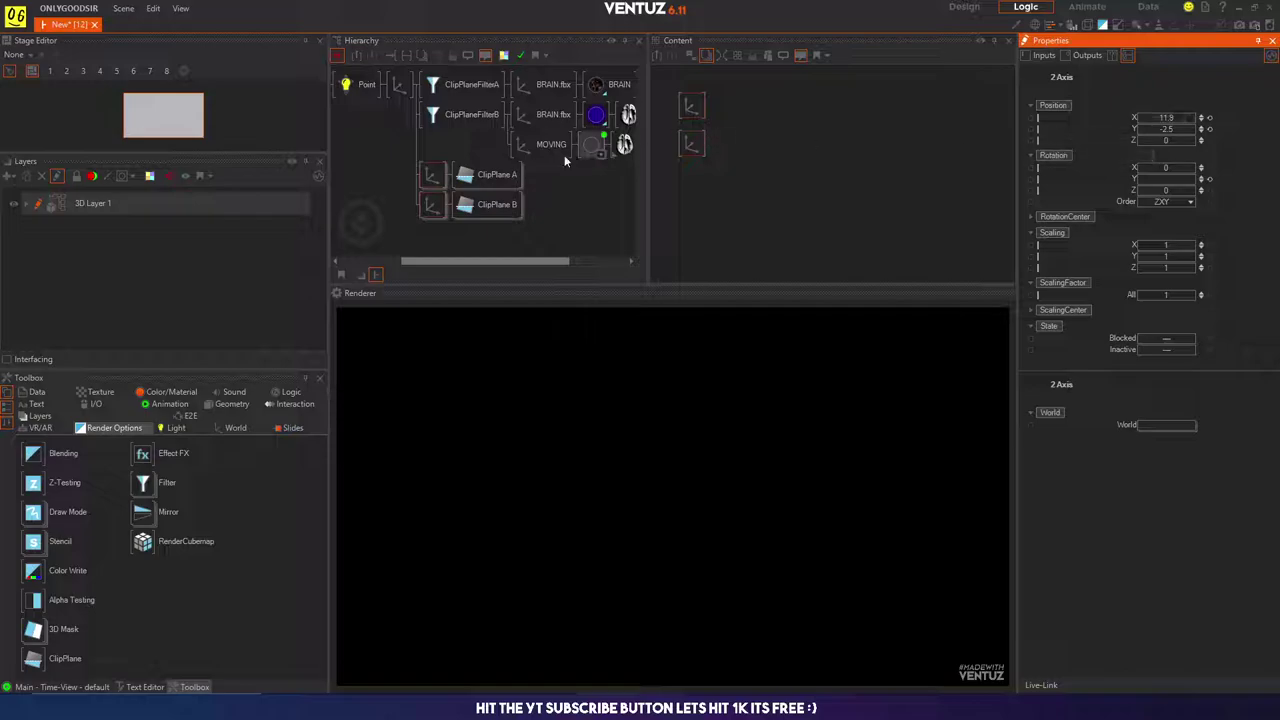
pyautogui.click(490, 176)
pyautogui.click(486, 204)
pyautogui.click(430, 178)
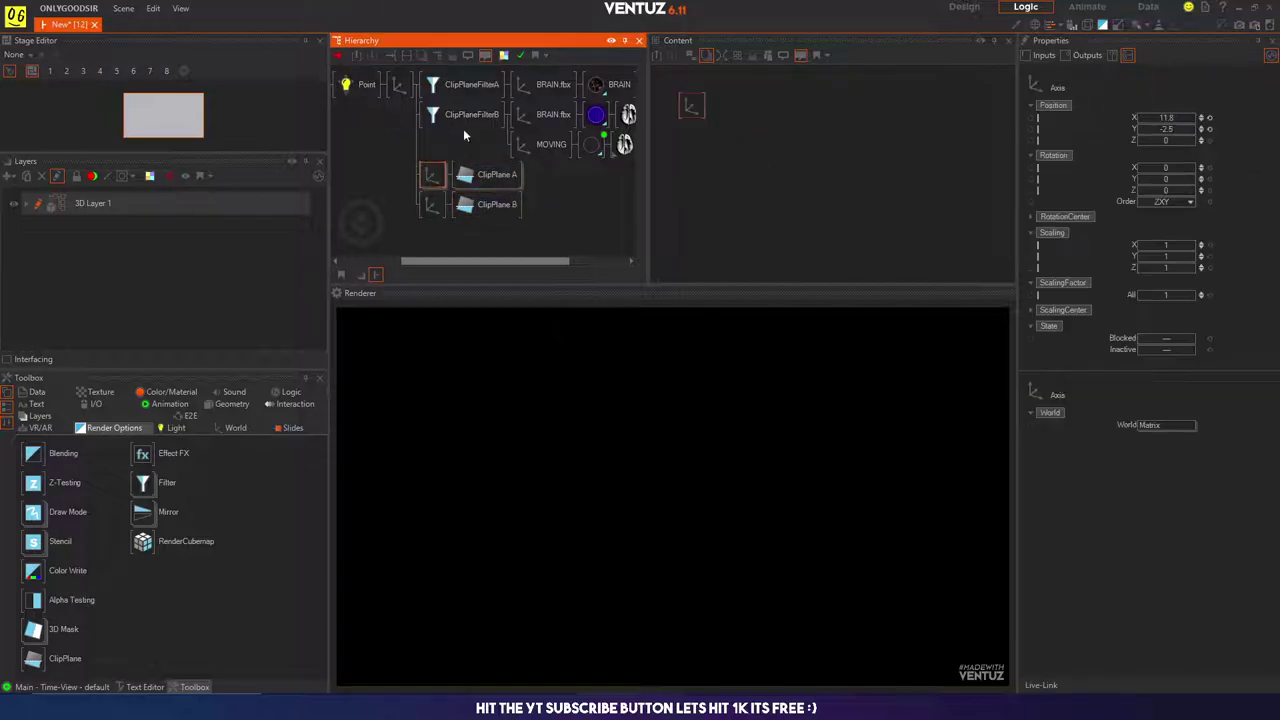
# Step: Turn off UseClipPlane on both ClipPlaneFilterB and ClipPlaneFilterA
pyautogui.click(473, 116)
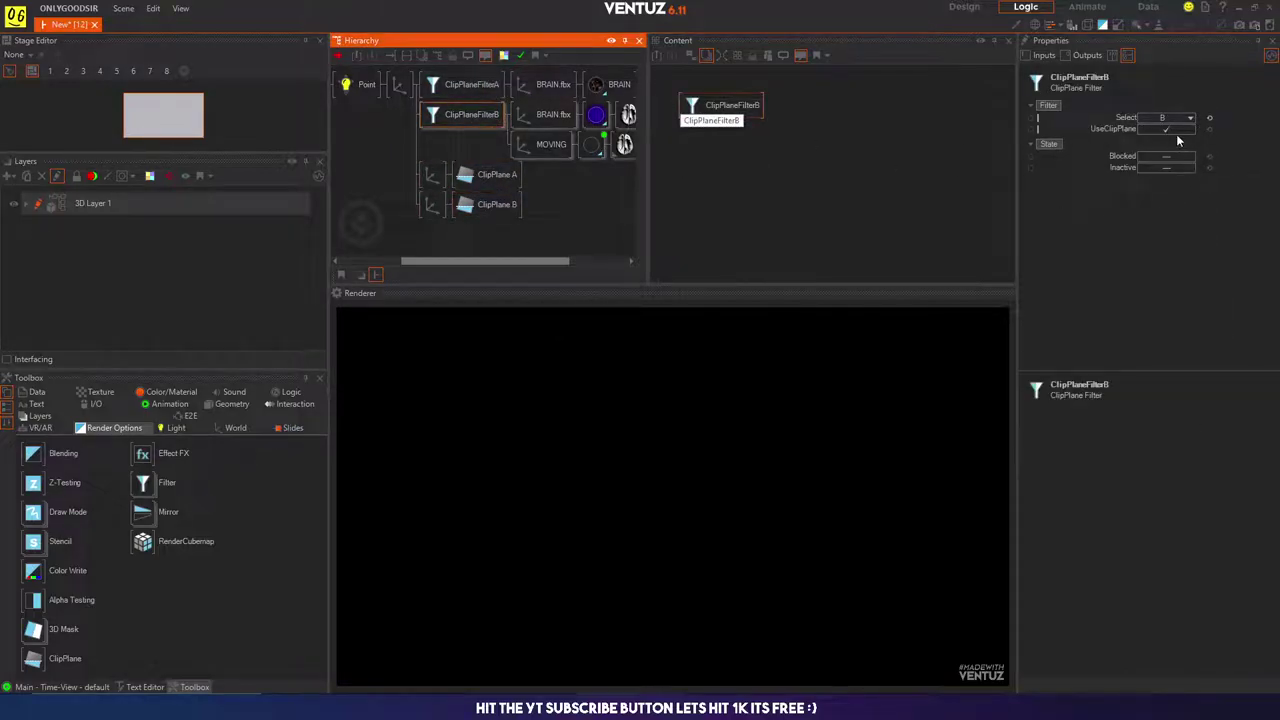
pyautogui.click(1174, 131)
pyautogui.click(470, 85)
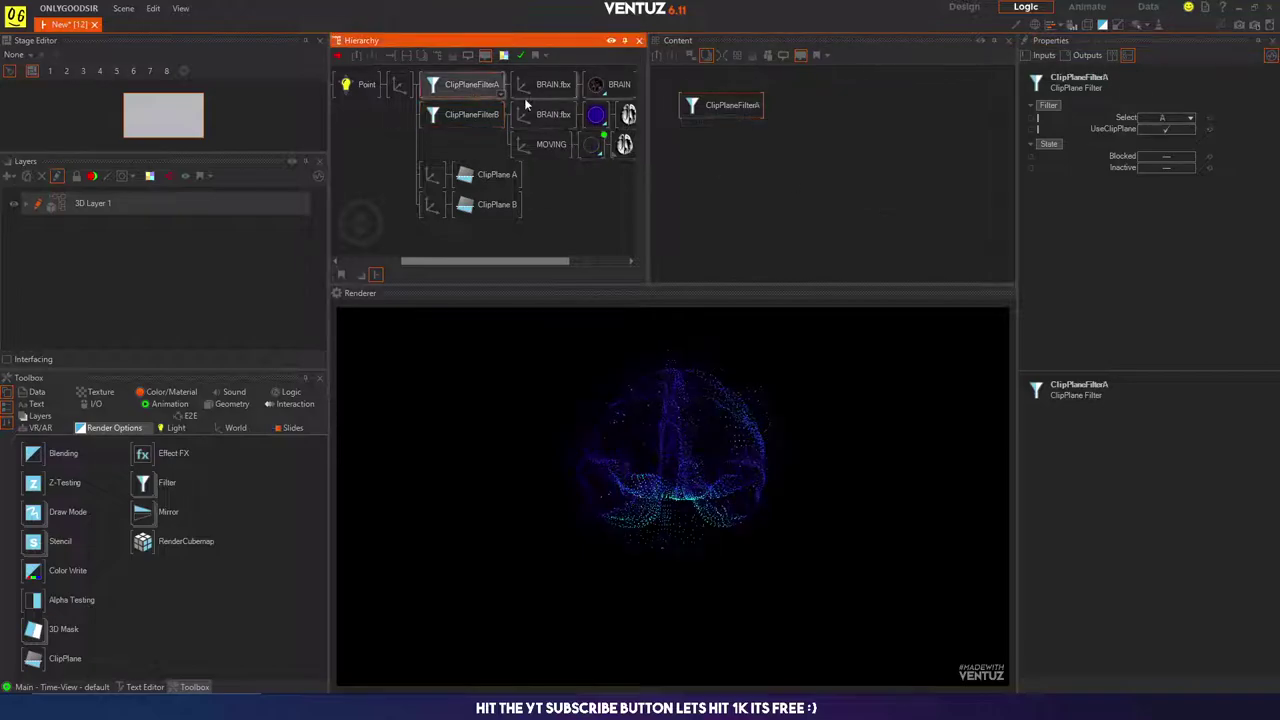
pyautogui.click(1176, 128)
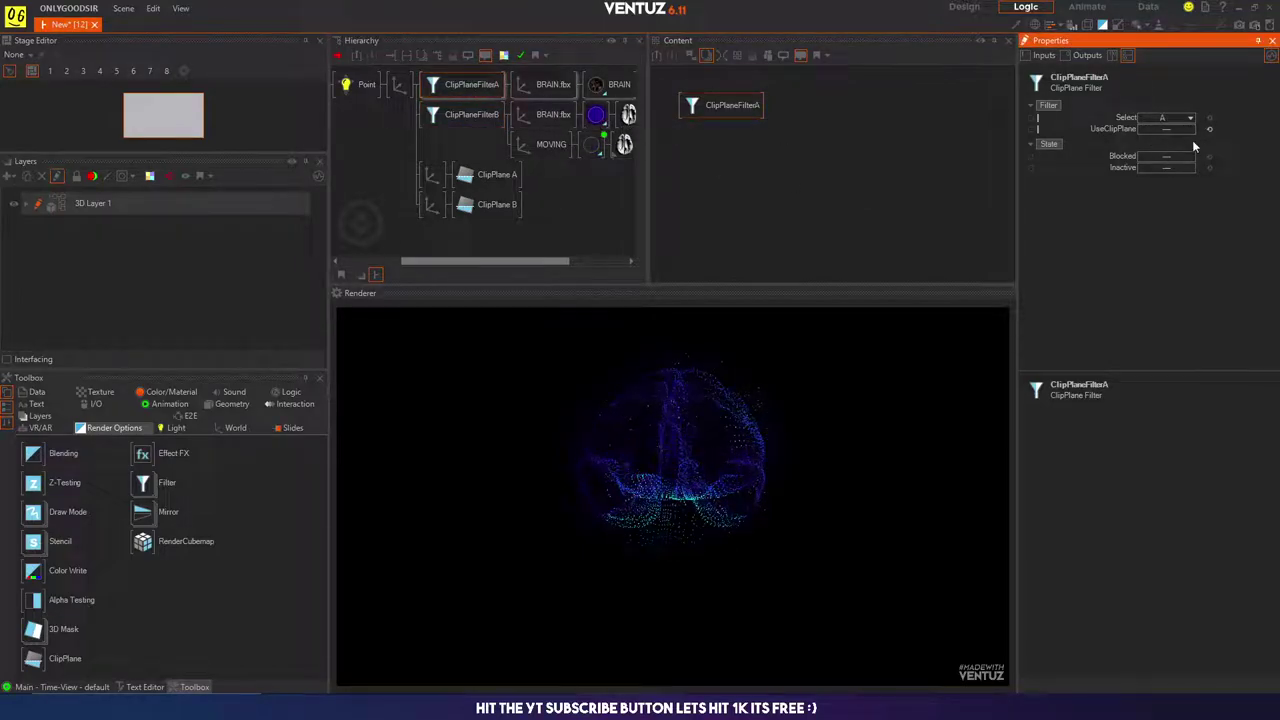
# Step: Set the X position of both clip plane axes to 0
pyautogui.click(430, 175)
pyautogui.keyDown('ctrl'); pyautogui.click(432, 204); pyautogui.keyUp('ctrl')
pyautogui.moveTo(1176, 118)
pyautogui.mouseDown()
pyautogui.moveTo(1137, 117)
pyautogui.moveTo(1171, 114)
pyautogui.moveTo(1180, 128)
pyautogui.mouseUp()
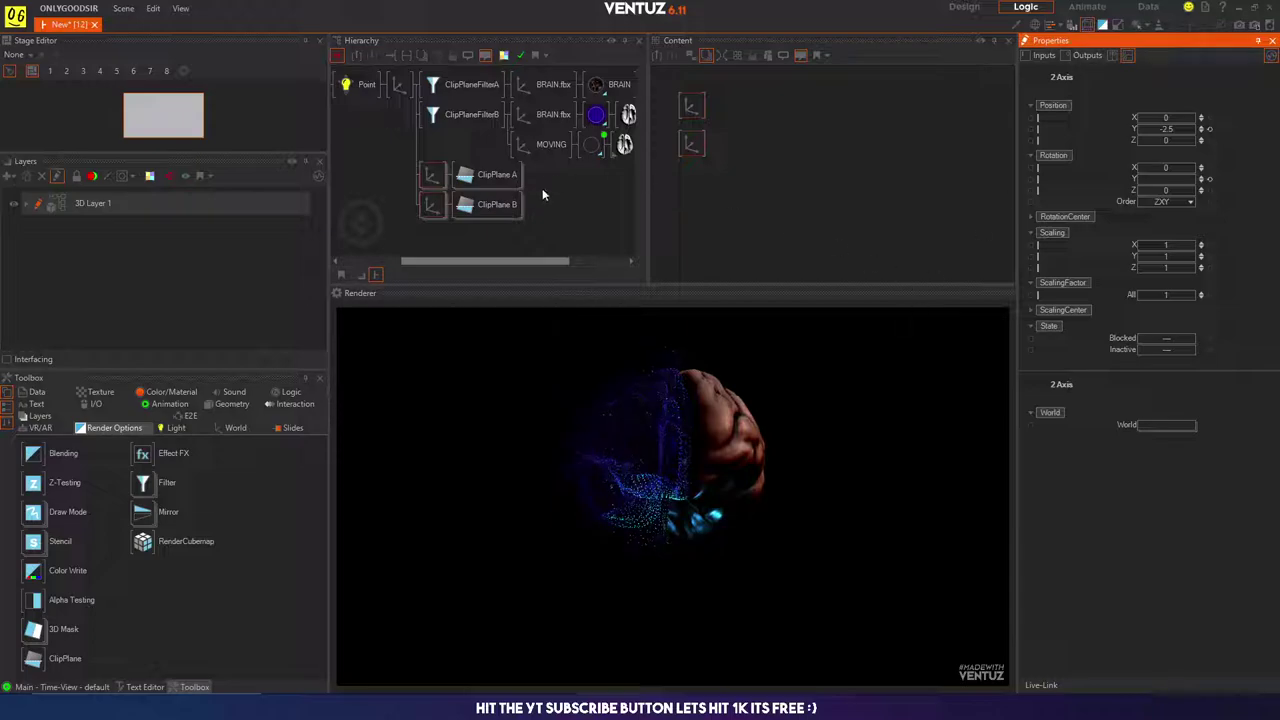
# Step: Attach a Rectangle geometry to ClipPlane A and another to ClipPlane B
pyautogui.click(429, 226)
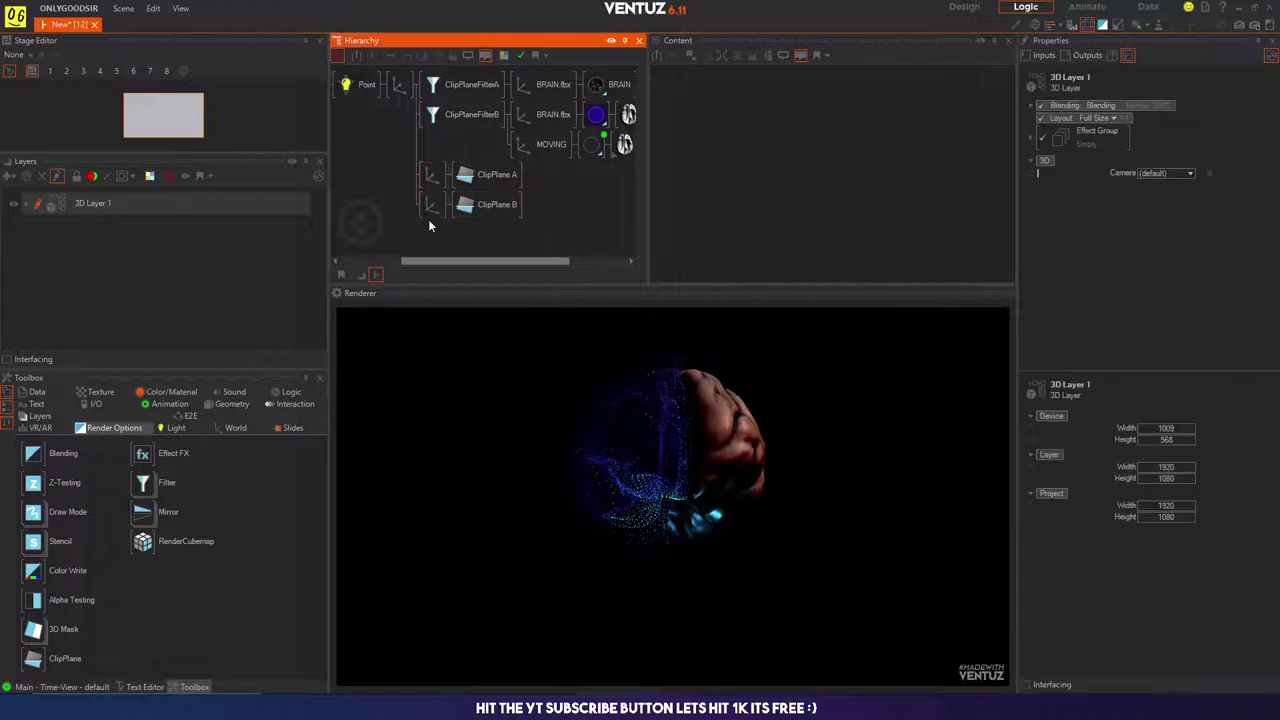
pyautogui.click(234, 404)
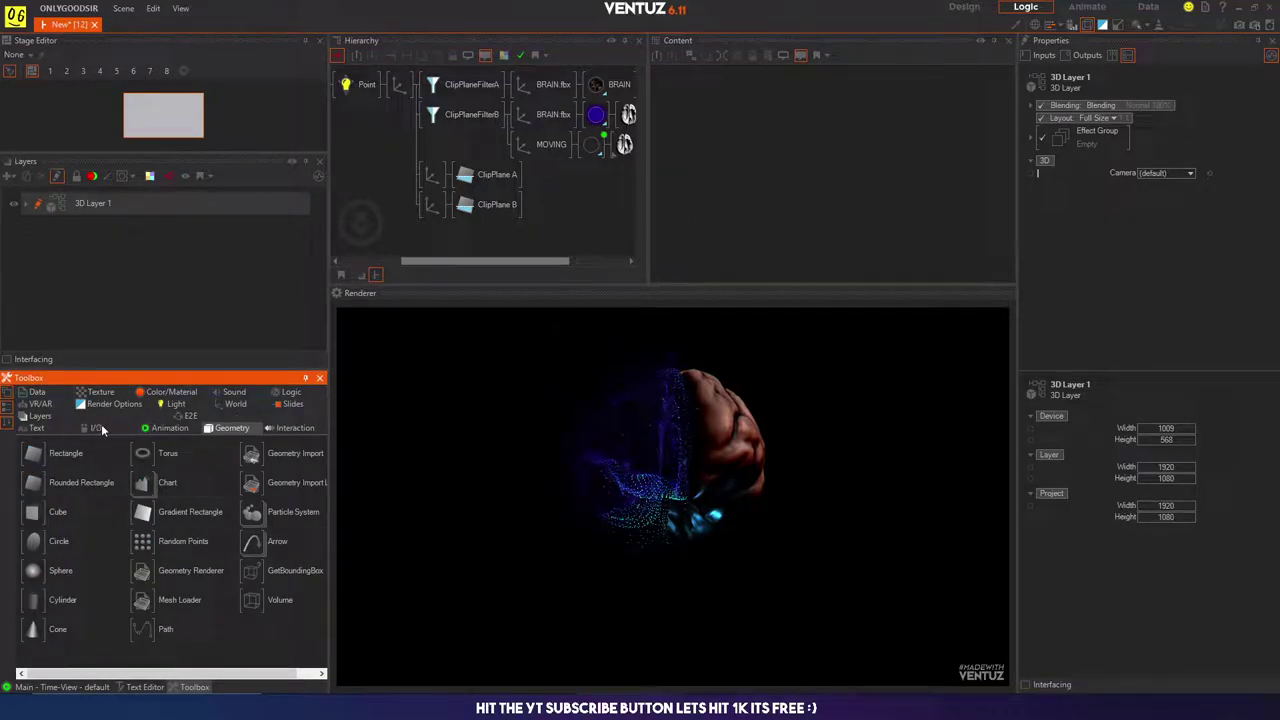
pyautogui.moveTo(60, 453); pyautogui.dragTo(530, 180)
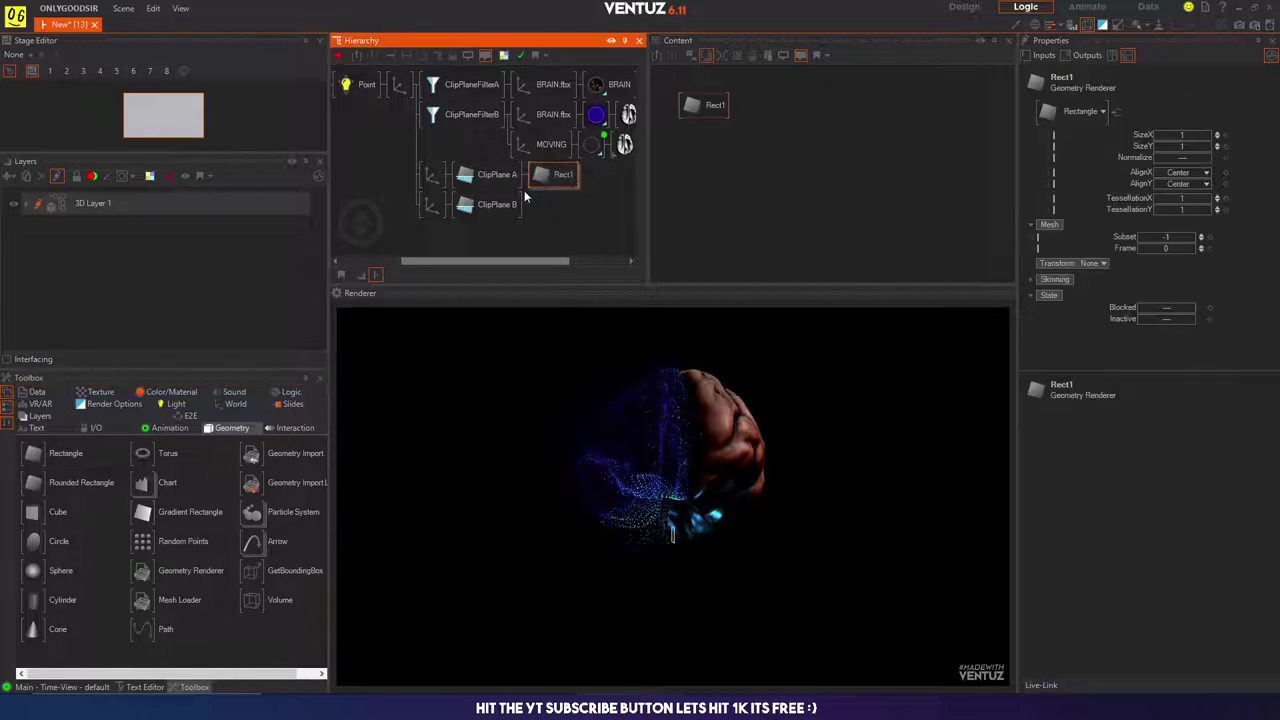
pyautogui.moveTo(40, 460); pyautogui.dragTo(517, 212)
# Step: Scale both clip plane axes uniformly to 29.9 and set their Y rotation to 0
pyautogui.click(432, 178)
pyautogui.keyDown('ctrl'); pyautogui.click(432, 205); pyautogui.keyUp('ctrl')
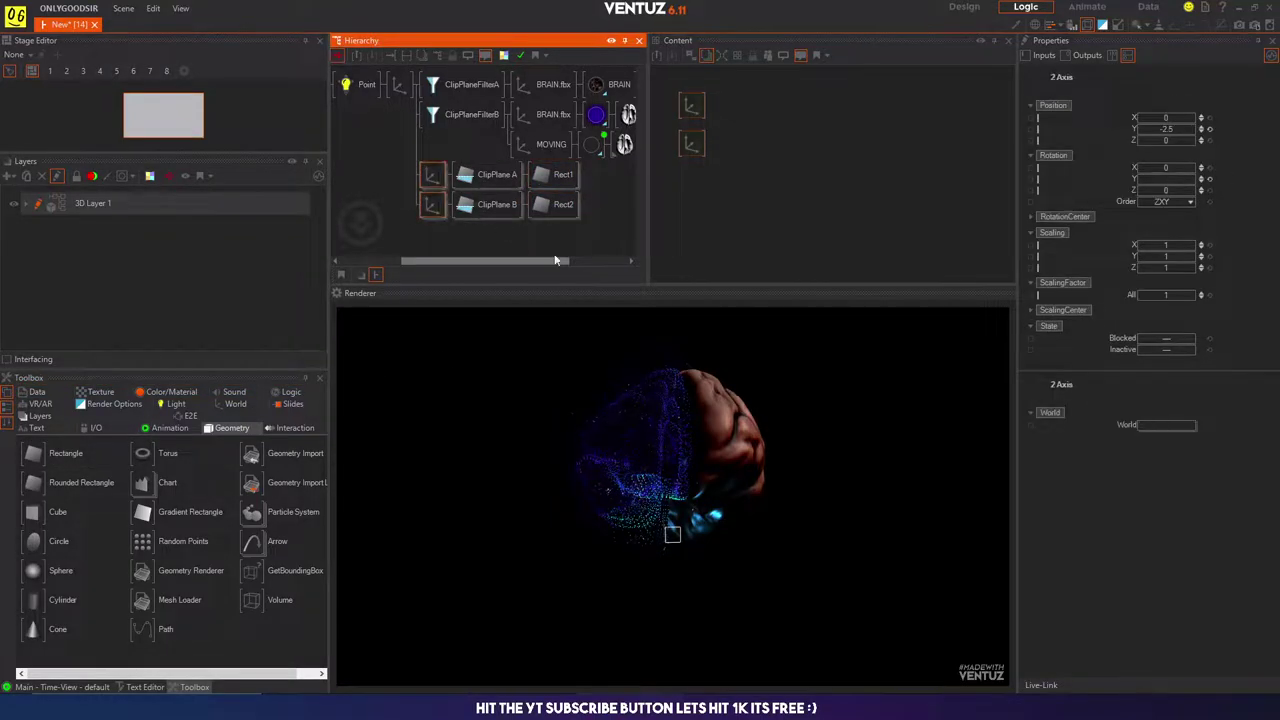
pyautogui.moveTo(1160, 294); pyautogui.dragTo(1196, 294)
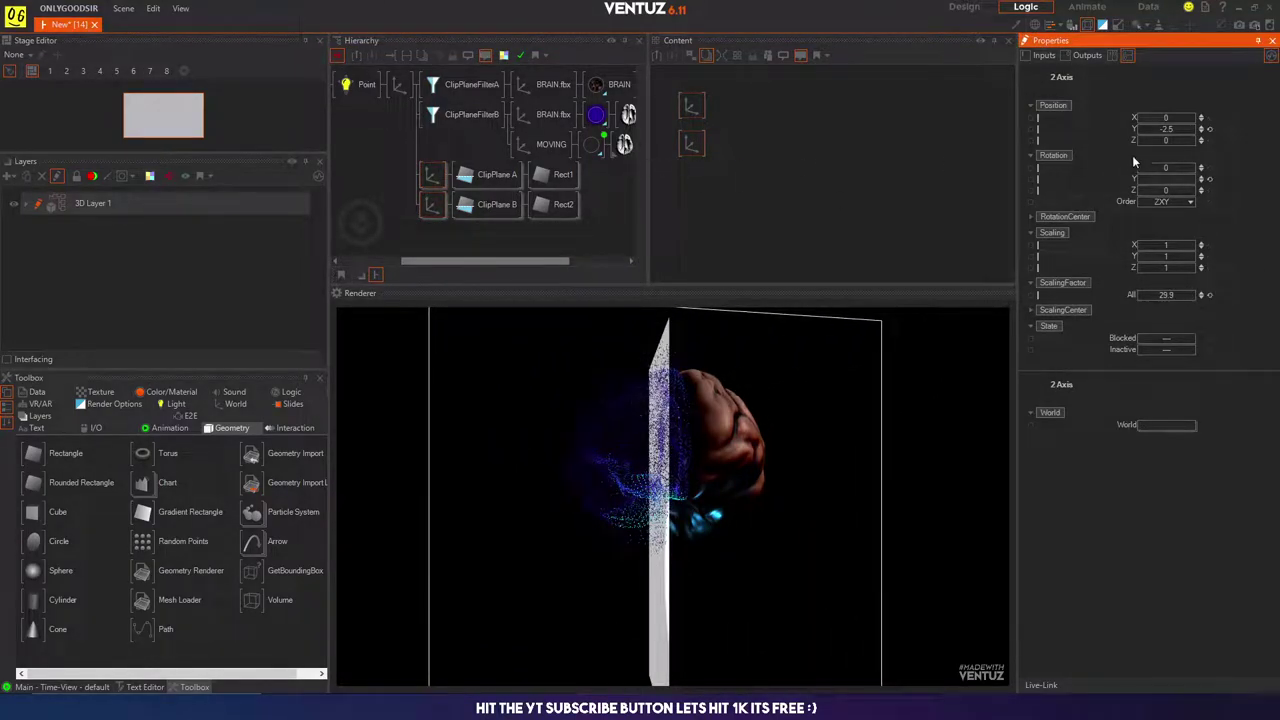
pyautogui.moveTo(1206, 182); pyautogui.dragTo(1210, 186)
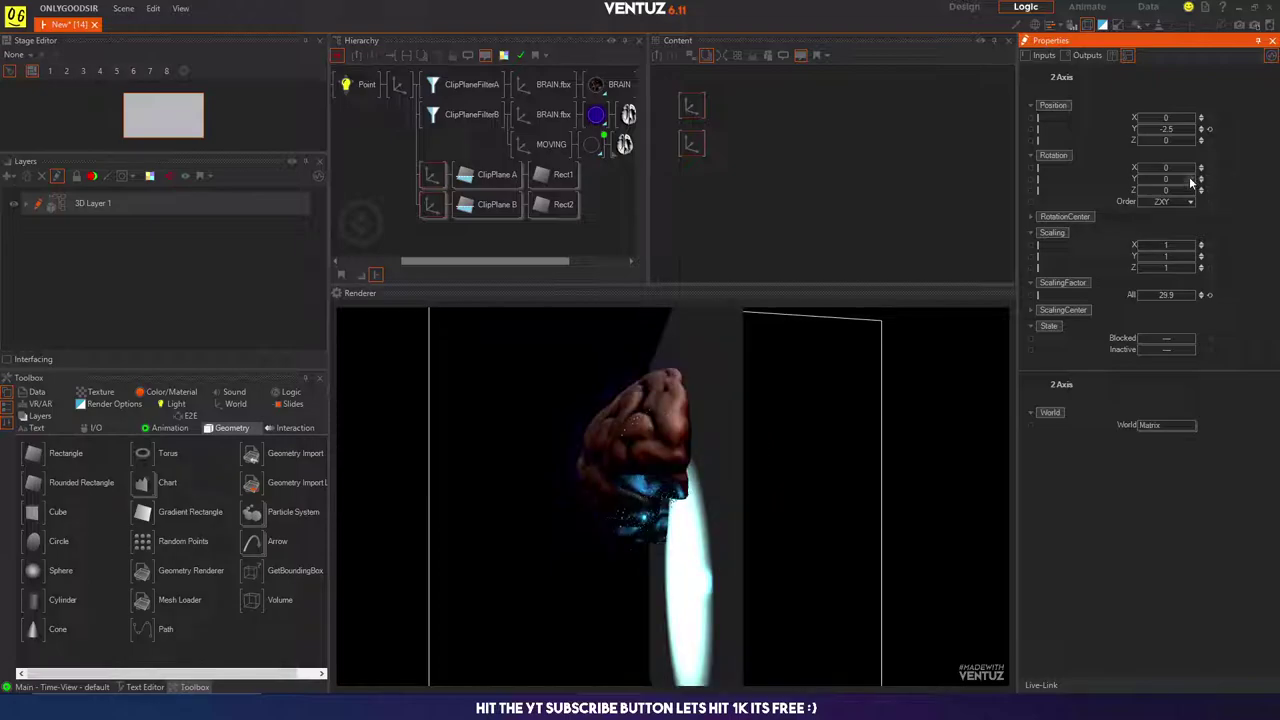
pyautogui.click(439, 248)
pyautogui.click(488, 205)
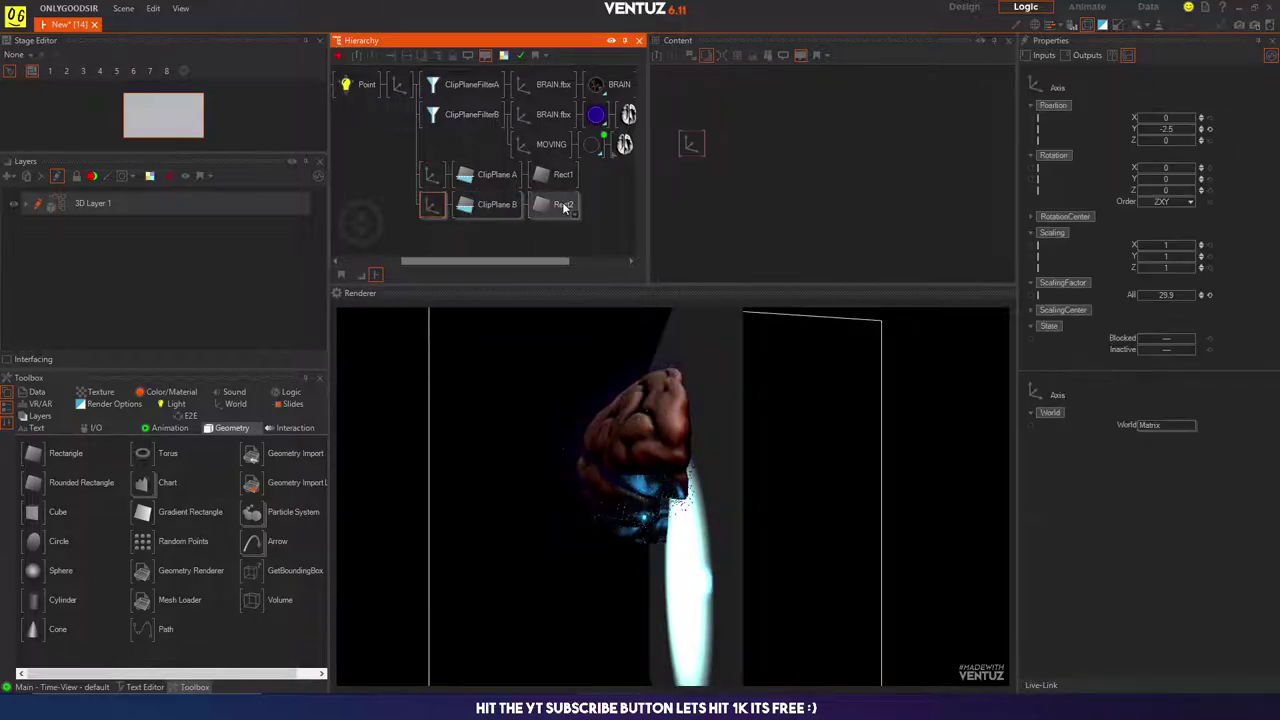
pyautogui.click(556, 205)
pyautogui.click(550, 179)
pyautogui.click(432, 205)
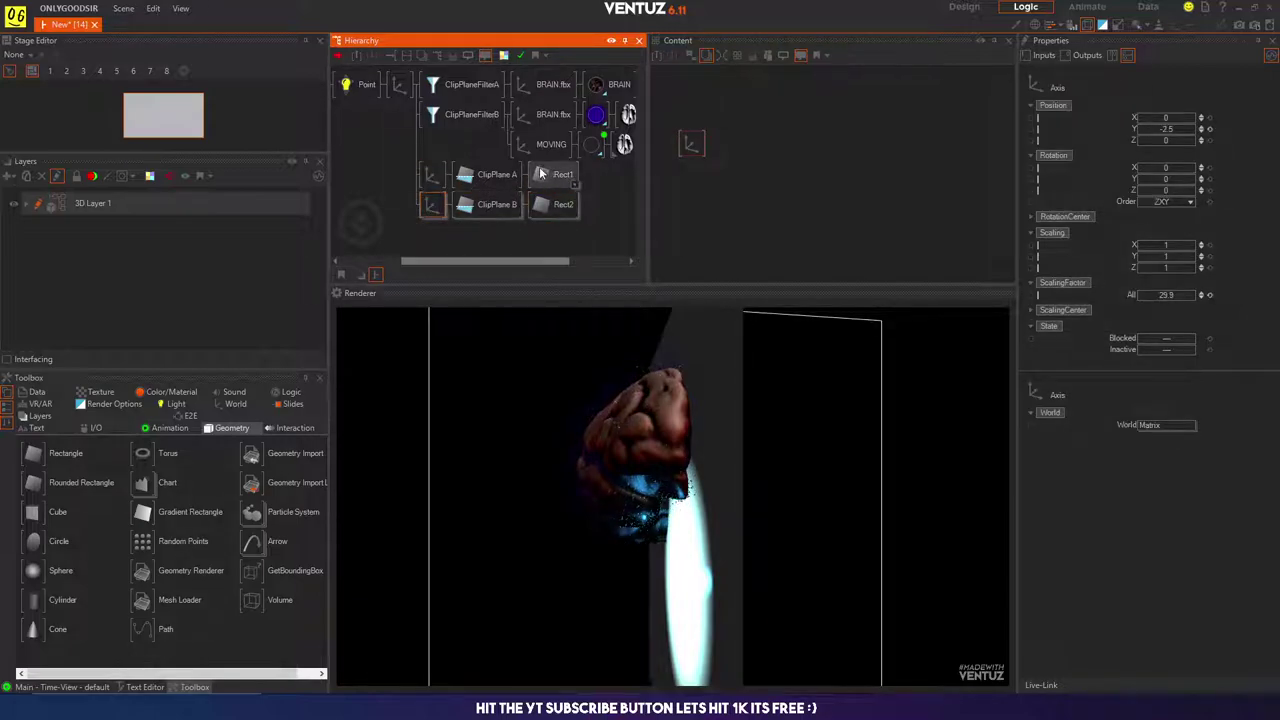
# Step: Reset the Y rotation of the shared parent axis to 0
pyautogui.click(399, 84)
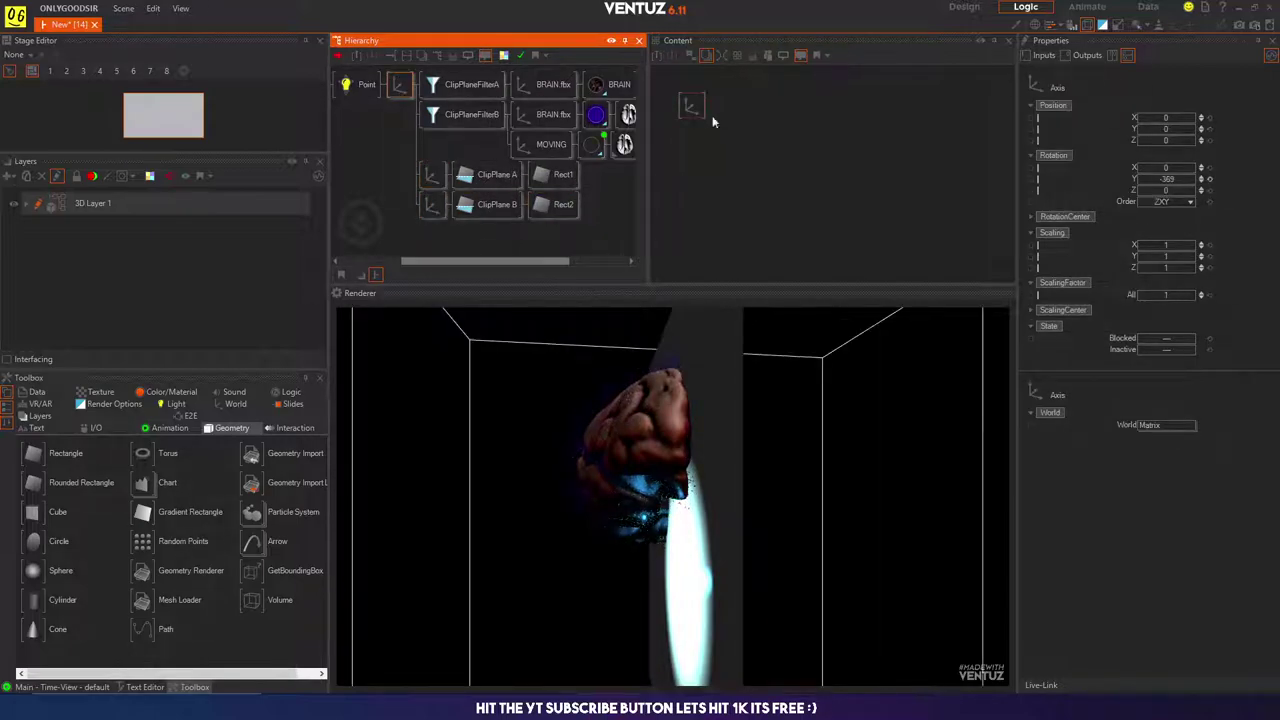
pyautogui.click(1207, 183)
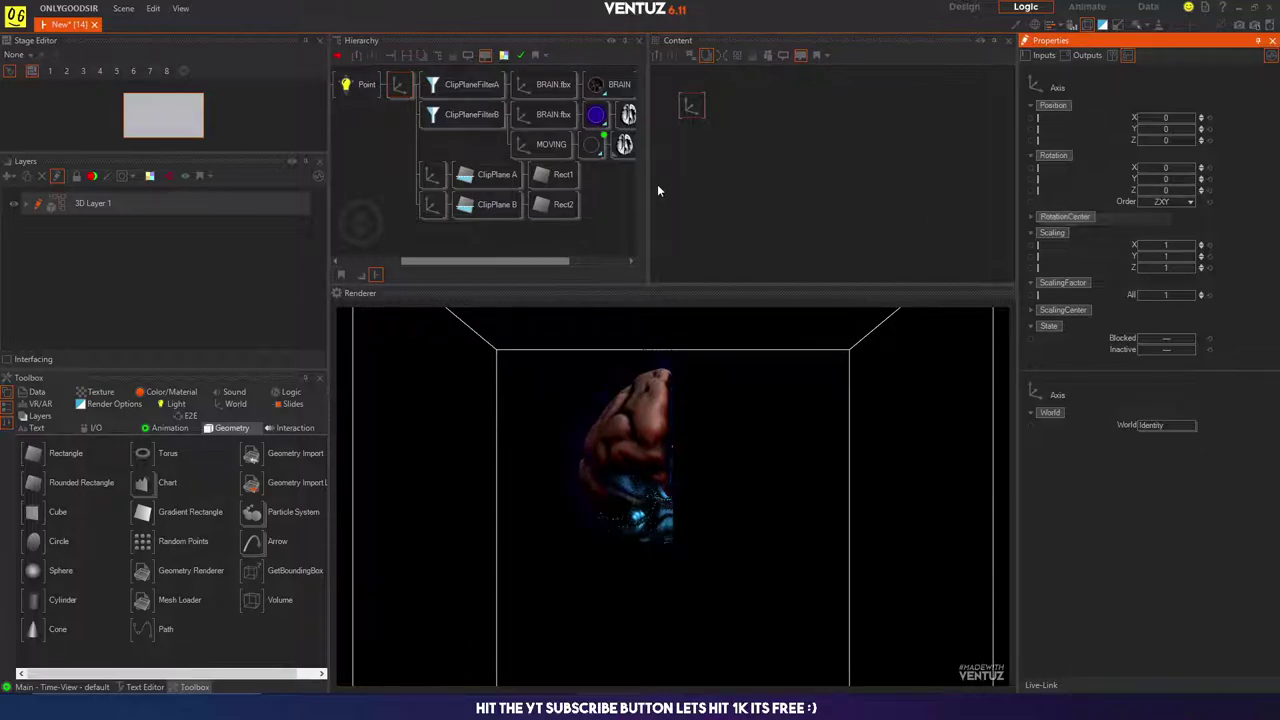
# Step: Select both clip plane axes together and shift their X position to about -0.48
pyautogui.click(432, 174)
pyautogui.click(430, 205)
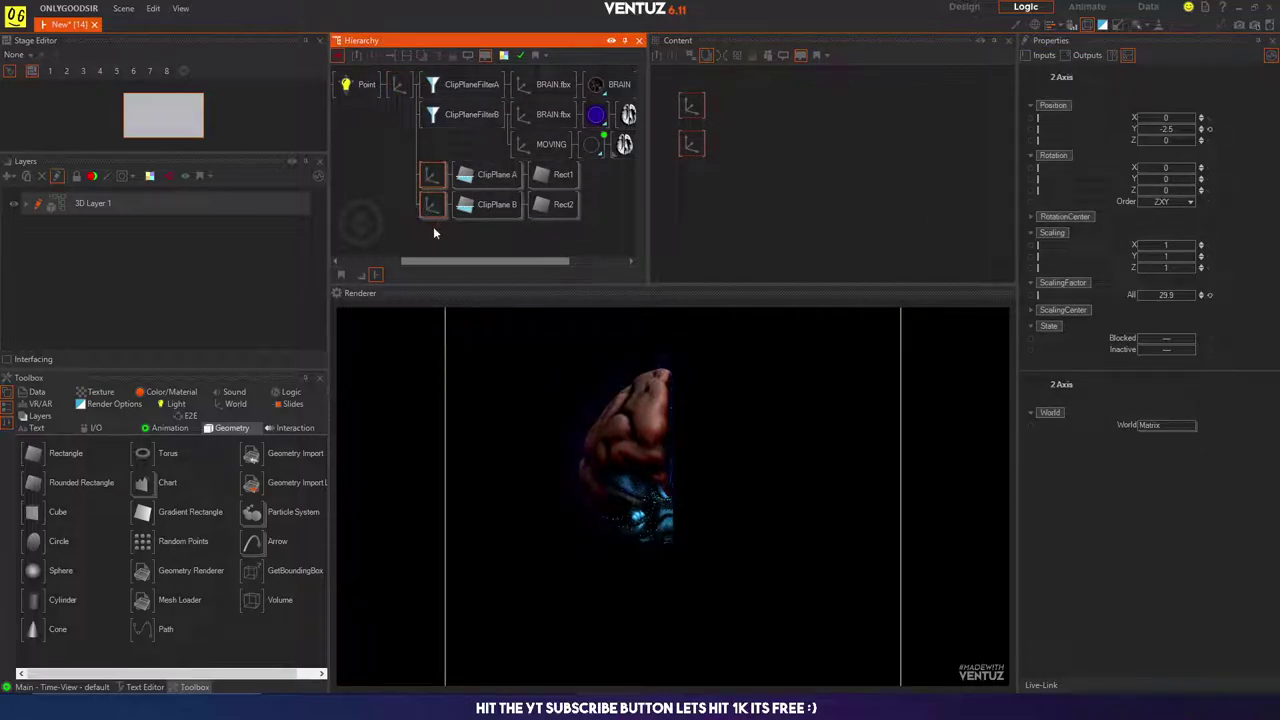
pyautogui.click(490, 175)
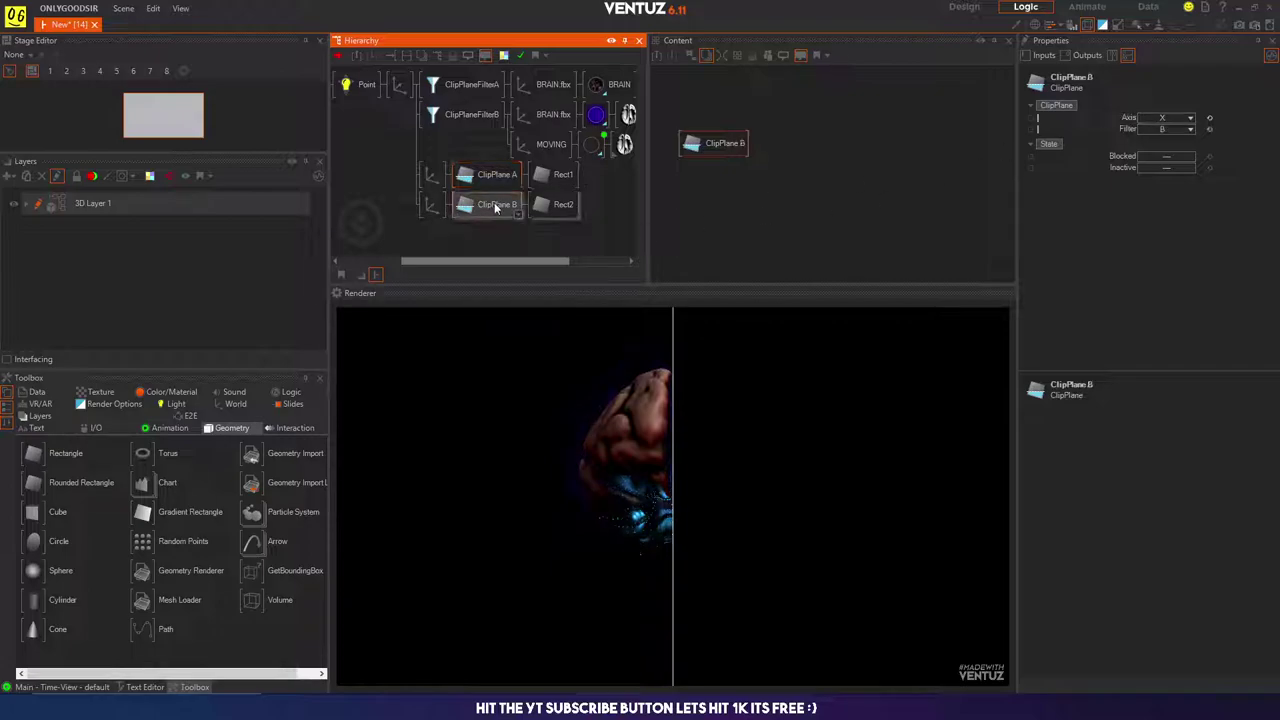
pyautogui.click(563, 174)
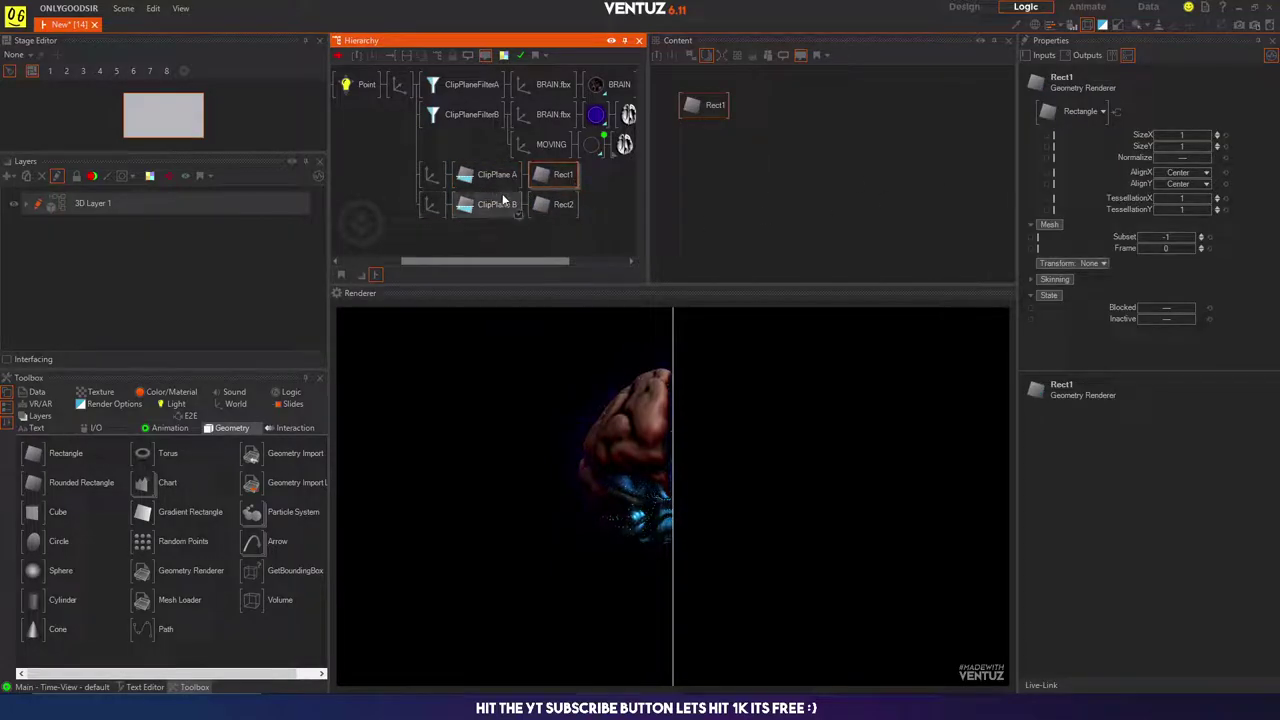
pyautogui.click(428, 206)
pyautogui.keyDown('ctrl'); pyautogui.click(432, 176); pyautogui.keyUp('ctrl')
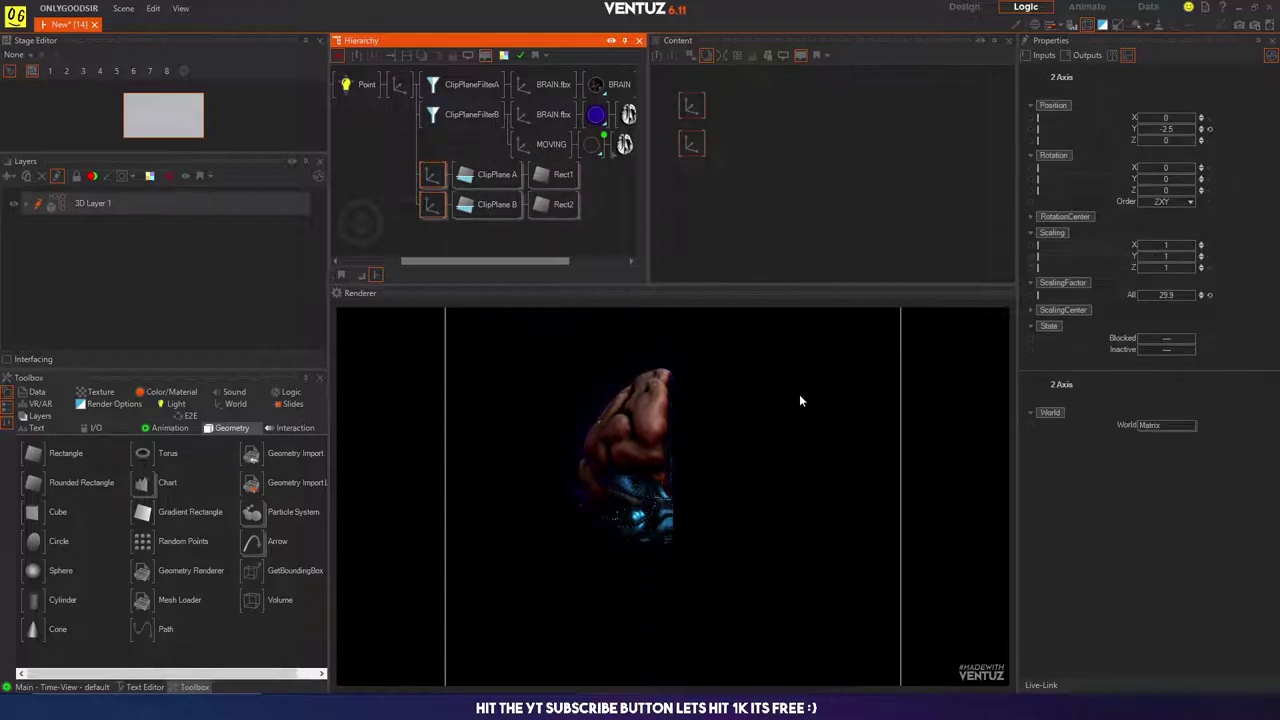
pyautogui.moveTo(1163, 117); pyautogui.dragTo(1190, 117)
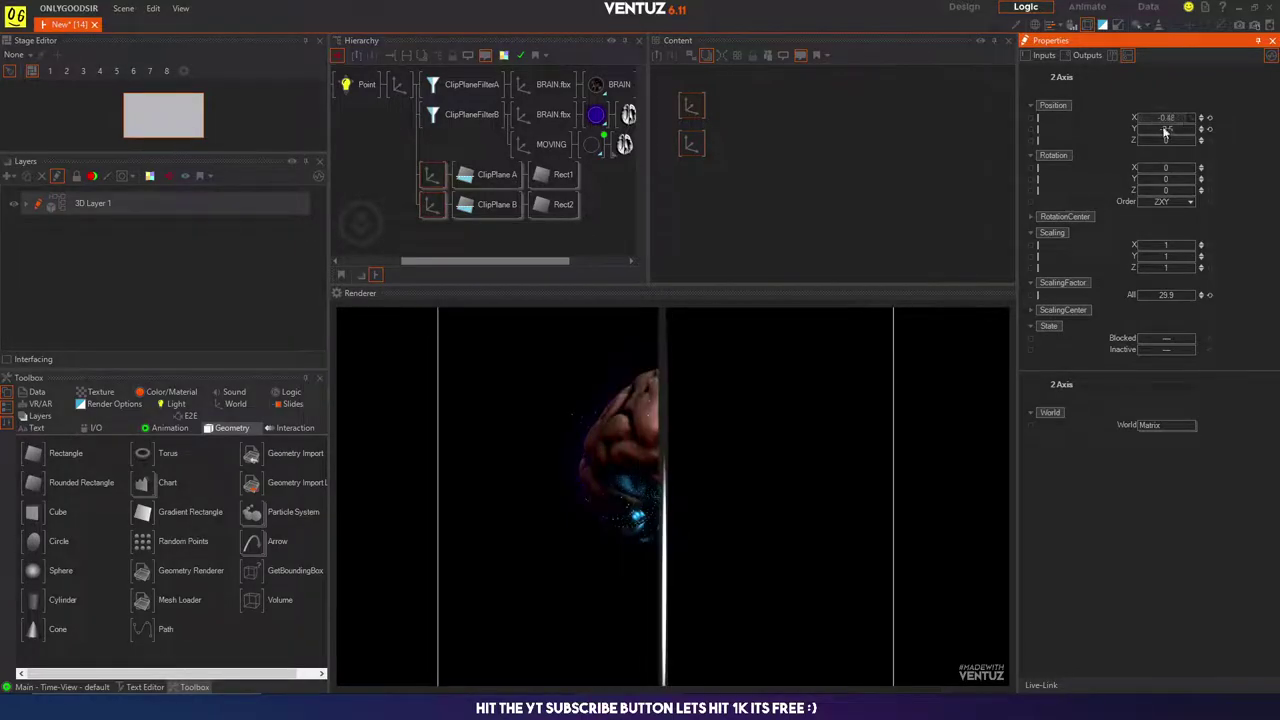
# Step: Delete the Rect1 and Rect2 geometries from ClipPlane A and ClipPlane B
pyautogui.click(562, 177)
pyautogui.keyDown('ctrl'); pyautogui.click(553, 208); pyautogui.keyUp('ctrl')
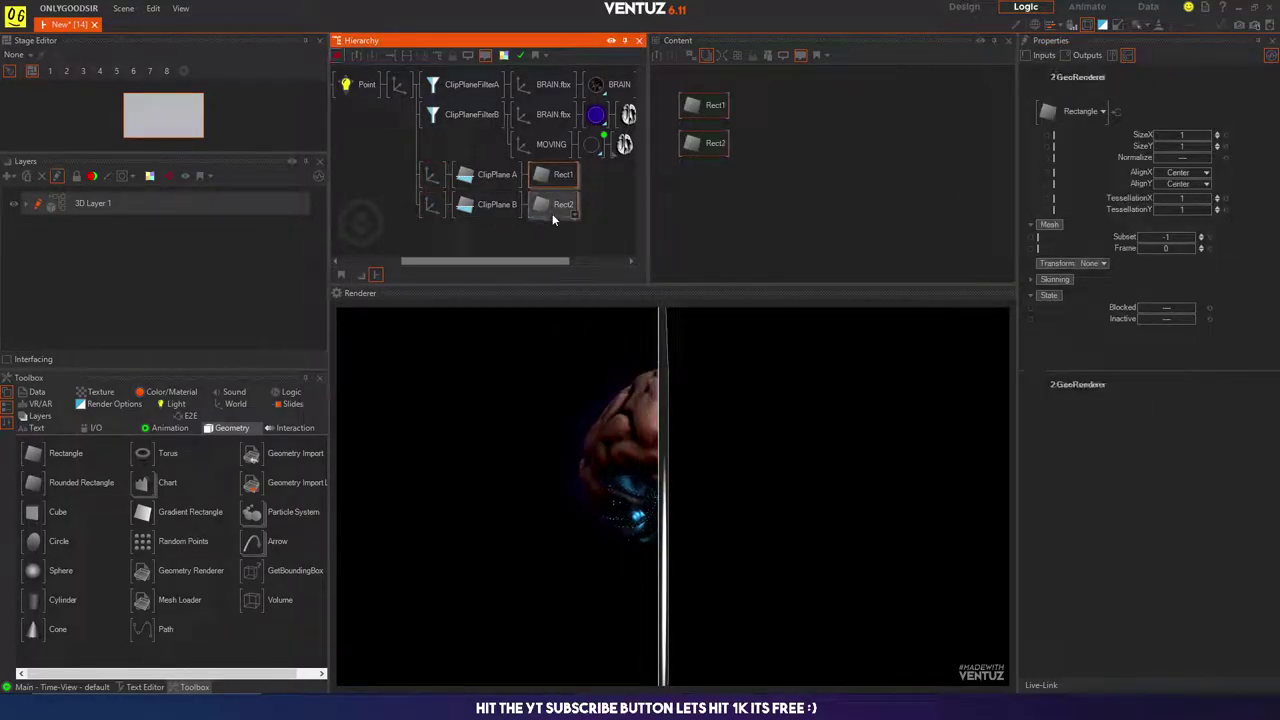
pyautogui.click(556, 222)
pyautogui.click(555, 205)
pyautogui.click(555, 183)
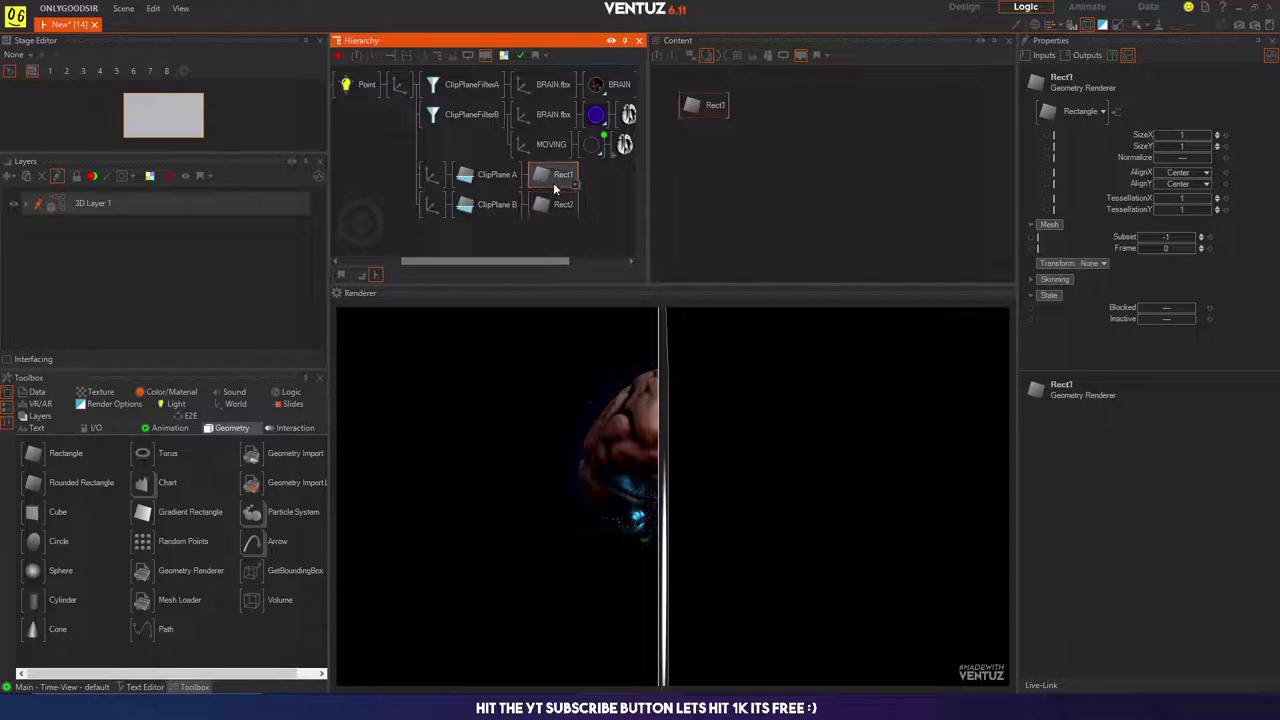
pyautogui.keyDown('ctrl'); pyautogui.click(560, 205); pyautogui.keyUp('ctrl')
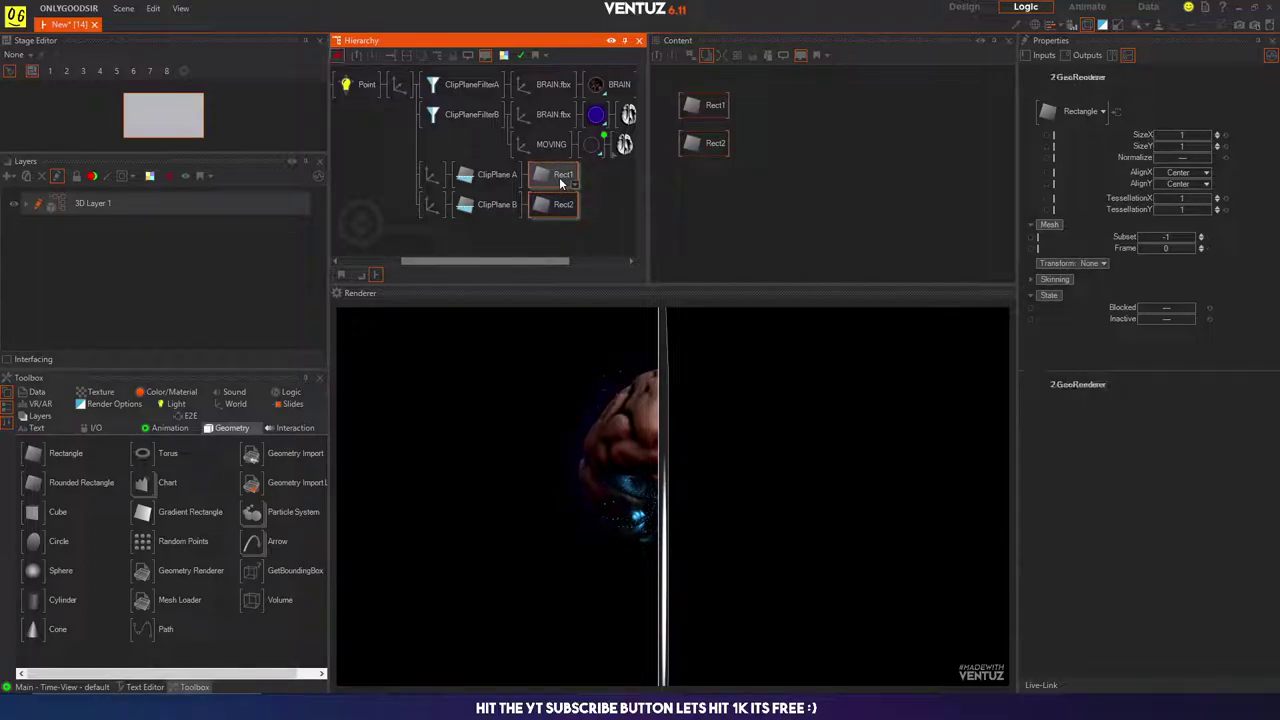
pyautogui.press('Delete')
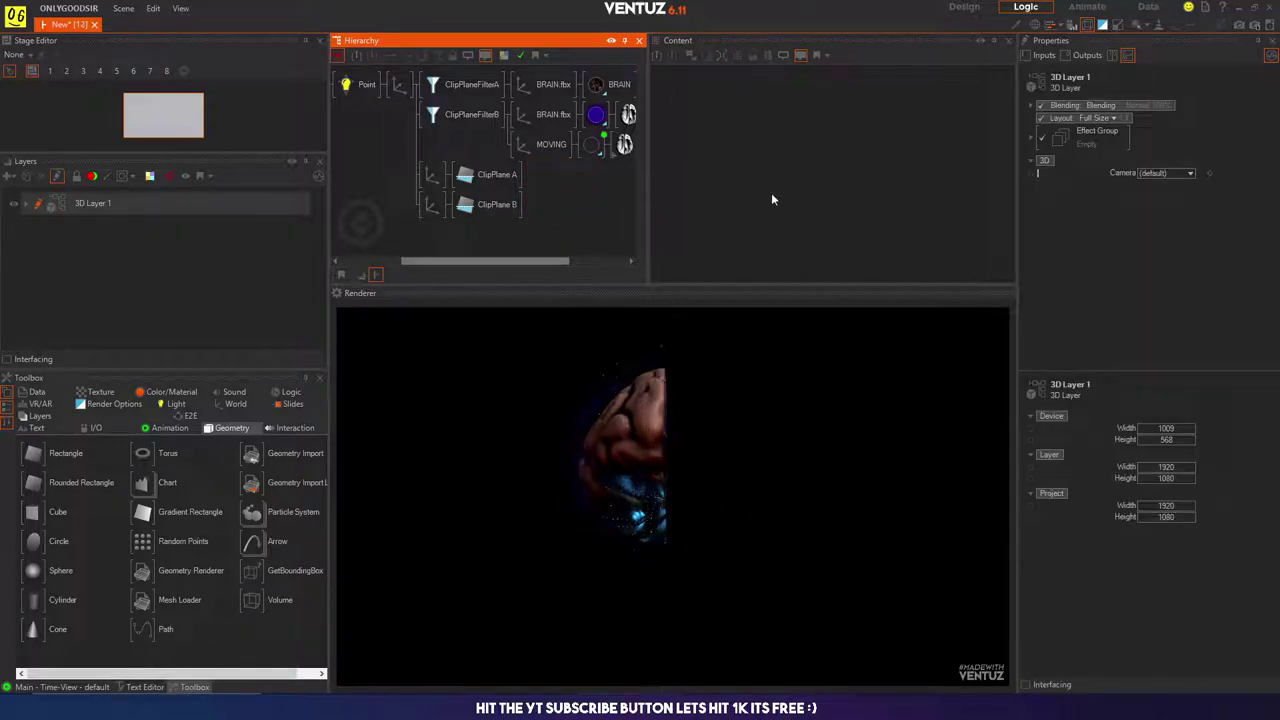
# Step: Set the Y rotation of ClipPlane B's axis to 180
pyautogui.click(435, 214)
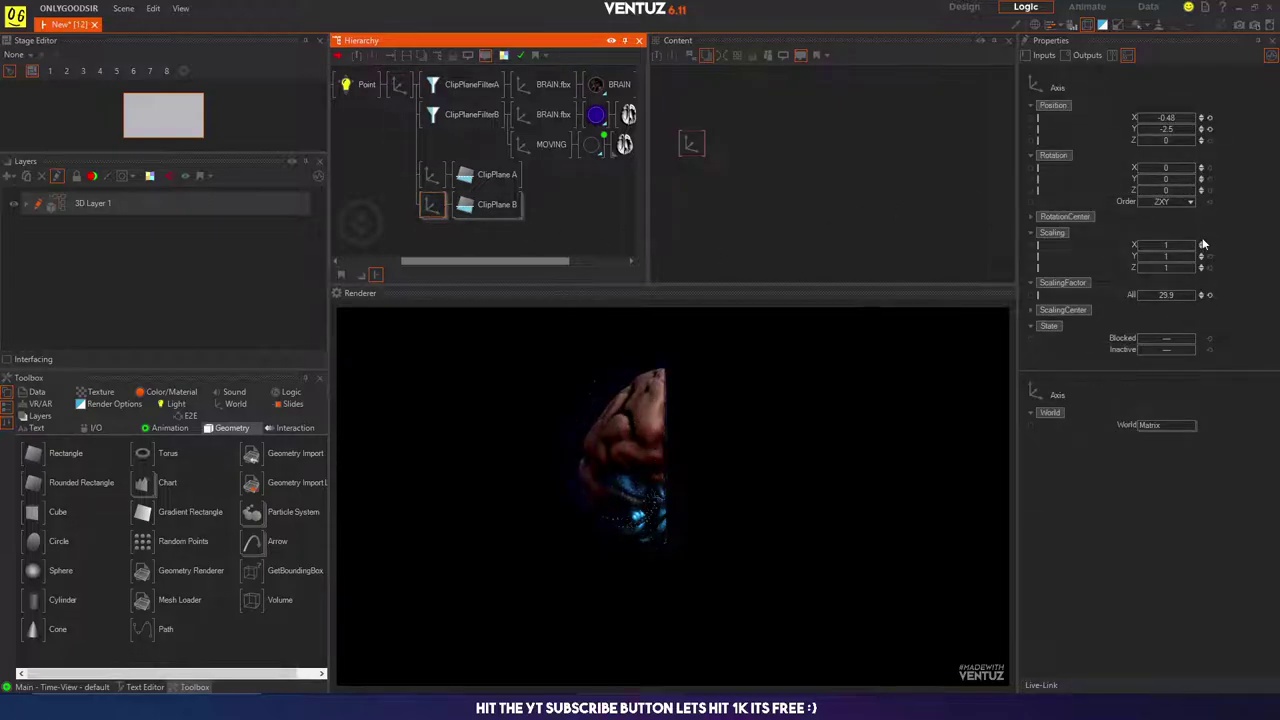
pyautogui.click(1166, 178)
pyautogui.moveTo(1167, 179)
pyautogui.mouseDown()
pyautogui.moveTo(1136, 181)
pyautogui.moveTo(1168, 186)
pyautogui.mouseUp()
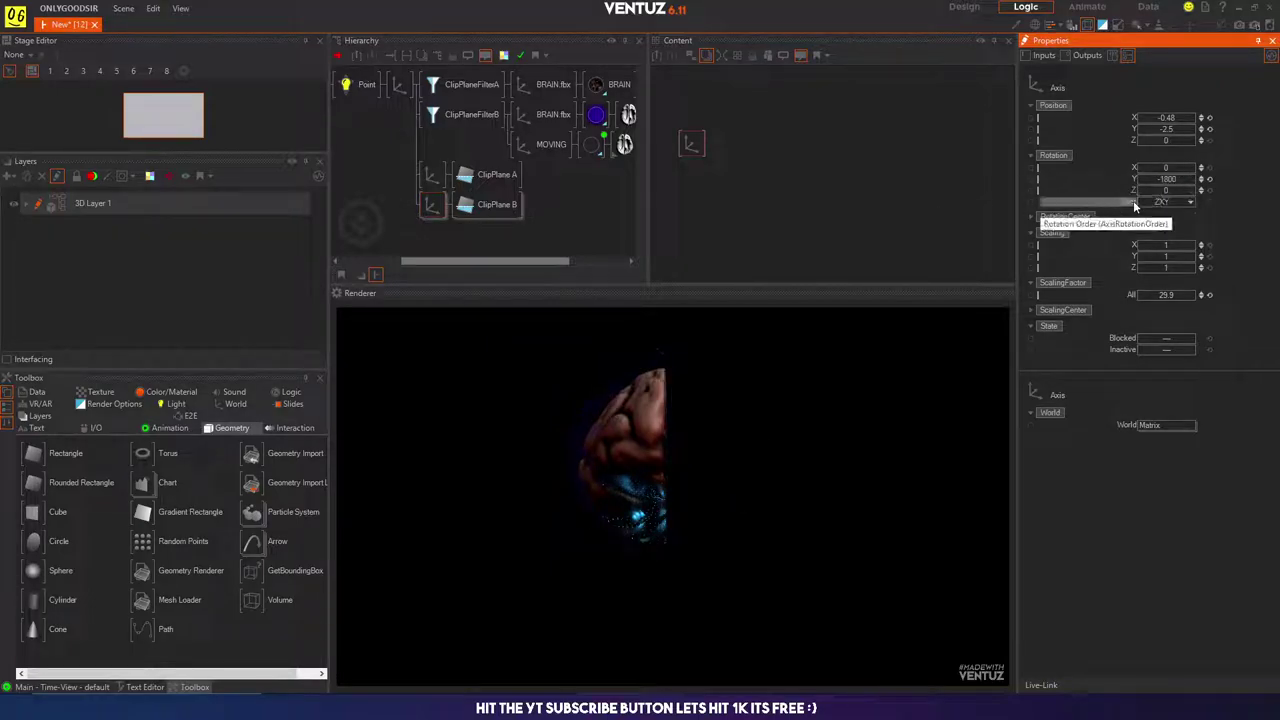
pyautogui.click(1169, 178)
pyautogui.write('--18')
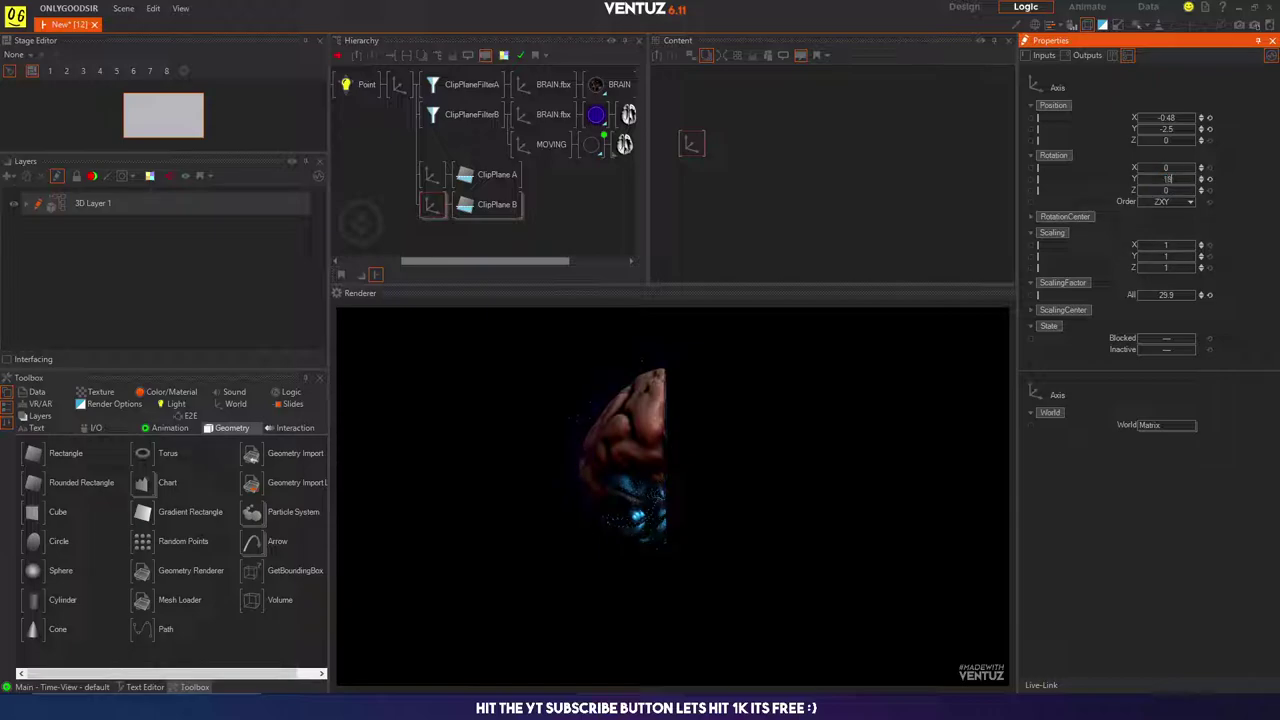
pyautogui.write('0')
pyautogui.press('Return')
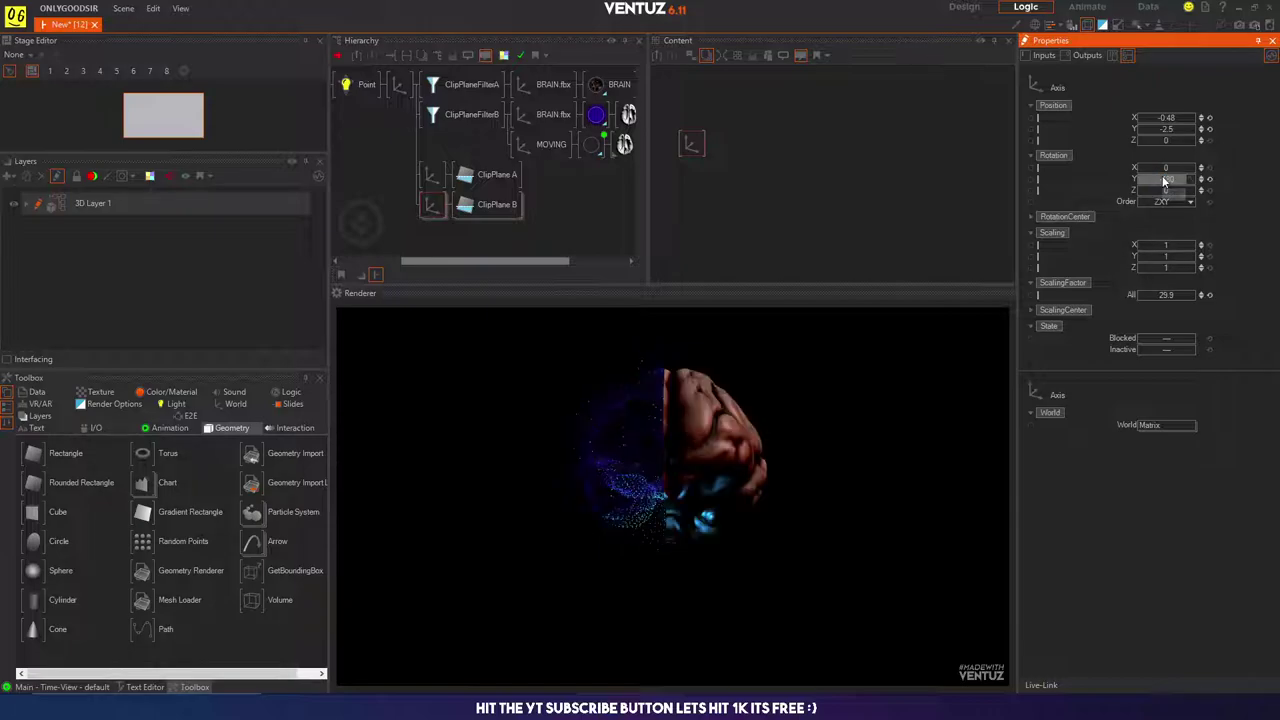
# Step: Move both clip plane axes together to an X position of -0.16
pyautogui.click(439, 182)
pyautogui.keyDown('ctrl'); pyautogui.click(437, 209); pyautogui.keyUp('ctrl')
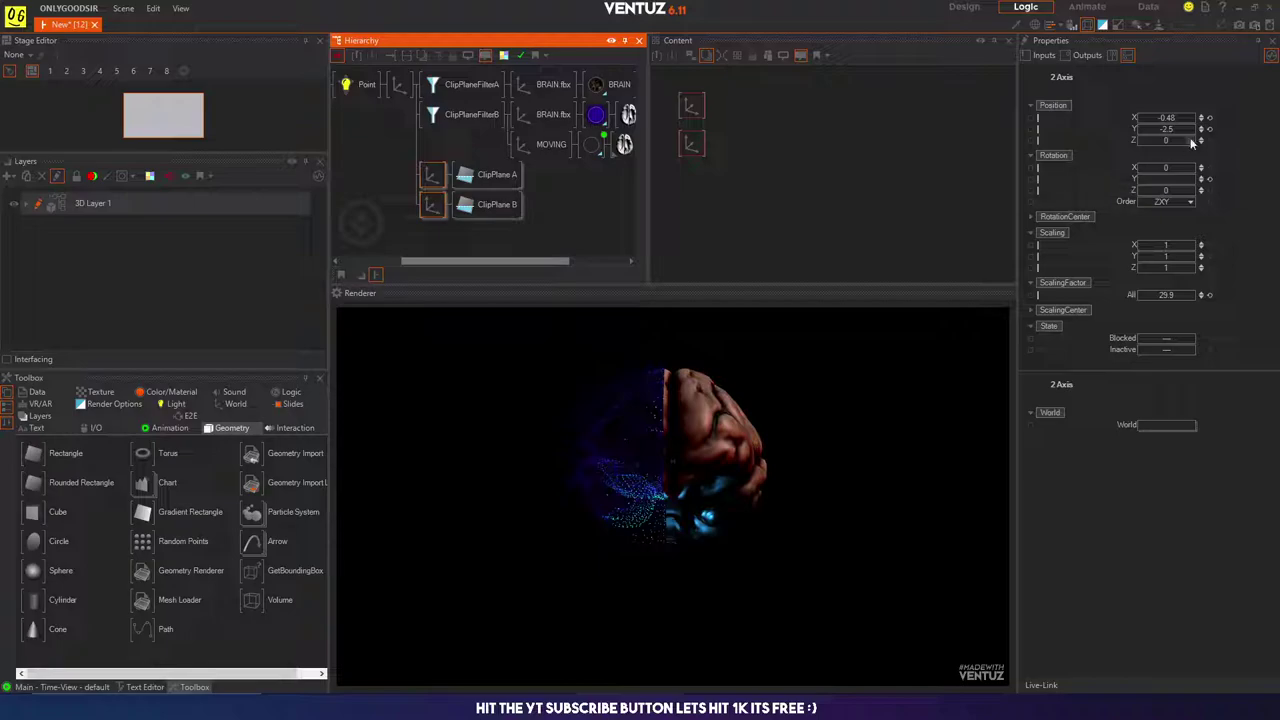
pyautogui.moveTo(1174, 119); pyautogui.dragTo(1139, 118)
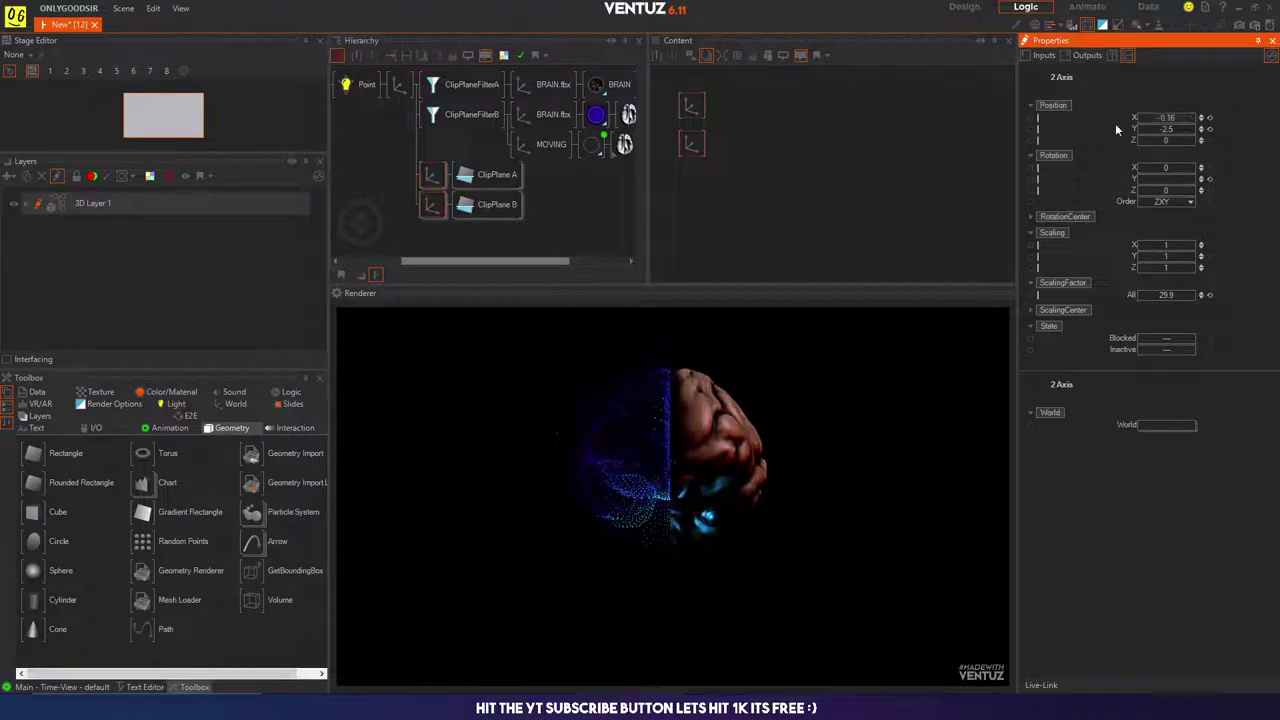
# Step: Rotate the shared parent axis to -49 on Y and turn off the bounding box display in the renderer
pyautogui.click(400, 86)
pyautogui.moveTo(1139, 178); pyautogui.dragTo(1165, 178)
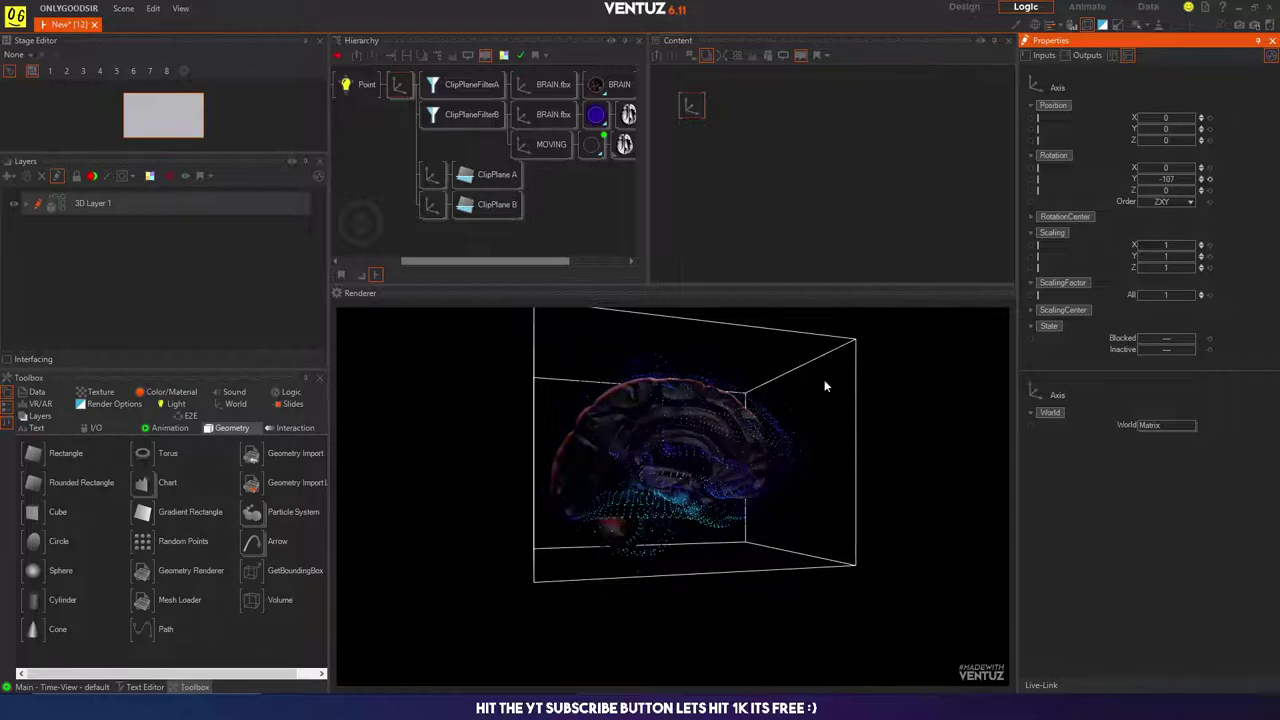
pyautogui.click(1086, 27)
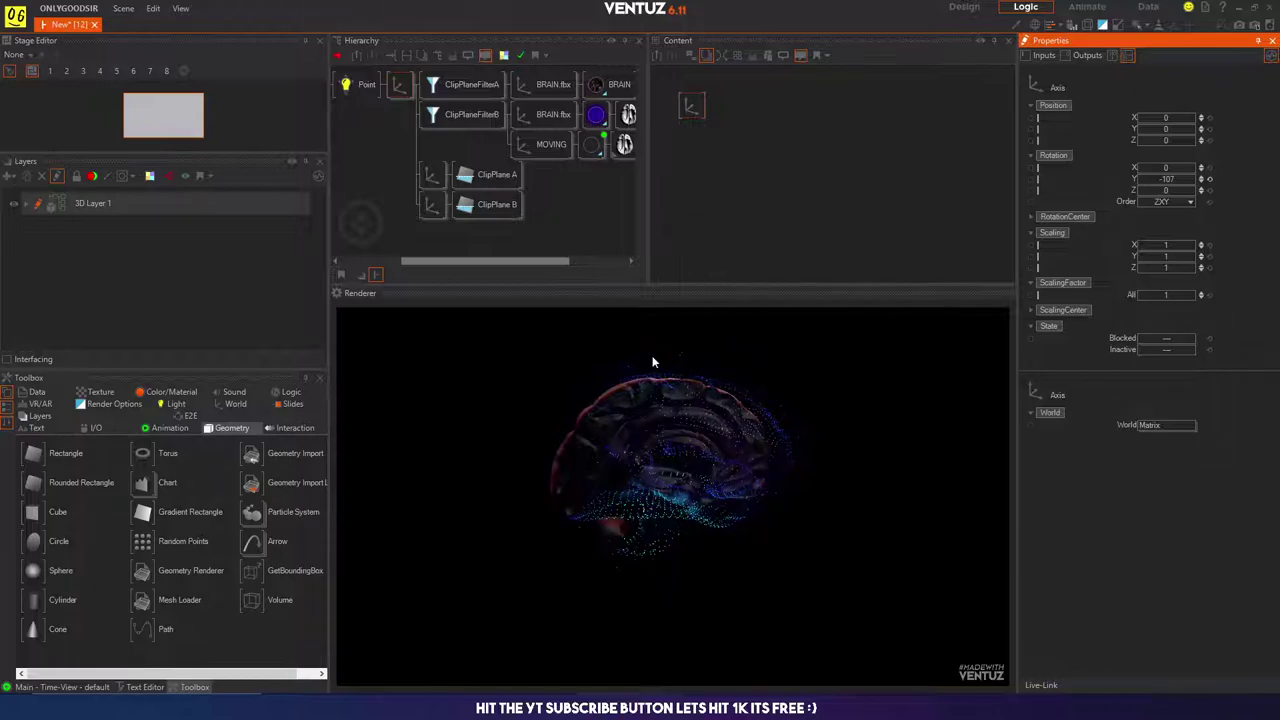
pyautogui.moveTo(1193, 177); pyautogui.dragTo(1137, 174)
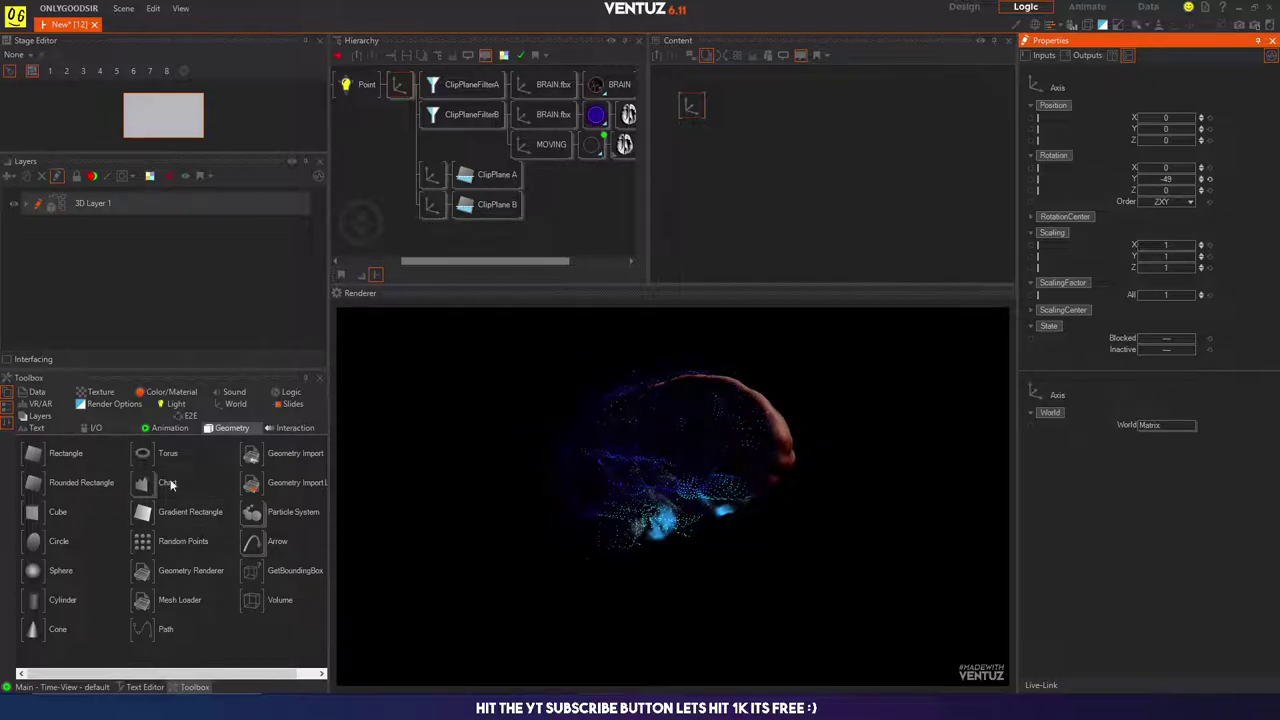
# Step: Add a Sphere geometry under ClipPlaneFilterB and insert an Axis in front of it
pyautogui.click(45, 572)
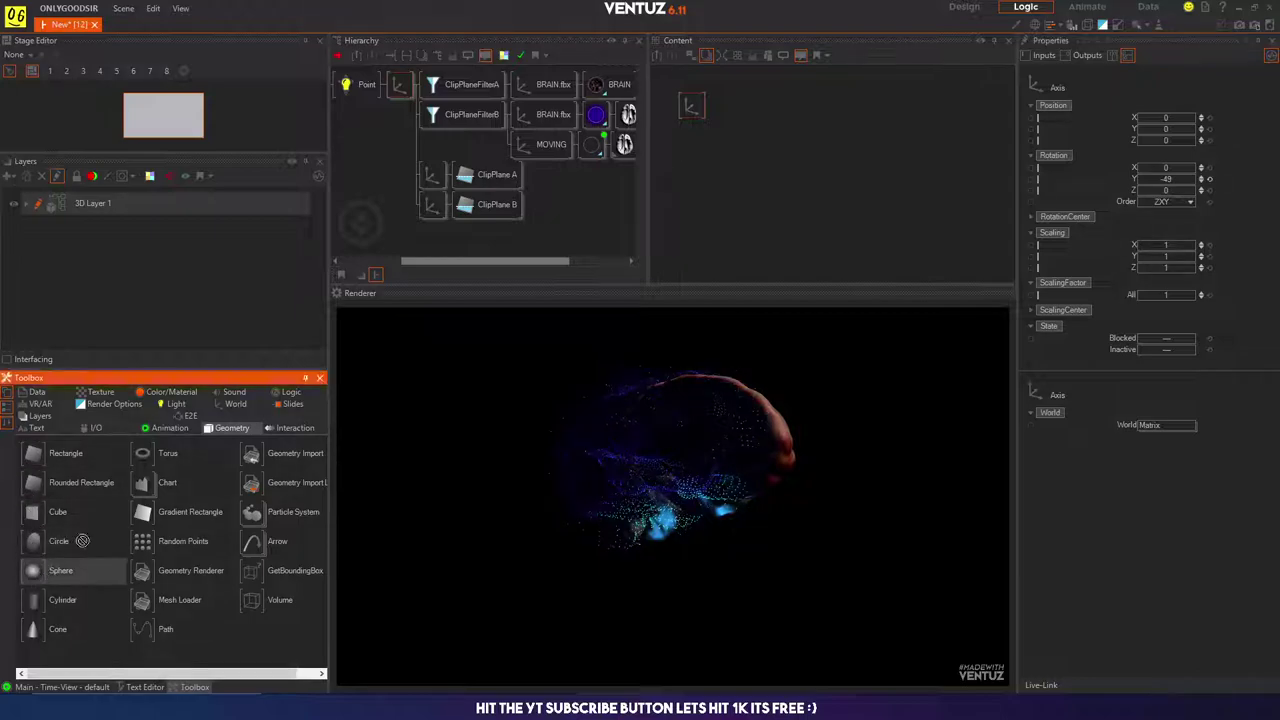
pyautogui.click(545, 150)
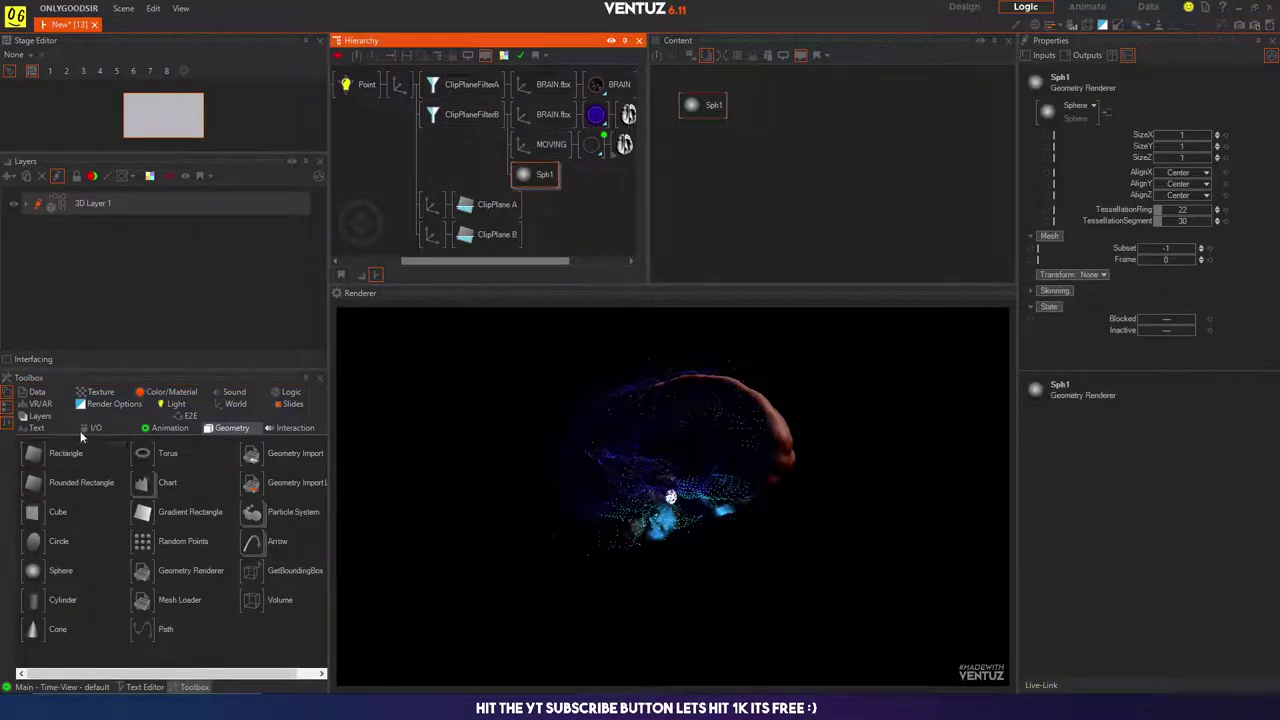
pyautogui.click(230, 403)
pyautogui.moveTo(45, 455); pyautogui.dragTo(522, 177)
# Step: Scale the sphere's axis uniformly to 3.2 and move it to X -3.4 and Y 4.6
pyautogui.click(522, 177)
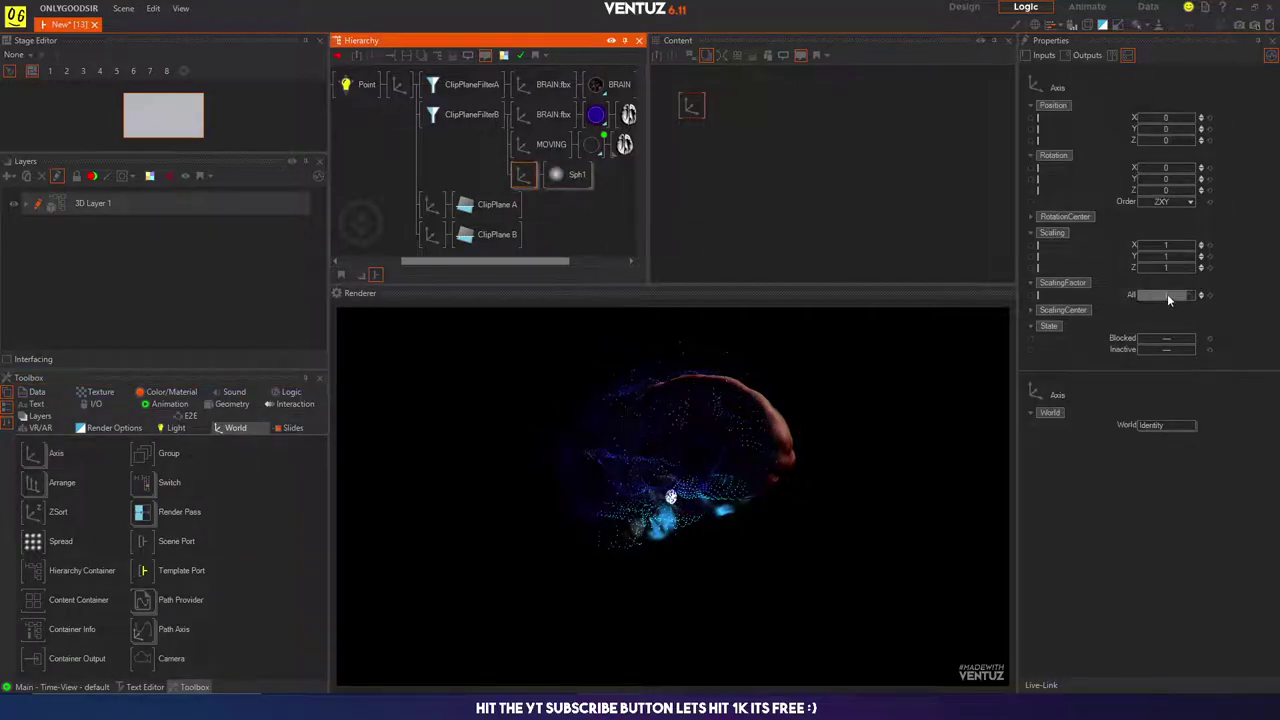
pyautogui.moveTo(1167, 296); pyautogui.dragTo(1180, 294)
pyautogui.moveTo(1172, 129); pyautogui.dragTo(1149, 117)
# Step: Insert a Color Solid node between the sphere's axis and the sphere, and open its BaseColor for editing
pyautogui.rightClick(569, 204)
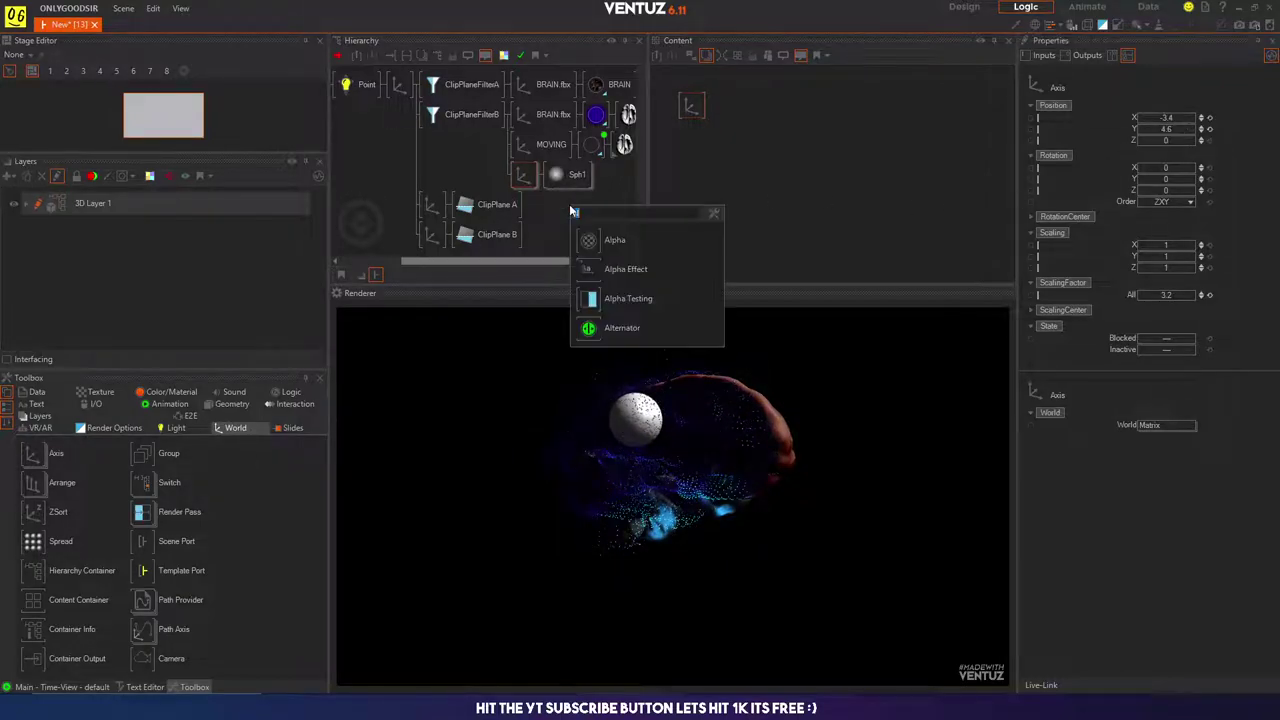
pyautogui.write('col')
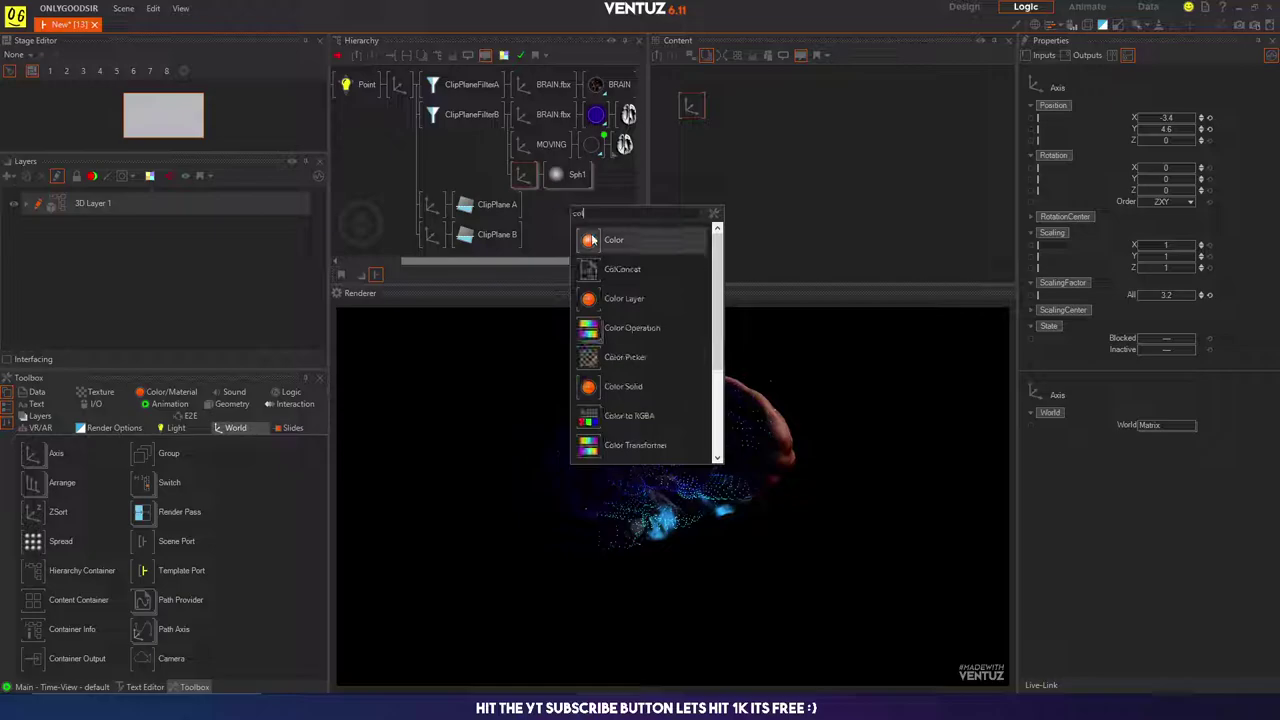
pyautogui.click(605, 385)
pyautogui.click(552, 174)
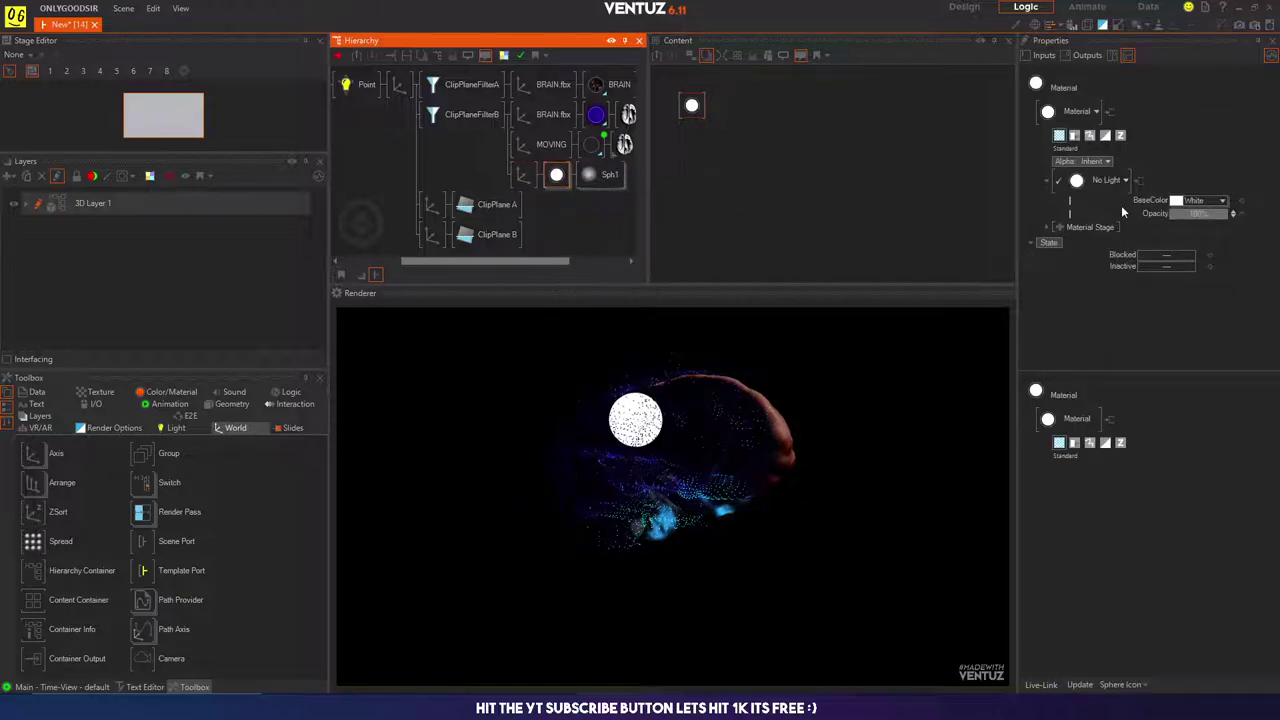
pyautogui.click(1223, 201)
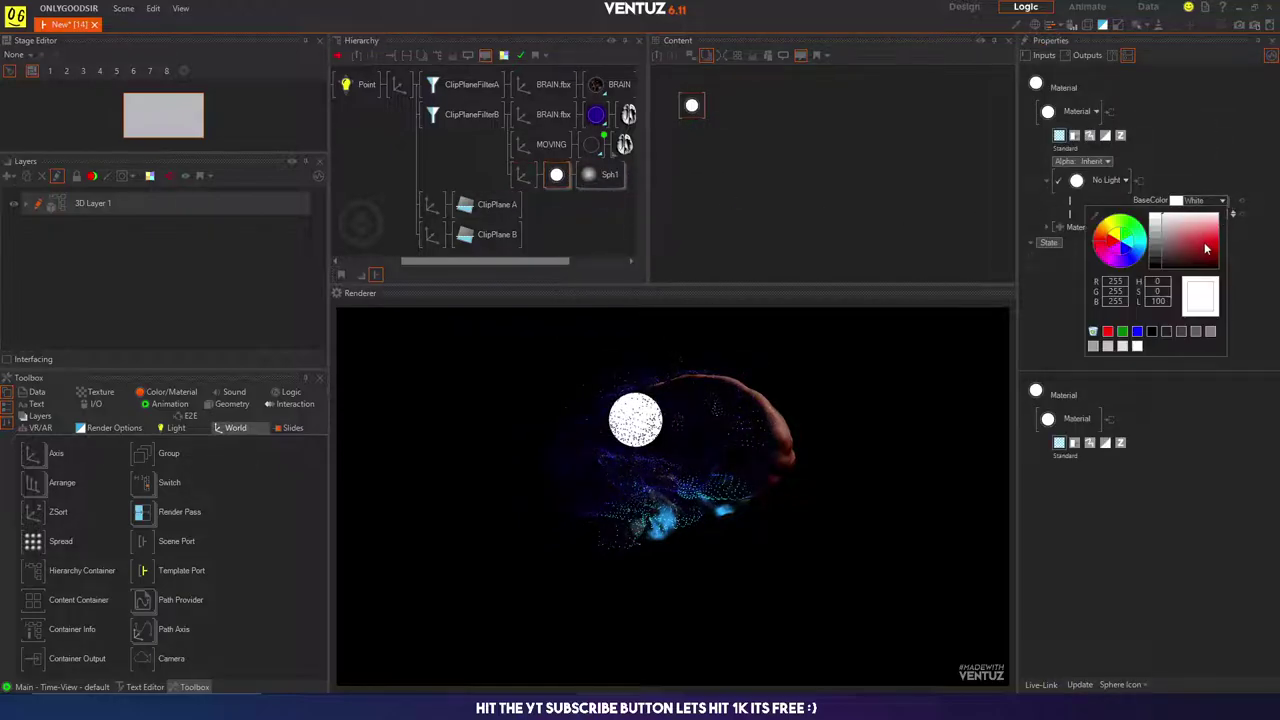
# Step: Set the sphere material's base color to red and its axis's overall scaling factor to 3.49, rotating the parent axis about Y to check it
pyautogui.moveTo(1214, 238); pyautogui.dragTo(1229, 243)
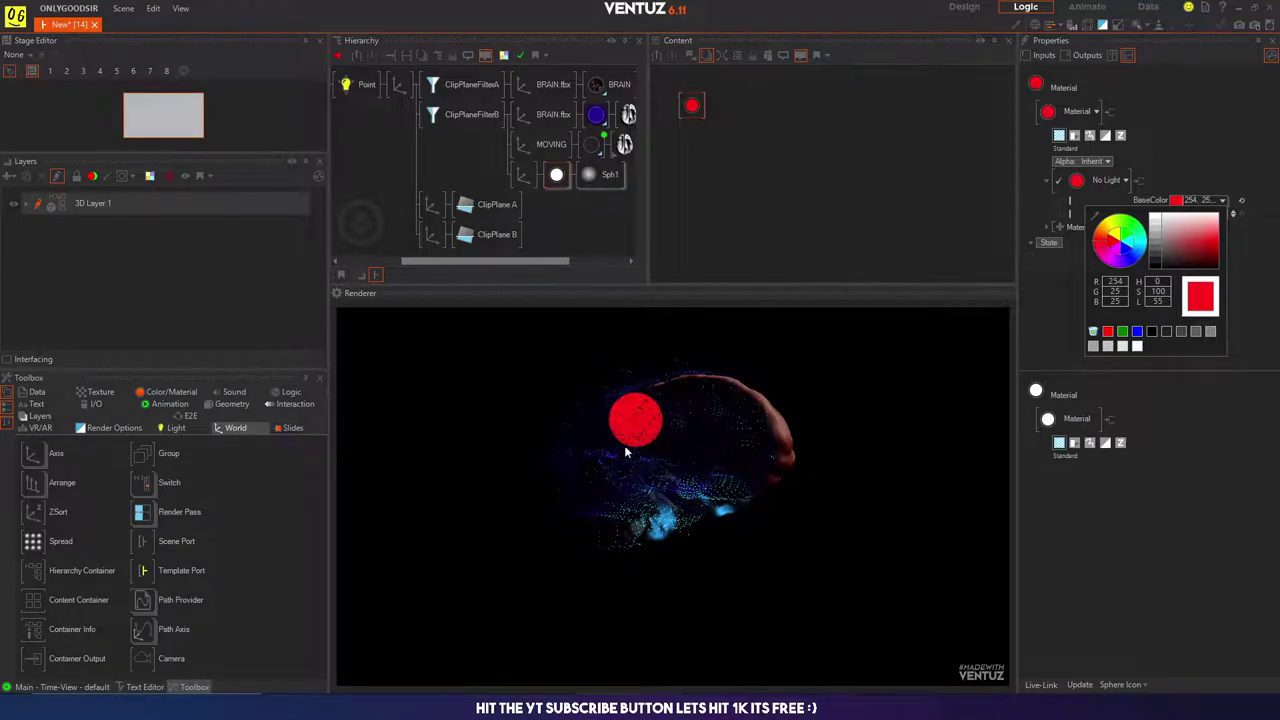
pyautogui.click(398, 86)
pyautogui.moveTo(1168, 178); pyautogui.dragTo(1183, 177)
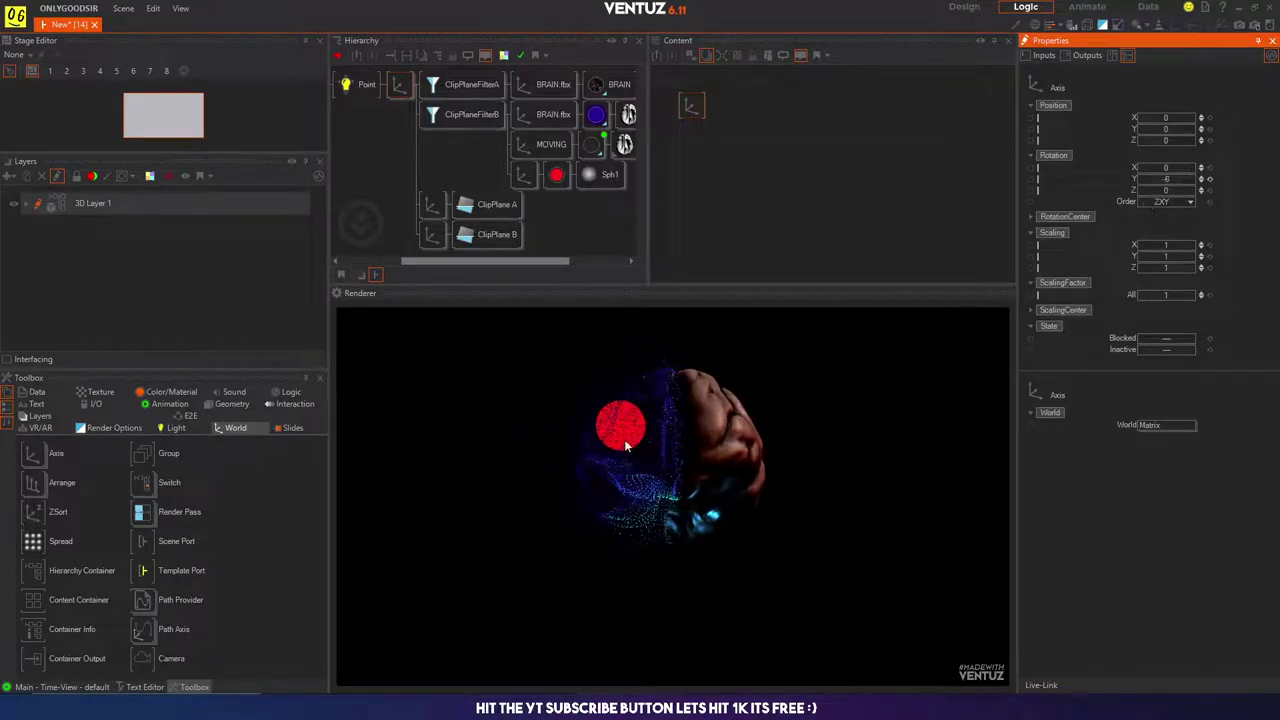
pyautogui.click(523, 175)
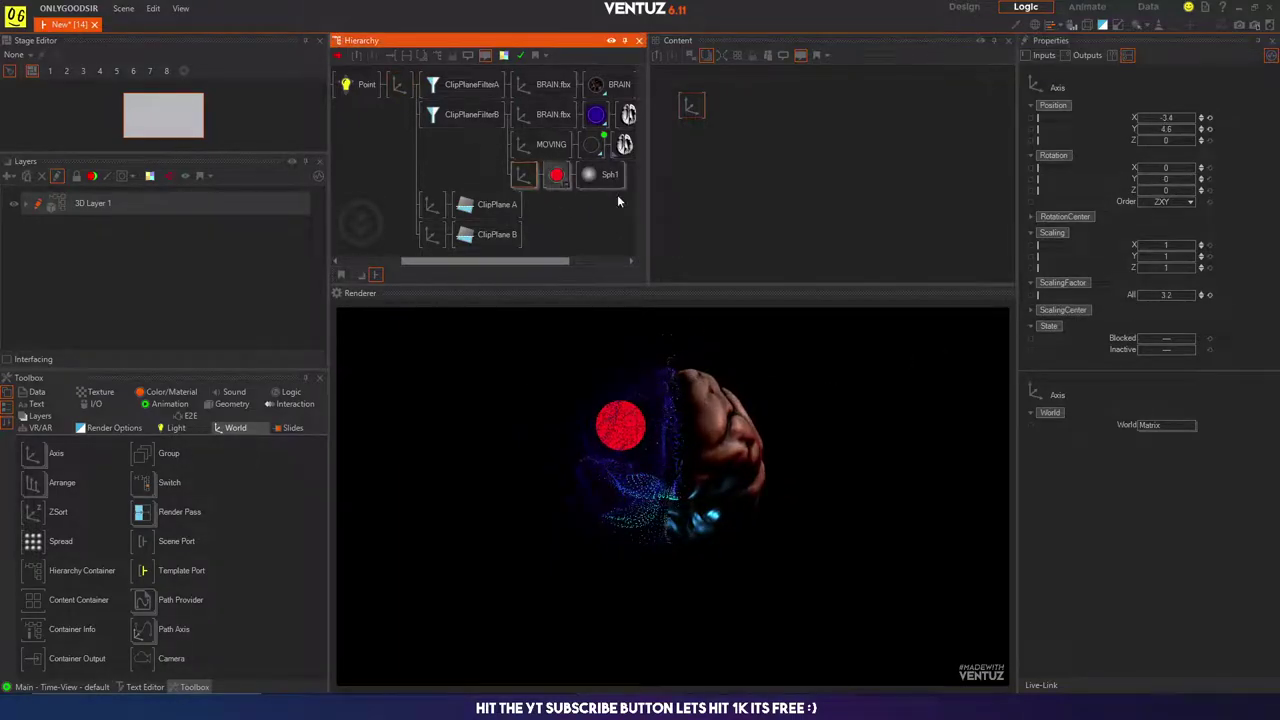
pyautogui.click(1163, 293)
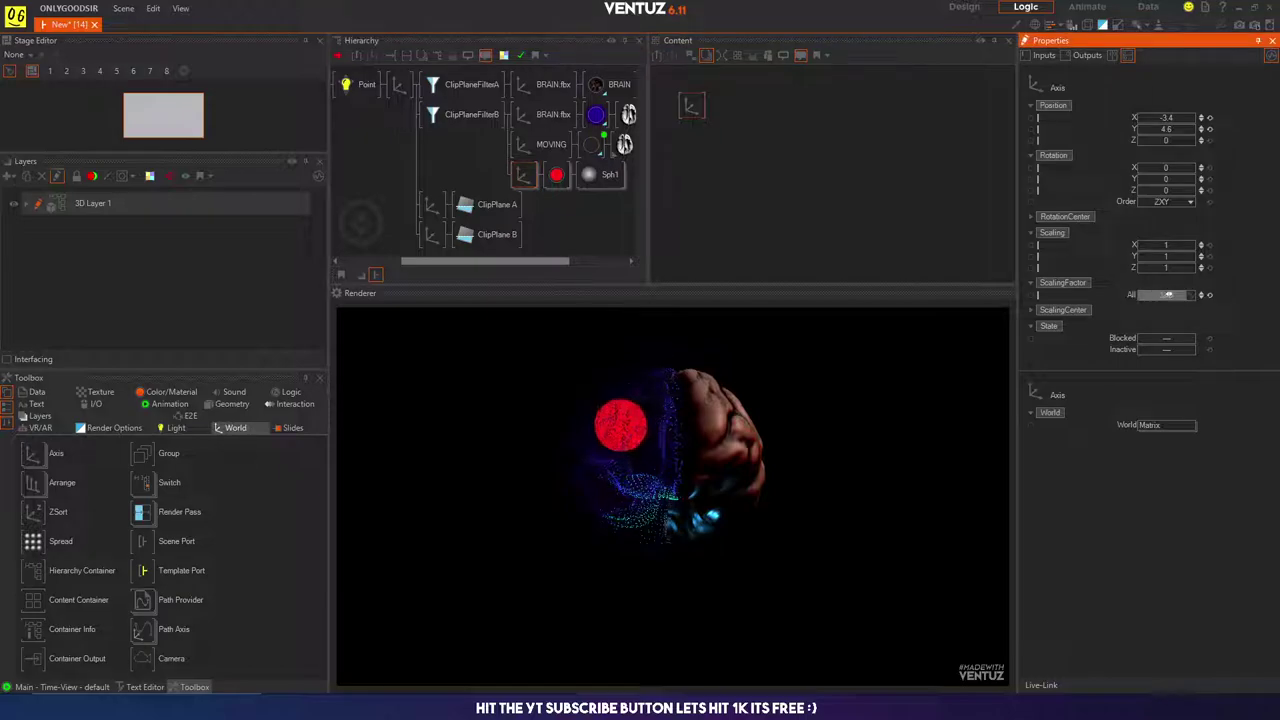
# Step: Delete the sphere's axis together with its material and geometry from the hierarchy
pyautogui.click(628, 174)
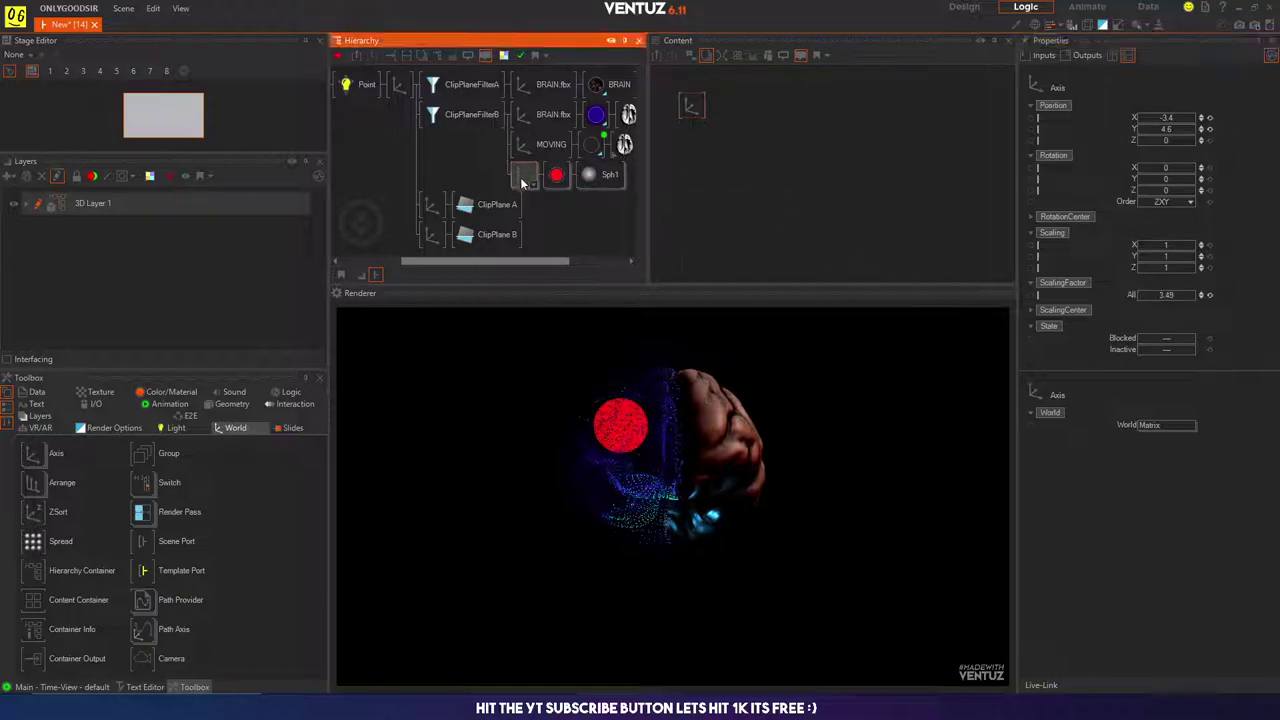
pyautogui.press('Delete')
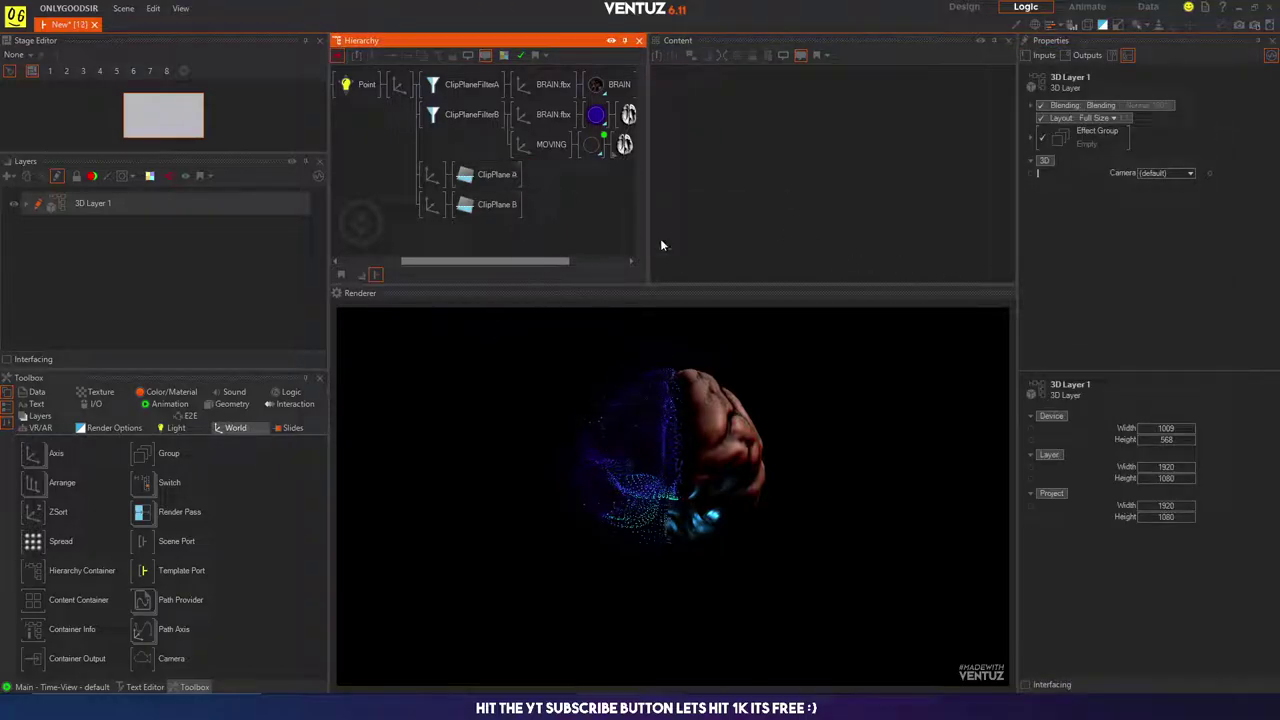
# Step: Rotate the parent axis of the brain and clip planes about Y, ending at -370
pyautogui.click(400, 87)
pyautogui.moveTo(1155, 182)
pyautogui.mouseDown()
pyautogui.moveTo(1192, 181)
pyautogui.moveTo(1137, 183)
pyautogui.moveTo(1193, 182)
pyautogui.moveTo(1137, 174)
pyautogui.moveTo(1197, 177)
pyautogui.moveTo(1140, 178)
pyautogui.mouseUp()
pyautogui.click(698, 483)
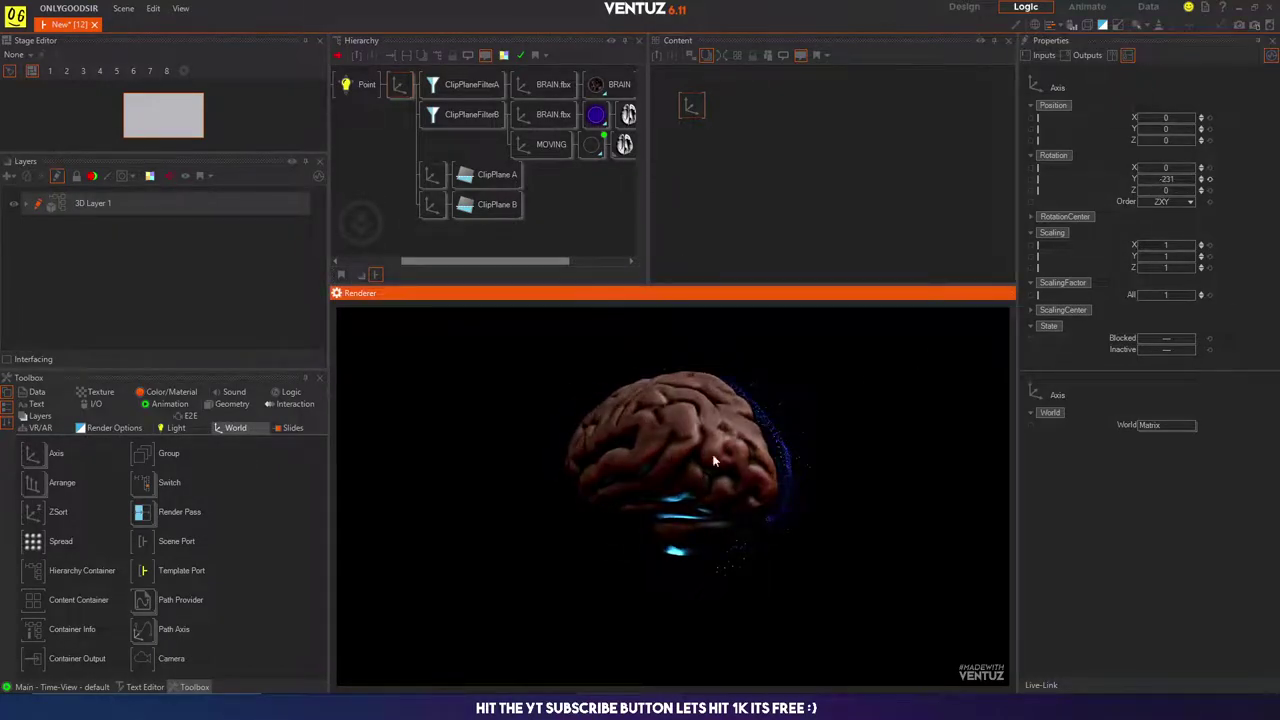
pyautogui.moveTo(1171, 180); pyautogui.dragTo(1196, 177)
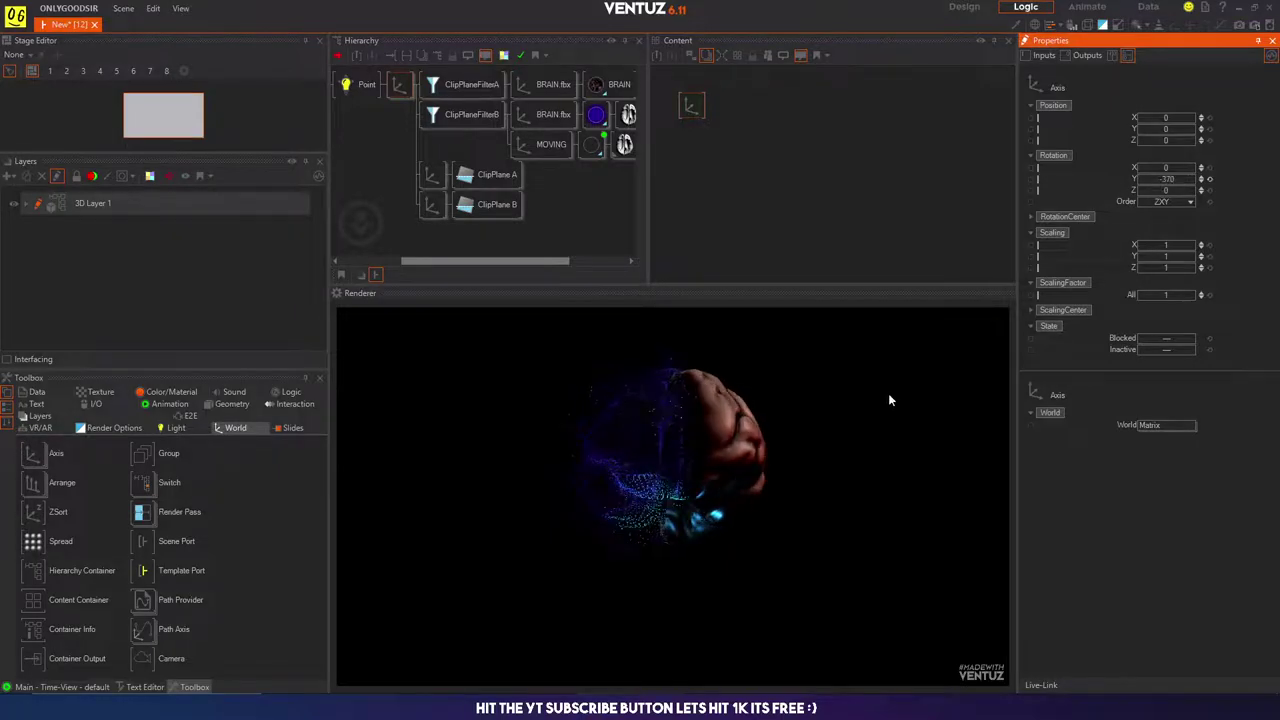
# Step: Set the X position of both clip plane axes together to -0.02
pyautogui.click(432, 185)
pyautogui.keyDown('ctrl'); pyautogui.click(432, 204); pyautogui.keyUp('ctrl')
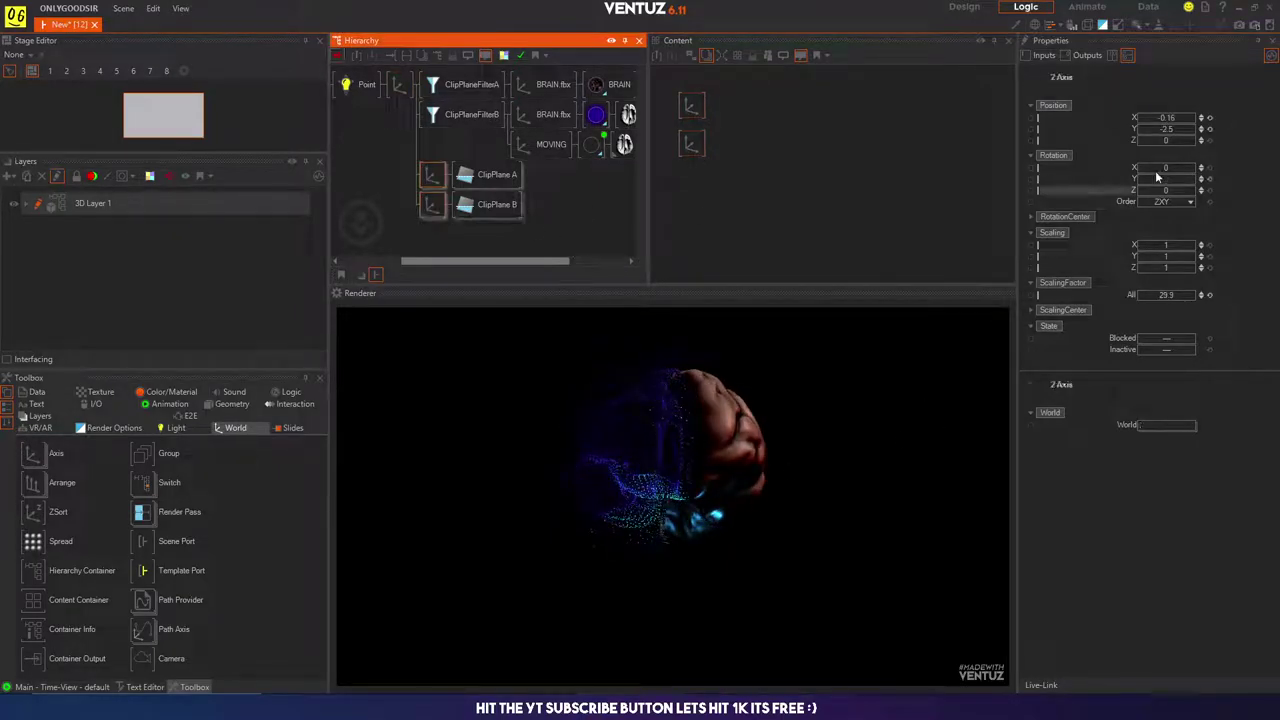
pyautogui.click(1137, 119)
pyautogui.moveTo(1137, 119); pyautogui.dragTo(1199, 120)
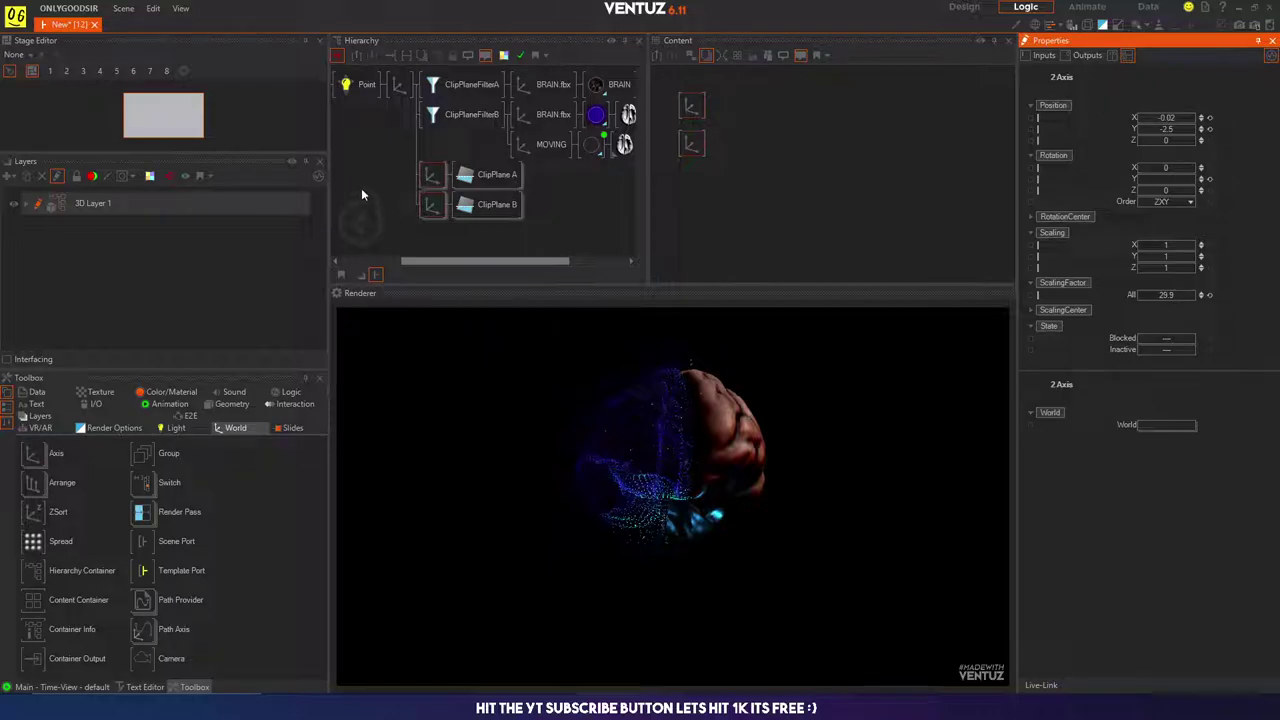
# Step: Insert a Touch Rotation node between the parent axis and the clip plane filters, and test it by spinning the brain
pyautogui.moveTo(372, 180); pyautogui.dragTo(416, 156, button='middle')
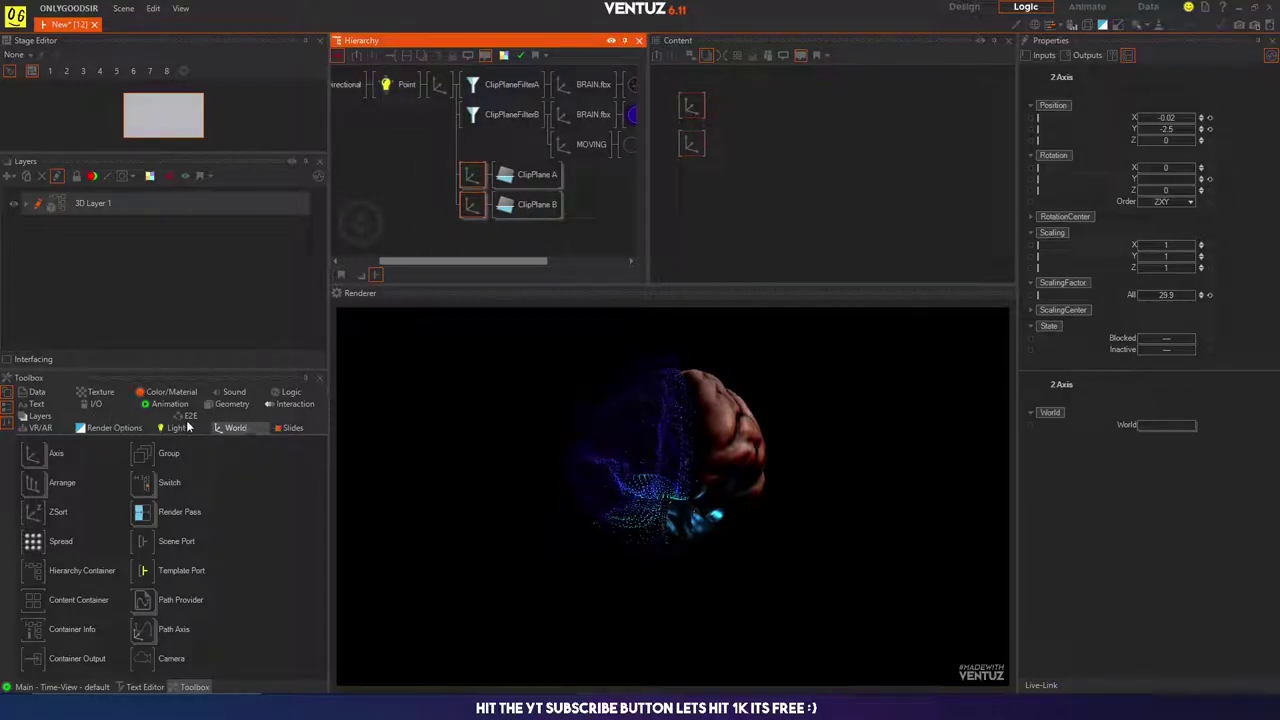
pyautogui.click(280, 404)
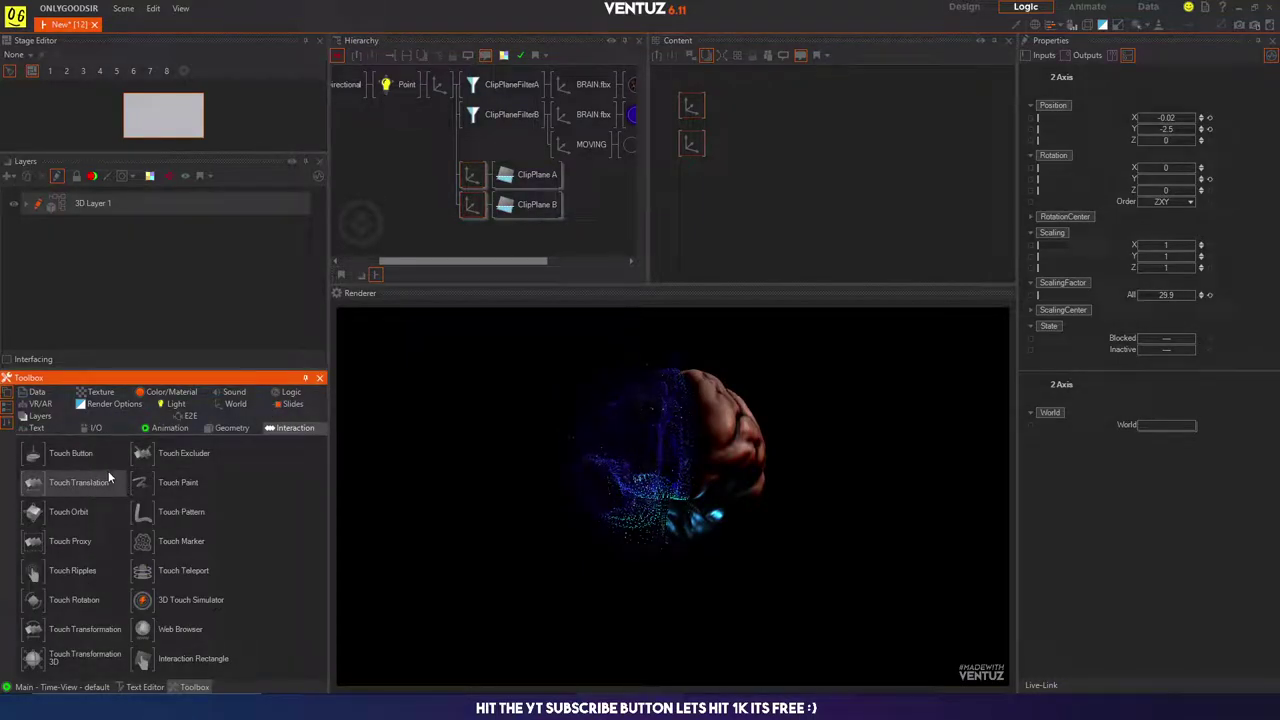
pyautogui.moveTo(547, 242); pyautogui.dragTo(463, 92)
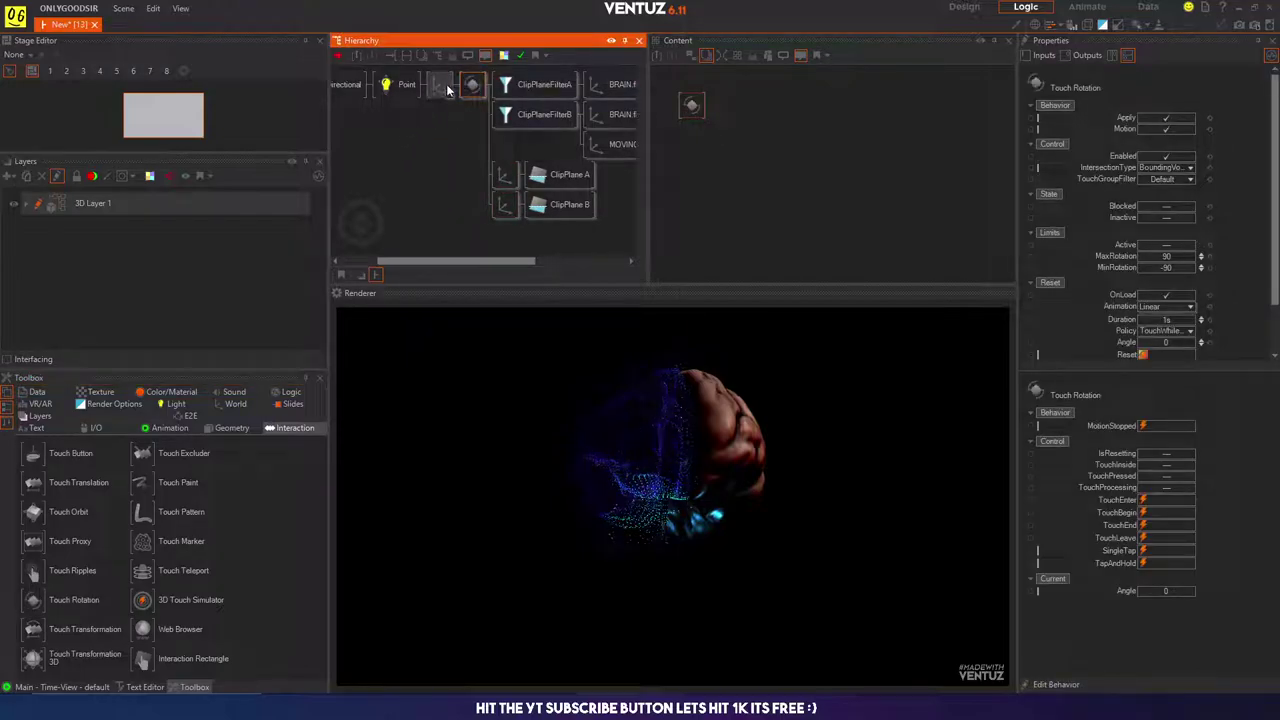
pyautogui.moveTo(705, 455); pyautogui.dragTo(773, 456)
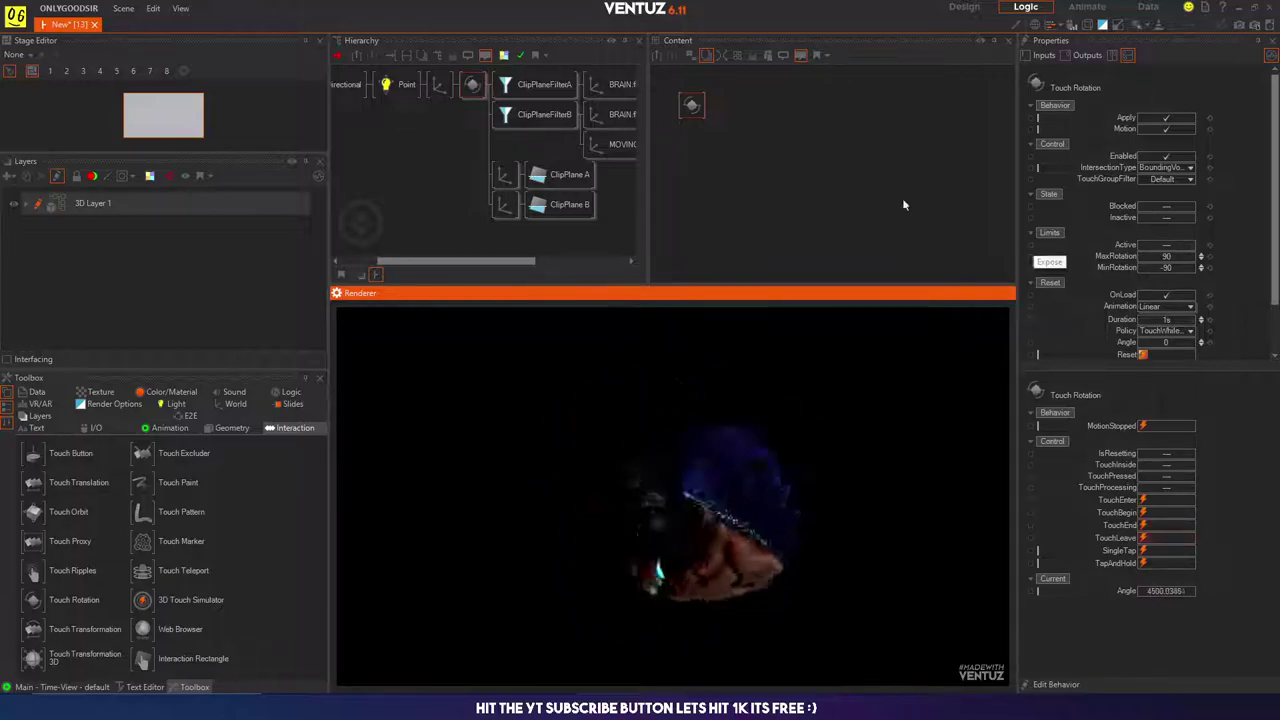
# Step: Set the Touch Rotation's input mapping axis to Y and test rotating the brain
pyautogui.click(684, 102)
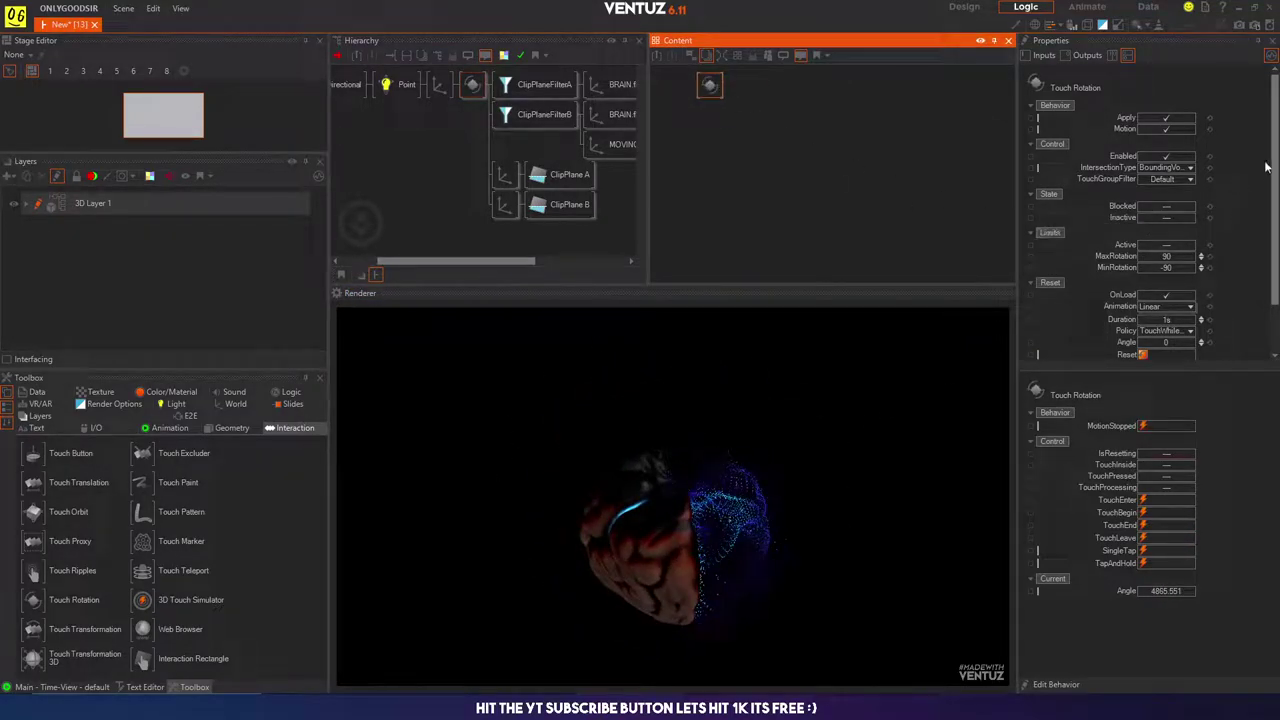
pyautogui.moveTo(1273, 153); pyautogui.dragTo(1274, 203)
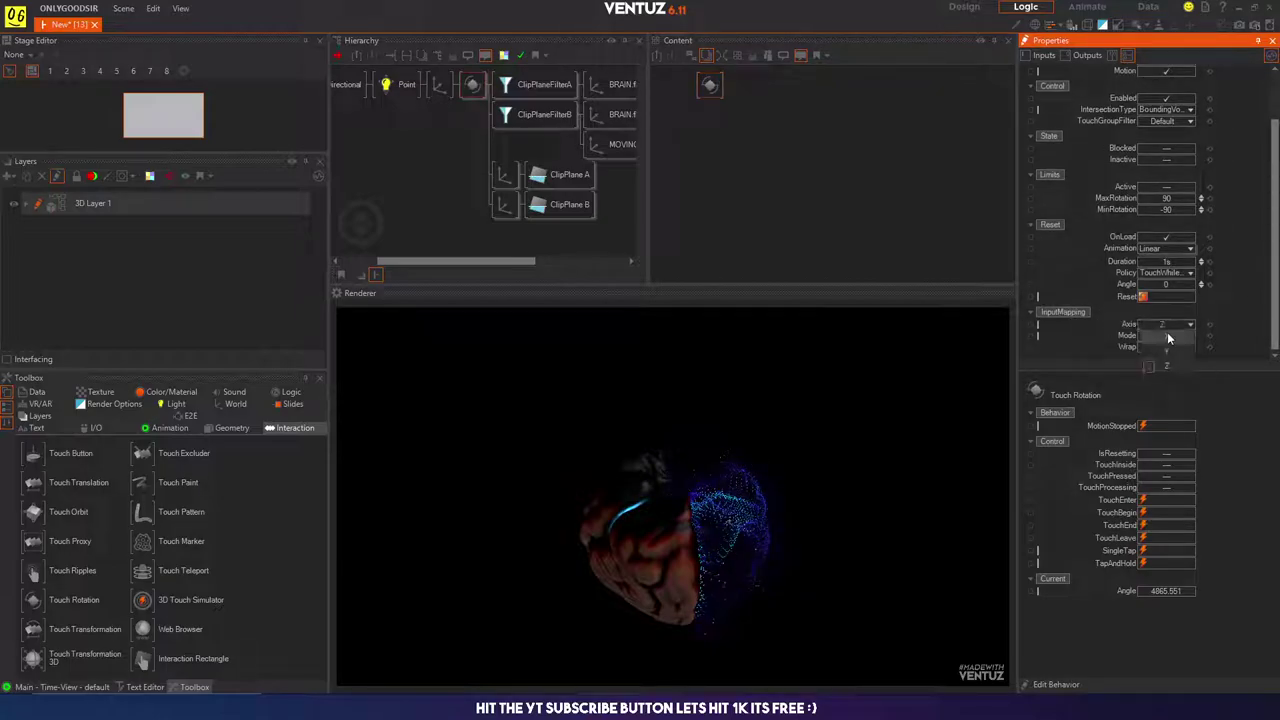
pyautogui.click(1168, 347)
pyautogui.moveTo(790, 440); pyautogui.dragTo(694, 443)
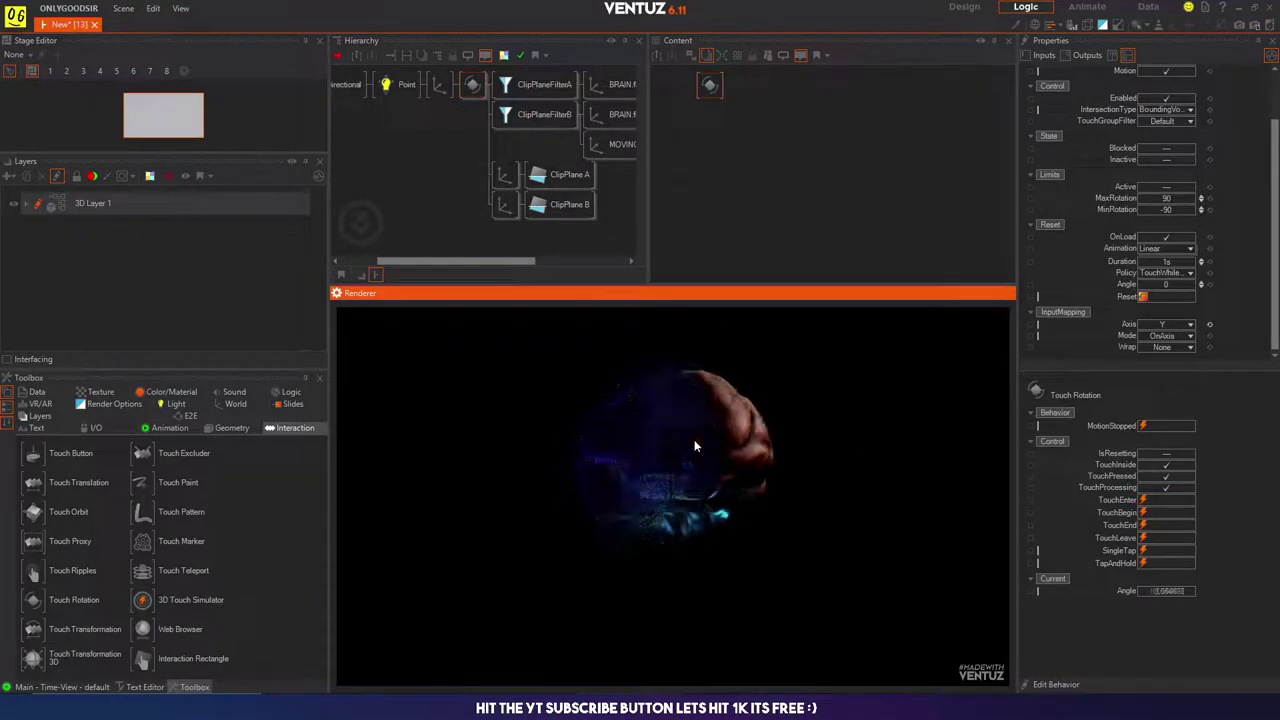
# Step: Set the Touch Rotation's input mapping mode to OffAxis and test the brain's rotation in the render view
pyautogui.click(1160, 336)
pyautogui.click(1156, 362)
pyautogui.moveTo(616, 439); pyautogui.dragTo(590, 467)
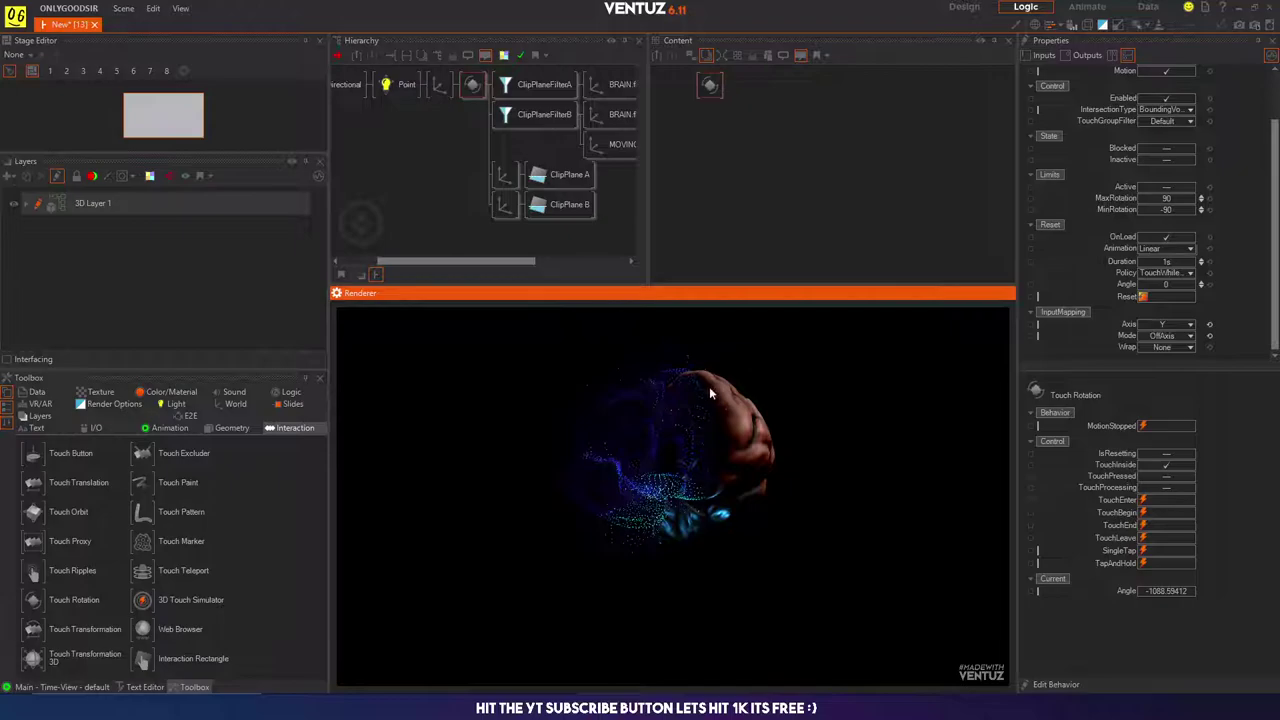
pyautogui.moveTo(622, 489); pyautogui.dragTo(676, 463)
pyautogui.moveTo(741, 540); pyautogui.dragTo(679, 465)
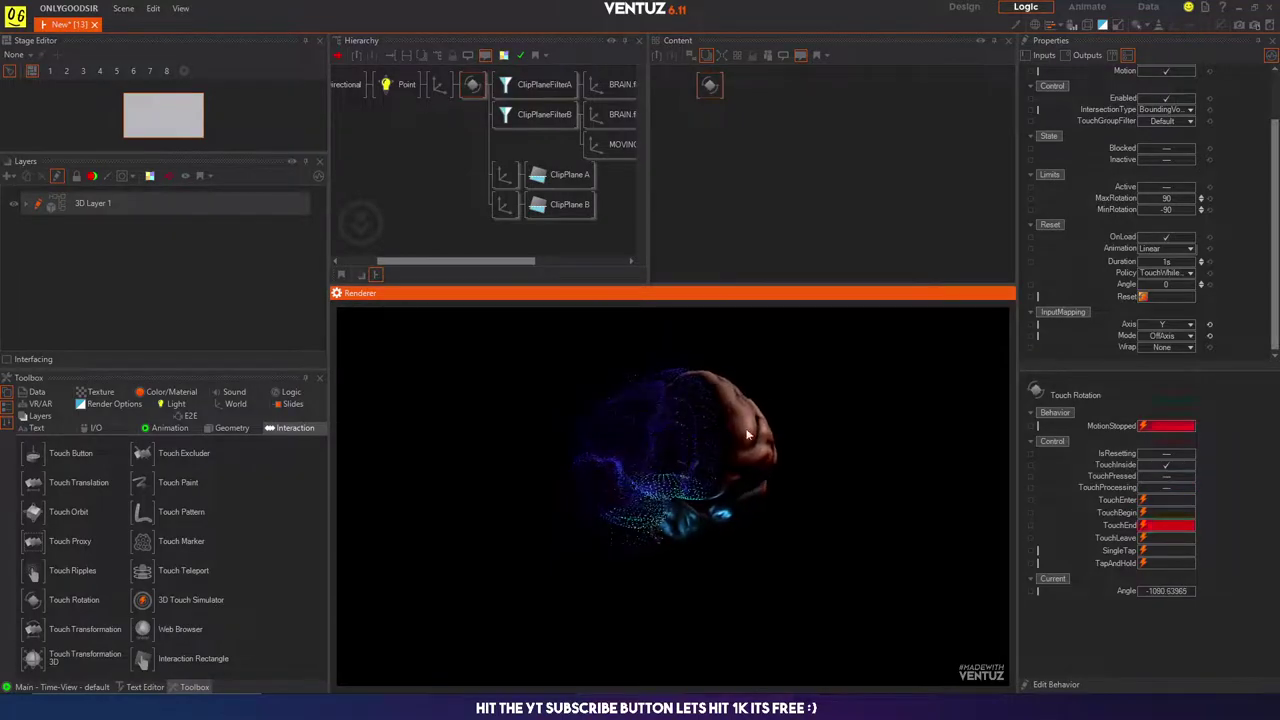
pyautogui.moveTo(770, 480); pyautogui.dragTo(701, 456)
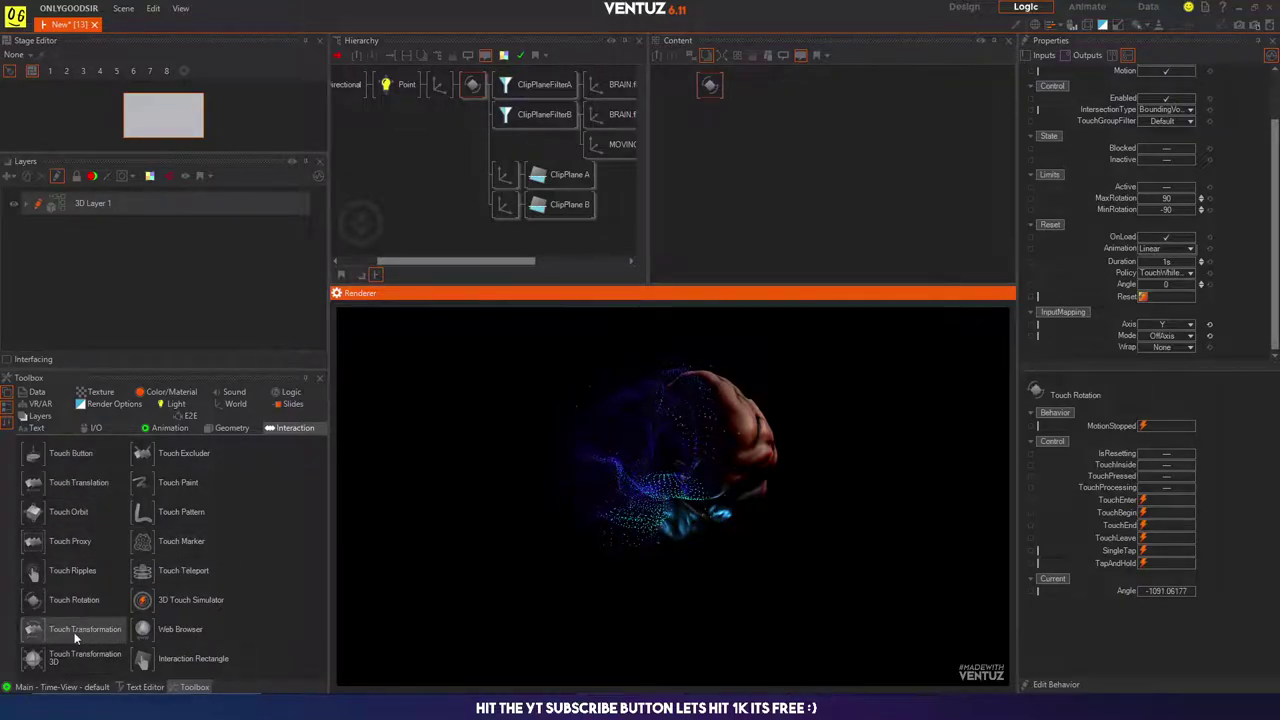
# Step: Insert a Touch Transformation node ahead of the Touch Rotation and make the Touch Rotation inactive
pyautogui.moveTo(37, 634); pyautogui.dragTo(447, 271)
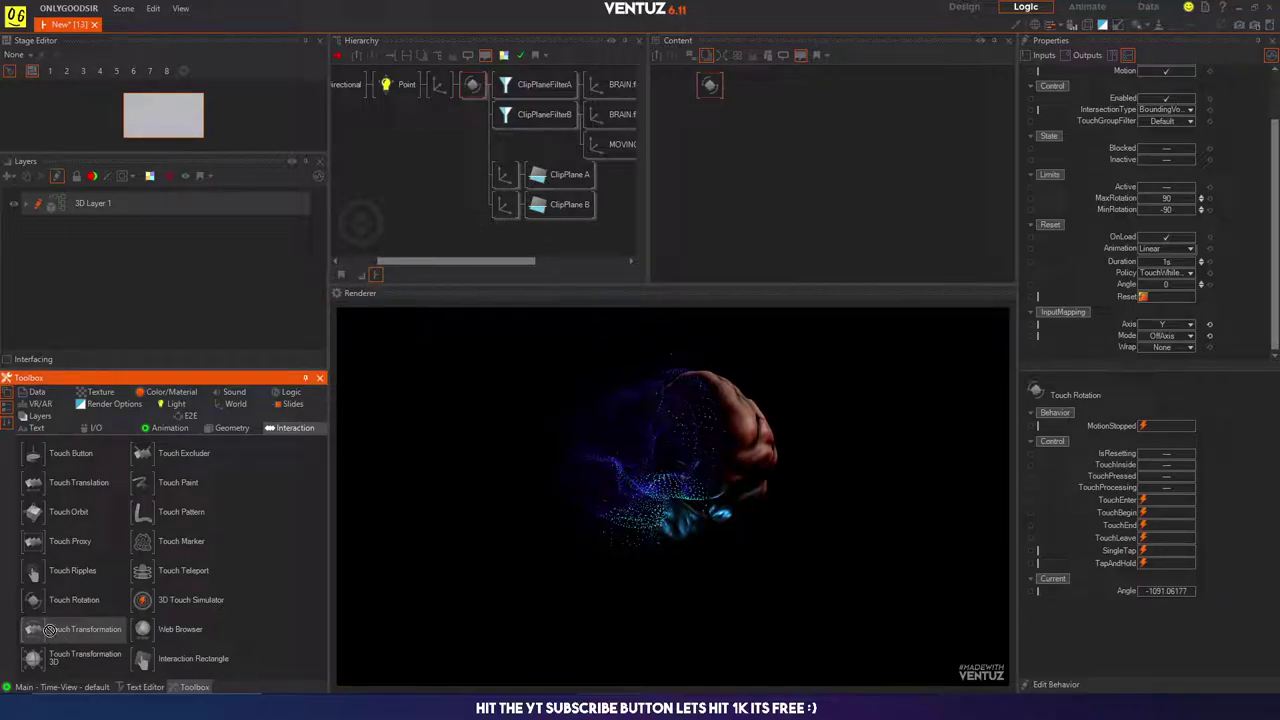
pyautogui.click(676, 470)
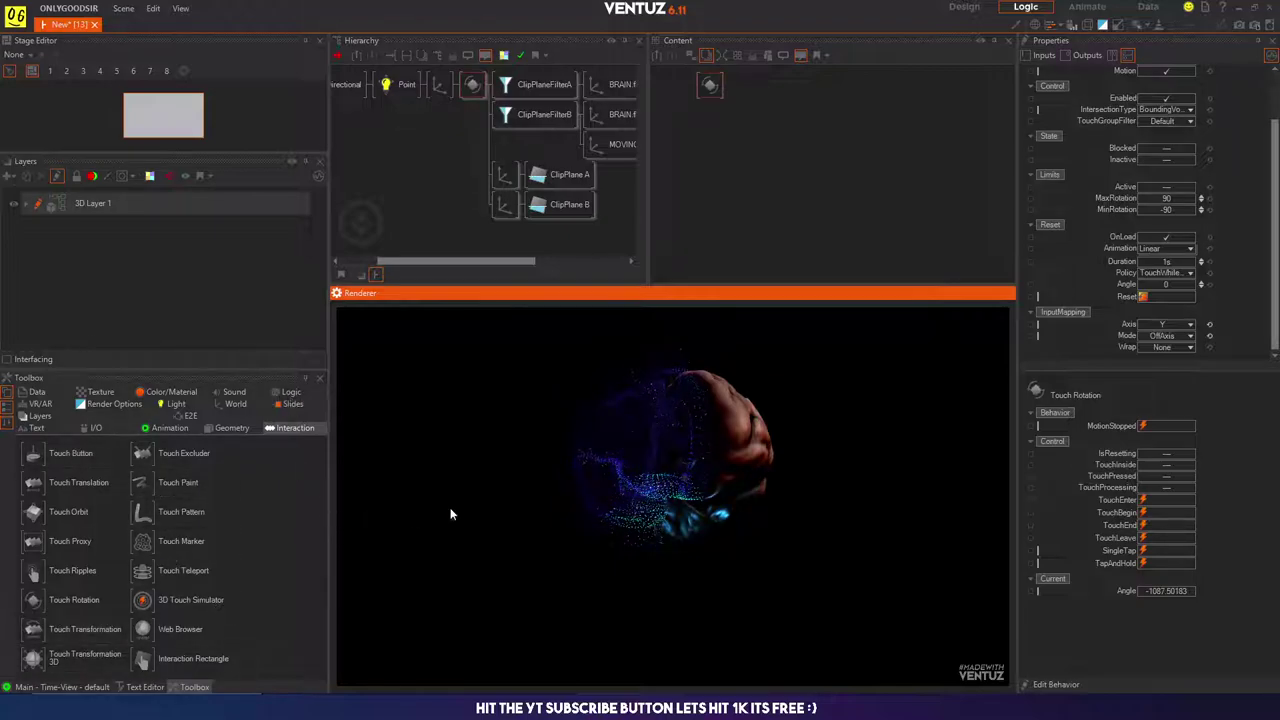
pyautogui.moveTo(31, 632); pyautogui.dragTo(471, 88)
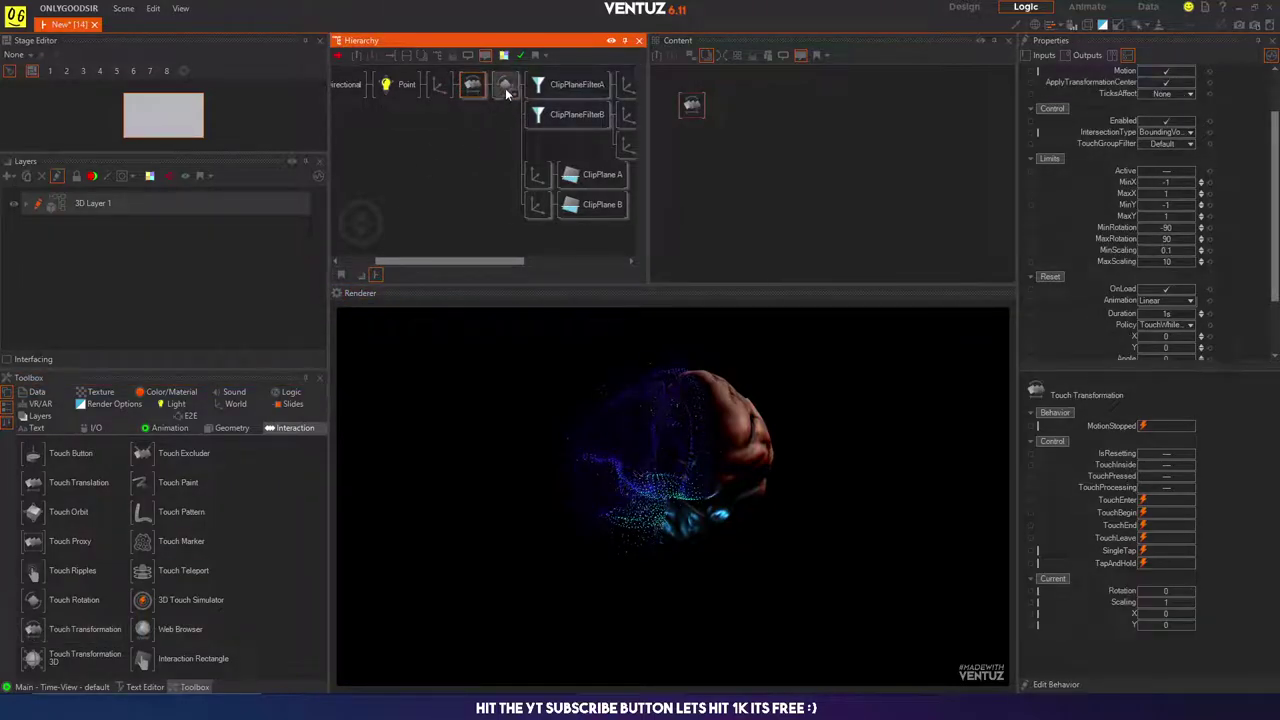
pyautogui.click(505, 86)
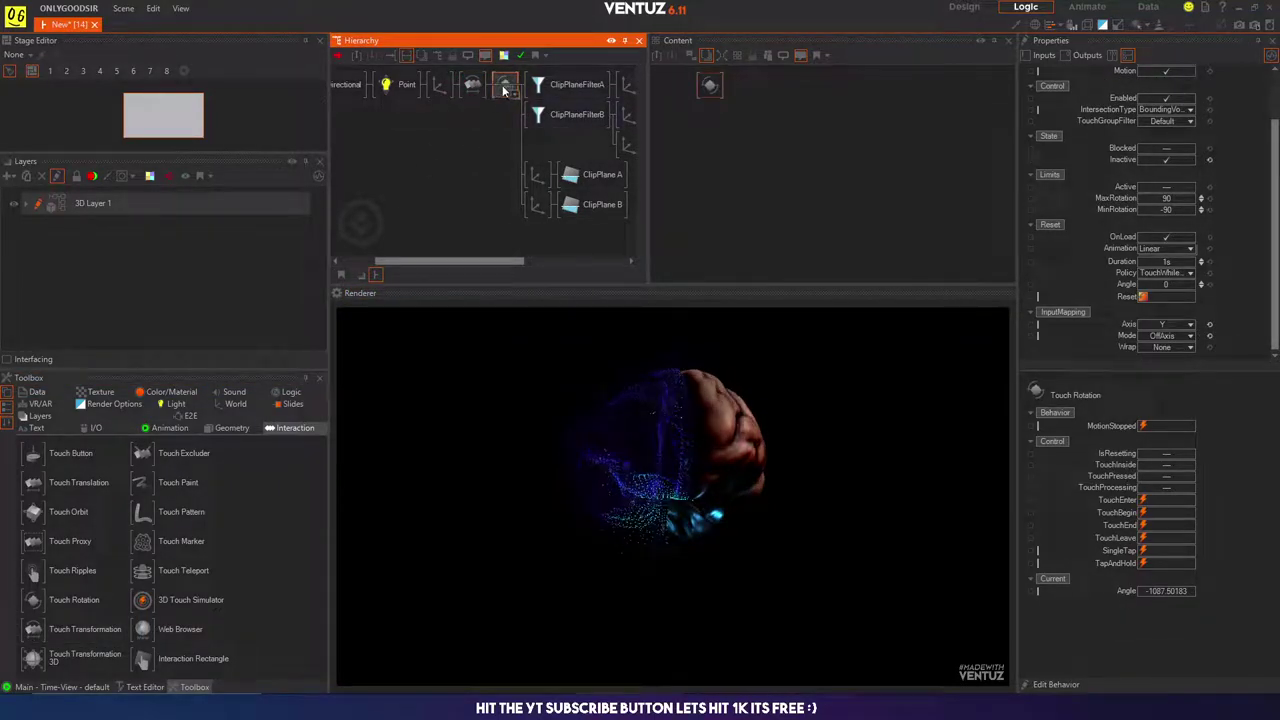
# Step: Test the Touch Transformation by moving the brain around in the render view
pyautogui.click(472, 85)
pyautogui.moveTo(670, 476); pyautogui.dragTo(697, 472)
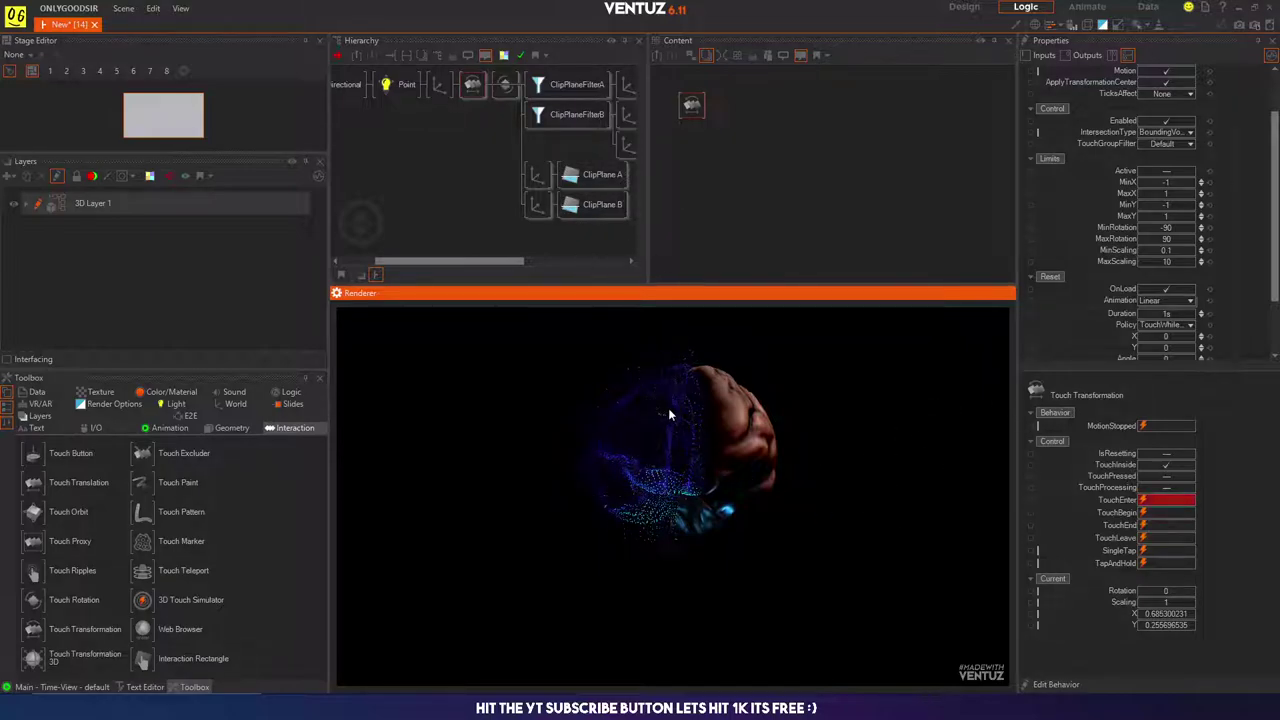
pyautogui.moveTo(669, 417); pyautogui.dragTo(651, 604)
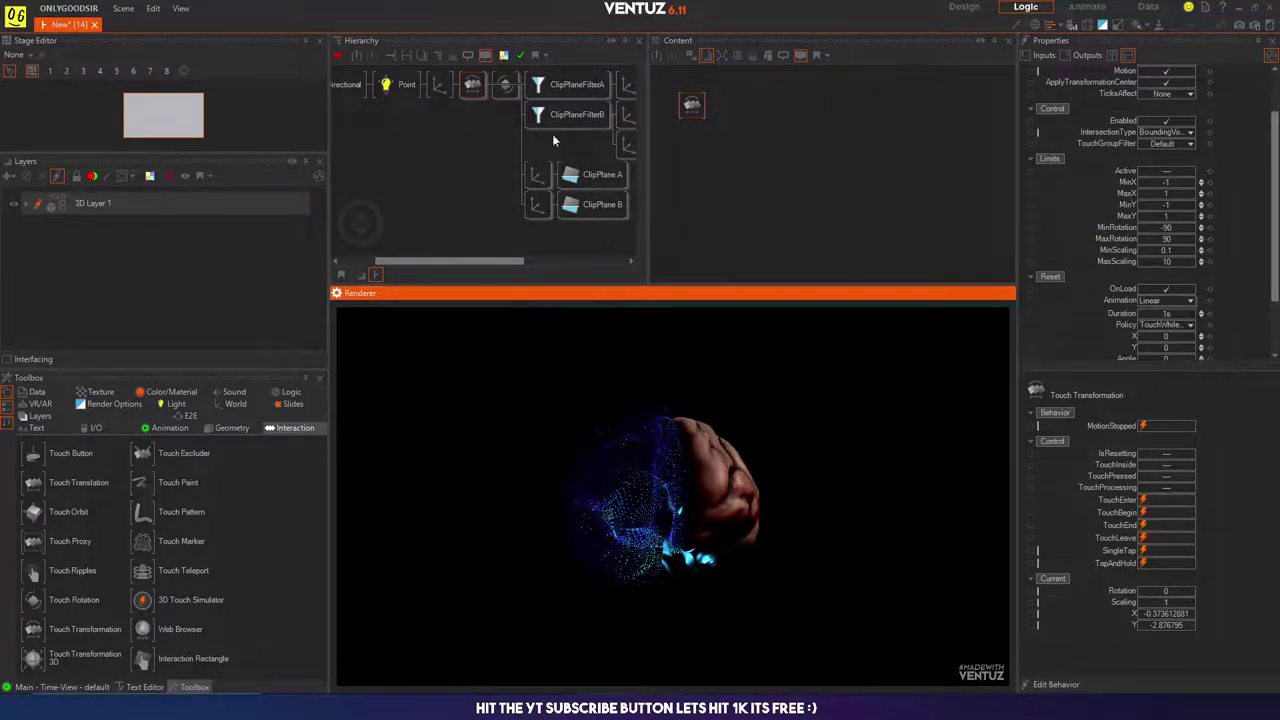
# Step: Delete the Touch Transformation node, reactivate the Touch Rotation and test rotating the brain
pyautogui.click(476, 89)
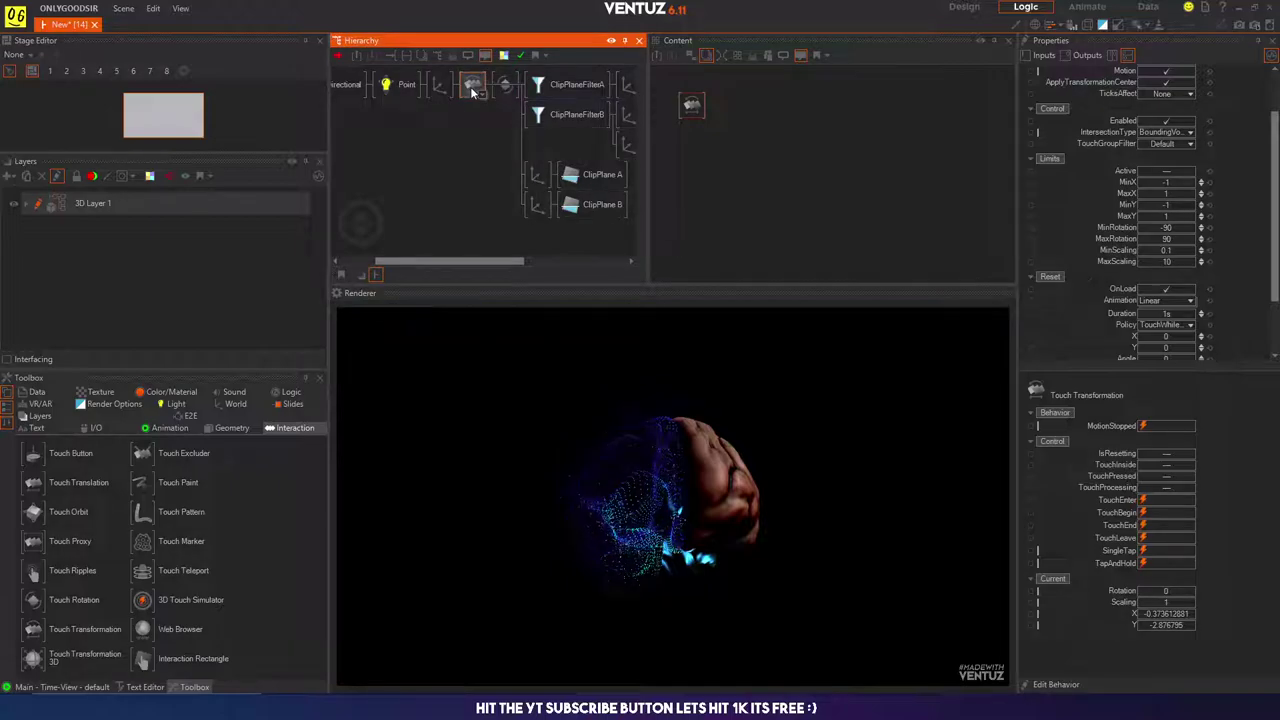
pyautogui.press('Delete')
pyautogui.click(474, 88)
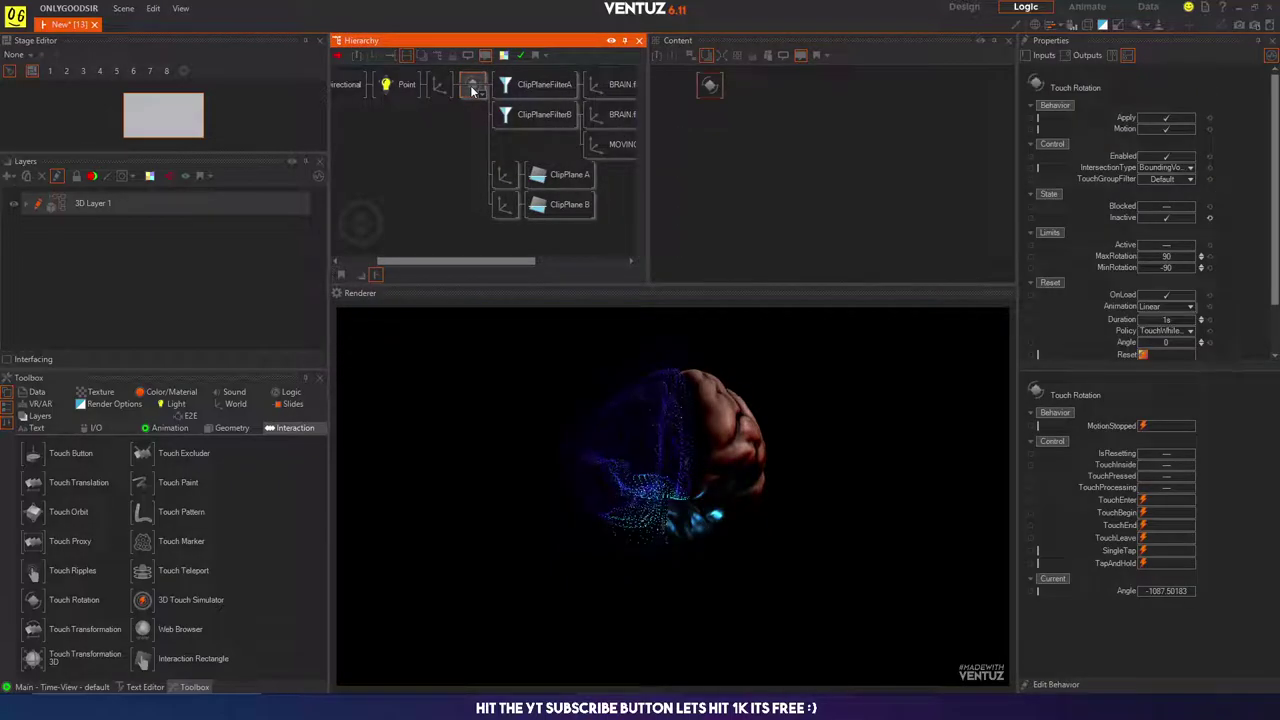
pyautogui.moveTo(614, 451); pyautogui.dragTo(660, 456)
# Step: Collapse the Directional light branch and add an Axis node directly under the layer root
pyautogui.moveTo(406, 121); pyautogui.dragTo(474, 127, button='middle')
pyautogui.doubleClick(400, 89)
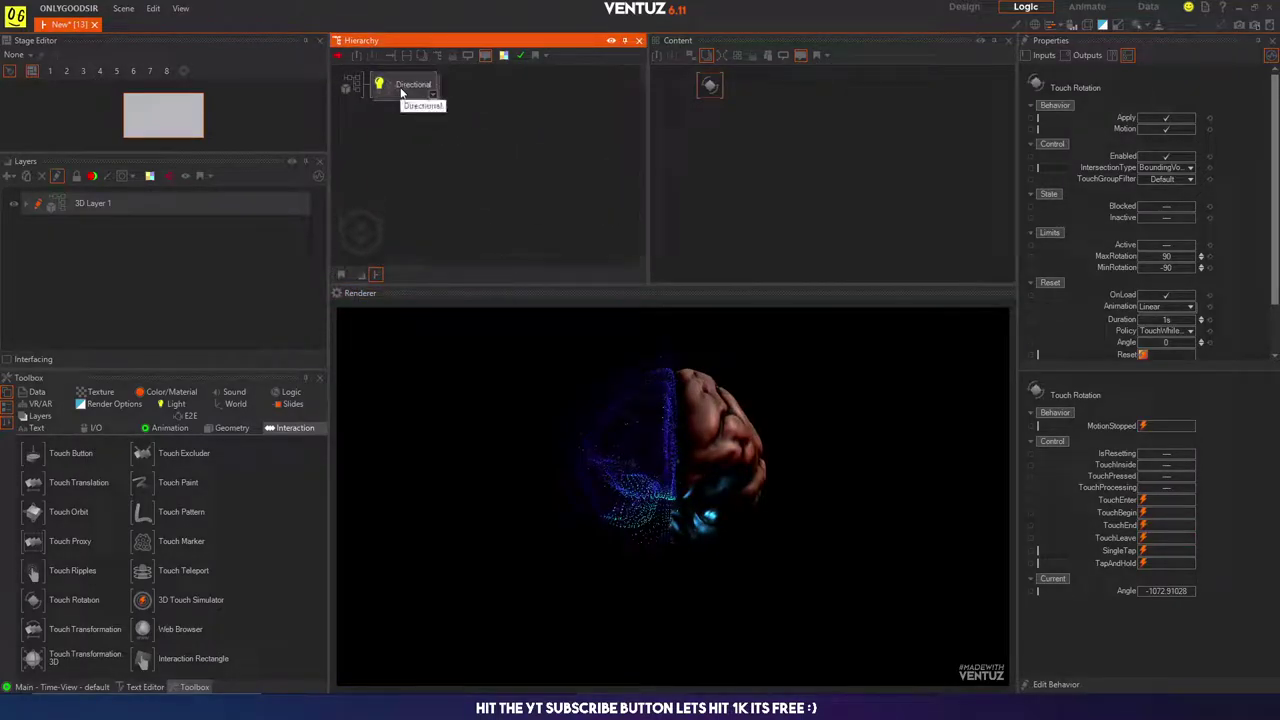
pyautogui.click(408, 136)
pyautogui.press('Tab')
pyautogui.write('ax')
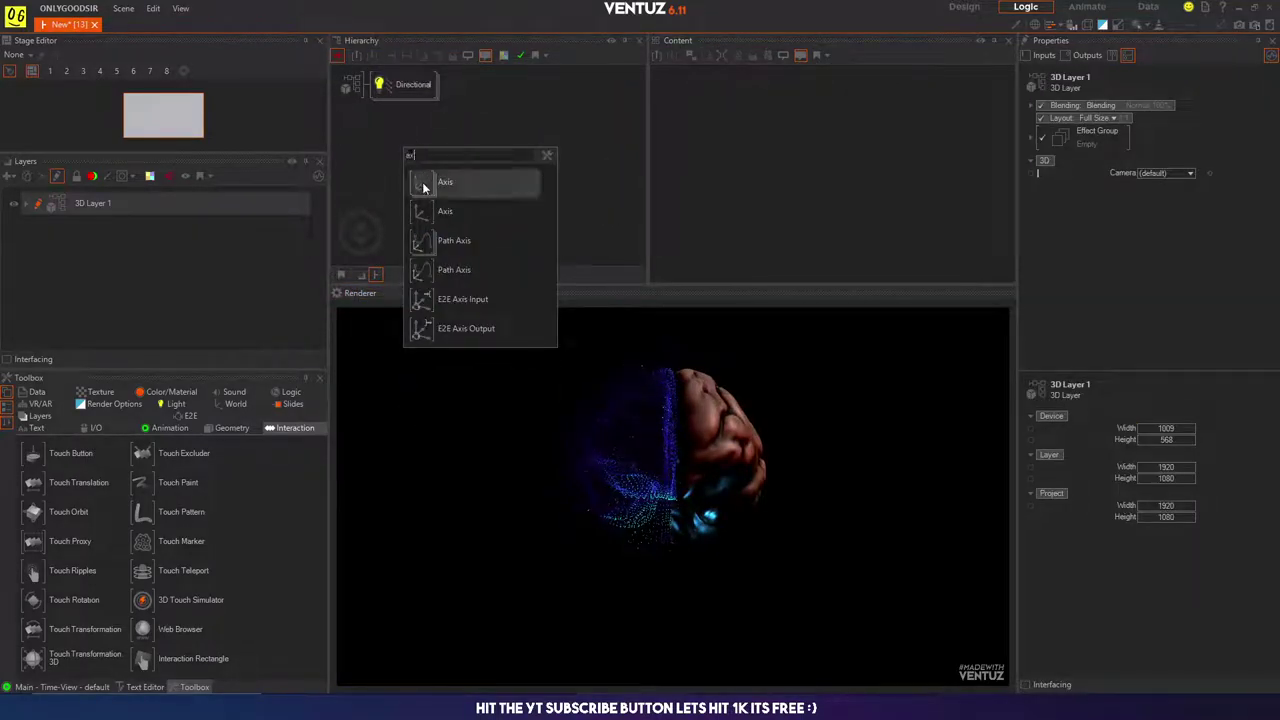
pyautogui.click(424, 183)
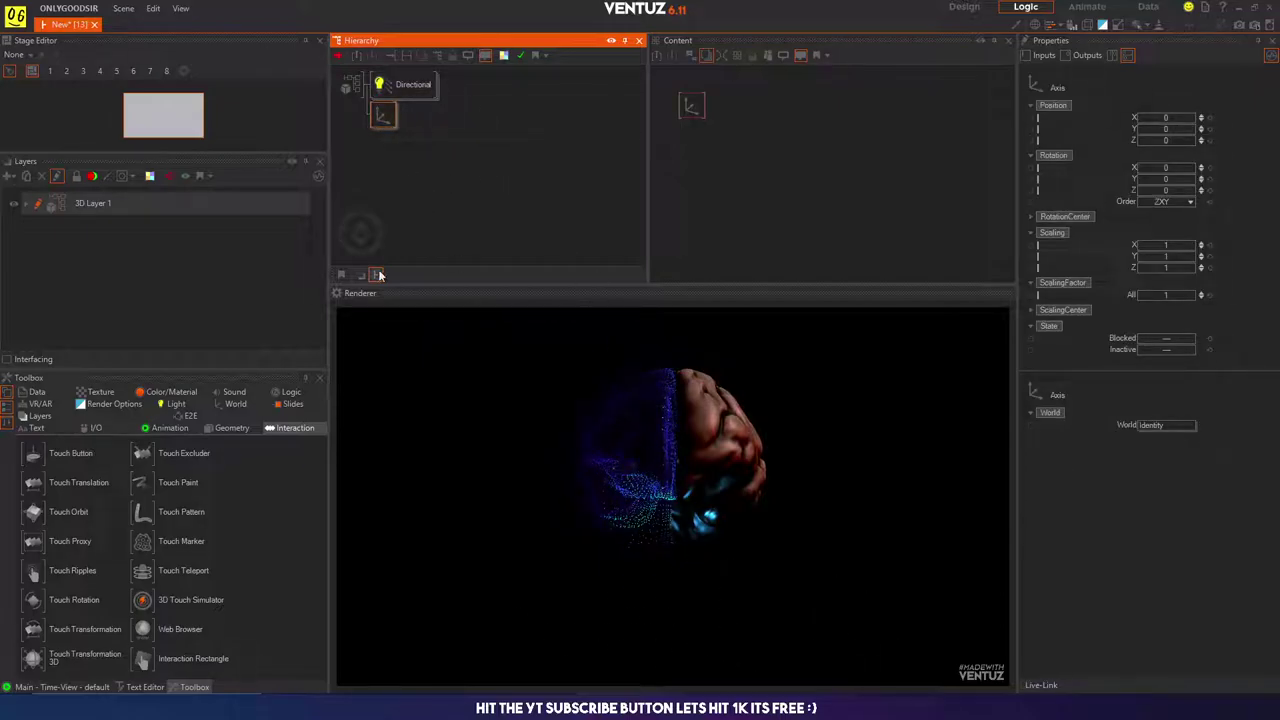
# Step: Add a Rounded Rectangle under the new axis and increase its SizeX
pyautogui.click(226, 428)
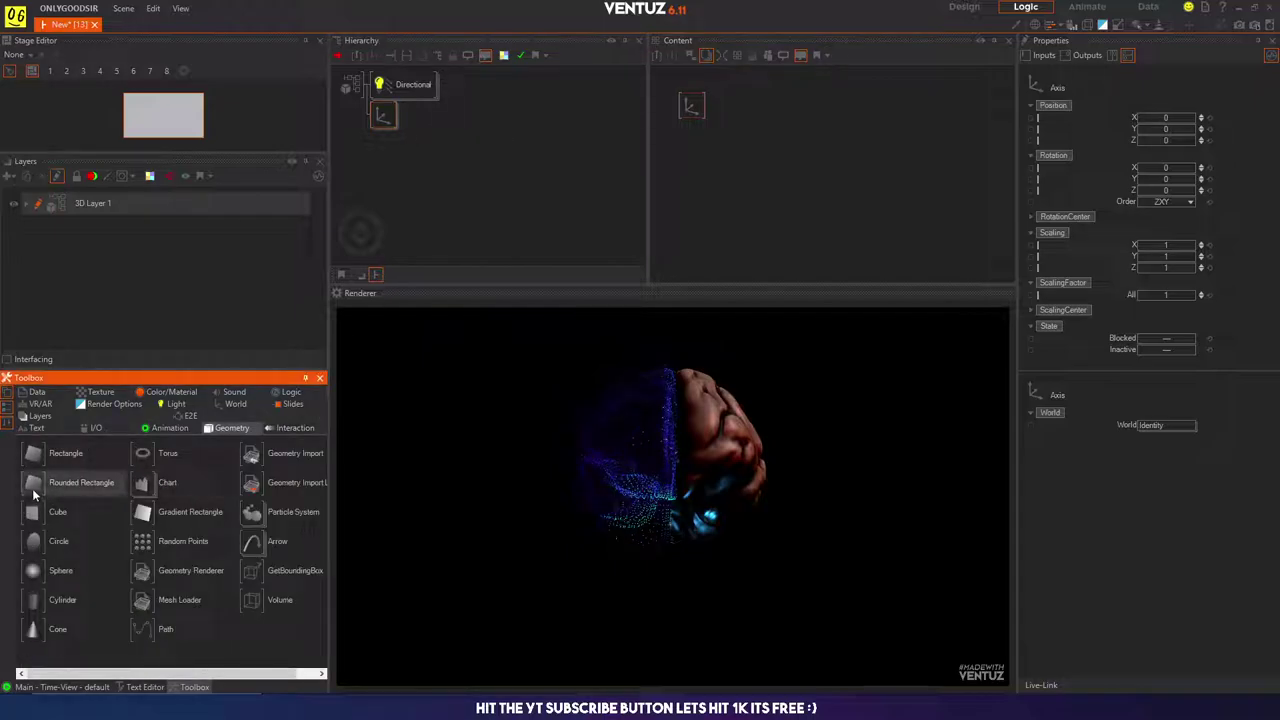
pyautogui.moveTo(451, 197); pyautogui.dragTo(384, 114)
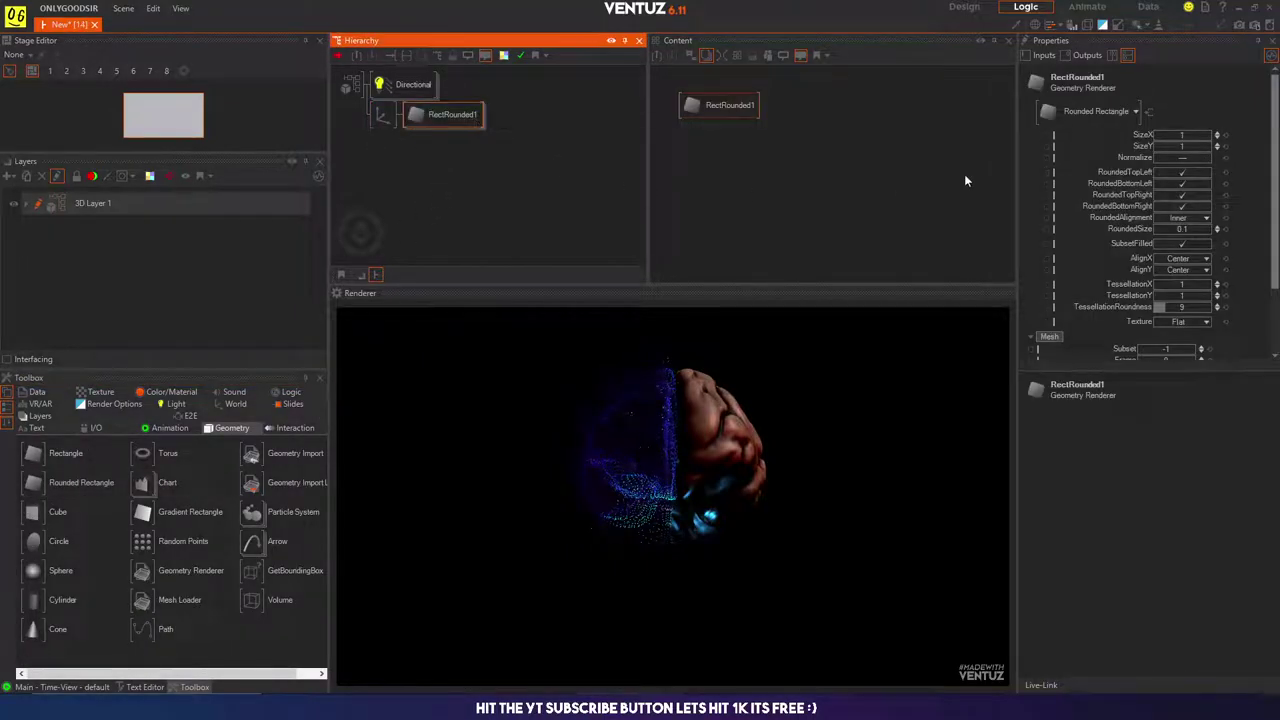
pyautogui.moveTo(1181, 136); pyautogui.dragTo(1207, 138)
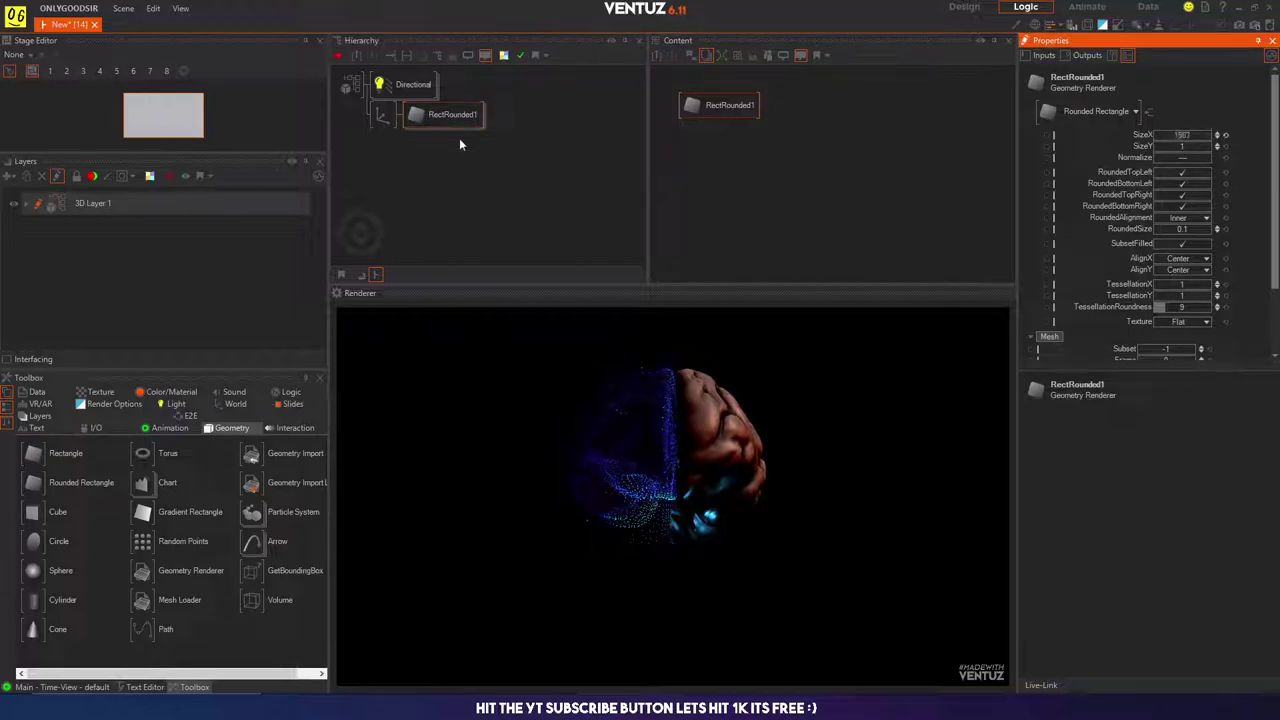
# Step: Lower the rounded rectangle's axis to a Y position of -26.8
pyautogui.click(383, 115)
pyautogui.click(1146, 131)
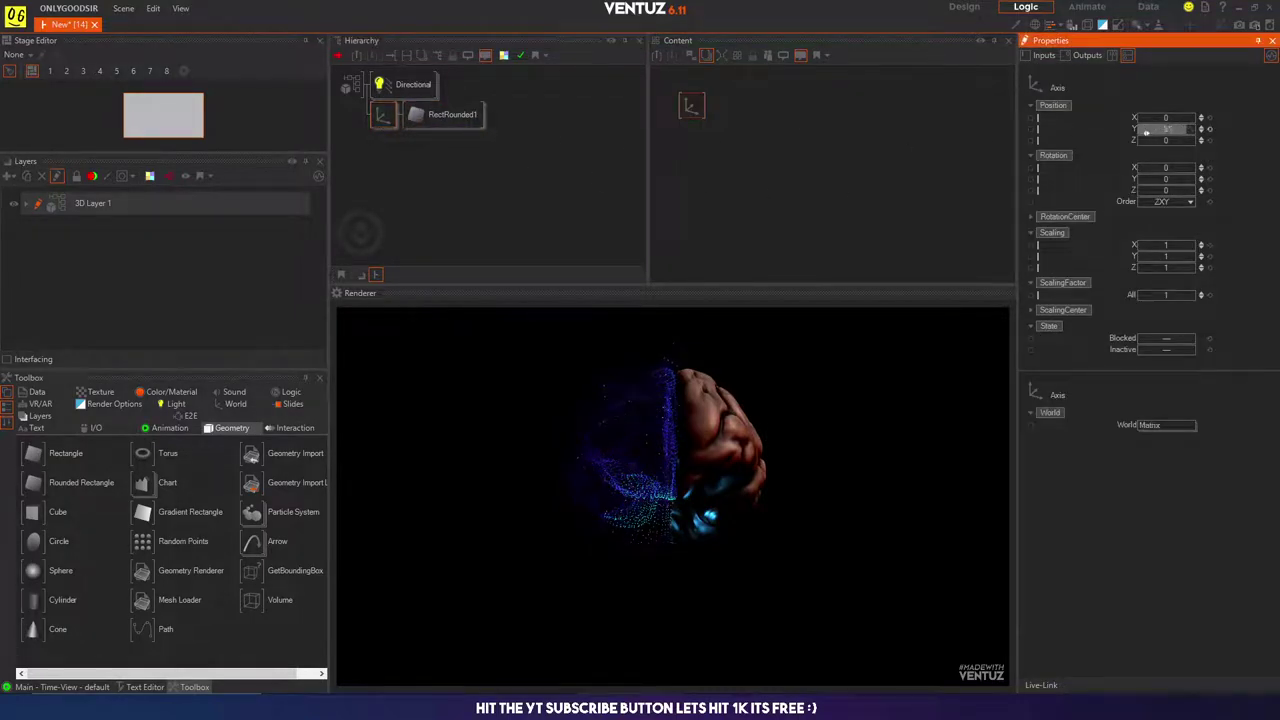
pyautogui.moveTo(1161, 128); pyautogui.dragTo(1139, 130)
# Step: Insert a white No Light material node between the axis and the rounded rectangle
pyautogui.click(150, 392)
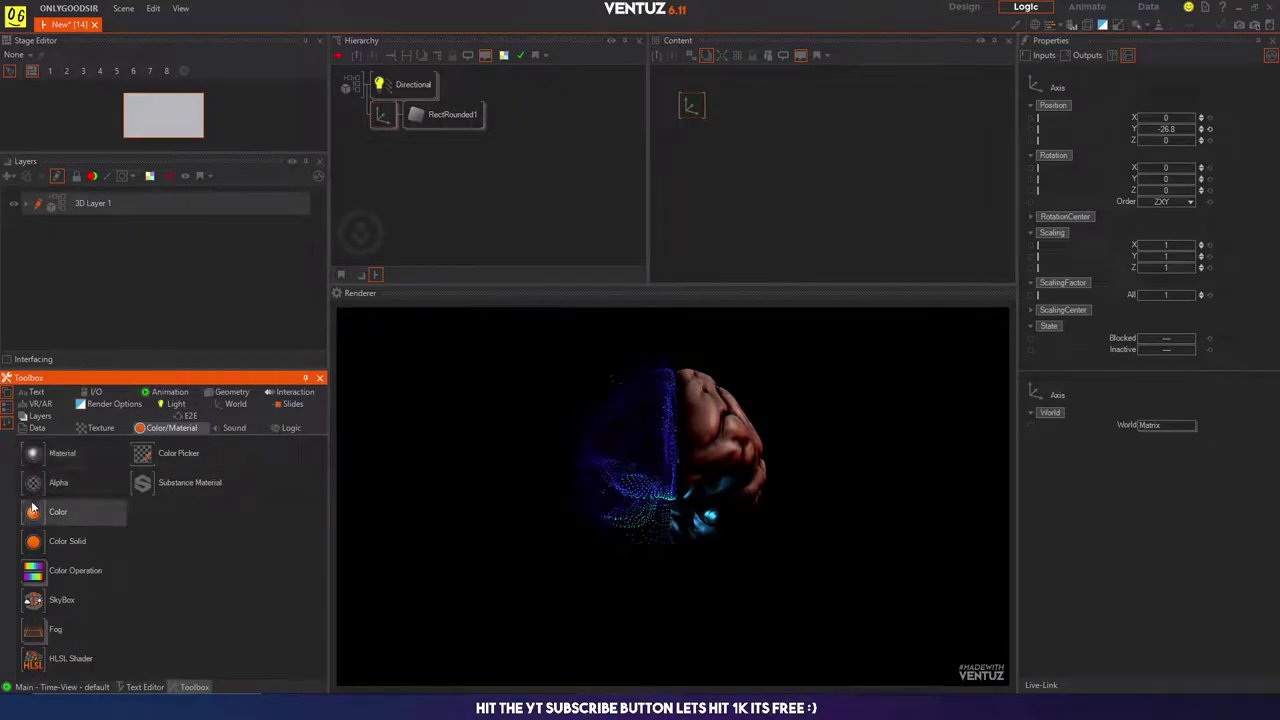
pyautogui.moveTo(36, 540); pyautogui.dragTo(421, 168)
pyautogui.moveTo(407, 119); pyautogui.dragTo(410, 116)
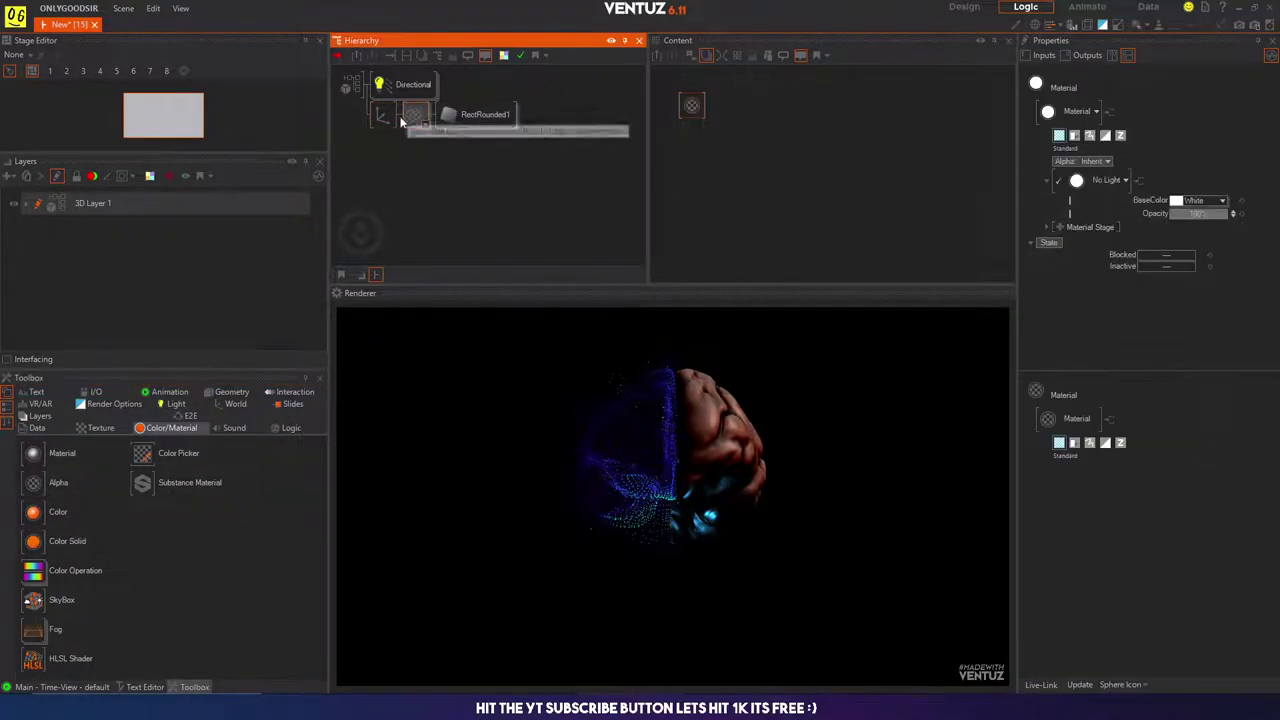
pyautogui.click(634, 220)
# Step: Reset the axis's Y position to 0 and increase its overall scaling factor to 144
pyautogui.click(1210, 132)
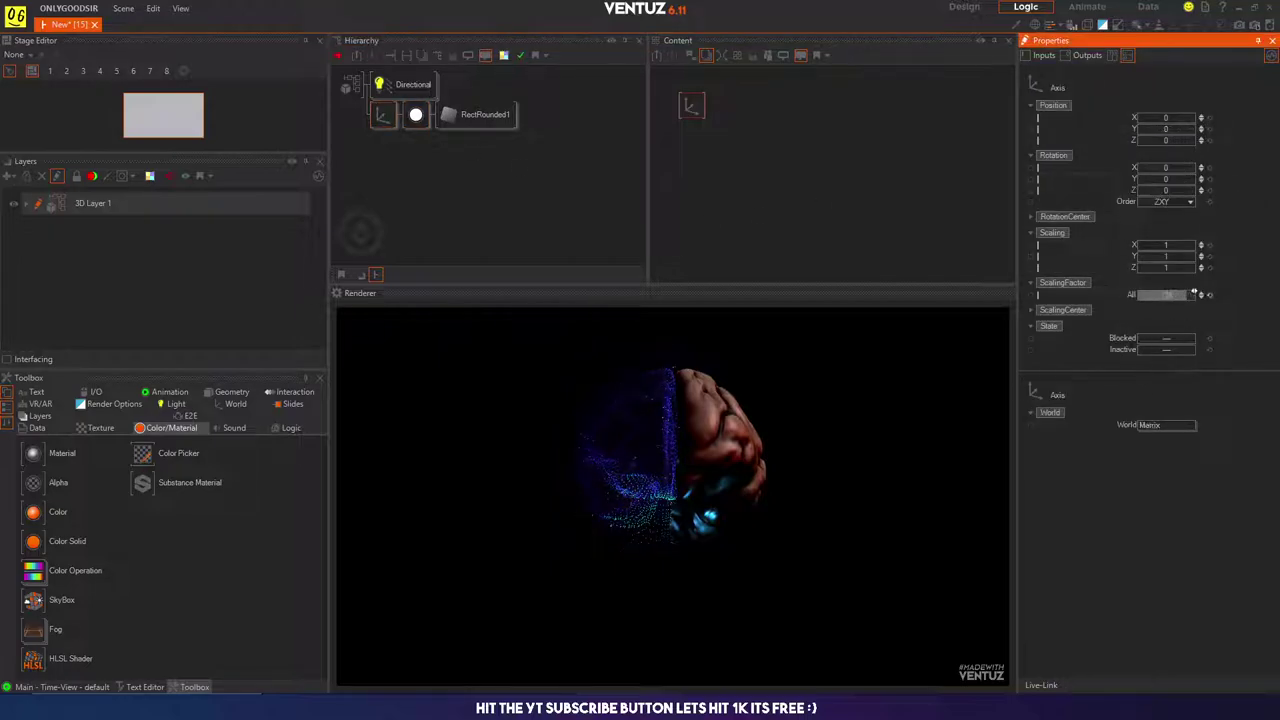
pyautogui.moveTo(1158, 292); pyautogui.dragTo(1190, 292)
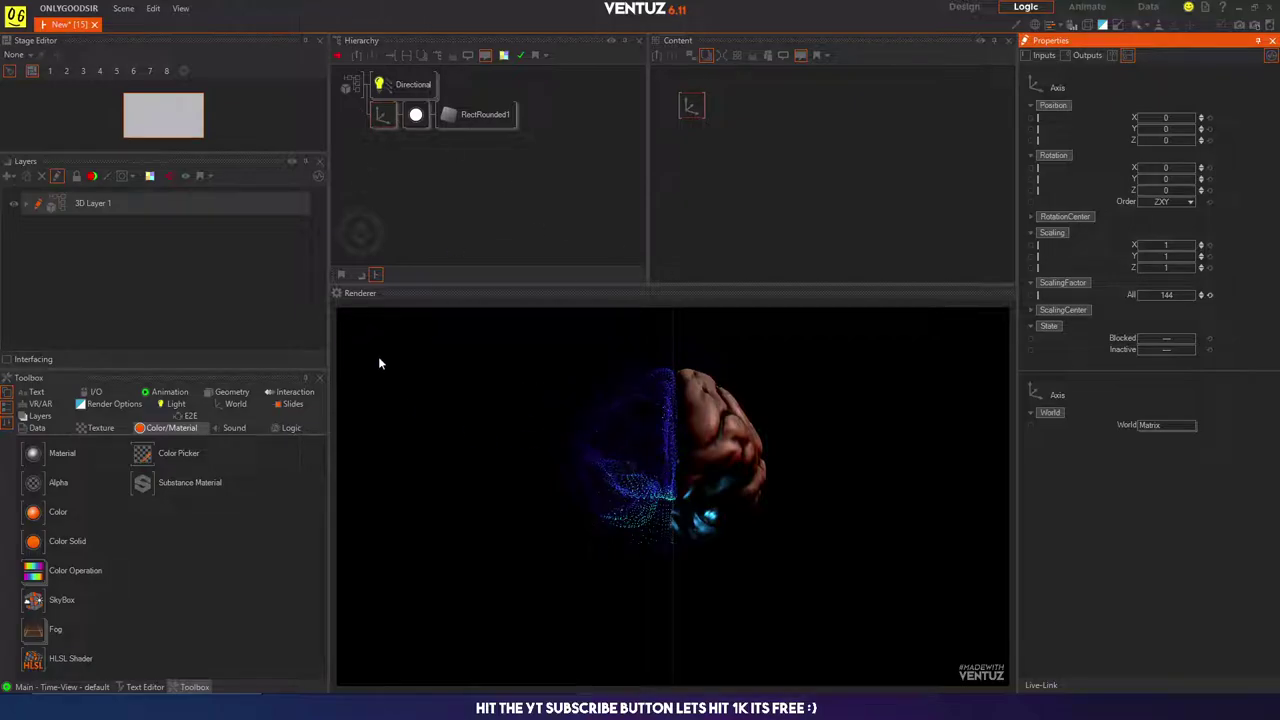
# Step: Insert a ClipPlane Filter ahead of the rectangle's axis, select clip plane C and disable UseClipPlane
pyautogui.click(92, 404)
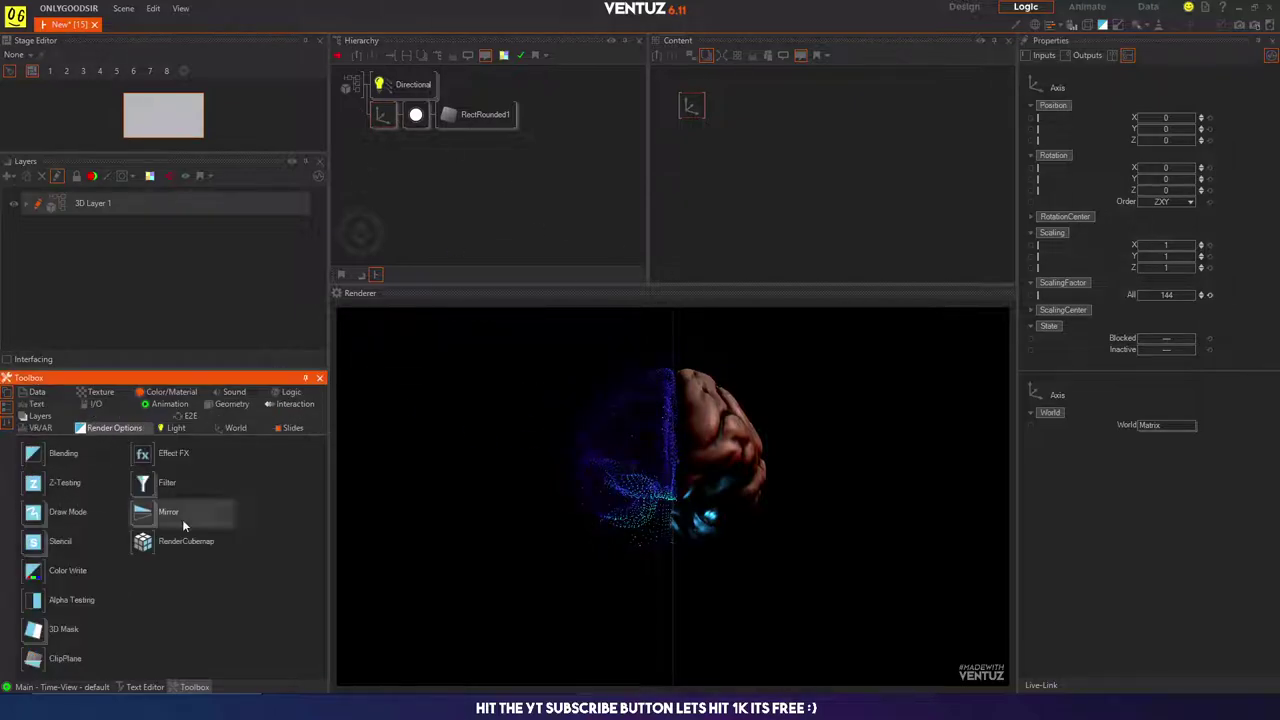
pyautogui.click(144, 484)
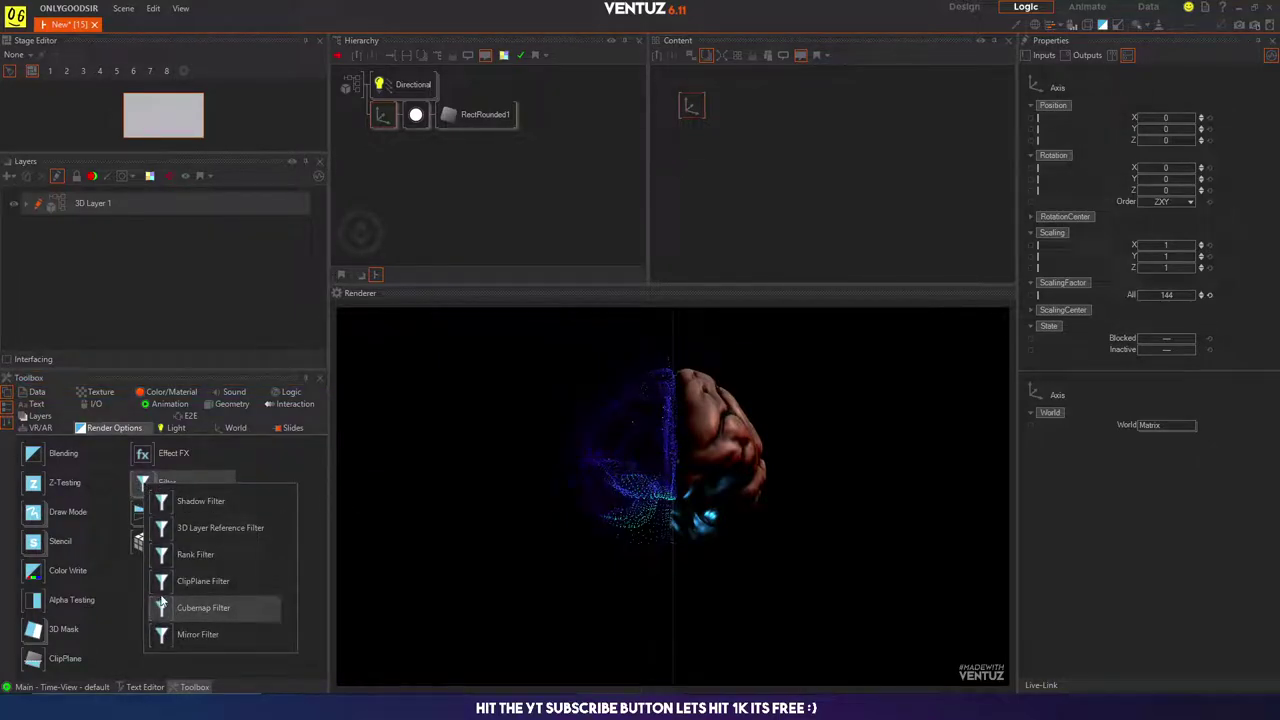
pyautogui.moveTo(190, 581); pyautogui.dragTo(374, 118)
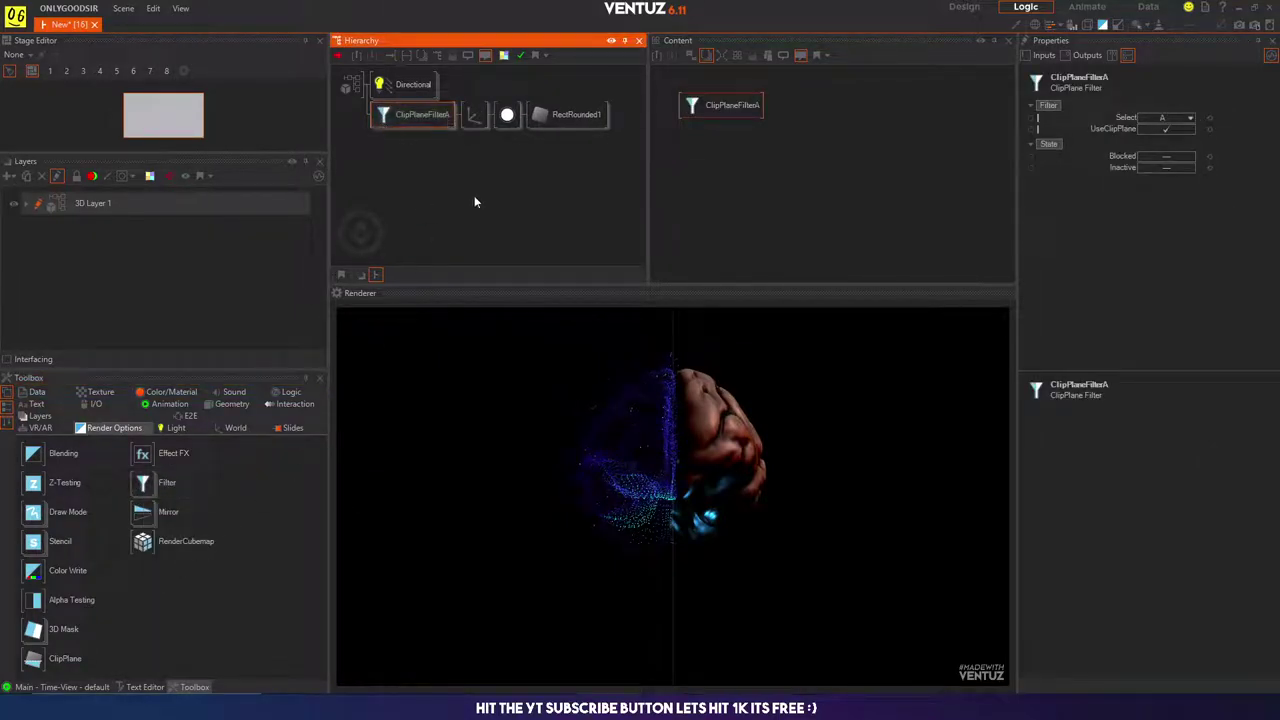
pyautogui.click(1170, 118)
pyautogui.click(1169, 162)
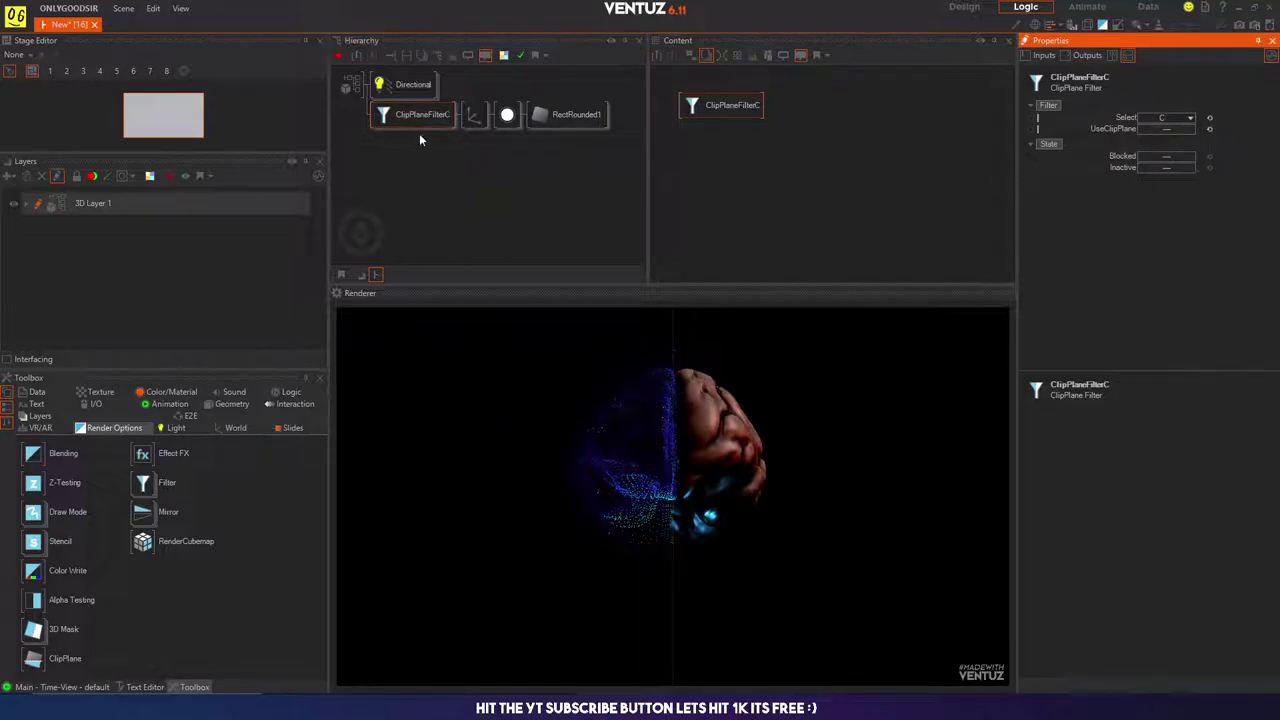
# Step: Switch the rectangle's ClipPlane Filter to plane B and reset the axis's overall scaling factor to 1
pyautogui.click(426, 117)
pyautogui.click(1178, 121)
pyautogui.click(1166, 139)
pyautogui.click(475, 115)
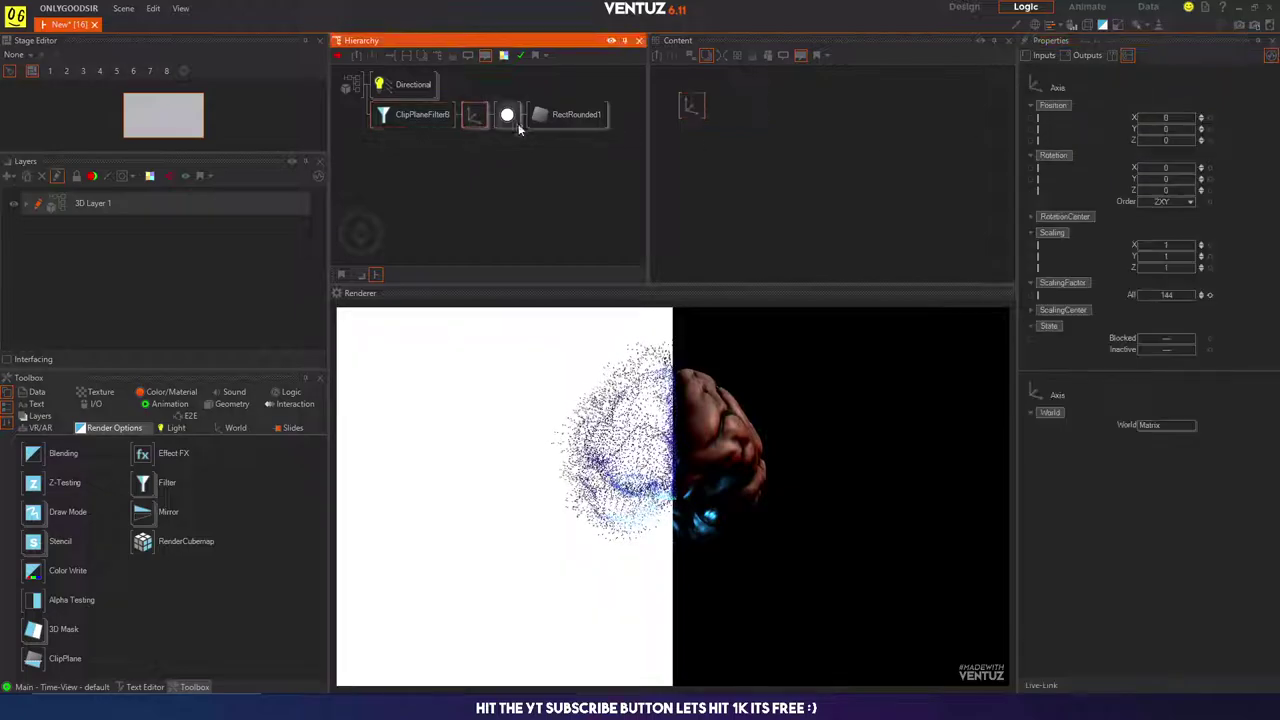
pyautogui.click(1216, 297)
pyautogui.click(1210, 294)
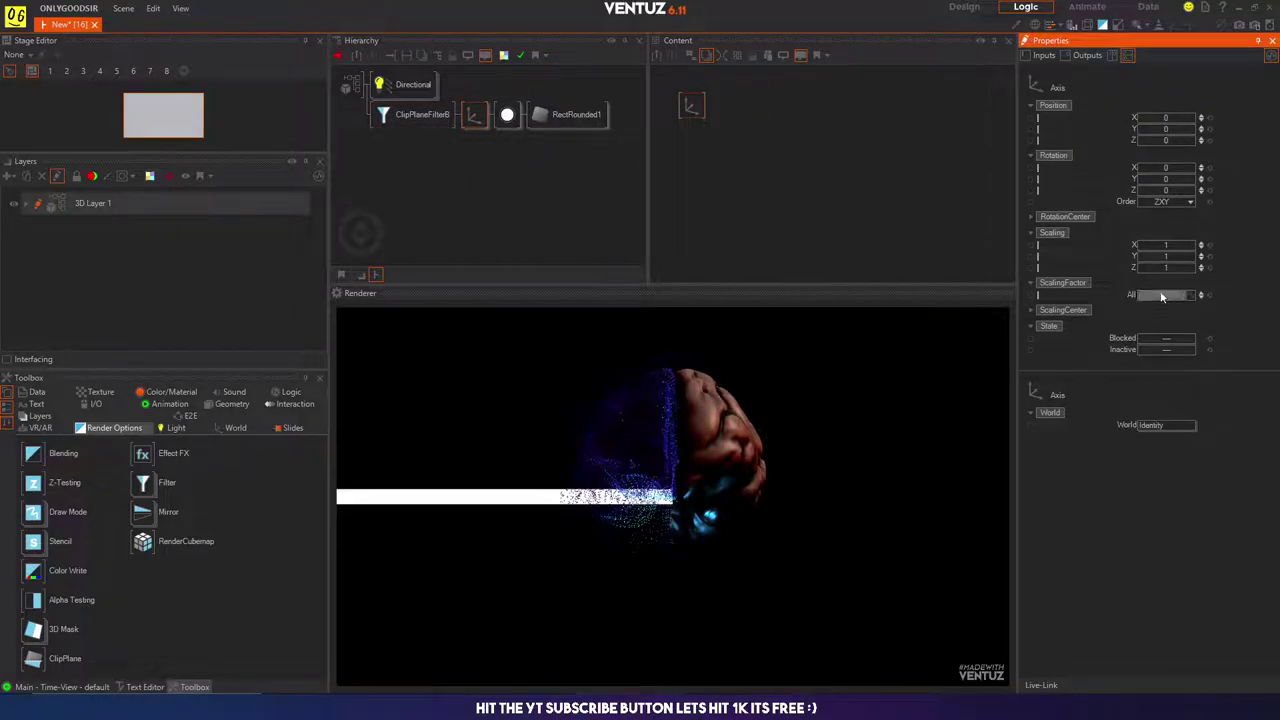
# Step: Try planes A, B and C on the rectangle's ClipPlane Filter, ending on A
pyautogui.click(415, 114)
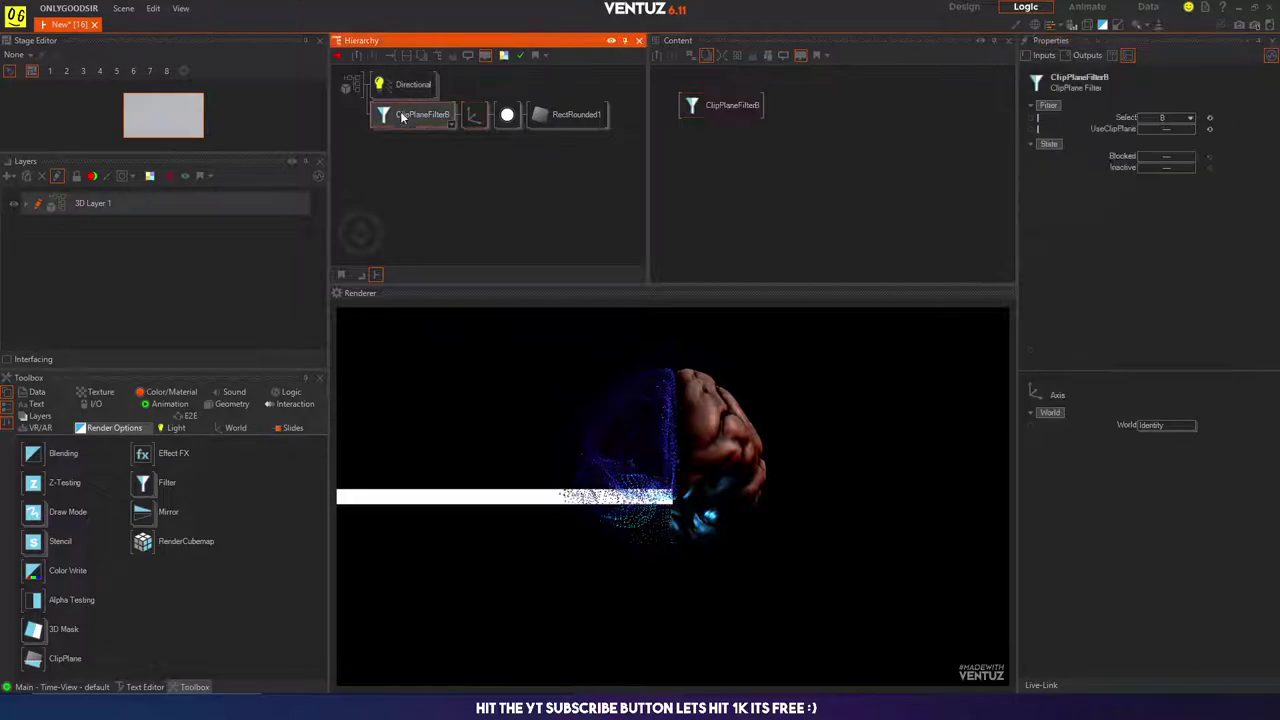
pyautogui.click(1189, 118)
pyautogui.click(1170, 130)
pyautogui.click(1189, 118)
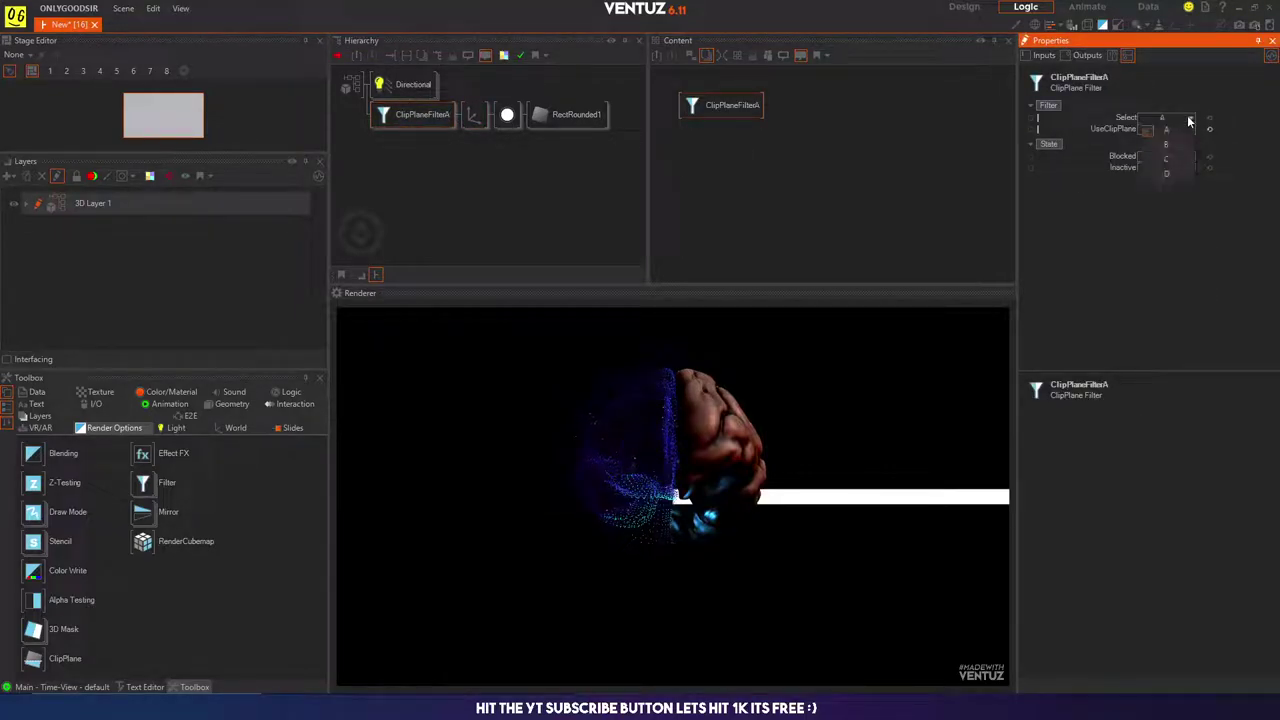
pyautogui.click(1170, 144)
pyautogui.click(1189, 118)
pyautogui.click(1180, 157)
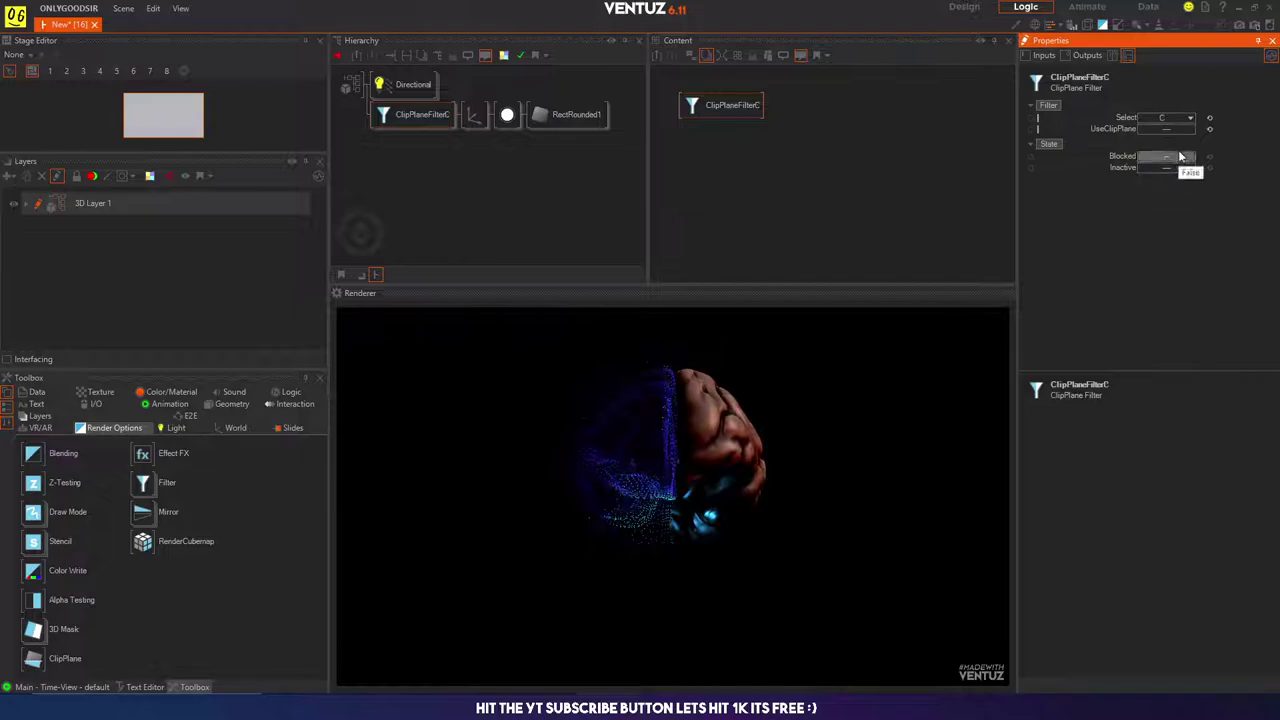
pyautogui.click(1174, 130)
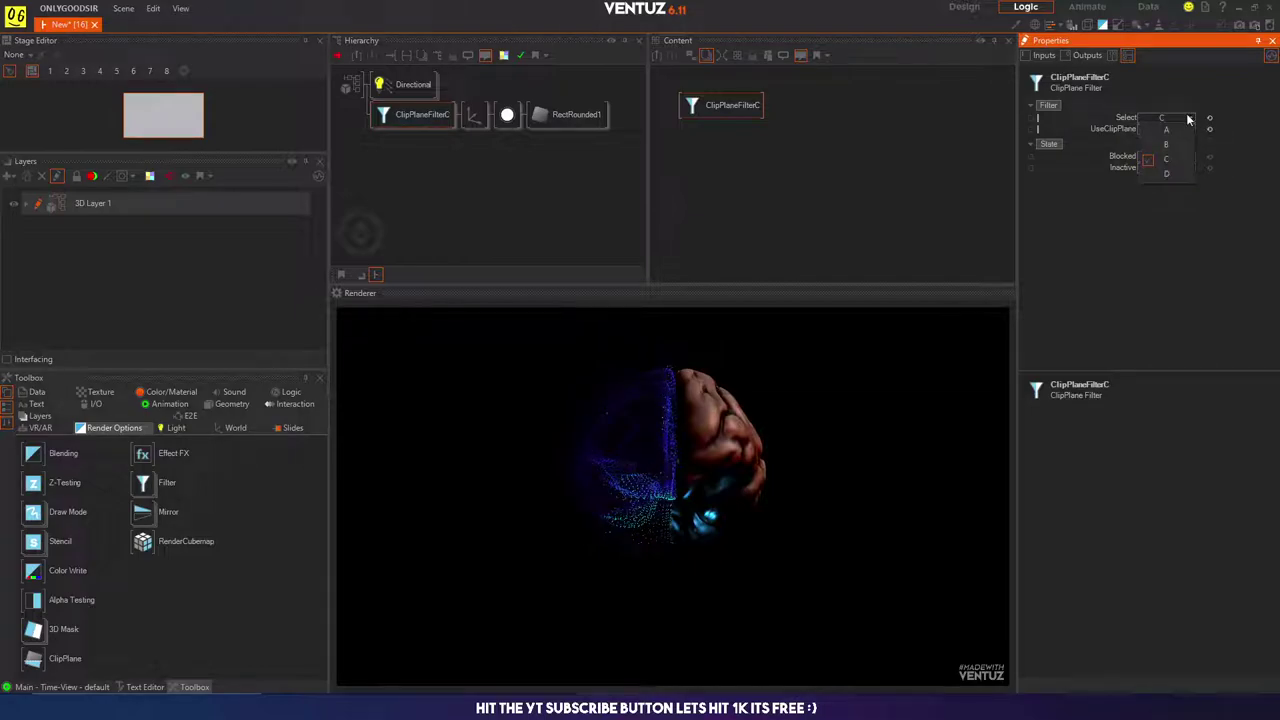
pyautogui.click(1189, 118)
pyautogui.click(1170, 130)
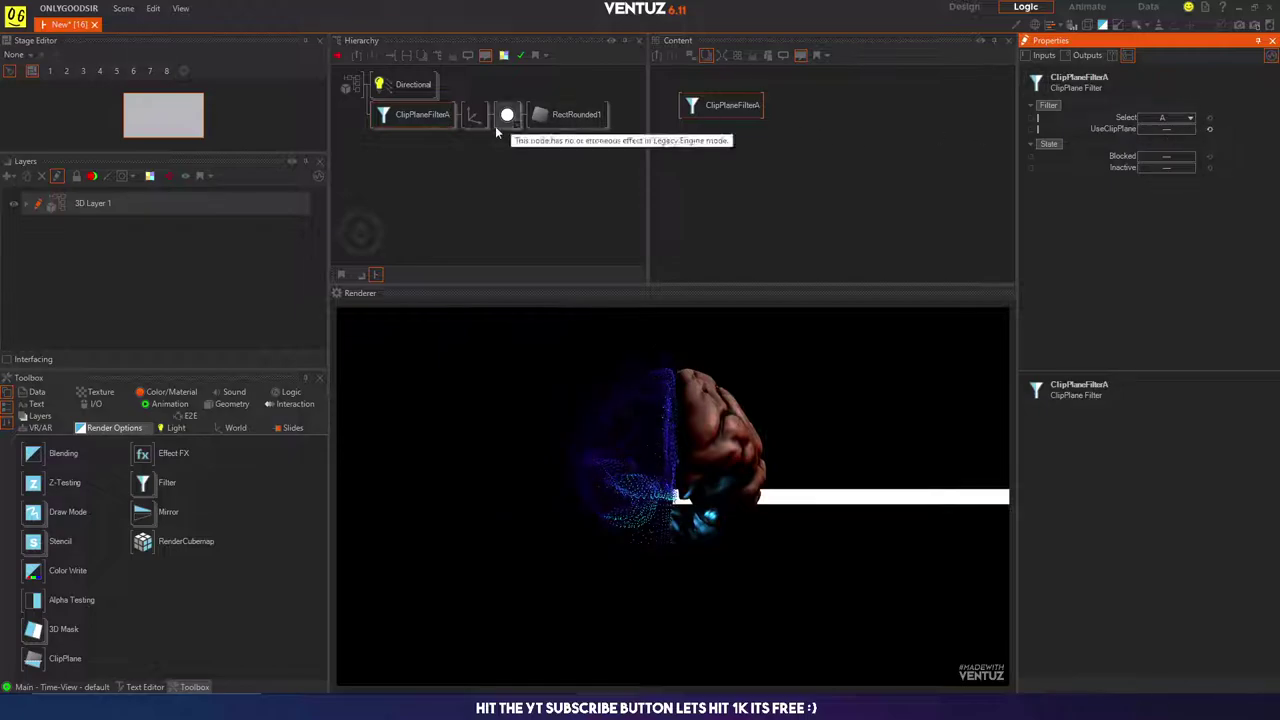
# Step: Expand the Directional light branch and delete the separate ClipPlane Filter branch containing the axis, material and rounded rectangle
pyautogui.click(414, 114)
pyautogui.doubleClick(415, 89)
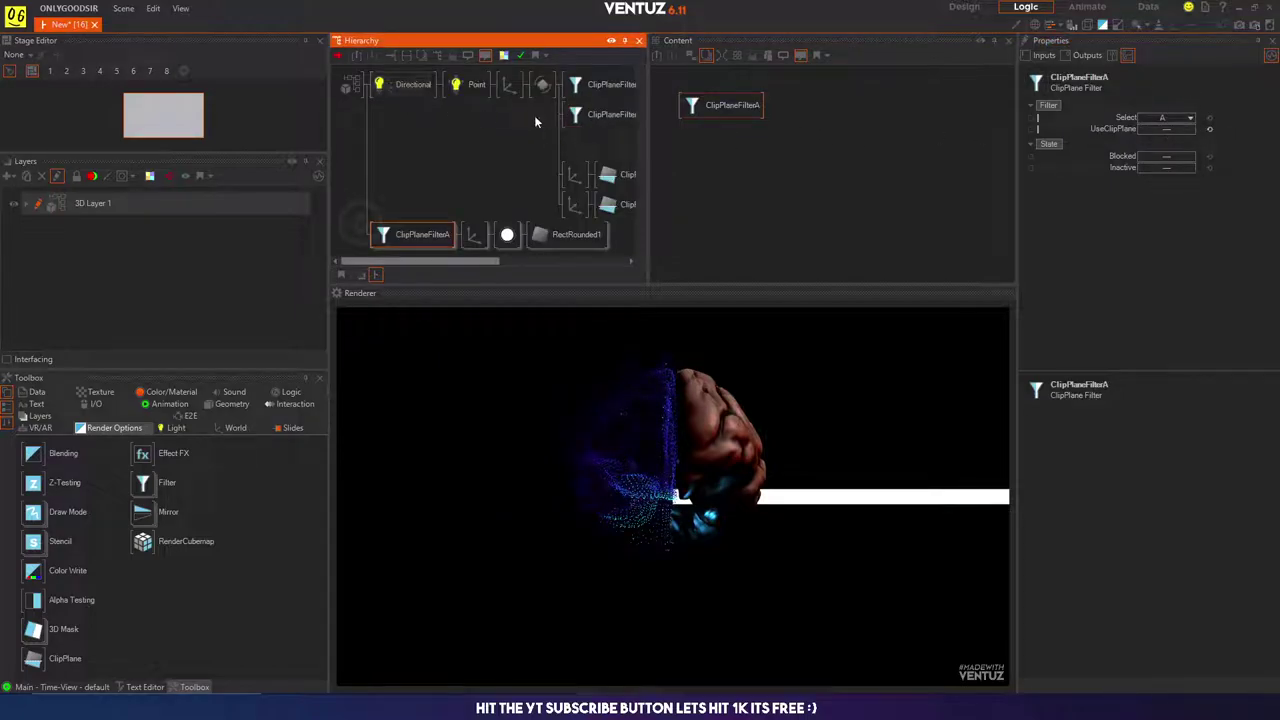
pyautogui.moveTo(534, 114)
pyautogui.mouseDown(button='middle')
pyautogui.moveTo(504, 108)
pyautogui.moveTo(557, 113)
pyautogui.moveTo(522, 104)
pyautogui.mouseUp(button='middle')
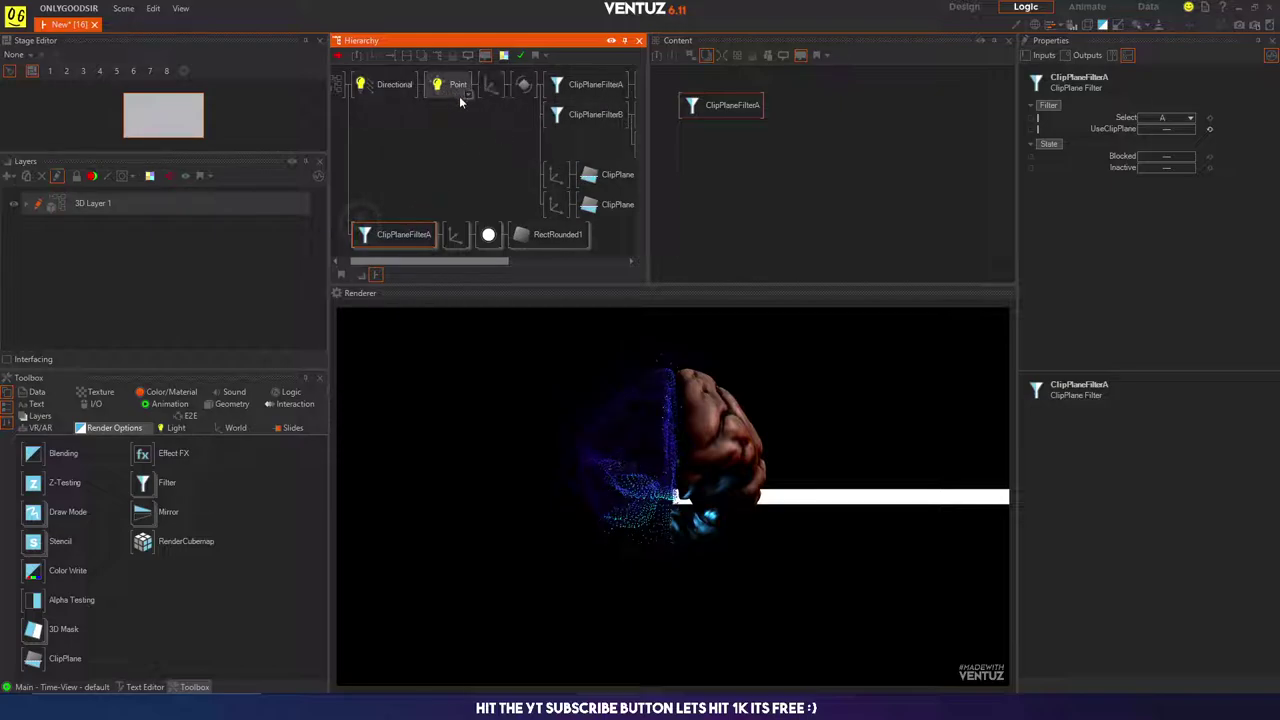
pyautogui.hscroll(-2, 459, 96)
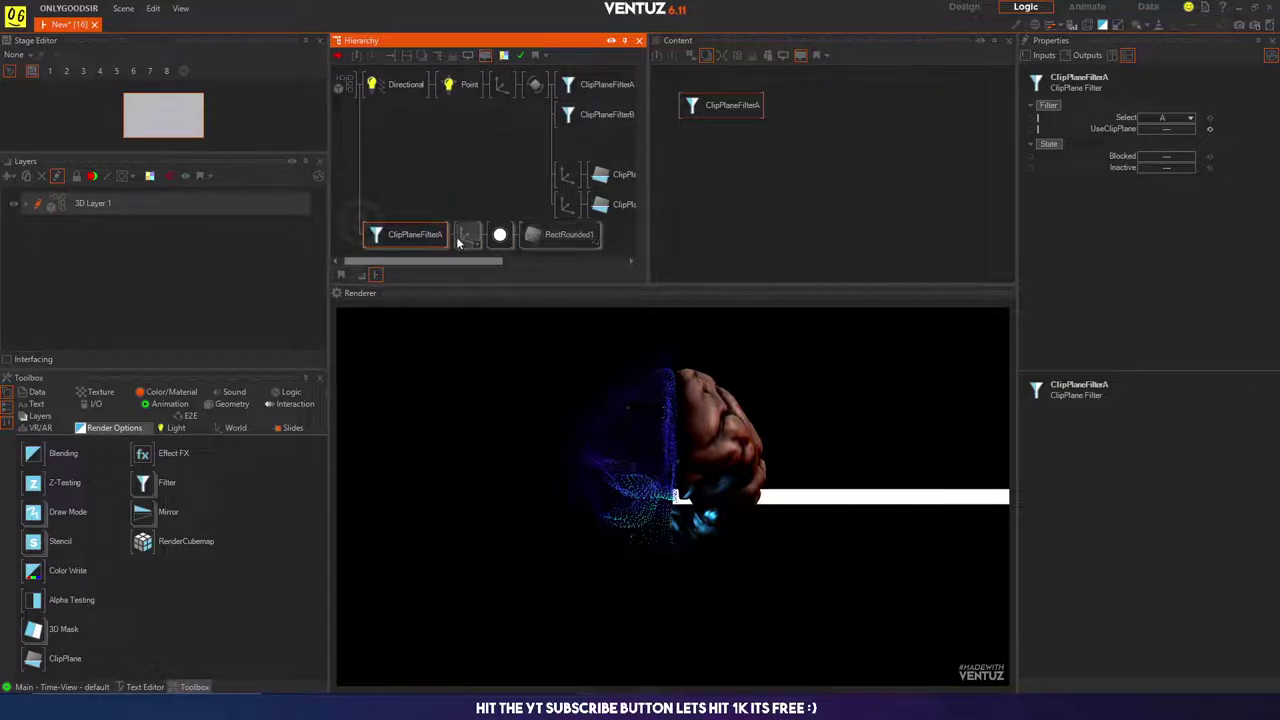
pyautogui.click(468, 240)
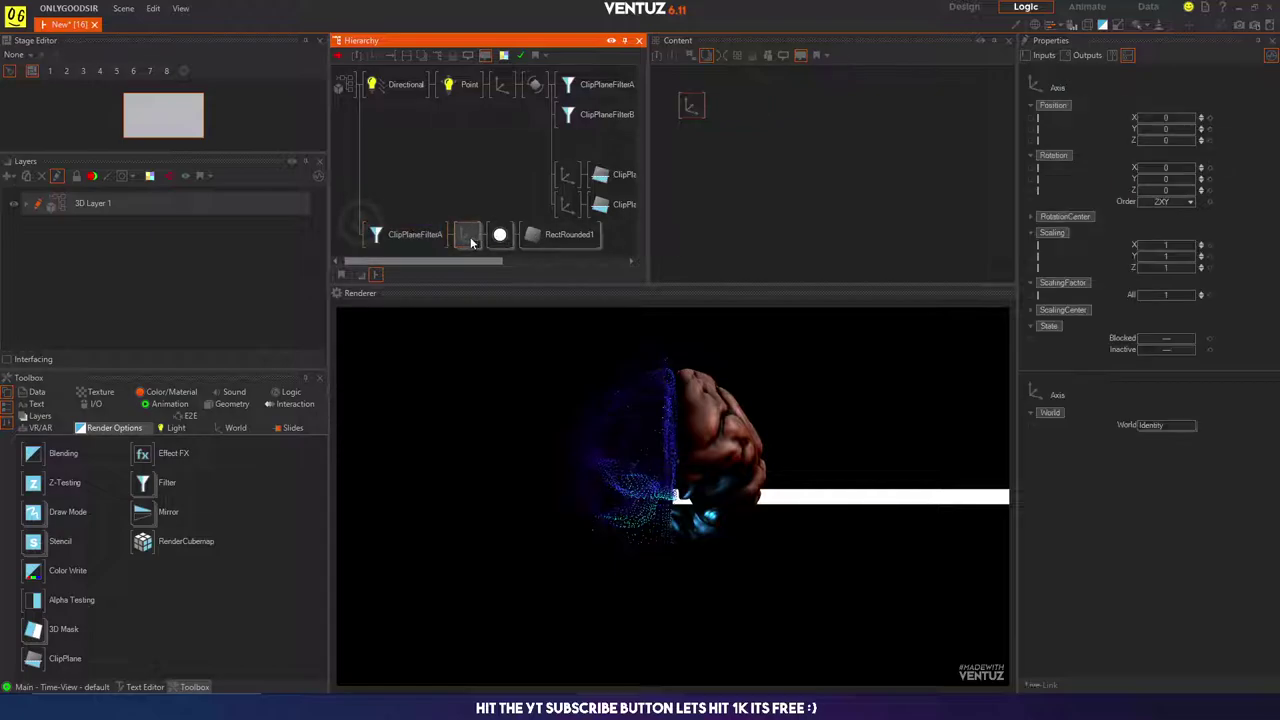
pyautogui.click(424, 238)
pyautogui.press('Delete')
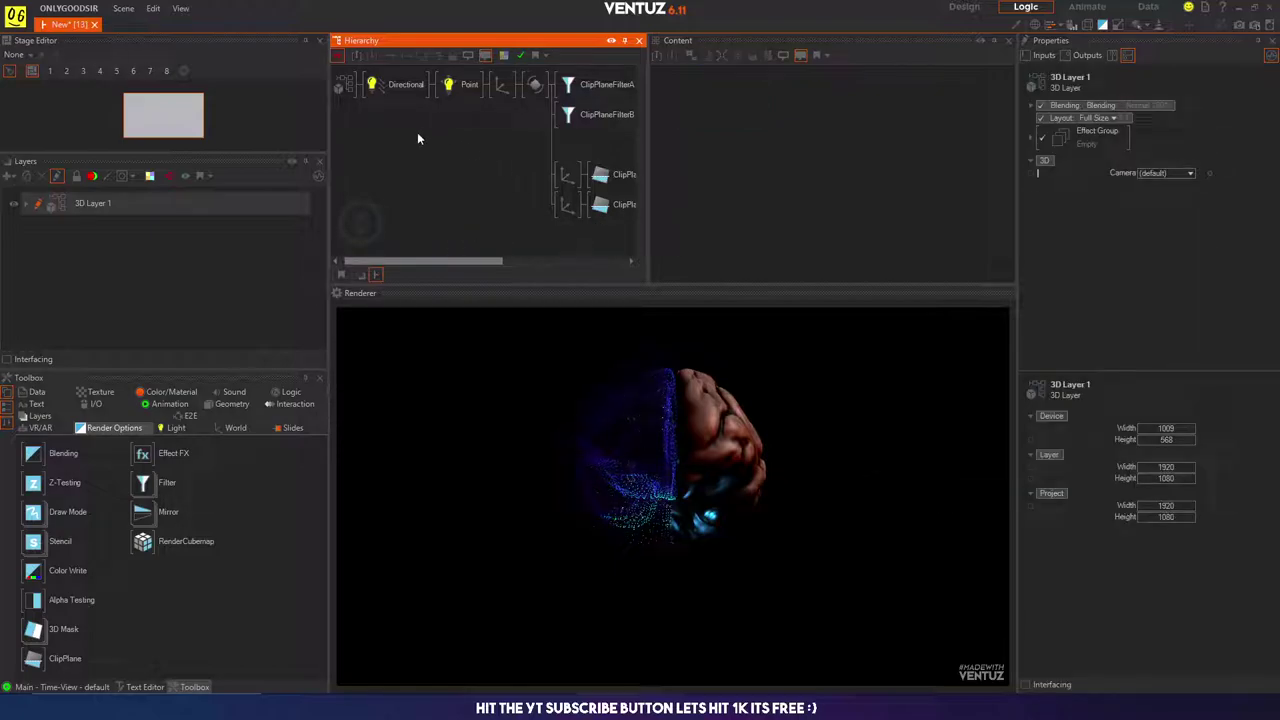
pyautogui.click(49, 219)
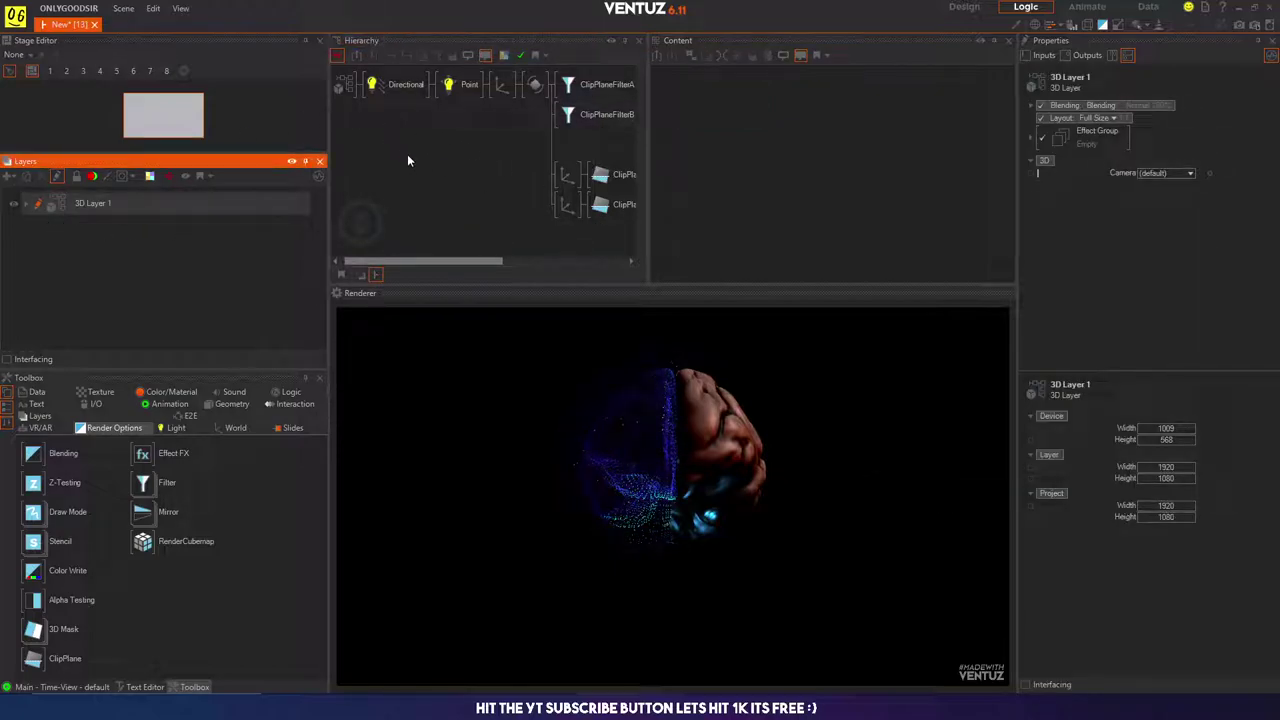
pyautogui.moveTo(408, 156)
pyautogui.mouseDown(button='middle')
pyautogui.moveTo(398, 135)
pyautogui.moveTo(308, 130)
pyautogui.moveTo(420, 136)
pyautogui.mouseUp(button='middle')
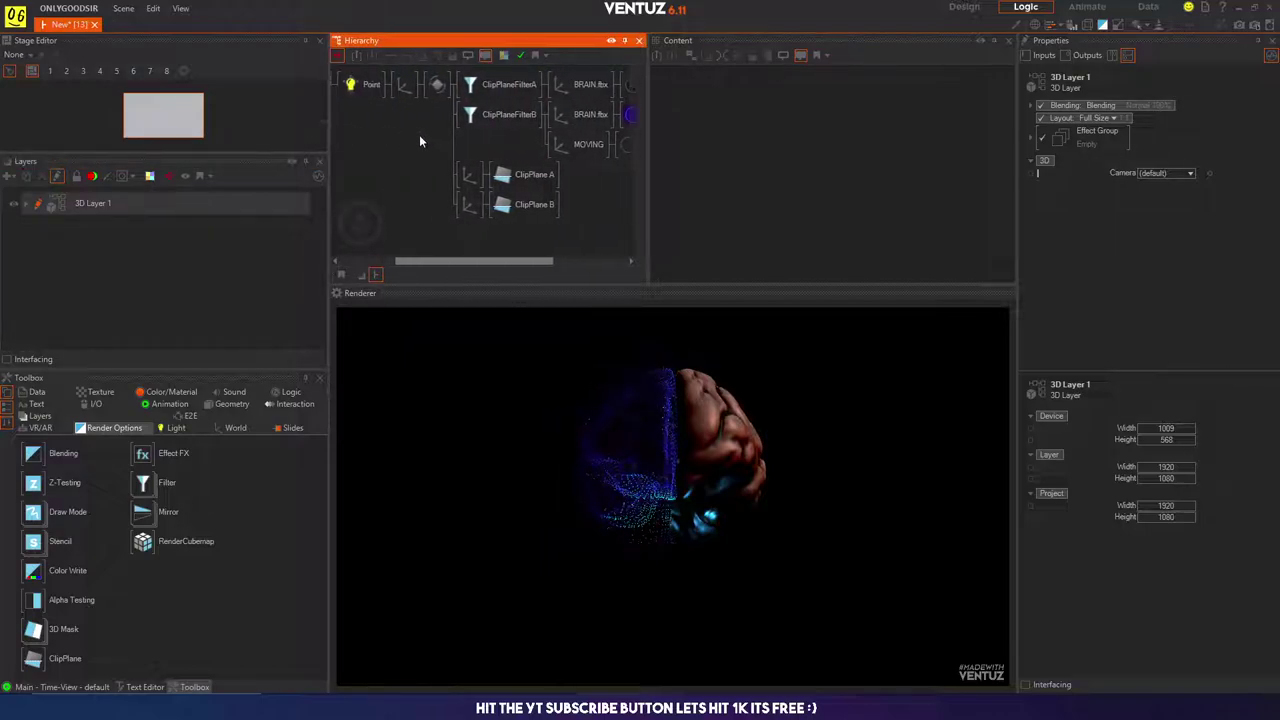
pyautogui.scroll(-3, 416, 145)
pyautogui.scroll(3, 398, 146)
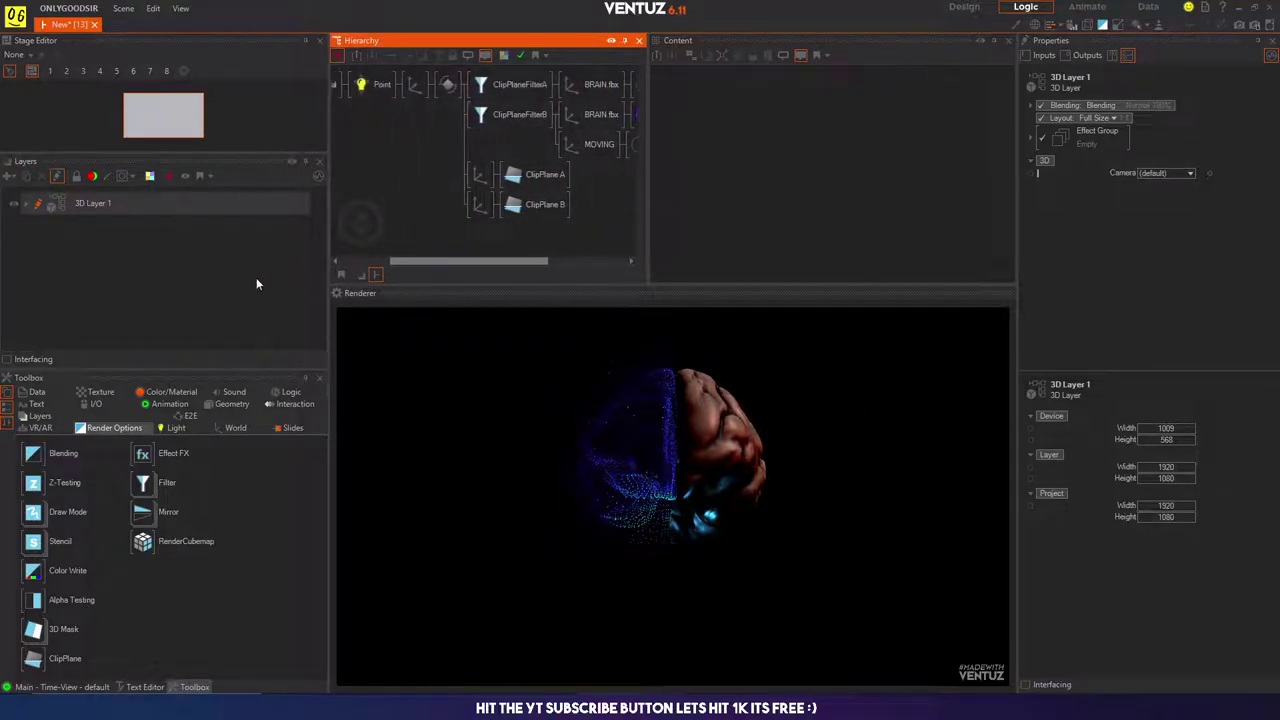
# Step: Add a second 3D layer below 3D Layer 1
pyautogui.click(82, 231)
pyautogui.click(9, 175)
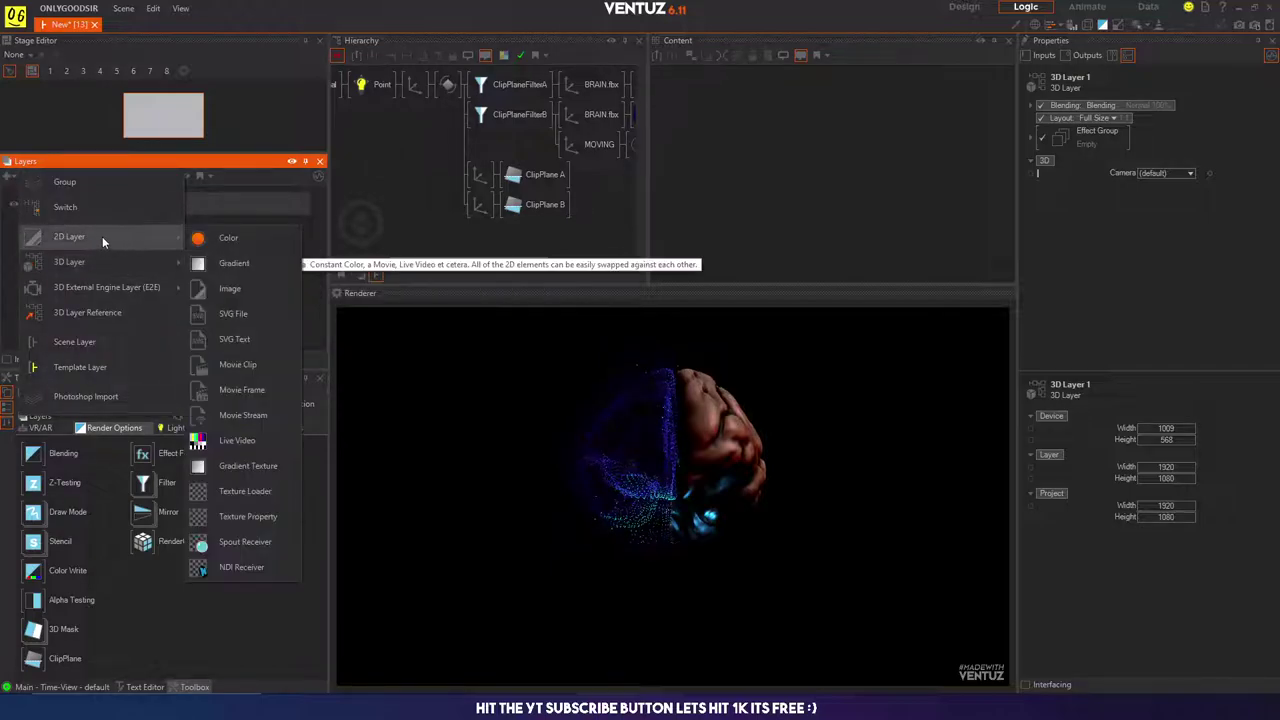
pyautogui.moveTo(107, 268)
pyautogui.click(229, 267)
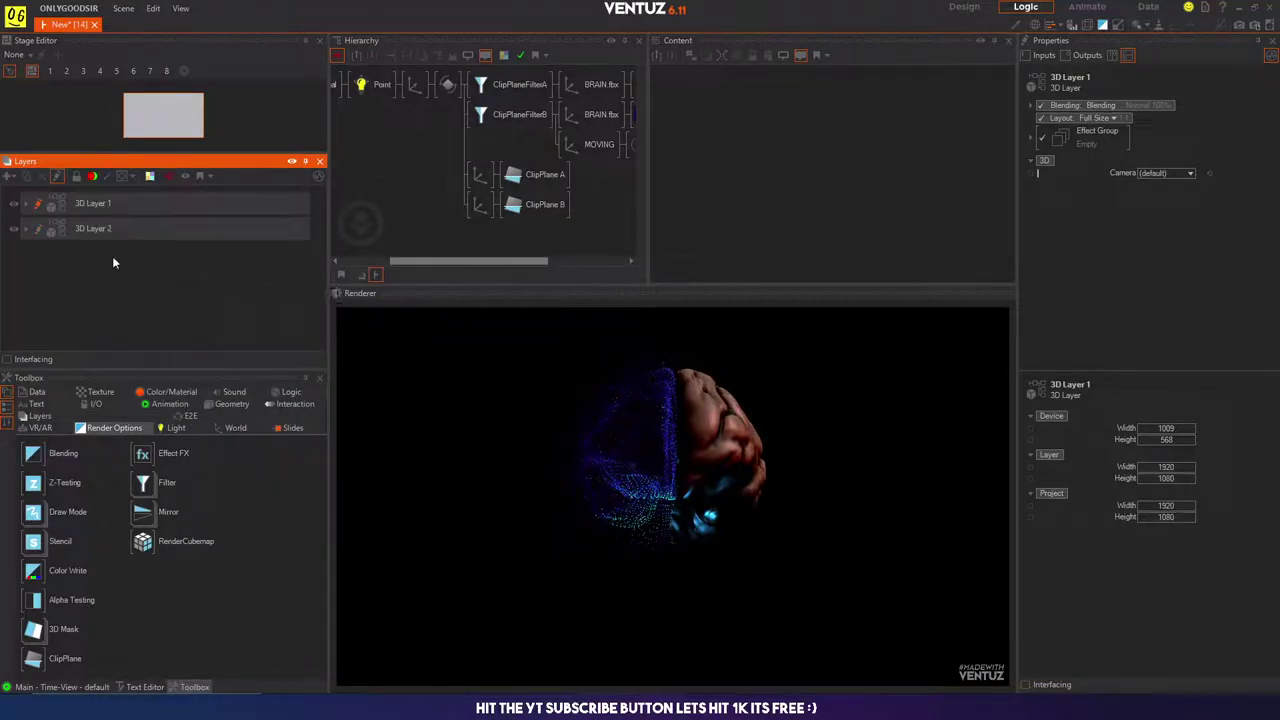
# Step: Rename 3D Layer 1 as BRAIN and 3D Layer 2 as UI
pyautogui.click(98, 212)
pyautogui.click(96, 205)
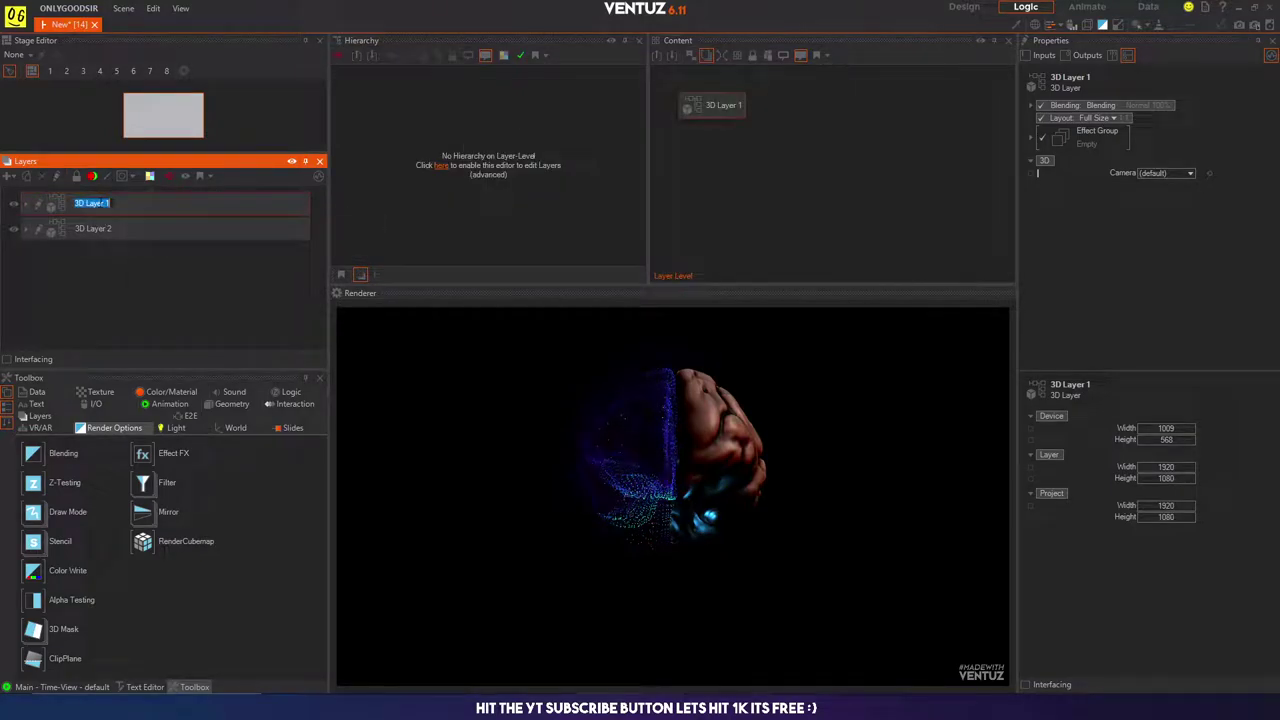
pyautogui.write('BRAIN')
pyautogui.press('Return')
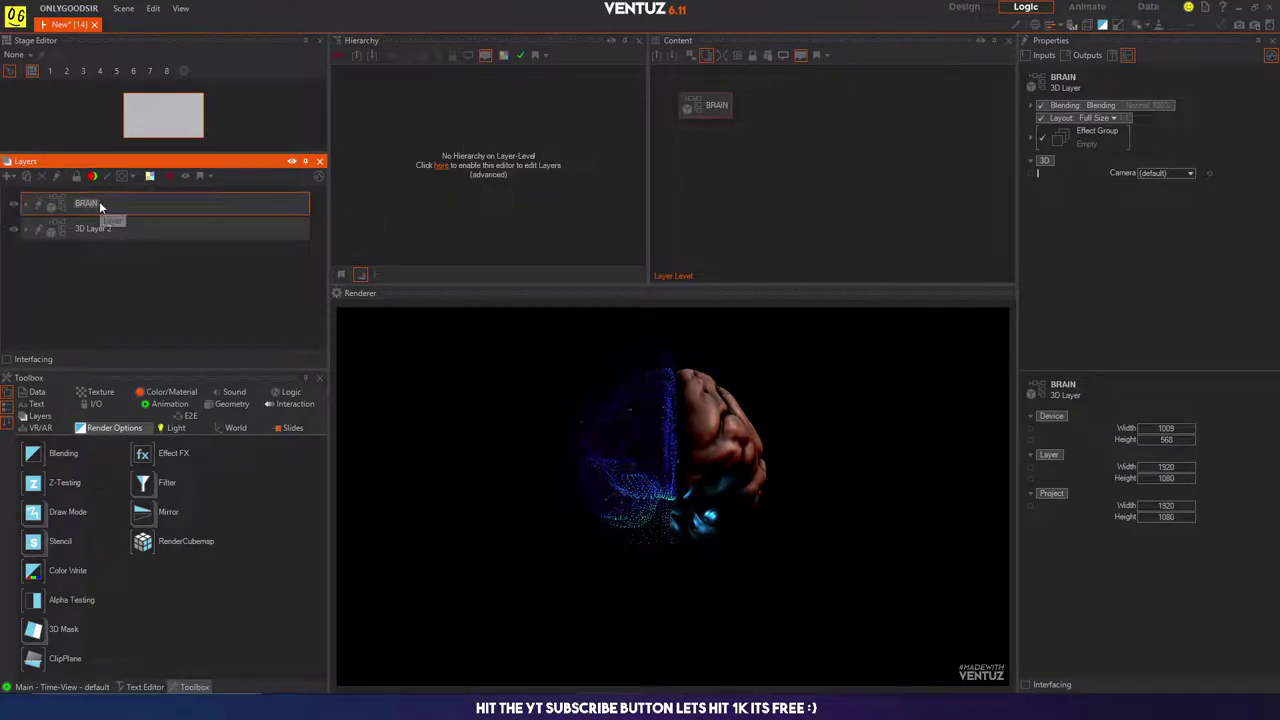
pyautogui.click(89, 233)
pyautogui.click(80, 233)
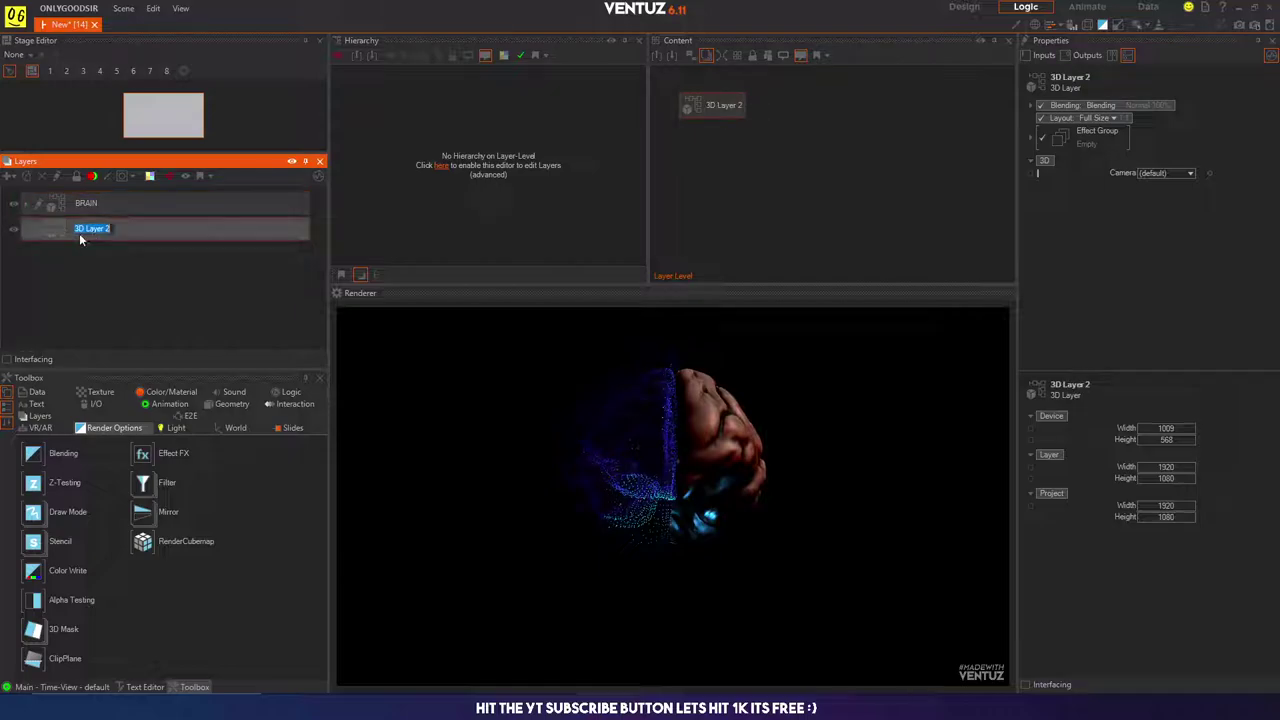
pyautogui.write('UI')
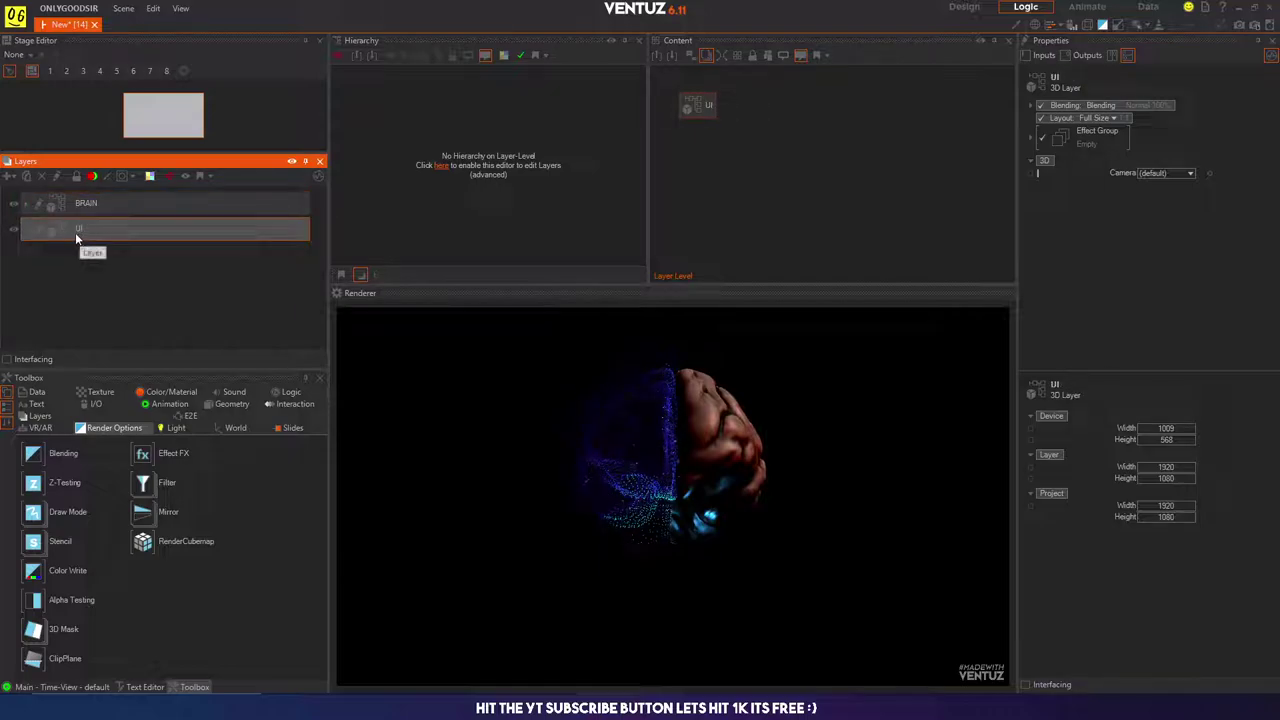
pyautogui.press('Return')
# Step: Add an Axis node to the UI layer and attach a Rounded Rectangle under it
pyautogui.rightClick(416, 132)
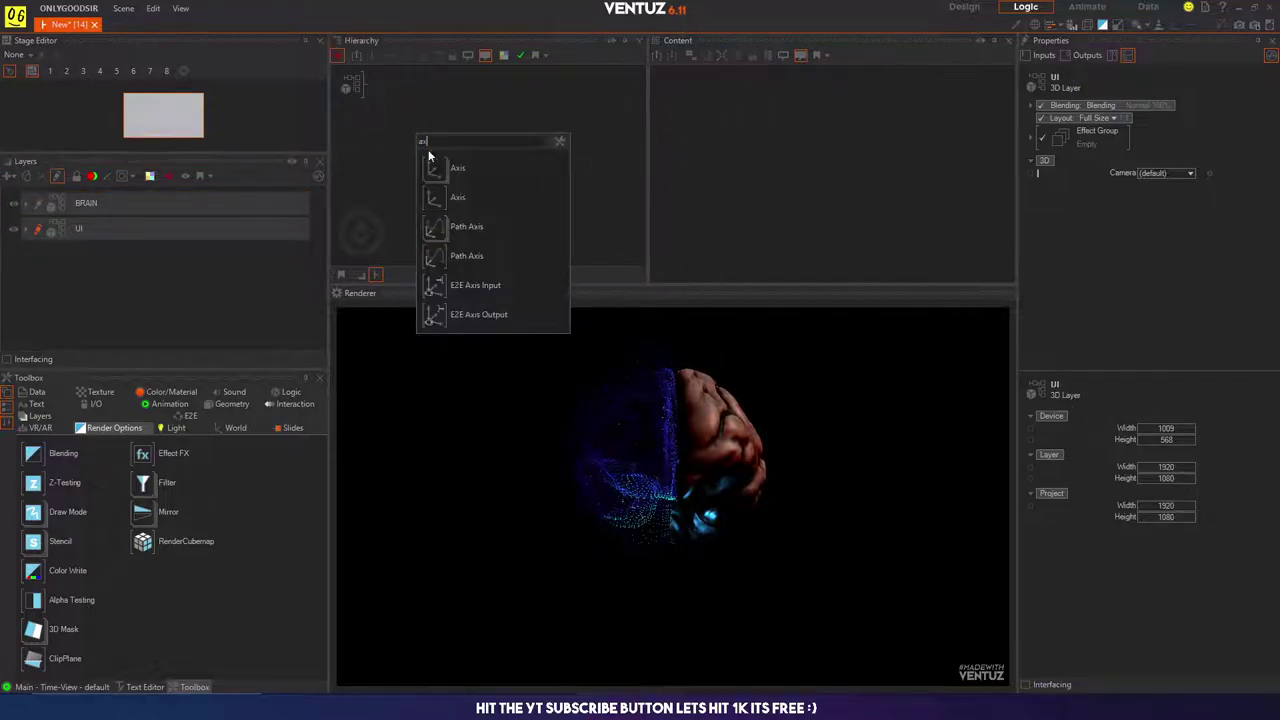
pyautogui.click(437, 169)
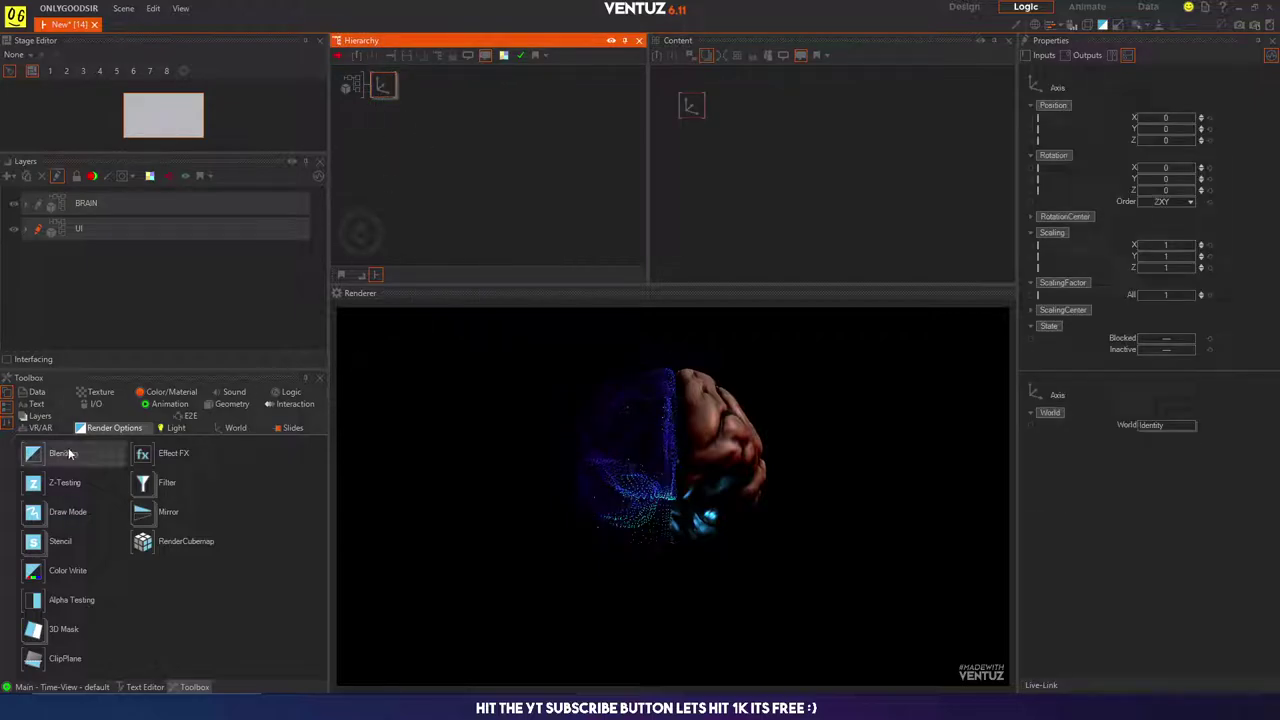
pyautogui.click(235, 428)
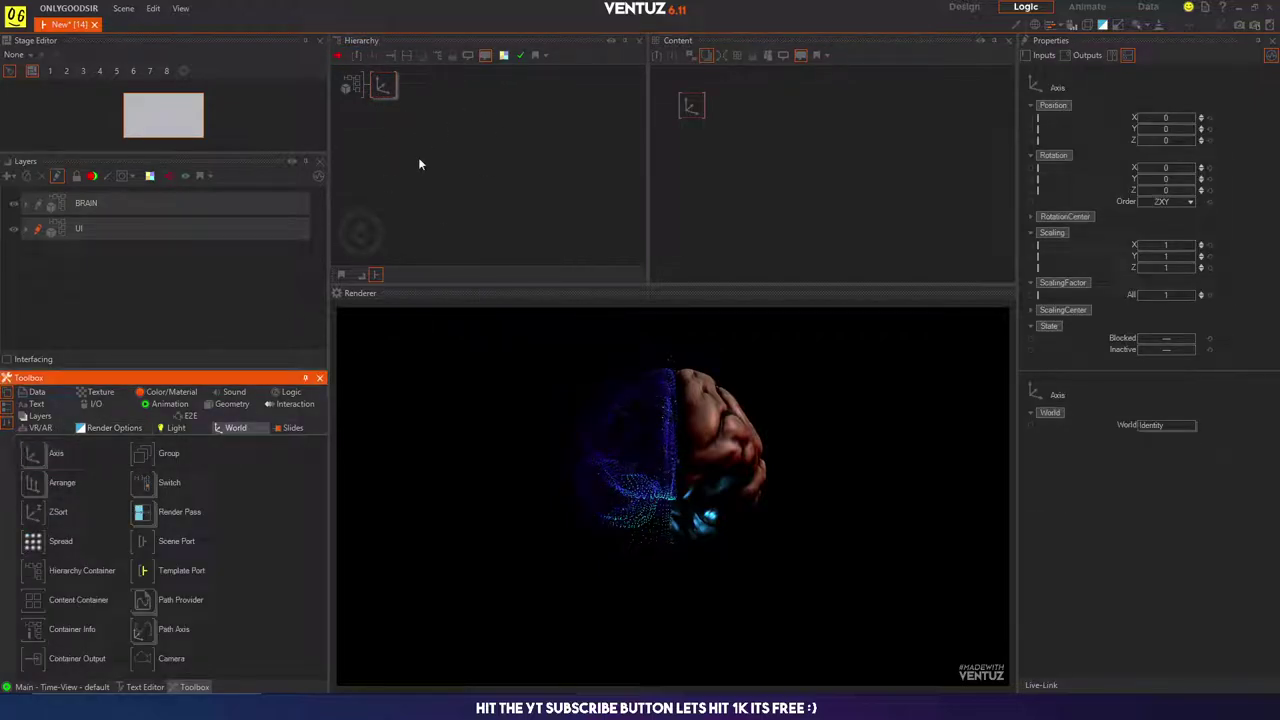
pyautogui.click(232, 404)
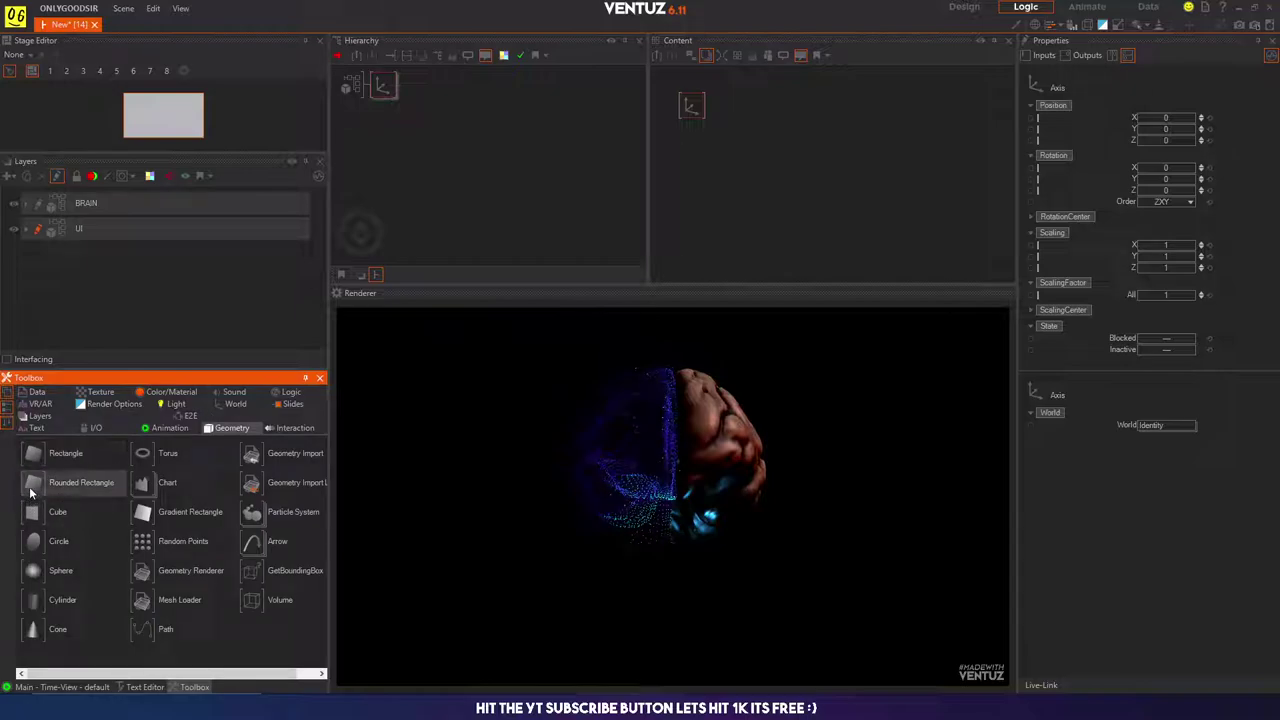
pyautogui.moveTo(80, 482); pyautogui.dragTo(418, 94)
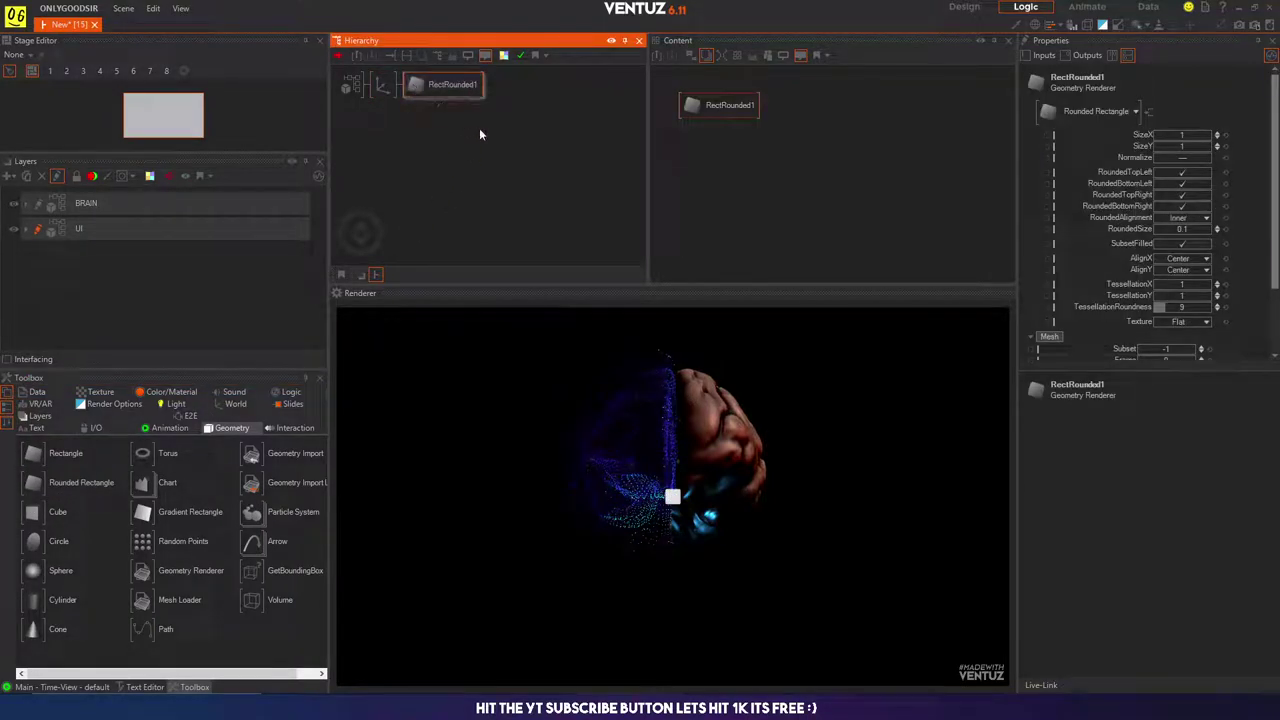
# Step: Make the rounded rectangle 29 wide with RoundedSize 3.64, and set its axis's Y position to -8.25
pyautogui.moveTo(1182, 134)
pyautogui.mouseDown()
pyautogui.moveTo(1205, 134)
pyautogui.moveTo(1191, 134)
pyautogui.mouseUp()
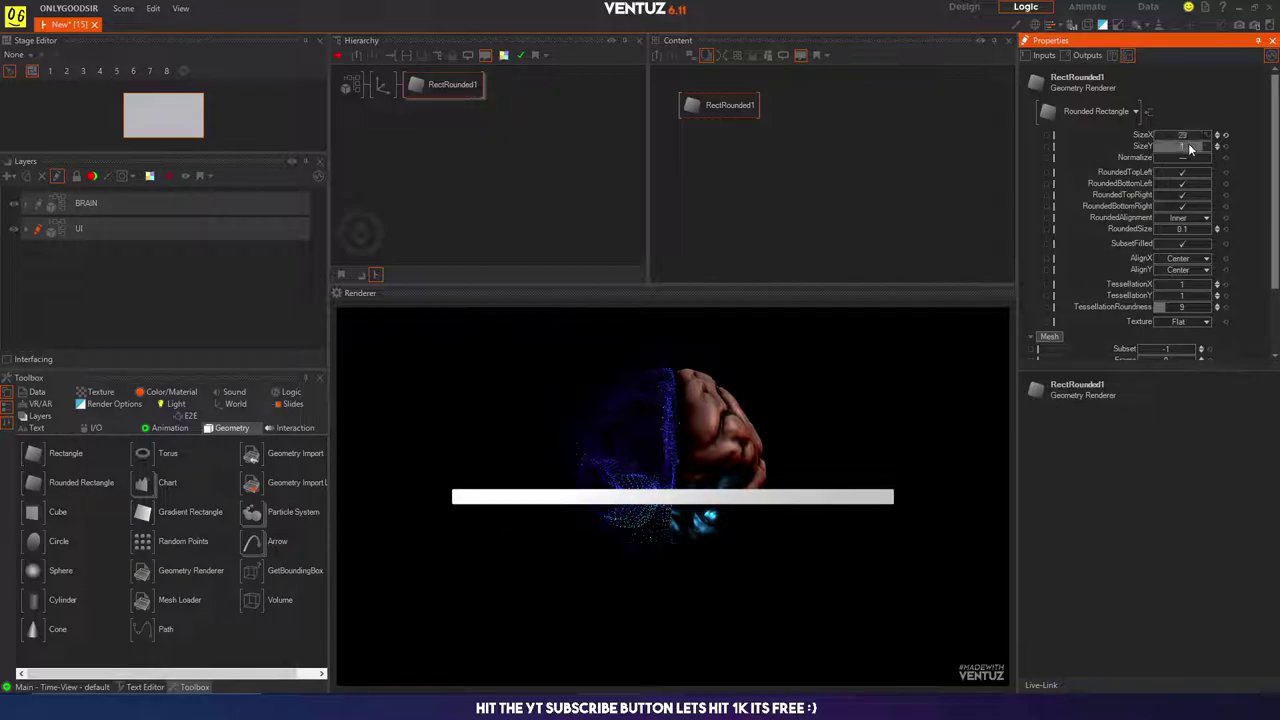
pyautogui.click(480, 89)
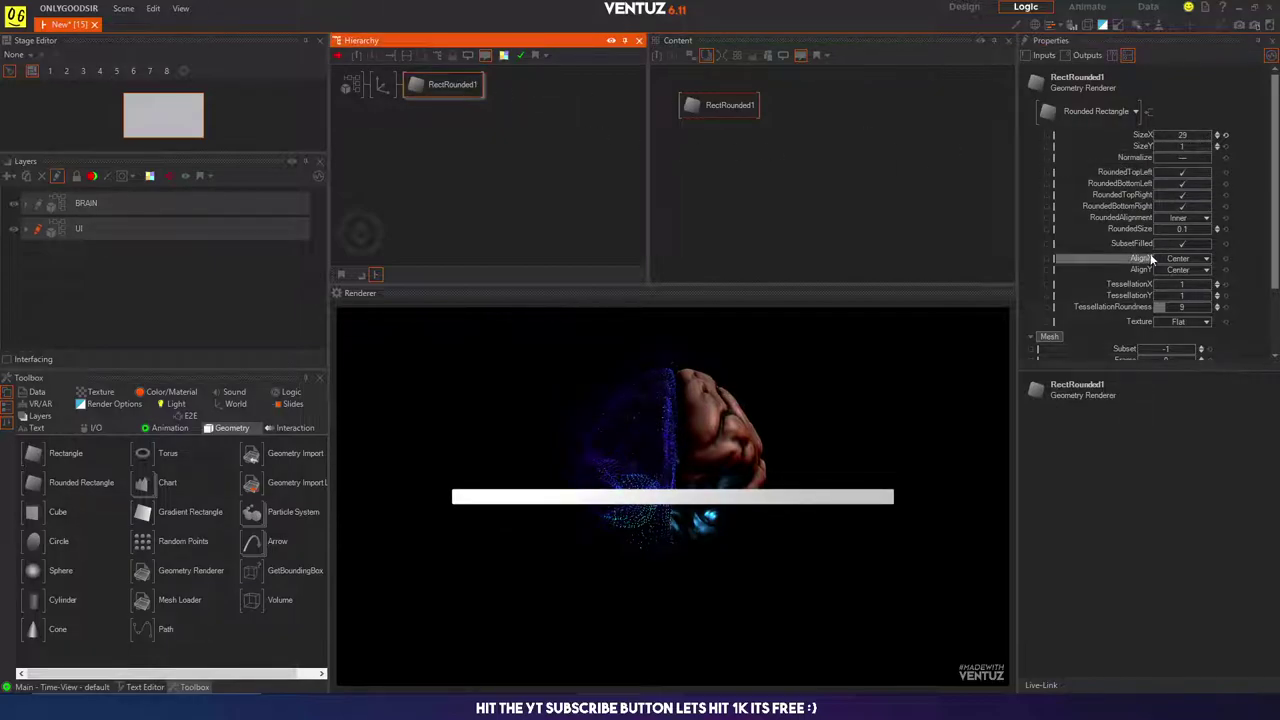
pyautogui.moveTo(1178, 227); pyautogui.dragTo(1200, 228)
pyautogui.click(383, 85)
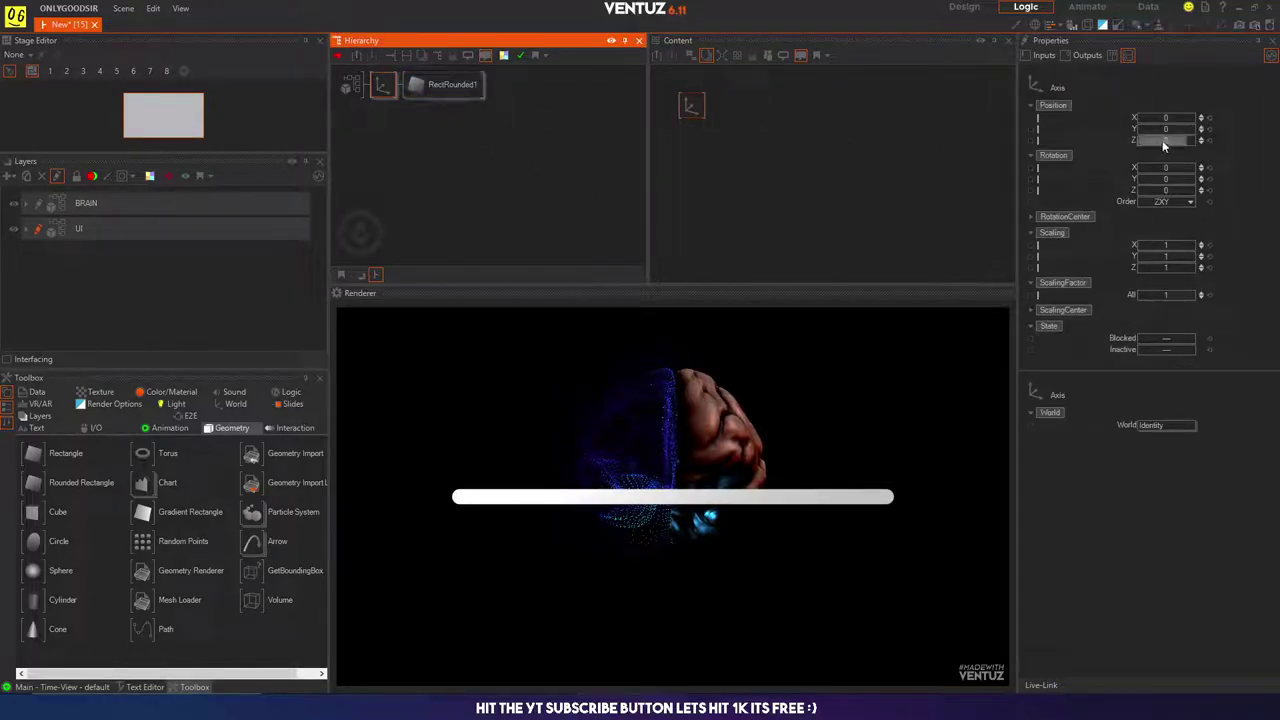
pyautogui.moveTo(1160, 129); pyautogui.dragTo(1189, 125)
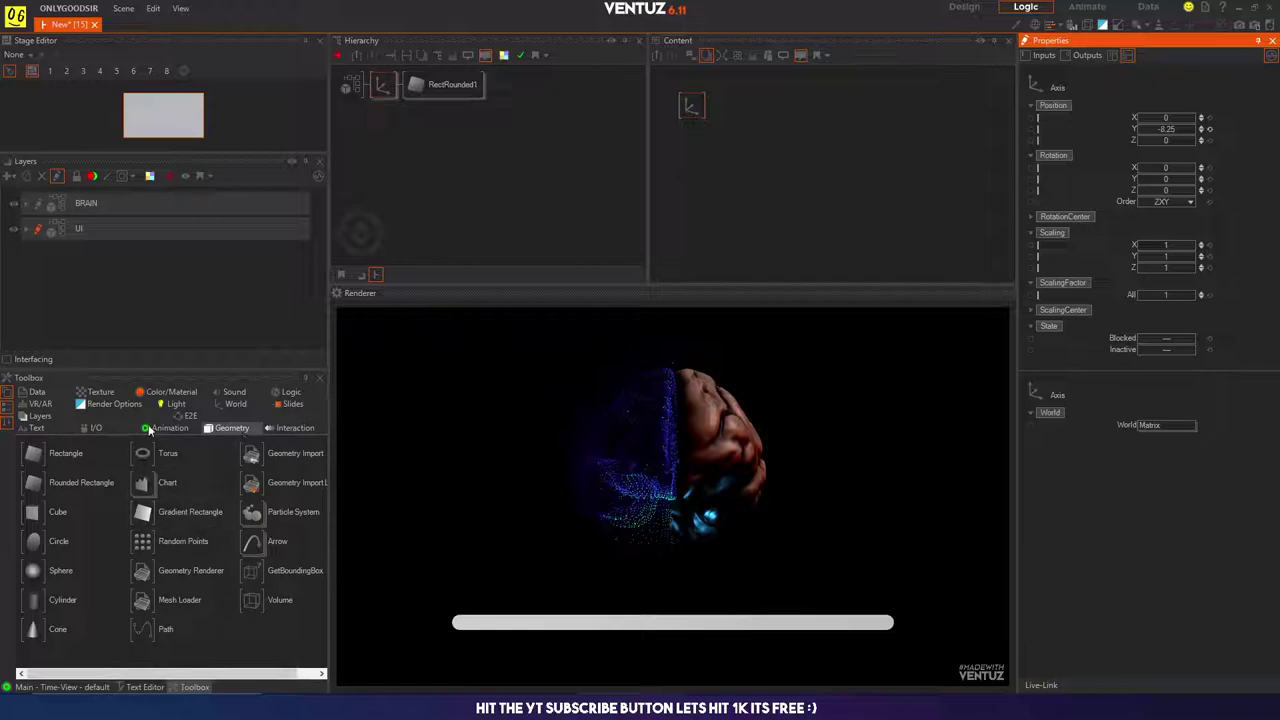
# Step: Insert a Color Solid node before the rounded rectangle, with base color RGB 56, 145, 255 and opacity of about 15%
pyautogui.click(160, 392)
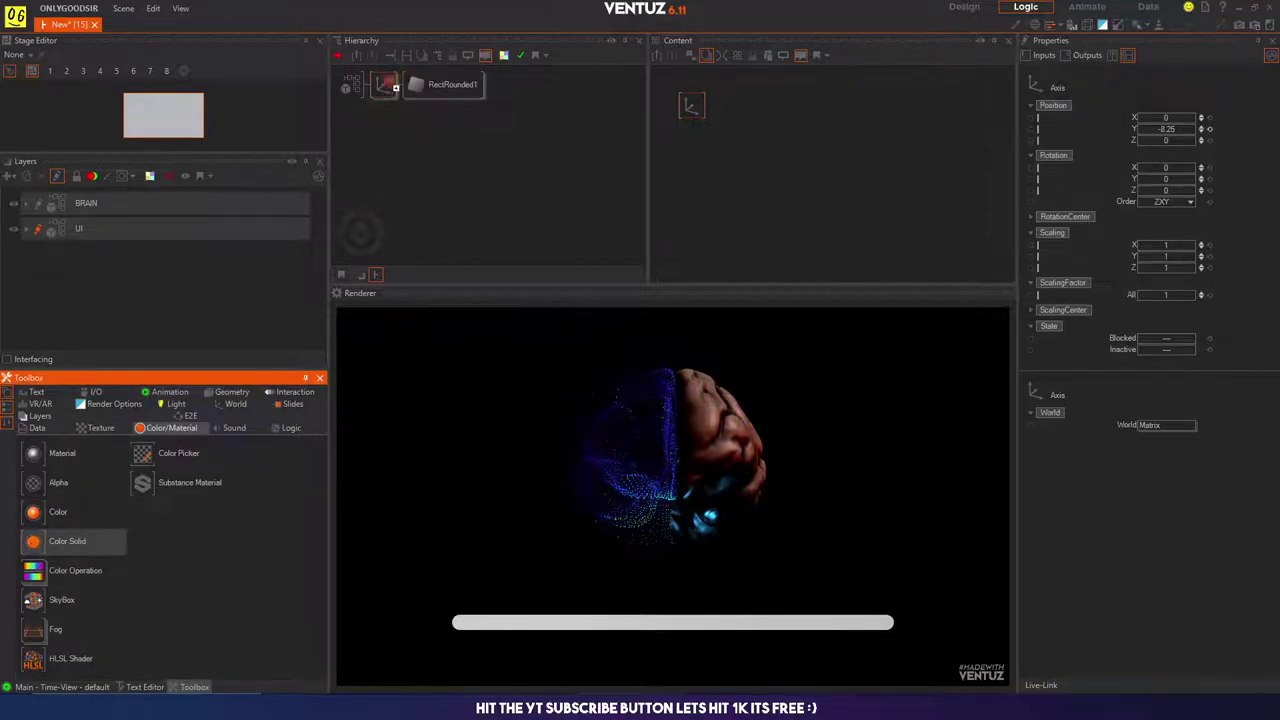
pyautogui.moveTo(395, 88); pyautogui.dragTo(410, 86)
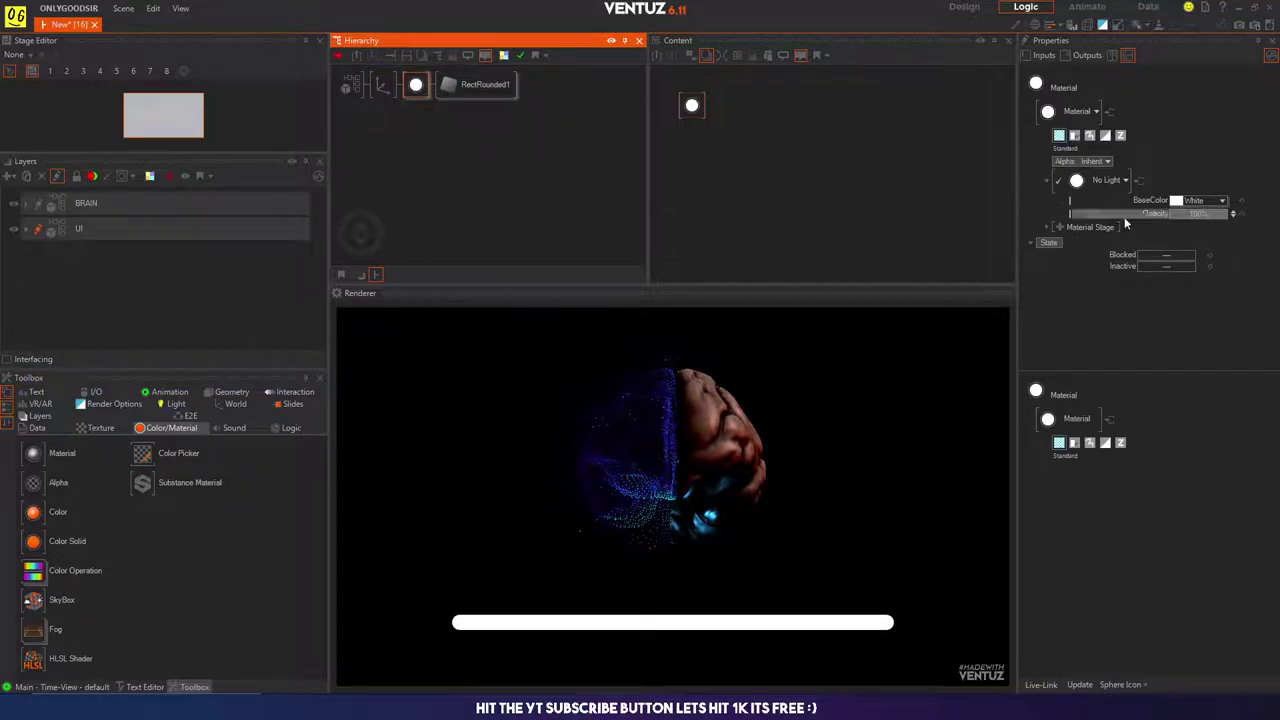
pyautogui.moveTo(1218, 213); pyautogui.dragTo(1246, 236)
pyautogui.click(1224, 204)
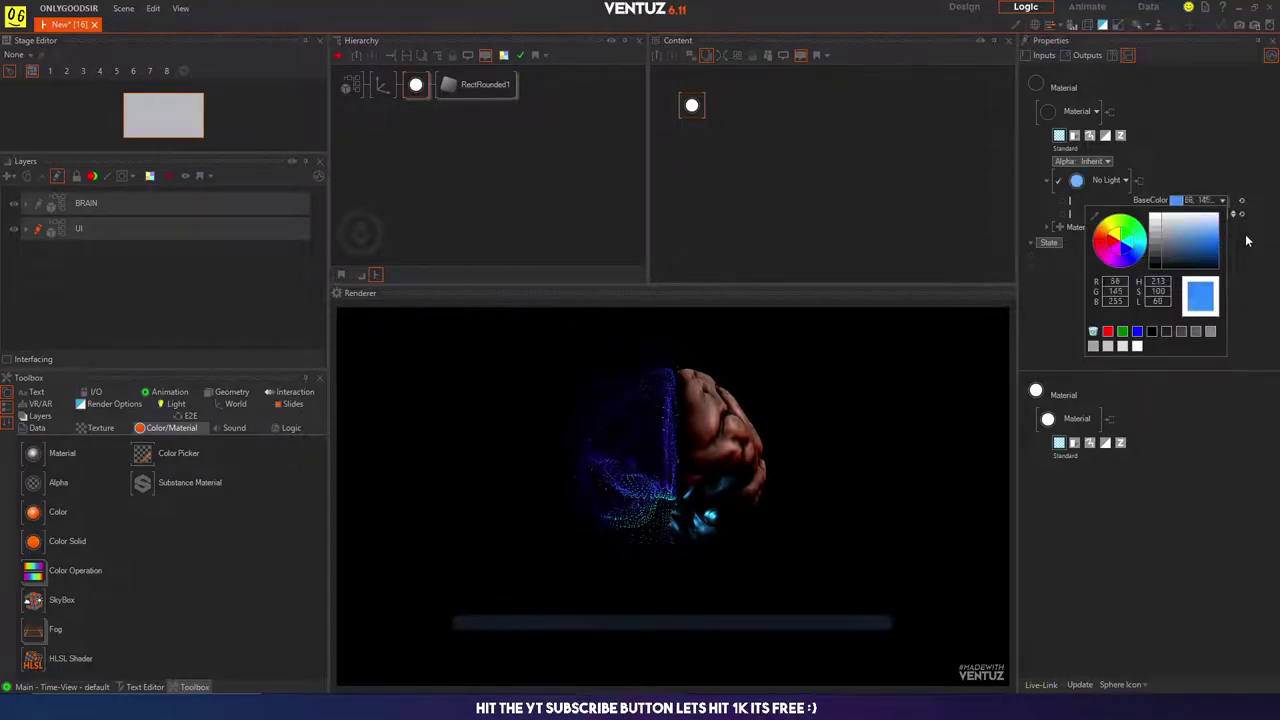
pyautogui.click(1236, 212)
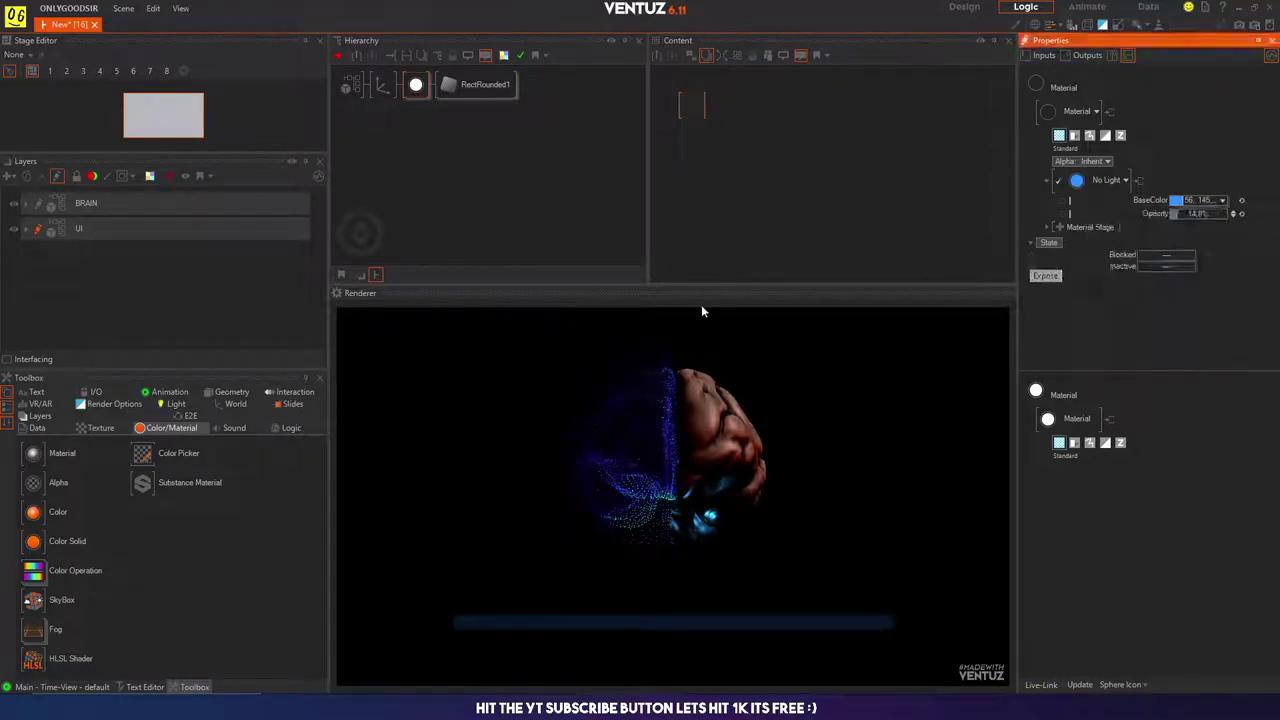
# Step: Add a second Axis branch to the UI layer and attach a Circle under it
pyautogui.click(380, 197)
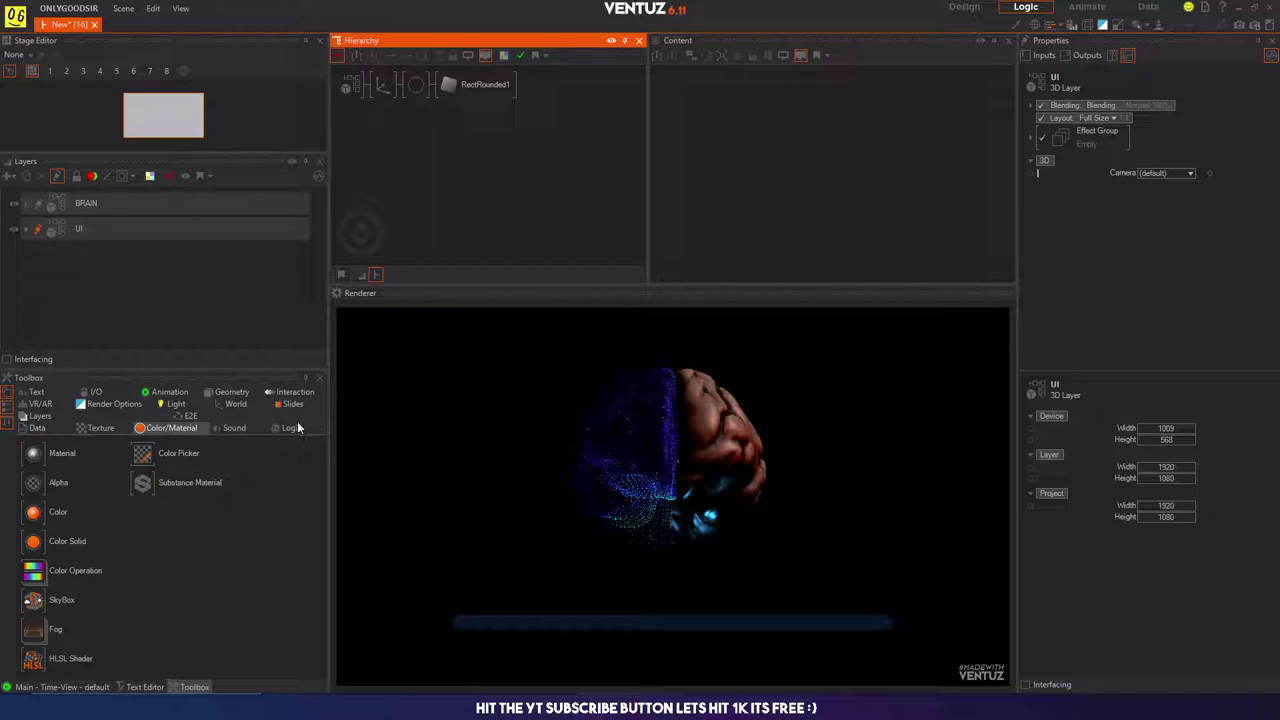
pyautogui.click(228, 404)
pyautogui.moveTo(35, 453); pyautogui.dragTo(384, 112)
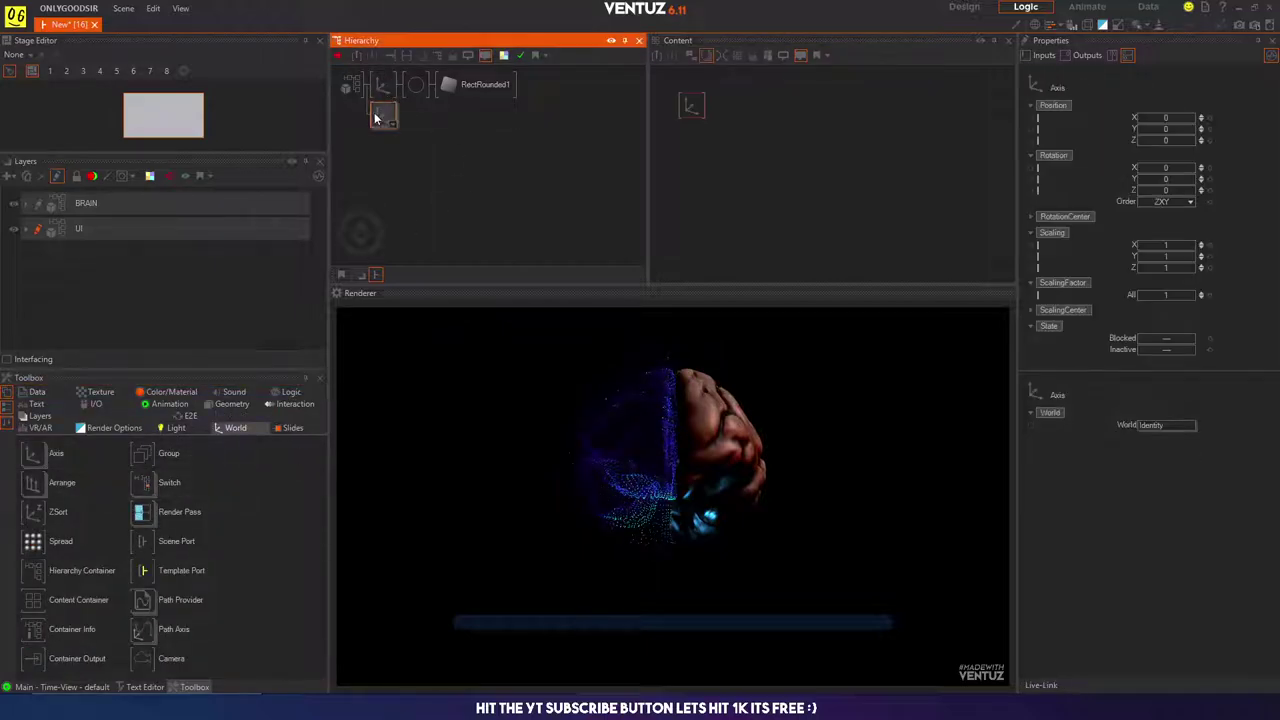
pyautogui.click(236, 405)
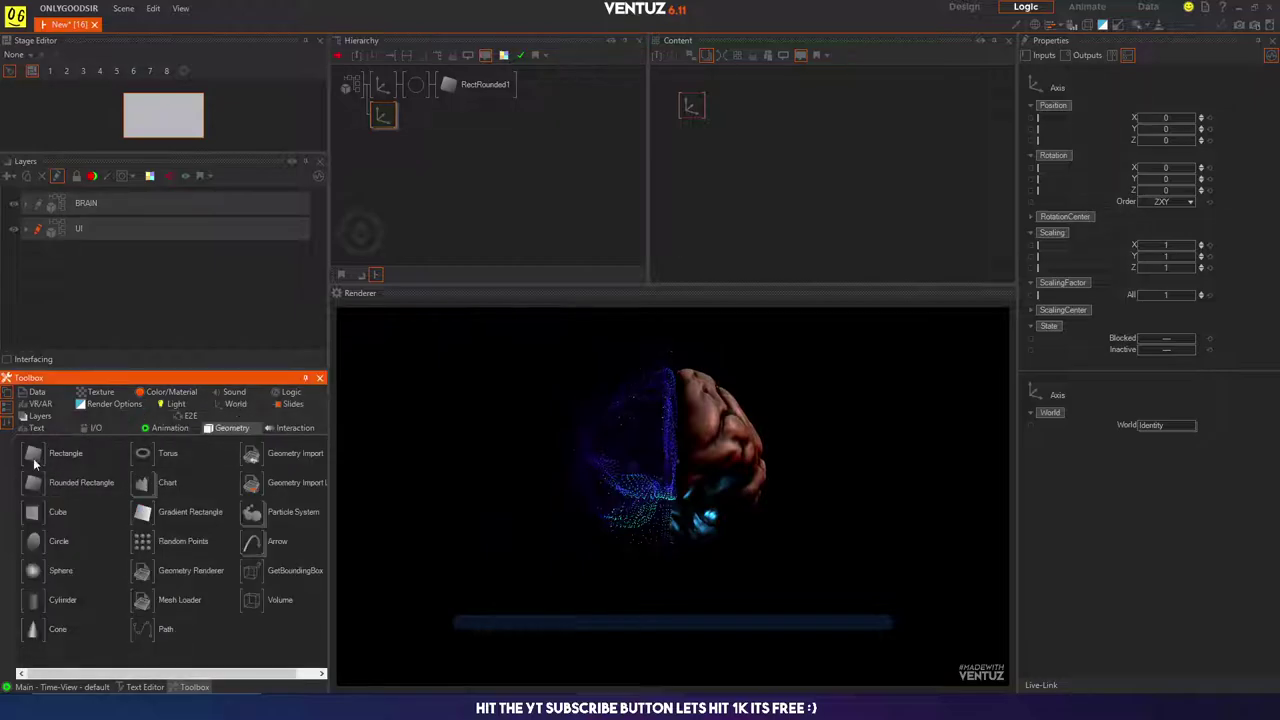
pyautogui.moveTo(35, 541); pyautogui.dragTo(428, 116)
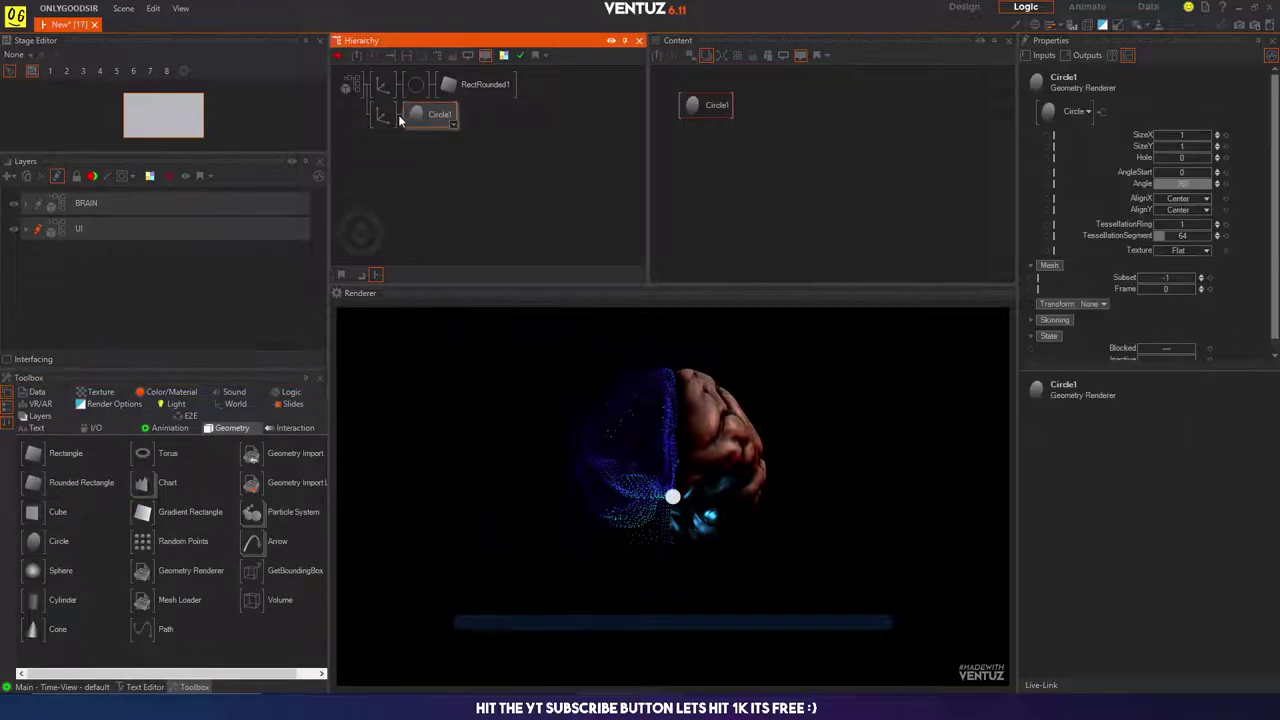
# Step: Set the circle axis's Y position to -8.19 and its overall scaling factor to 2.15
pyautogui.click(383, 113)
pyautogui.moveTo(1165, 129); pyautogui.dragTo(1137, 131)
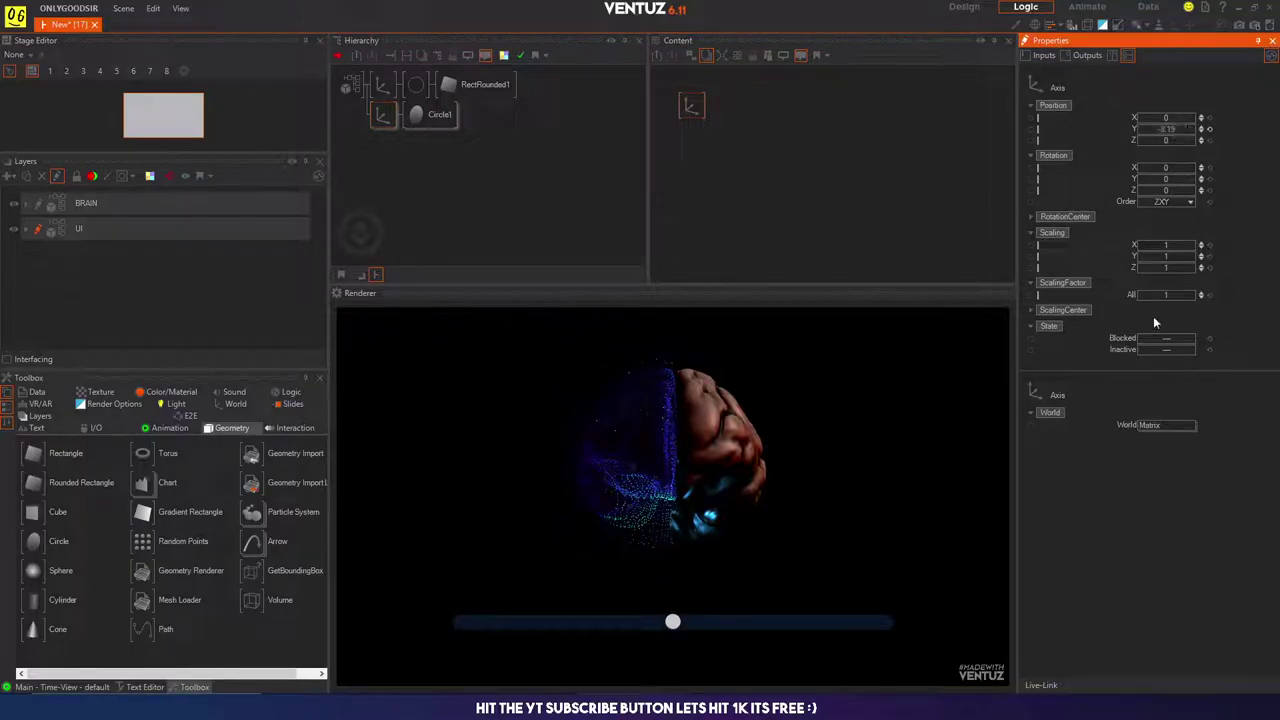
pyautogui.moveTo(1190, 295); pyautogui.dragTo(1193, 294)
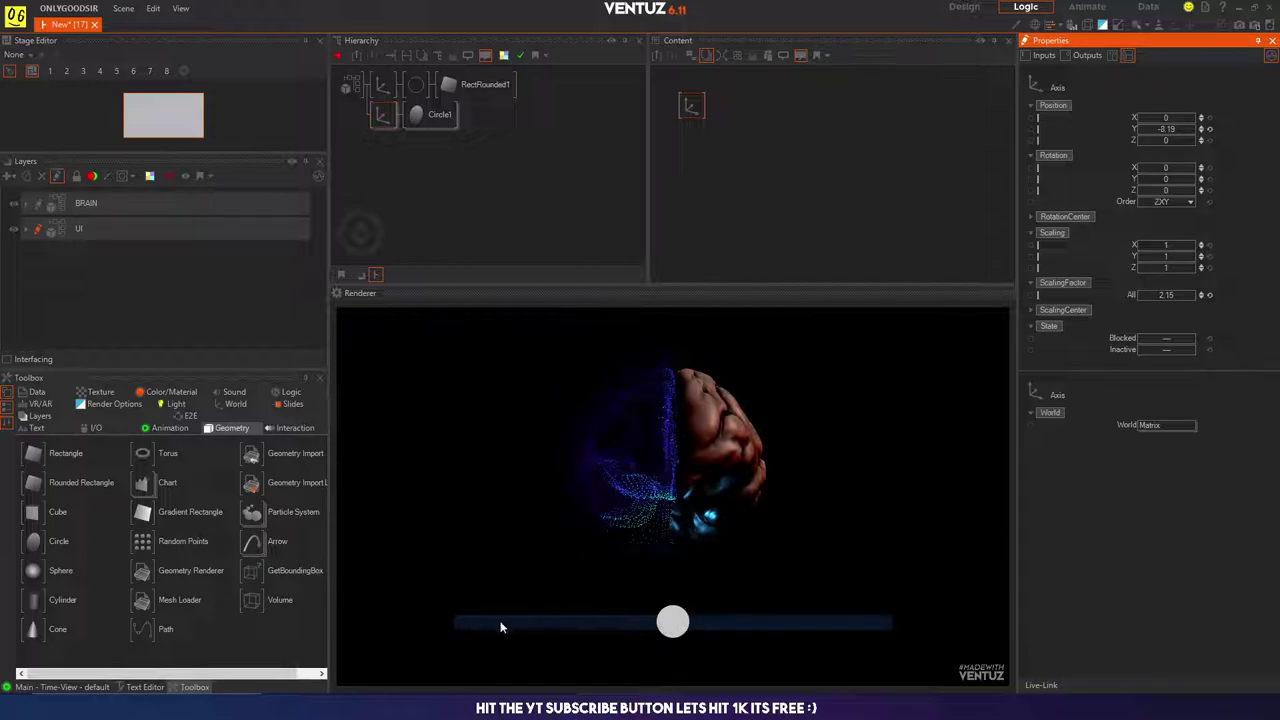
# Step: Insert a Touch Translation node ahead of the circle's axis and test moving the circle in the rendered scene
pyautogui.click(470, 86)
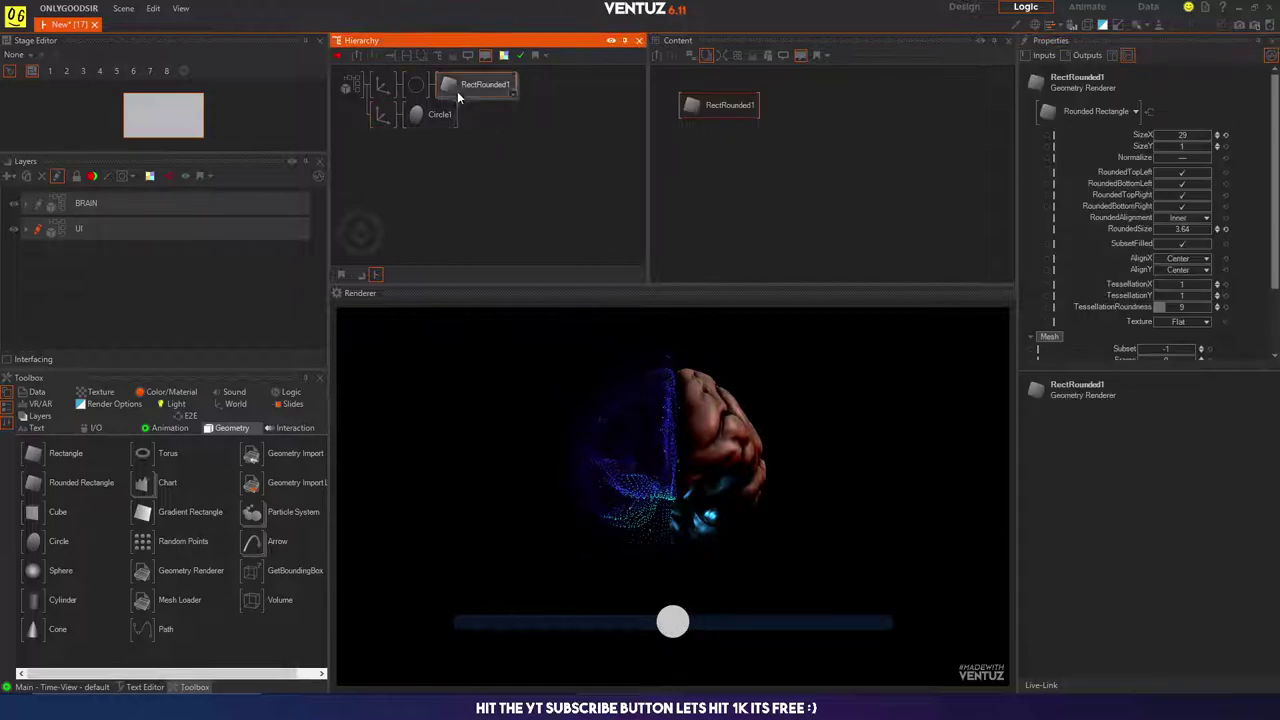
pyautogui.click(383, 114)
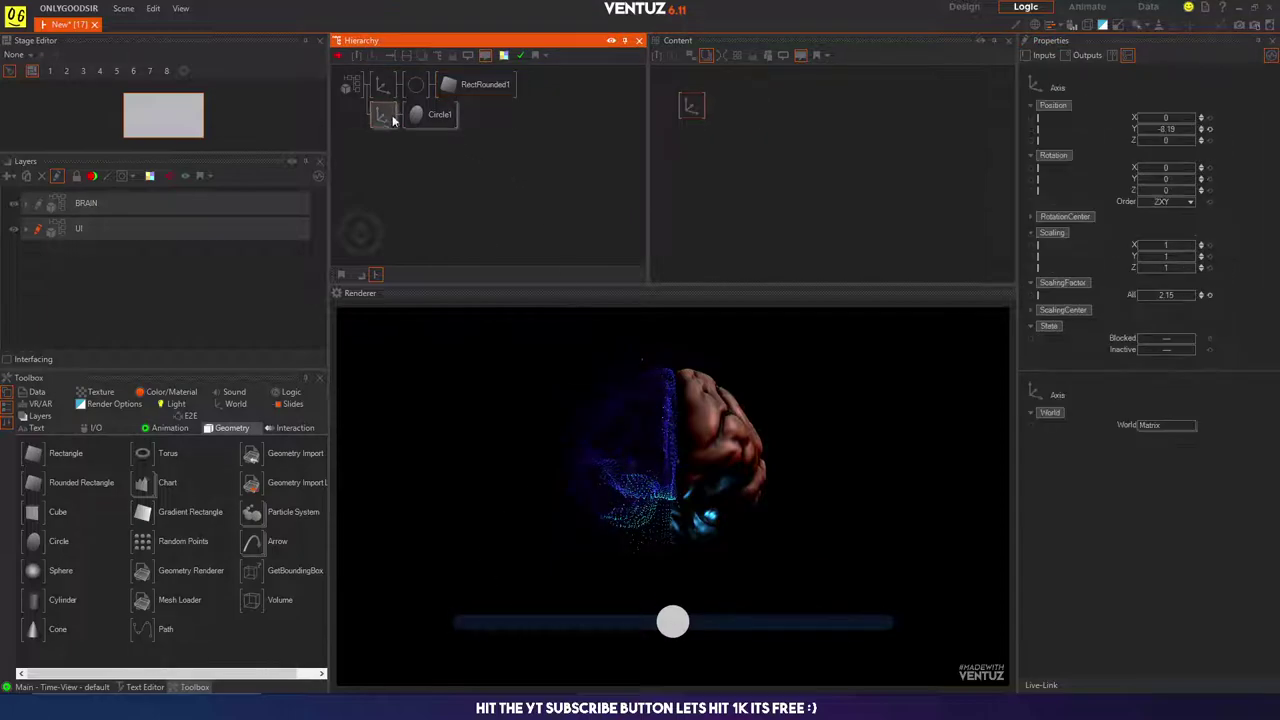
pyautogui.click(232, 404)
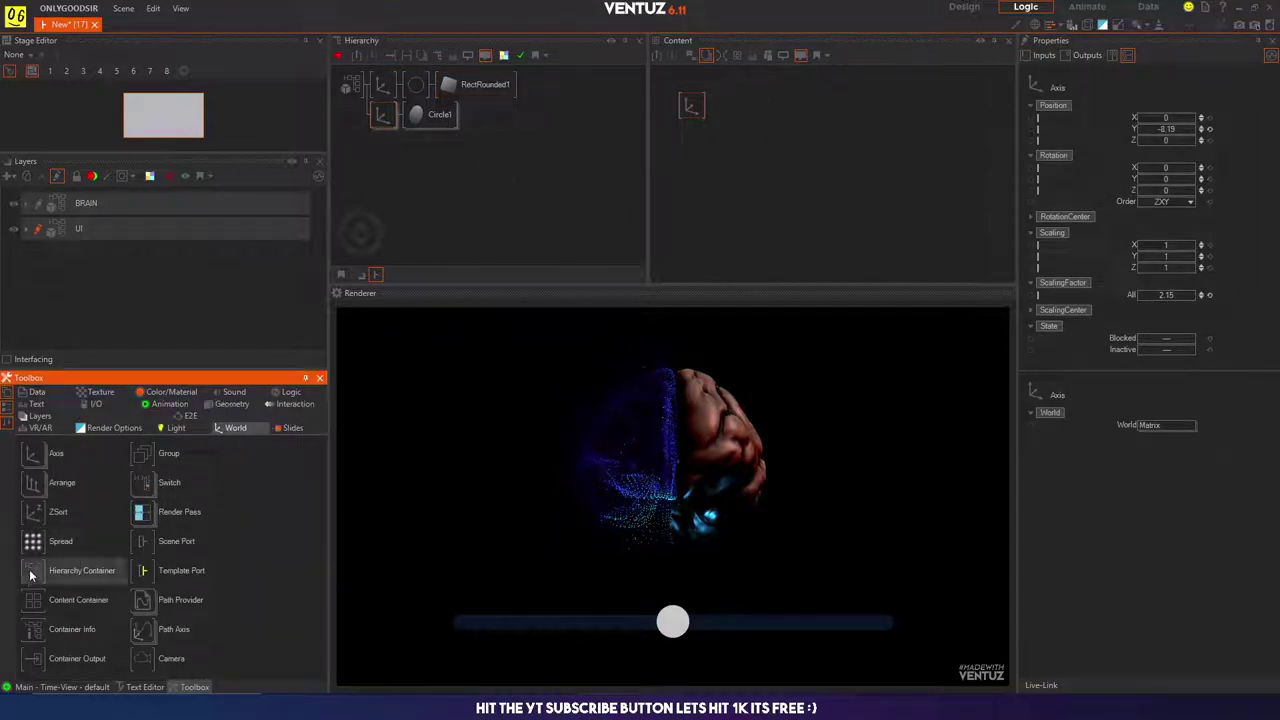
pyautogui.click(284, 405)
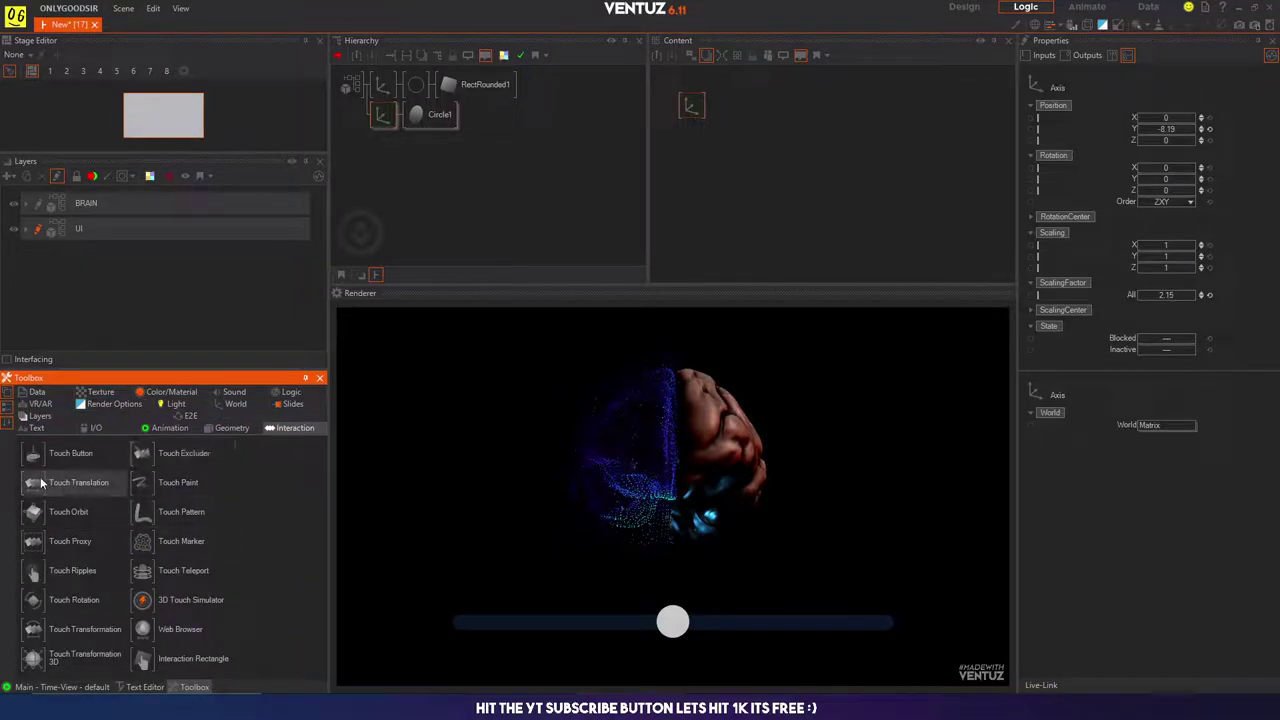
pyautogui.moveTo(51, 484); pyautogui.dragTo(378, 118)
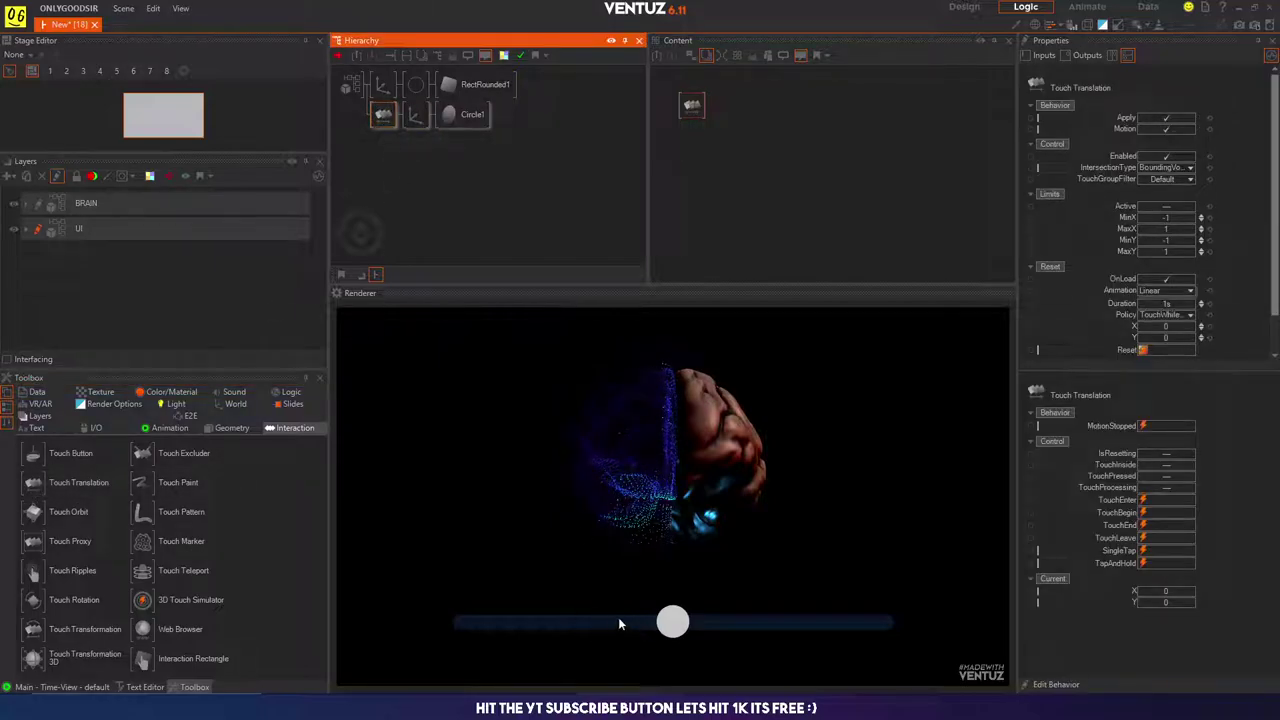
pyautogui.moveTo(672, 622); pyautogui.dragTo(593, 517)
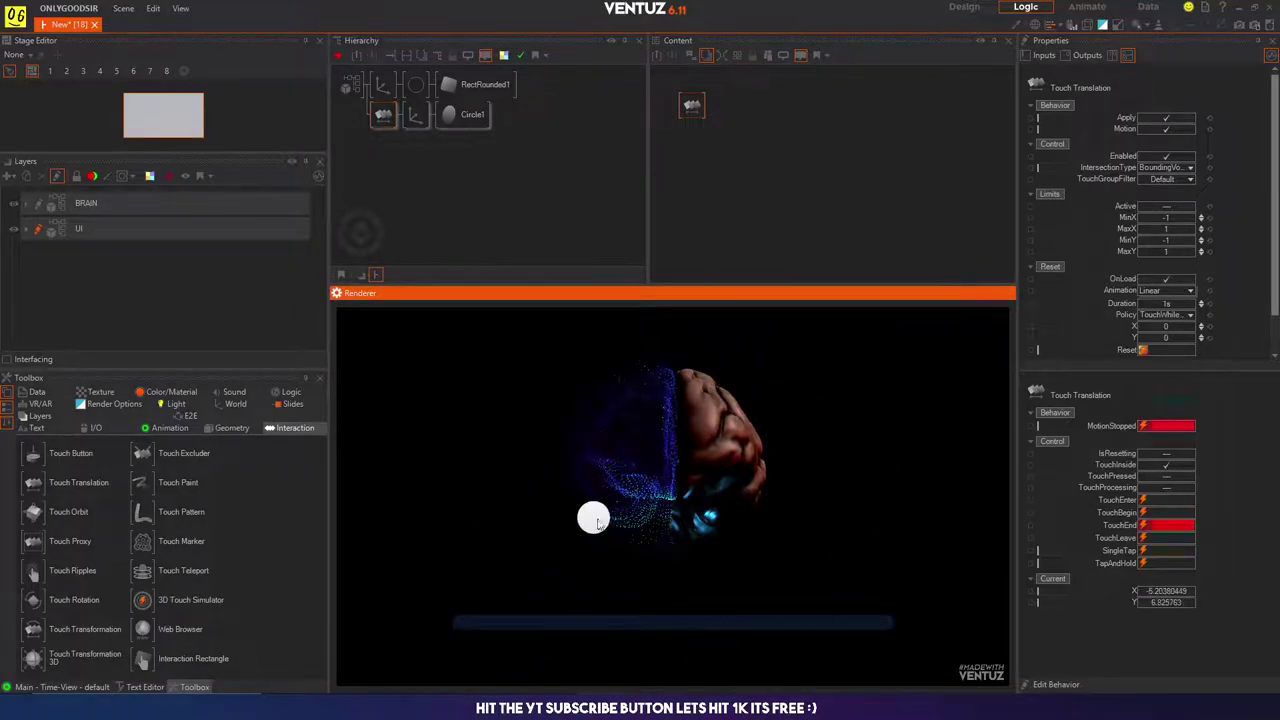
# Step: Activate the Touch Translation limits and test the circle's restricted movement
pyautogui.scroll(-2, 1210, 230)
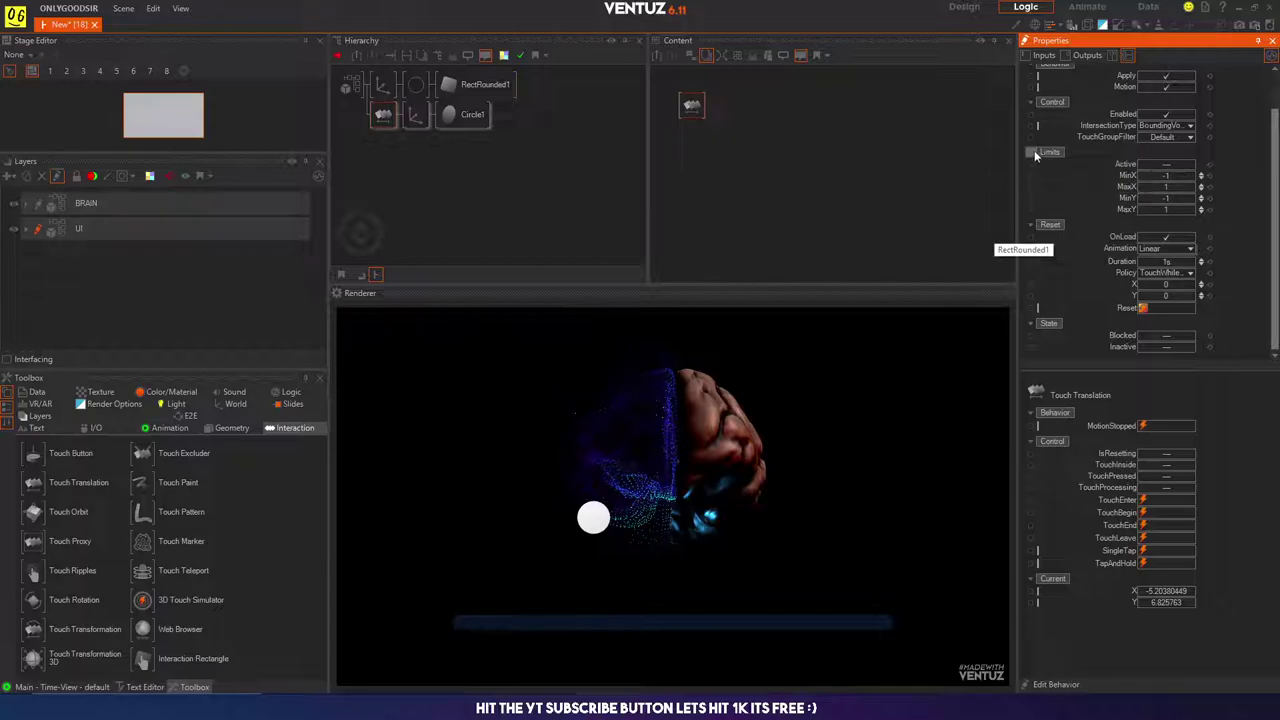
pyautogui.click(1166, 164)
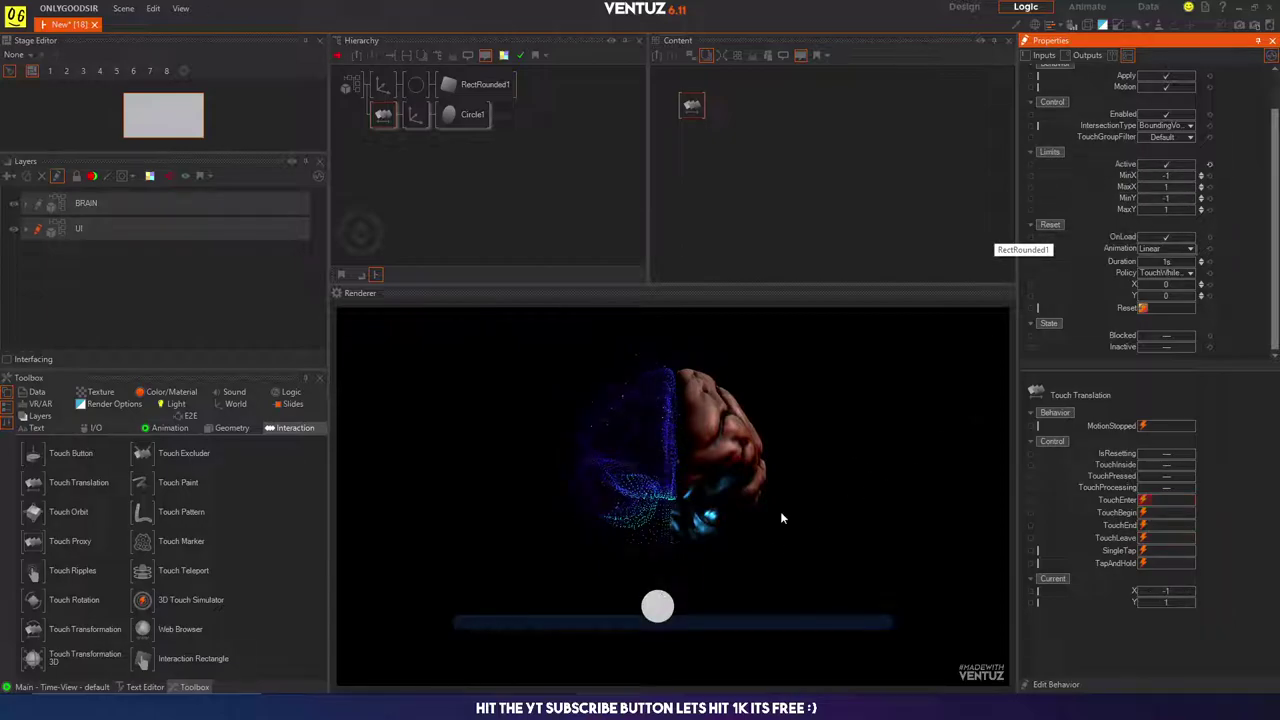
pyautogui.moveTo(657, 606); pyautogui.dragTo(690, 608)
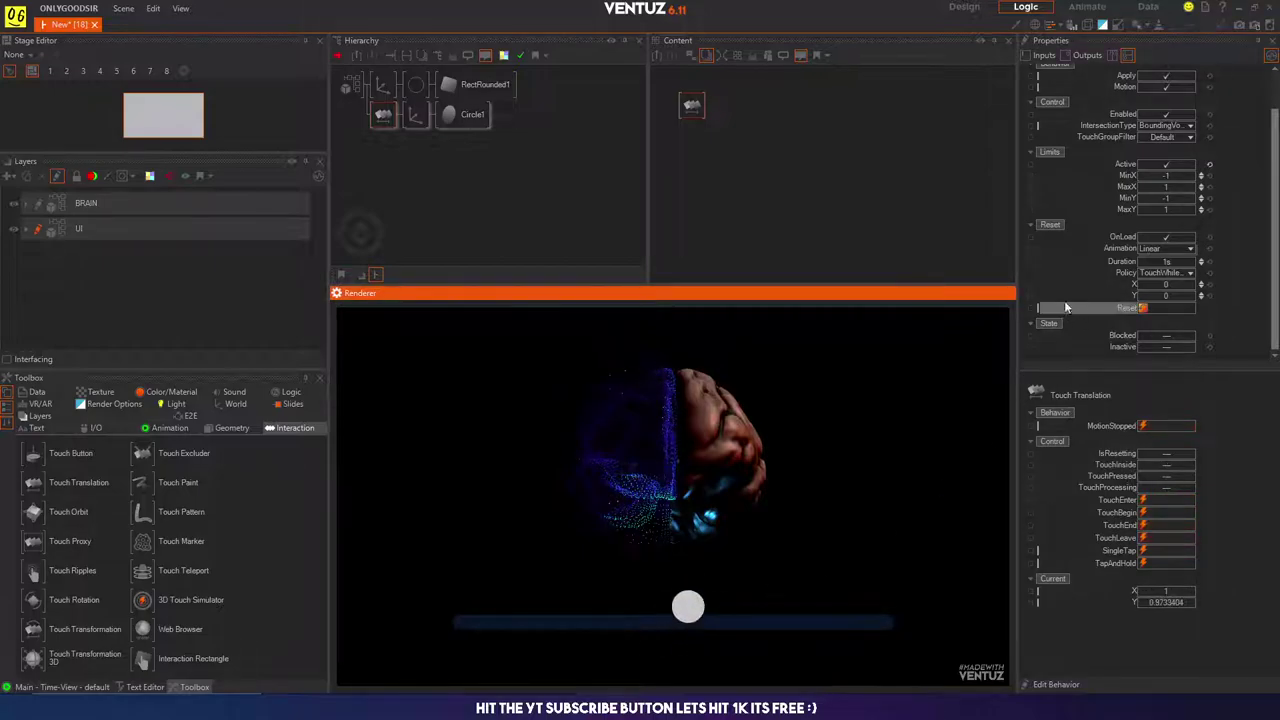
# Step: Set the MinY and MaxY limits to 0 and test moving the circle along the bar
pyautogui.doubleClick(1175, 201)
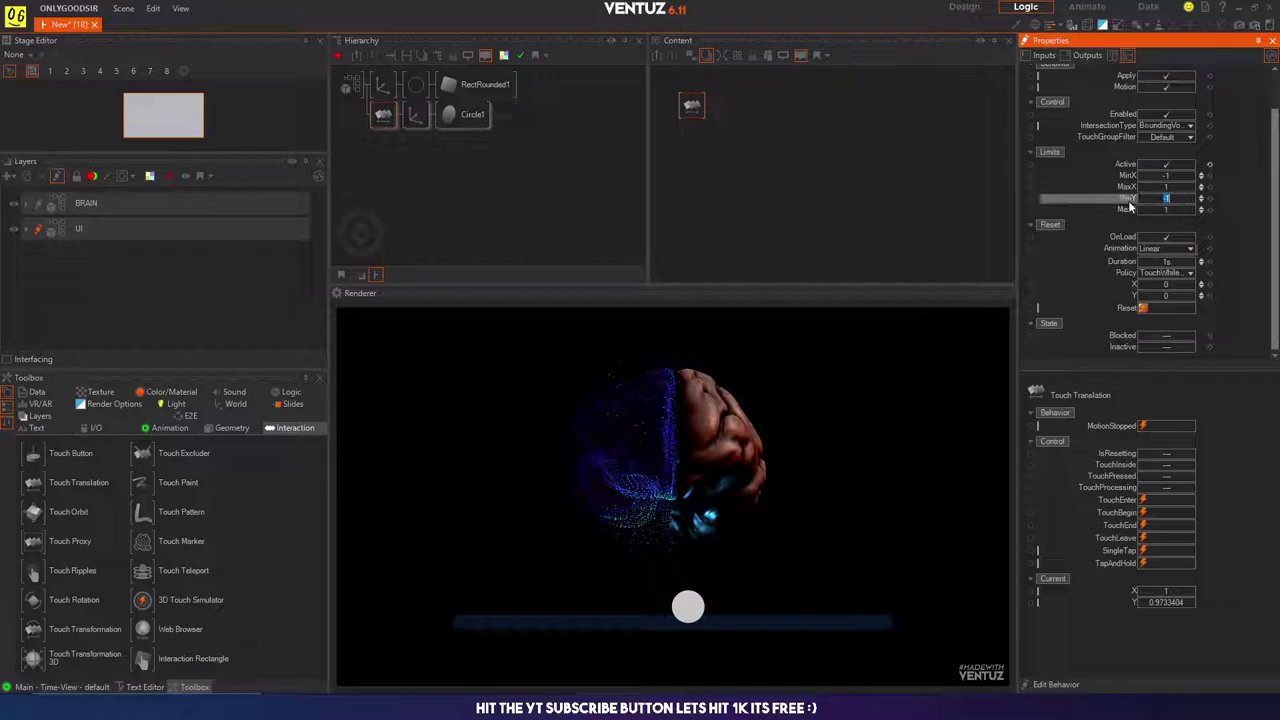
pyautogui.write('0')
pyautogui.press('Return')
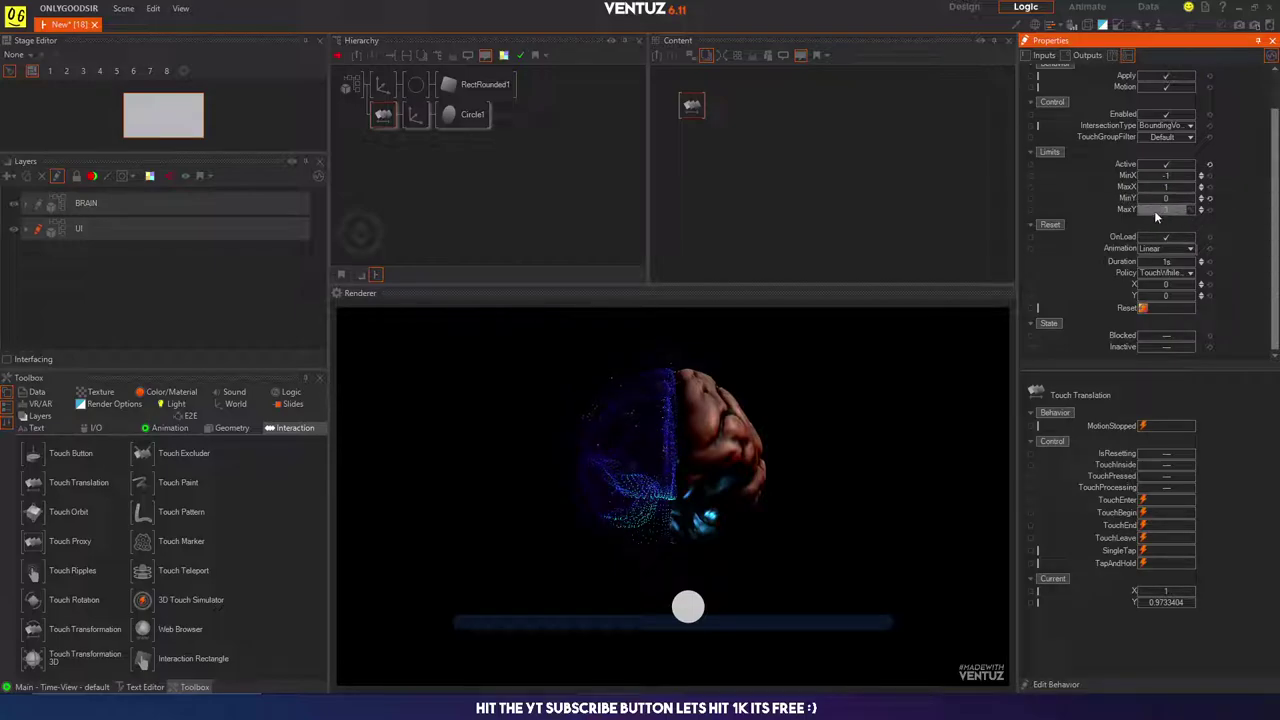
pyautogui.doubleClick(1170, 209)
pyautogui.write('0')
pyautogui.press('Return')
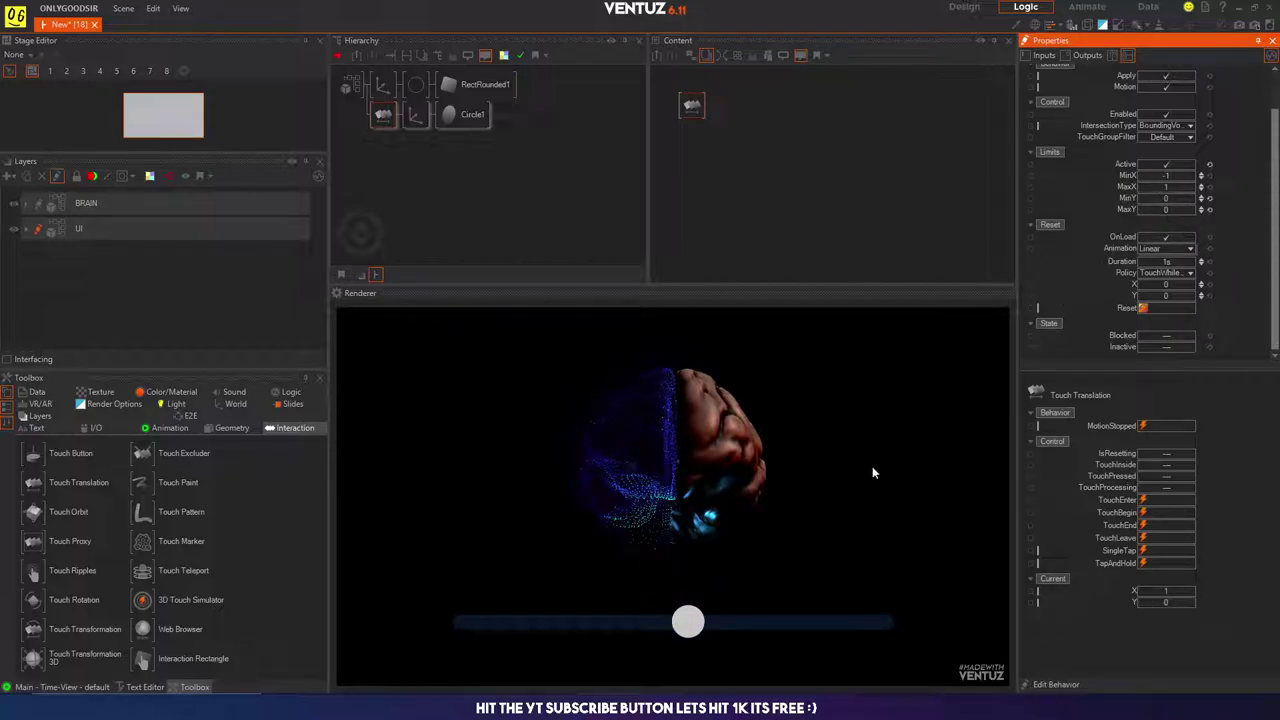
pyautogui.moveTo(898, 617); pyautogui.dragTo(506, 658)
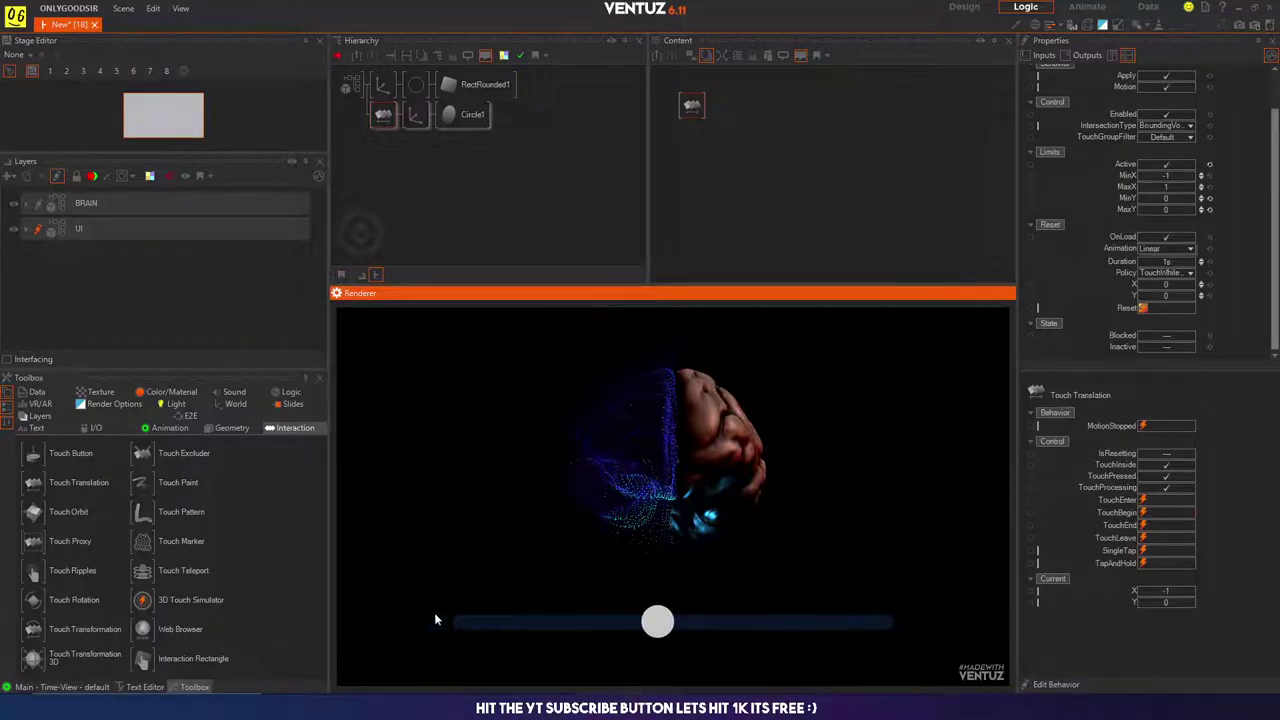
pyautogui.moveTo(481, 617); pyautogui.dragTo(562, 605)
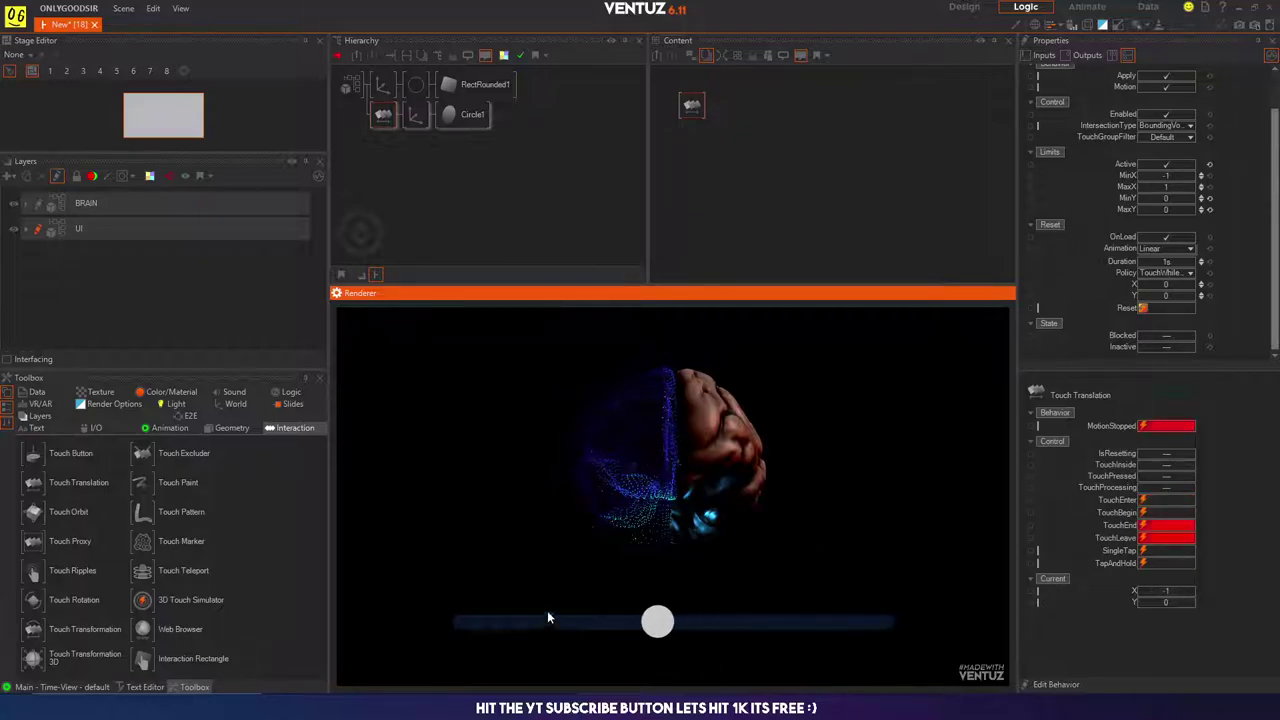
# Step: Try MinX limits of -11.3 and -14.5, moving the circle toward the bar's left end each time
pyautogui.click(1160, 176)
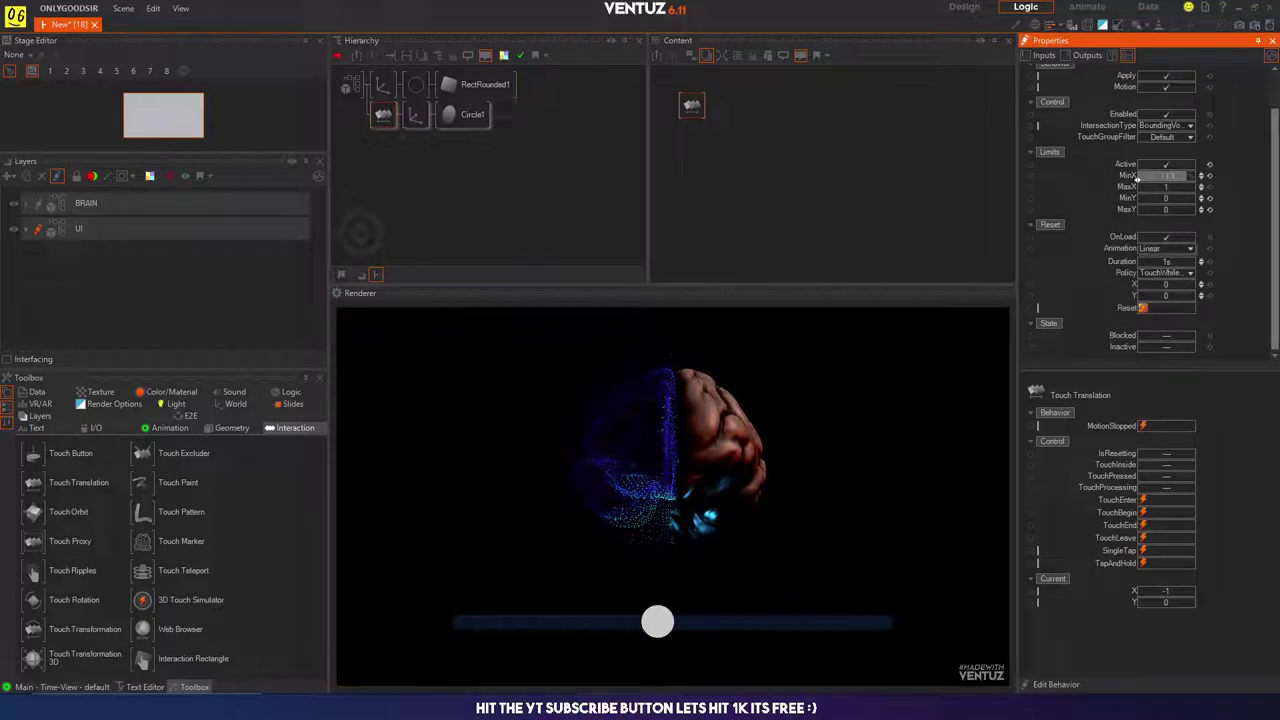
pyautogui.moveTo(653, 624); pyautogui.dragTo(384, 628)
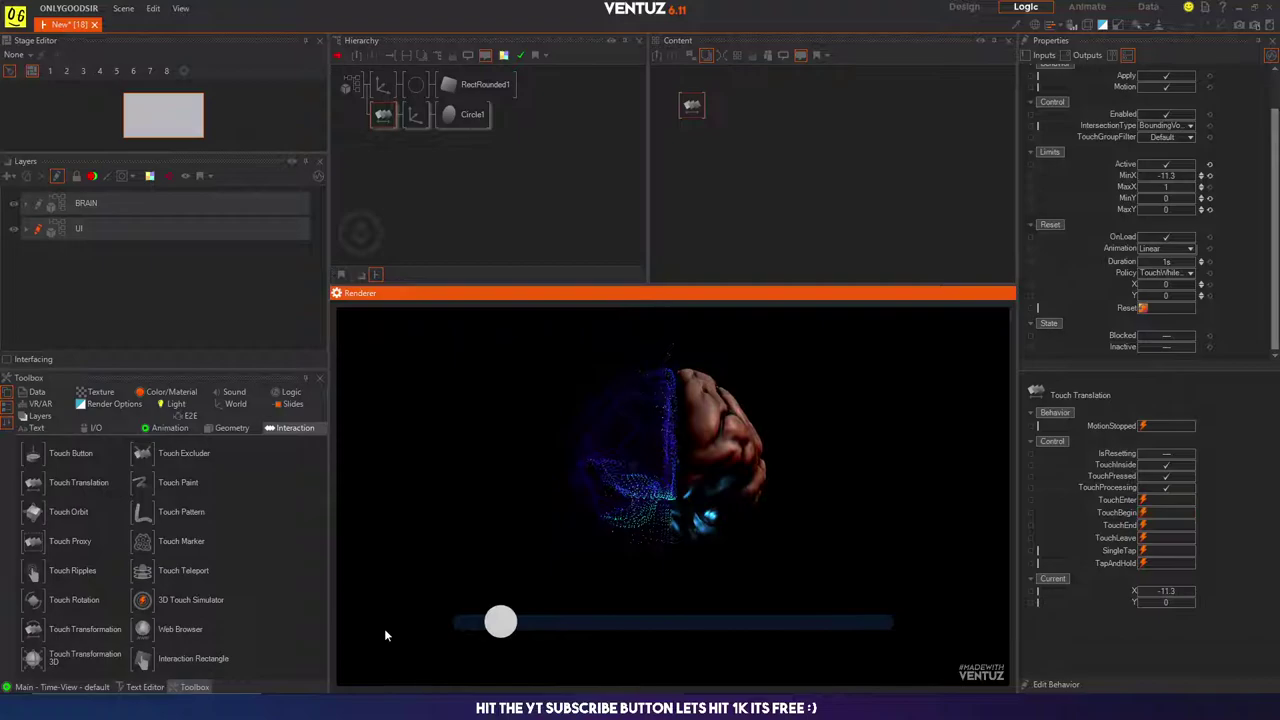
pyautogui.click(1163, 176)
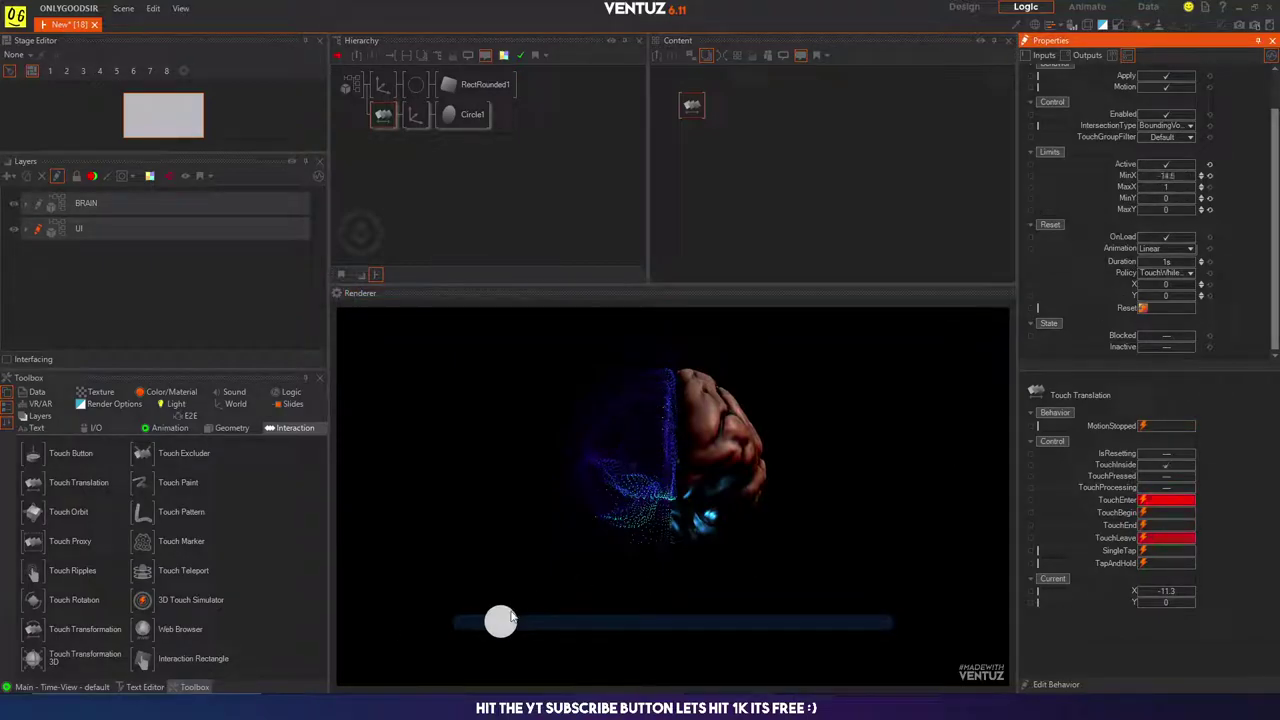
pyautogui.moveTo(500, 622); pyautogui.dragTo(450, 624)
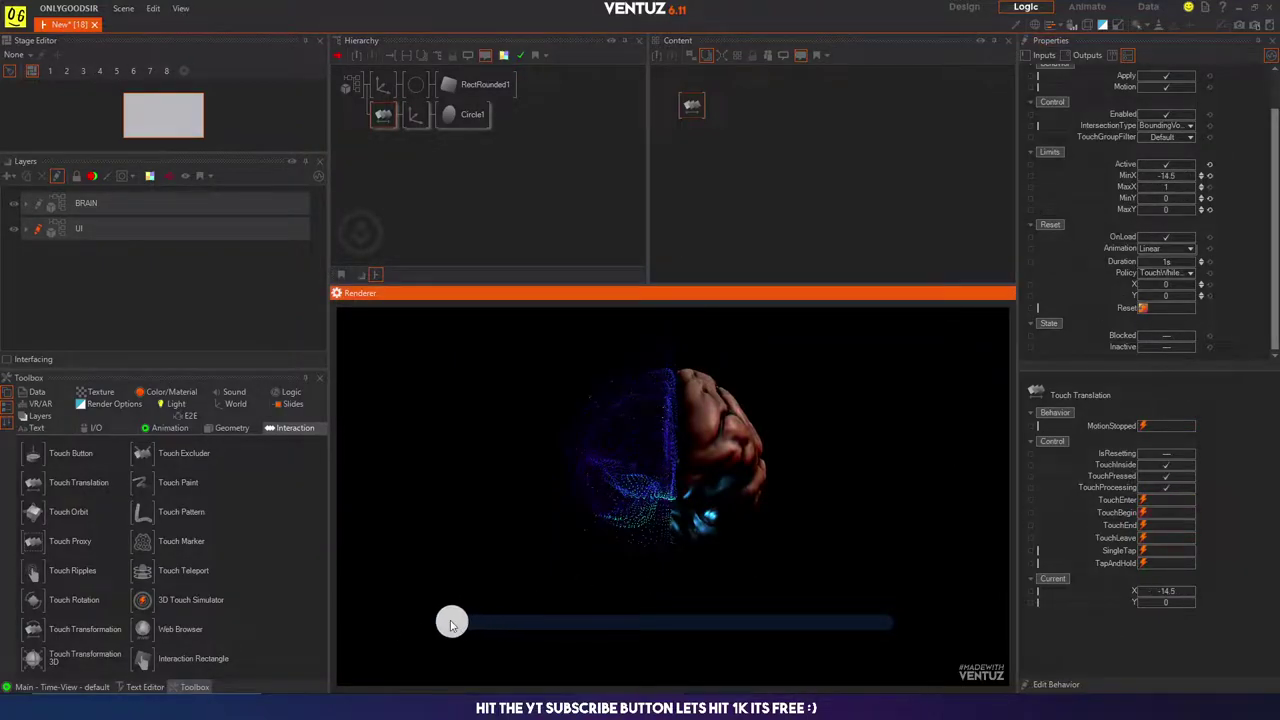
# Step: Set the MinX limit to -15 and test the circle's travel from the bar's left end toward the right
pyautogui.click(1176, 176)
pyautogui.write('-')
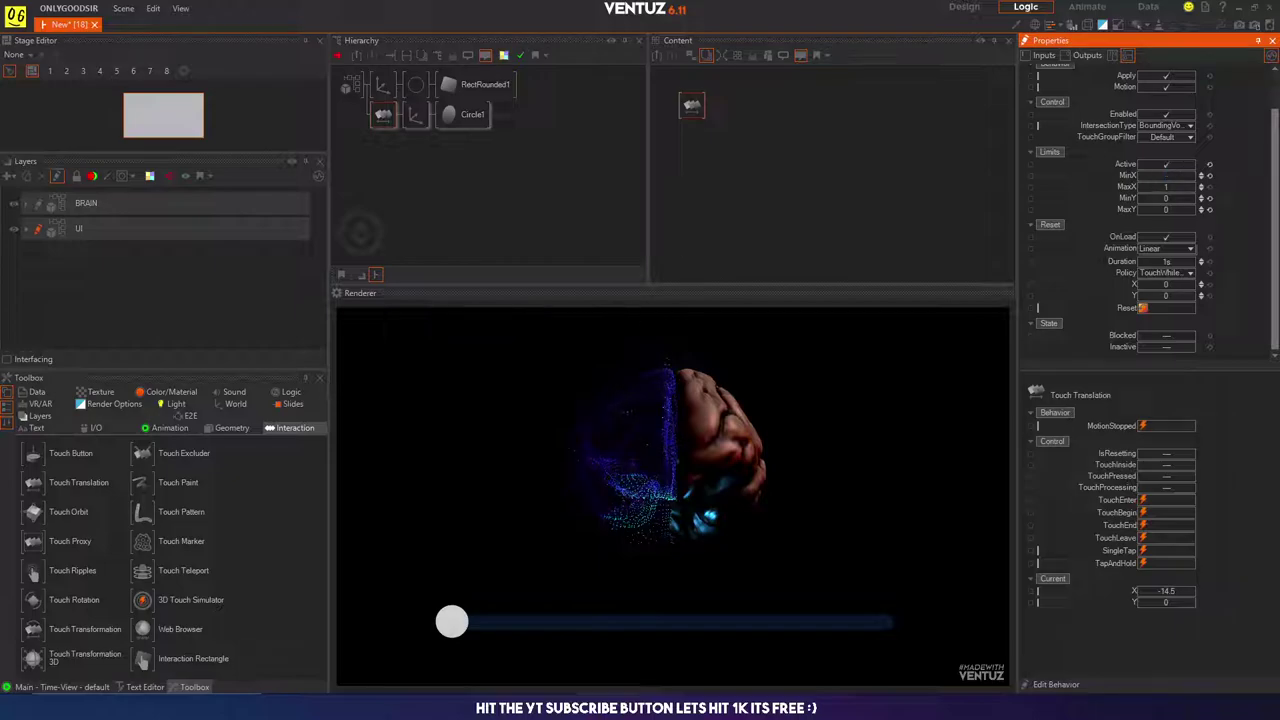
pyautogui.write('15')
pyautogui.press('Return')
pyautogui.moveTo(454, 630); pyautogui.dragTo(879, 589)
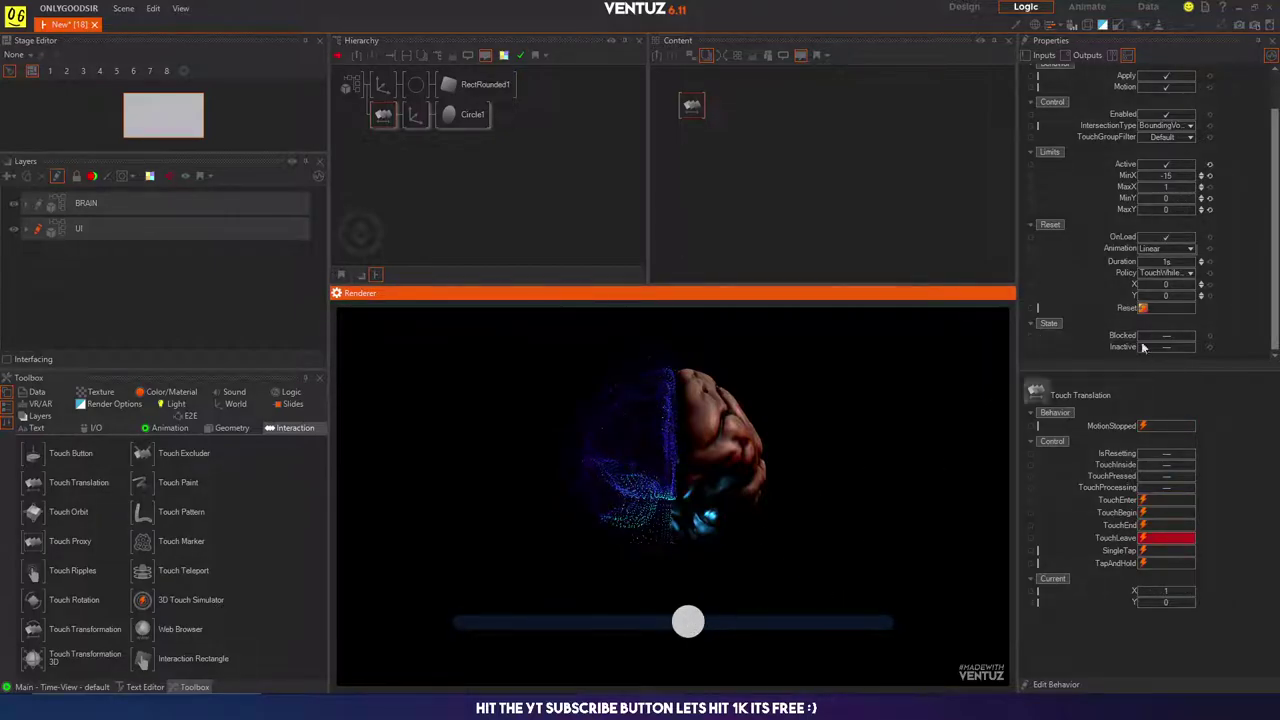
# Step: Set the Touch Translation's MaxX limit to 15 and test the circle's travel to both ends of the bar
pyautogui.click(1165, 187)
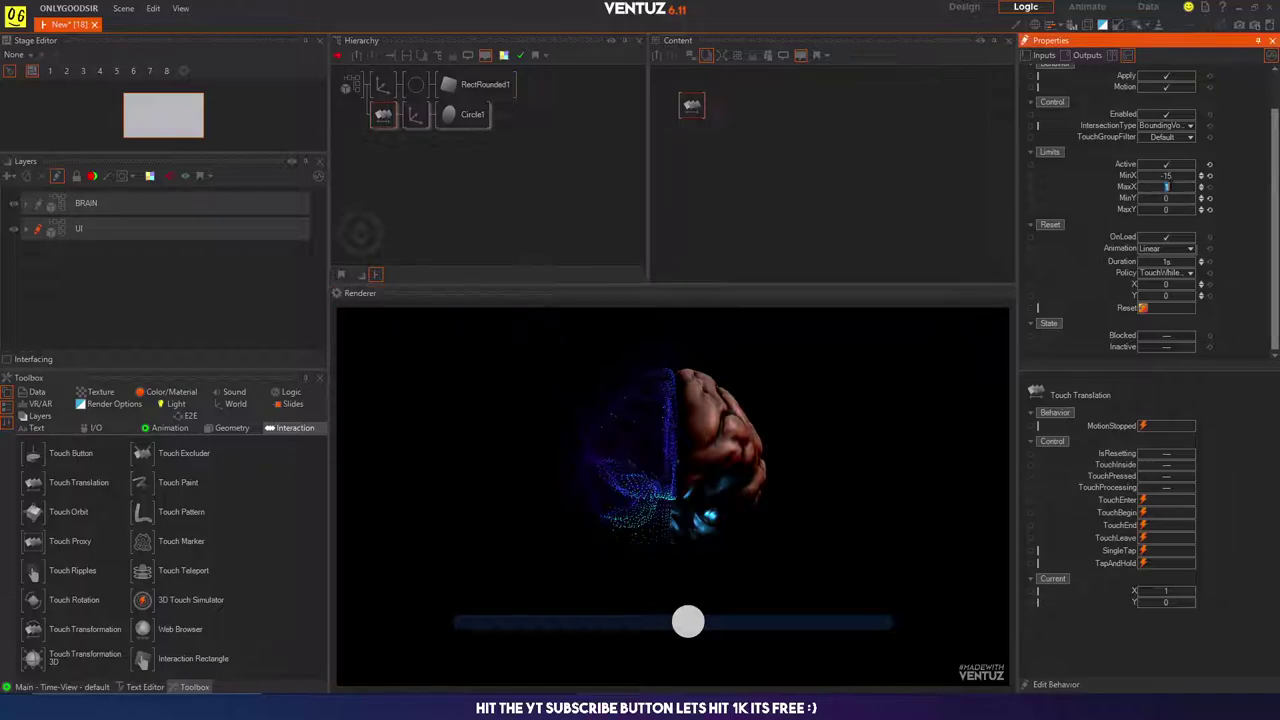
pyautogui.press('Return')
pyautogui.moveTo(688, 622); pyautogui.dragTo(990, 610)
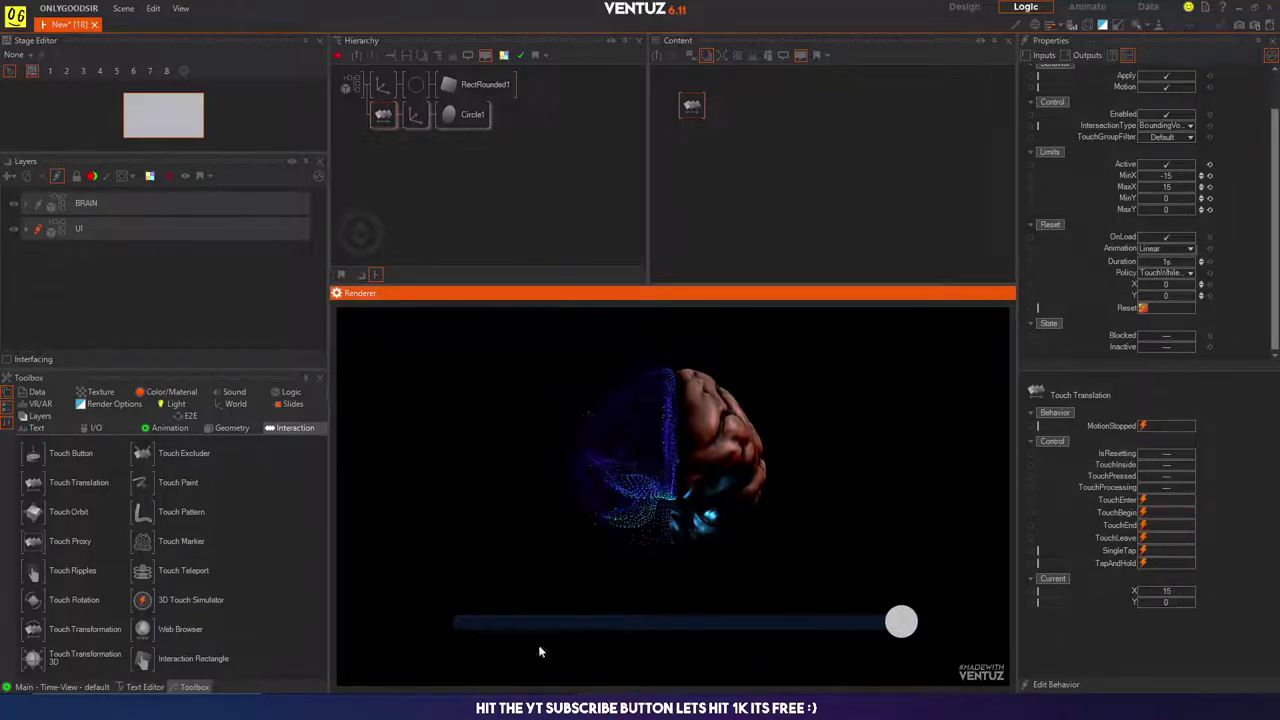
pyautogui.moveTo(901, 622); pyautogui.dragTo(680, 641)
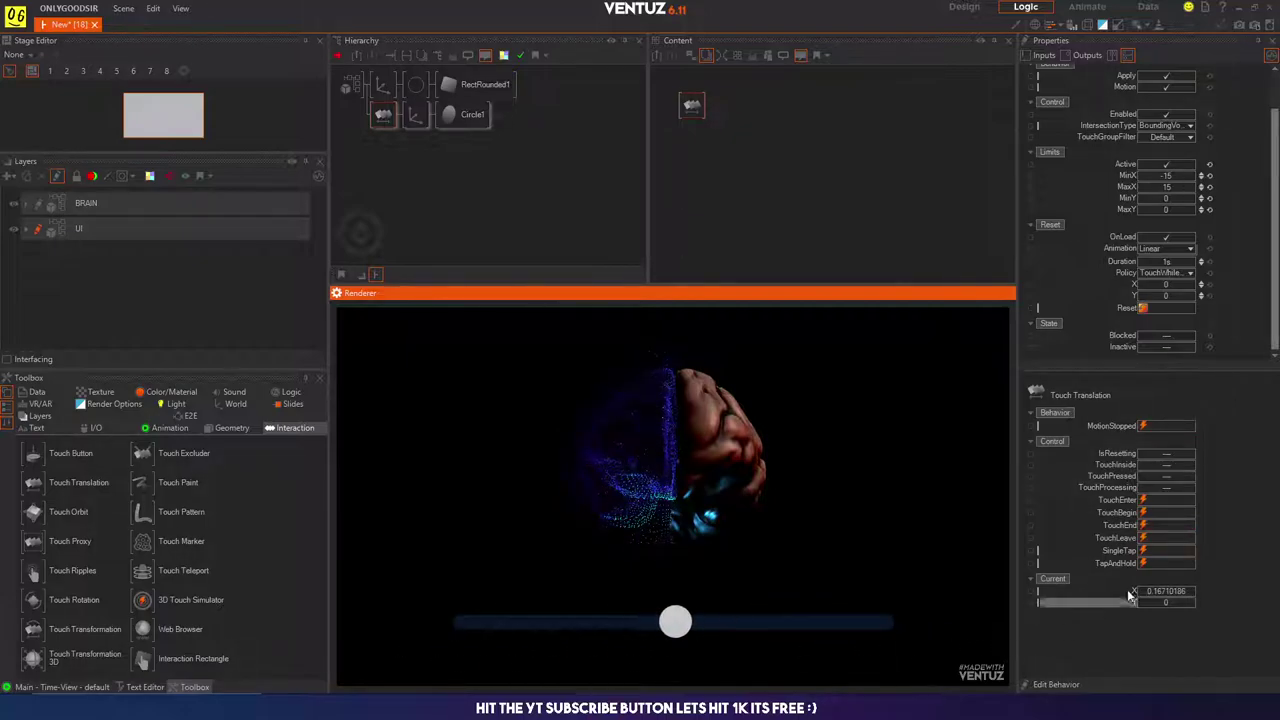
pyautogui.moveTo(660, 635); pyautogui.dragTo(393, 629)
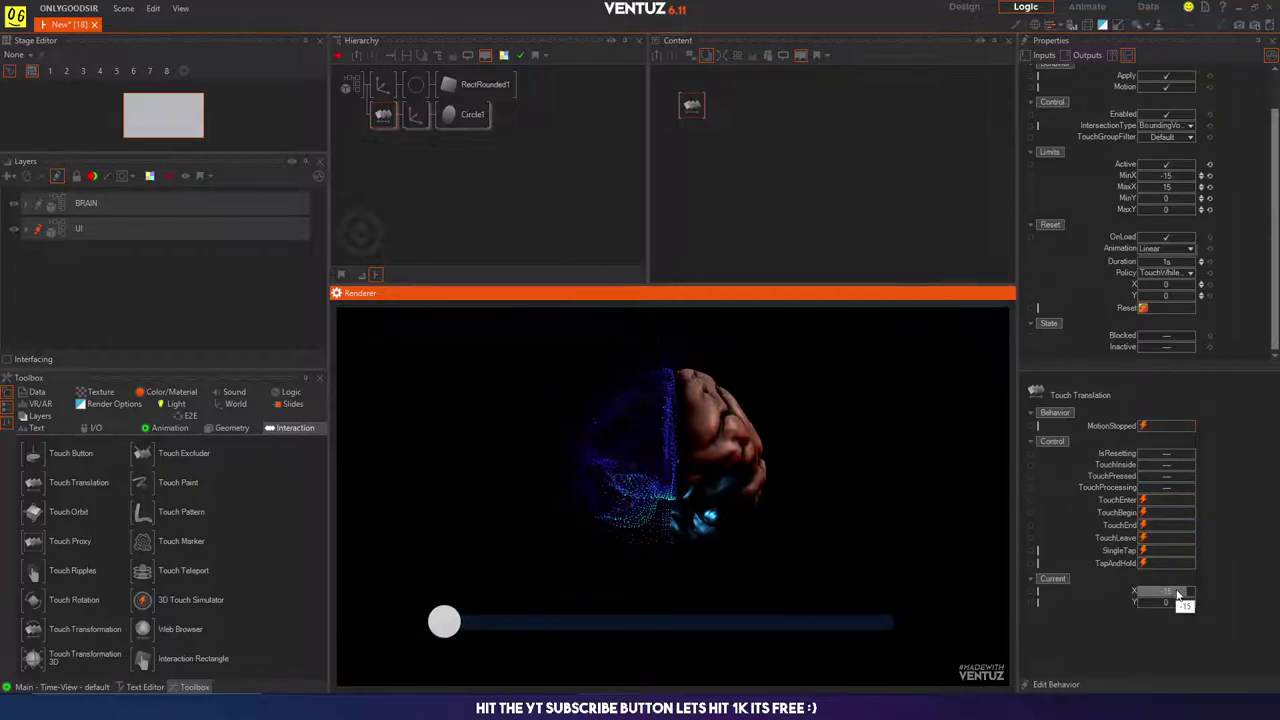
pyautogui.moveTo(460, 632); pyautogui.dragTo(685, 625)
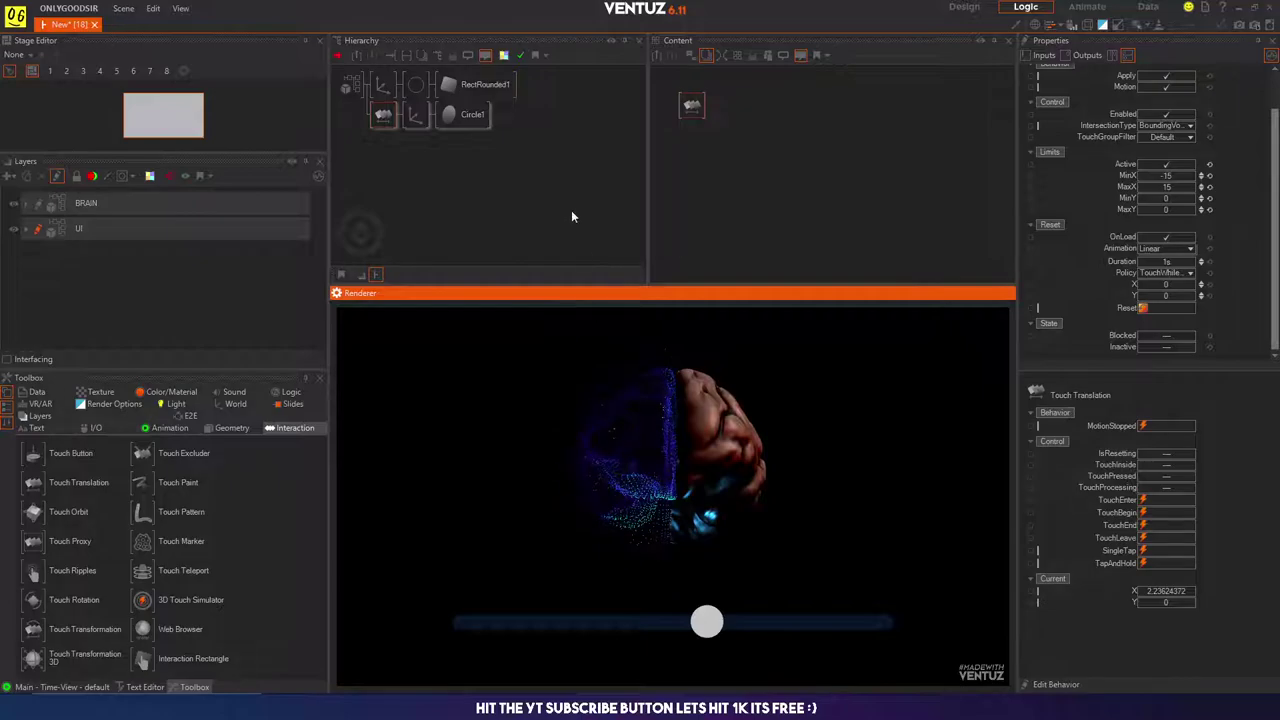
# Step: Add a Clipping math effect to the content beside the Touch Translation node
pyautogui.click(698, 119)
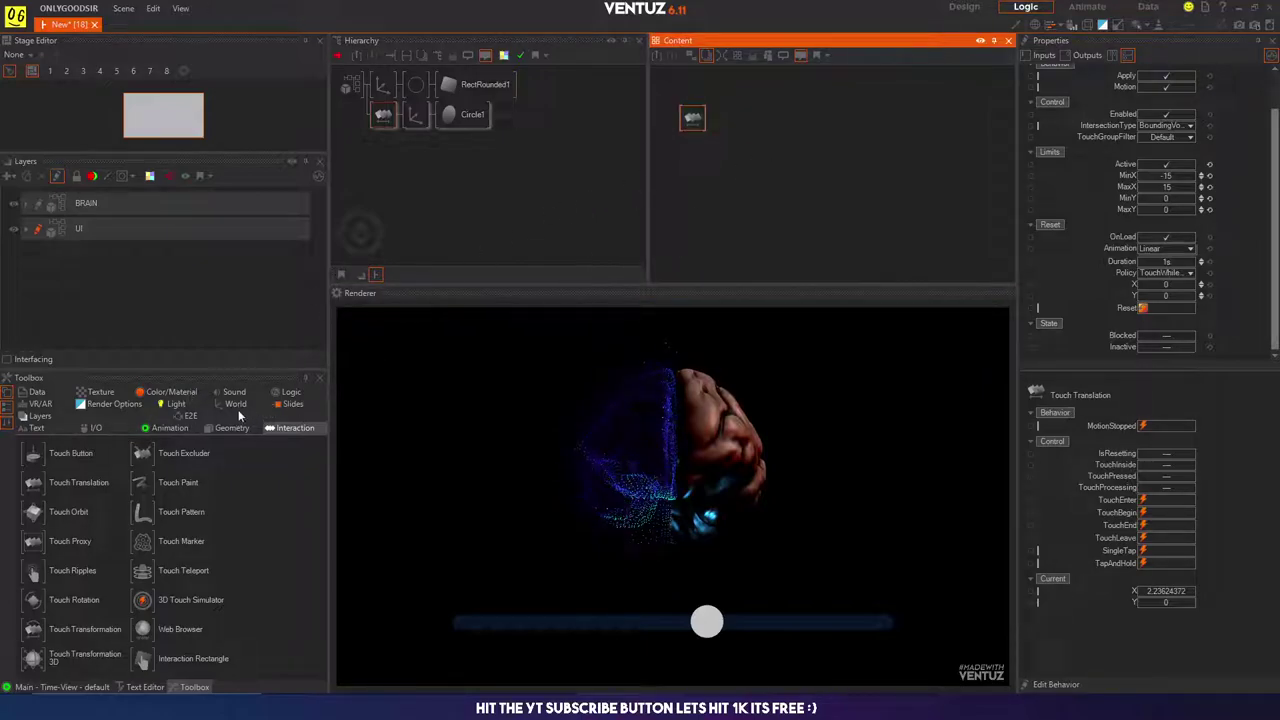
pyautogui.click(289, 392)
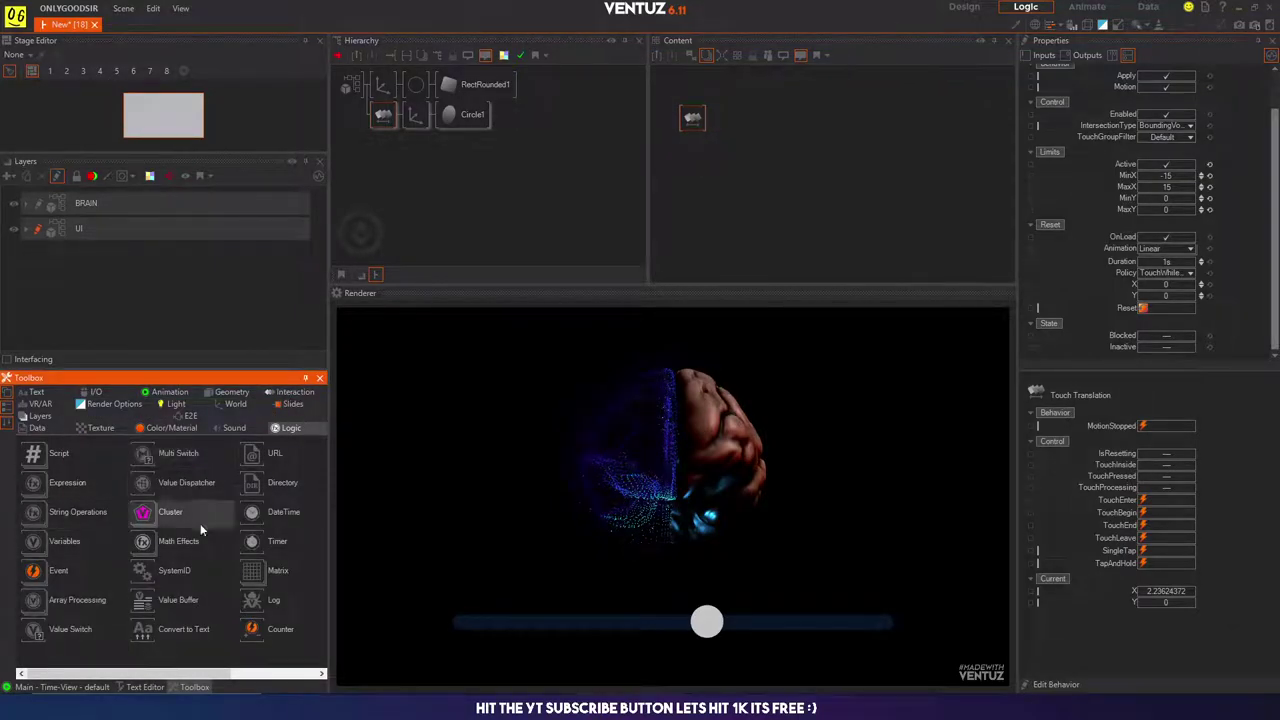
pyautogui.click(143, 545)
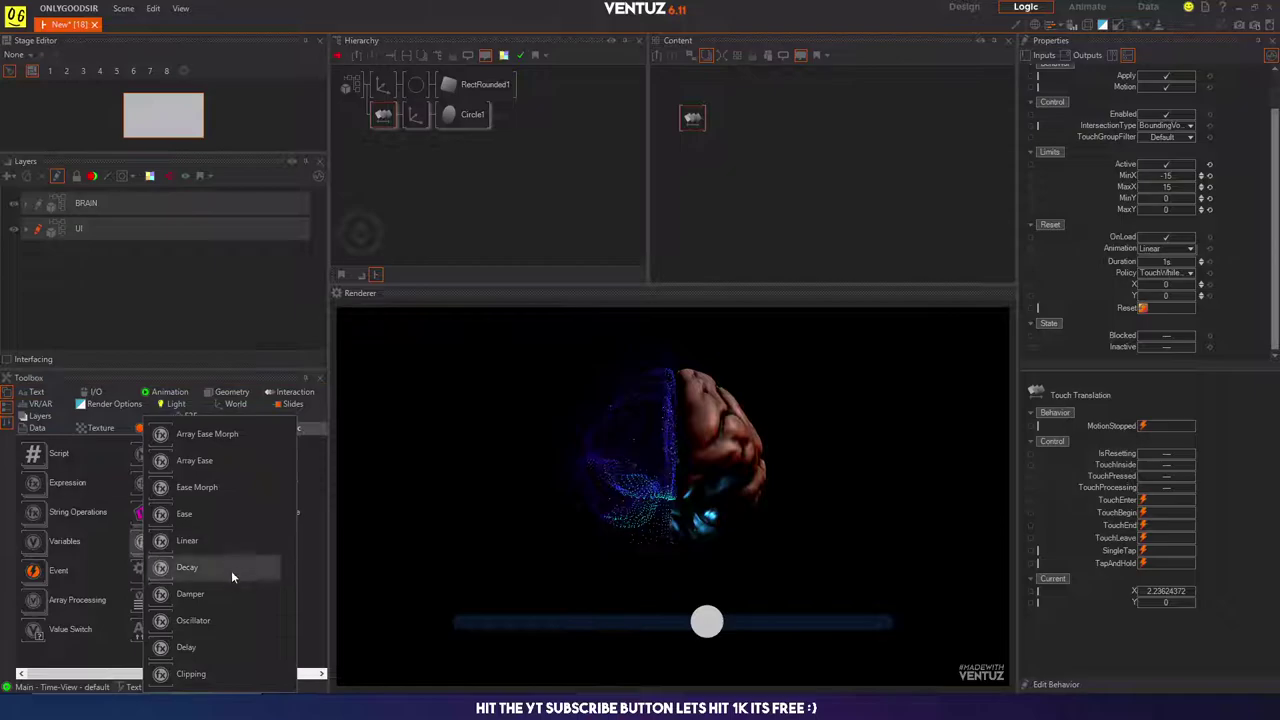
pyautogui.moveTo(160, 680); pyautogui.dragTo(781, 142)
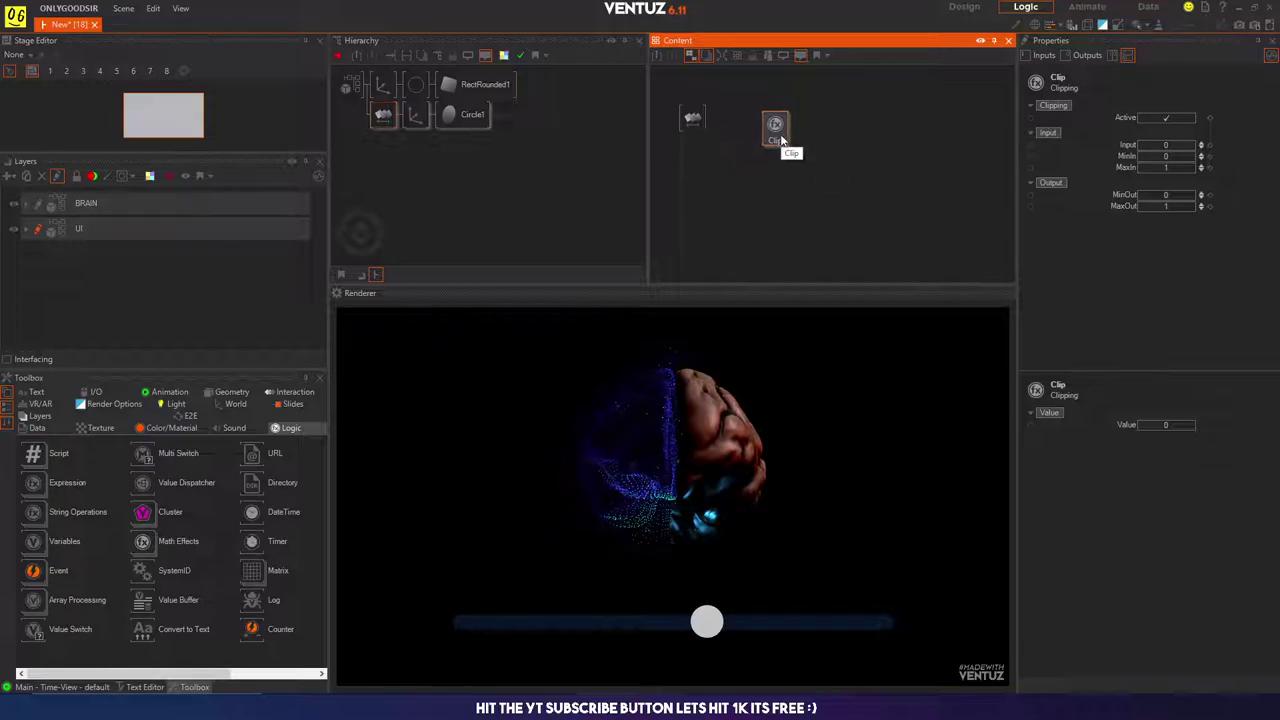
# Step: Set the Clip node's MinIn to -15 and MaxIn to 15, and bind the Touch Translation's current X to its Input
pyautogui.click(1165, 156)
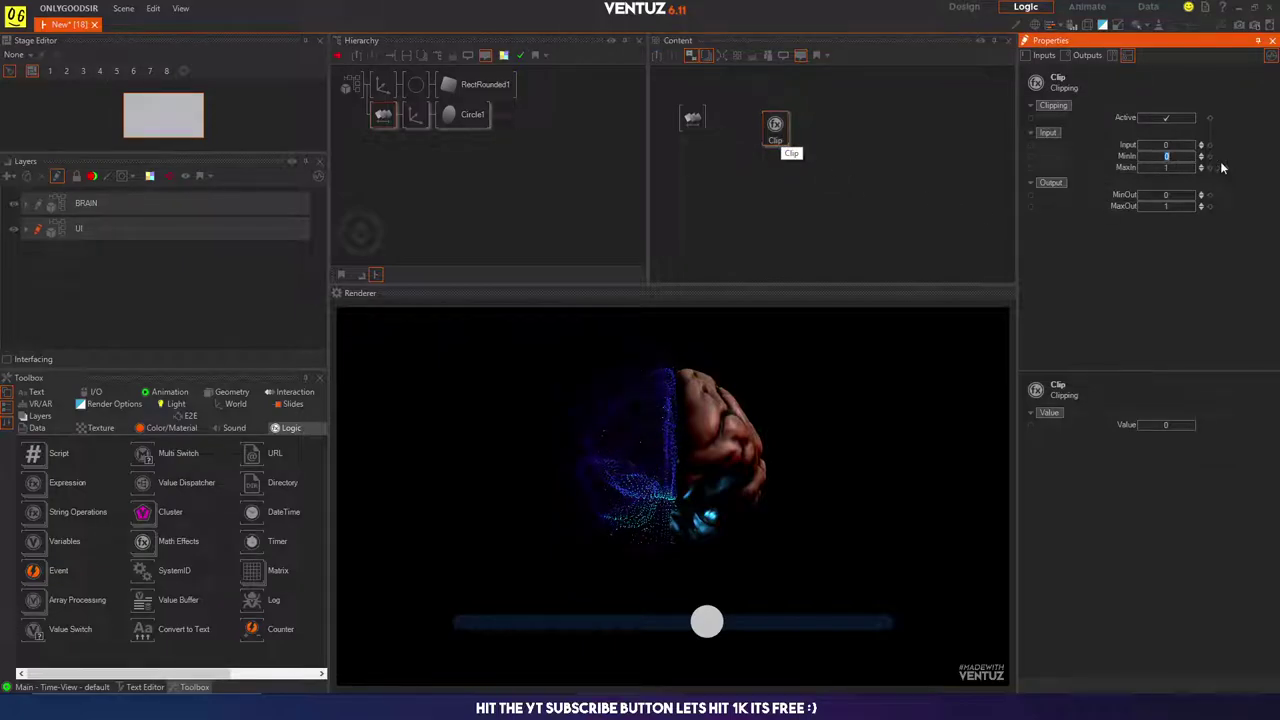
pyautogui.click(1165, 167)
pyautogui.write('15')
pyautogui.press('Return')
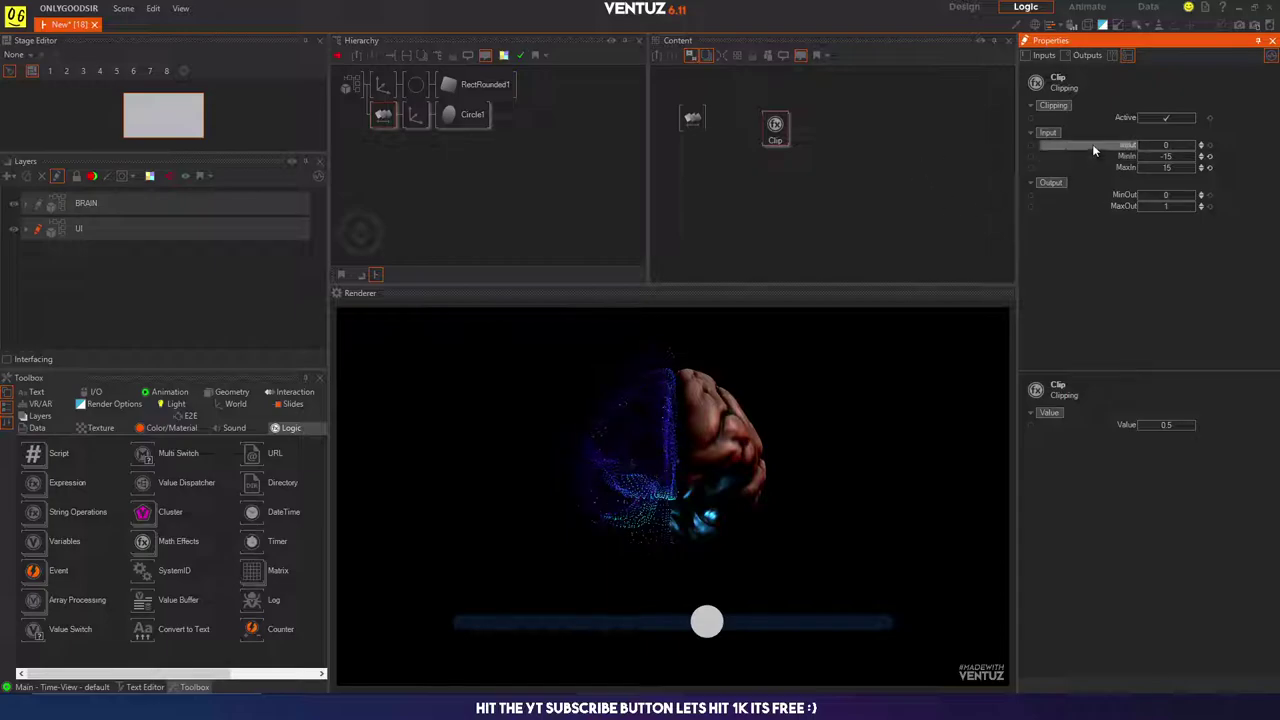
pyautogui.moveTo(1092, 144); pyautogui.dragTo(732, 213)
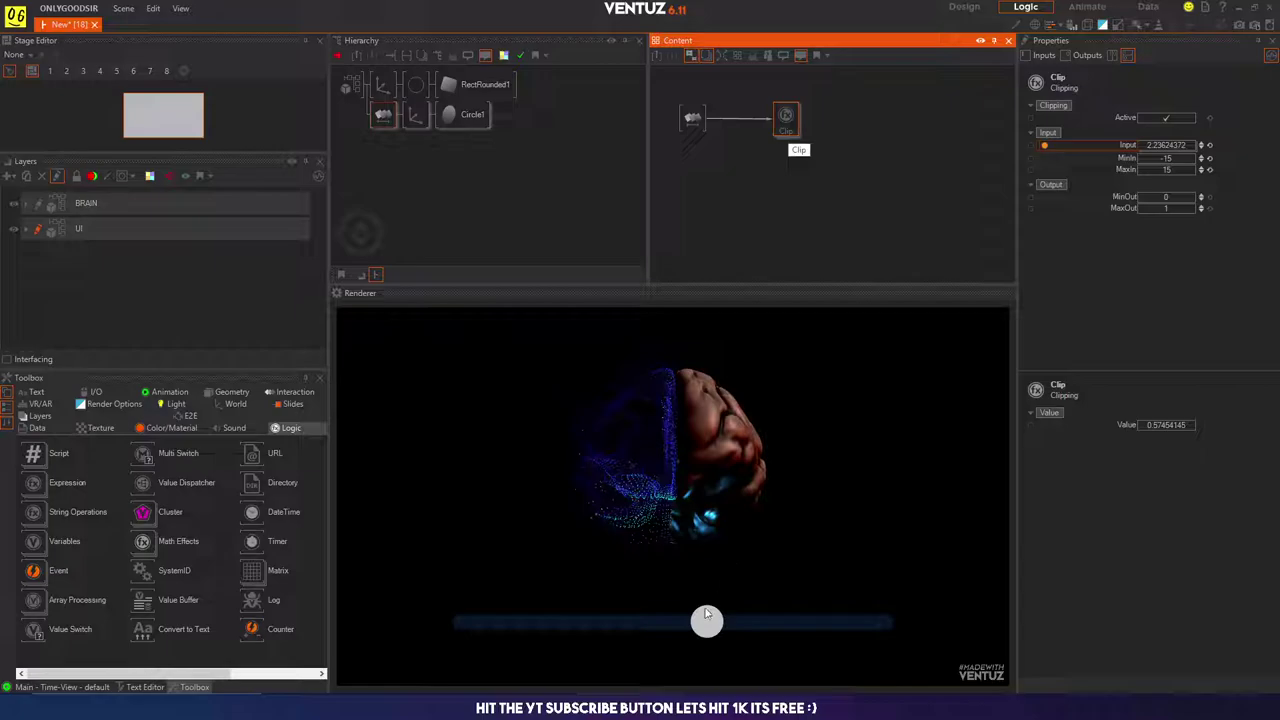
# Step: Move the circle between both bar ends and the middle to check the Clip node's output value, rotating the brain slightly
pyautogui.click(706, 624)
pyautogui.moveTo(706, 624); pyautogui.dragTo(445, 622)
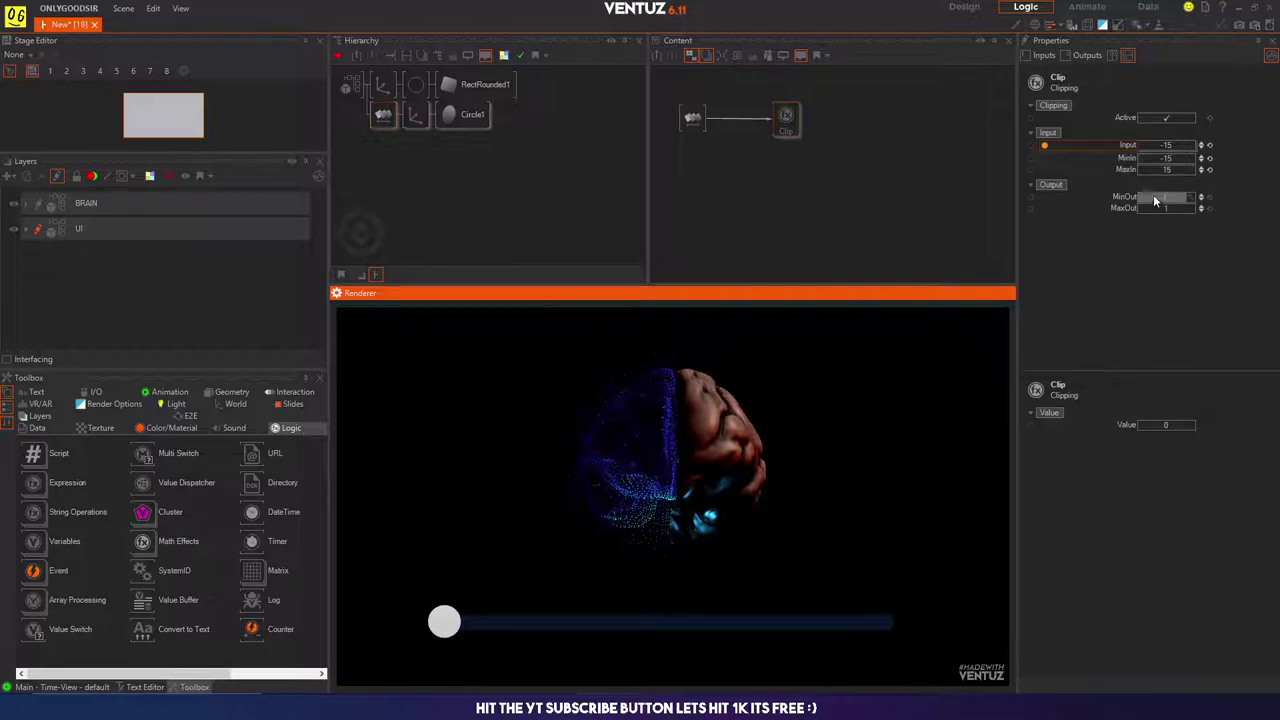
pyautogui.moveTo(445, 622); pyautogui.dragTo(900, 620)
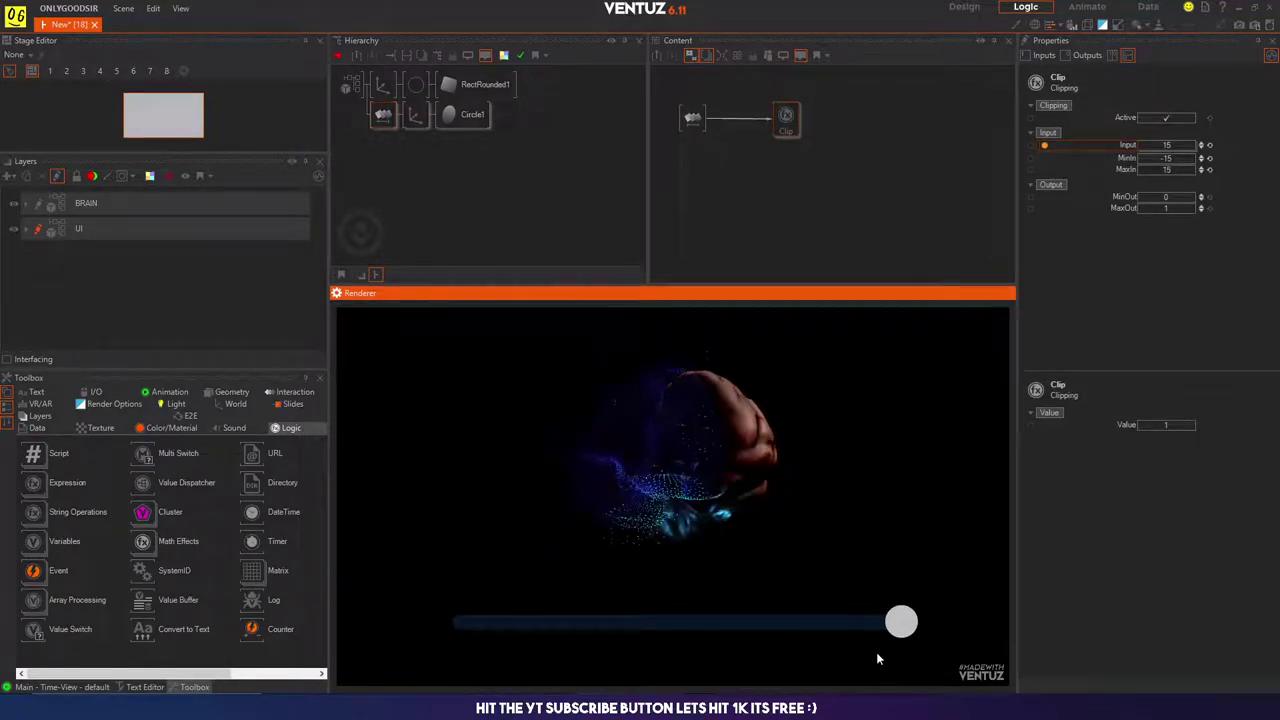
pyautogui.moveTo(900, 622); pyautogui.dragTo(671, 596)
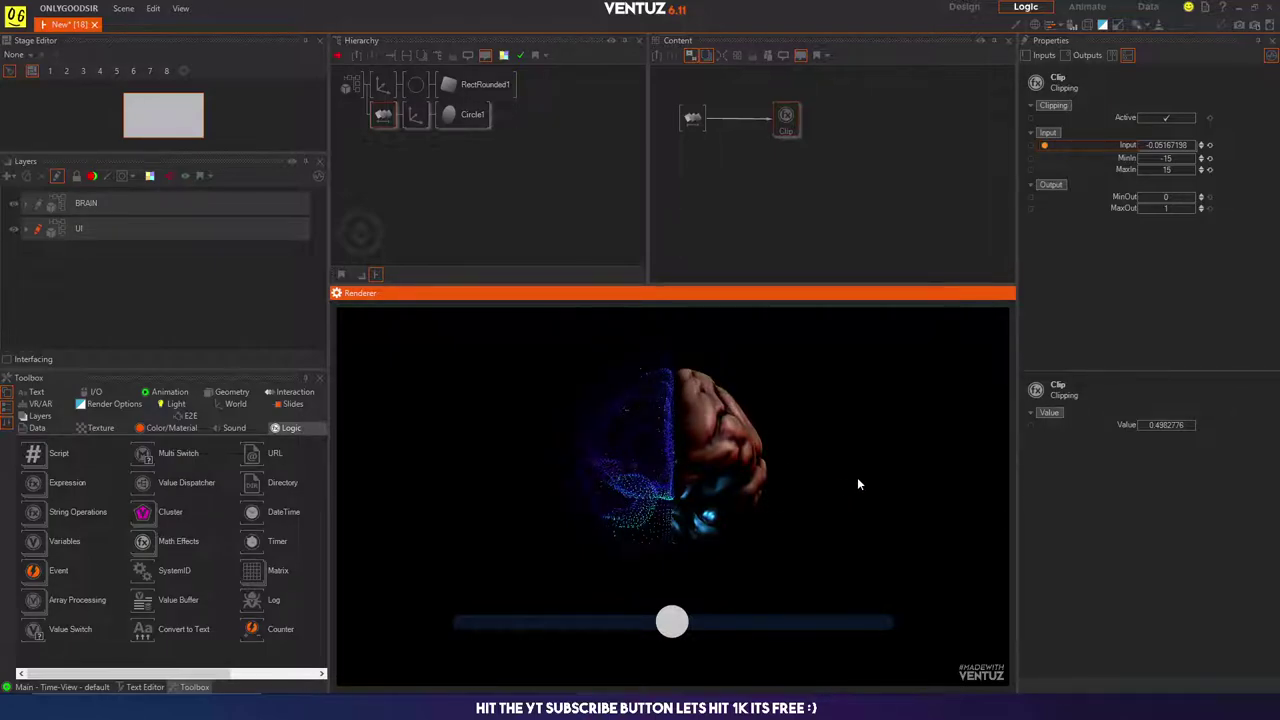
pyautogui.moveTo(690, 647); pyautogui.dragTo(661, 468)
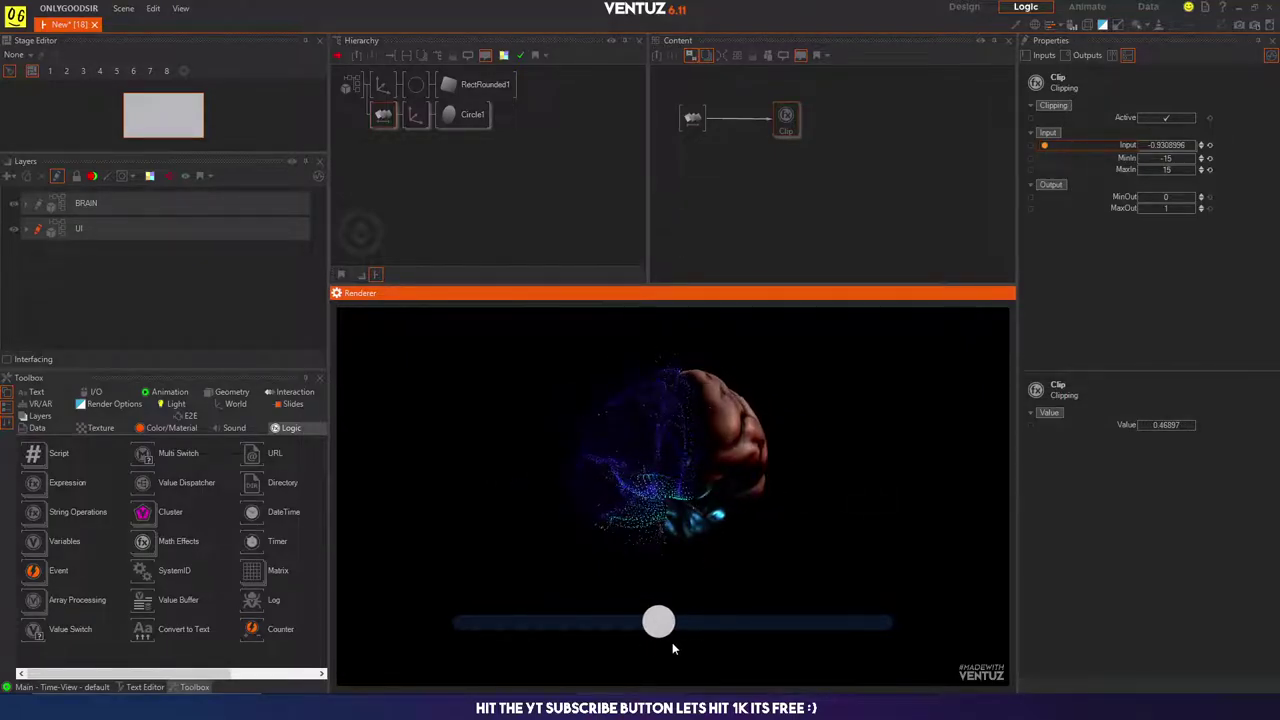
pyautogui.moveTo(660, 622); pyautogui.dragTo(627, 622)
pyautogui.moveTo(678, 585); pyautogui.dragTo(1018, 614)
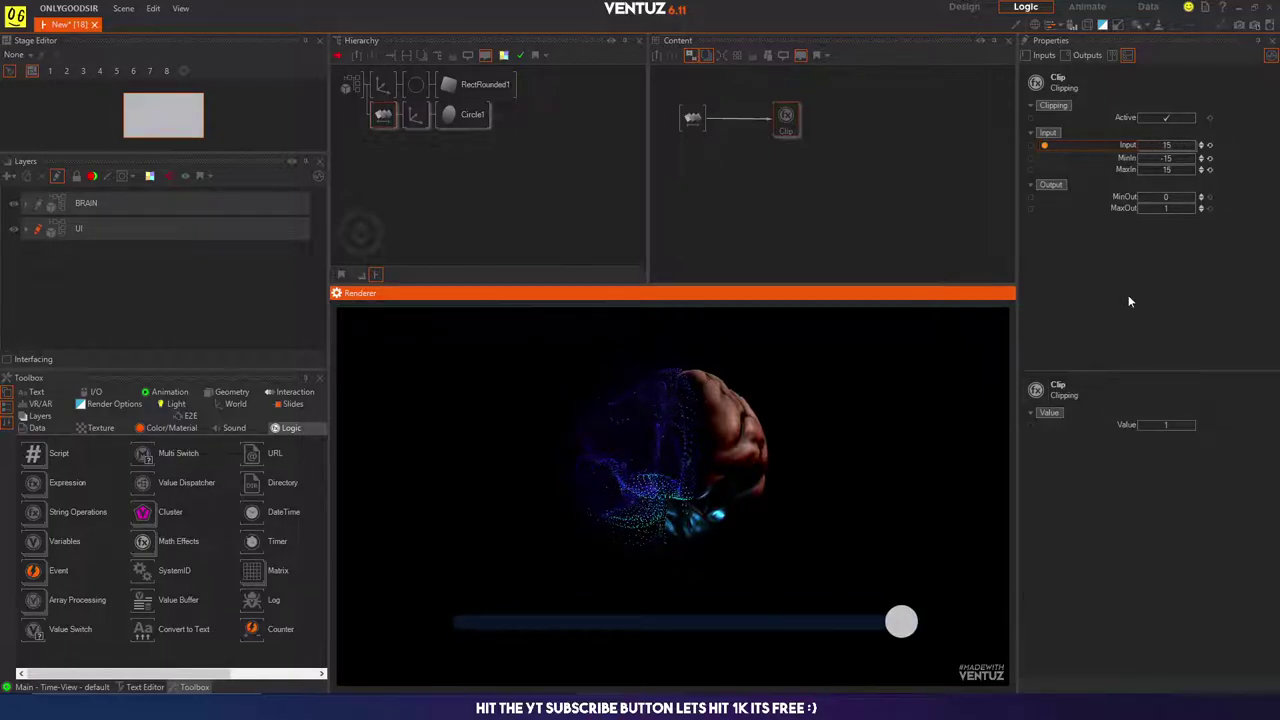
# Step: Select the axes of ClipPlane A and ClipPlane B together in the BRAIN layer
pyautogui.click(1148, 211)
pyautogui.click(1171, 207)
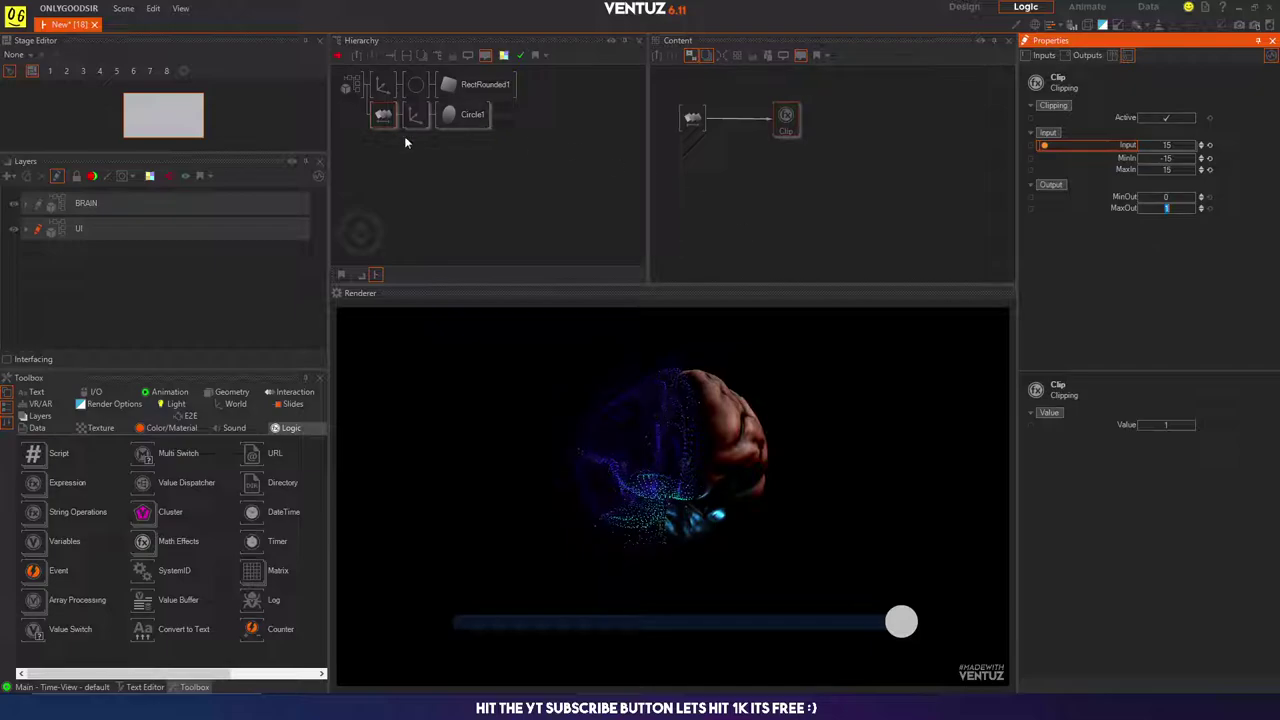
pyautogui.click(42, 205)
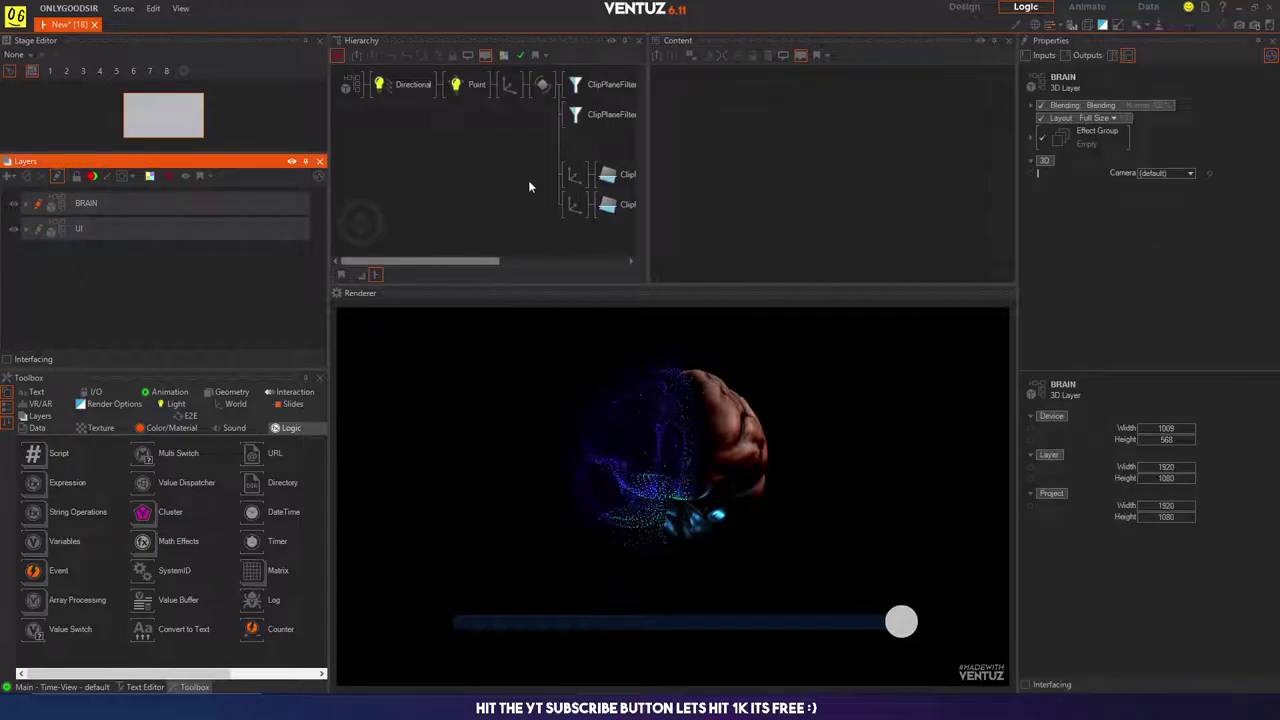
pyautogui.moveTo(529, 182); pyautogui.dragTo(412, 163, button='middle')
pyautogui.click(460, 177)
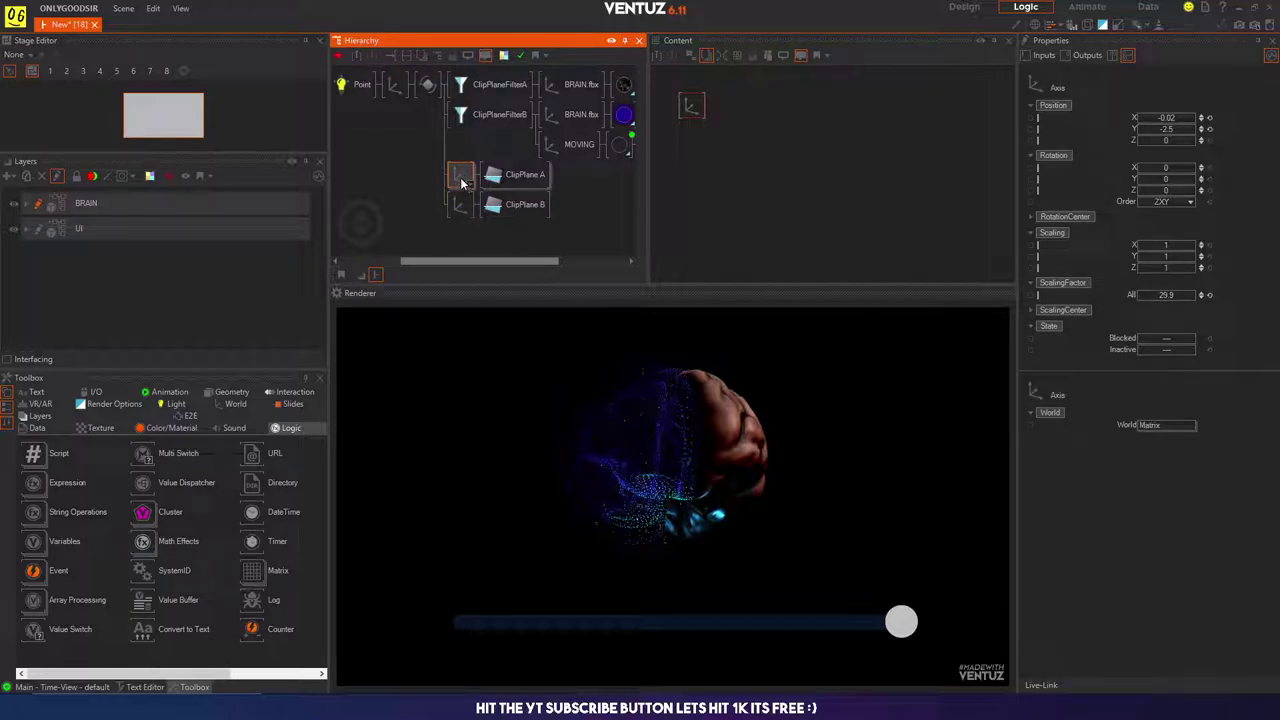
pyautogui.keyDown('ctrl'); pyautogui.click(460, 205); pyautogui.keyUp('ctrl')
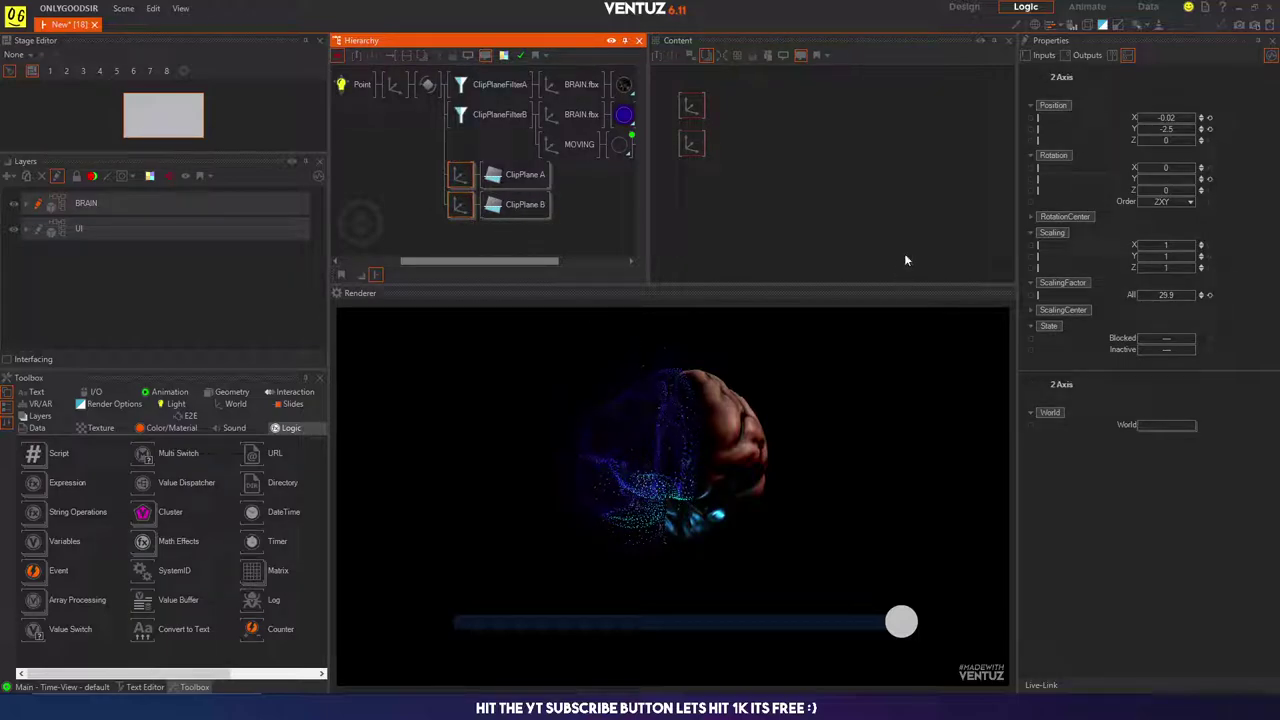
# Step: Try an X position of -8 on both clip-plane axes, sweep it back toward the centre and reset it to 0
pyautogui.moveTo(1138, 118); pyautogui.dragTo(1137, 117)
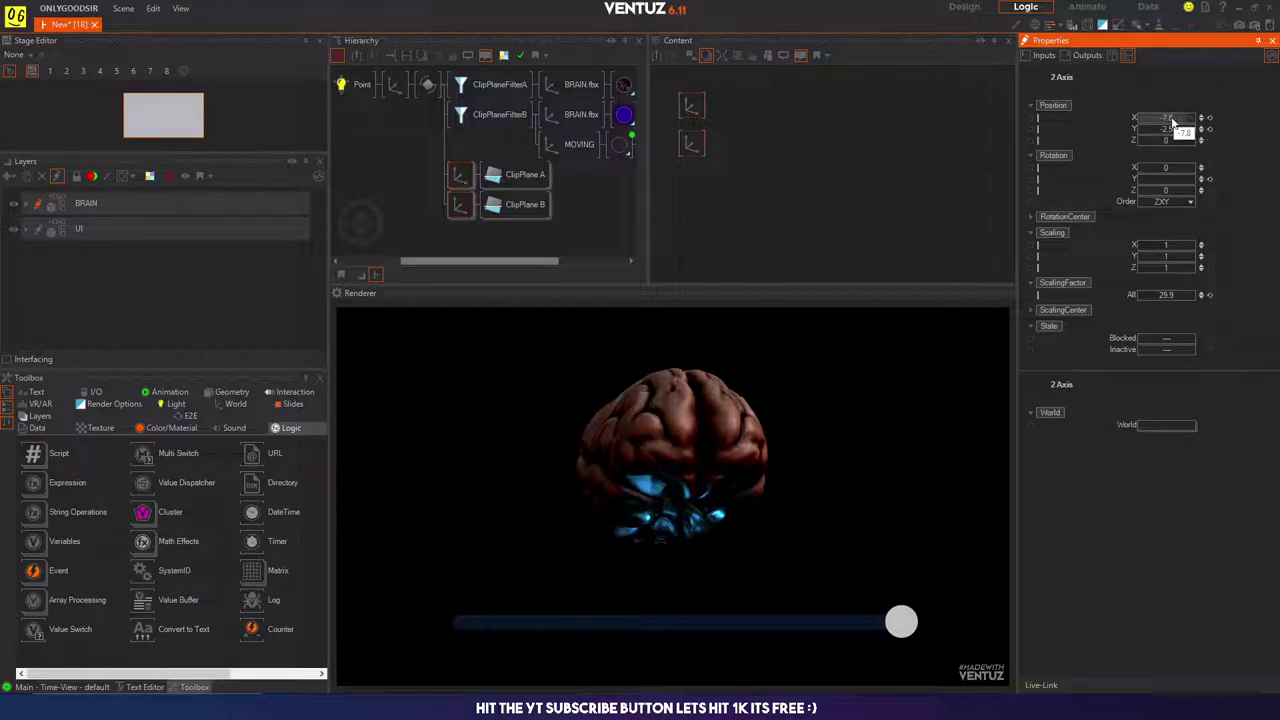
pyautogui.doubleClick(1172, 118)
pyautogui.write('-8')
pyautogui.press('Return')
pyautogui.moveTo(1163, 119)
pyautogui.mouseDown()
pyautogui.moveTo(1194, 117)
pyautogui.moveTo(1150, 118)
pyautogui.mouseUp()
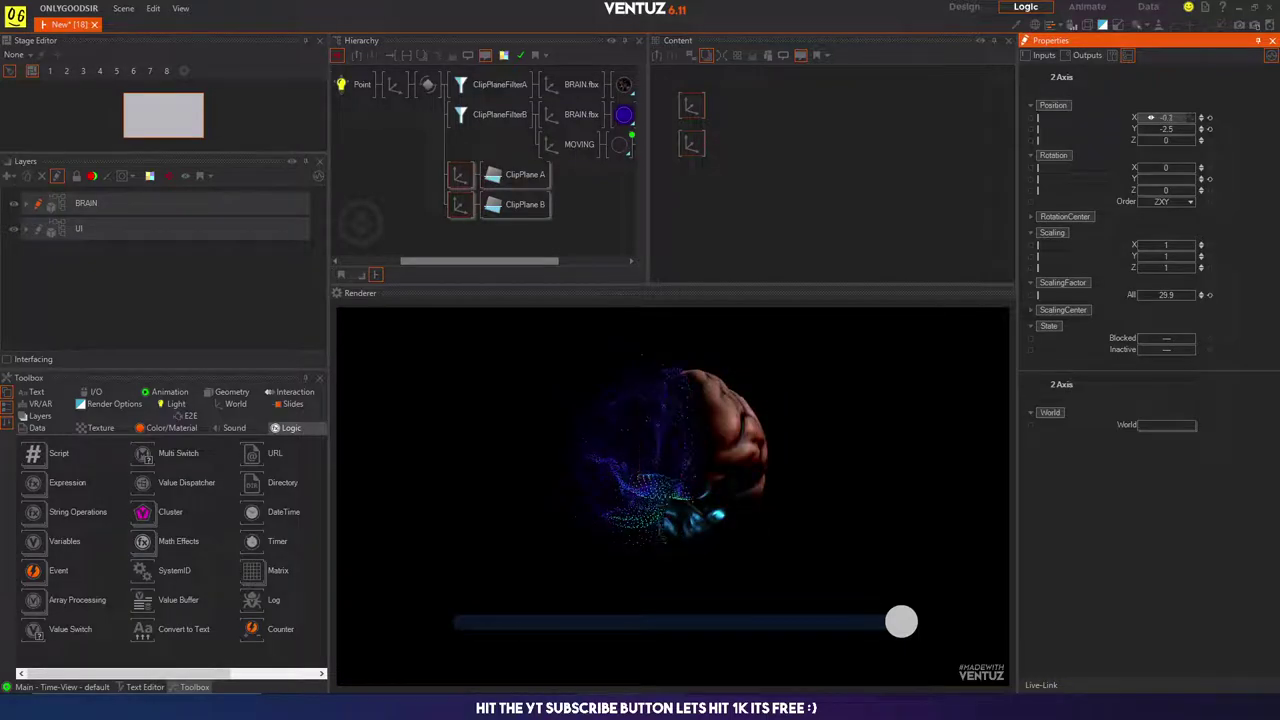
pyautogui.click(1207, 118)
# Step: Set the output range of the UI layer's Clip node to MinOut -8 and MaxOut 8
pyautogui.click(37, 231)
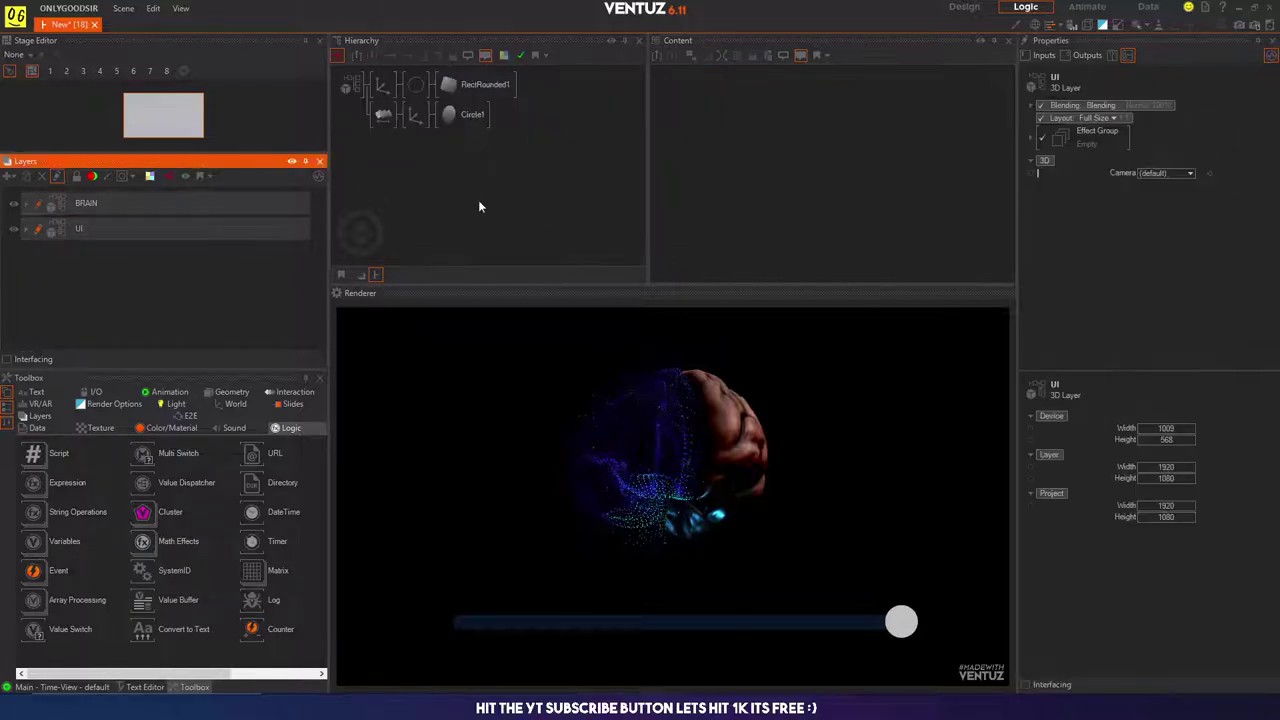
pyautogui.click(386, 115)
pyautogui.click(787, 120)
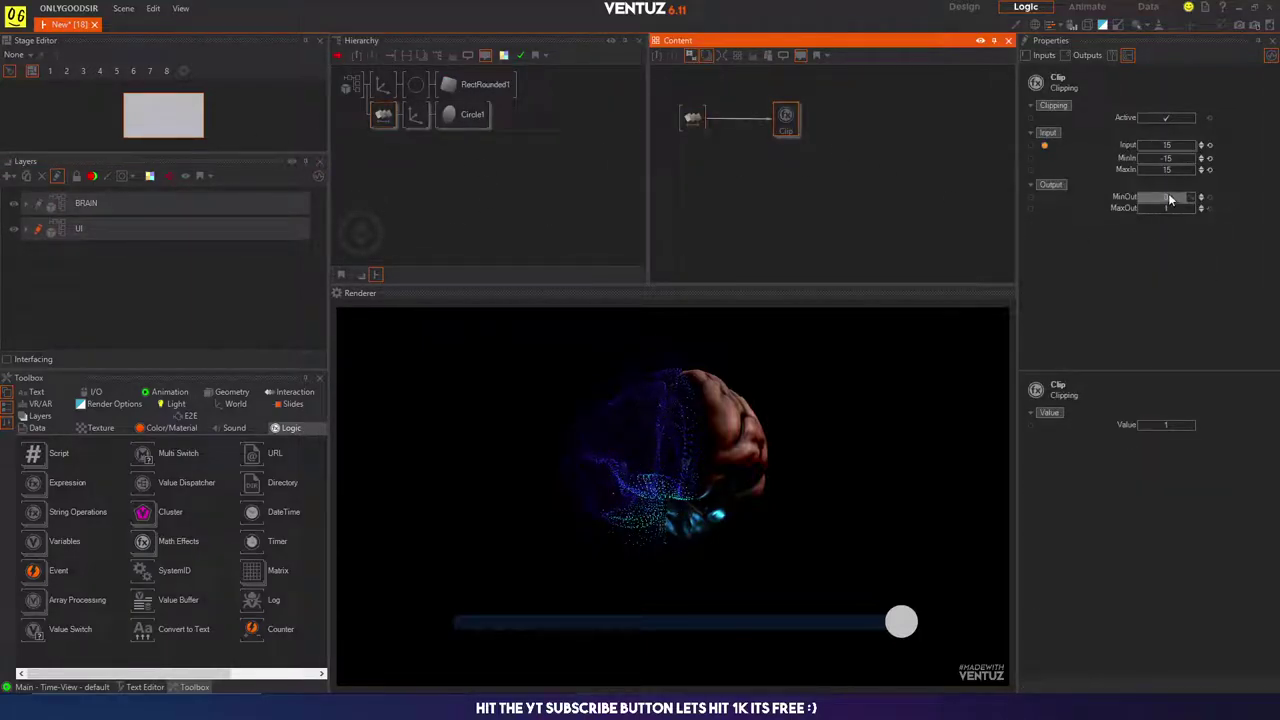
pyautogui.click(1168, 195)
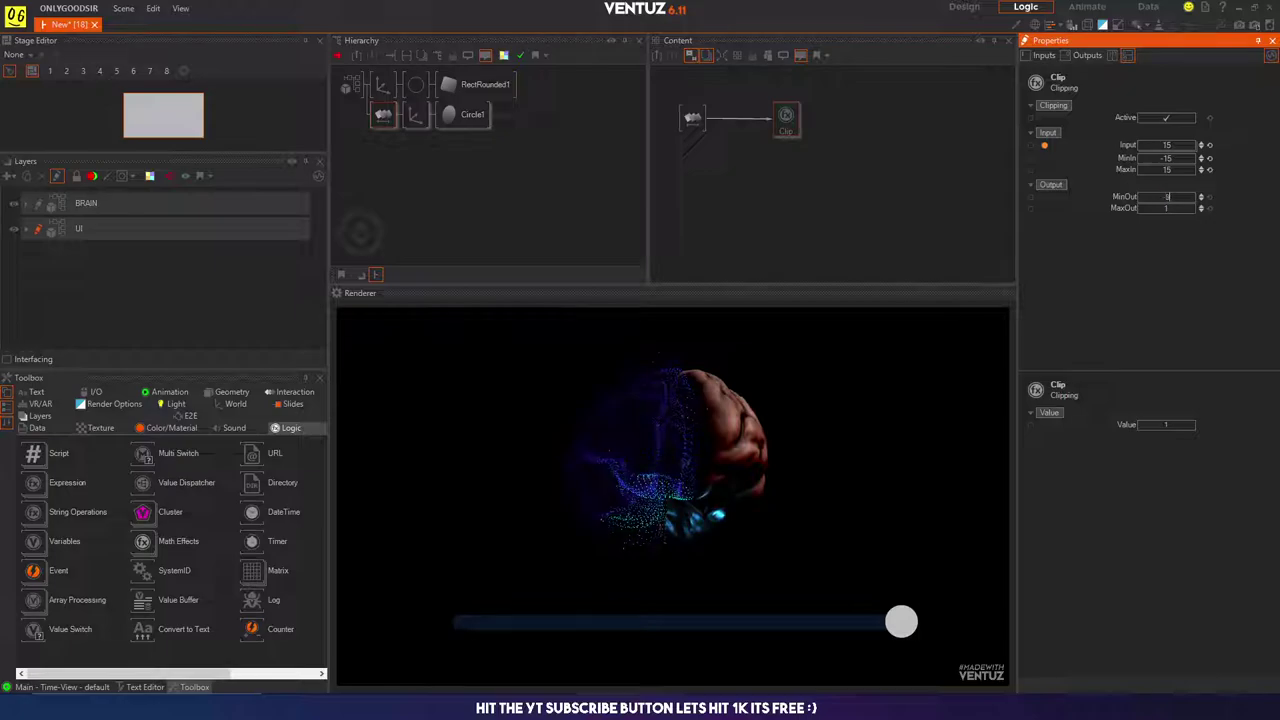
pyautogui.write('-8')
pyautogui.click(1170, 208)
pyautogui.write('8')
pyautogui.press('Return')
# Step: Expose the Clip value as a UI layer output and test it by moving the circle to the bar's left end
pyautogui.click(190, 226)
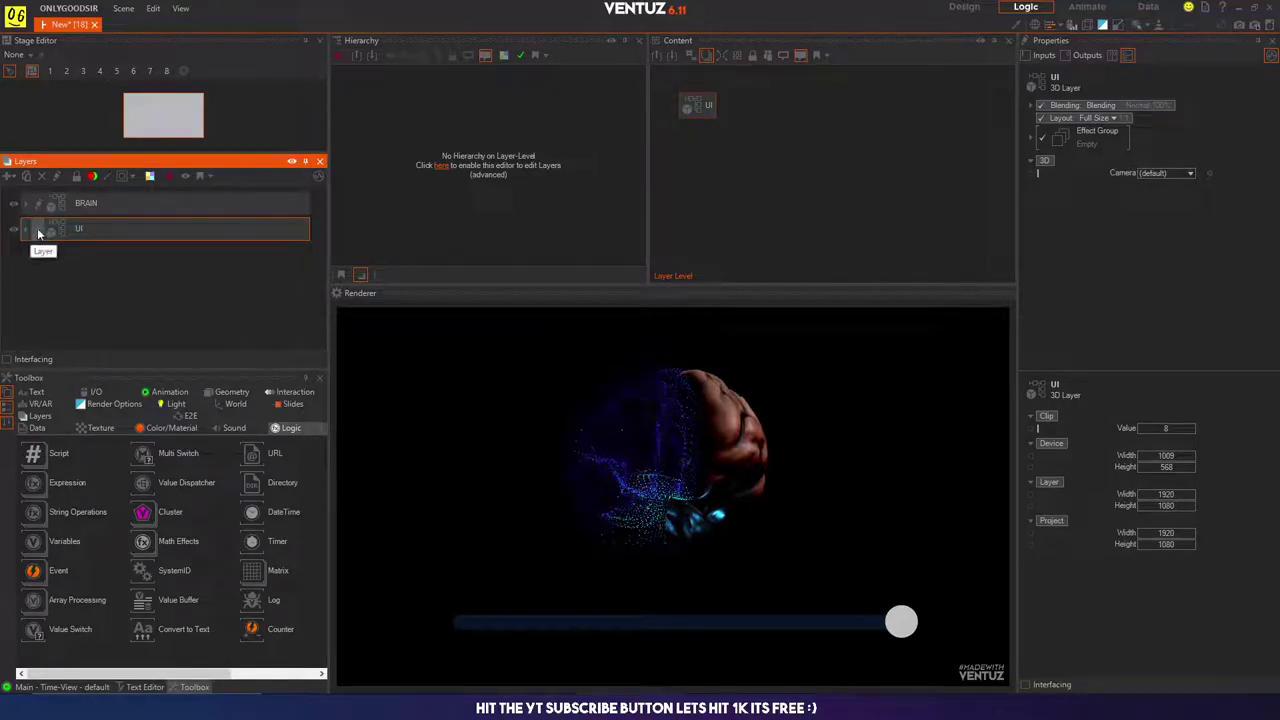
pyautogui.click(698, 110)
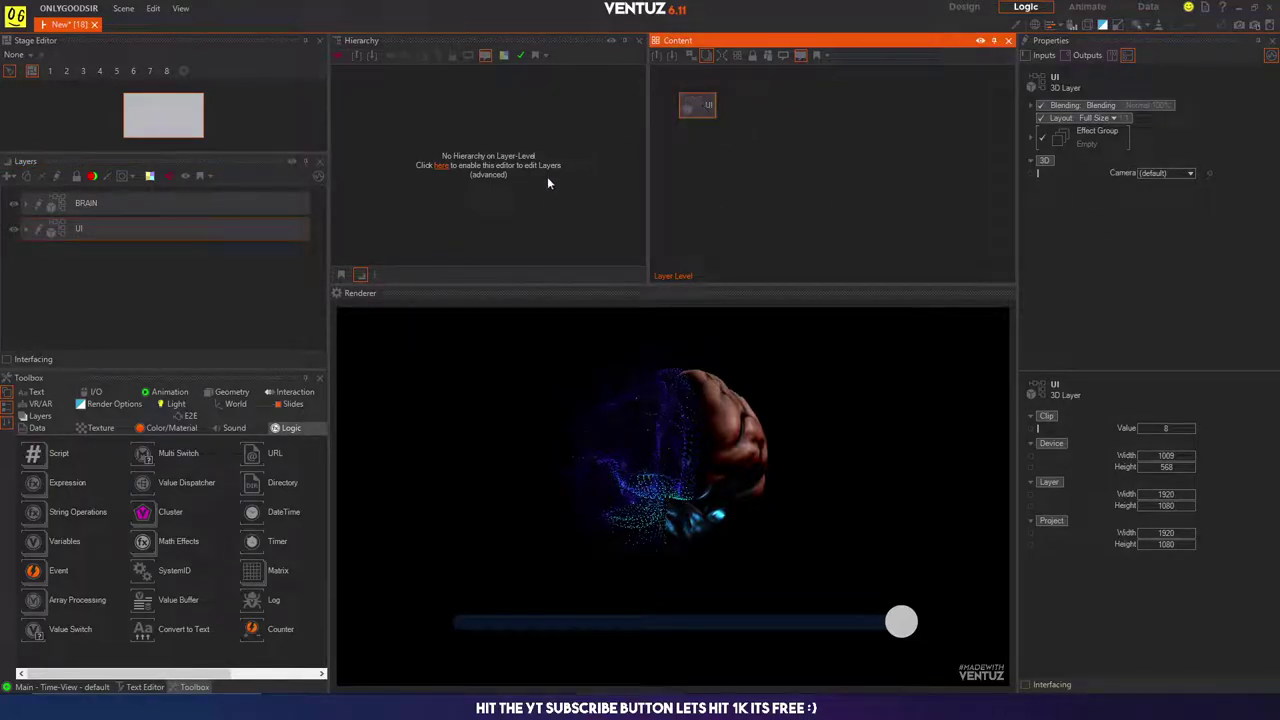
pyautogui.click(1167, 438)
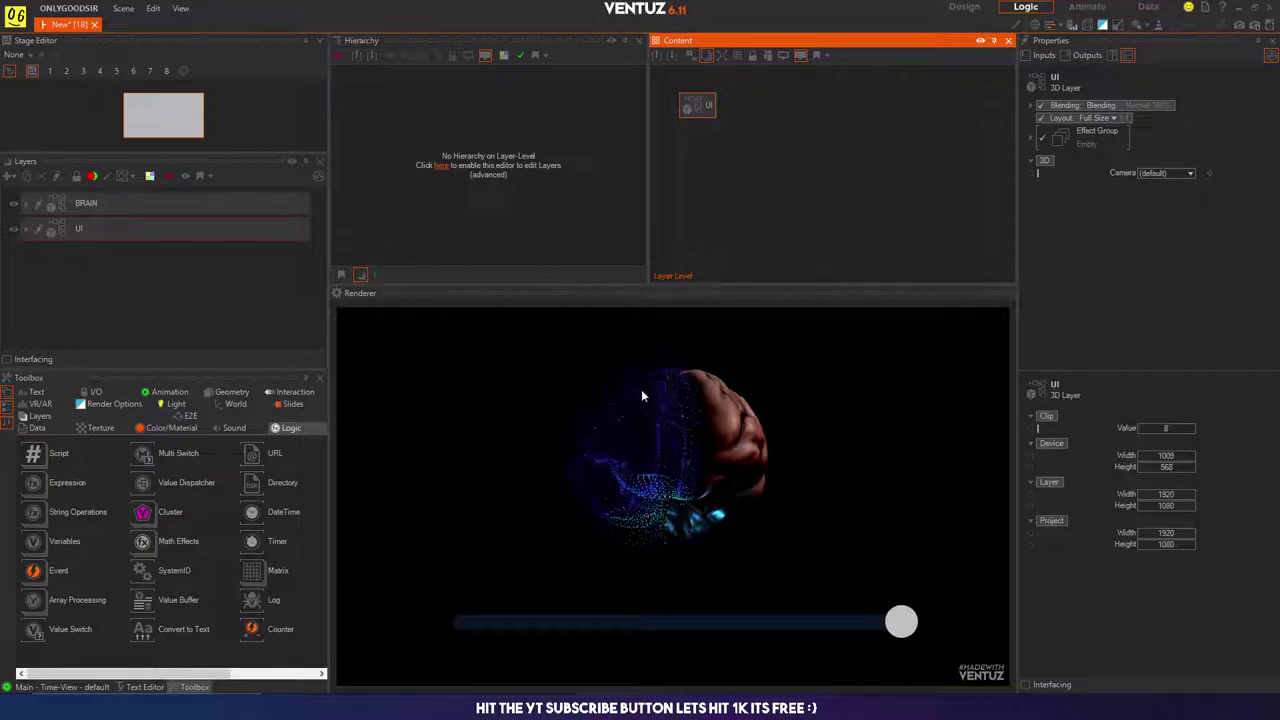
pyautogui.moveTo(903, 627); pyautogui.dragTo(416, 614)
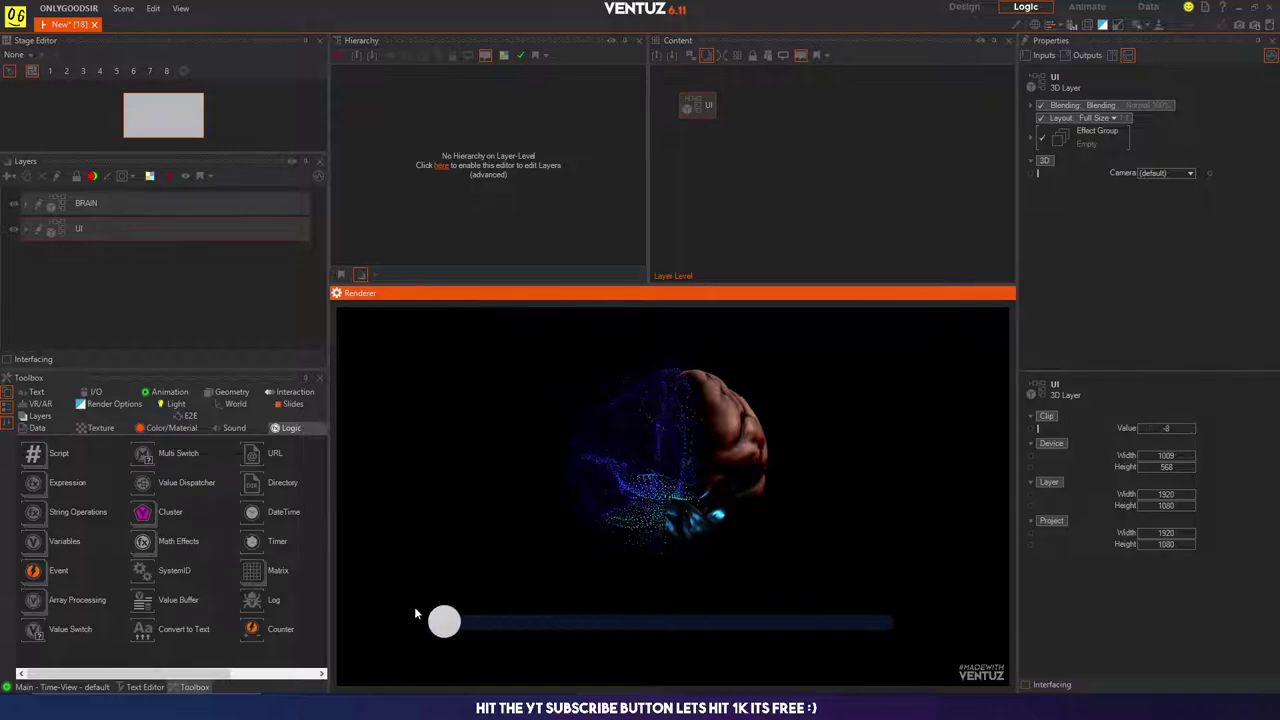
# Step: Add a Float node named CLIP beside the two clip-plane axes in the BRAIN layer
pyautogui.click(140, 205)
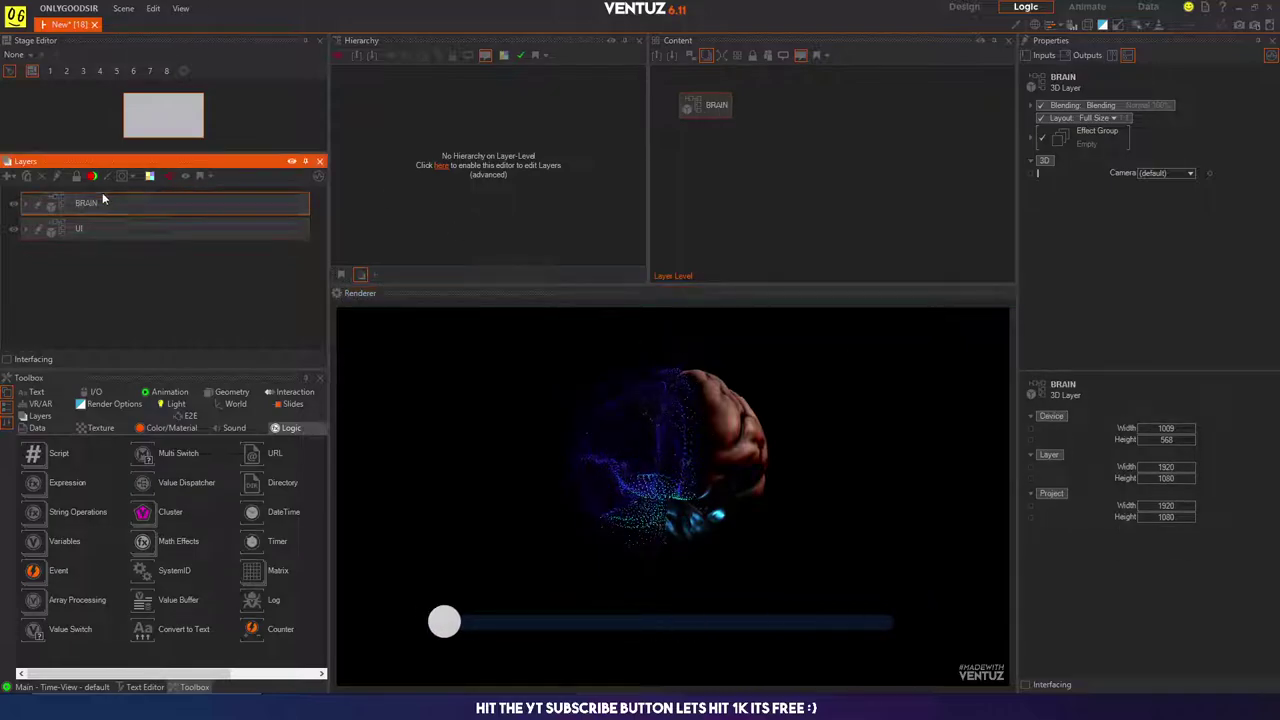
pyautogui.doubleClick(38, 206)
pyautogui.click(572, 172)
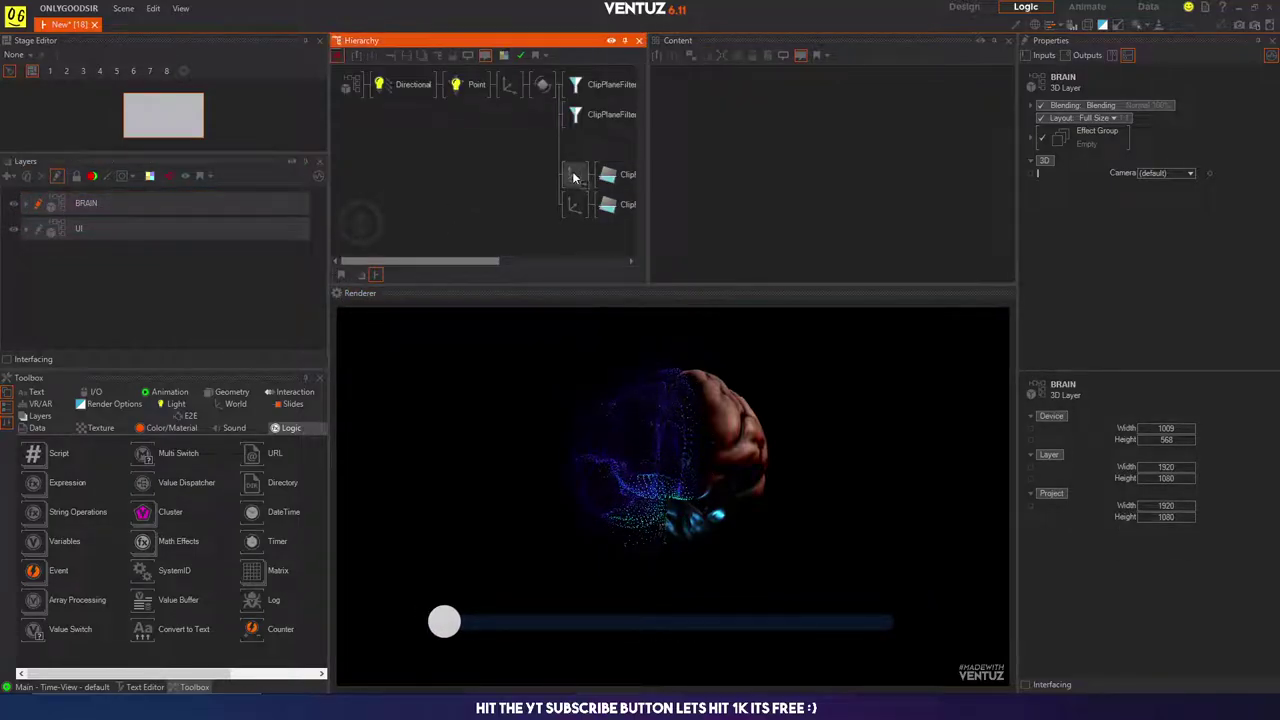
pyautogui.click(686, 106)
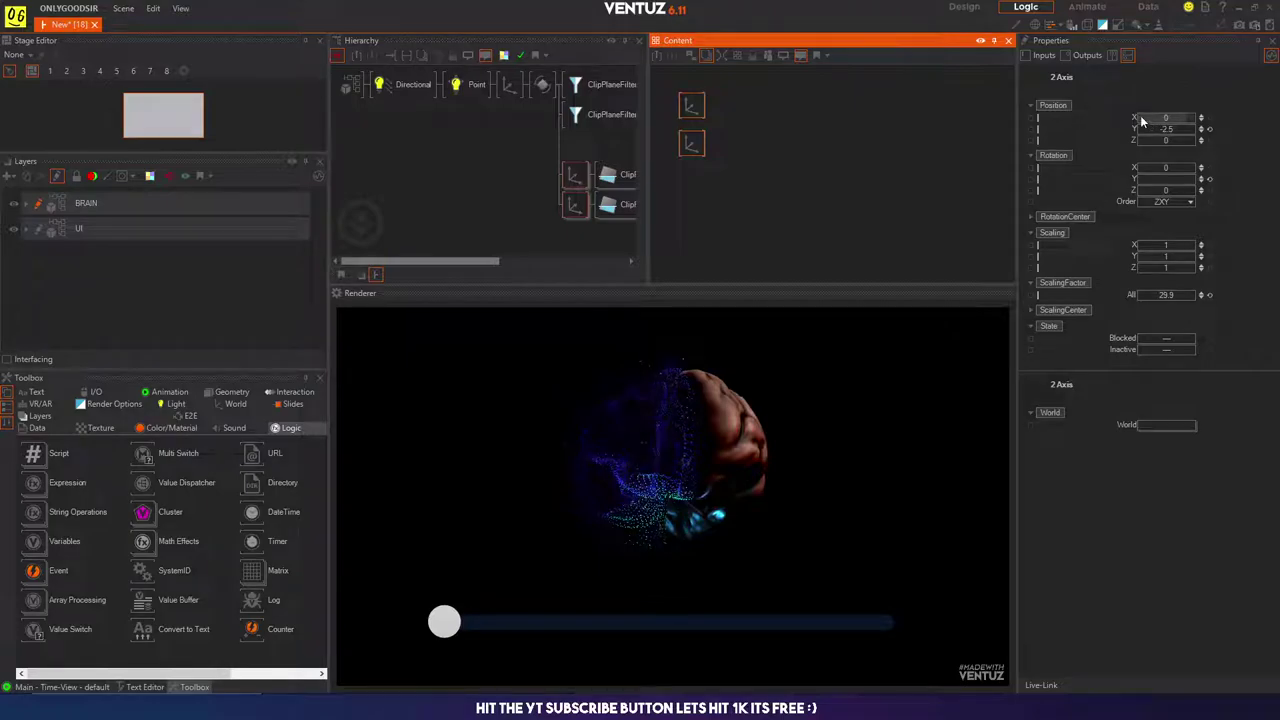
pyautogui.doubleClick(748, 138)
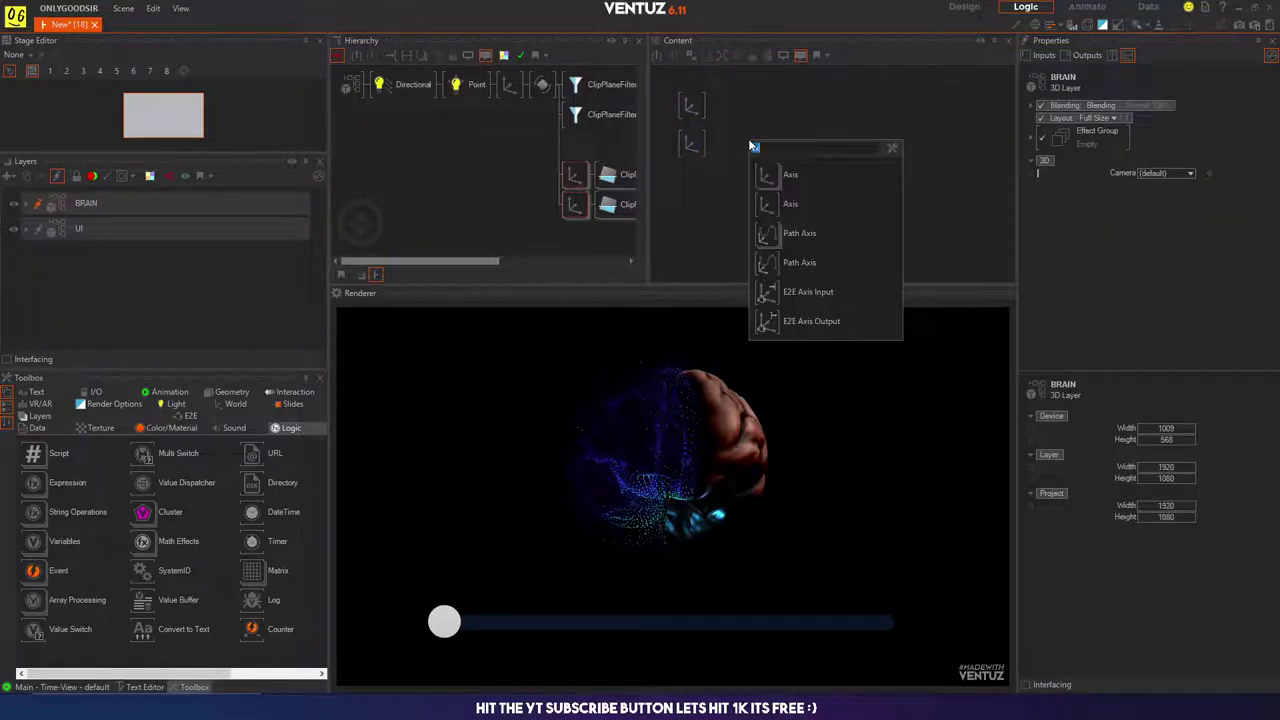
pyautogui.write('flo')
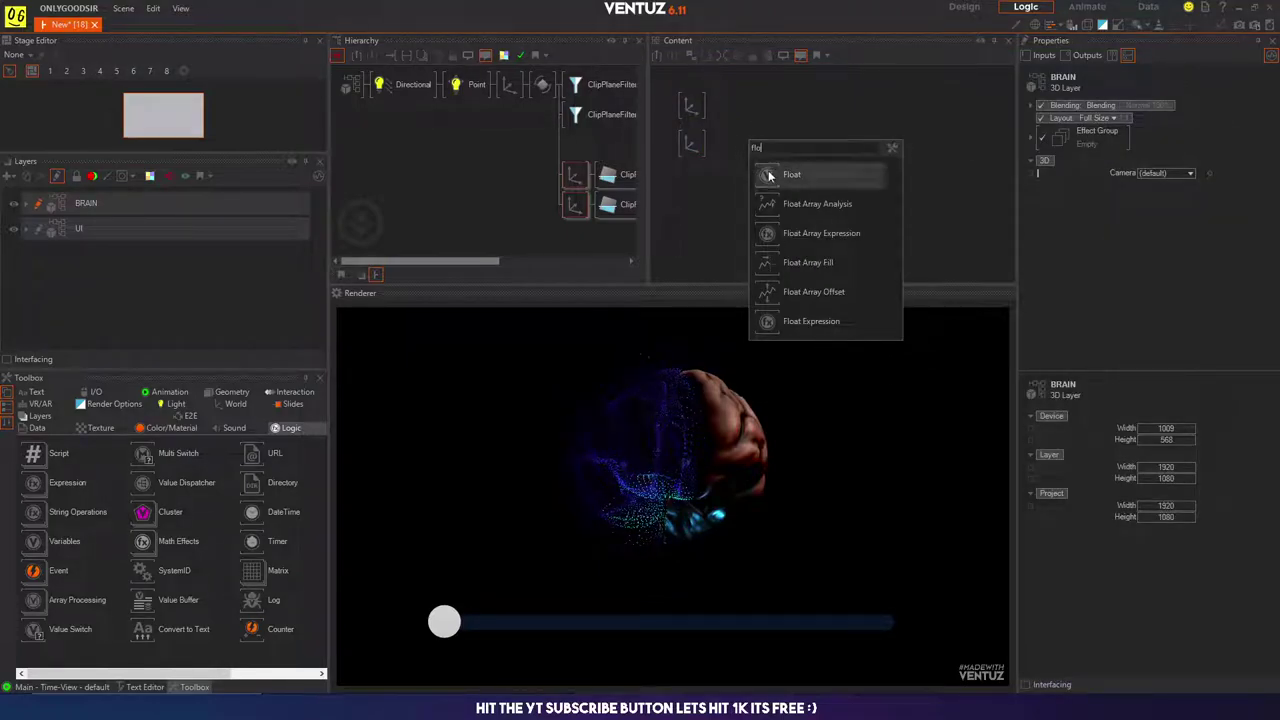
pyautogui.click(769, 176)
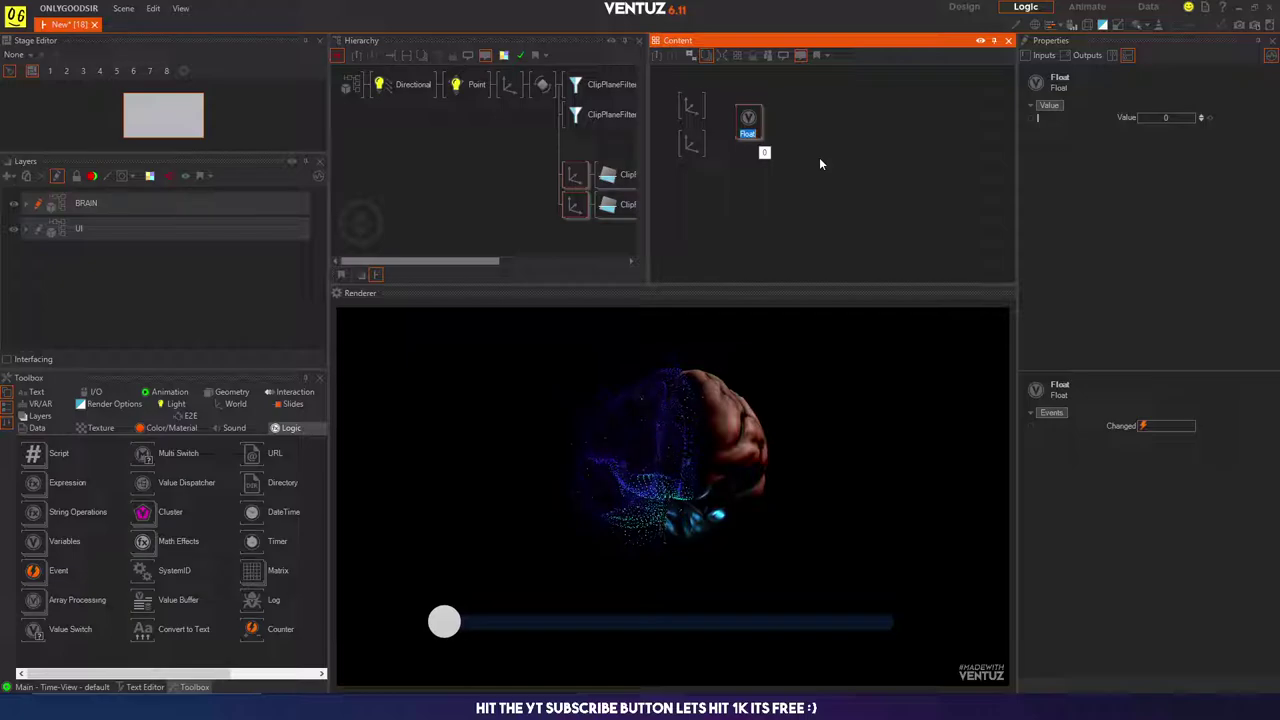
pyautogui.write('CLIP')
pyautogui.press('Return')
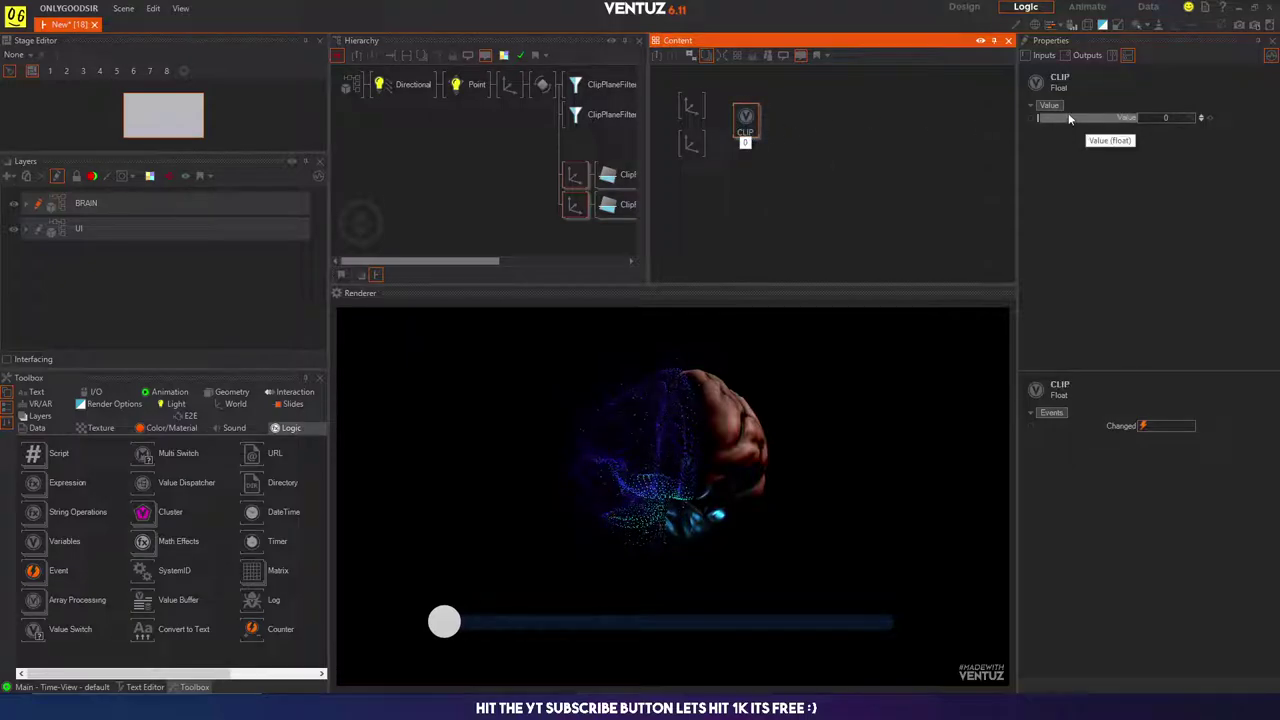
# Step: Expose the CLIP value as a BRAIN layer input and bind the X position of both clip-plane axes to it
pyautogui.click(1034, 118)
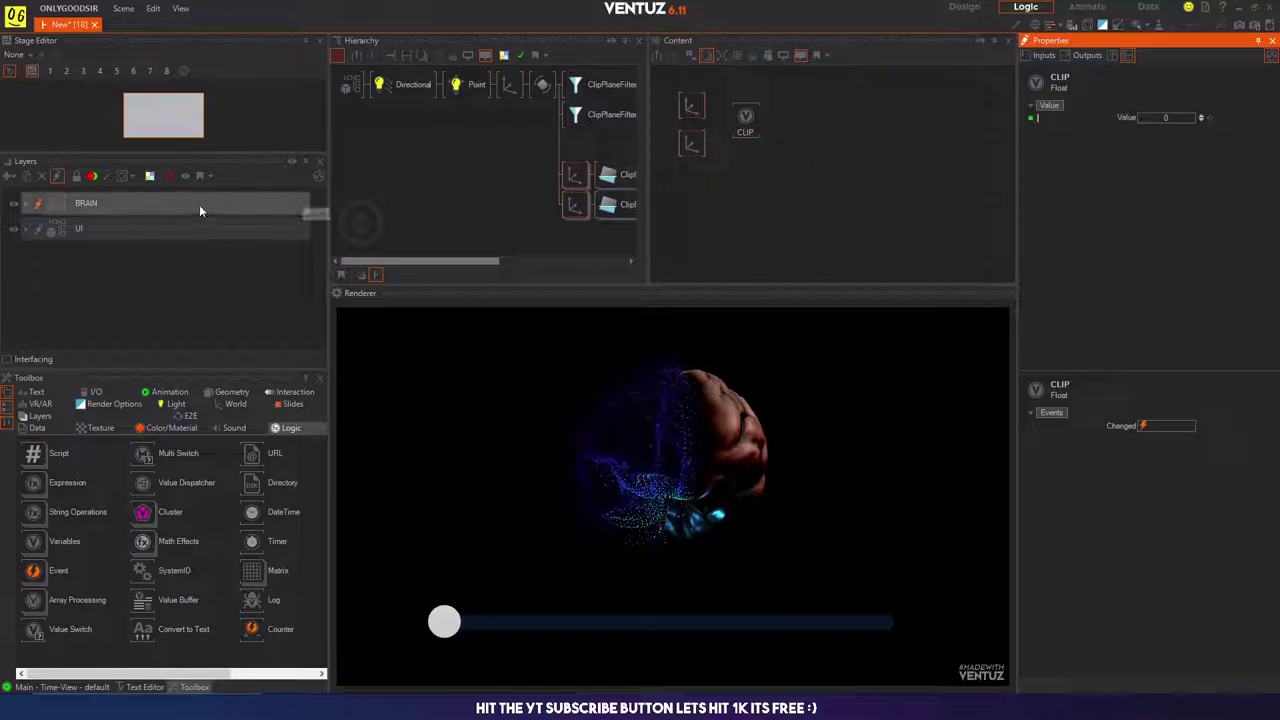
pyautogui.click(691, 107)
pyautogui.moveTo(1122, 120); pyautogui.dragTo(748, 127)
pyautogui.click(748, 122)
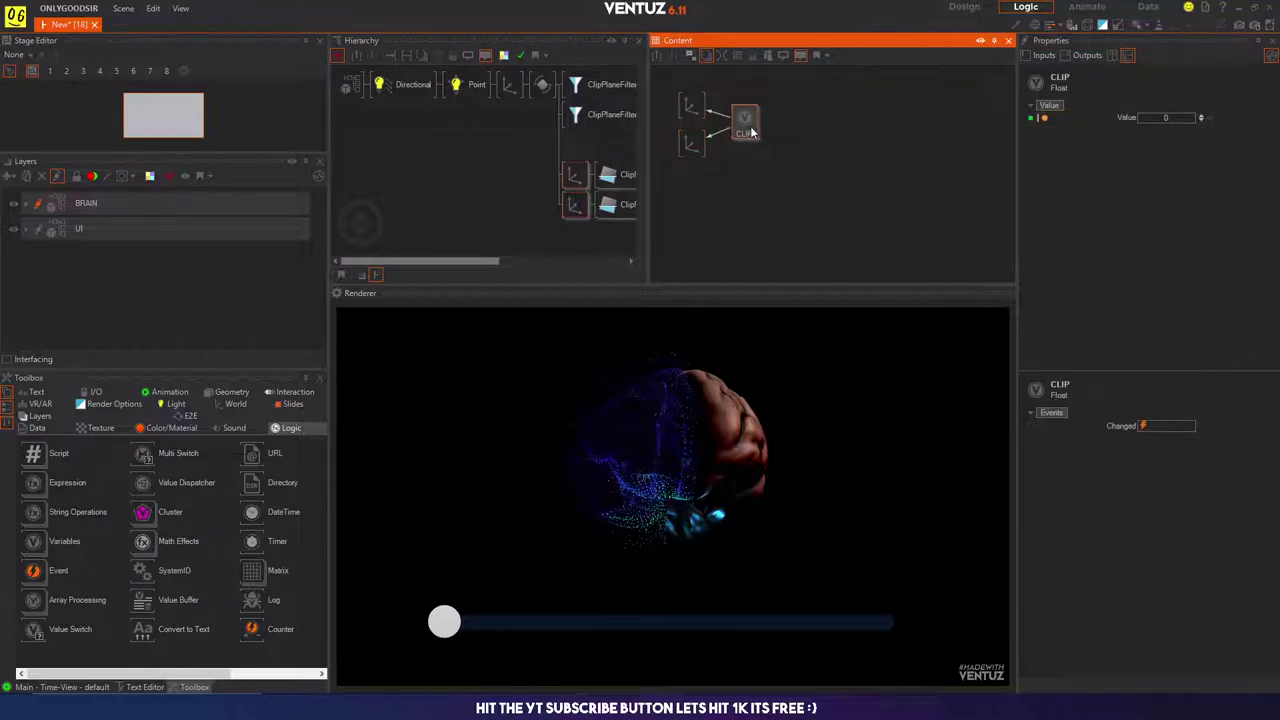
# Step: Test the binding by sweeping the CLIP value up and back to about -0.1
pyautogui.click(1163, 117)
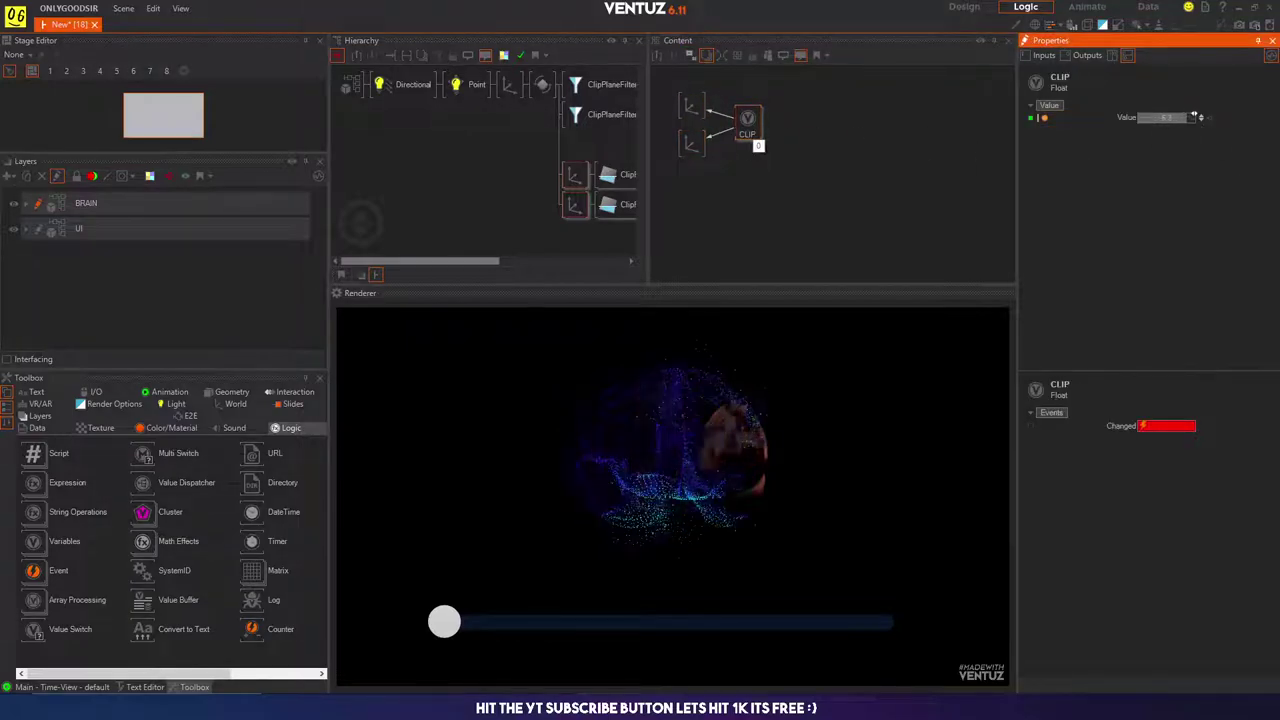
pyautogui.moveTo(1164, 118); pyautogui.dragTo(1153, 118)
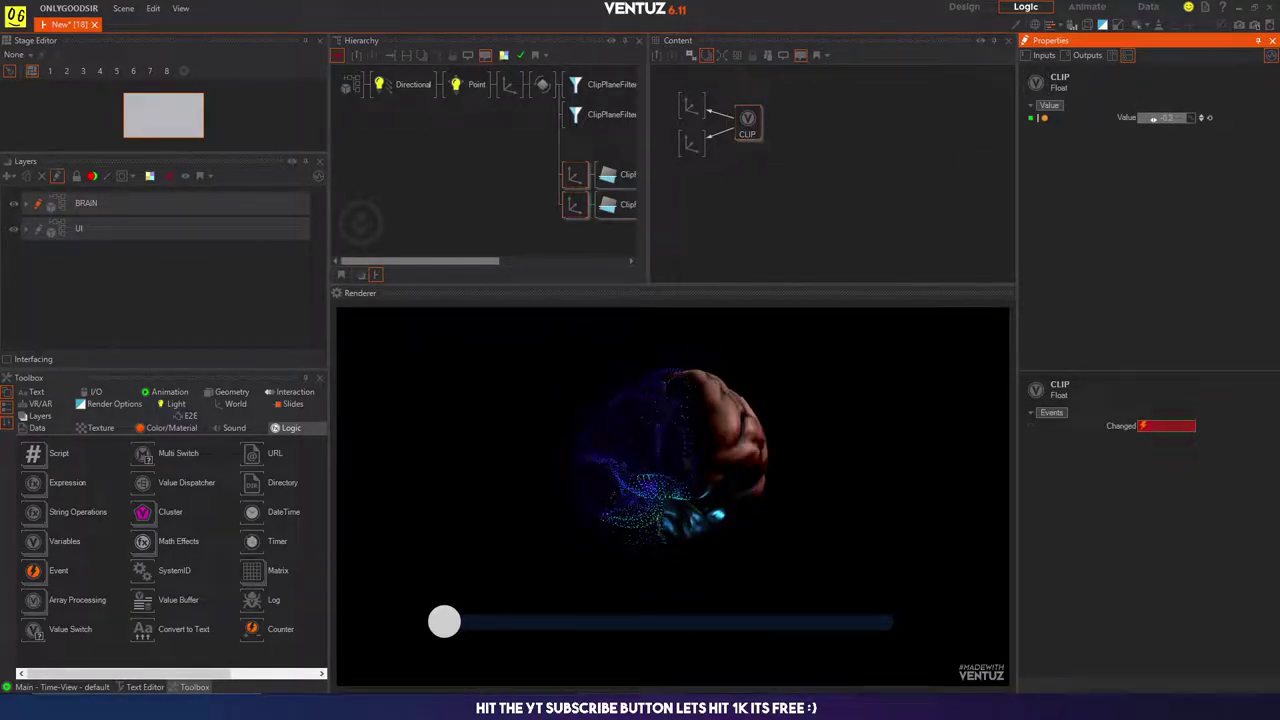
pyautogui.click(746, 137)
# Step: Show the BRAIN and UI layers together at layer level and move the slider circle to the middle of its bar
pyautogui.click(189, 202)
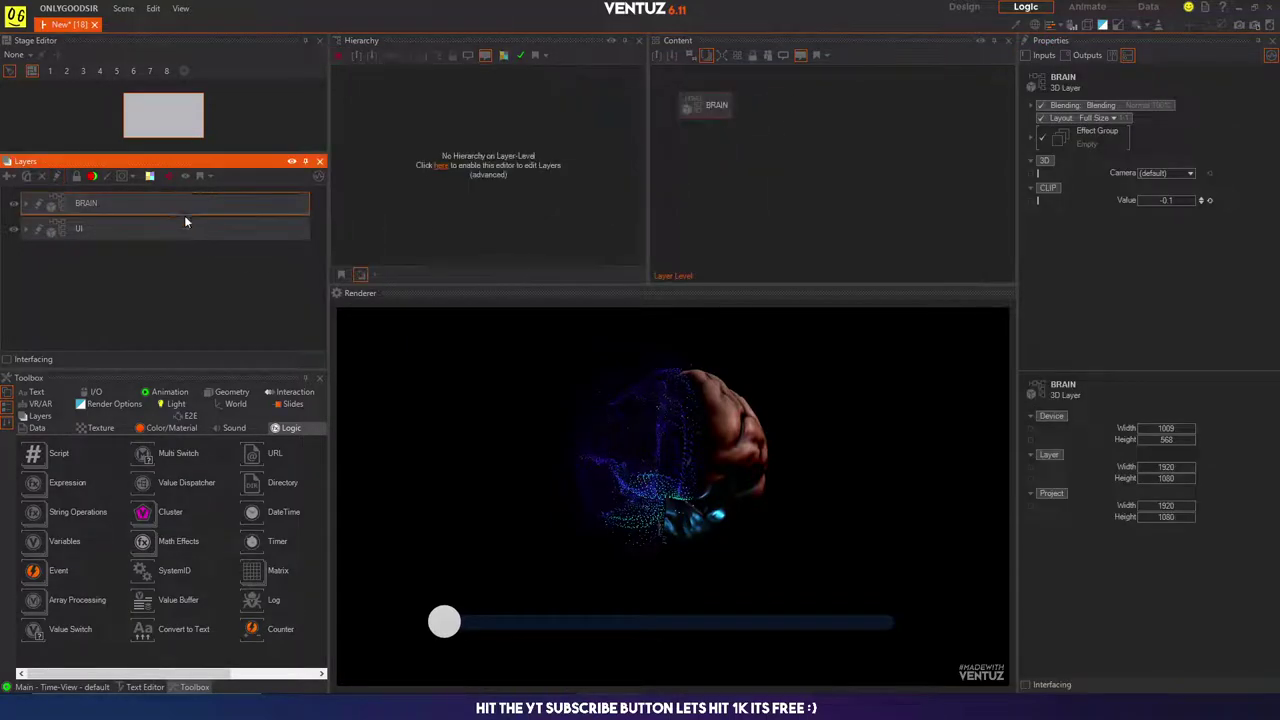
pyautogui.keyDown('ctrl'); pyautogui.click(152, 228); pyautogui.keyUp('ctrl')
pyautogui.moveTo(706, 143); pyautogui.dragTo(738, 170)
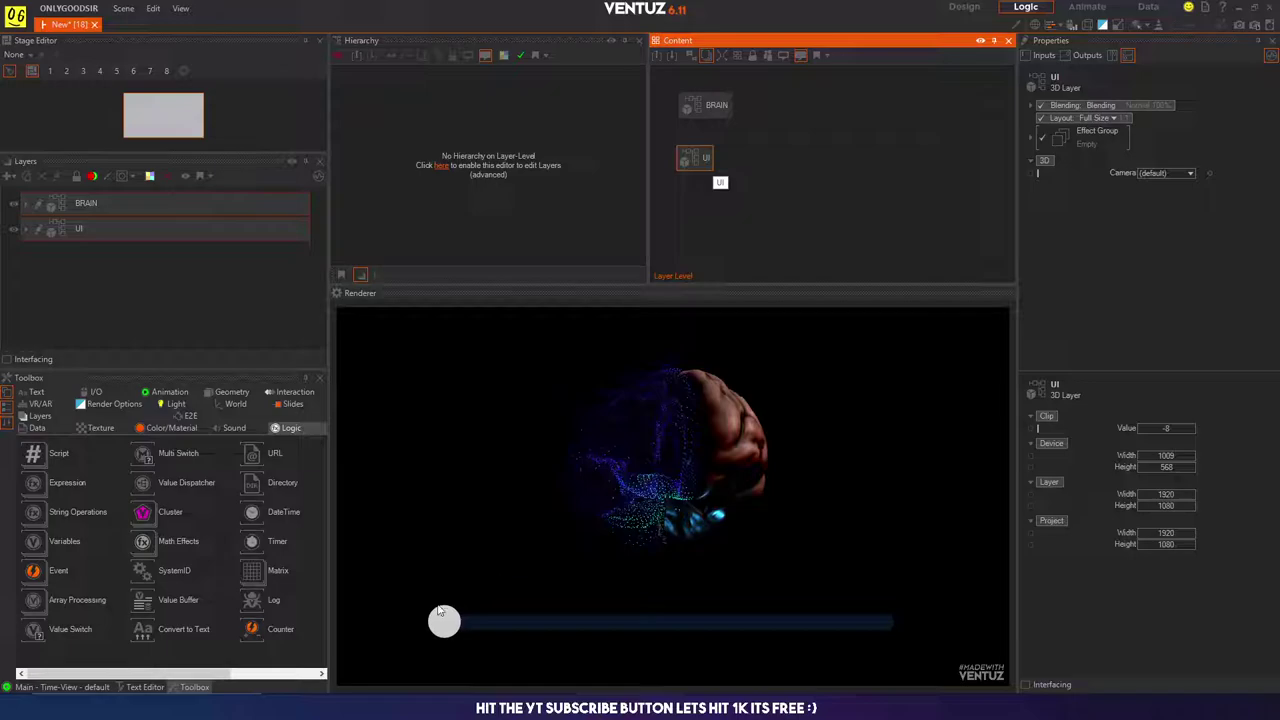
pyautogui.moveTo(440, 612); pyautogui.dragTo(686, 620)
# Step: Bind the BRAIN layer's CLIP value to the UI layer's Clip value
pyautogui.click(712, 106)
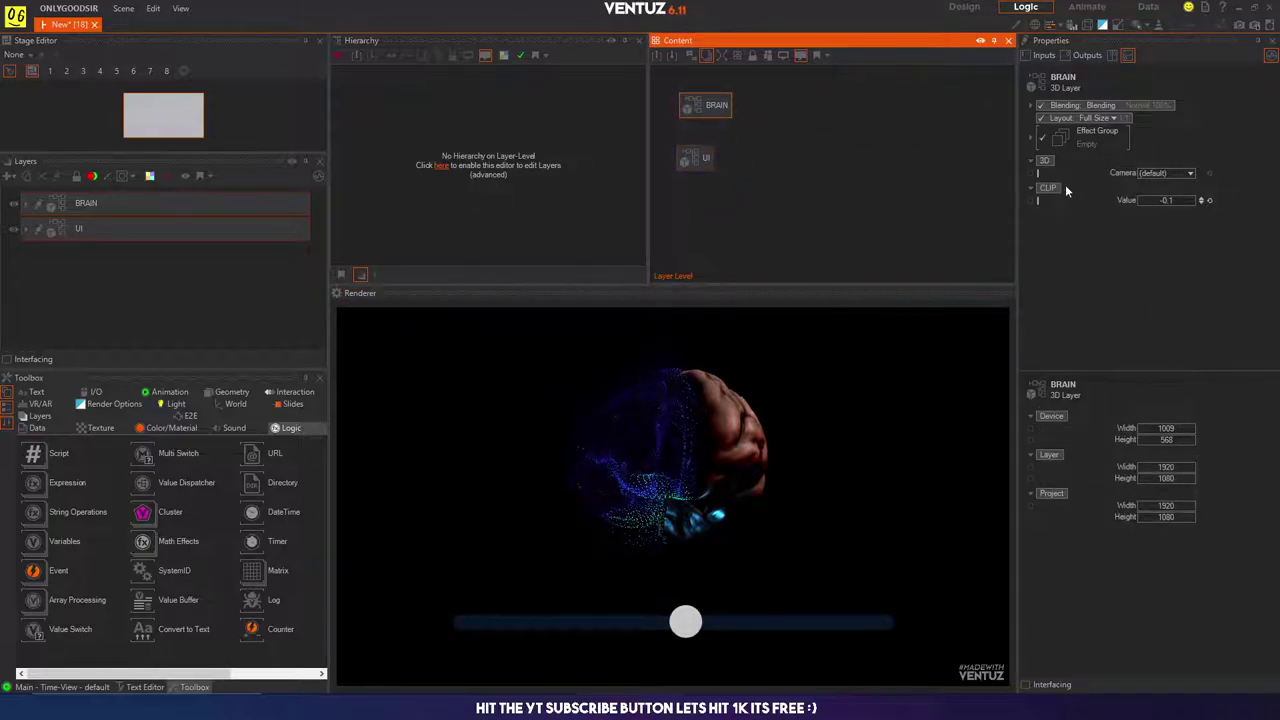
pyautogui.moveTo(1040, 200); pyautogui.dragTo(820, 228)
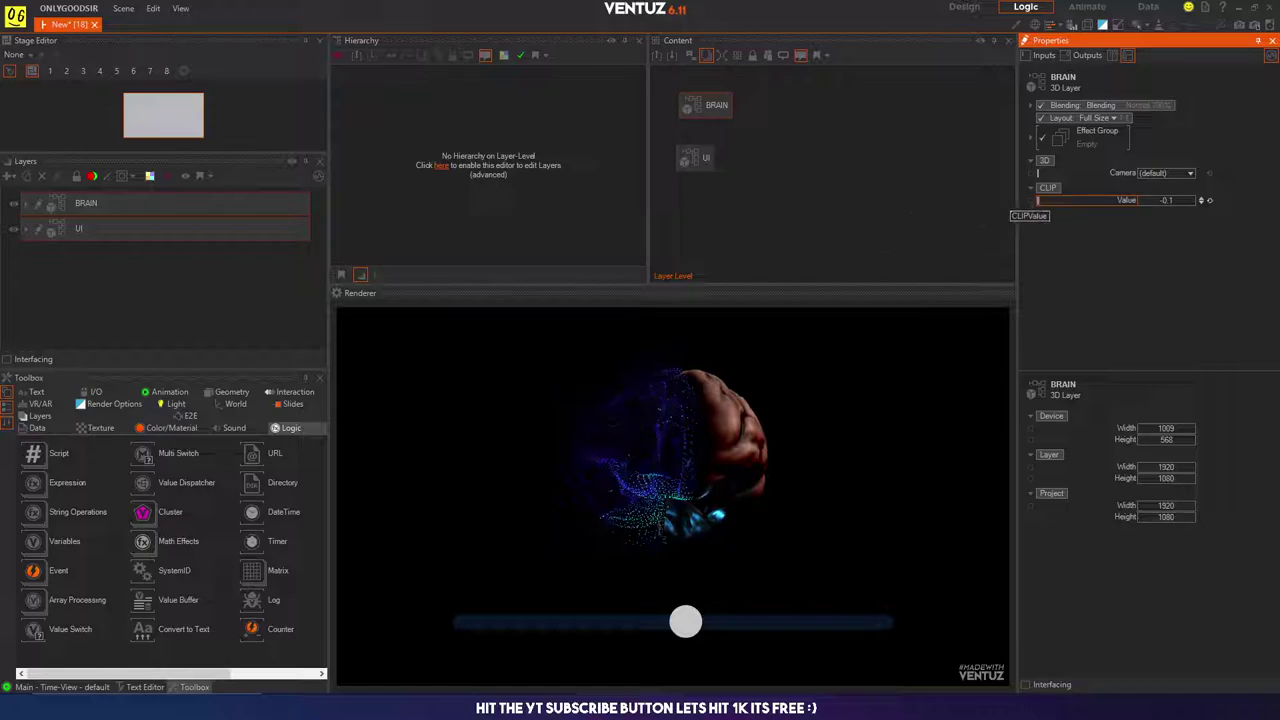
pyautogui.moveTo(1040, 201); pyautogui.dragTo(708, 160)
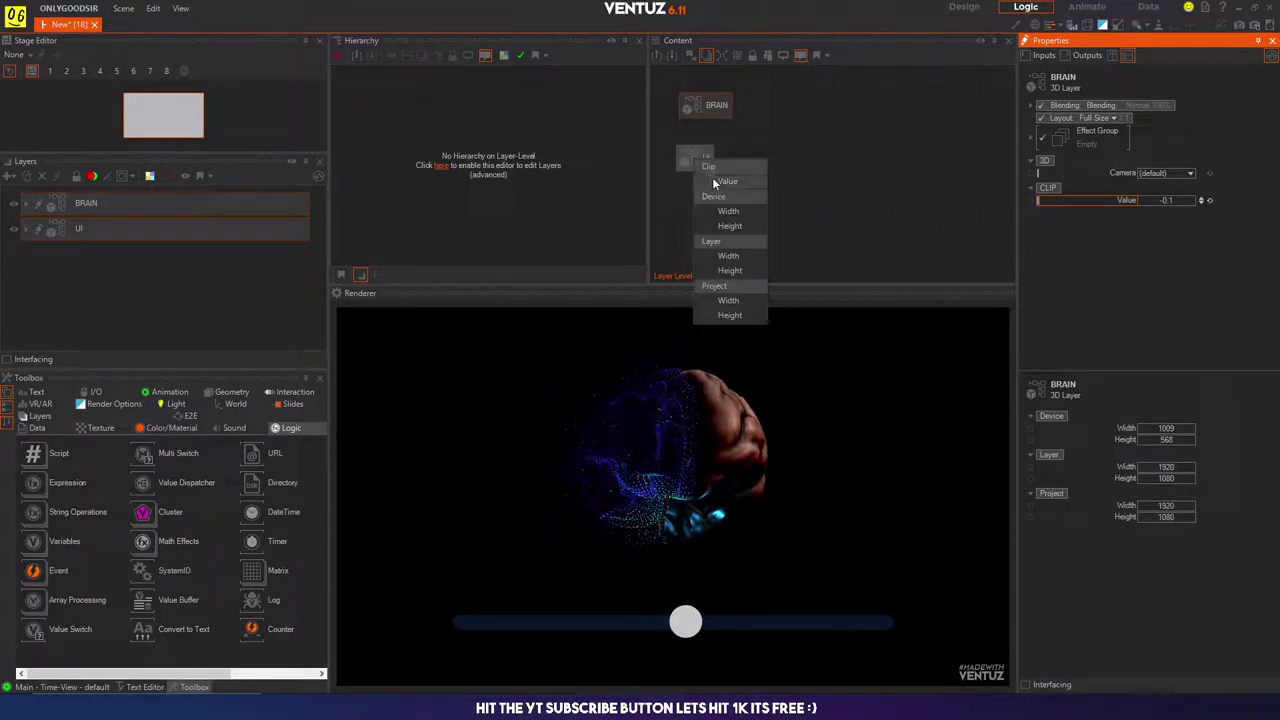
pyautogui.click(728, 181)
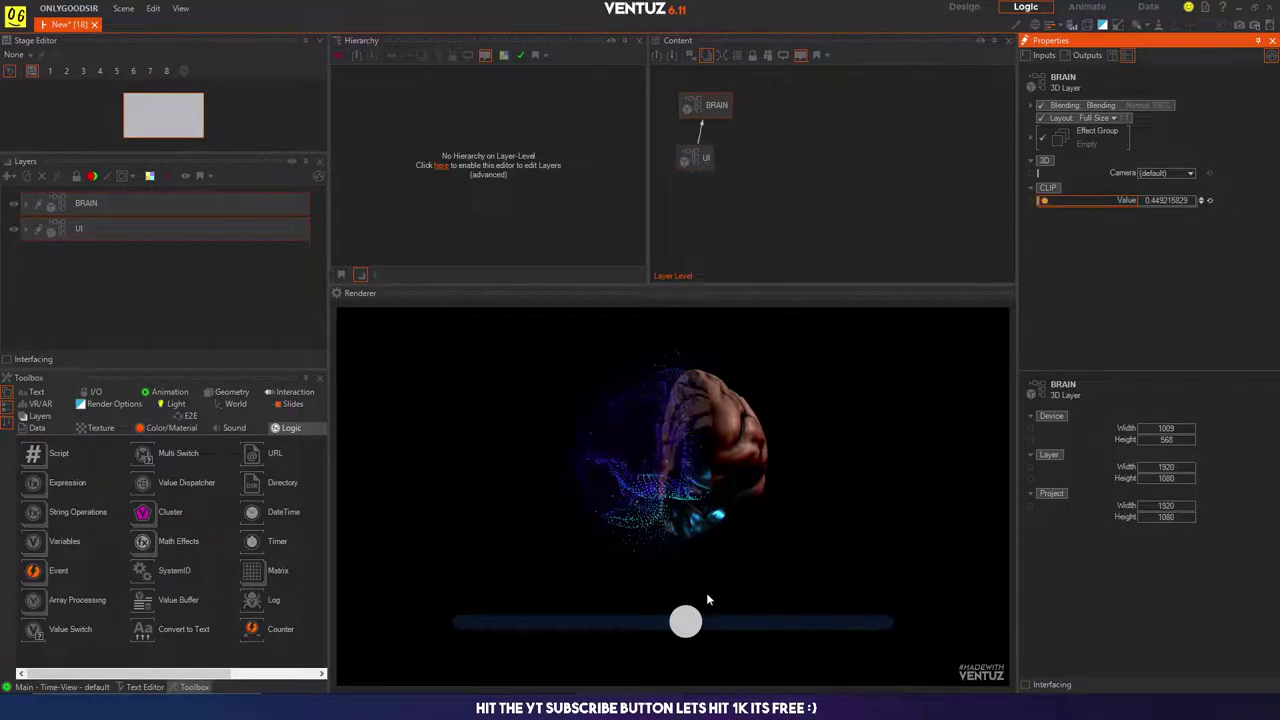
# Step: Test the slider by moving the circle back and forth around the bar's centre while rotating the brain to different angles
pyautogui.moveTo(686, 621)
pyautogui.mouseDown()
pyautogui.moveTo(563, 622)
pyautogui.moveTo(829, 636)
pyautogui.moveTo(631, 624)
pyautogui.moveTo(676, 632)
pyautogui.mouseUp()
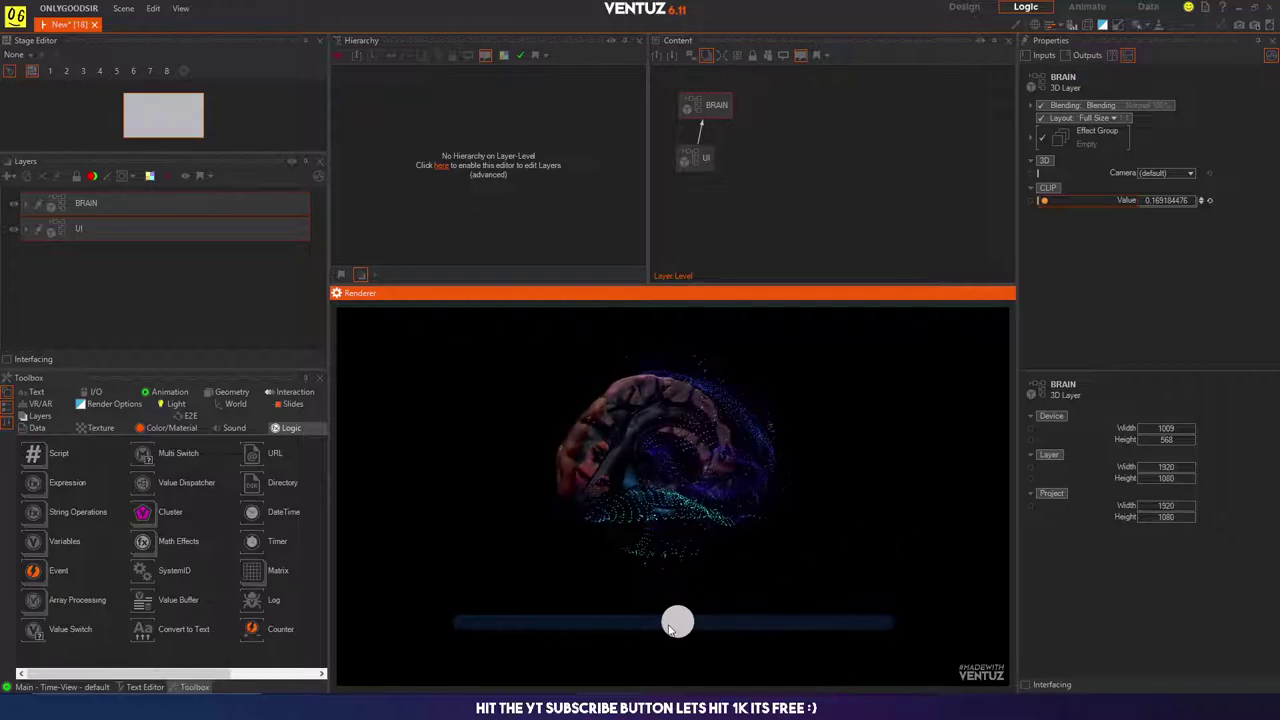
pyautogui.moveTo(671, 627); pyautogui.dragTo(729, 622)
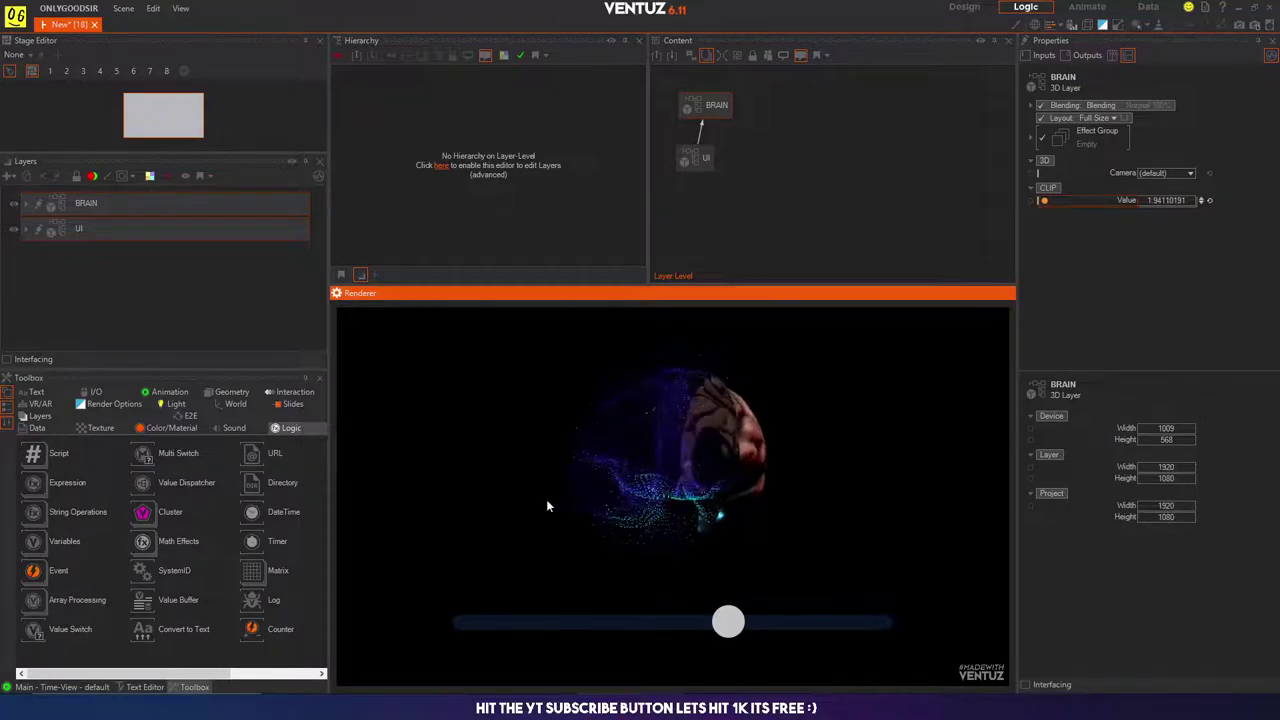
pyautogui.moveTo(728, 622); pyautogui.dragTo(687, 623)
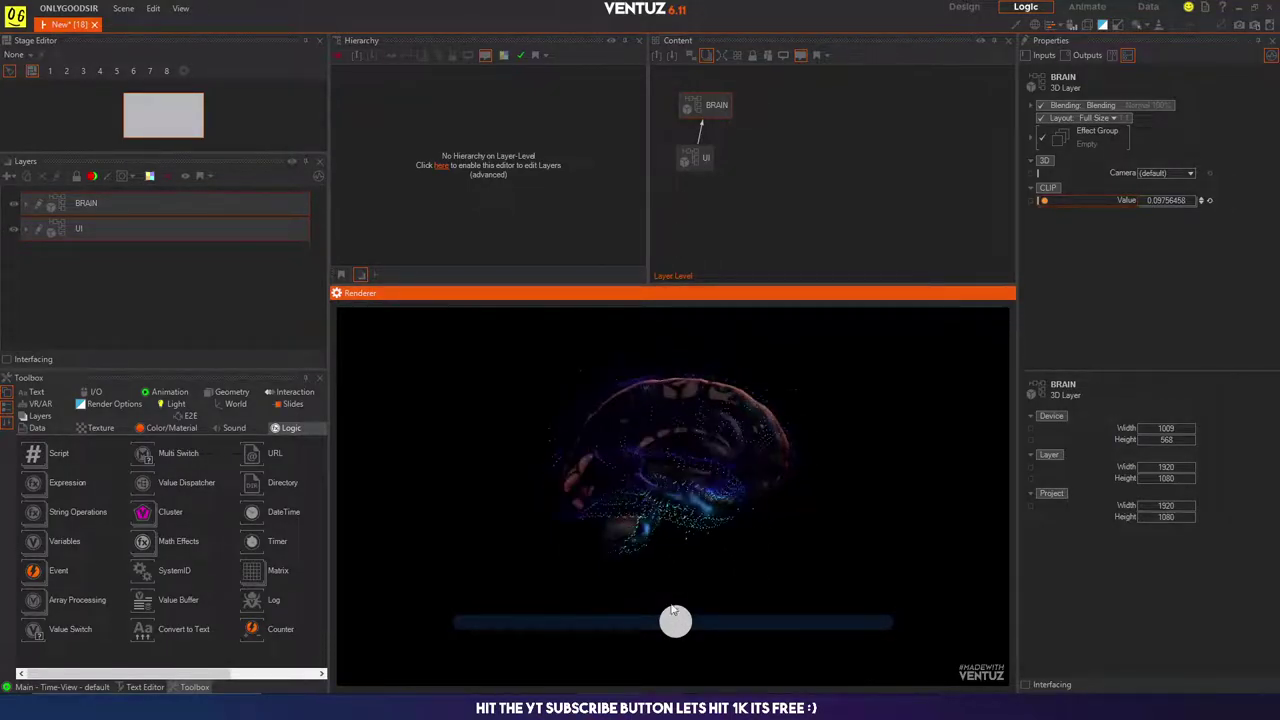
pyautogui.moveTo(675, 622)
pyautogui.mouseDown()
pyautogui.moveTo(474, 621)
pyautogui.moveTo(860, 620)
pyautogui.moveTo(548, 620)
pyautogui.moveTo(668, 628)
pyautogui.mouseUp()
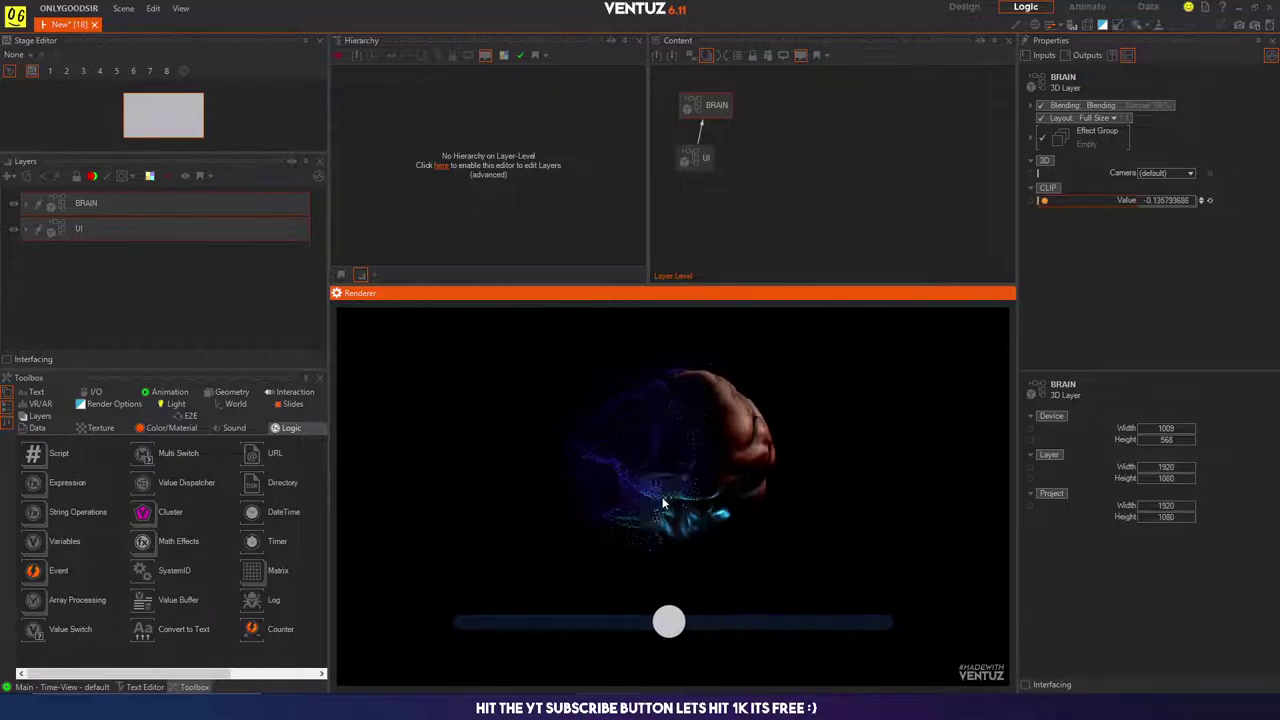
pyautogui.moveTo(668, 622); pyautogui.dragTo(634, 622)
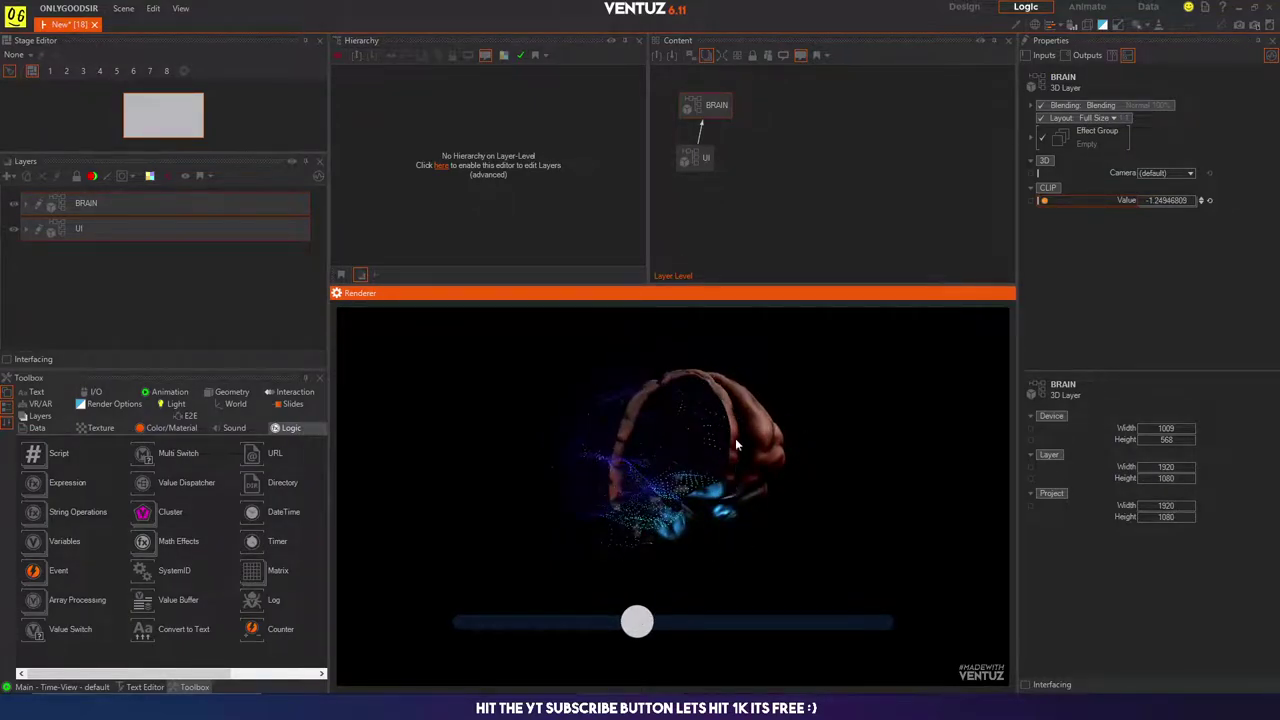
pyautogui.moveTo(636, 614); pyautogui.dragTo(605, 614)
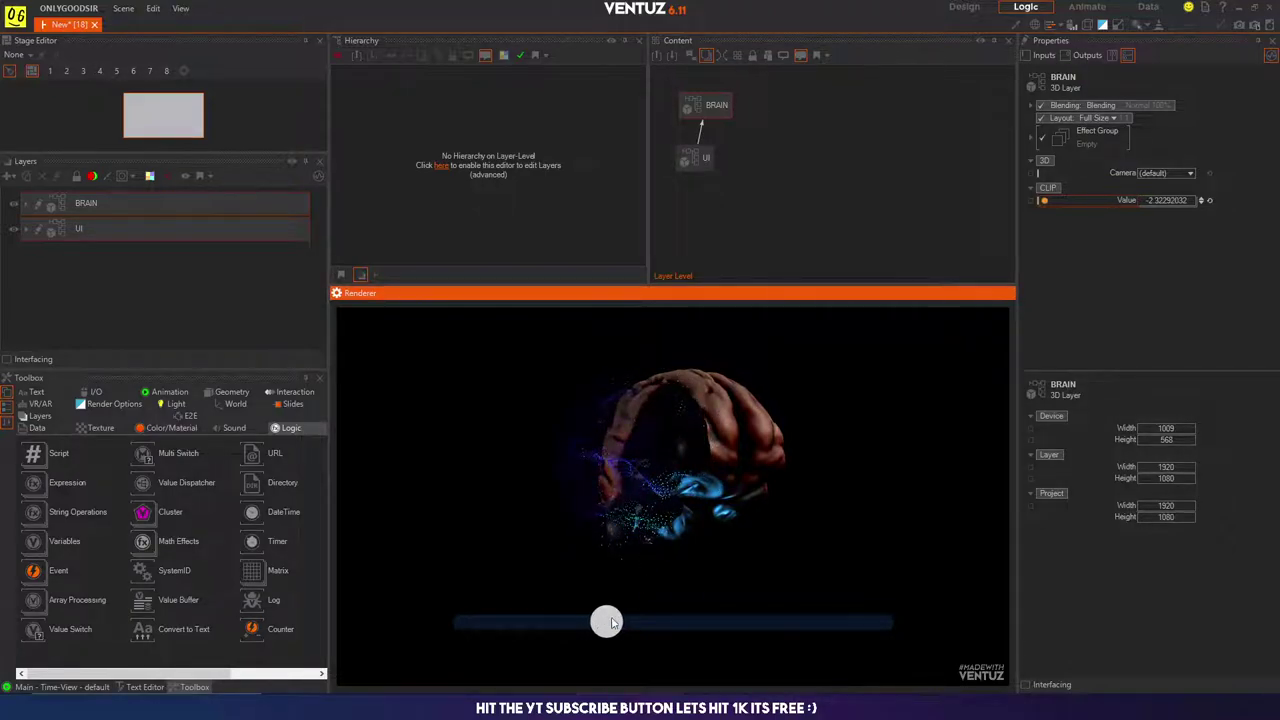
pyautogui.moveTo(606, 622); pyautogui.dragTo(652, 627)
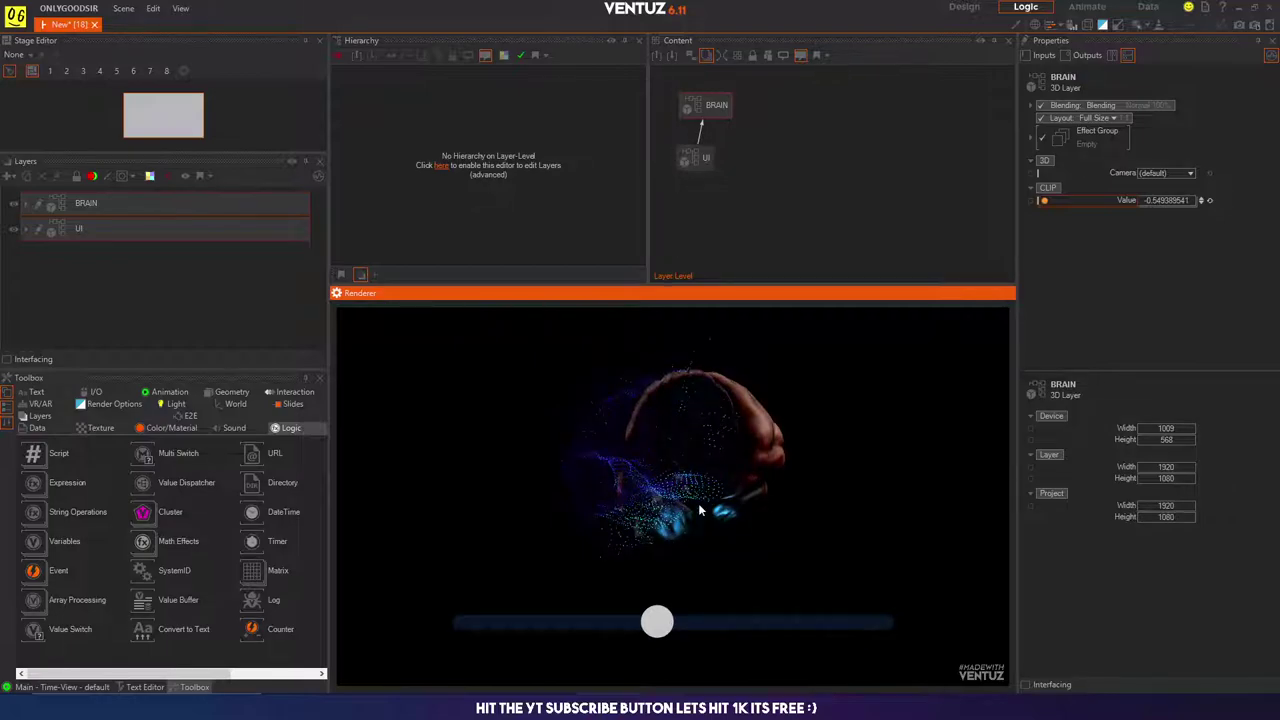
pyautogui.moveTo(652, 627)
pyautogui.mouseDown()
pyautogui.moveTo(586, 622)
pyautogui.moveTo(717, 622)
pyautogui.moveTo(652, 618)
pyautogui.mouseUp()
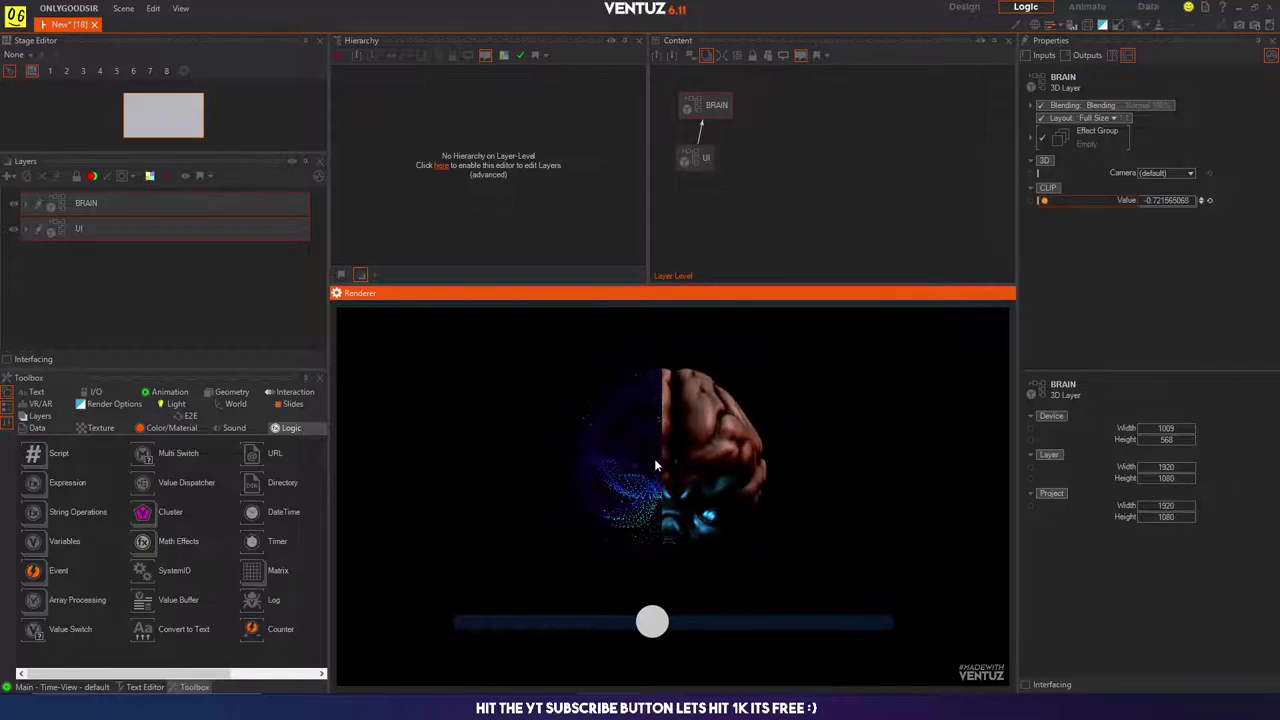
pyautogui.moveTo(651, 613)
pyautogui.mouseDown()
pyautogui.moveTo(594, 619)
pyautogui.moveTo(666, 608)
pyautogui.mouseUp()
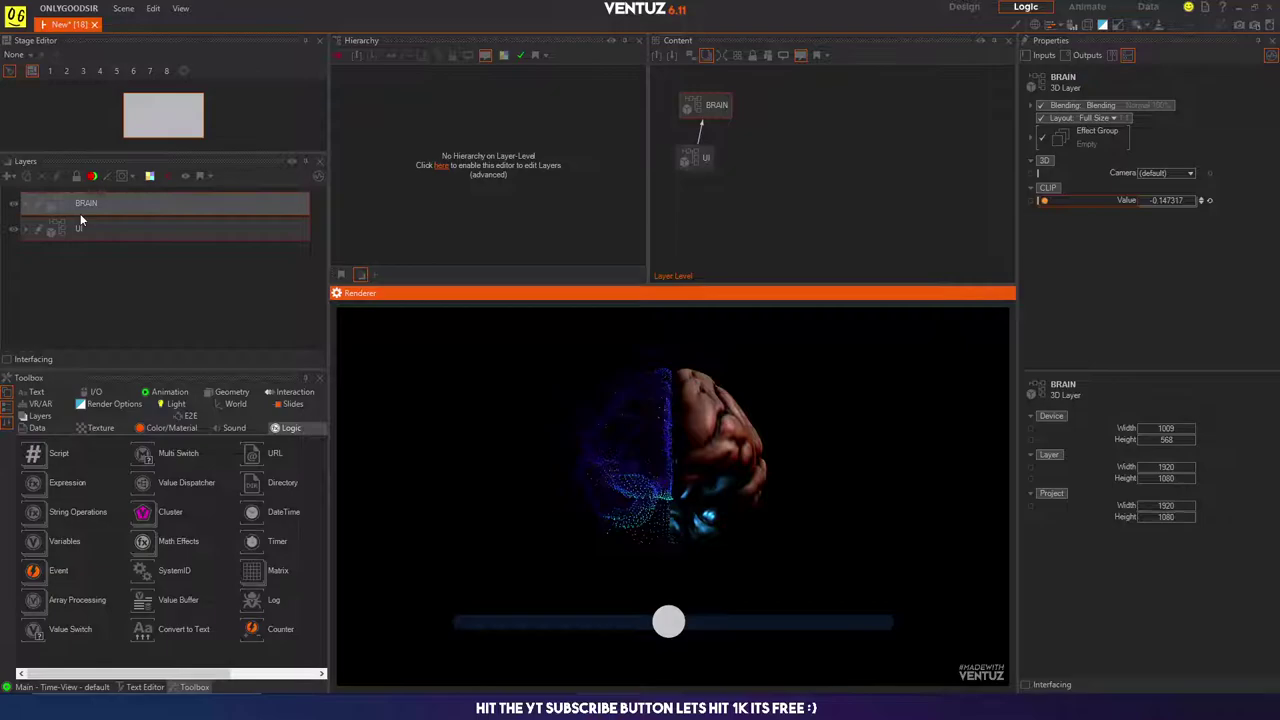
# Step: Duplicate the BRAIN.fbx branch under ClipPlaneFilterA and delete the BRAIN material from the copy
pyautogui.click(38, 204)
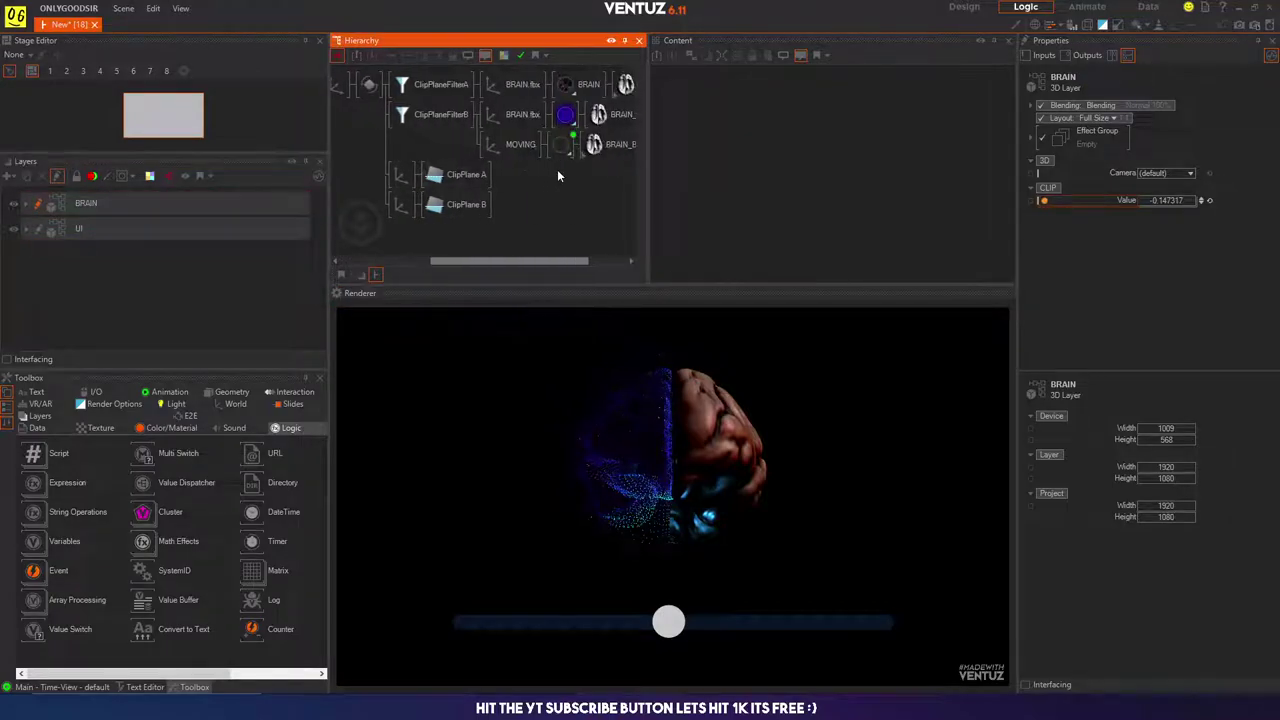
pyautogui.click(456, 78)
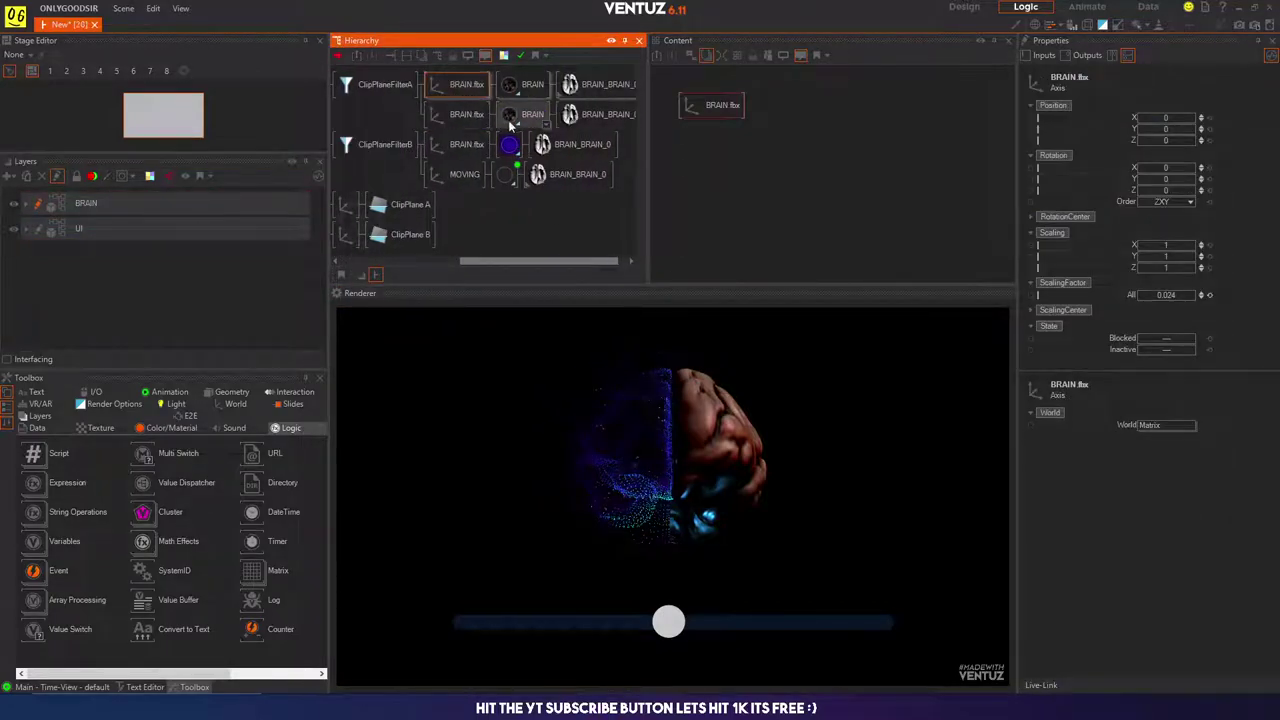
pyautogui.click(511, 120)
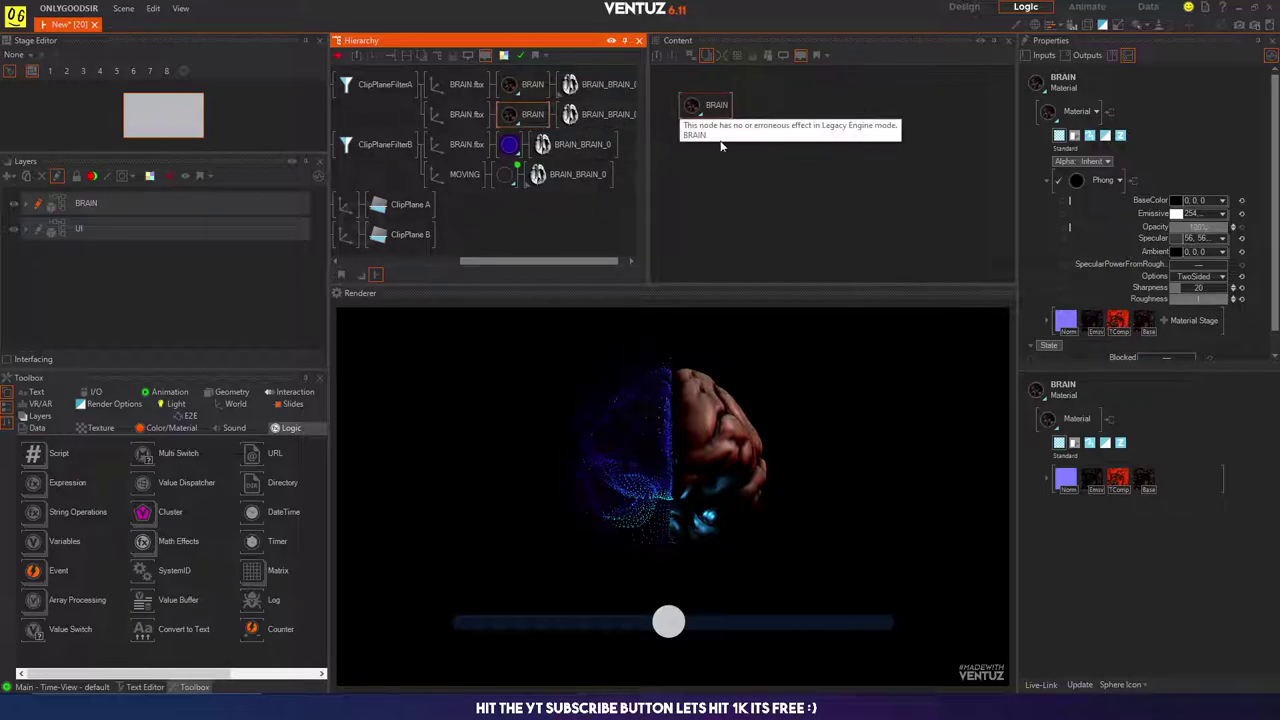
pyautogui.press('Delete')
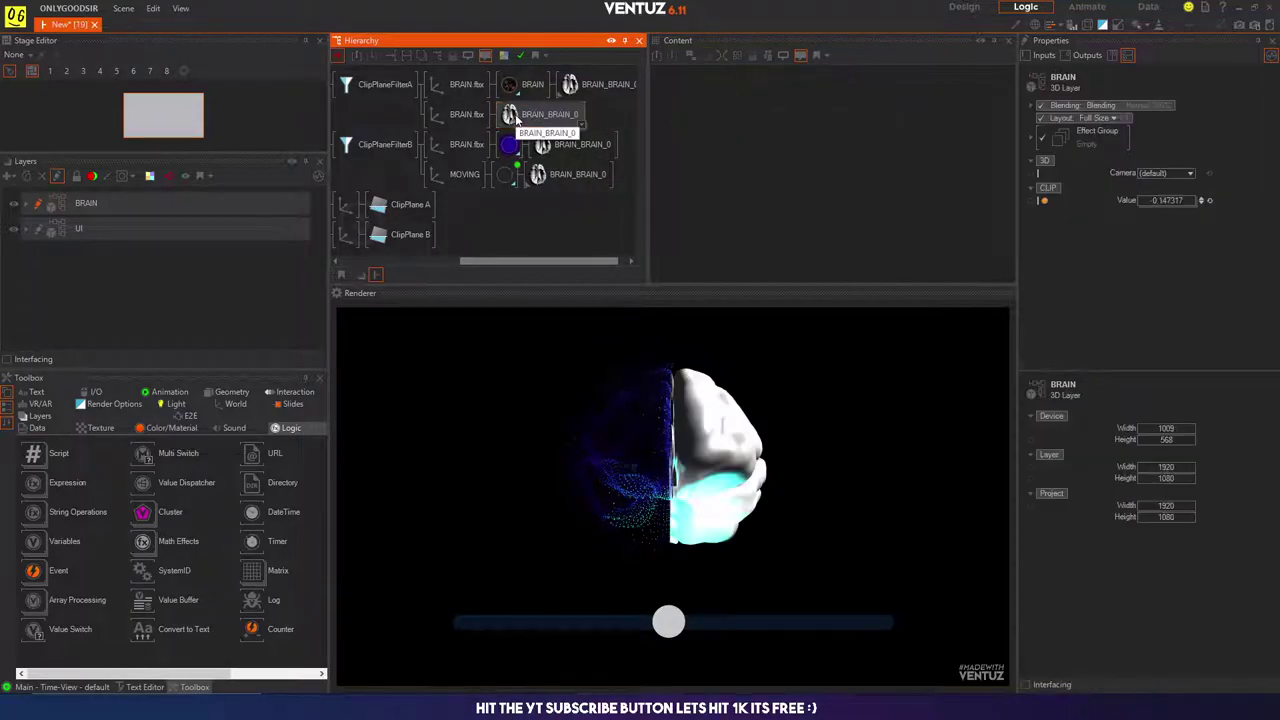
# Step: Add a Material to the duplicated BRAIN.fbx branch under ClipPlaneFilterA and give it a Rim Lighting stage with the Blue preset
pyautogui.click(161, 428)
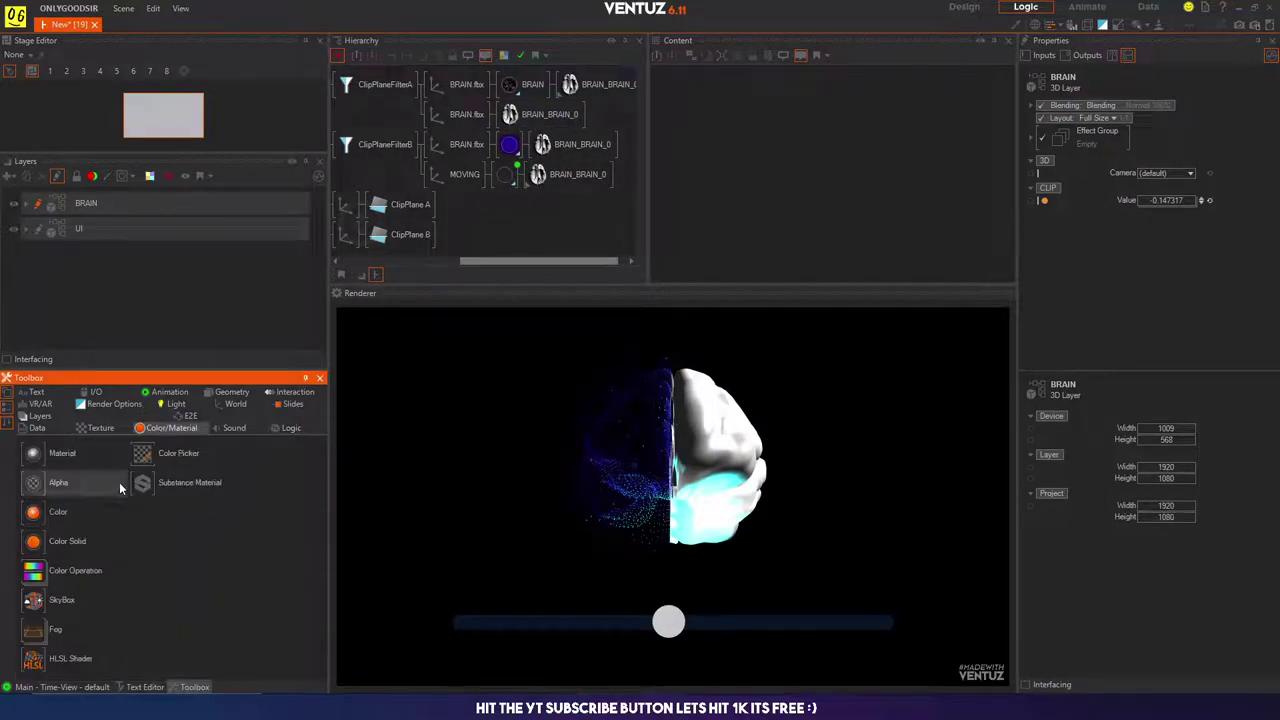
pyautogui.moveTo(45, 454); pyautogui.dragTo(509, 114)
pyautogui.click(1056, 202)
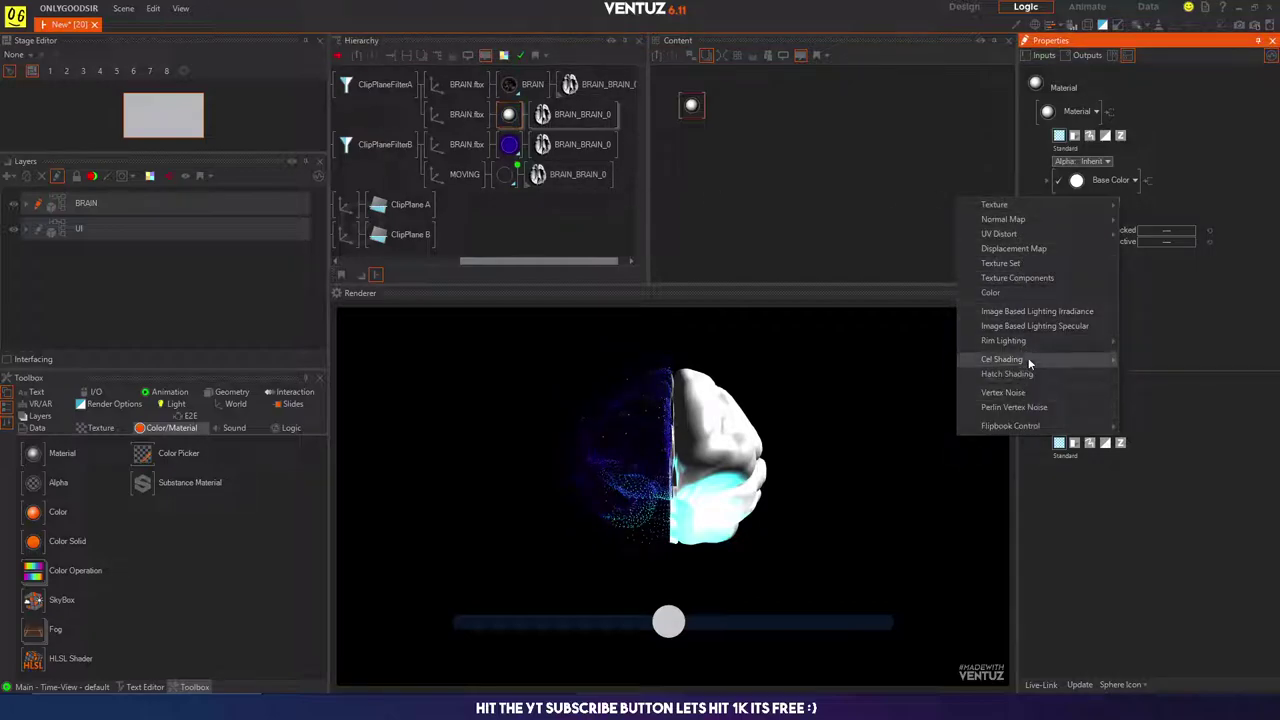
pyautogui.moveTo(1030, 341)
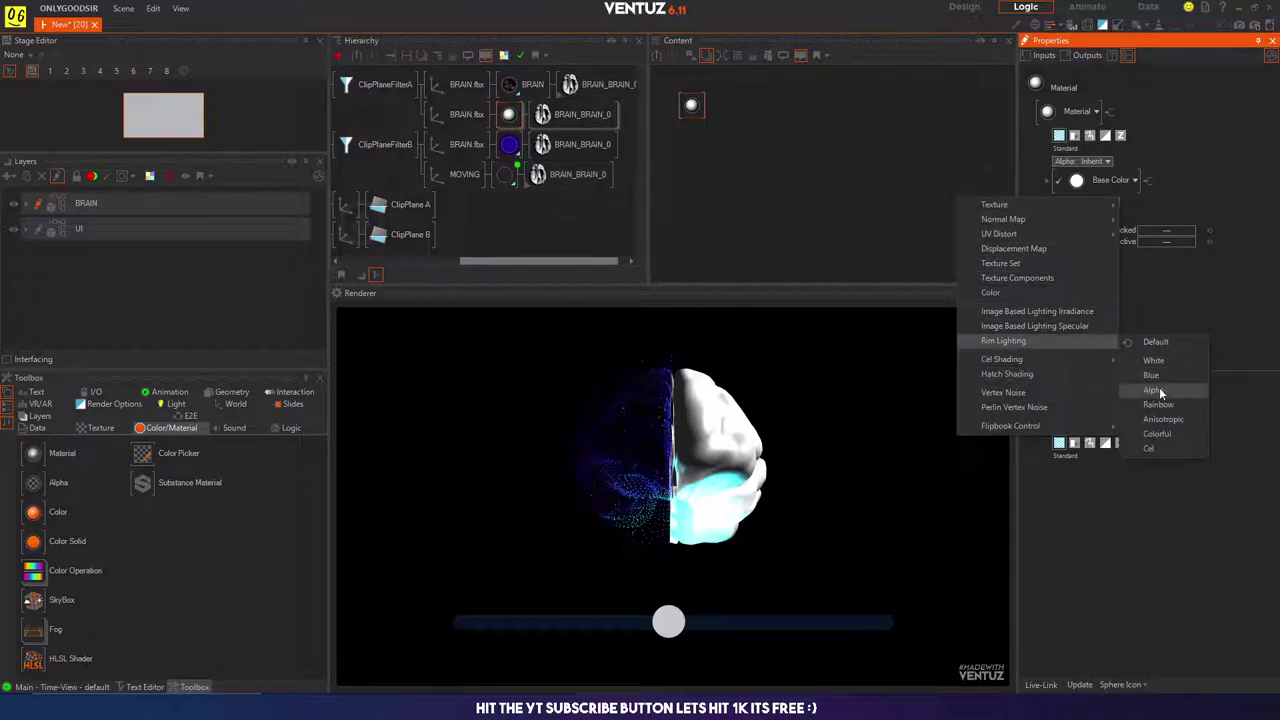
pyautogui.click(1156, 389)
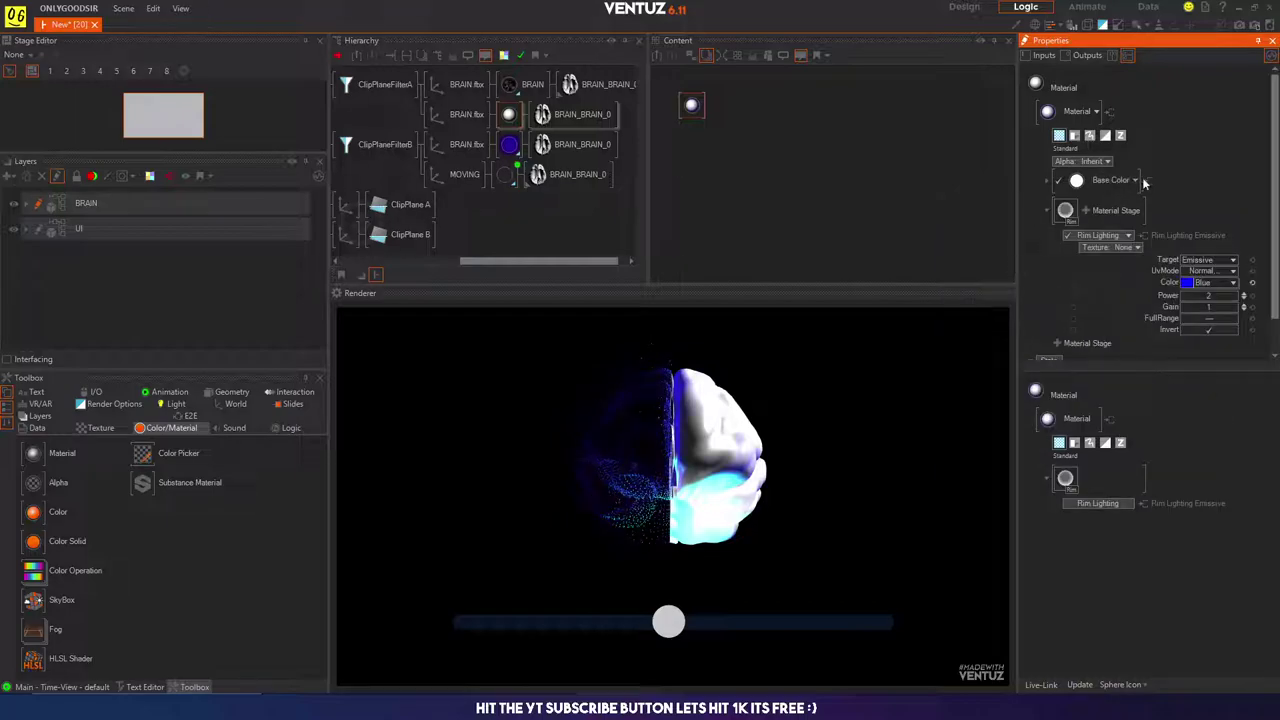
# Step: Change the new material's shading to Phong, lower its opacity to about 63%, and set its base color to black (0, 0, 0)
pyautogui.click(1048, 183)
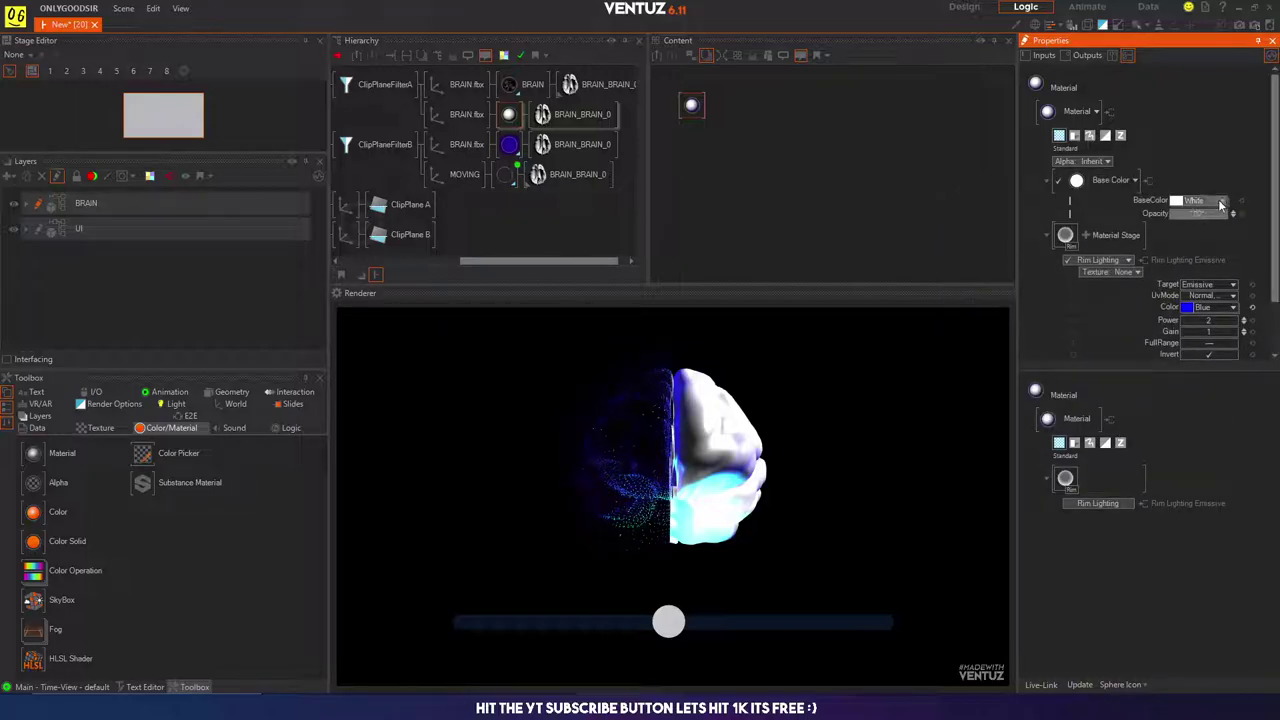
pyautogui.click(1110, 180)
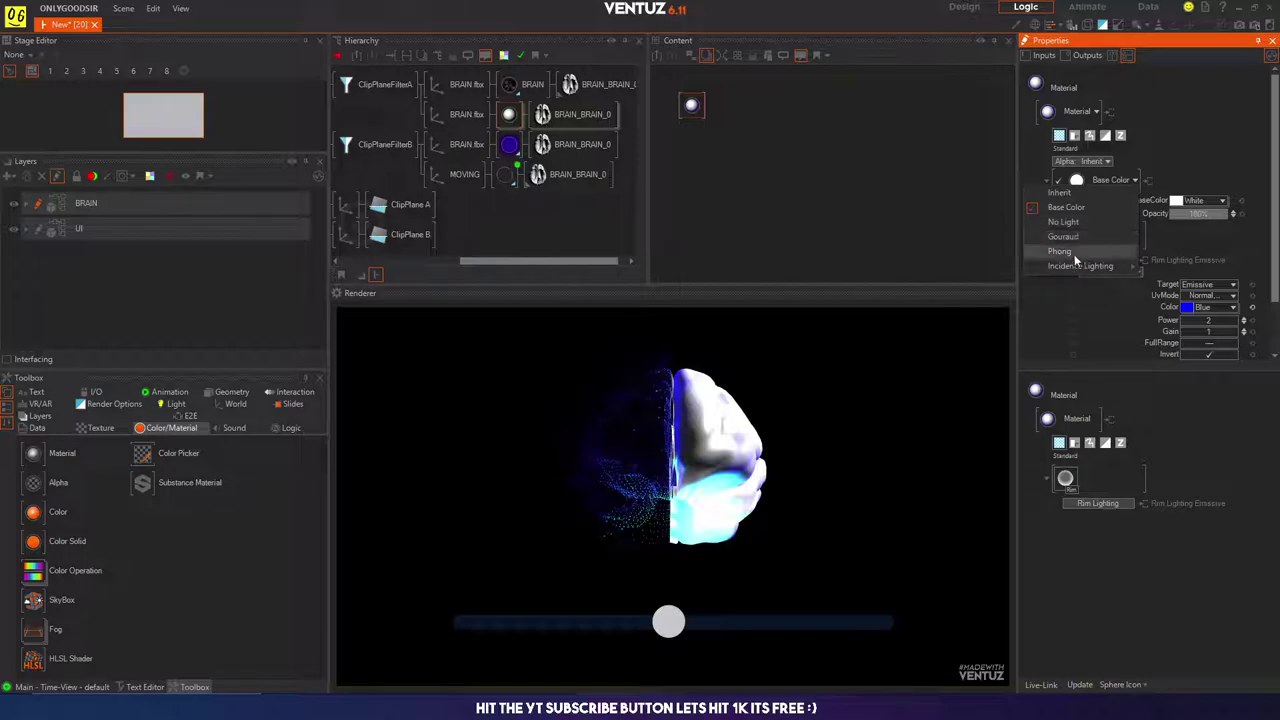
pyautogui.click(1074, 254)
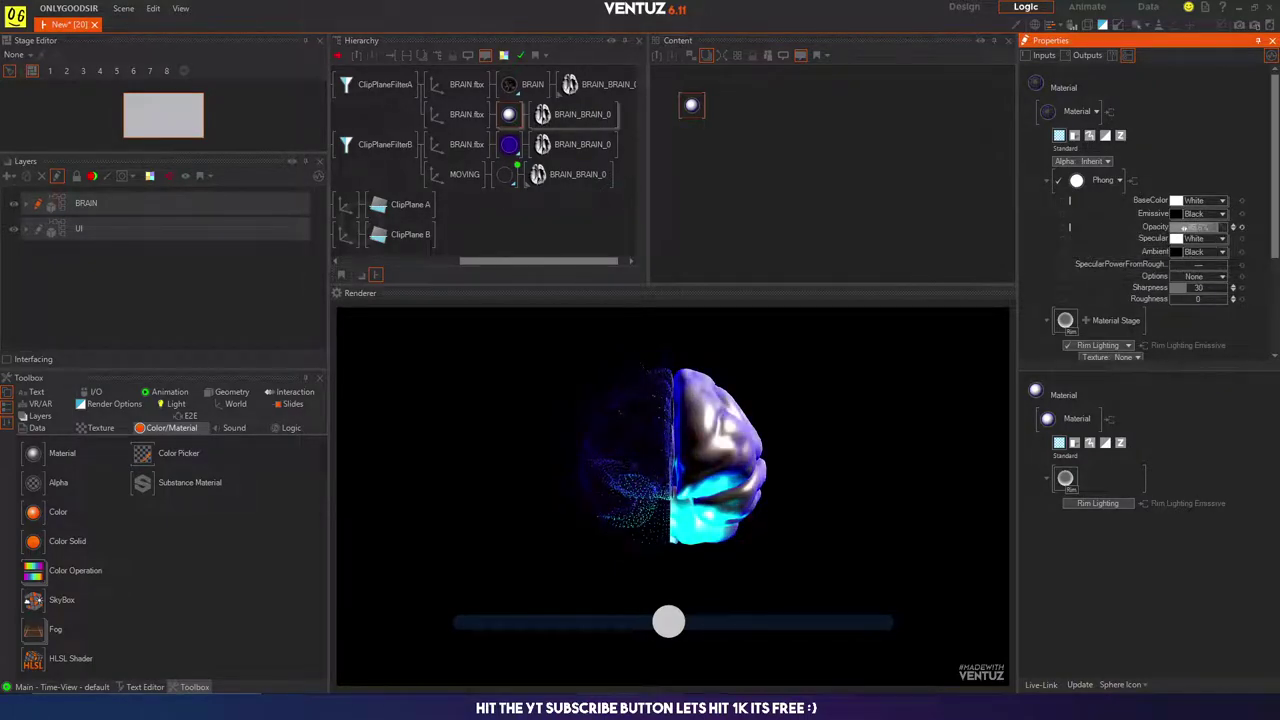
pyautogui.click(1219, 208)
pyautogui.moveTo(1170, 240); pyautogui.dragTo(1118, 306)
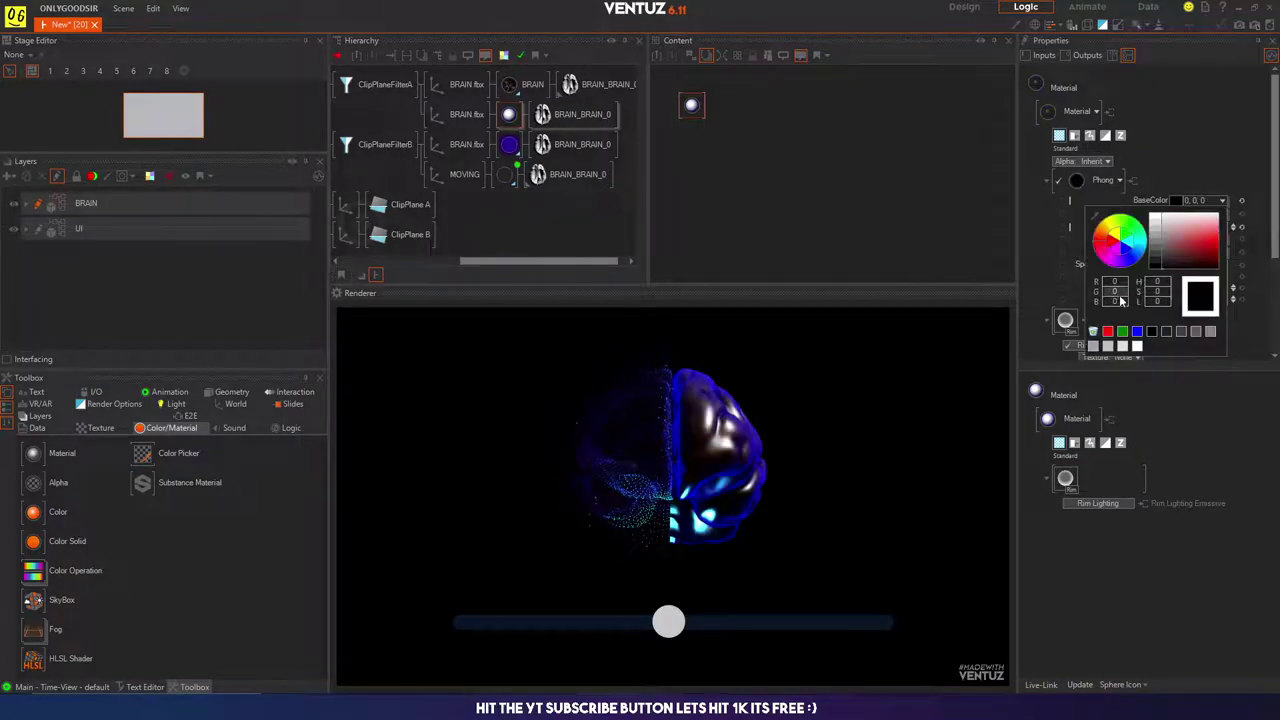
pyautogui.click(1171, 181)
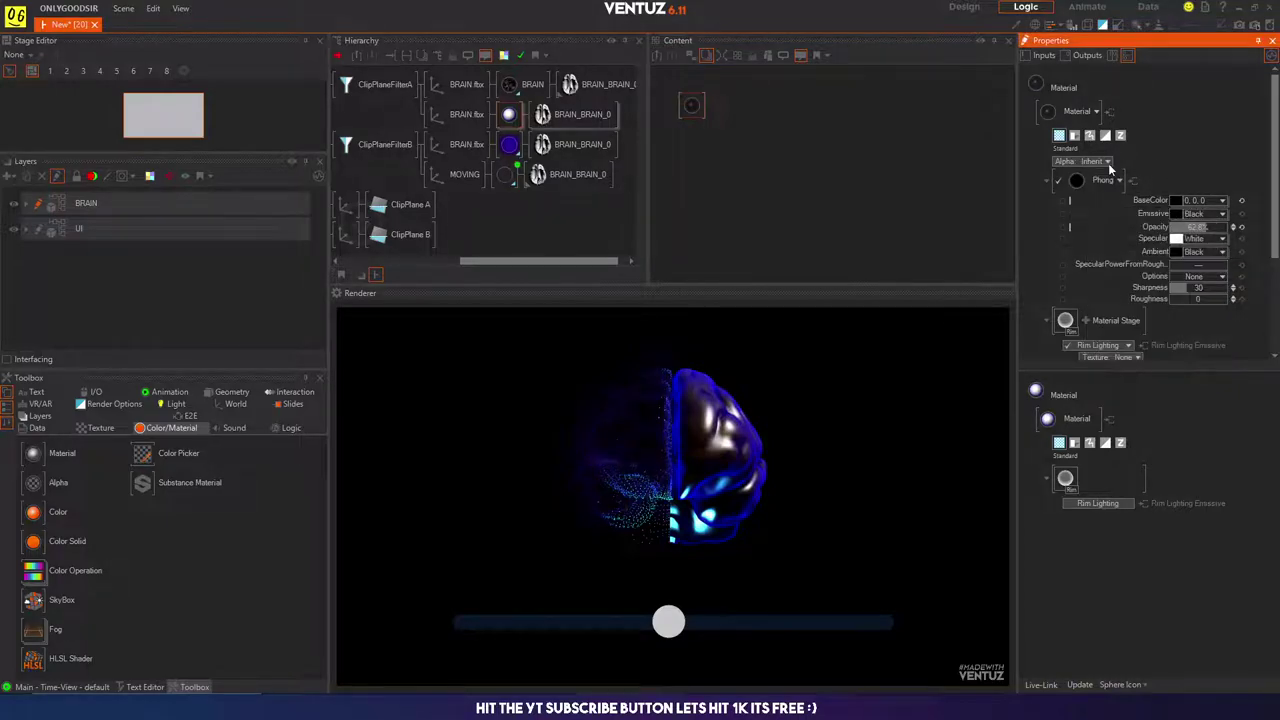
# Step: Set the rim-lit material's alpha blending to Simple with the Screen preset
pyautogui.click(1074, 136)
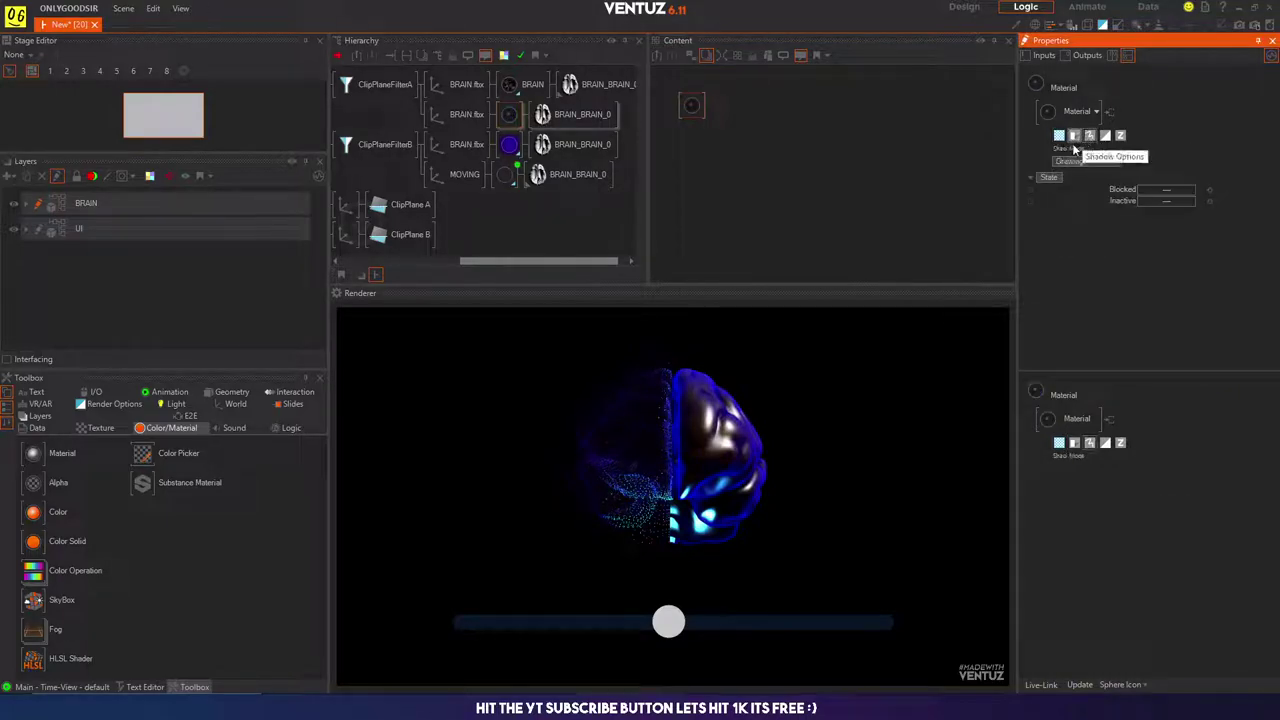
pyautogui.click(1074, 145)
pyautogui.click(1104, 137)
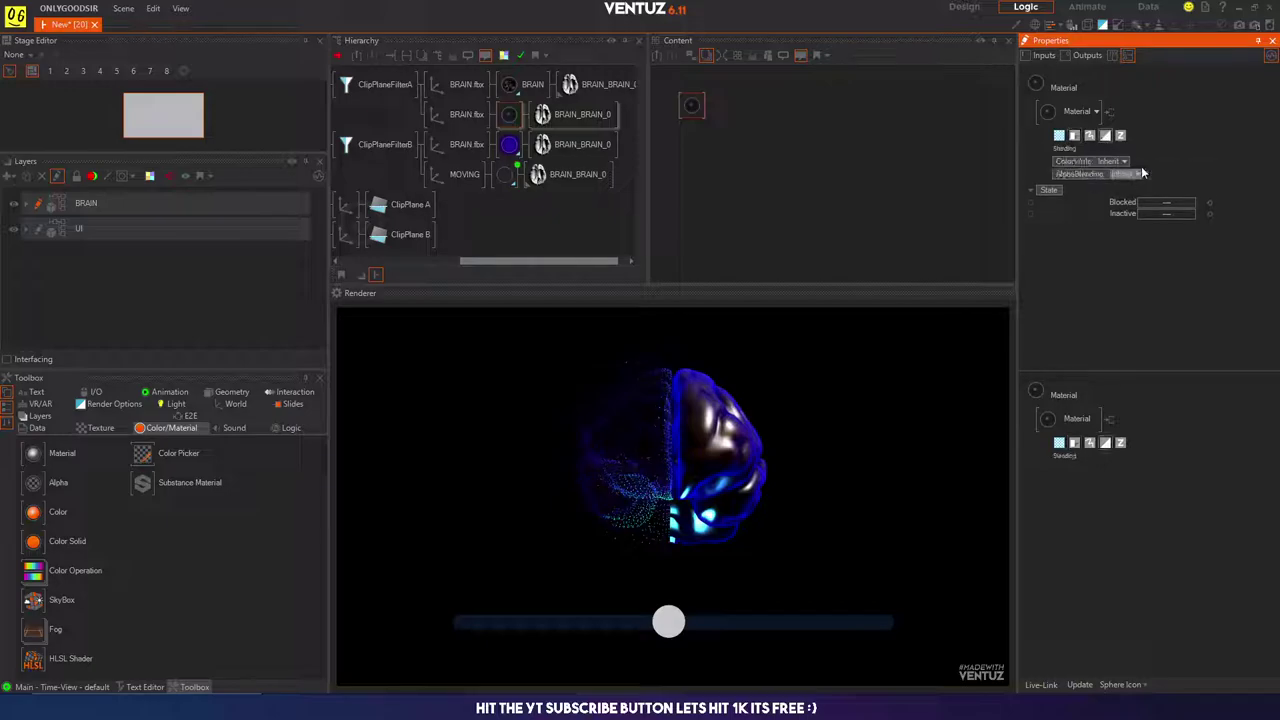
pyautogui.click(1137, 175)
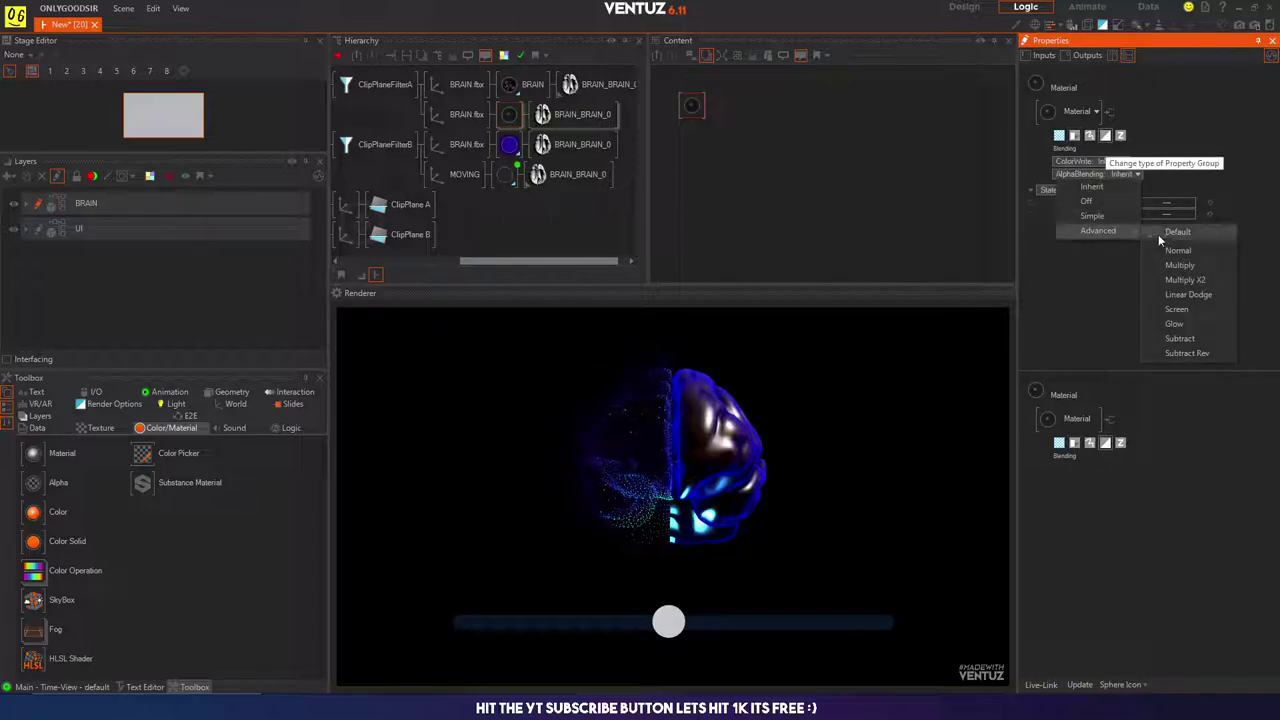
pyautogui.click(1108, 216)
pyautogui.click(1203, 187)
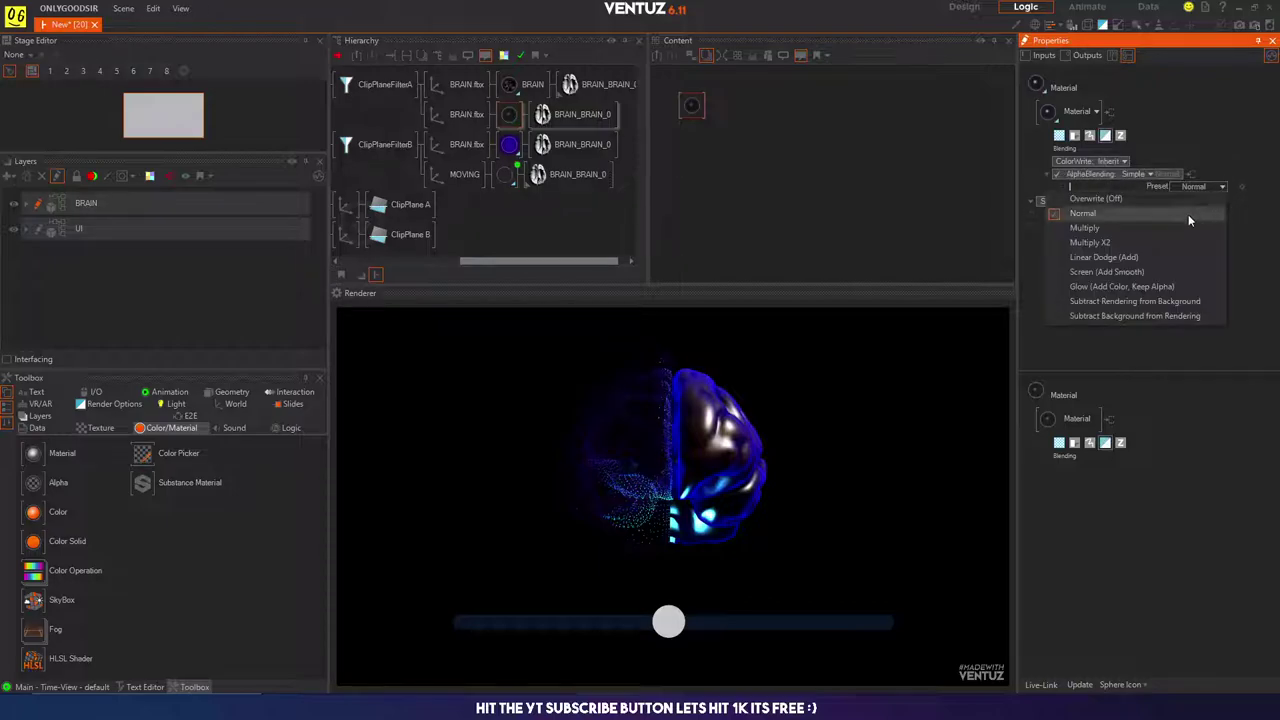
pyautogui.click(1118, 271)
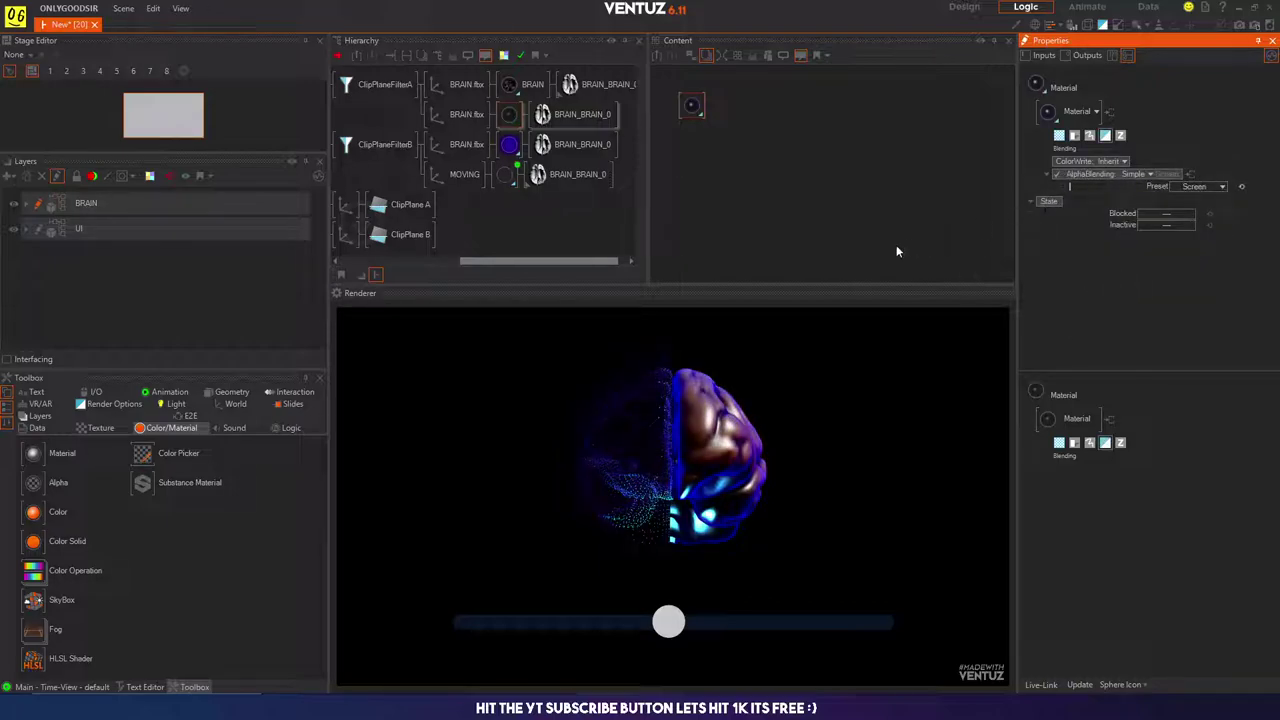
# Step: Move the rim-lit BRAIN.fbx branch under ClipPlaneFilterB as its first child and rotate the brain to check the result
pyautogui.click(455, 118)
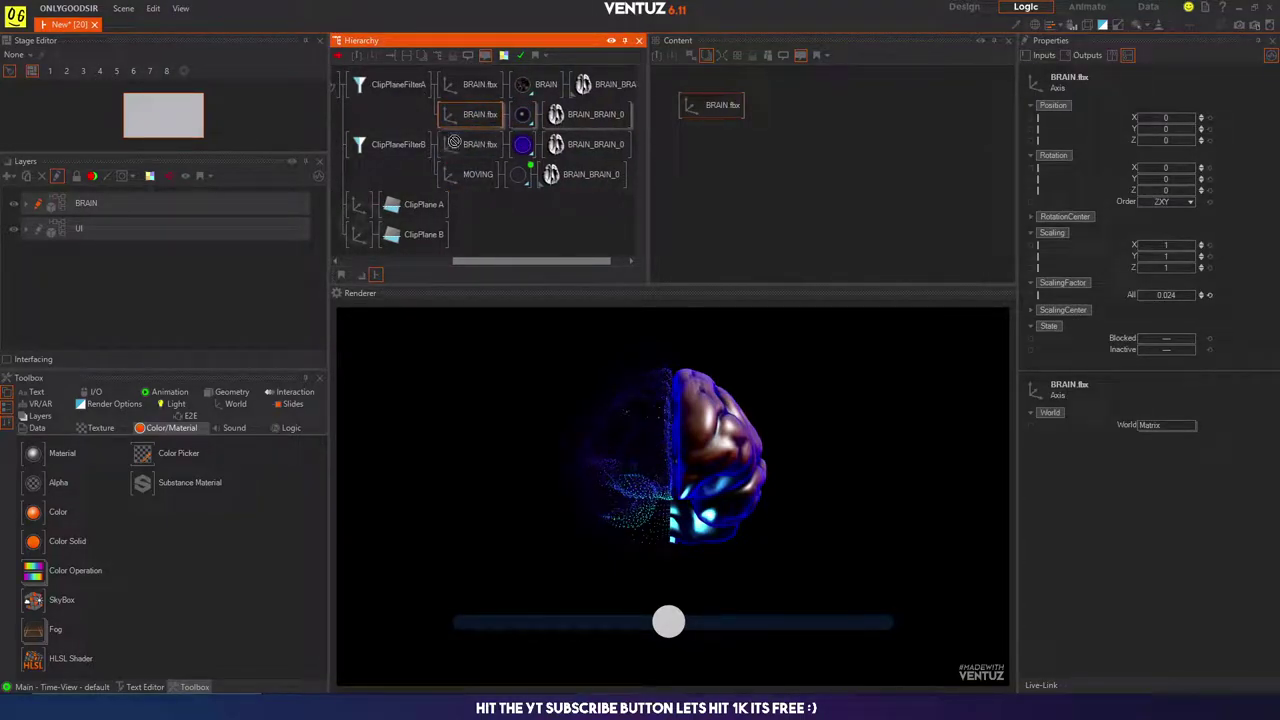
pyautogui.moveTo(448, 137); pyautogui.dragTo(448, 145)
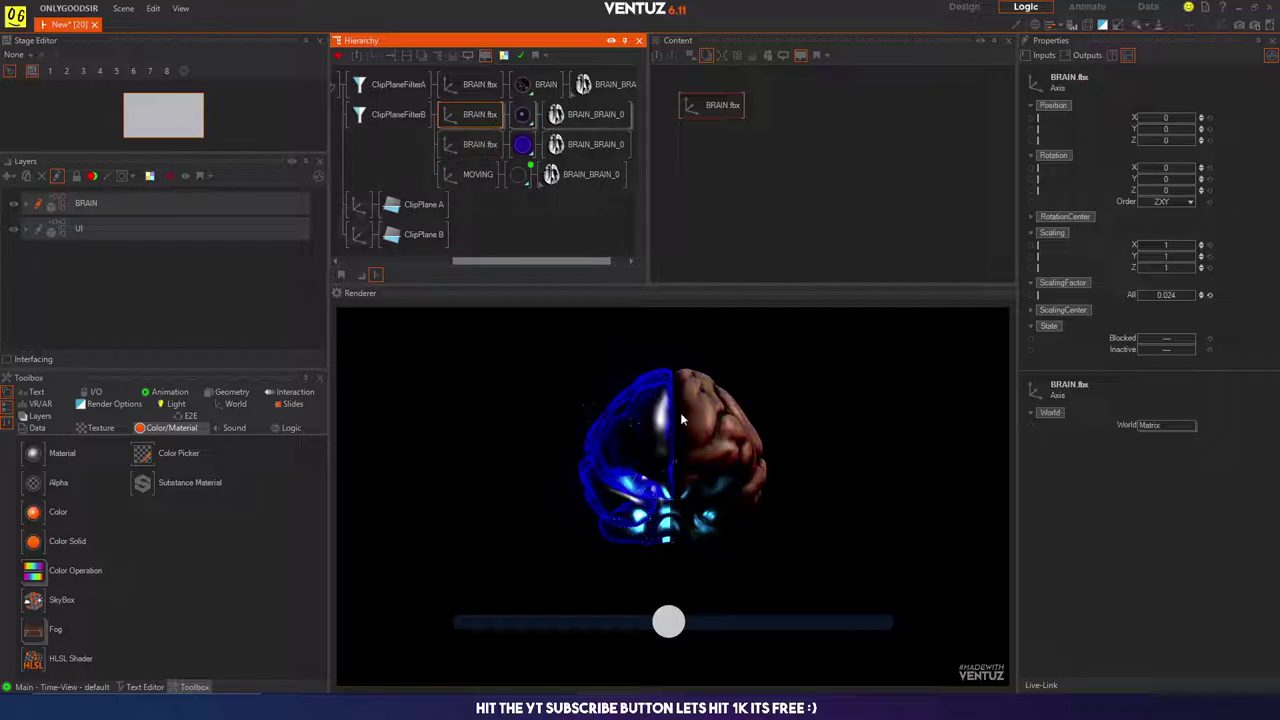
pyautogui.click(643, 502)
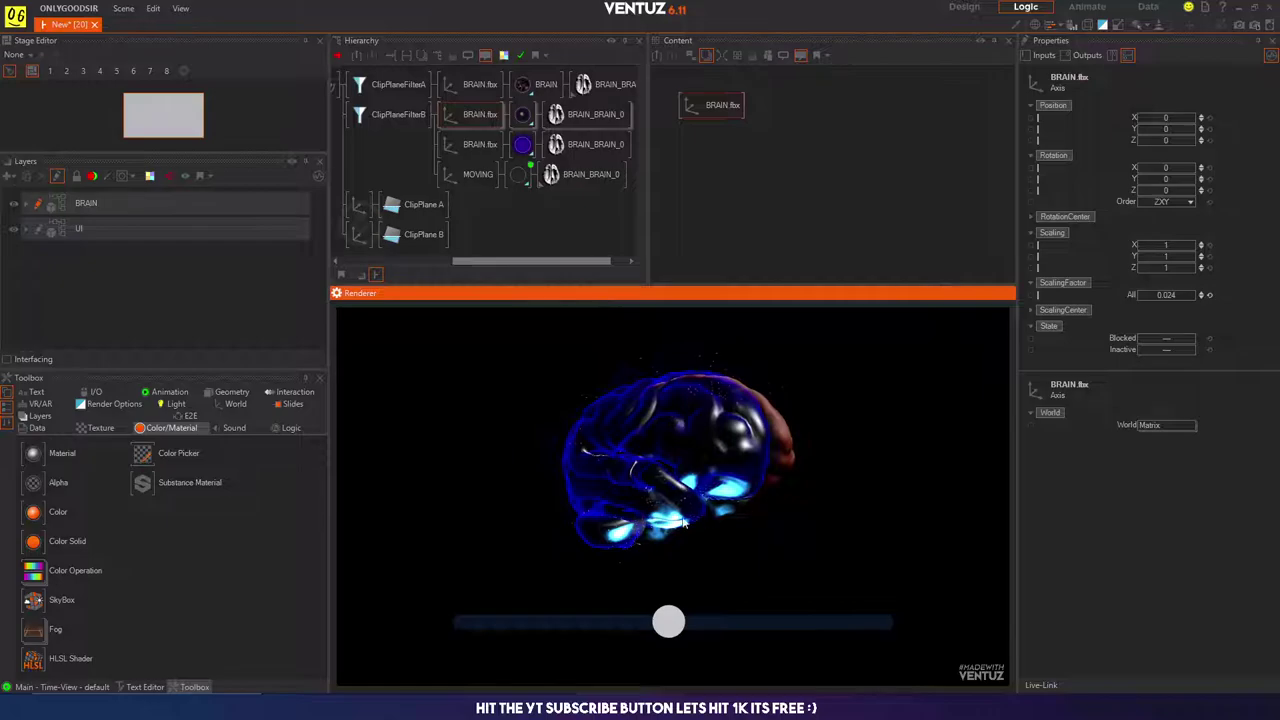
# Step: Try a dark blue (0, 59, 112) as the rim lighting color of the duplicate brain's material
pyautogui.click(522, 114)
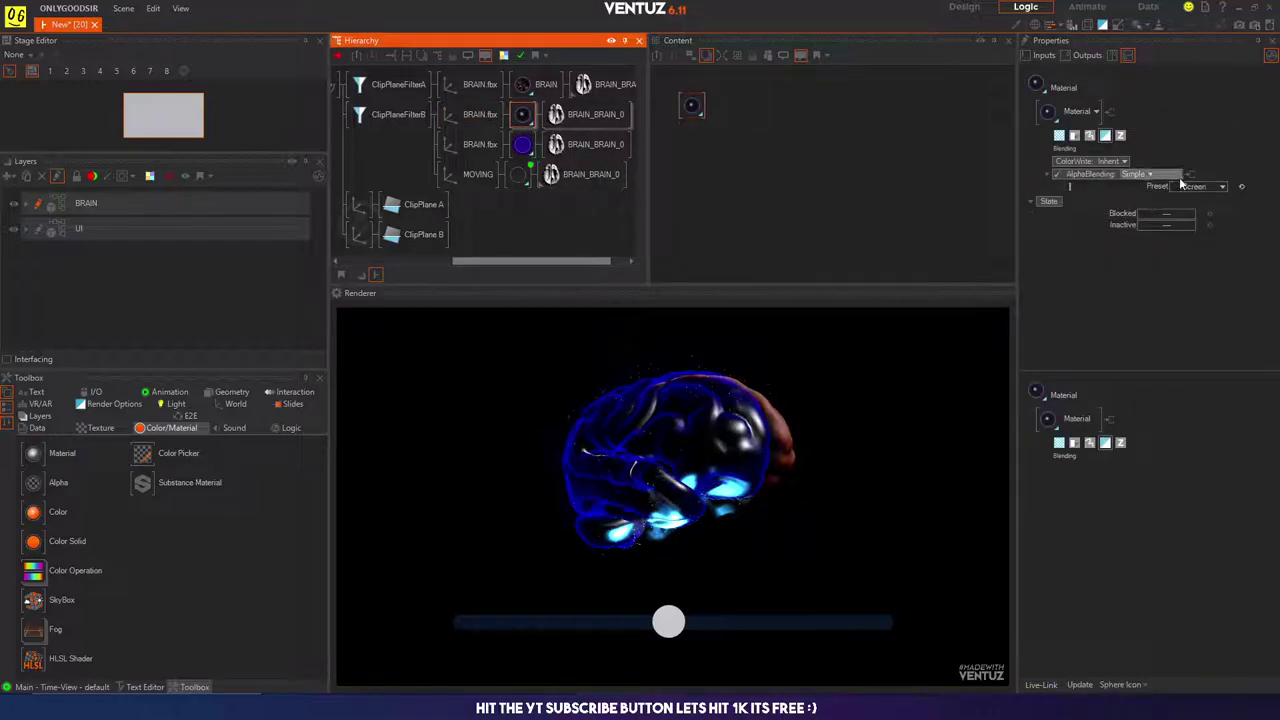
pyautogui.click(691, 106)
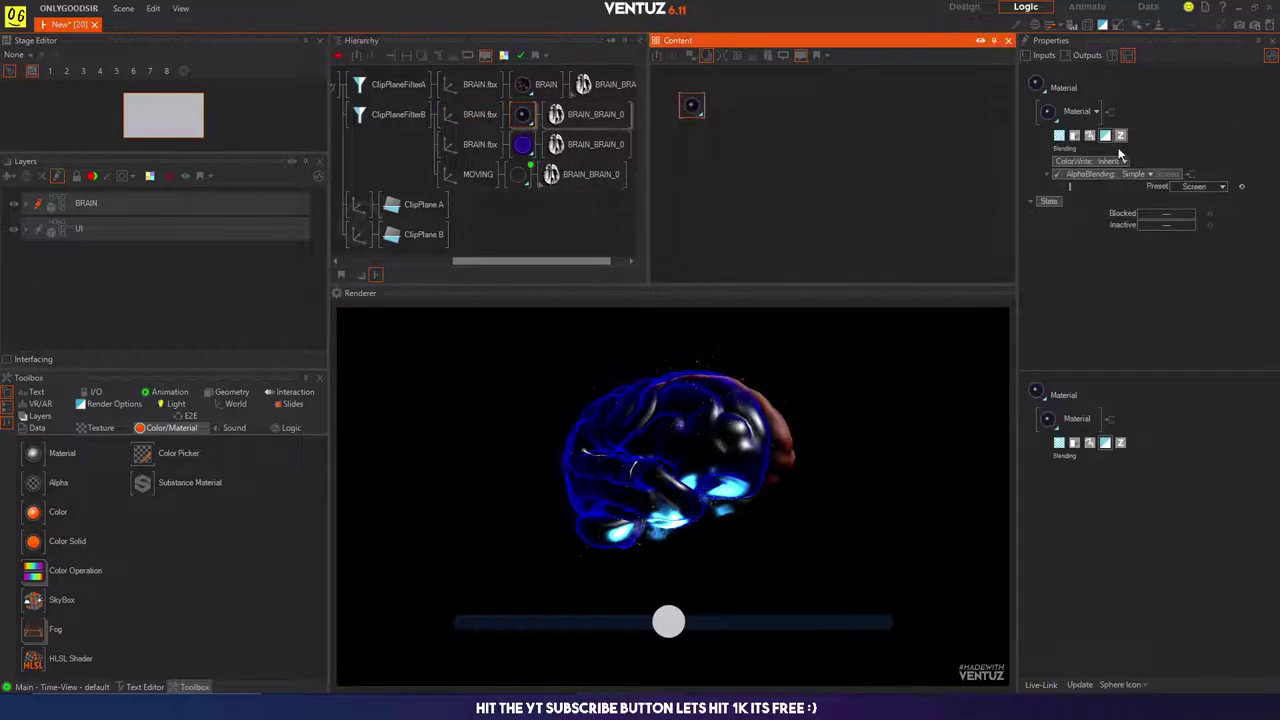
pyautogui.click(1060, 139)
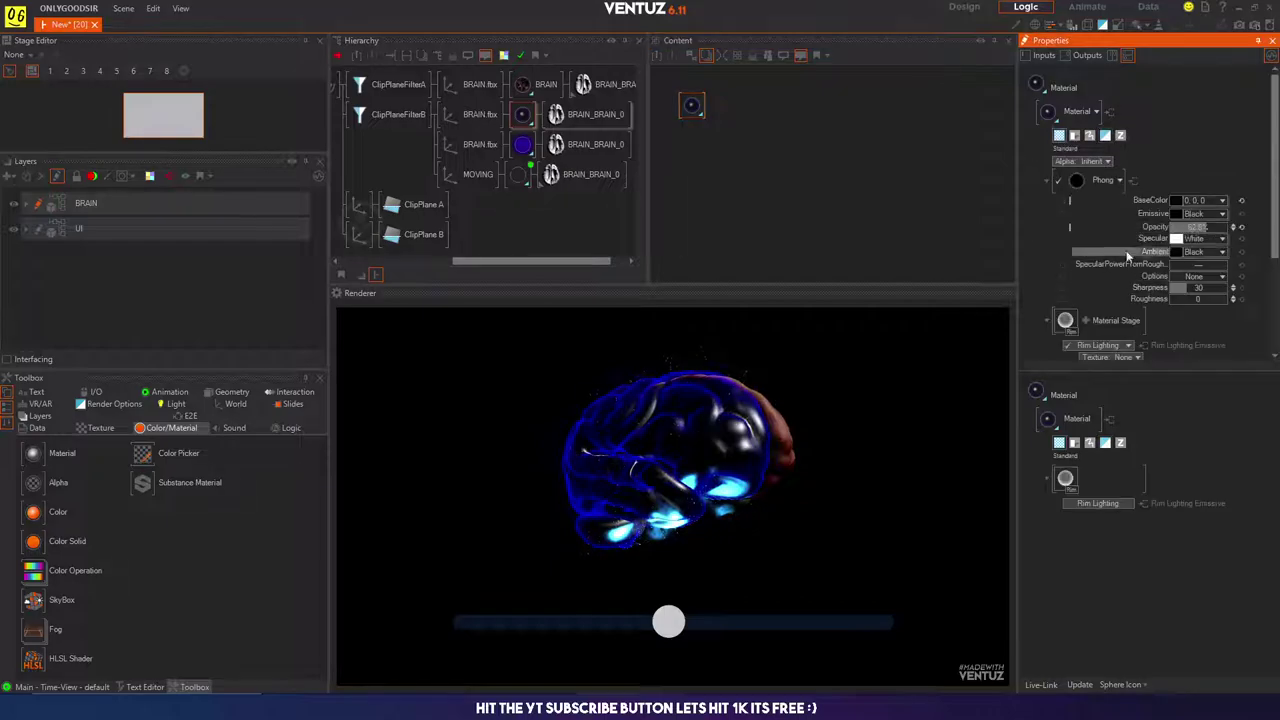
pyautogui.scroll(-3, 1130, 290)
pyautogui.click(1236, 247)
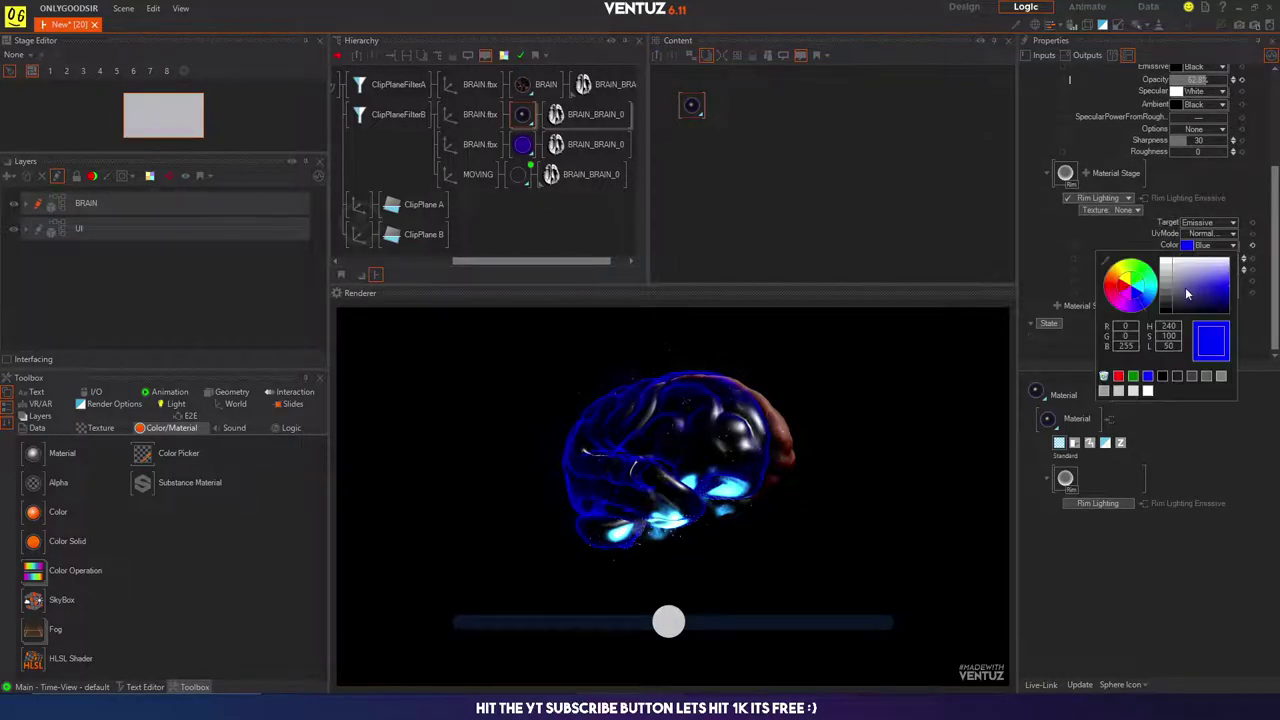
pyautogui.click(1152, 295)
pyautogui.moveTo(1238, 291); pyautogui.dragTo(1245, 304)
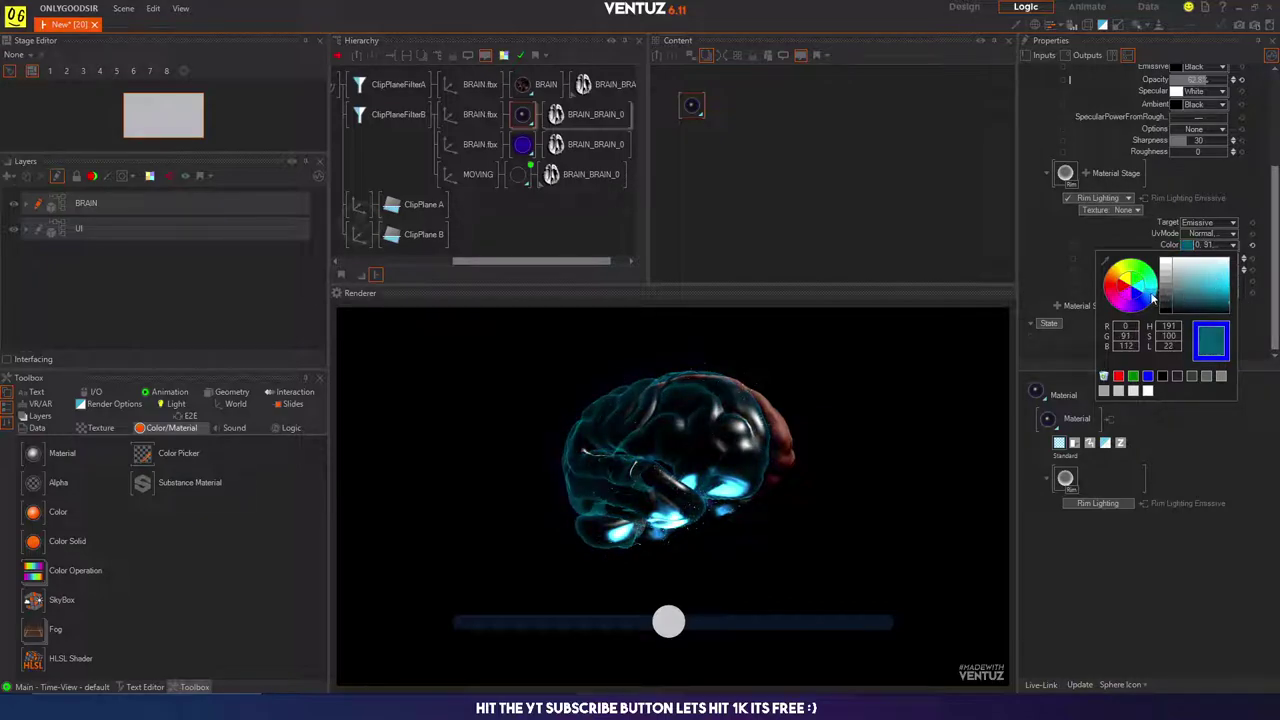
pyautogui.moveTo(1153, 297)
pyautogui.mouseDown()
pyautogui.moveTo(1136, 267)
pyautogui.moveTo(1112, 284)
pyautogui.moveTo(1135, 306)
pyautogui.moveTo(1153, 301)
pyautogui.mouseUp()
# Step: Set the rim-lit material's specular color to black (0, 0, 0)
pyautogui.click(1219, 249)
pyautogui.scroll(1, 1228, 146)
pyautogui.click(1226, 150)
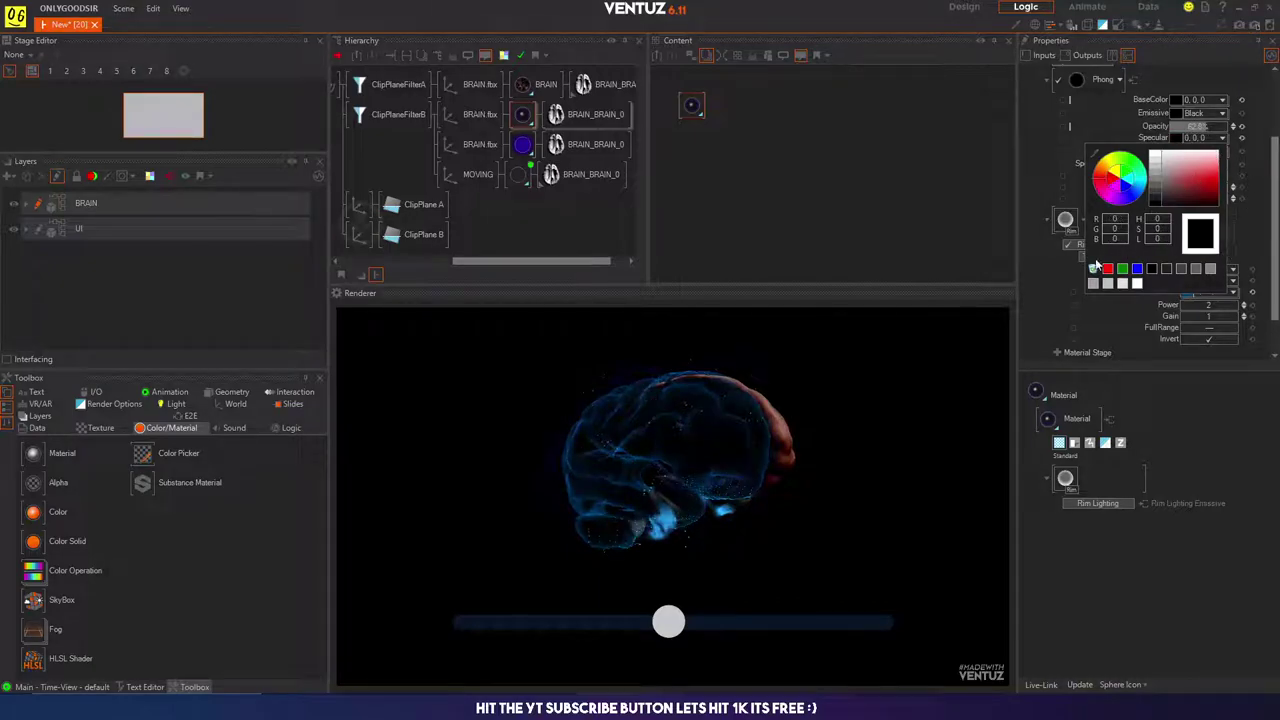
# Step: Try cyan for the rim lighting color and settle on violet-blue (75, 10, 255)
pyautogui.click(1203, 291)
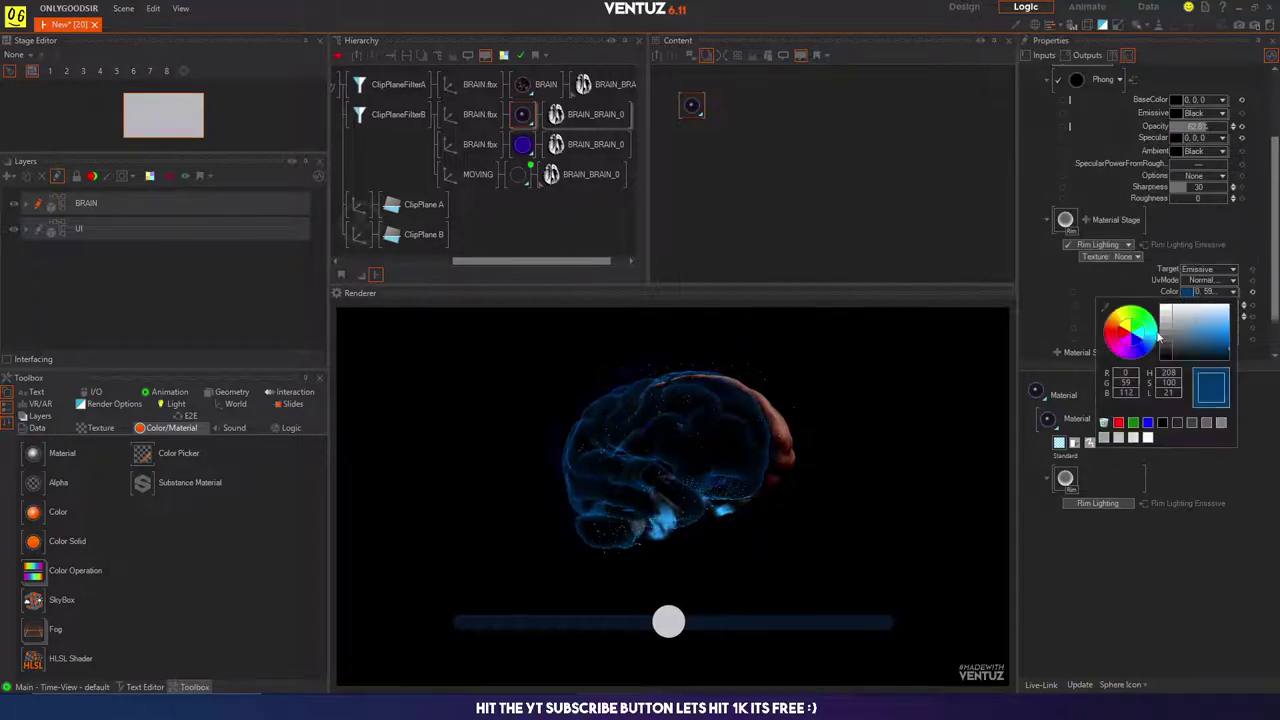
pyautogui.moveTo(1158, 348); pyautogui.dragTo(1245, 337)
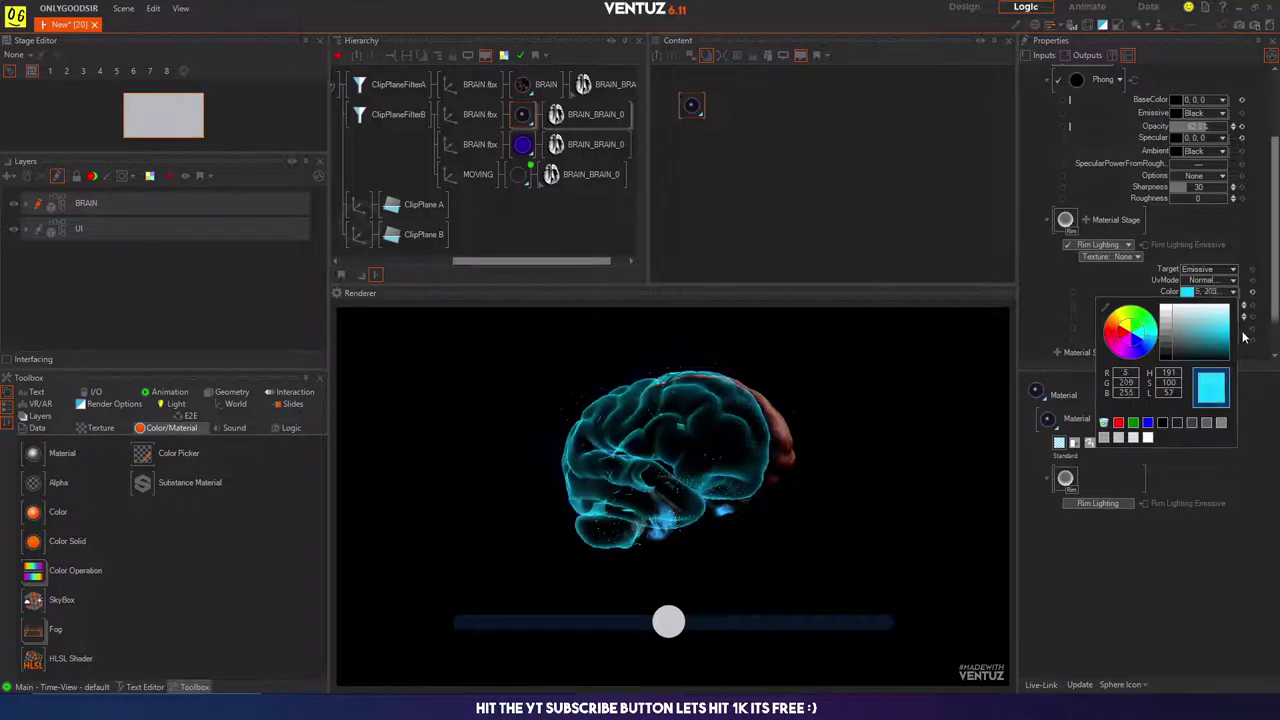
pyautogui.moveTo(1150, 343)
pyautogui.mouseDown()
pyautogui.moveTo(1144, 355)
pyautogui.moveTo(1160, 350)
pyautogui.moveTo(1133, 365)
pyautogui.moveTo(1146, 360)
pyautogui.mouseUp()
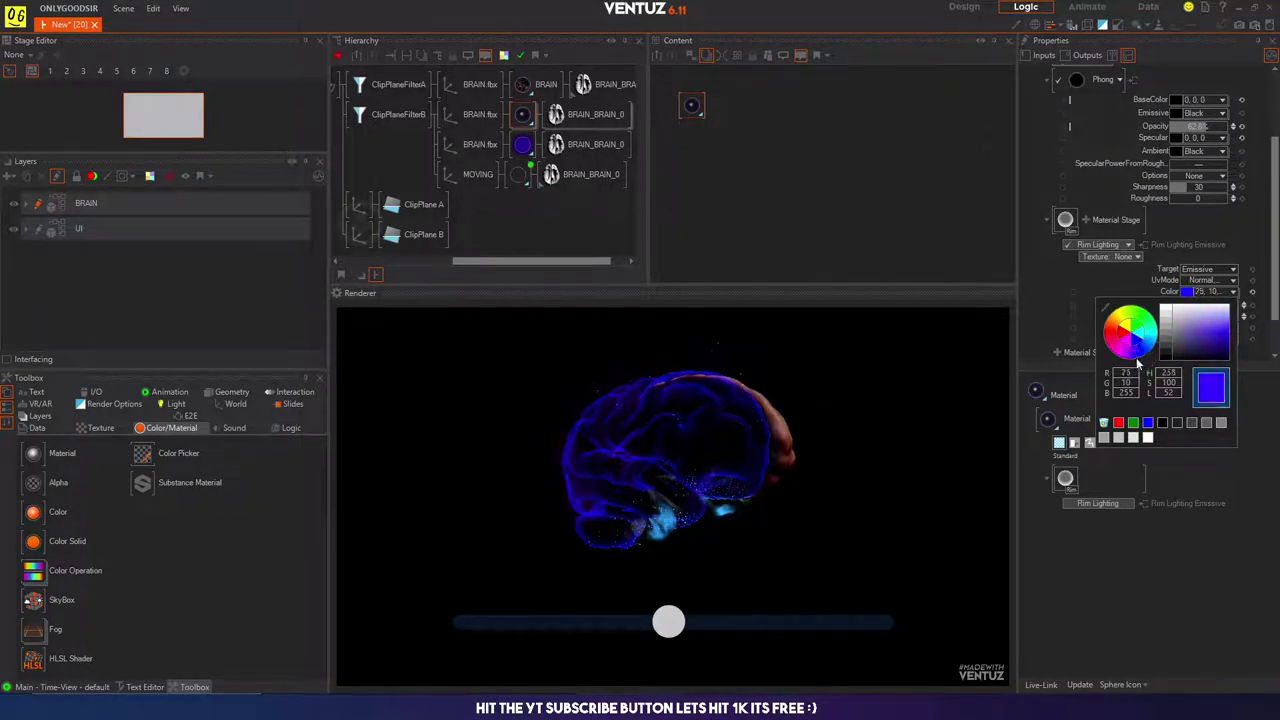
pyautogui.click(1260, 268)
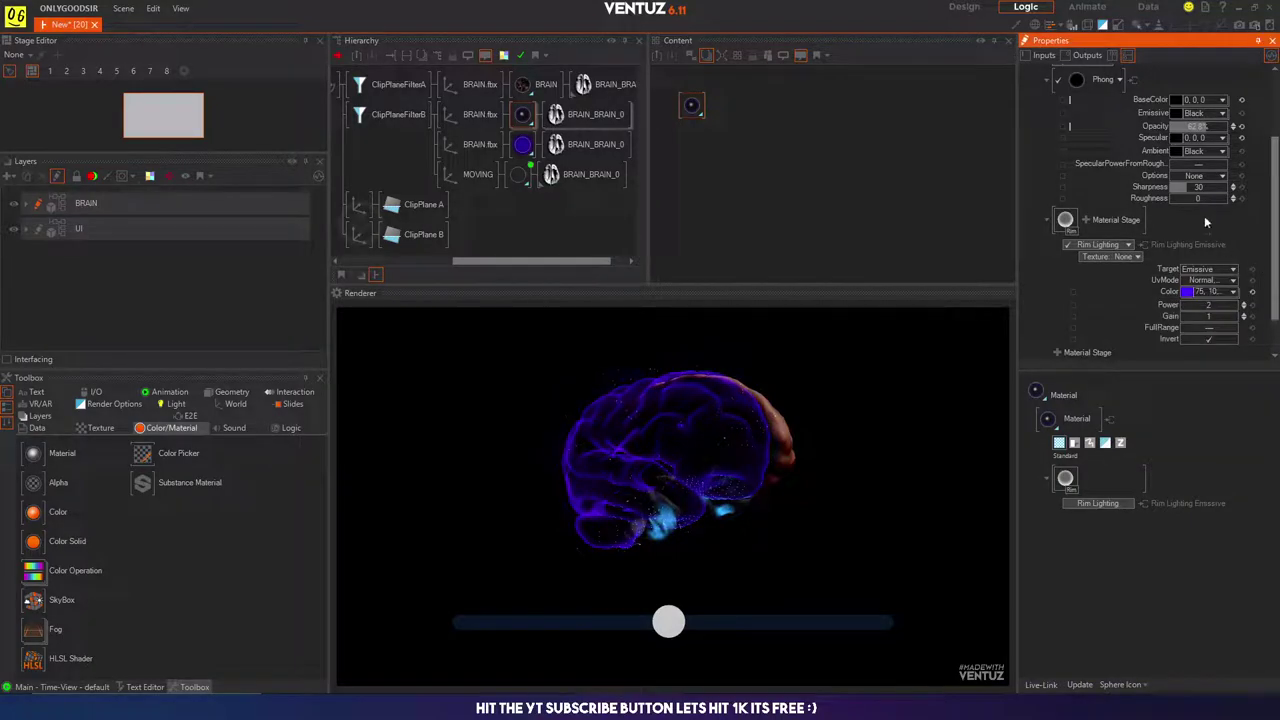
# Step: Set the rim lighting's power to 4.46 and its gain to 1.46
pyautogui.scroll(-1, 1204, 230)
pyautogui.moveTo(1205, 271); pyautogui.dragTo(1208, 270)
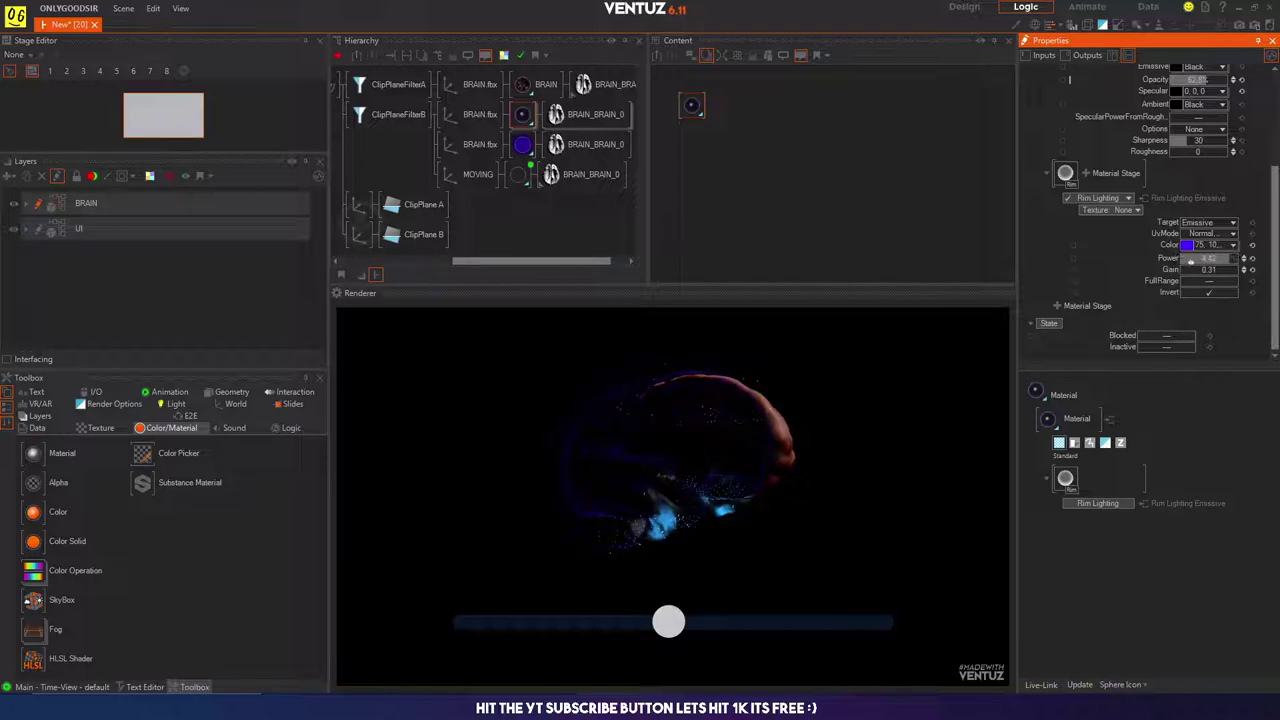
pyautogui.moveTo(1190, 262); pyautogui.dragTo(1191, 258)
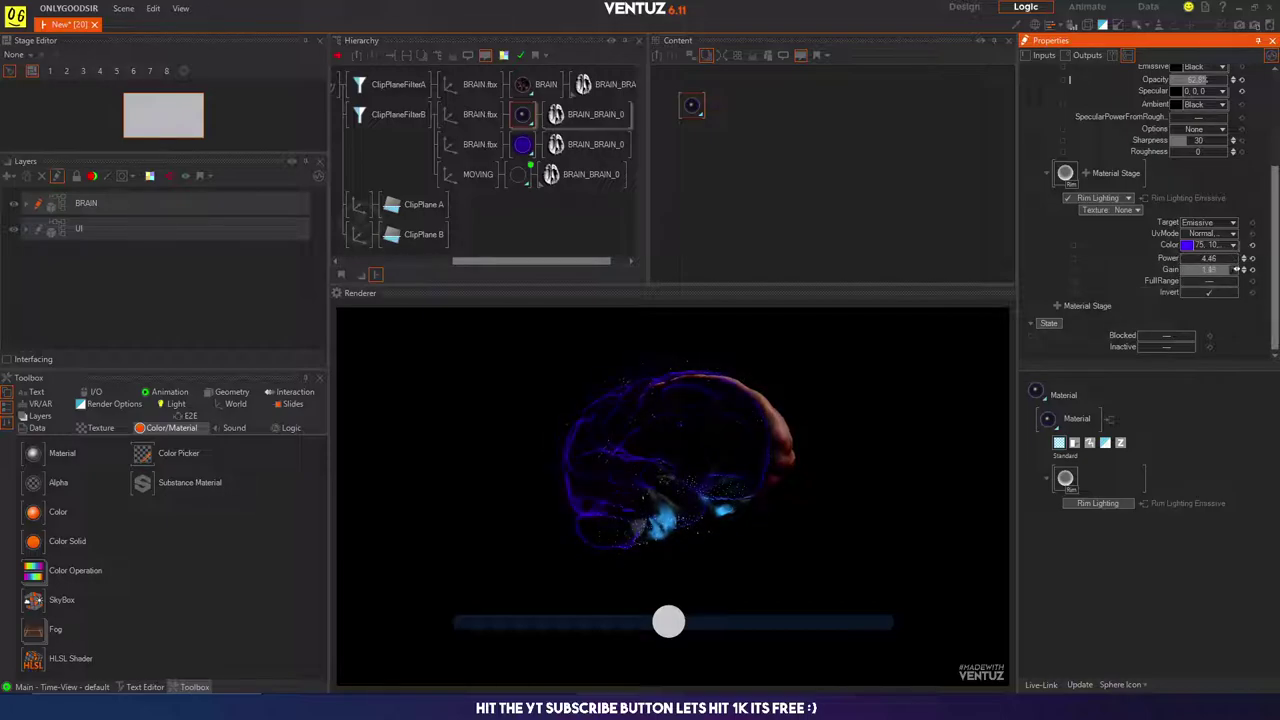
# Step: Rotate the brain and move the slider circle towards the far end of its bar to check the rim-lit outline
pyautogui.moveTo(762, 608); pyautogui.dragTo(683, 608)
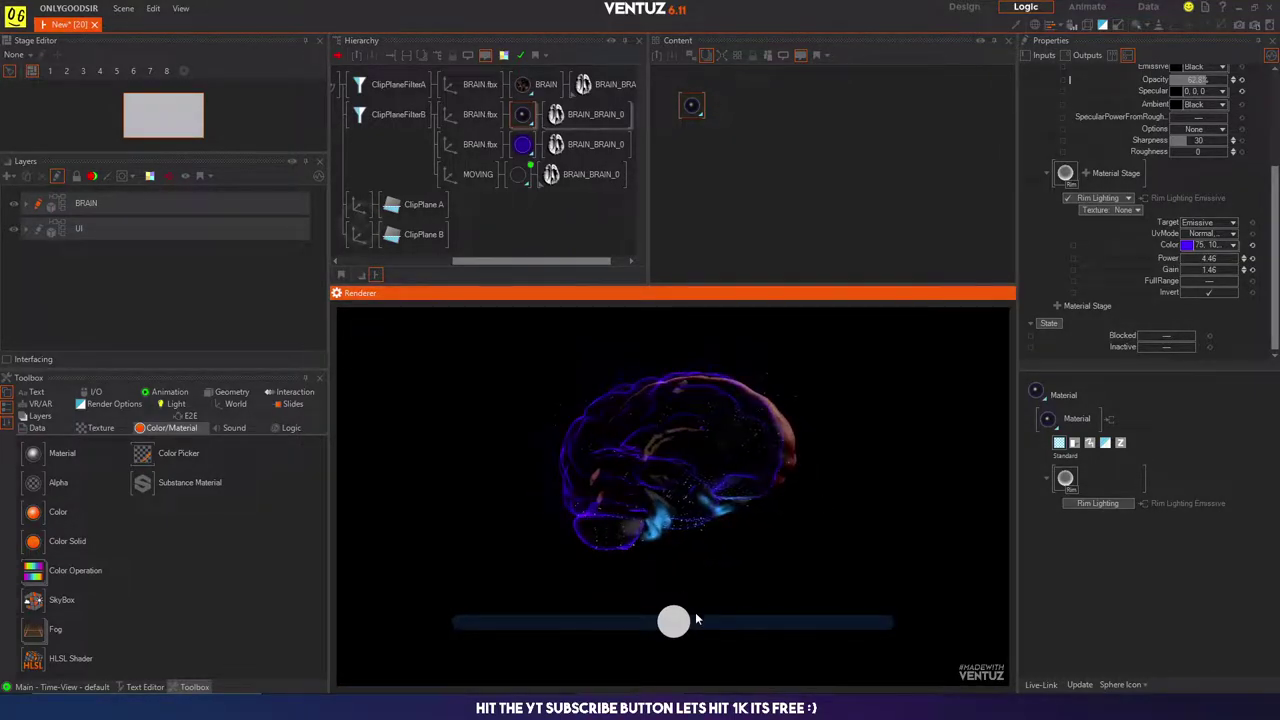
pyautogui.moveTo(674, 634); pyautogui.dragTo(849, 624)
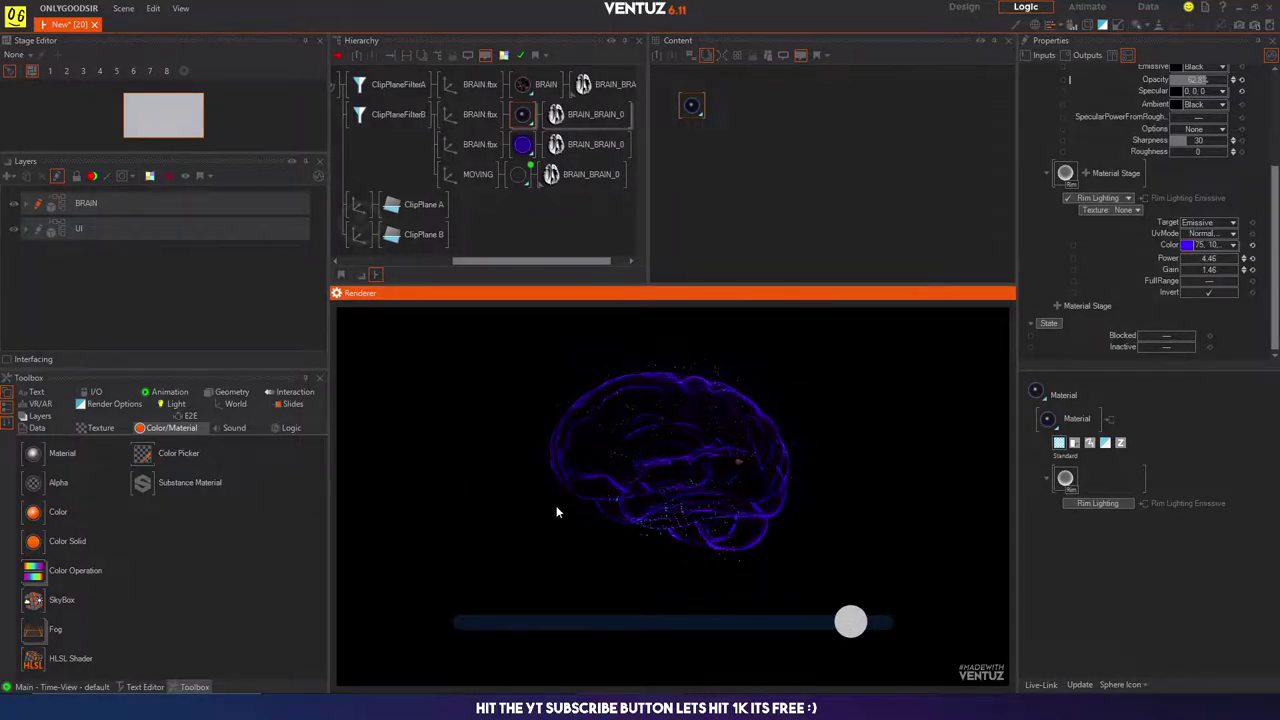
# Step: Enlarge the Renderer pane, rotate the brain, and move the slider circle back to the middle of its bar to test the split
pyautogui.moveTo(553, 287); pyautogui.dragTo(538, 165)
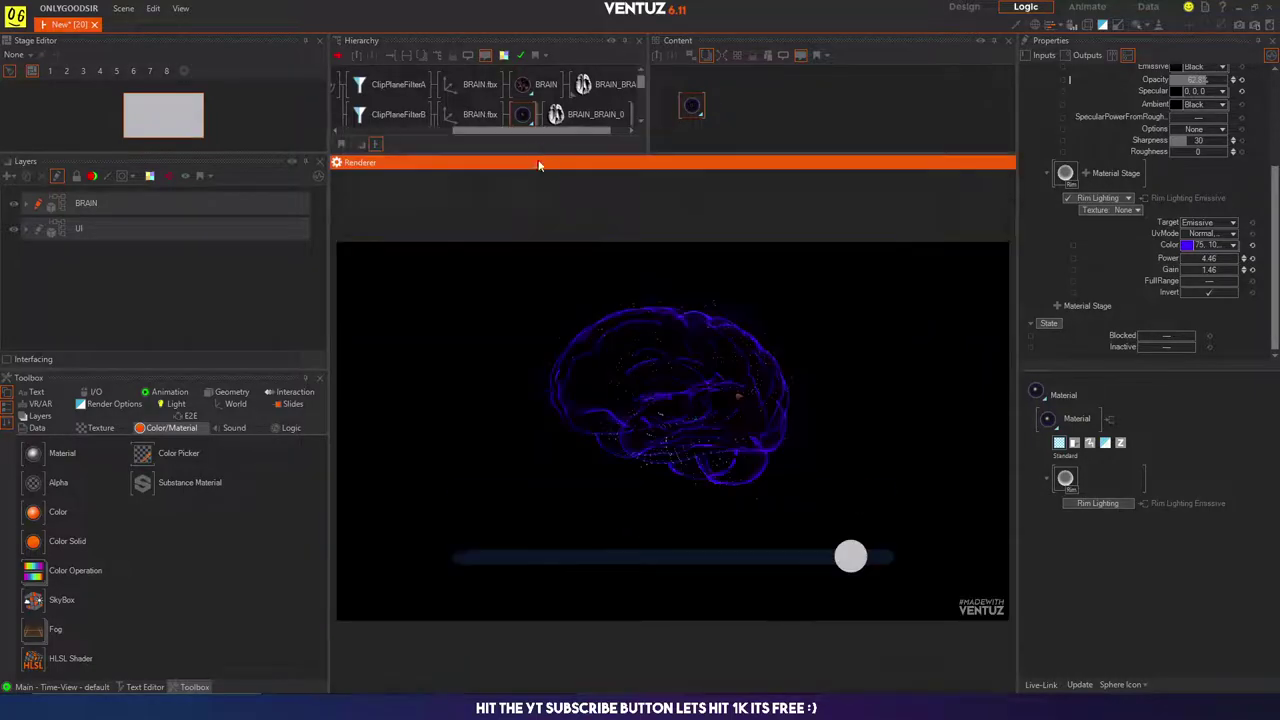
pyautogui.moveTo(332, 336); pyautogui.dragTo(168, 338)
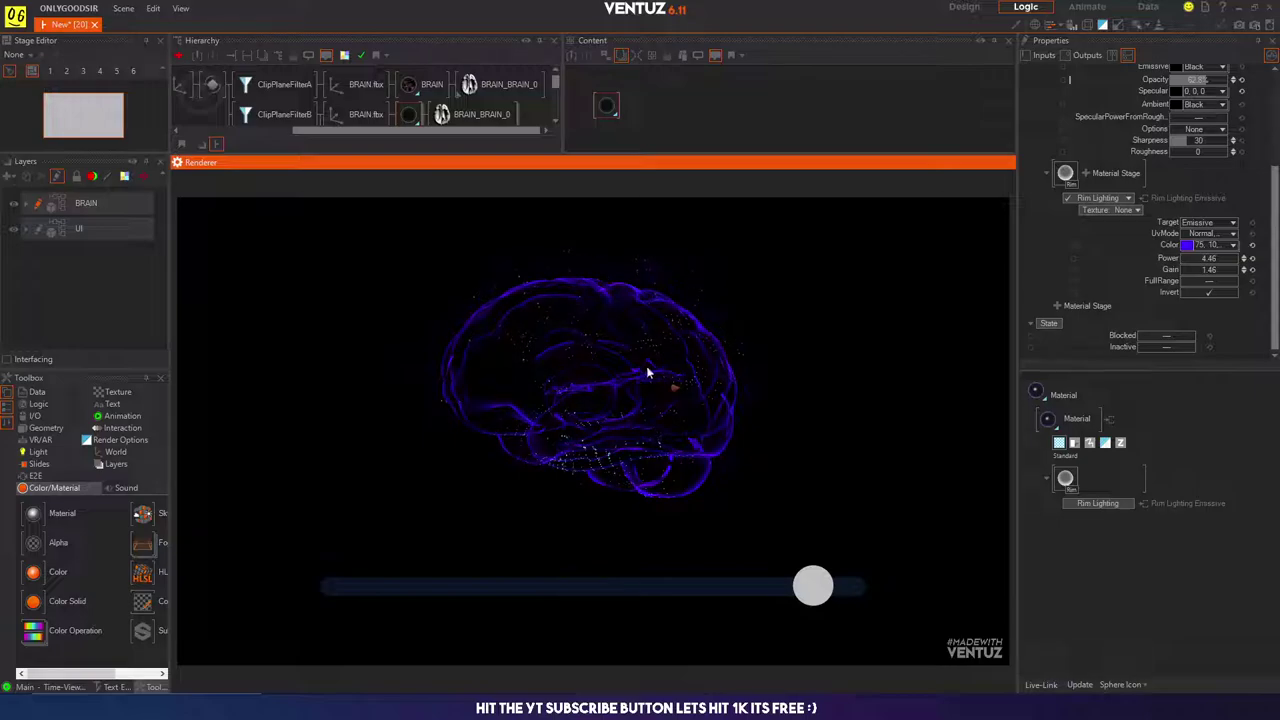
pyautogui.moveTo(648, 372); pyautogui.dragTo(744, 456)
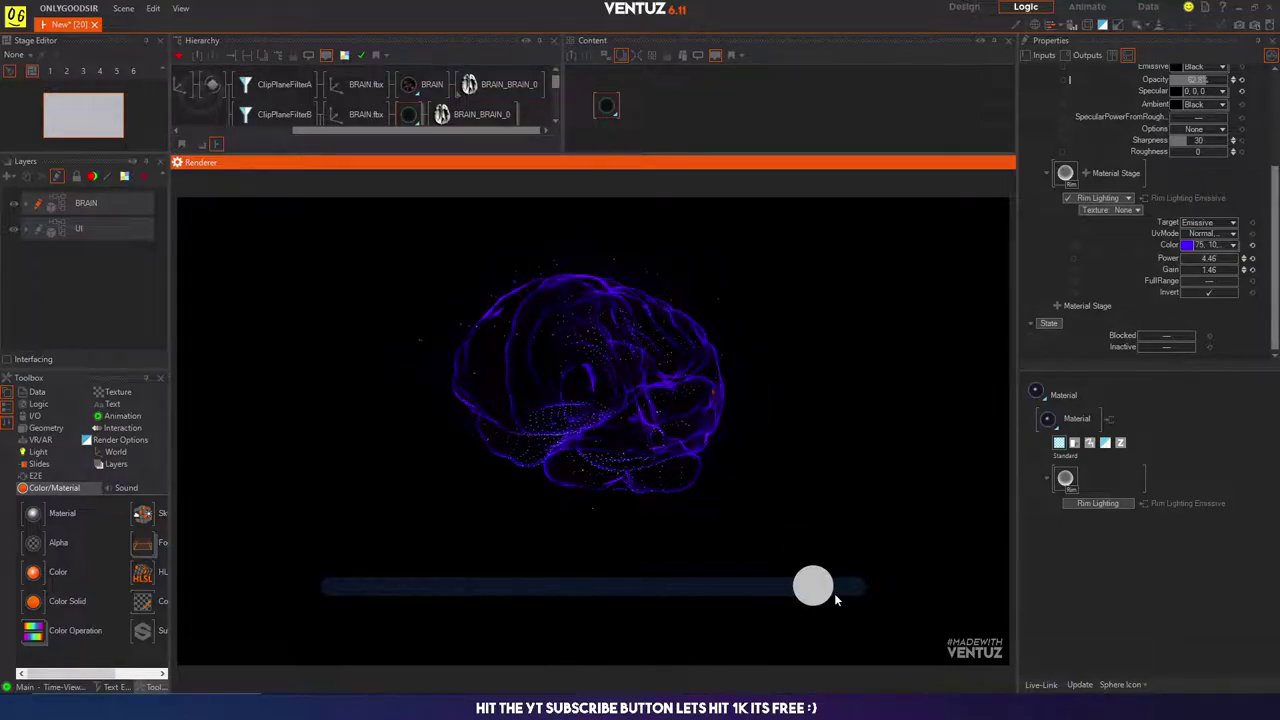
pyautogui.moveTo(834, 593); pyautogui.dragTo(614, 584)
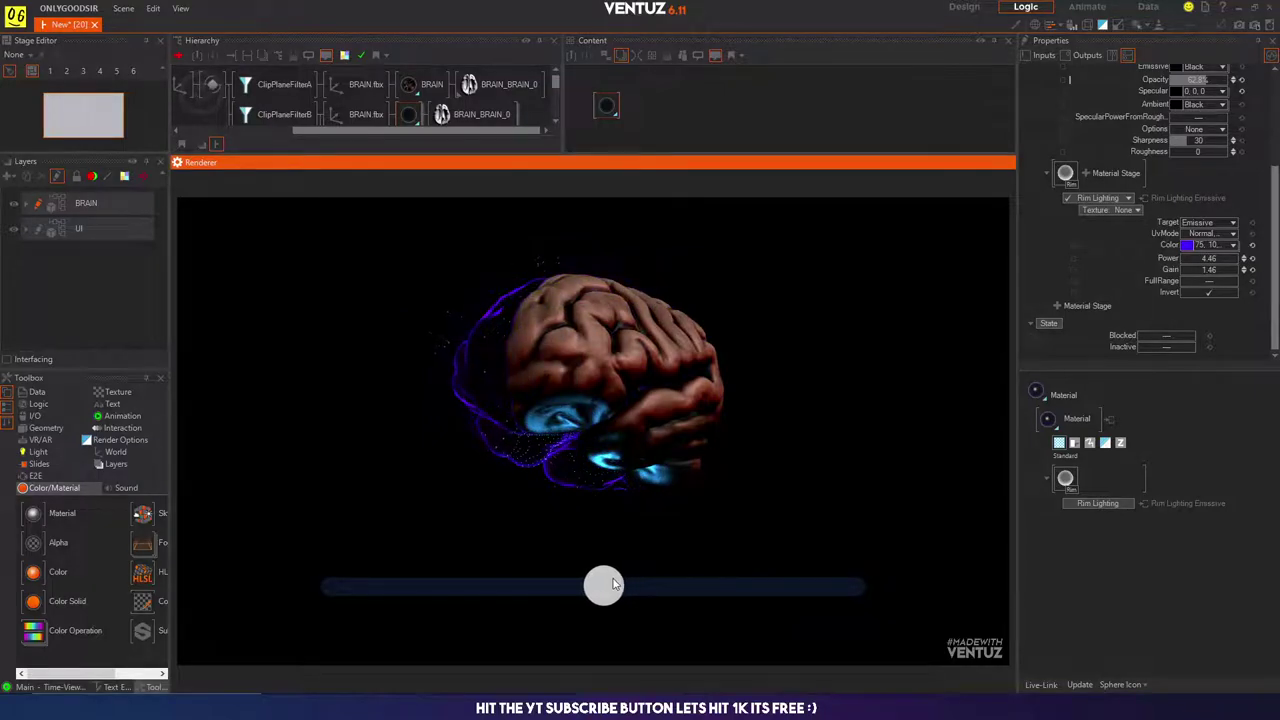
# Step: Rotate the brain and nudge the slider circle slightly back to inspect the split from several angles
pyautogui.moveTo(543, 449); pyautogui.dragTo(740, 446)
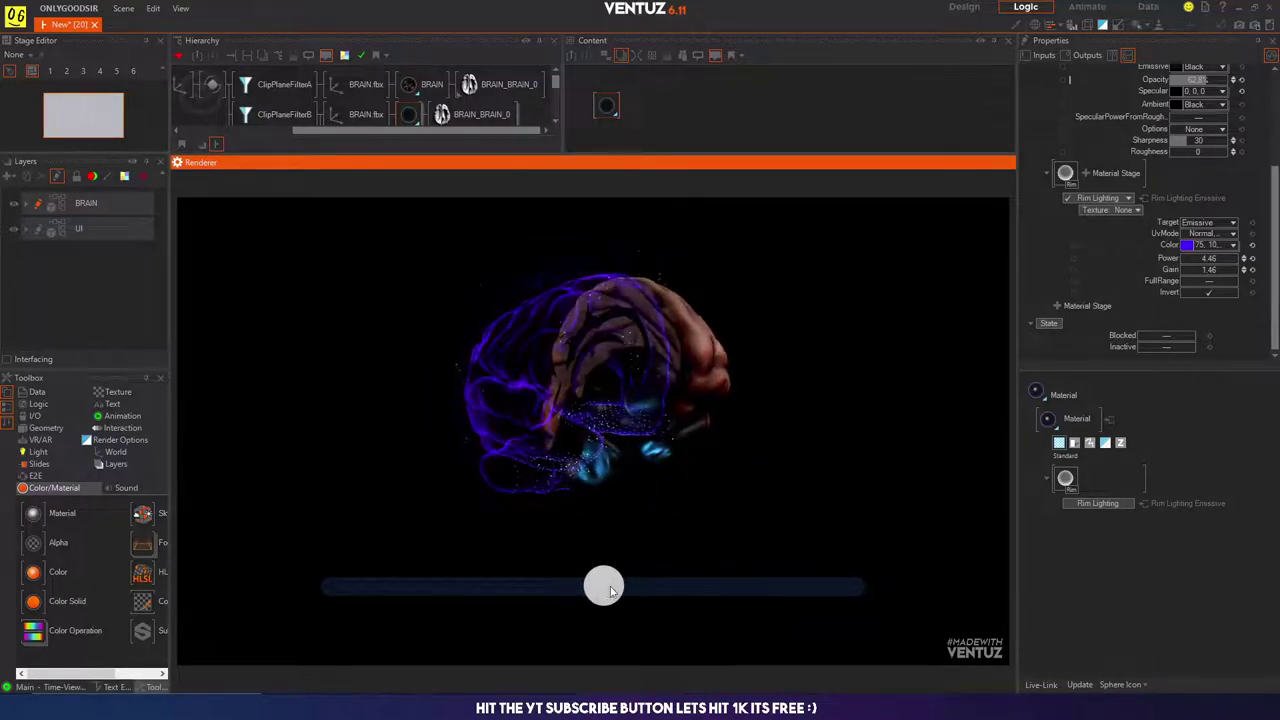
pyautogui.moveTo(610, 585); pyautogui.dragTo(595, 586)
pyautogui.moveTo(582, 412); pyautogui.dragTo(507, 448)
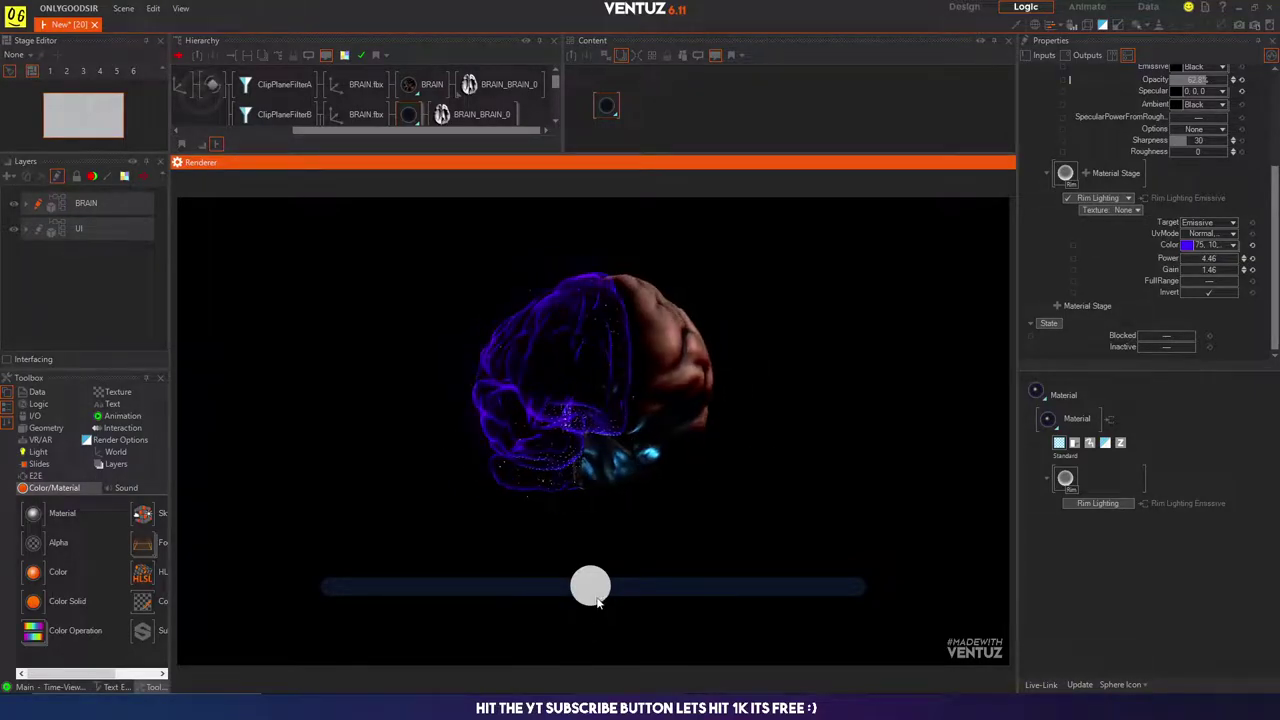
pyautogui.moveTo(612, 459); pyautogui.dragTo(529, 443)
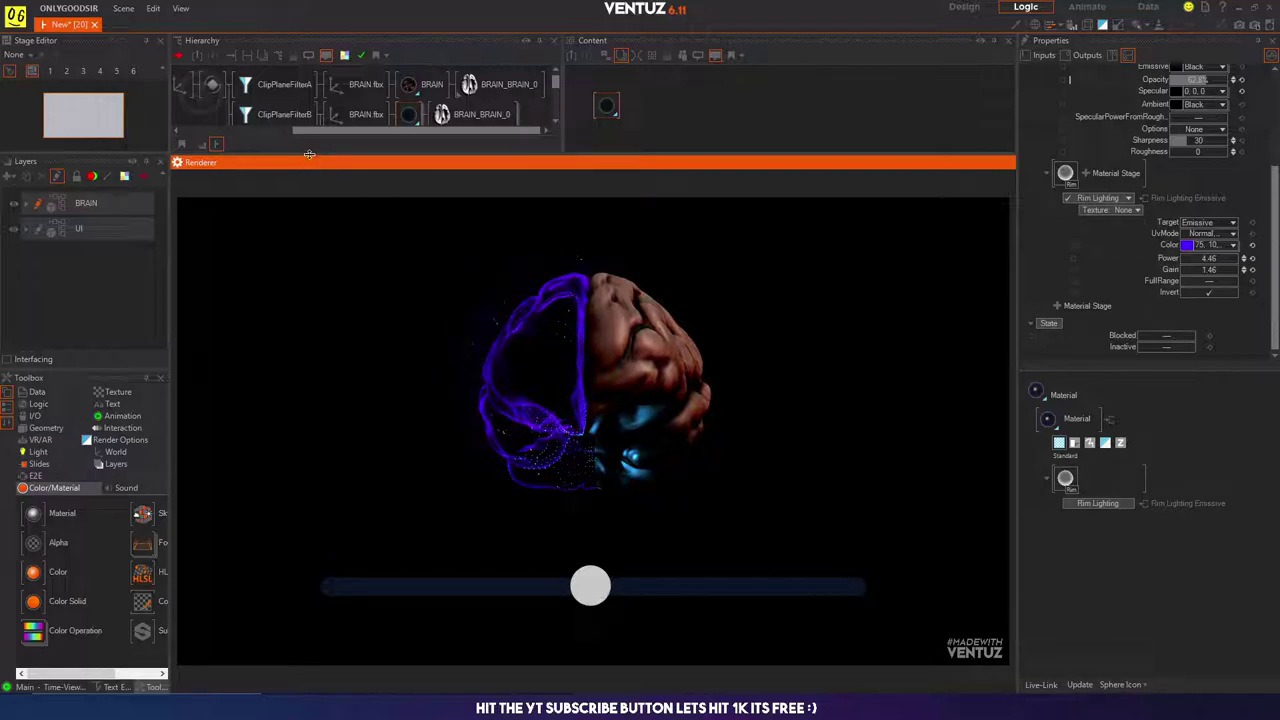
# Step: Enlarge the Hierarchy pane and trace the CLIP value driving ClipPlane A's axis back to the Clip node in the UI layer
pyautogui.moveTo(309, 152); pyautogui.dragTo(314, 264)
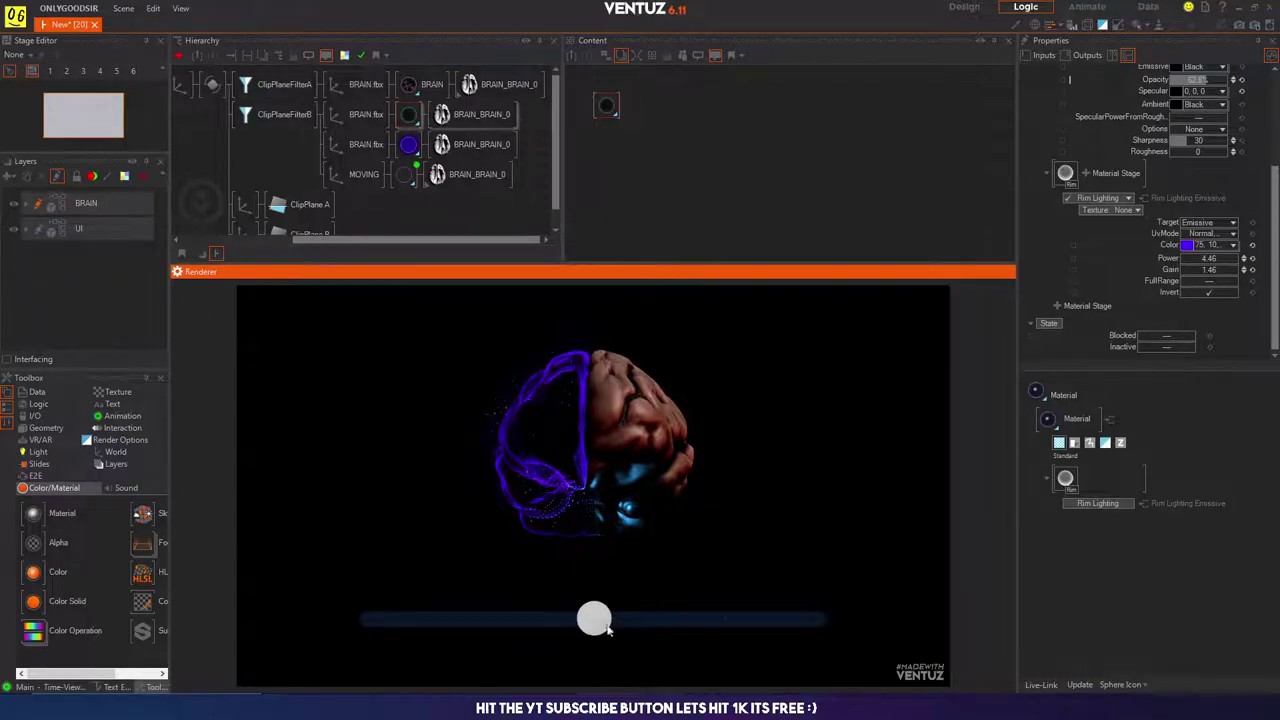
pyautogui.moveTo(607, 628)
pyautogui.mouseDown()
pyautogui.moveTo(894, 634)
pyautogui.moveTo(573, 636)
pyautogui.moveTo(590, 641)
pyautogui.mouseUp()
pyautogui.click(246, 204)
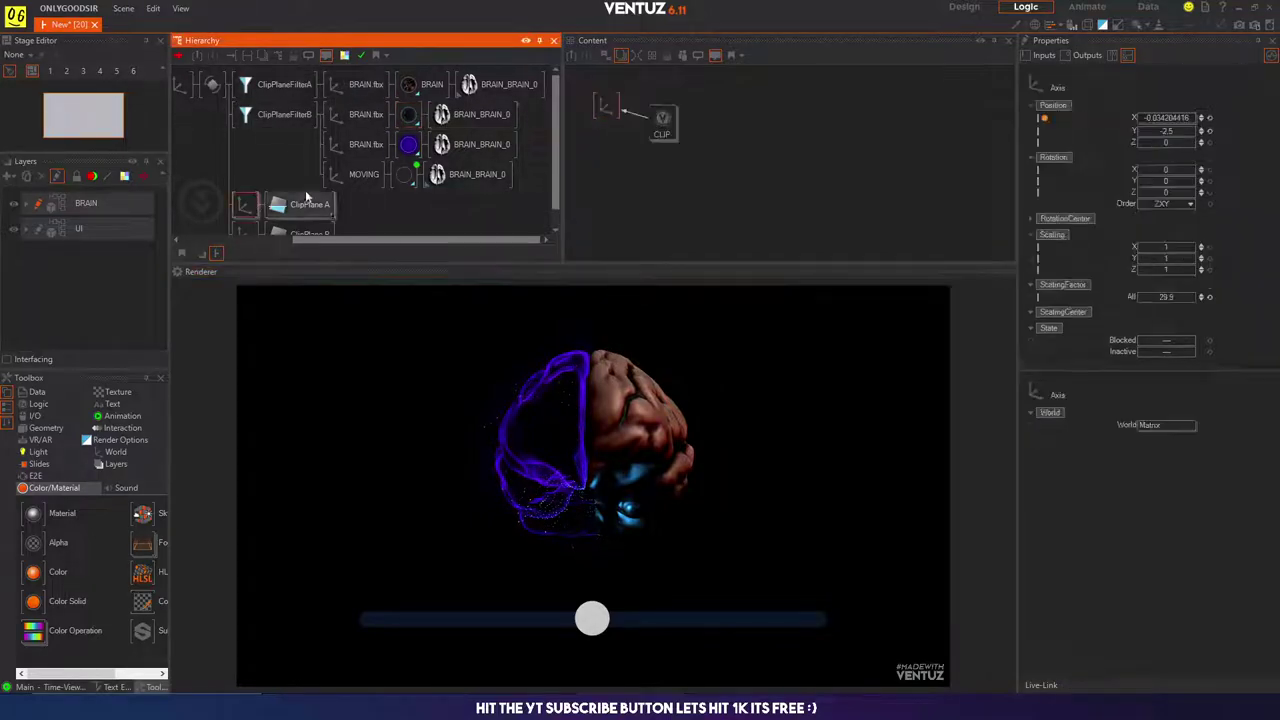
pyautogui.click(664, 122)
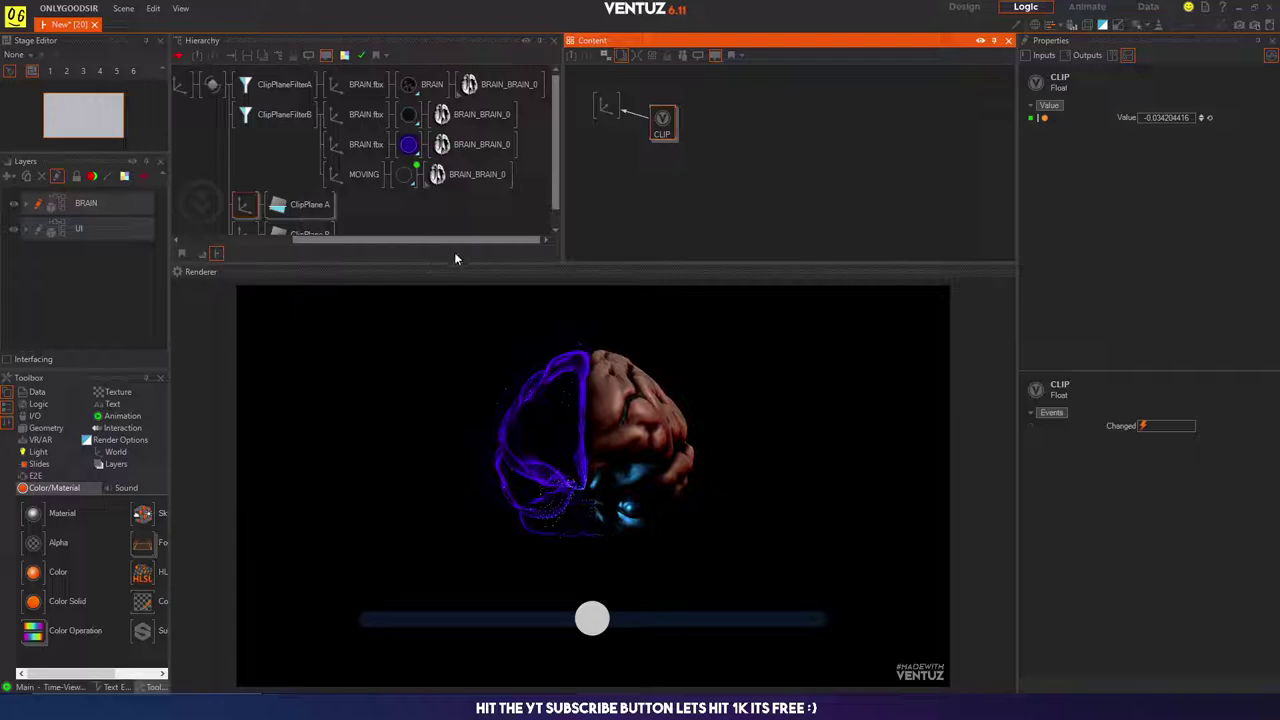
pyautogui.click(38, 229)
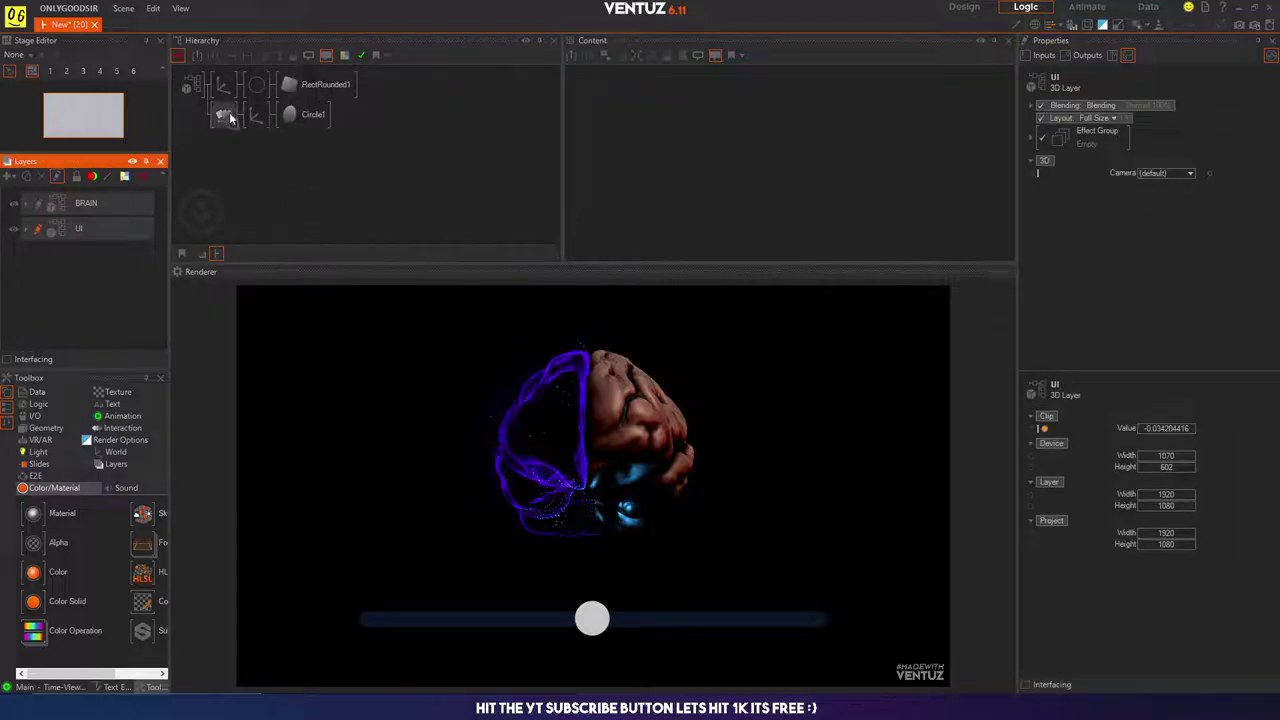
pyautogui.click(226, 115)
pyautogui.click(700, 117)
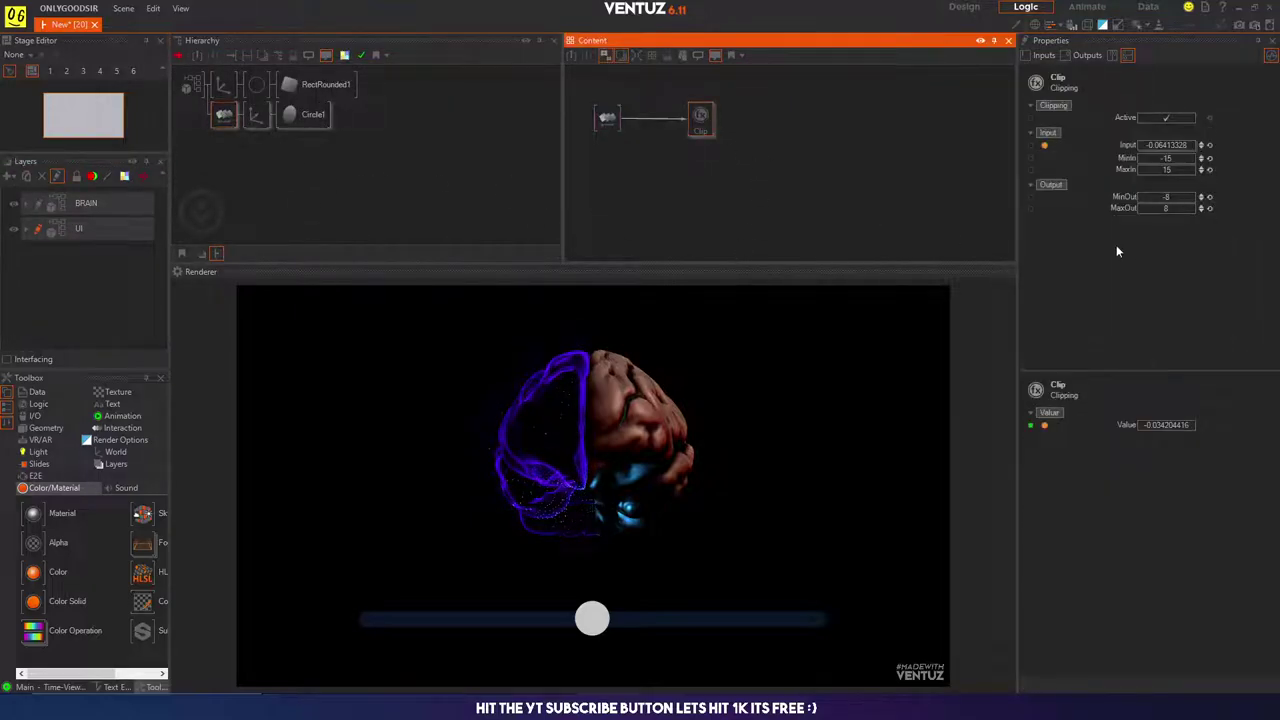
# Step: Try a MinOut of 0 in the Clip node, test the slider at its low end, and restore MinOut to -8
pyautogui.click(1177, 198)
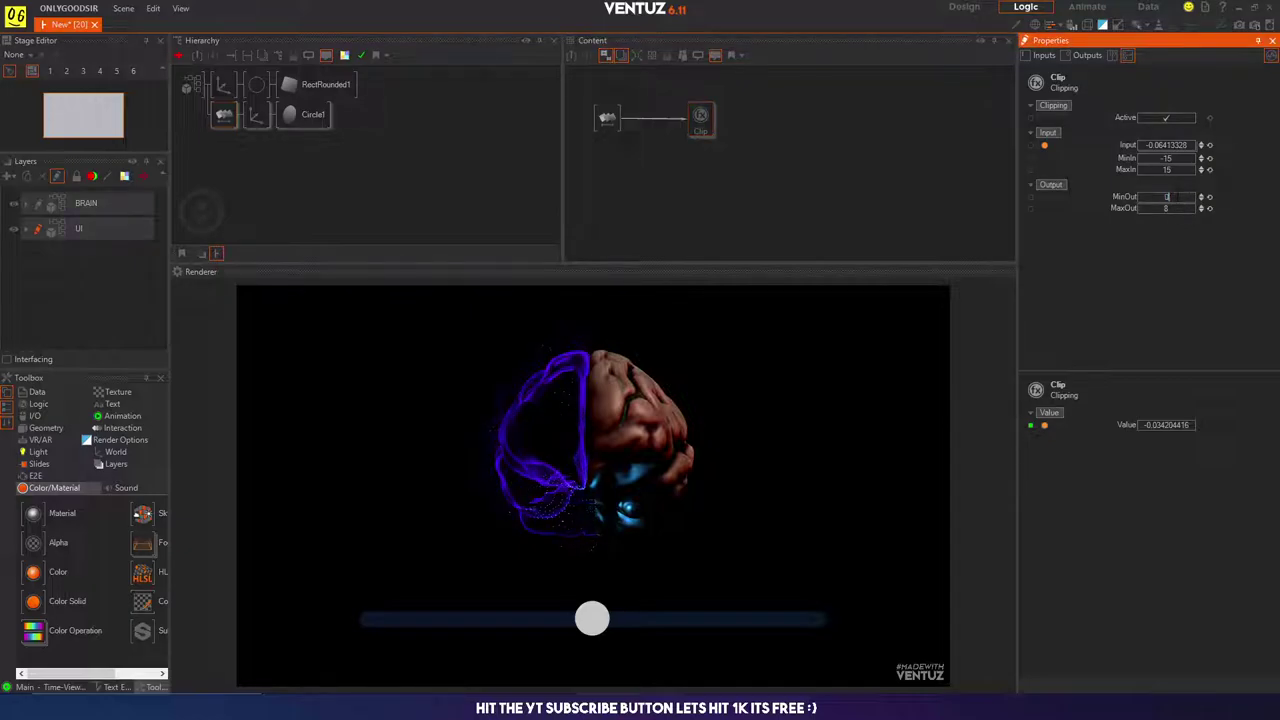
pyautogui.write('0')
pyautogui.press('Return')
pyautogui.click(1176, 198)
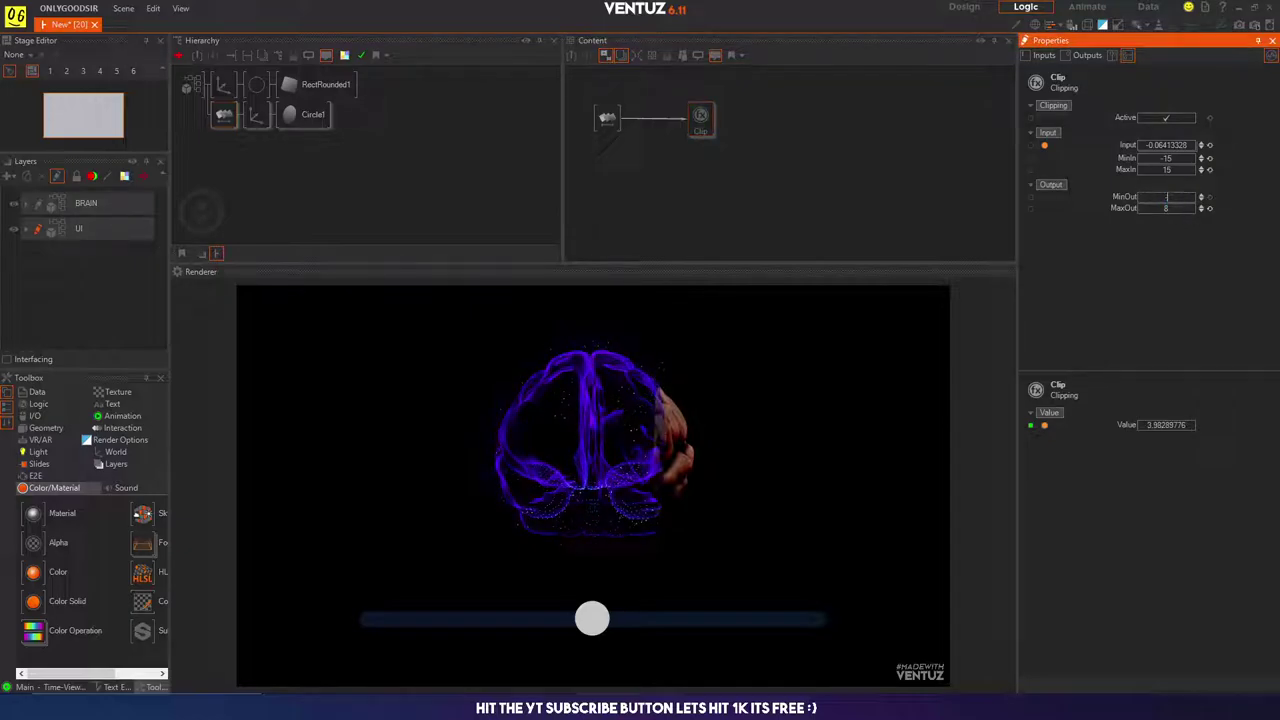
pyautogui.write('8')
pyautogui.press('Escape')
pyautogui.moveTo(613, 613); pyautogui.dragTo(296, 640)
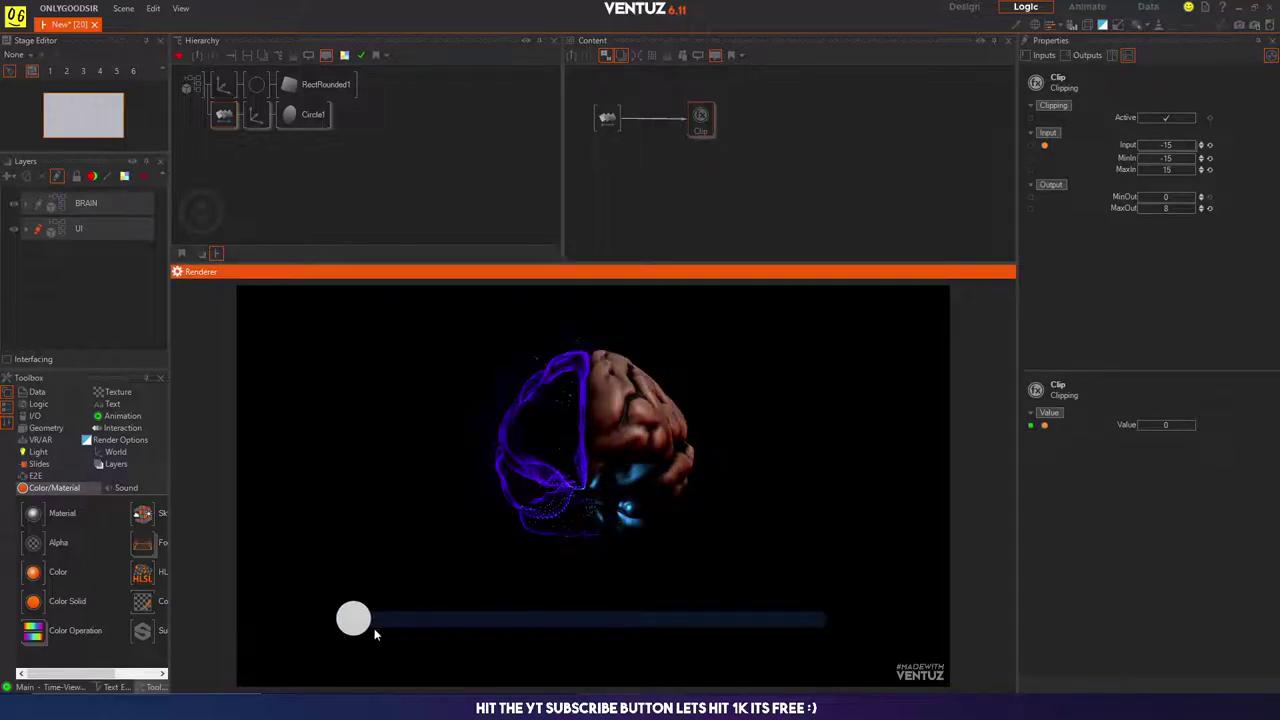
pyautogui.click(1172, 199)
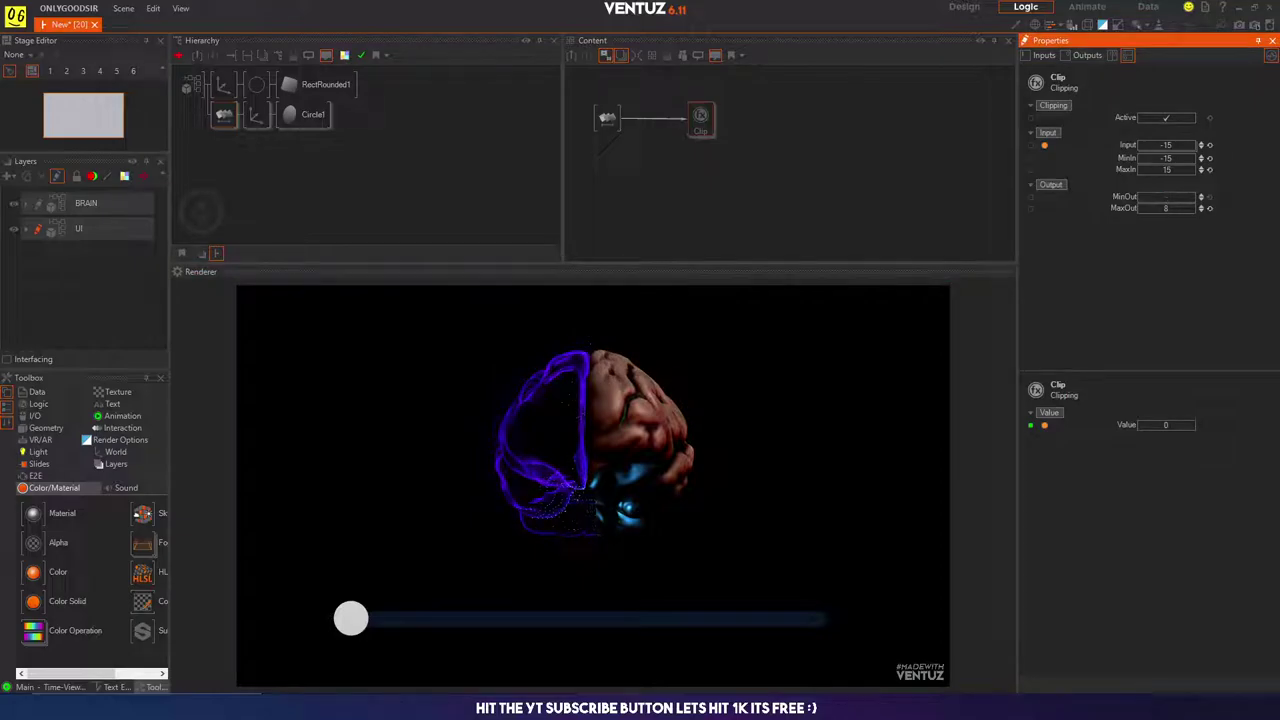
pyautogui.write('-8')
pyautogui.press('Return')
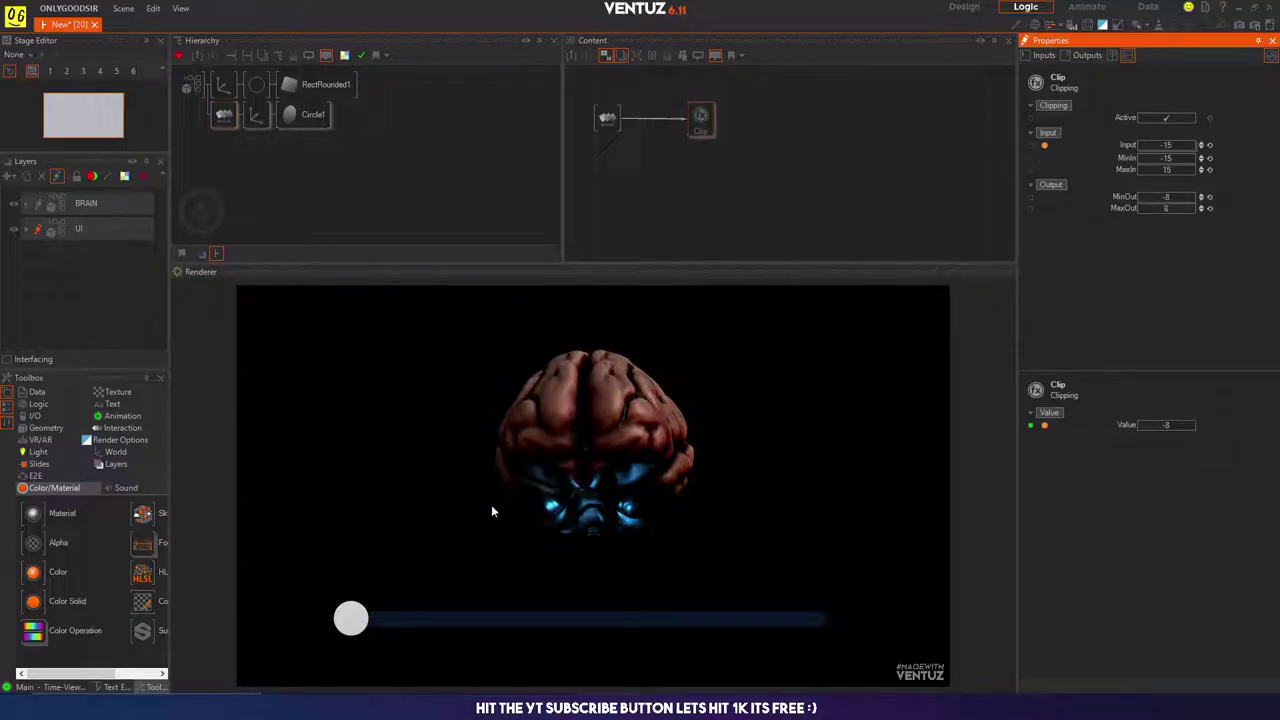
# Step: Move the slider circle to the high end, set the Clip node's MaxOut to 0, and check the split while rotating the brain
pyautogui.moveTo(342, 622); pyautogui.dragTo(887, 618)
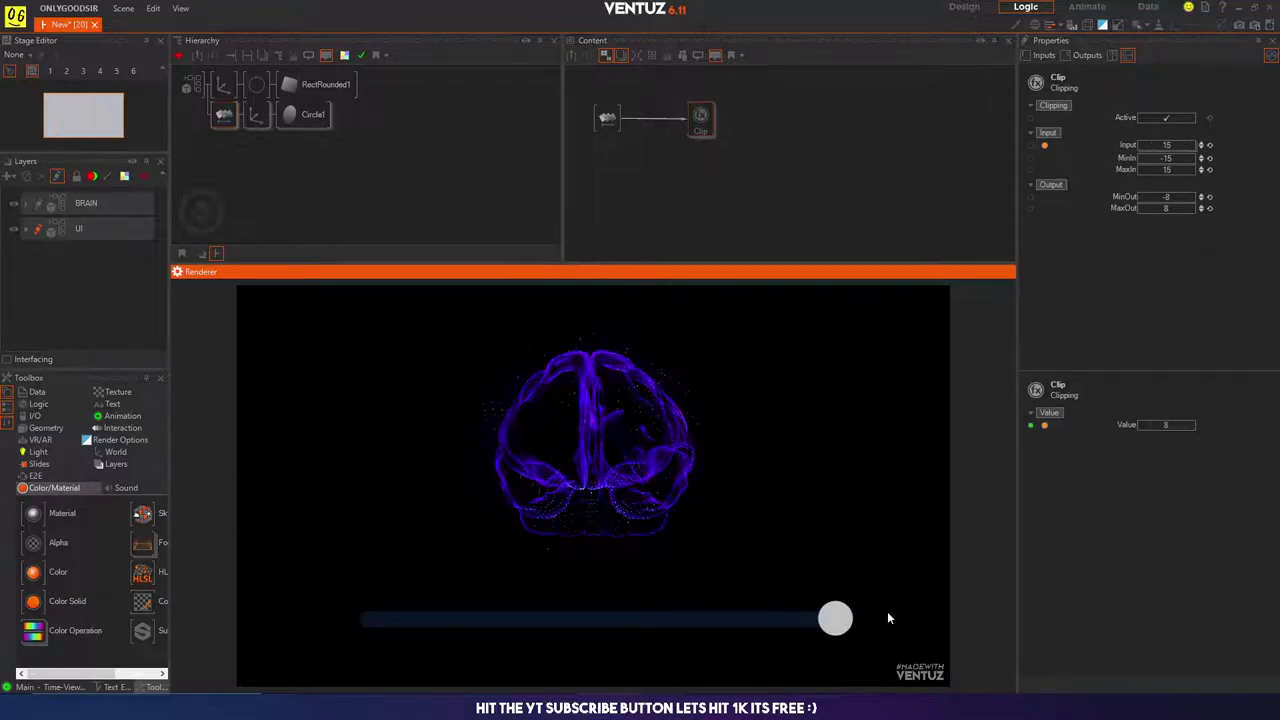
pyautogui.click(1178, 209)
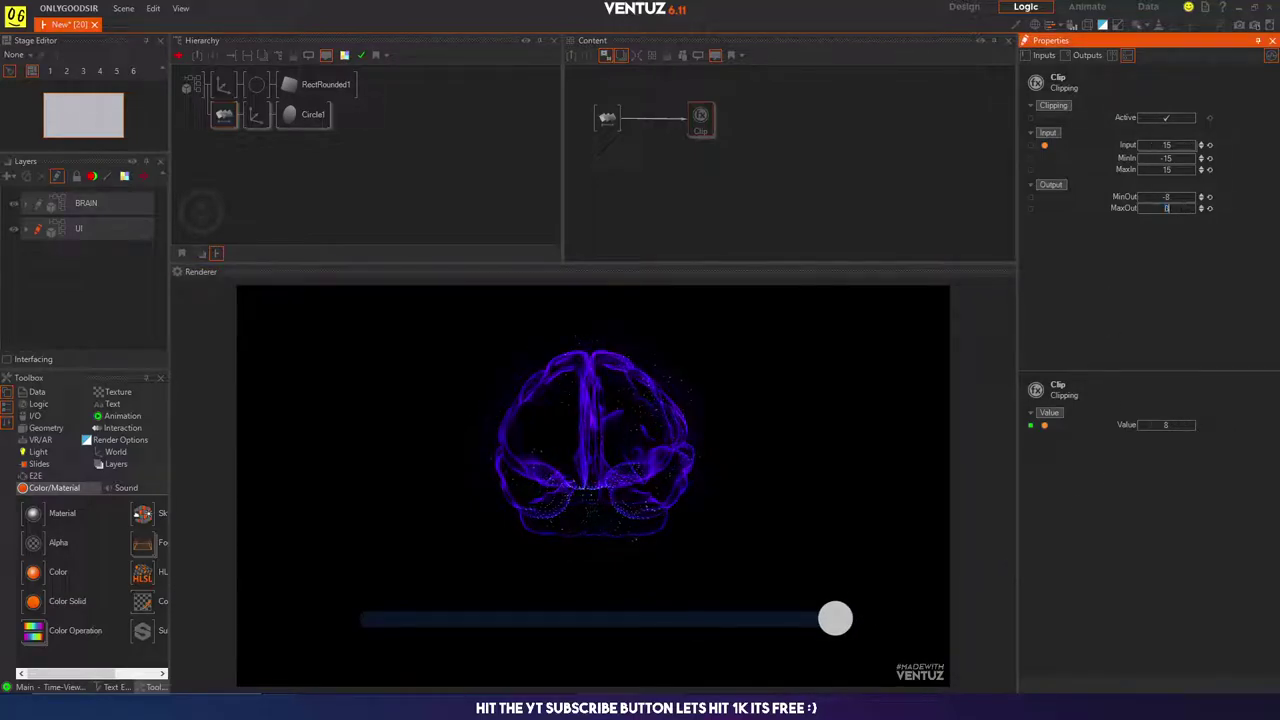
pyautogui.write('0')
pyautogui.press('Return')
pyautogui.moveTo(853, 630); pyautogui.dragTo(893, 601)
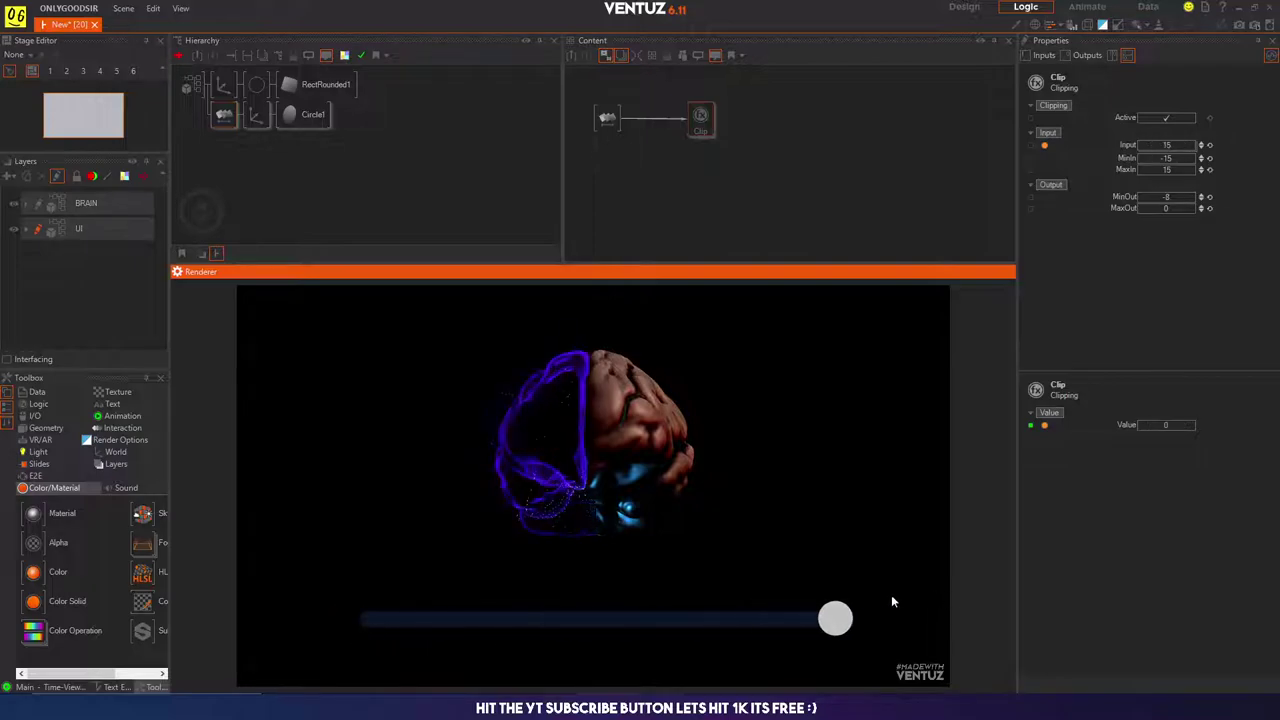
pyautogui.moveTo(566, 462); pyautogui.dragTo(691, 482)
pyautogui.moveTo(826, 622)
pyautogui.mouseDown()
pyautogui.moveTo(400, 617)
pyautogui.moveTo(834, 618)
pyautogui.mouseUp()
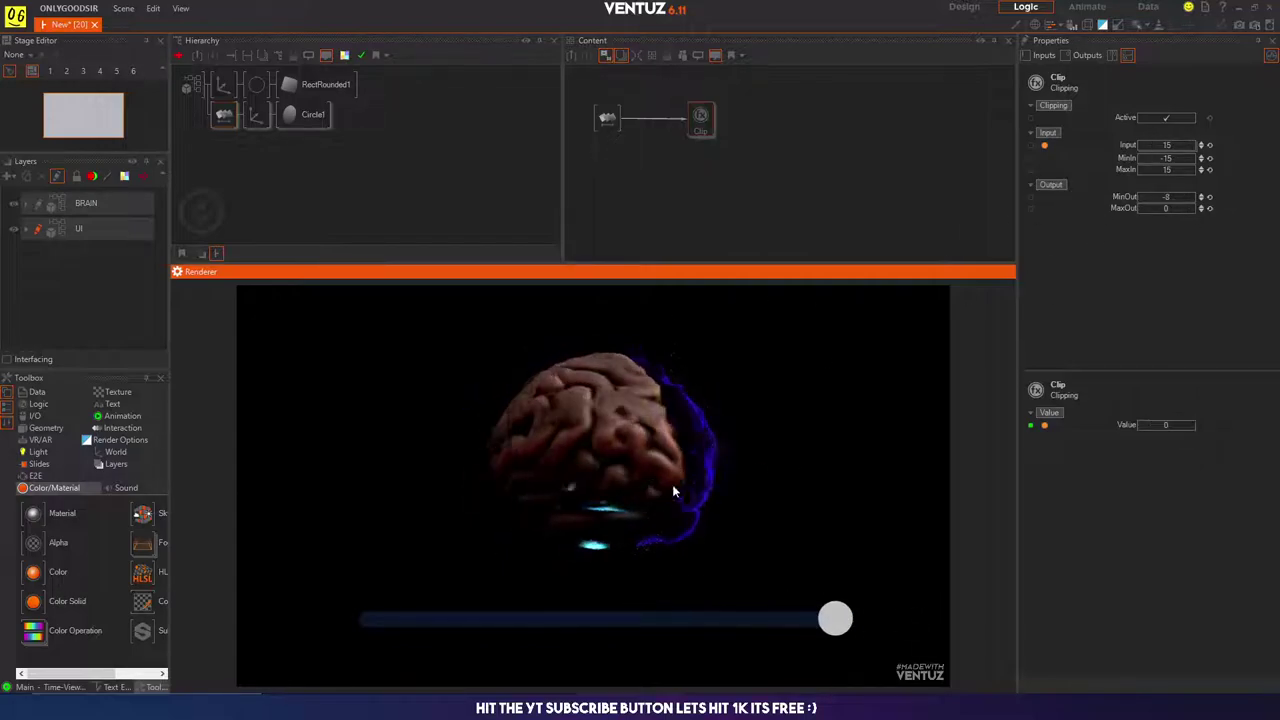
# Step: Raise the slider bar material's opacity to about 51% and copy that material onto Circle1, checking it by moving the circle
pyautogui.click(293, 118)
pyautogui.click(256, 84)
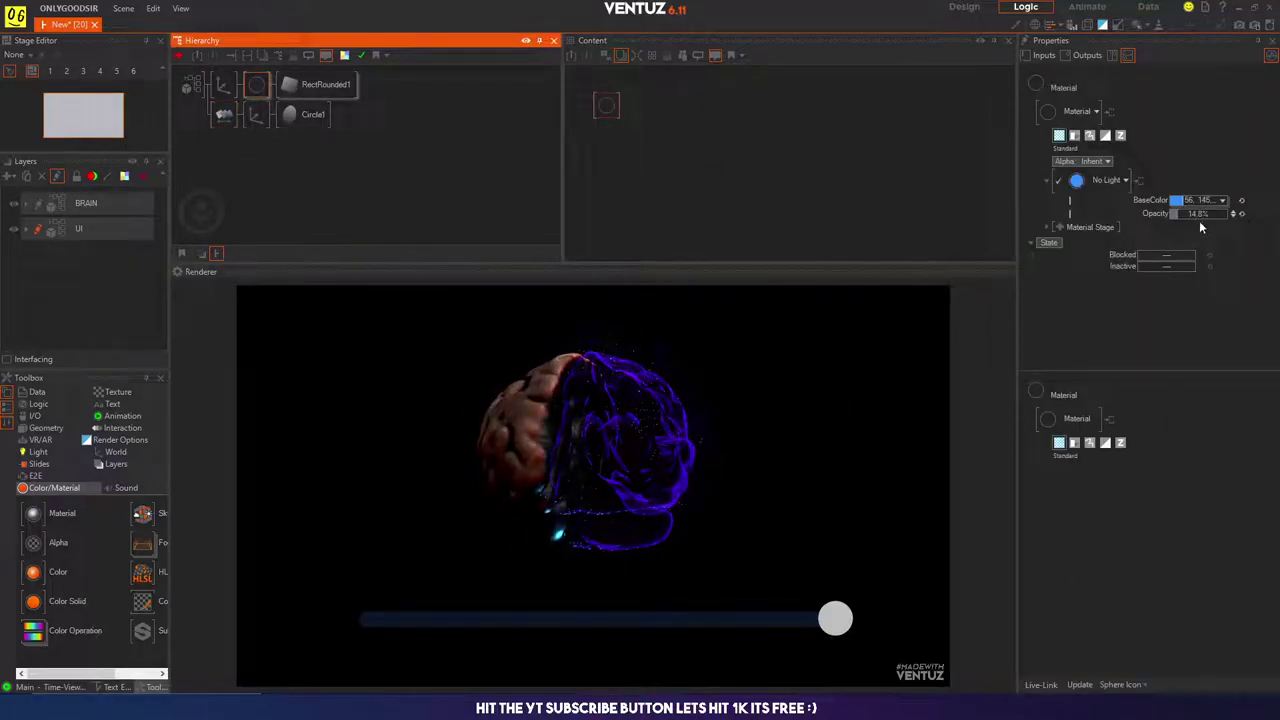
pyautogui.moveTo(1188, 214); pyautogui.dragTo(1218, 232)
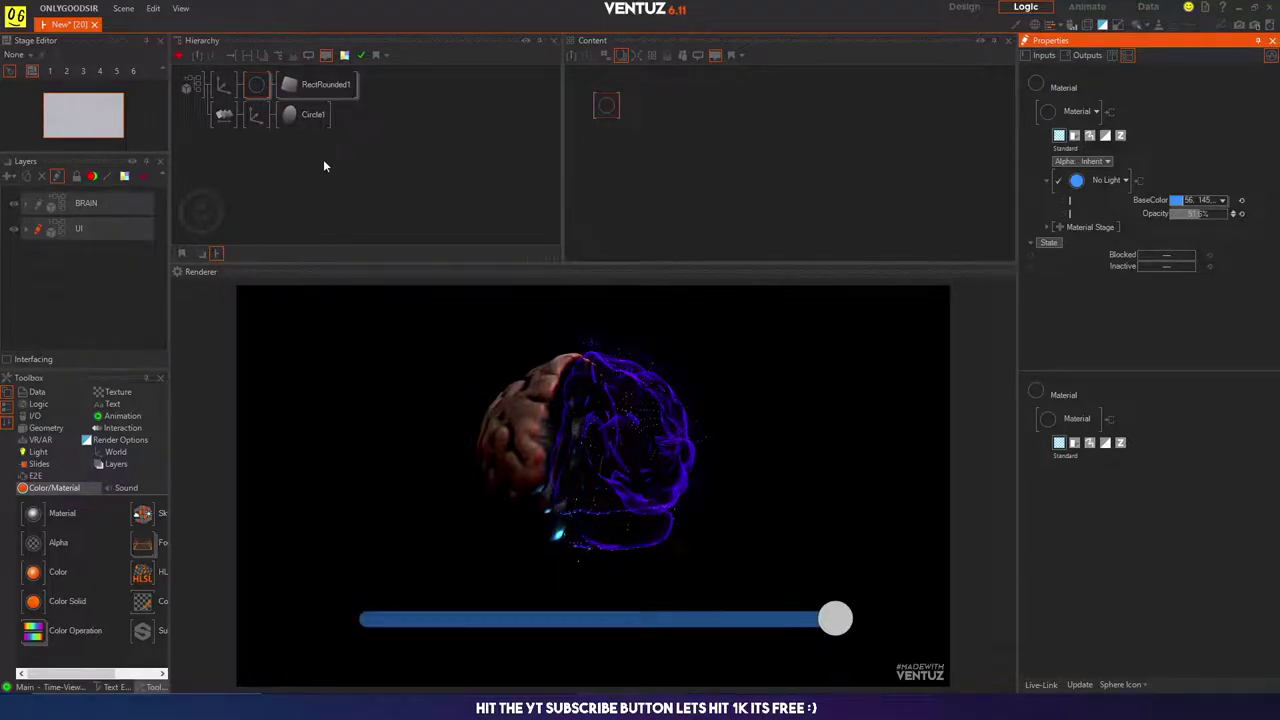
pyautogui.click(254, 87)
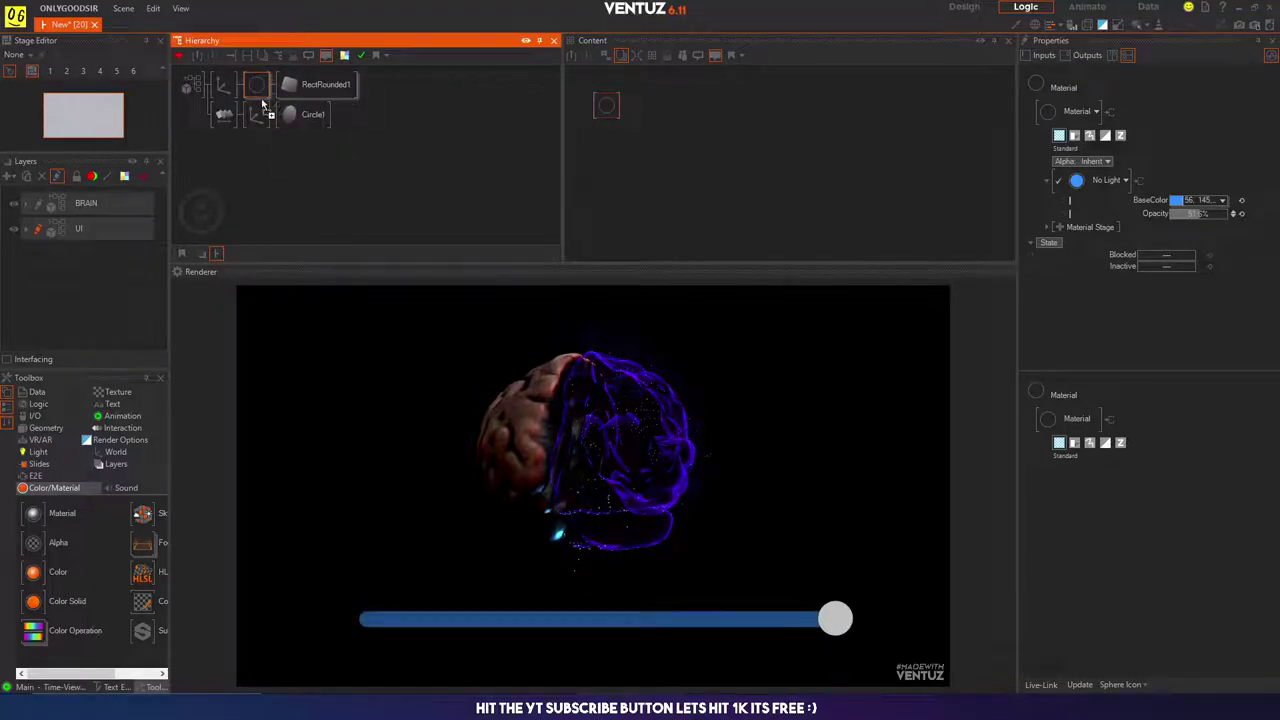
pyautogui.moveTo(262, 100)
pyautogui.keyDown('ctrl'); pyautogui.mouseDown()
pyautogui.moveTo(254, 109)
pyautogui.moveTo(254, 79)
pyautogui.moveTo(283, 122)
pyautogui.mouseUp(); pyautogui.keyUp('ctrl')
pyautogui.moveTo(814, 620); pyautogui.dragTo(758, 600)
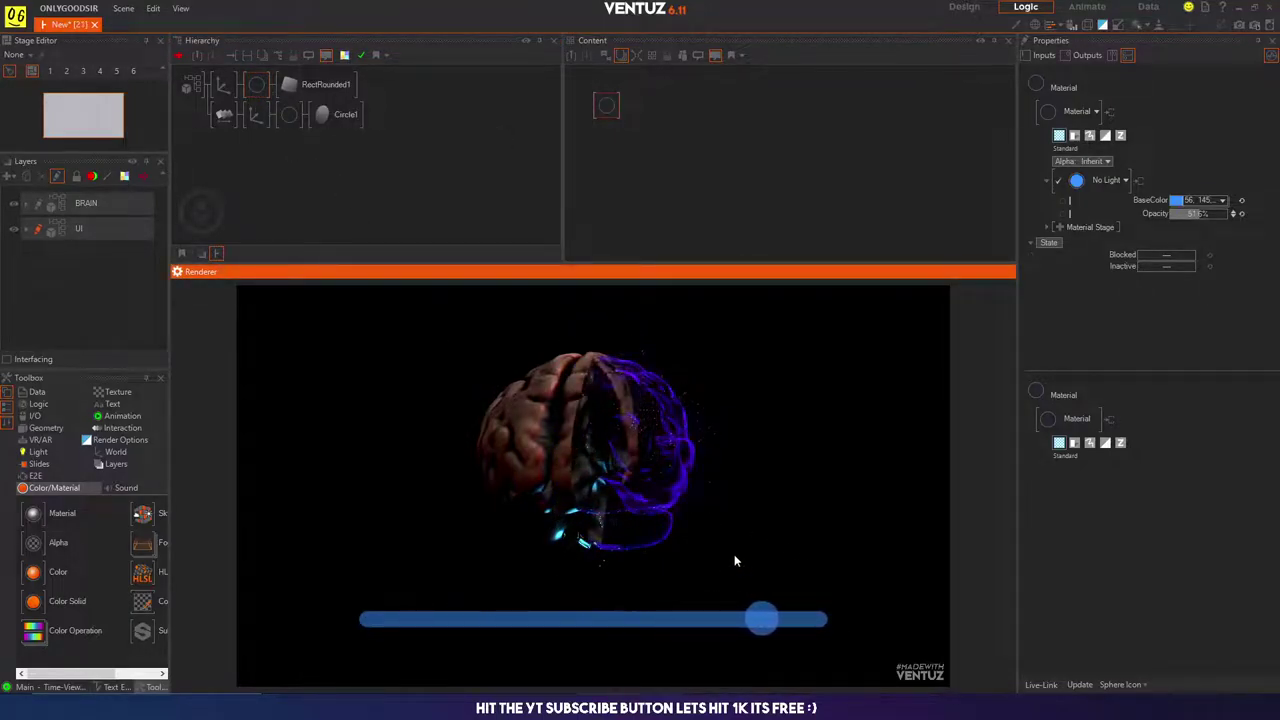
# Step: Turn Circle1 into a ring with a Hole value of about 0.73 and move it to the high end of the bar
pyautogui.click(312, 116)
pyautogui.click(1212, 157)
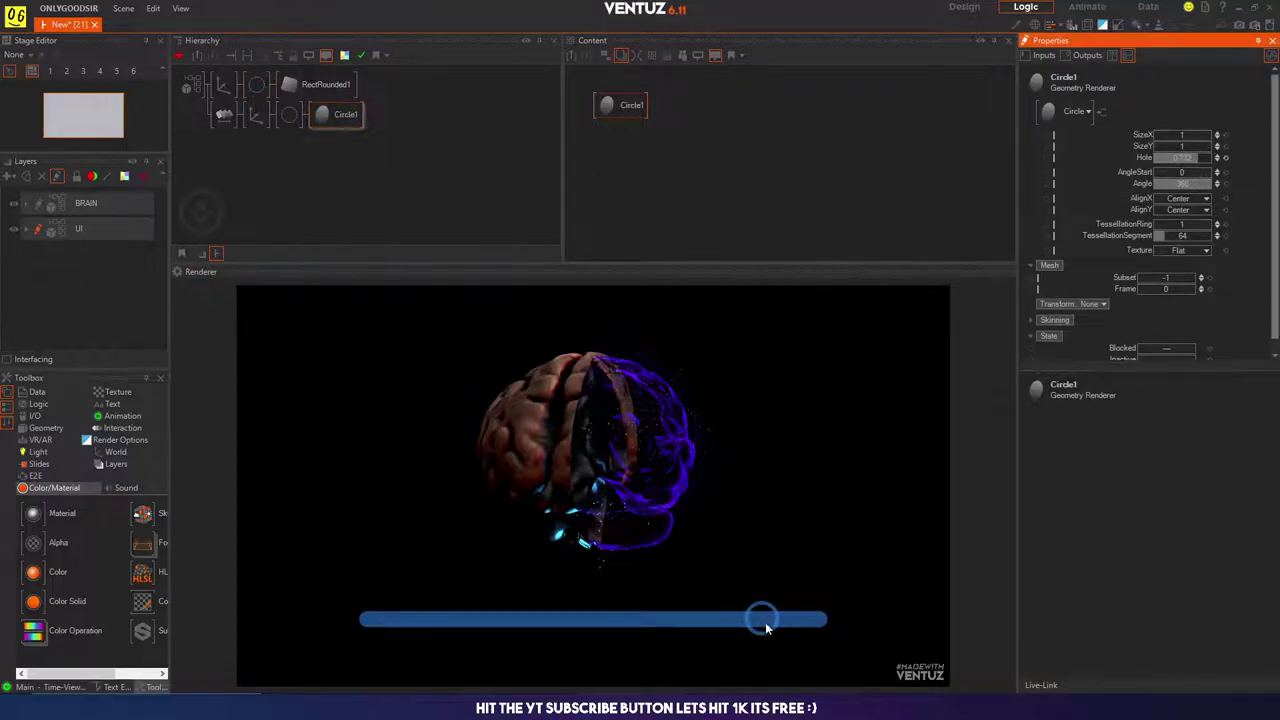
pyautogui.moveTo(765, 622); pyautogui.dragTo(955, 599)
# Step: Set the Touch Translation limits to MinX -14 and MaxX 14 so the ring stays within the bar
pyautogui.click(267, 117)
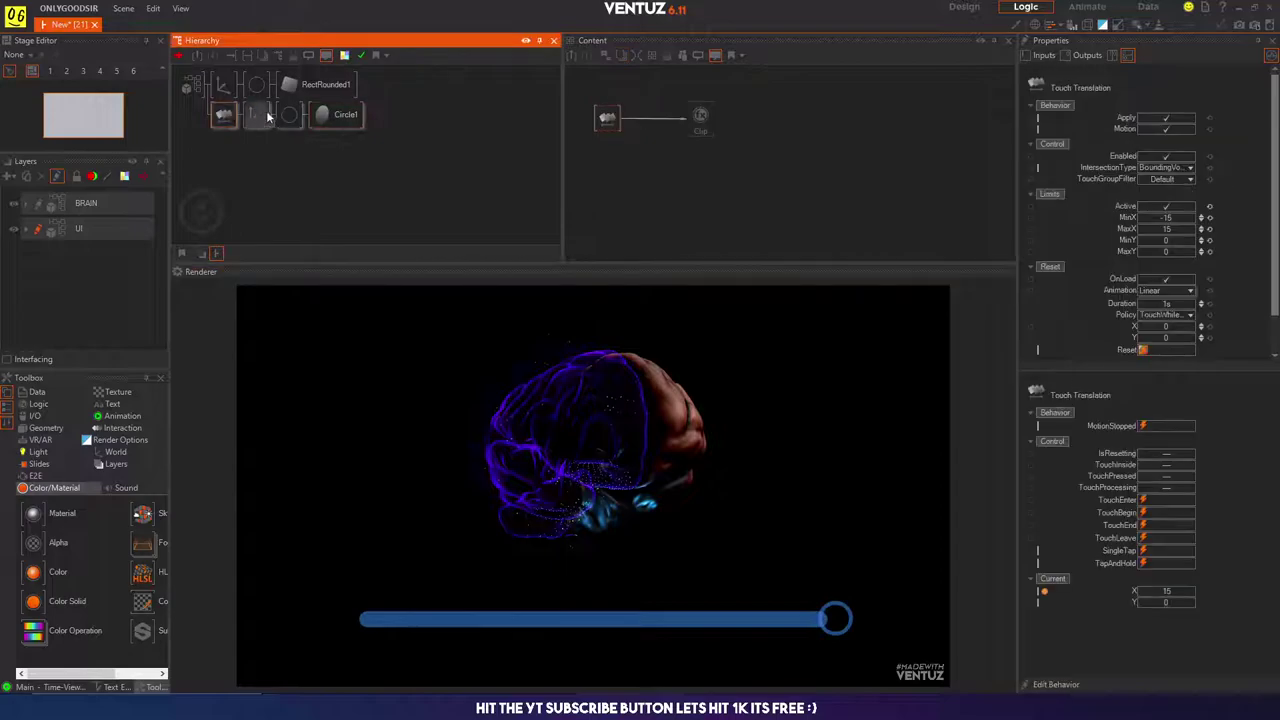
pyautogui.click(700, 118)
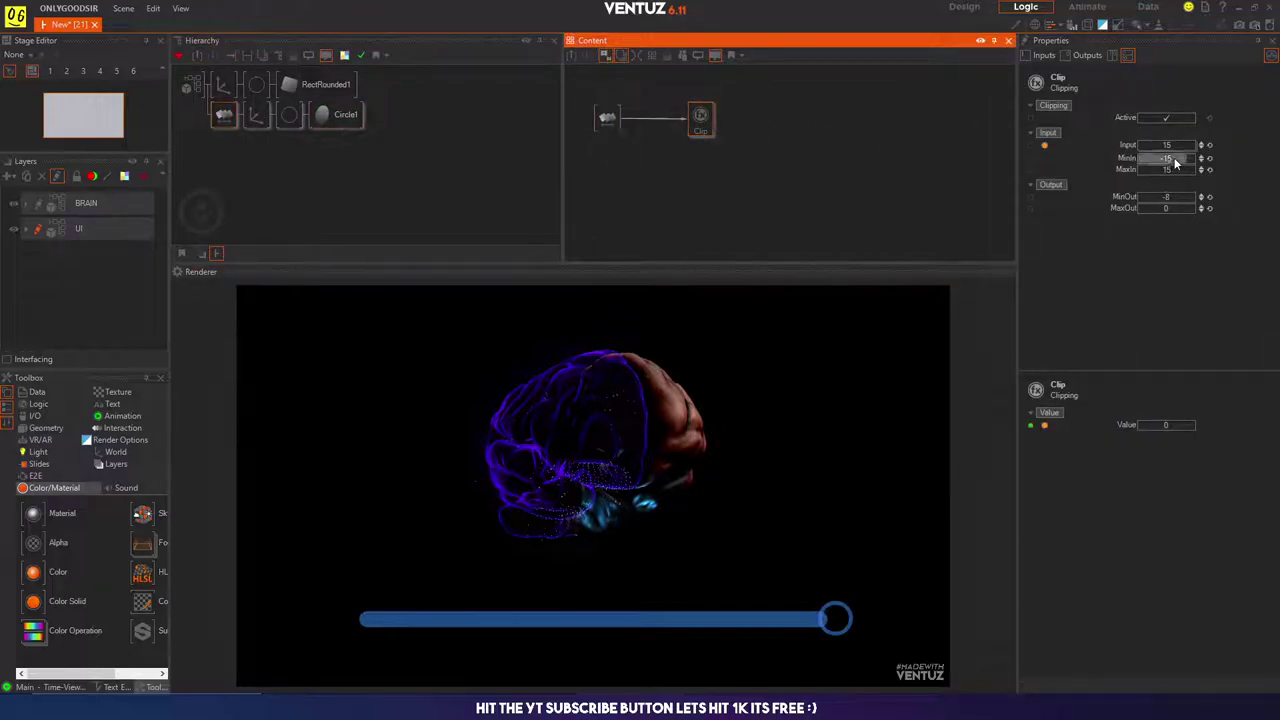
pyautogui.click(605, 119)
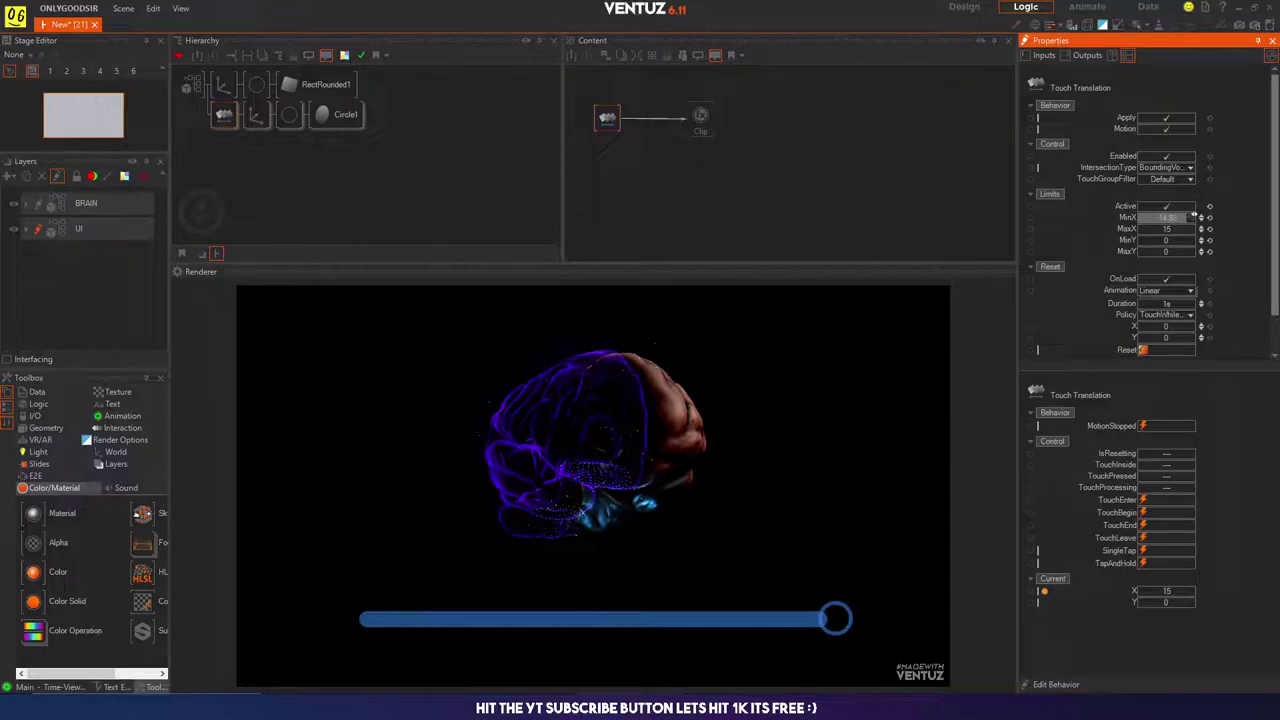
pyautogui.click(1164, 220)
pyautogui.click(1164, 231)
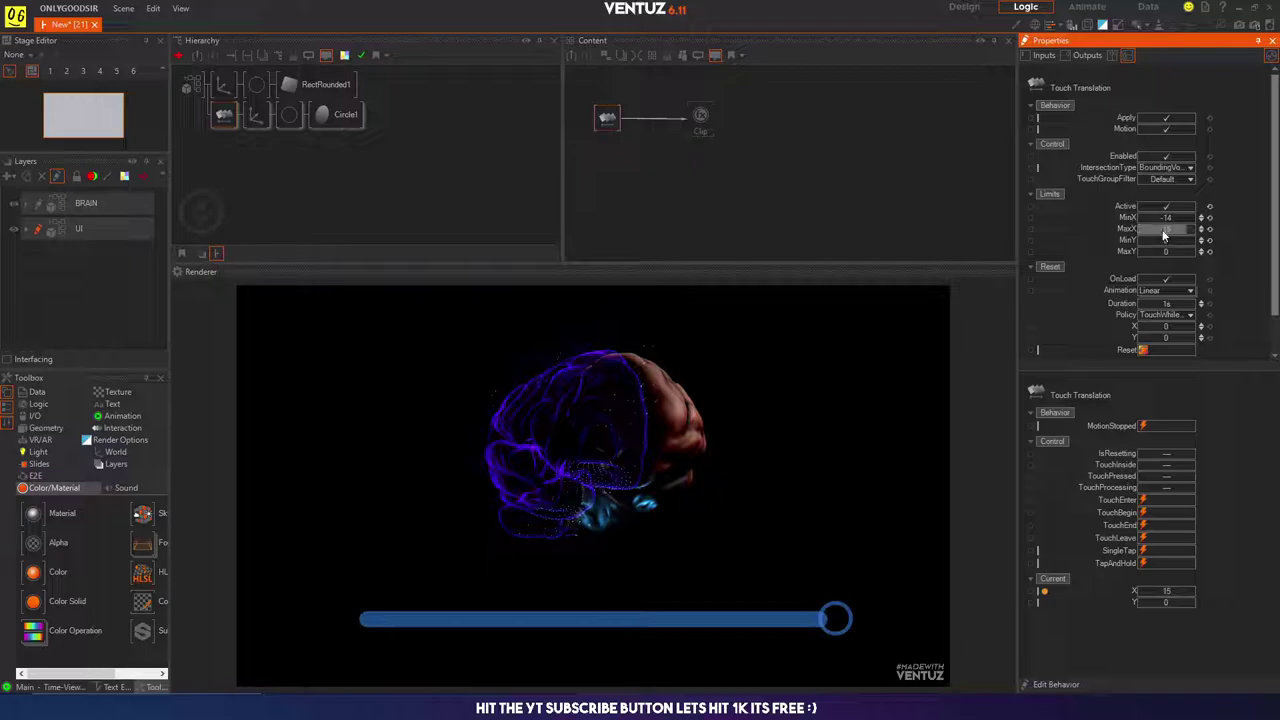
pyautogui.press('Return')
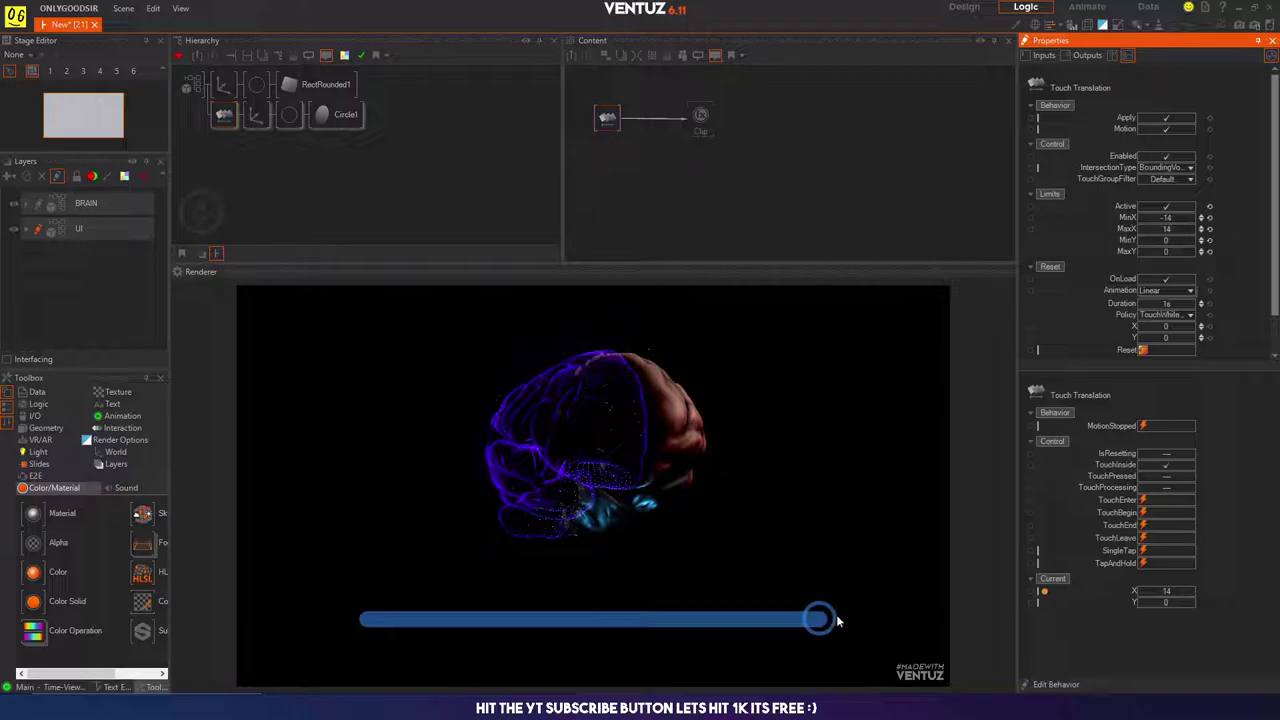
# Step: Match the Clip node's input range to the slider limits with MinIn -14 and MaxIn 14
pyautogui.click(701, 122)
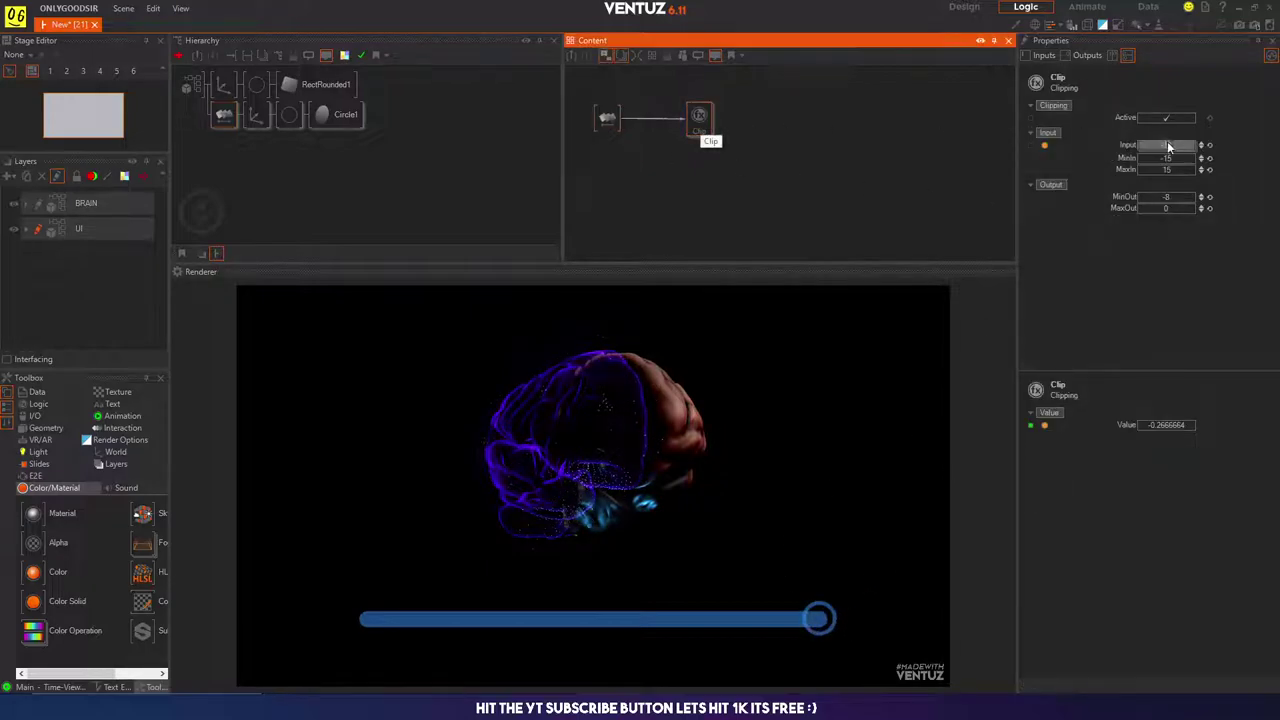
pyautogui.click(1170, 158)
pyautogui.write('-1')
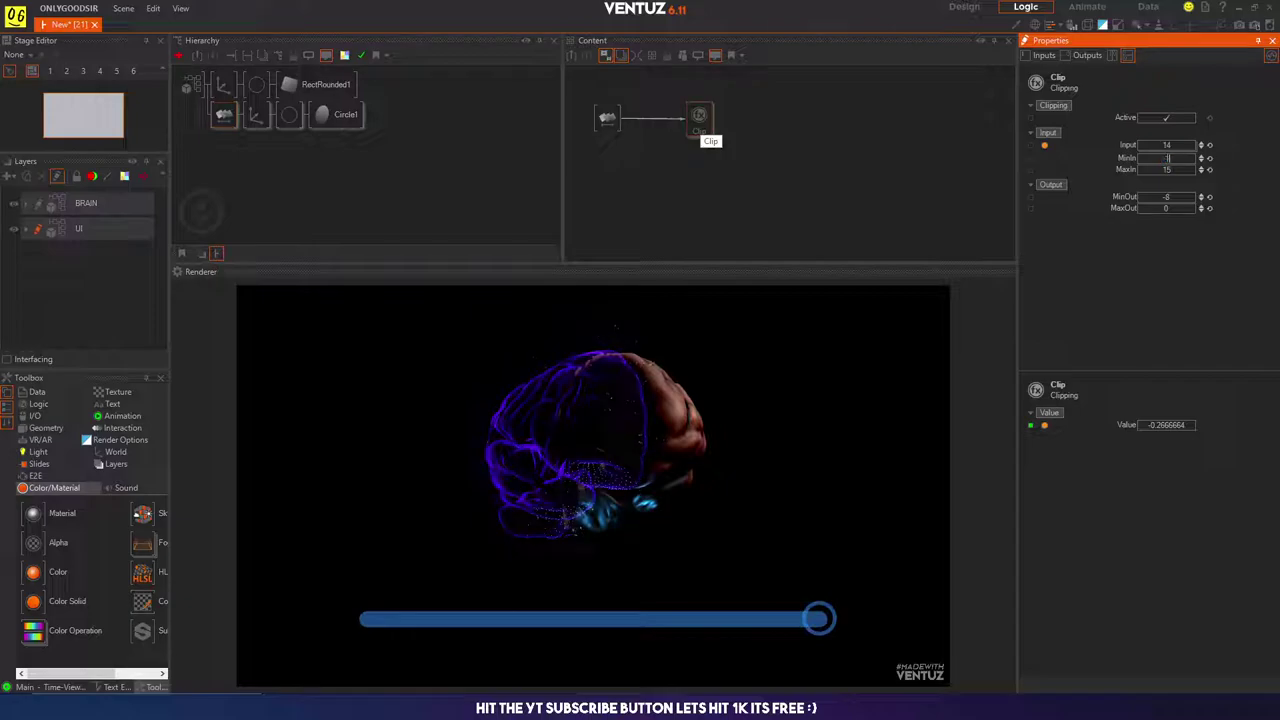
pyautogui.write('4')
pyautogui.press('Return')
pyautogui.write('14')
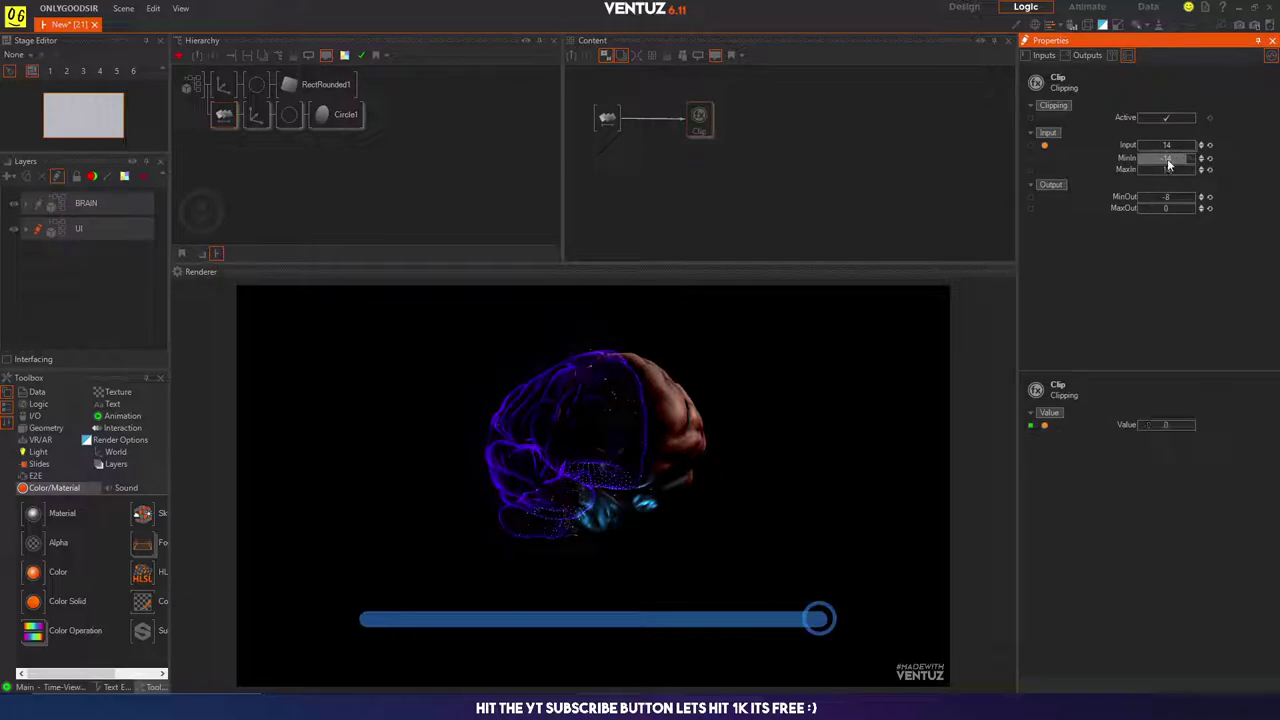
pyautogui.press('Return')
# Step: Move the ring along the full length of the bar to test the new limits against the brain split
pyautogui.moveTo(818, 620); pyautogui.dragTo(426, 627)
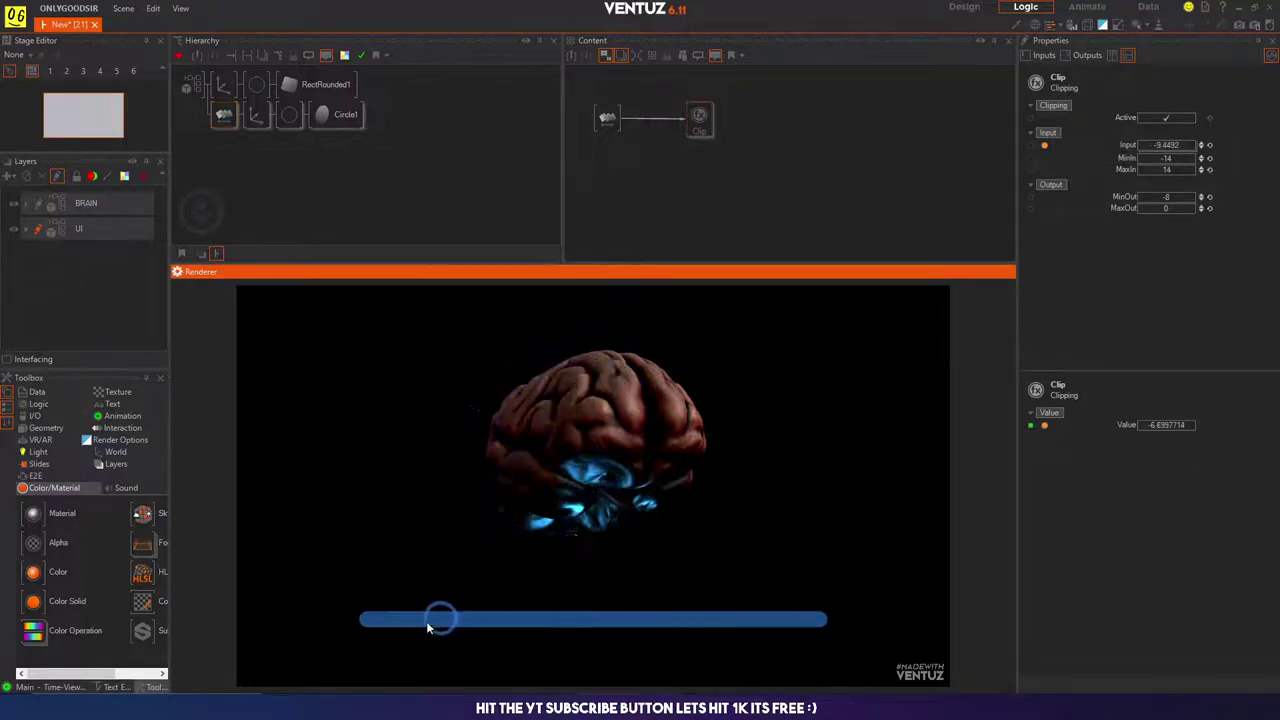
pyautogui.moveTo(342, 626); pyautogui.dragTo(883, 587)
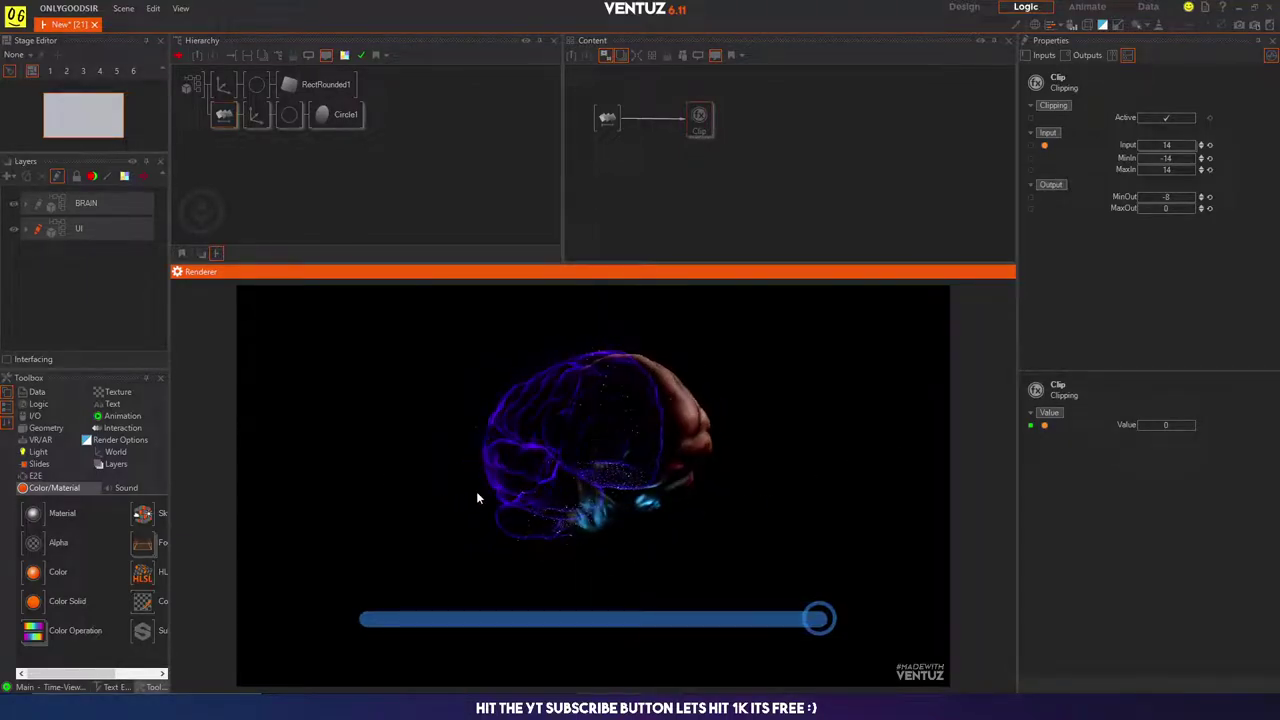
pyautogui.moveTo(822, 622); pyautogui.dragTo(893, 611)
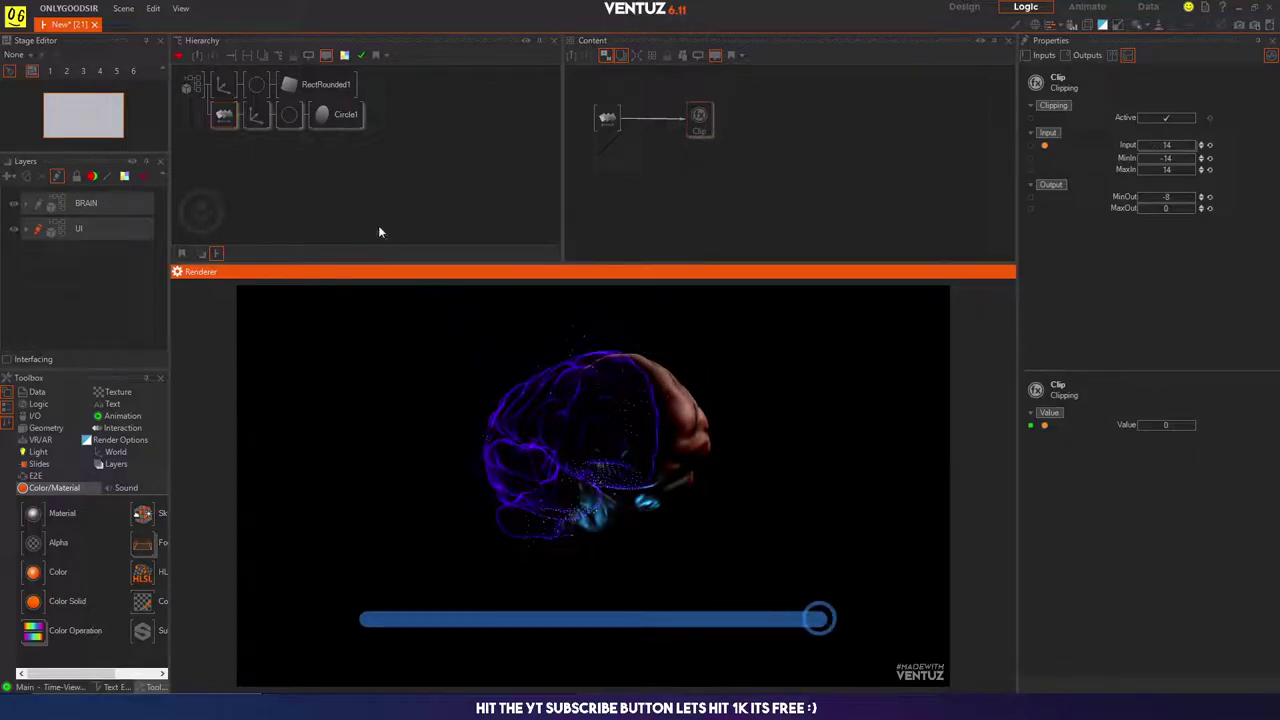
# Step: Thin the RectRounded1 slider bar to a SizeY of 0.25
pyautogui.click(315, 84)
pyautogui.click(1172, 145)
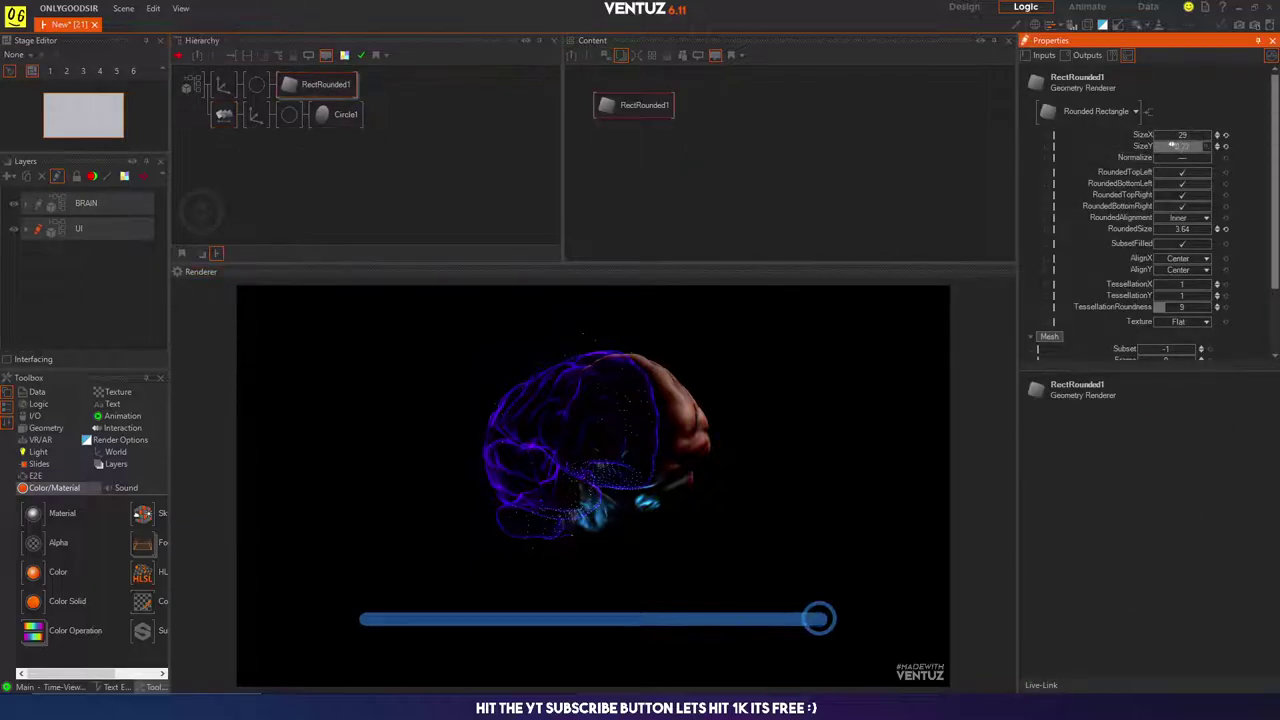
pyautogui.moveTo(1172, 145); pyautogui.dragTo(1150, 144)
# Step: Test the ring on the thinner bar and rotate the brain to review the finished interaction
pyautogui.moveTo(820, 618); pyautogui.dragTo(815, 572)
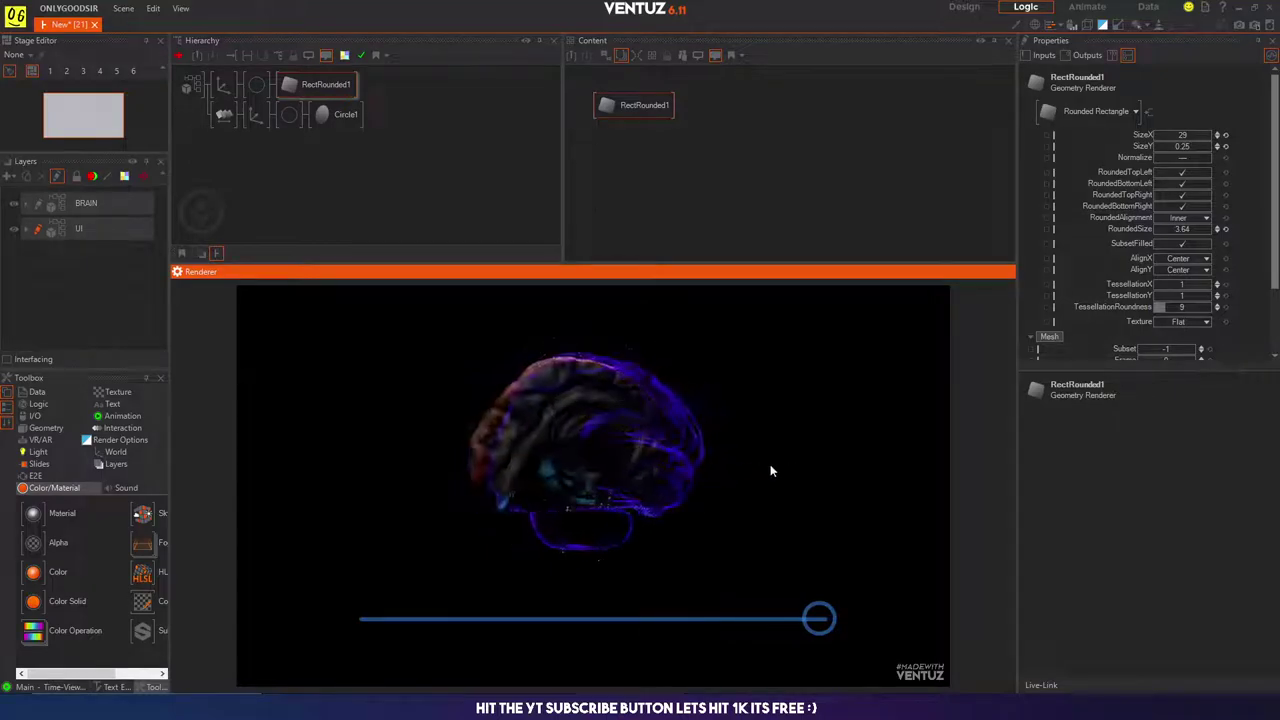
pyautogui.moveTo(819, 618)
pyautogui.mouseDown()
pyautogui.moveTo(562, 621)
pyautogui.moveTo(903, 629)
pyautogui.moveTo(429, 617)
pyautogui.moveTo(825, 615)
pyautogui.mouseUp()
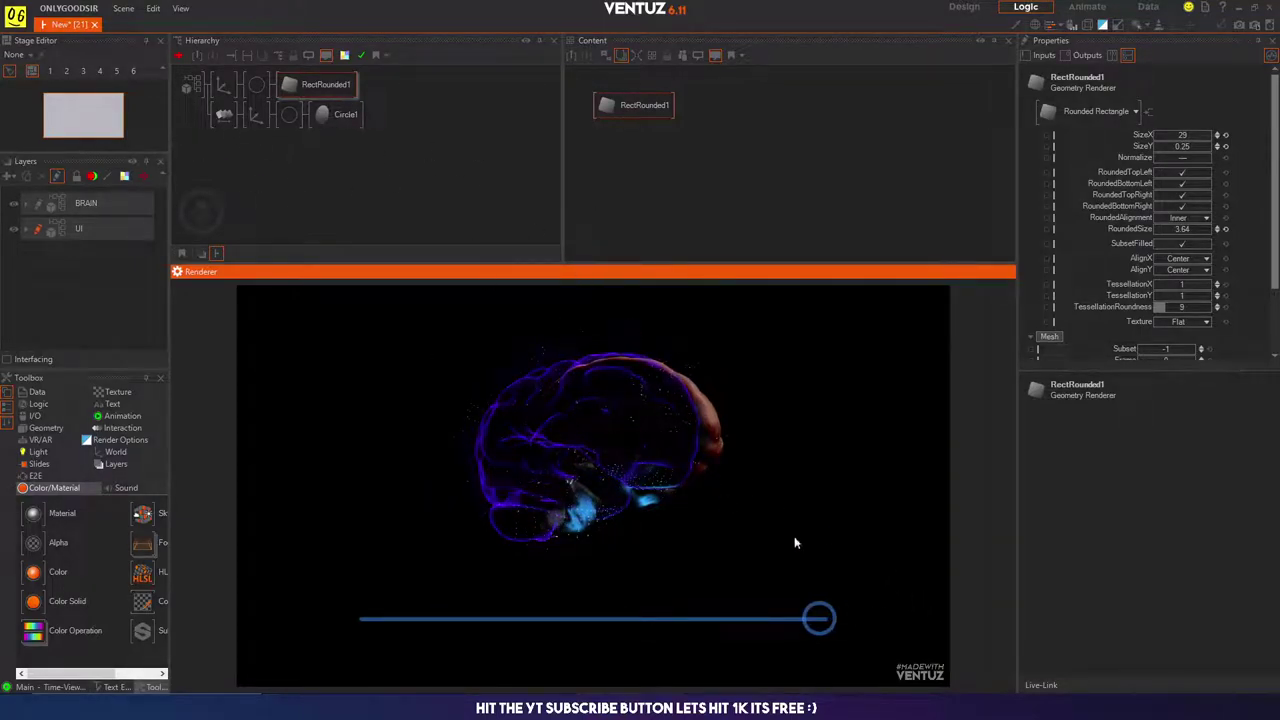
pyautogui.moveTo(789, 627); pyautogui.dragTo(917, 589)
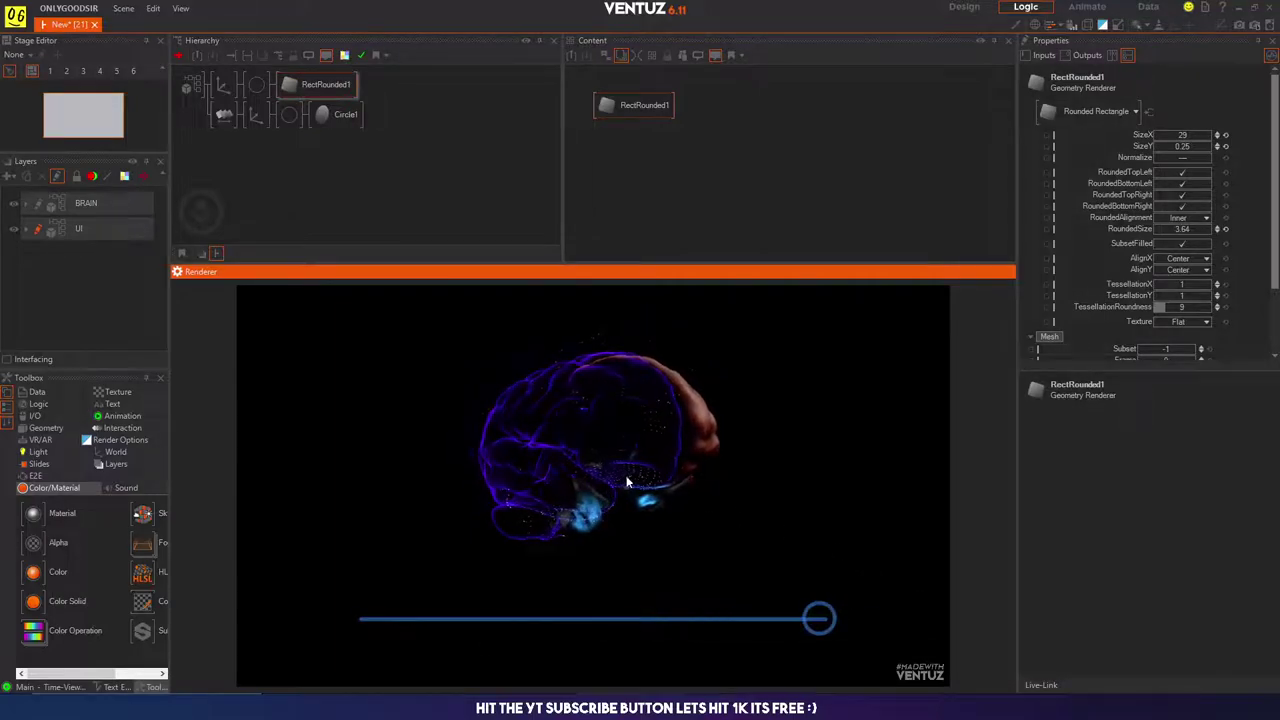